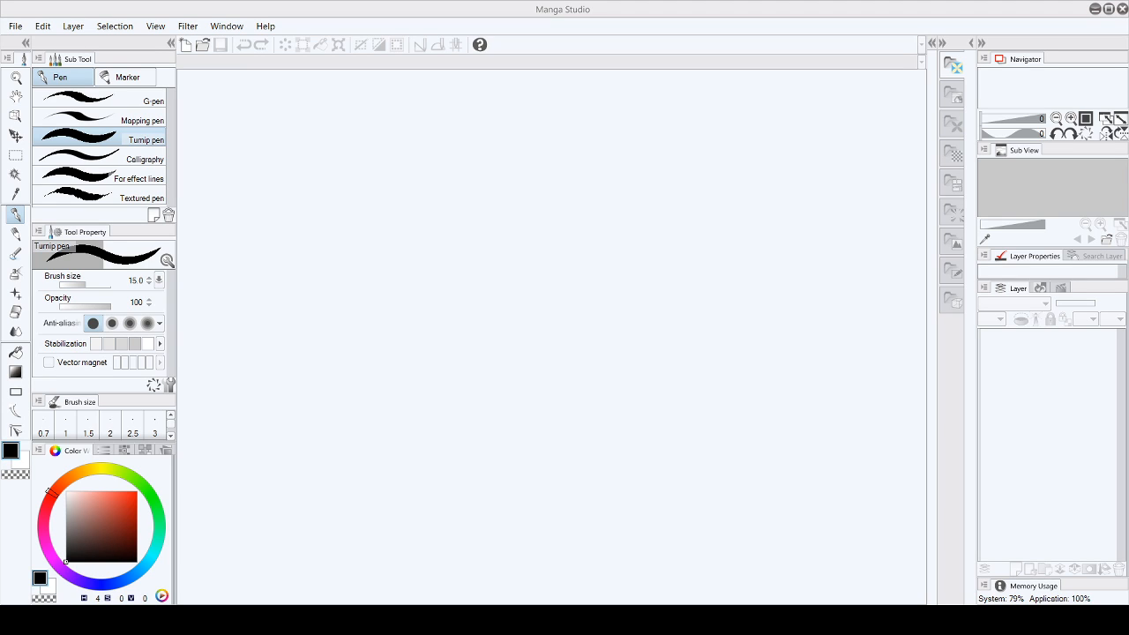
- Create a new 11.00 x 8.50 in canvas at 600 dpi
{"action": "left_click", "coordinate": [12, 28]}
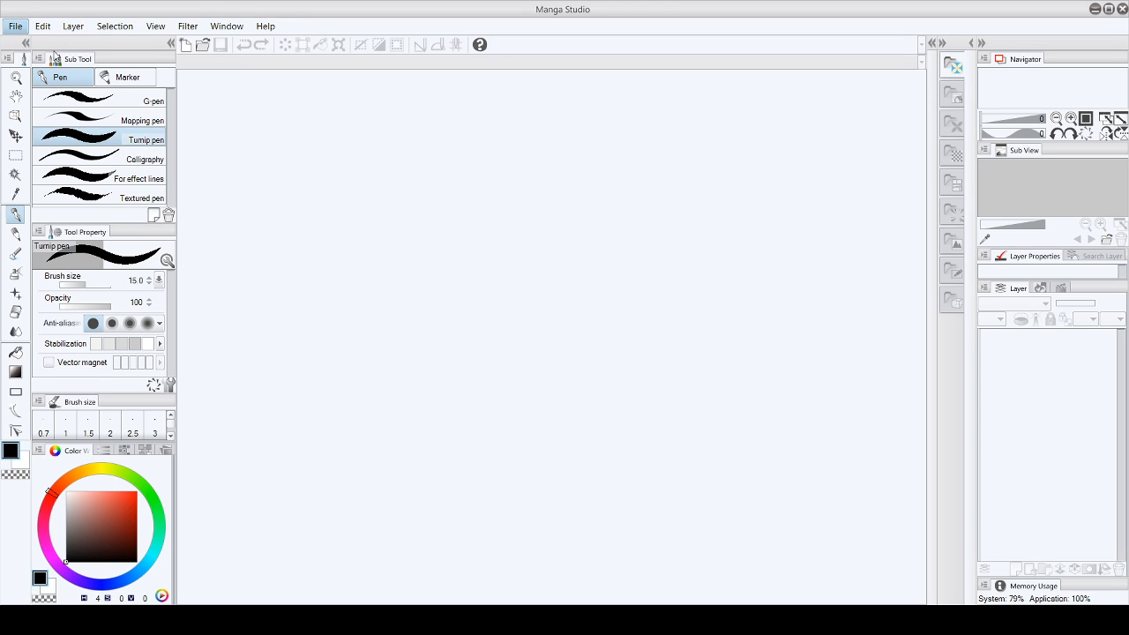
{"action": "left_click", "coordinate": [77, 56]}
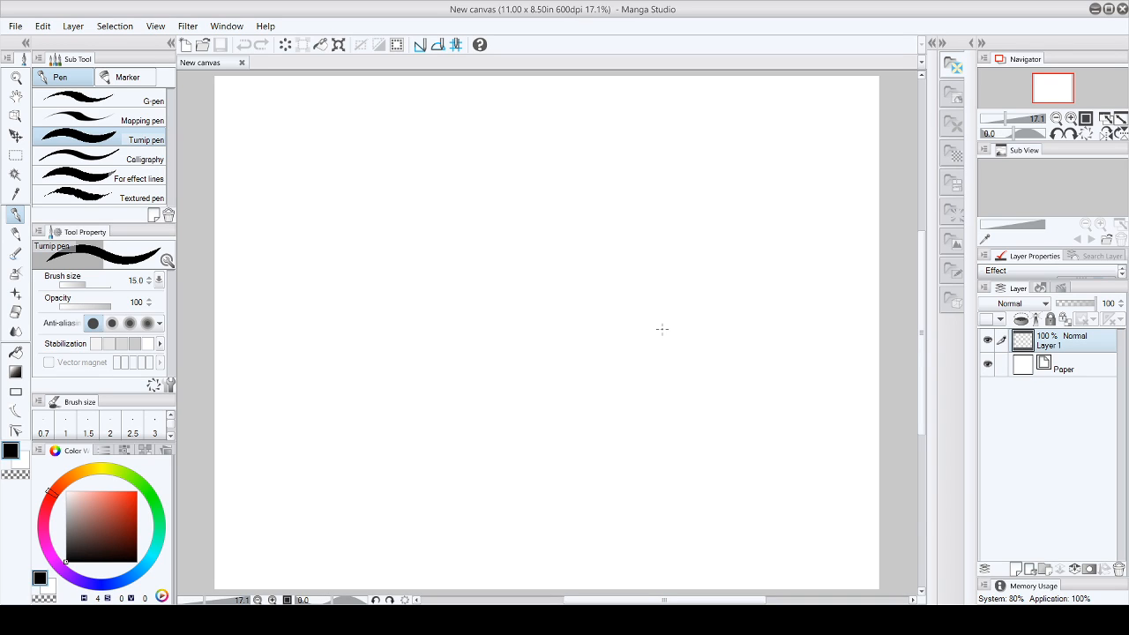
- Place a test dot on the canvas with the Turnip pen and run the pen pressure adjustment
{"action": "left_click", "coordinate": [662, 329]}
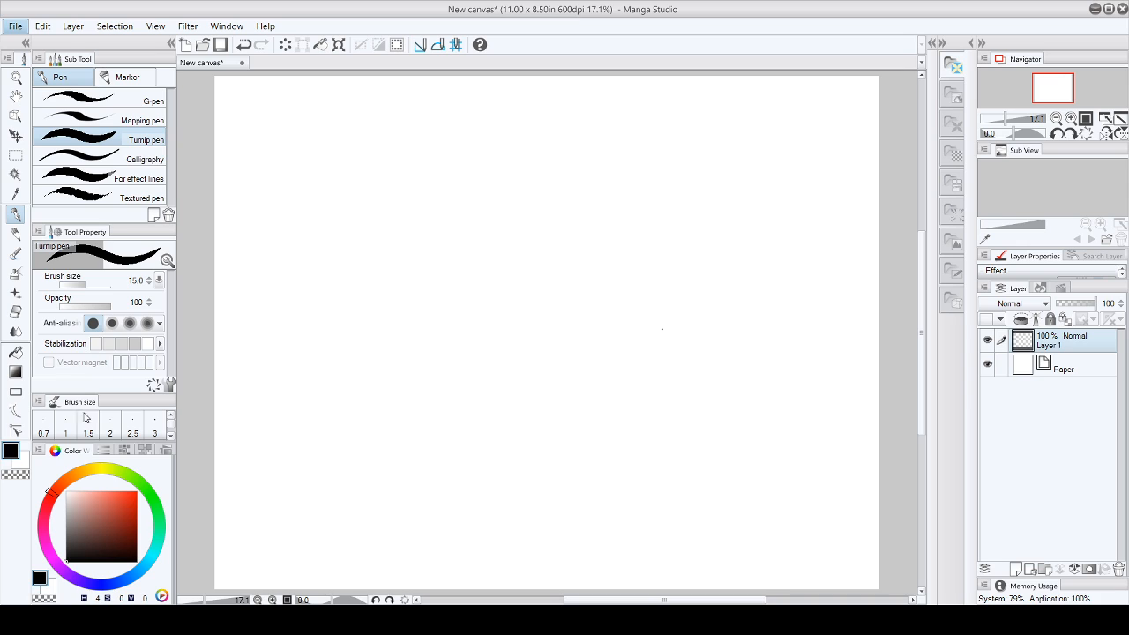
{"action": "left_click", "coordinate": [112, 331]}
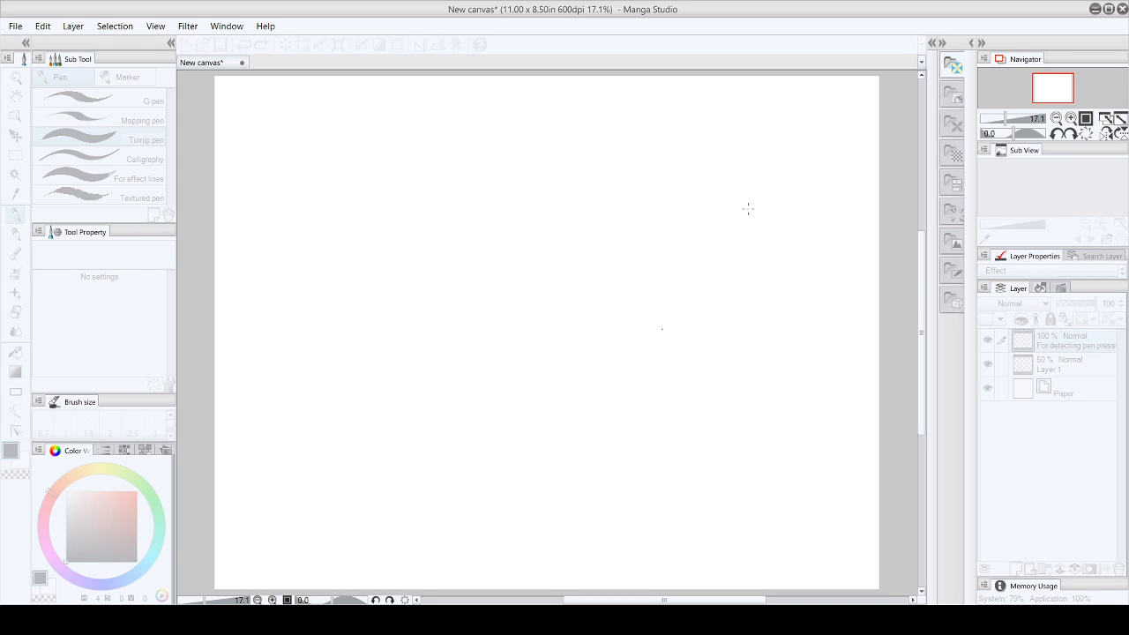
{"action": "left_click", "coordinate": [730, 179]}
{"action": "left_click", "coordinate": [22, 27]}
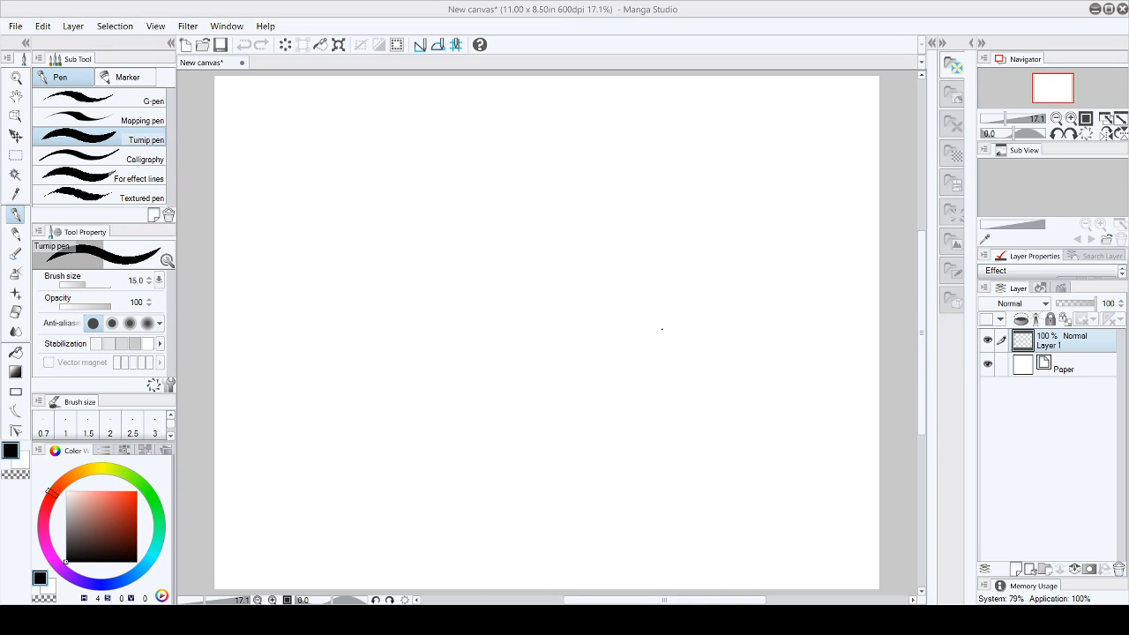
- Erase the stray test dot from the canvas with the Hard eraser
{"action": "key", "text": "e"}
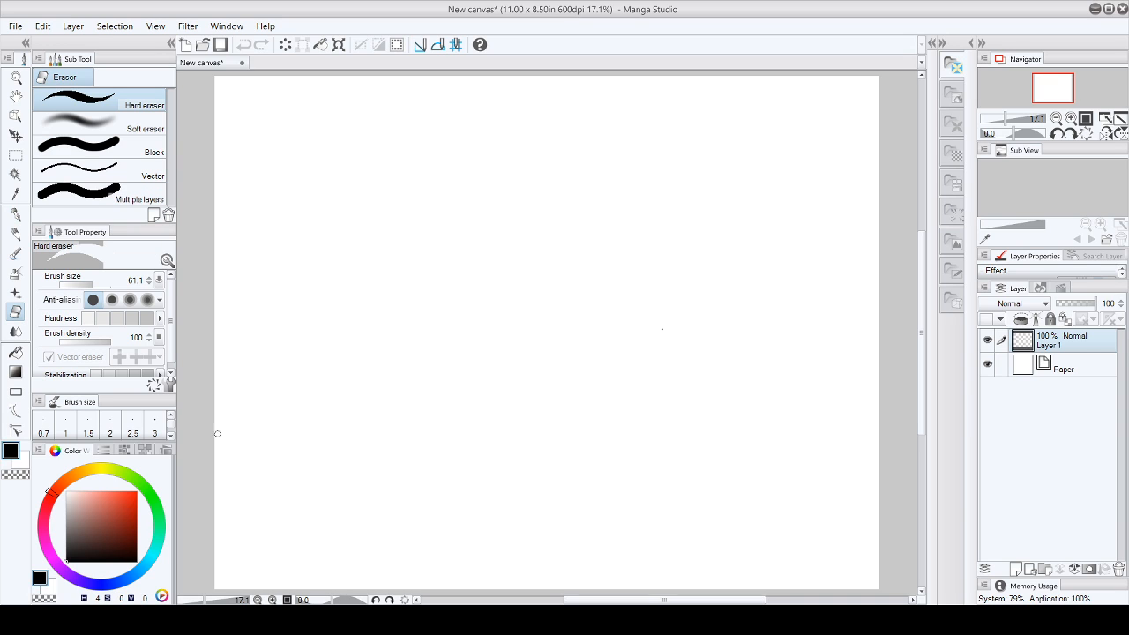
{"action": "left_click", "coordinate": [659, 330]}
- Sketch a round head with tilted crossing face guidelines in the upper-left area of the canvas using the Turnip pen
{"action": "left_click", "coordinate": [15, 214]}
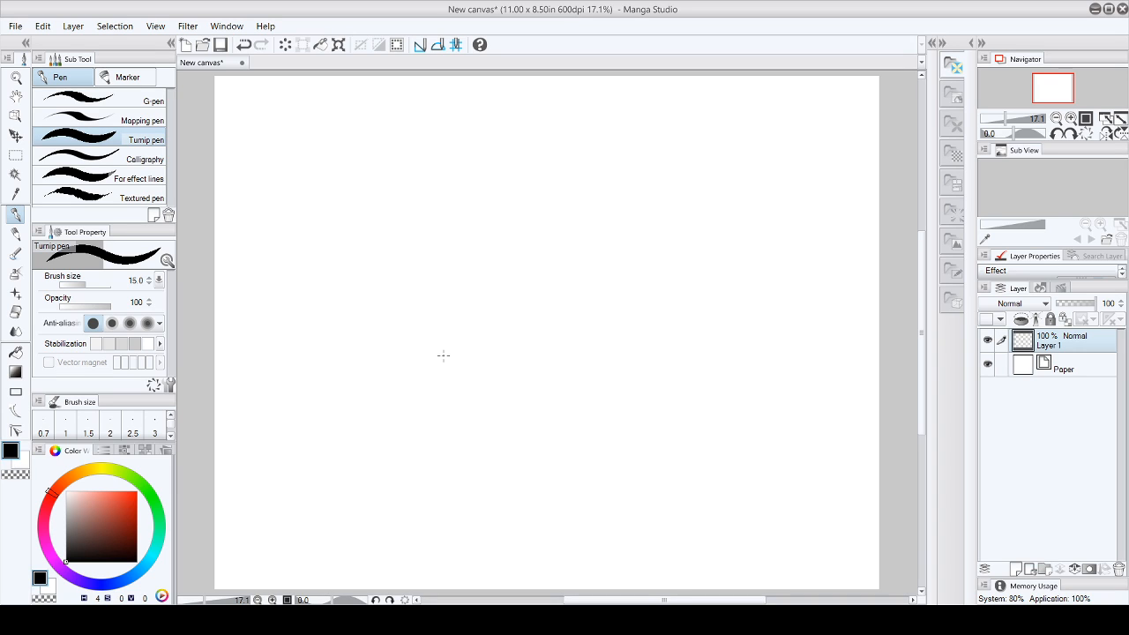
{"action": "mouse_move", "coordinate": [300, 180]}
{"action": "left_mouse_down"}
{"action": "mouse_move", "coordinate": [348, 153]}
{"action": "mouse_move", "coordinate": [311, 156]}
{"action": "mouse_move", "coordinate": [291, 174]}
{"action": "mouse_move", "coordinate": [297, 198]}
{"action": "mouse_move", "coordinate": [326, 213]}
{"action": "mouse_move", "coordinate": [320, 225]}
{"action": "mouse_move", "coordinate": [358, 159]}
{"action": "mouse_move", "coordinate": [365, 207]}
{"action": "mouse_move", "coordinate": [346, 223]}
{"action": "mouse_move", "coordinate": [358, 181]}
{"action": "left_mouse_up"}
{"action": "left_click_drag", "start_coordinate": [286, 205], "coordinate": [362, 179]}
{"action": "left_click_drag", "start_coordinate": [330, 134], "coordinate": [358, 245]}
{"action": "left_click_drag", "start_coordinate": [333, 159], "coordinate": [359, 256]}
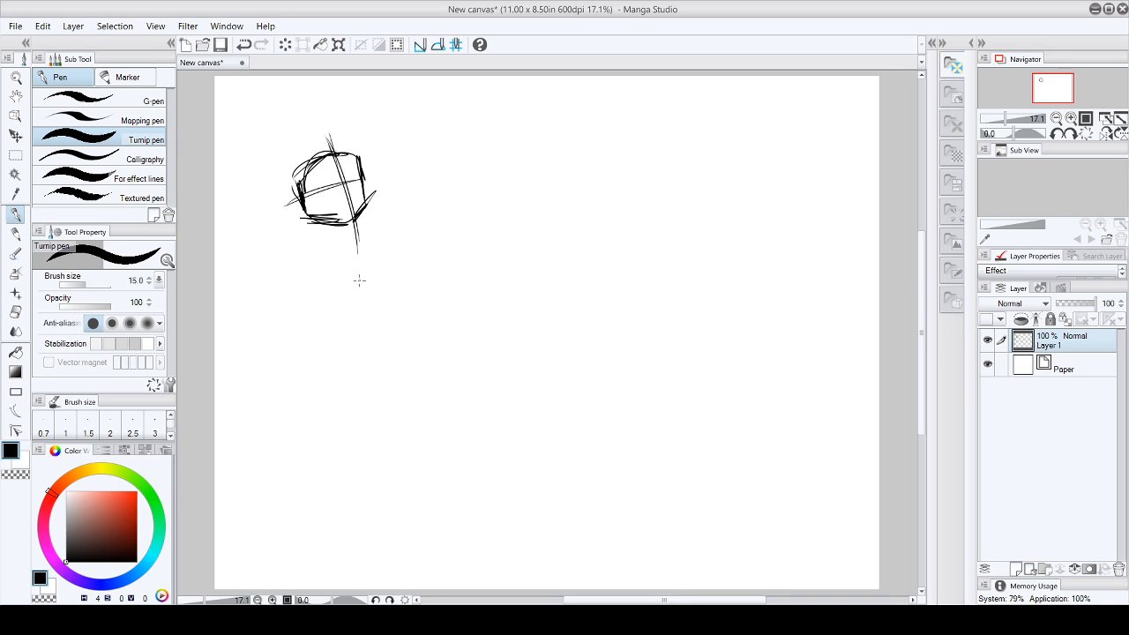
- Add the ear and both eyes to the head and reinforce the central face guideline
{"action": "left_click_drag", "start_coordinate": [301, 203], "coordinate": [291, 218]}
{"action": "mouse_move", "coordinate": [357, 179]}
{"action": "left_mouse_down"}
{"action": "mouse_move", "coordinate": [367, 196]}
{"action": "mouse_move", "coordinate": [322, 189]}
{"action": "mouse_move", "coordinate": [358, 170]}
{"action": "mouse_move", "coordinate": [323, 189]}
{"action": "mouse_move", "coordinate": [351, 182]}
{"action": "left_mouse_up"}
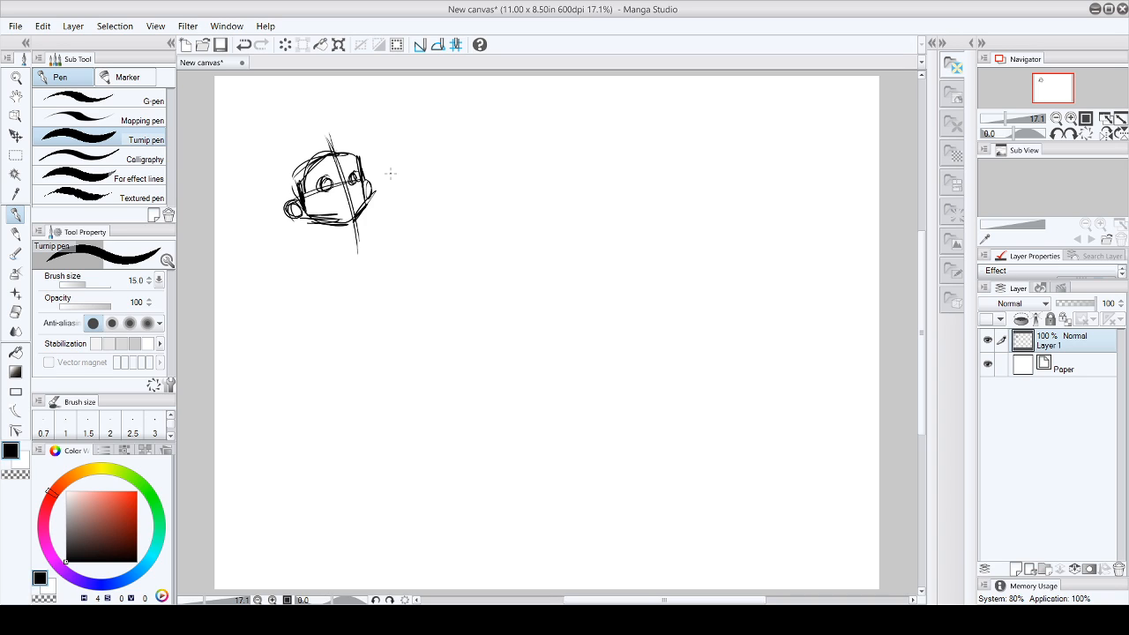
{"action": "mouse_move", "coordinate": [296, 201]}
{"action": "left_mouse_down"}
{"action": "mouse_move", "coordinate": [288, 217]}
{"action": "mouse_move", "coordinate": [301, 215]}
{"action": "left_mouse_up"}
{"action": "left_click_drag", "start_coordinate": [330, 139], "coordinate": [350, 212]}
{"action": "mouse_move", "coordinate": [335, 159]}
{"action": "left_mouse_down"}
{"action": "mouse_move", "coordinate": [356, 253]}
{"action": "mouse_move", "coordinate": [350, 203]}
{"action": "left_mouse_up"}
{"action": "left_click_drag", "start_coordinate": [351, 171], "coordinate": [355, 182]}
- Sketch the first hair locks above, beside and below the head, with rough brow and mouth lines
{"action": "mouse_move", "coordinate": [304, 173]}
{"action": "left_mouse_down"}
{"action": "mouse_move", "coordinate": [296, 156]}
{"action": "mouse_move", "coordinate": [295, 177]}
{"action": "mouse_move", "coordinate": [279, 181]}
{"action": "mouse_move", "coordinate": [314, 139]}
{"action": "mouse_move", "coordinate": [386, 130]}
{"action": "left_mouse_up"}
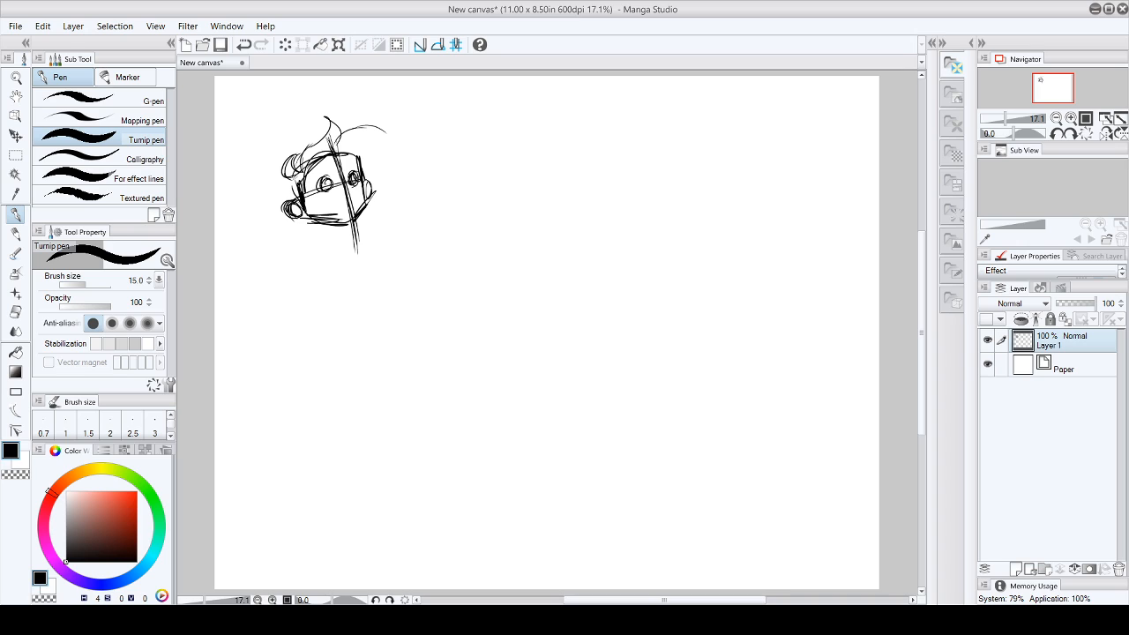
{"action": "mouse_move", "coordinate": [314, 181]}
{"action": "left_mouse_down"}
{"action": "mouse_move", "coordinate": [328, 163]}
{"action": "mouse_move", "coordinate": [358, 164]}
{"action": "left_mouse_up"}
{"action": "left_click_drag", "start_coordinate": [326, 203], "coordinate": [359, 200]}
{"action": "left_click_drag", "start_coordinate": [314, 225], "coordinate": [330, 217]}
{"action": "mouse_move", "coordinate": [286, 191]}
{"action": "left_mouse_down"}
{"action": "mouse_move", "coordinate": [269, 215]}
{"action": "mouse_move", "coordinate": [287, 236]}
{"action": "mouse_move", "coordinate": [321, 240]}
{"action": "left_mouse_up"}
{"action": "mouse_move", "coordinate": [298, 223]}
{"action": "left_mouse_down"}
{"action": "mouse_move", "coordinate": [296, 240]}
{"action": "mouse_move", "coordinate": [342, 233]}
{"action": "left_mouse_up"}
{"action": "left_click_drag", "start_coordinate": [315, 222], "coordinate": [340, 233]}
{"action": "left_click_drag", "start_coordinate": [324, 229], "coordinate": [350, 242]}
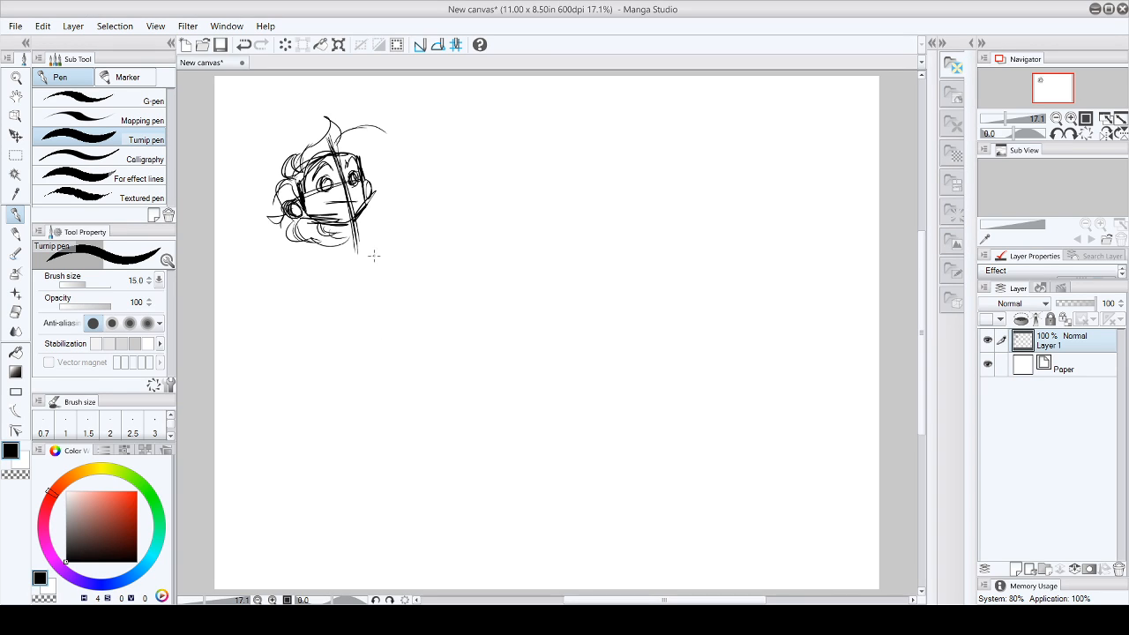
- Extend the hair with locks on the right of the head, a fringe over the forehead and outer curls around the ear
{"action": "left_click_drag", "start_coordinate": [371, 146], "coordinate": [365, 162]}
{"action": "mouse_move", "coordinate": [366, 162]}
{"action": "left_mouse_down"}
{"action": "mouse_move", "coordinate": [378, 142]}
{"action": "mouse_move", "coordinate": [377, 156]}
{"action": "left_mouse_up"}
{"action": "left_click_drag", "start_coordinate": [314, 174], "coordinate": [331, 167]}
{"action": "mouse_move", "coordinate": [321, 164]}
{"action": "left_mouse_down"}
{"action": "mouse_move", "coordinate": [339, 174]}
{"action": "mouse_move", "coordinate": [374, 162]}
{"action": "left_mouse_up"}
{"action": "mouse_move", "coordinate": [351, 145]}
{"action": "left_mouse_down"}
{"action": "mouse_move", "coordinate": [375, 166]}
{"action": "mouse_move", "coordinate": [346, 152]}
{"action": "left_mouse_up"}
{"action": "mouse_move", "coordinate": [291, 216]}
{"action": "left_mouse_down"}
{"action": "mouse_move", "coordinate": [280, 233]}
{"action": "mouse_move", "coordinate": [305, 227]}
{"action": "left_mouse_up"}
{"action": "left_click_drag", "start_coordinate": [307, 232], "coordinate": [335, 217]}
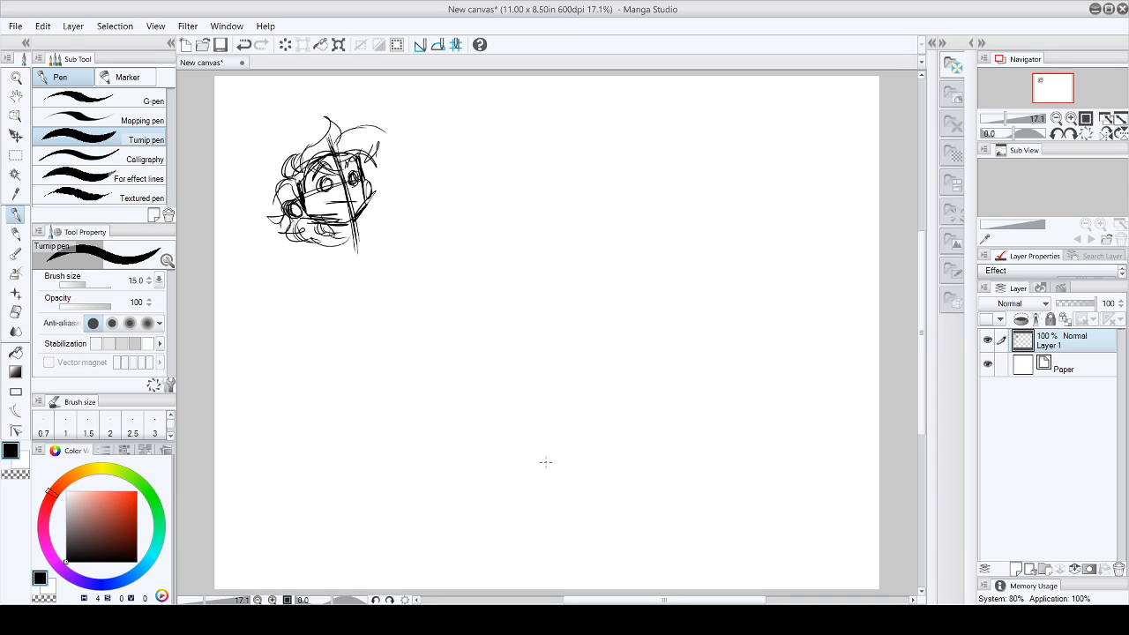
{"action": "mouse_move", "coordinate": [294, 176]}
{"action": "left_mouse_down"}
{"action": "mouse_move", "coordinate": [270, 211]}
{"action": "mouse_move", "coordinate": [288, 224]}
{"action": "left_mouse_up"}
{"action": "mouse_move", "coordinate": [301, 173]}
{"action": "left_mouse_down"}
{"action": "mouse_move", "coordinate": [328, 134]}
{"action": "mouse_move", "coordinate": [380, 124]}
{"action": "mouse_move", "coordinate": [398, 184]}
{"action": "mouse_move", "coordinate": [382, 194]}
{"action": "left_mouse_up"}
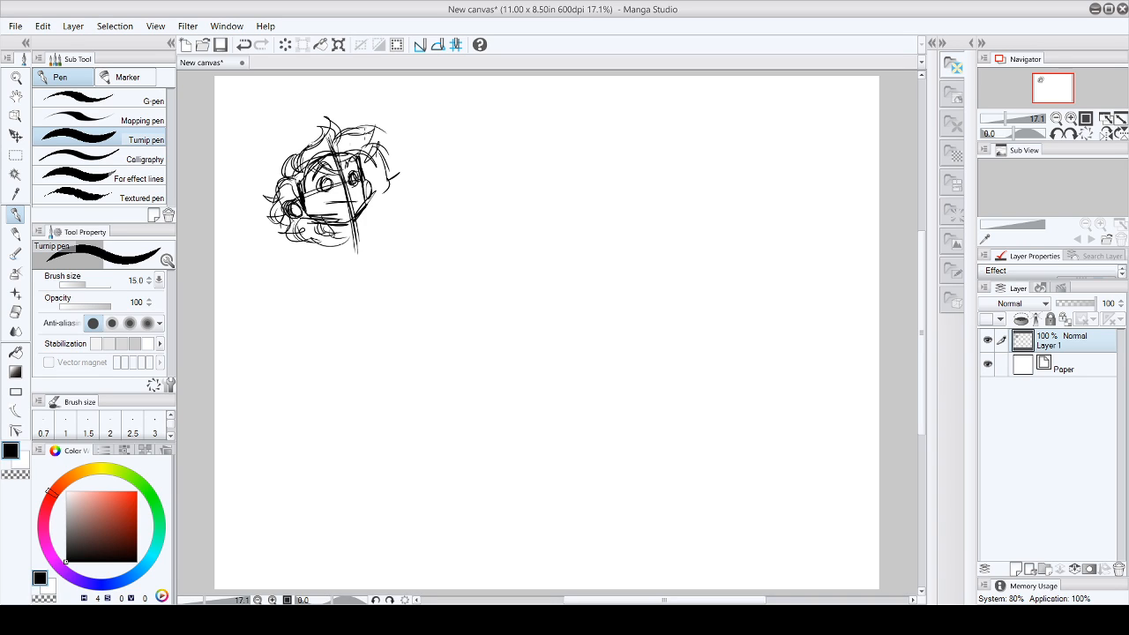
- Define the mouth and chin and rough in the tapering torso below the head
{"action": "left_click_drag", "start_coordinate": [324, 203], "coordinate": [359, 210]}
{"action": "left_click_drag", "start_coordinate": [357, 196], "coordinate": [352, 211]}
{"action": "mouse_move", "coordinate": [361, 204]}
{"action": "left_mouse_down"}
{"action": "mouse_move", "coordinate": [369, 171]}
{"action": "mouse_move", "coordinate": [318, 183]}
{"action": "mouse_move", "coordinate": [358, 175]}
{"action": "mouse_move", "coordinate": [359, 187]}
{"action": "mouse_move", "coordinate": [326, 196]}
{"action": "mouse_move", "coordinate": [316, 246]}
{"action": "mouse_move", "coordinate": [333, 254]}
{"action": "mouse_move", "coordinate": [300, 273]}
{"action": "left_mouse_up"}
{"action": "mouse_move", "coordinate": [293, 234]}
{"action": "left_mouse_down"}
{"action": "mouse_move", "coordinate": [308, 296]}
{"action": "mouse_move", "coordinate": [334, 280]}
{"action": "mouse_move", "coordinate": [351, 297]}
{"action": "left_mouse_up"}
{"action": "mouse_move", "coordinate": [331, 245]}
{"action": "left_mouse_down"}
{"action": "mouse_move", "coordinate": [360, 233]}
{"action": "mouse_move", "coordinate": [365, 283]}
{"action": "left_mouse_up"}
{"action": "left_click_drag", "start_coordinate": [364, 245], "coordinate": [349, 305]}
{"action": "mouse_move", "coordinate": [291, 235]}
{"action": "left_mouse_down"}
{"action": "mouse_move", "coordinate": [291, 261]}
{"action": "mouse_move", "coordinate": [323, 316]}
{"action": "mouse_move", "coordinate": [316, 305]}
{"action": "mouse_move", "coordinate": [308, 328]}
{"action": "left_mouse_up"}
{"action": "mouse_move", "coordinate": [332, 285]}
{"action": "left_mouse_down"}
{"action": "mouse_move", "coordinate": [321, 311]}
{"action": "mouse_move", "coordinate": [355, 310]}
{"action": "left_mouse_up"}
{"action": "mouse_move", "coordinate": [331, 231]}
{"action": "left_mouse_down"}
{"action": "mouse_move", "coordinate": [338, 291]}
{"action": "mouse_move", "coordinate": [364, 314]}
{"action": "mouse_move", "coordinate": [355, 317]}
{"action": "left_mouse_up"}
{"action": "mouse_move", "coordinate": [352, 291]}
{"action": "left_mouse_down"}
{"action": "mouse_move", "coordinate": [332, 325]}
{"action": "mouse_move", "coordinate": [355, 326]}
{"action": "left_mouse_up"}
{"action": "mouse_move", "coordinate": [339, 242]}
{"action": "left_mouse_down"}
{"action": "mouse_move", "coordinate": [348, 254]}
{"action": "mouse_move", "coordinate": [295, 261]}
{"action": "left_mouse_up"}
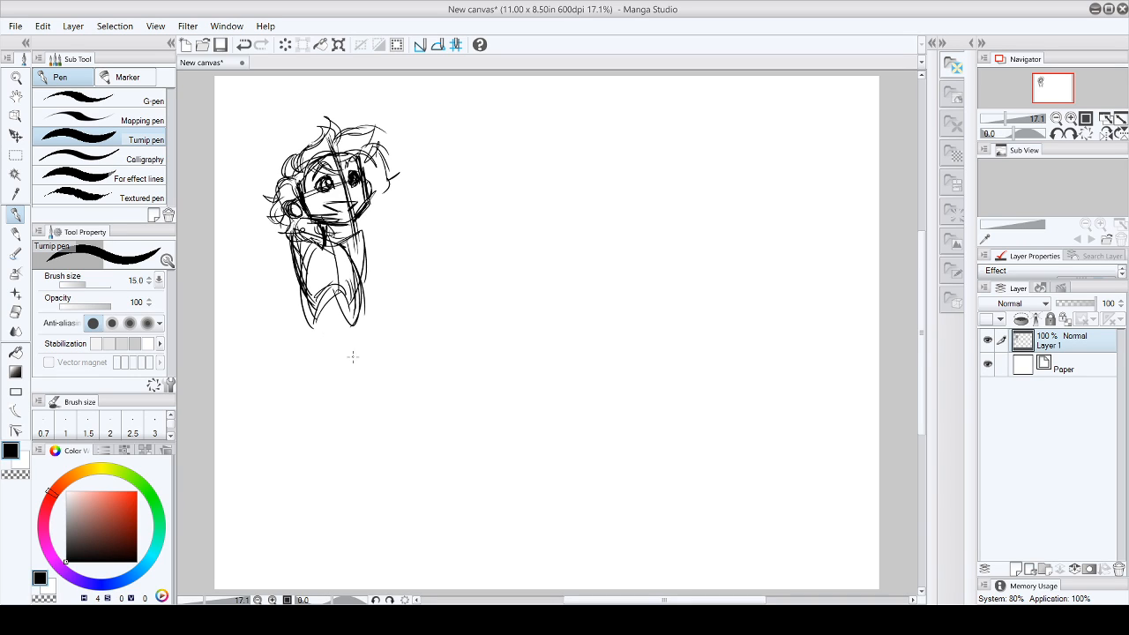
- Extend the figure's left contour from the shoulder down and rough in the lower body
{"action": "mouse_move", "coordinate": [371, 348]}
{"action": "left_mouse_down"}
{"action": "mouse_move", "coordinate": [346, 380]}
{"action": "mouse_move", "coordinate": [383, 373]}
{"action": "mouse_move", "coordinate": [369, 342]}
{"action": "mouse_move", "coordinate": [366, 369]}
{"action": "mouse_move", "coordinate": [385, 374]}
{"action": "mouse_move", "coordinate": [369, 381]}
{"action": "left_mouse_up"}
{"action": "left_click_drag", "start_coordinate": [284, 228], "coordinate": [344, 386]}
{"action": "mouse_move", "coordinate": [316, 303]}
{"action": "left_mouse_down"}
{"action": "mouse_move", "coordinate": [353, 397]}
{"action": "mouse_move", "coordinate": [344, 295]}
{"action": "left_mouse_up"}
{"action": "left_click_drag", "start_coordinate": [332, 303], "coordinate": [348, 377]}
{"action": "left_click_drag", "start_coordinate": [289, 241], "coordinate": [304, 278]}
{"action": "left_click_drag", "start_coordinate": [284, 218], "coordinate": [313, 242]}
{"action": "mouse_move", "coordinate": [315, 234]}
{"action": "left_mouse_down"}
{"action": "mouse_move", "coordinate": [298, 250]}
{"action": "mouse_move", "coordinate": [304, 295]}
{"action": "left_mouse_up"}
- Draw the figure's right contour down to the hem and the angled shape at the lower-left of the body
{"action": "left_click_drag", "start_coordinate": [362, 231], "coordinate": [368, 307]}
{"action": "mouse_move", "coordinate": [368, 252]}
{"action": "left_mouse_down"}
{"action": "mouse_move", "coordinate": [362, 336]}
{"action": "mouse_move", "coordinate": [372, 359]}
{"action": "mouse_move", "coordinate": [370, 300]}
{"action": "mouse_move", "coordinate": [381, 374]}
{"action": "left_mouse_up"}
{"action": "mouse_move", "coordinate": [369, 314]}
{"action": "left_mouse_down"}
{"action": "mouse_move", "coordinate": [379, 385]}
{"action": "mouse_move", "coordinate": [361, 361]}
{"action": "left_mouse_up"}
{"action": "left_click_drag", "start_coordinate": [361, 364], "coordinate": [378, 382]}
{"action": "left_click_drag", "start_coordinate": [301, 291], "coordinate": [314, 283]}
{"action": "mouse_move", "coordinate": [314, 323]}
{"action": "left_mouse_down"}
{"action": "mouse_move", "coordinate": [300, 351]}
{"action": "mouse_move", "coordinate": [337, 388]}
{"action": "left_mouse_up"}
{"action": "left_click_drag", "start_coordinate": [296, 343], "coordinate": [344, 406]}
{"action": "left_click_drag", "start_coordinate": [312, 318], "coordinate": [308, 348]}
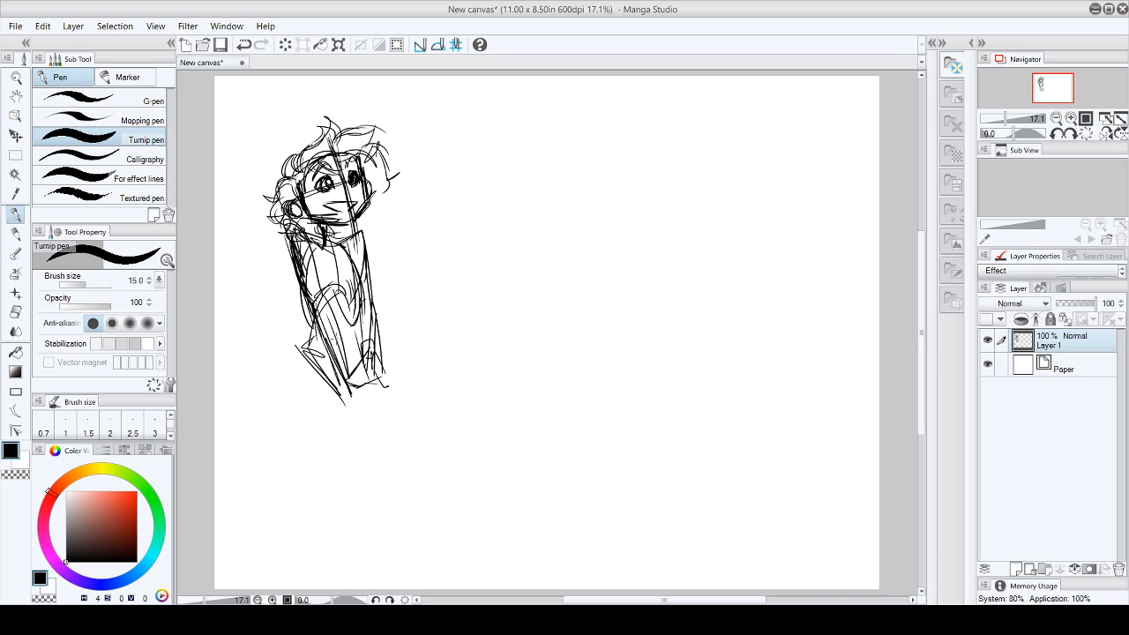
- Sketch the curved hem across the lower body and reinforce the right side and lower-left lines
{"action": "mouse_move", "coordinate": [305, 339]}
{"action": "left_mouse_down"}
{"action": "mouse_move", "coordinate": [349, 355]}
{"action": "mouse_move", "coordinate": [373, 333]}
{"action": "left_mouse_up"}
{"action": "left_click_drag", "start_coordinate": [375, 343], "coordinate": [351, 283]}
{"action": "left_click_drag", "start_coordinate": [320, 304], "coordinate": [362, 269]}
{"action": "mouse_move", "coordinate": [344, 248]}
{"action": "left_mouse_down"}
{"action": "mouse_move", "coordinate": [372, 270]}
{"action": "mouse_move", "coordinate": [360, 290]}
{"action": "left_mouse_up"}
{"action": "left_click_drag", "start_coordinate": [348, 243], "coordinate": [364, 266]}
{"action": "mouse_move", "coordinate": [360, 291]}
{"action": "left_mouse_down"}
{"action": "mouse_move", "coordinate": [374, 335]}
{"action": "mouse_move", "coordinate": [333, 346]}
{"action": "left_mouse_up"}
{"action": "left_click_drag", "start_coordinate": [367, 316], "coordinate": [367, 351]}
{"action": "left_click_drag", "start_coordinate": [328, 353], "coordinate": [342, 340]}
{"action": "left_click_drag", "start_coordinate": [369, 305], "coordinate": [366, 355]}
{"action": "mouse_move", "coordinate": [316, 358]}
{"action": "left_mouse_down"}
{"action": "mouse_move", "coordinate": [347, 342]}
{"action": "mouse_move", "coordinate": [314, 353]}
{"action": "mouse_move", "coordinate": [334, 394]}
{"action": "left_mouse_up"}
{"action": "left_click_drag", "start_coordinate": [304, 342], "coordinate": [339, 390]}
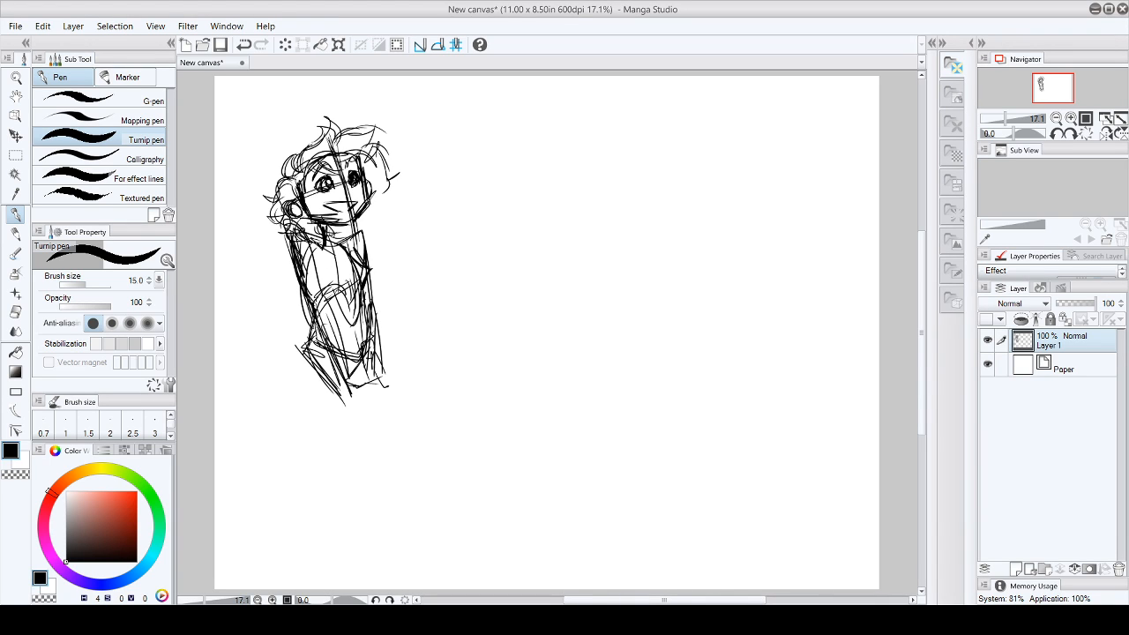
- Draw the long limb down the figure's right side and thicken the inner lines of the lower body
{"action": "mouse_move", "coordinate": [342, 241]}
{"action": "left_mouse_down"}
{"action": "mouse_move", "coordinate": [360, 229]}
{"action": "mouse_move", "coordinate": [376, 243]}
{"action": "mouse_move", "coordinate": [367, 307]}
{"action": "mouse_move", "coordinate": [390, 316]}
{"action": "mouse_move", "coordinate": [384, 381]}
{"action": "left_mouse_up"}
{"action": "left_click_drag", "start_coordinate": [387, 305], "coordinate": [397, 367]}
{"action": "mouse_move", "coordinate": [366, 324]}
{"action": "left_mouse_down"}
{"action": "mouse_move", "coordinate": [379, 296]}
{"action": "mouse_move", "coordinate": [381, 381]}
{"action": "left_mouse_up"}
{"action": "mouse_move", "coordinate": [317, 314]}
{"action": "left_mouse_down"}
{"action": "mouse_move", "coordinate": [328, 289]}
{"action": "mouse_move", "coordinate": [334, 297]}
{"action": "left_mouse_up"}
{"action": "mouse_move", "coordinate": [313, 334]}
{"action": "left_mouse_down"}
{"action": "mouse_move", "coordinate": [328, 306]}
{"action": "mouse_move", "coordinate": [314, 330]}
{"action": "left_mouse_up"}
{"action": "left_click_drag", "start_coordinate": [316, 330], "coordinate": [353, 380]}
{"action": "left_click_drag", "start_coordinate": [328, 305], "coordinate": [362, 370]}
- Sketch the small pointed end shapes of the limb at the figure's lower-right
{"action": "left_click_drag", "start_coordinate": [358, 363], "coordinate": [367, 389]}
{"action": "mouse_move", "coordinate": [382, 346]}
{"action": "left_mouse_down"}
{"action": "mouse_move", "coordinate": [364, 379]}
{"action": "mouse_move", "coordinate": [370, 397]}
{"action": "left_mouse_up"}
{"action": "mouse_move", "coordinate": [390, 357]}
{"action": "left_mouse_down"}
{"action": "mouse_move", "coordinate": [380, 369]}
{"action": "mouse_move", "coordinate": [366, 352]}
{"action": "mouse_move", "coordinate": [385, 362]}
{"action": "left_mouse_up"}
{"action": "mouse_move", "coordinate": [395, 357]}
{"action": "left_mouse_down"}
{"action": "mouse_move", "coordinate": [375, 389]}
{"action": "mouse_move", "coordinate": [405, 374]}
{"action": "mouse_move", "coordinate": [390, 385]}
{"action": "left_mouse_up"}
{"action": "left_click_drag", "start_coordinate": [410, 369], "coordinate": [388, 386]}
{"action": "left_click_drag", "start_coordinate": [401, 379], "coordinate": [393, 393]}
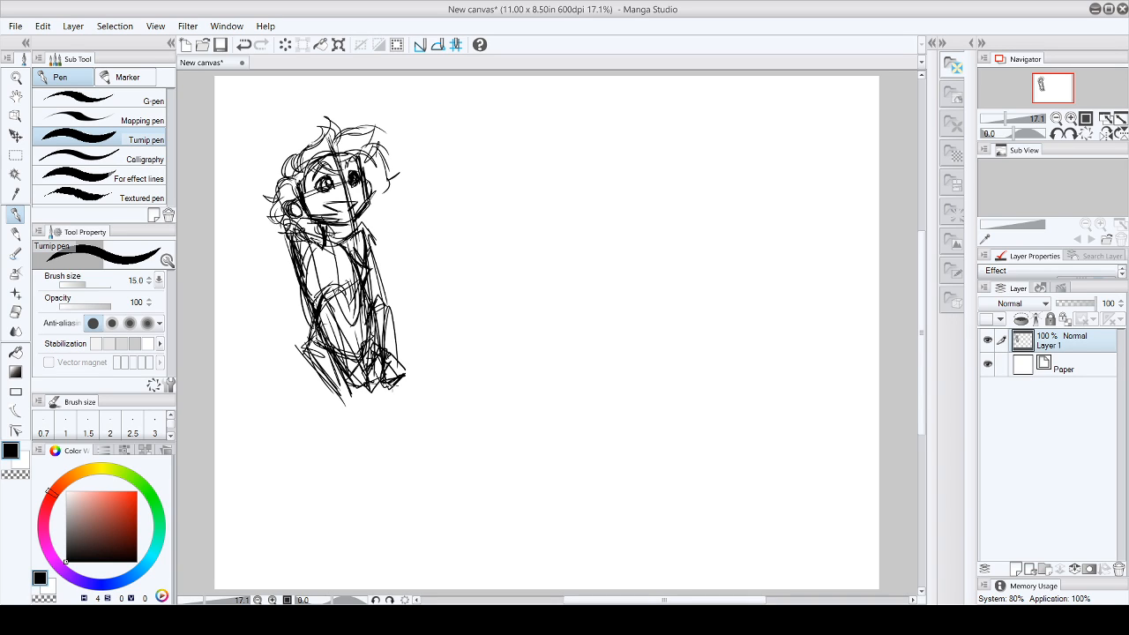
- Darken the left shoulder and side contour, and add hair strokes beside the right cheek and over the crown
{"action": "left_click_drag", "start_coordinate": [284, 233], "coordinate": [303, 231]}
{"action": "mouse_move", "coordinate": [303, 231]}
{"action": "left_mouse_down"}
{"action": "mouse_move", "coordinate": [313, 245]}
{"action": "mouse_move", "coordinate": [294, 258]}
{"action": "left_mouse_up"}
{"action": "mouse_move", "coordinate": [311, 247]}
{"action": "left_mouse_down"}
{"action": "mouse_move", "coordinate": [295, 269]}
{"action": "mouse_move", "coordinate": [307, 271]}
{"action": "left_mouse_up"}
{"action": "left_click_drag", "start_coordinate": [296, 259], "coordinate": [316, 313]}
{"action": "left_click_drag", "start_coordinate": [321, 330], "coordinate": [326, 345]}
{"action": "mouse_move", "coordinate": [337, 228]}
{"action": "left_mouse_down"}
{"action": "mouse_move", "coordinate": [372, 217]}
{"action": "mouse_move", "coordinate": [381, 185]}
{"action": "left_mouse_up"}
{"action": "mouse_move", "coordinate": [300, 166]}
{"action": "left_mouse_down"}
{"action": "mouse_move", "coordinate": [332, 125]}
{"action": "mouse_move", "coordinate": [371, 141]}
{"action": "mouse_move", "coordinate": [387, 134]}
{"action": "left_mouse_up"}
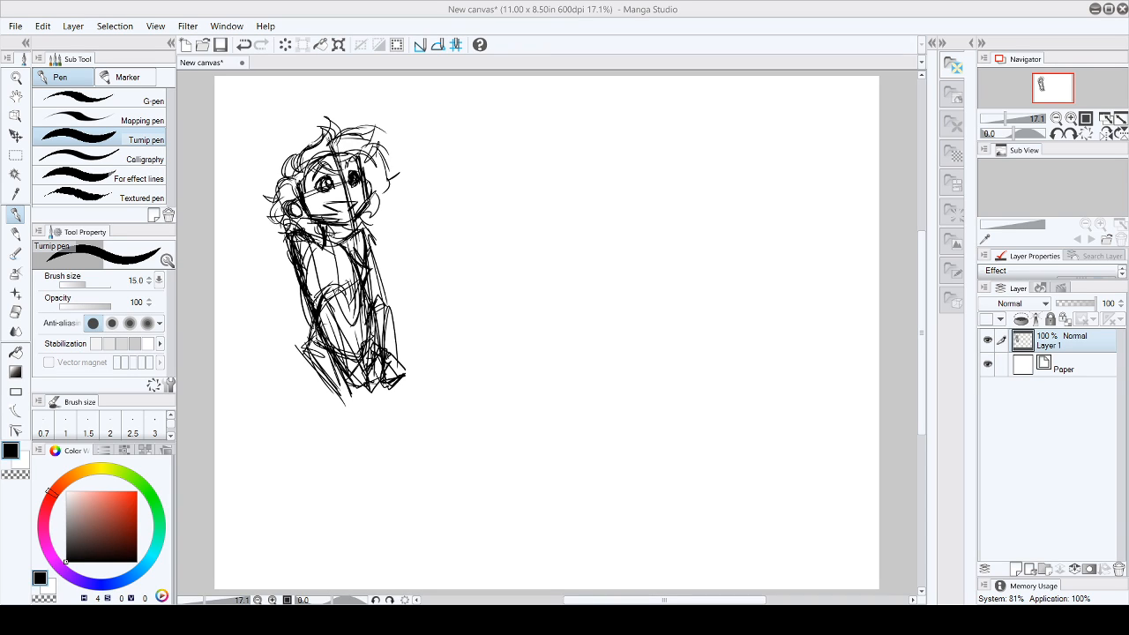
- Sketch the collar lines across the neck and upper chest
{"action": "mouse_move", "coordinate": [295, 228]}
{"action": "left_mouse_down"}
{"action": "mouse_move", "coordinate": [300, 261]}
{"action": "mouse_move", "coordinate": [332, 250]}
{"action": "mouse_move", "coordinate": [344, 259]}
{"action": "mouse_move", "coordinate": [353, 240]}
{"action": "mouse_move", "coordinate": [350, 254]}
{"action": "left_mouse_up"}
{"action": "left_click_drag", "start_coordinate": [337, 238], "coordinate": [350, 258]}
{"action": "mouse_move", "coordinate": [316, 222]}
{"action": "left_mouse_down"}
{"action": "mouse_move", "coordinate": [321, 250]}
{"action": "mouse_move", "coordinate": [342, 242]}
{"action": "mouse_move", "coordinate": [347, 259]}
{"action": "left_mouse_up"}
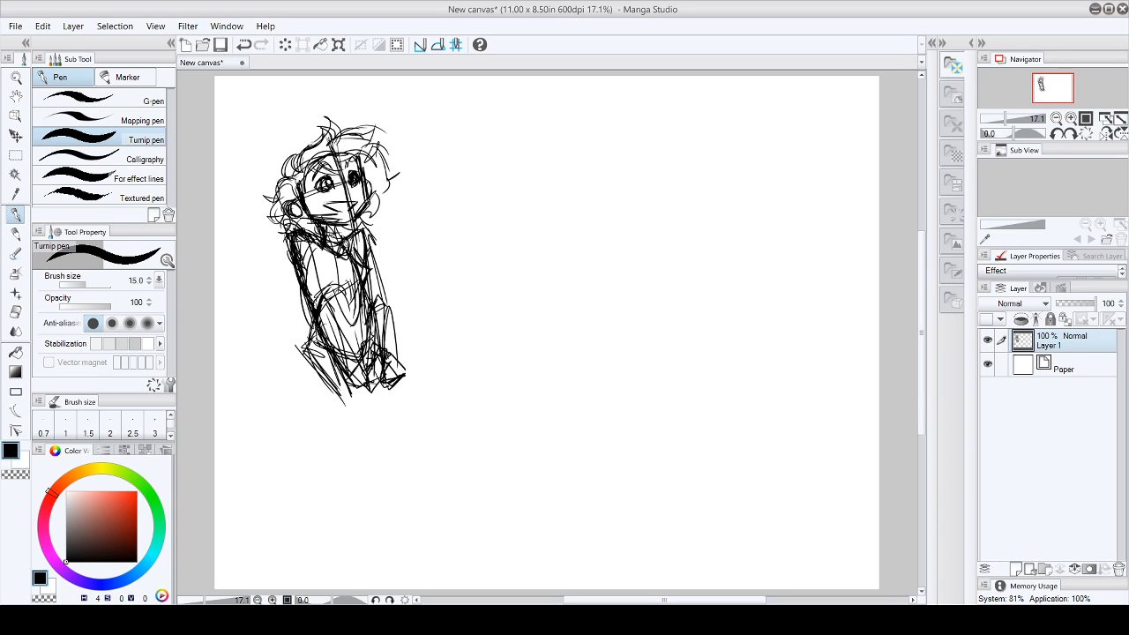
- Thicken the curls on the left side of the head from the temple down to the jaw
{"action": "left_click_drag", "start_coordinate": [291, 163], "coordinate": [284, 175]}
{"action": "left_click_drag", "start_coordinate": [289, 159], "coordinate": [288, 176]}
{"action": "mouse_move", "coordinate": [301, 158]}
{"action": "left_mouse_down"}
{"action": "mouse_move", "coordinate": [274, 181]}
{"action": "mouse_move", "coordinate": [275, 199]}
{"action": "left_mouse_up"}
{"action": "left_click_drag", "start_coordinate": [285, 189], "coordinate": [275, 220]}
{"action": "left_click_drag", "start_coordinate": [282, 204], "coordinate": [286, 224]}
{"action": "mouse_move", "coordinate": [275, 202]}
{"action": "left_mouse_down"}
{"action": "mouse_move", "coordinate": [287, 222]}
{"action": "mouse_move", "coordinate": [348, 237]}
{"action": "mouse_move", "coordinate": [361, 225]}
{"action": "left_mouse_up"}
- Build up the hair curl beside the right cheek and jaw
{"action": "mouse_move", "coordinate": [372, 214]}
{"action": "left_mouse_down"}
{"action": "mouse_move", "coordinate": [362, 225]}
{"action": "mouse_move", "coordinate": [376, 223]}
{"action": "left_mouse_up"}
{"action": "left_click_drag", "start_coordinate": [371, 190], "coordinate": [378, 212]}
{"action": "mouse_move", "coordinate": [370, 195]}
{"action": "left_mouse_down"}
{"action": "mouse_move", "coordinate": [379, 224]}
{"action": "mouse_move", "coordinate": [364, 219]}
{"action": "left_mouse_up"}
{"action": "mouse_move", "coordinate": [371, 207]}
{"action": "left_mouse_down"}
{"action": "mouse_move", "coordinate": [362, 213]}
{"action": "mouse_move", "coordinate": [381, 187]}
{"action": "left_mouse_up"}
{"action": "mouse_move", "coordinate": [375, 190]}
{"action": "left_mouse_down"}
{"action": "mouse_move", "coordinate": [389, 173]}
{"action": "mouse_move", "coordinate": [376, 189]}
{"action": "left_mouse_up"}
- Fill in the hair on the crown and right side, and darken the ear and neckline
{"action": "left_click_drag", "start_coordinate": [317, 157], "coordinate": [354, 137]}
{"action": "left_click_drag", "start_coordinate": [337, 145], "coordinate": [376, 127]}
{"action": "mouse_move", "coordinate": [364, 127]}
{"action": "left_mouse_down"}
{"action": "mouse_move", "coordinate": [376, 148]}
{"action": "mouse_move", "coordinate": [384, 142]}
{"action": "left_mouse_up"}
{"action": "left_click_drag", "start_coordinate": [361, 147], "coordinate": [393, 172]}
{"action": "left_click_drag", "start_coordinate": [364, 167], "coordinate": [380, 162]}
{"action": "mouse_move", "coordinate": [375, 162]}
{"action": "left_mouse_down"}
{"action": "mouse_move", "coordinate": [389, 174]}
{"action": "mouse_move", "coordinate": [374, 175]}
{"action": "left_mouse_up"}
{"action": "mouse_move", "coordinate": [378, 165]}
{"action": "left_mouse_down"}
{"action": "mouse_move", "coordinate": [387, 174]}
{"action": "mouse_move", "coordinate": [376, 174]}
{"action": "left_mouse_up"}
{"action": "mouse_move", "coordinate": [388, 172]}
{"action": "left_mouse_down"}
{"action": "mouse_move", "coordinate": [346, 194]}
{"action": "mouse_move", "coordinate": [353, 203]}
{"action": "mouse_move", "coordinate": [347, 187]}
{"action": "mouse_move", "coordinate": [291, 217]}
{"action": "left_mouse_up"}
{"action": "left_click_drag", "start_coordinate": [290, 215], "coordinate": [300, 217]}
{"action": "mouse_move", "coordinate": [291, 206]}
{"action": "left_mouse_down"}
{"action": "mouse_move", "coordinate": [300, 217]}
{"action": "mouse_move", "coordinate": [298, 201]}
{"action": "mouse_move", "coordinate": [288, 208]}
{"action": "left_mouse_up"}
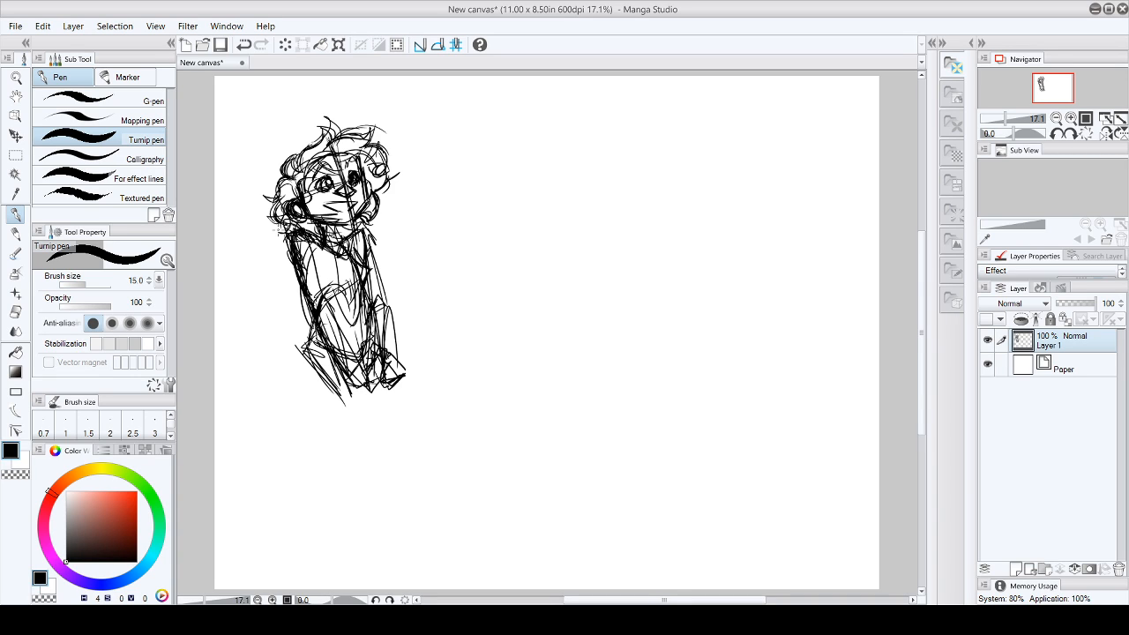
{"action": "mouse_move", "coordinate": [314, 229]}
{"action": "left_mouse_down"}
{"action": "mouse_move", "coordinate": [344, 241]}
{"action": "mouse_move", "coordinate": [357, 223]}
{"action": "mouse_move", "coordinate": [350, 232]}
{"action": "left_mouse_up"}
{"action": "mouse_move", "coordinate": [309, 338]}
{"action": "left_mouse_down"}
{"action": "mouse_move", "coordinate": [256, 380]}
{"action": "mouse_move", "coordinate": [273, 408]}
{"action": "left_mouse_up"}
{"action": "left_click_drag", "start_coordinate": [253, 366], "coordinate": [281, 409]}
{"action": "left_click_drag", "start_coordinate": [254, 363], "coordinate": [301, 427]}
{"action": "left_click_drag", "start_coordinate": [259, 347], "coordinate": [243, 376]}
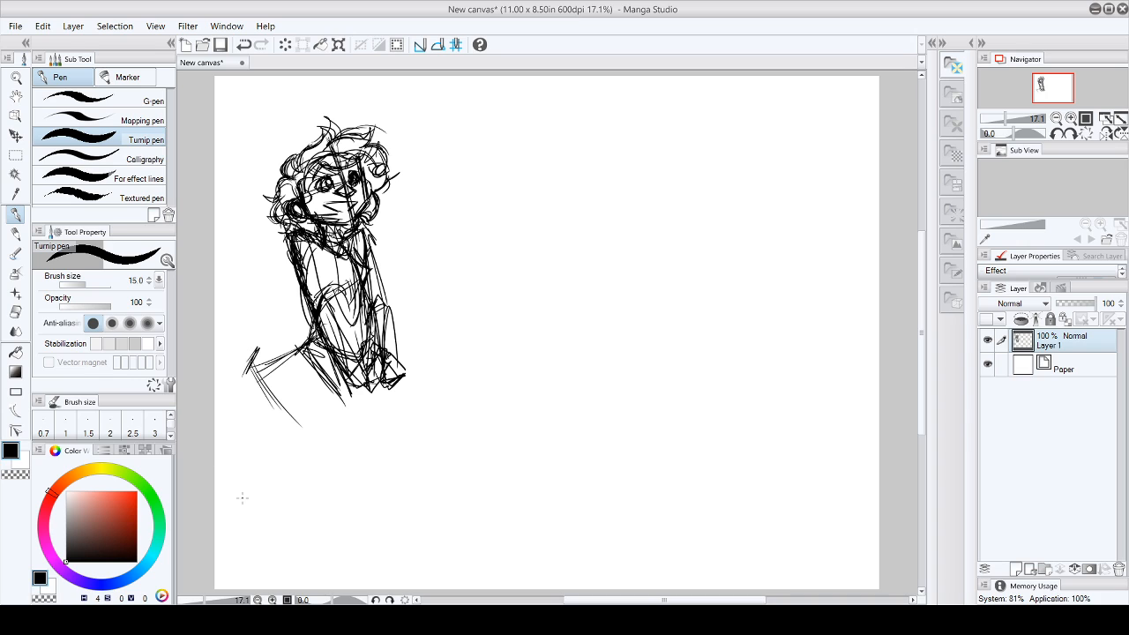
{"action": "left_click", "coordinate": [15, 312]}
{"action": "mouse_move", "coordinate": [251, 362]}
{"action": "left_mouse_down"}
{"action": "mouse_move", "coordinate": [296, 347]}
{"action": "mouse_move", "coordinate": [257, 363]}
{"action": "mouse_move", "coordinate": [302, 422]}
{"action": "mouse_move", "coordinate": [265, 400]}
{"action": "mouse_move", "coordinate": [312, 448]}
{"action": "left_mouse_up"}
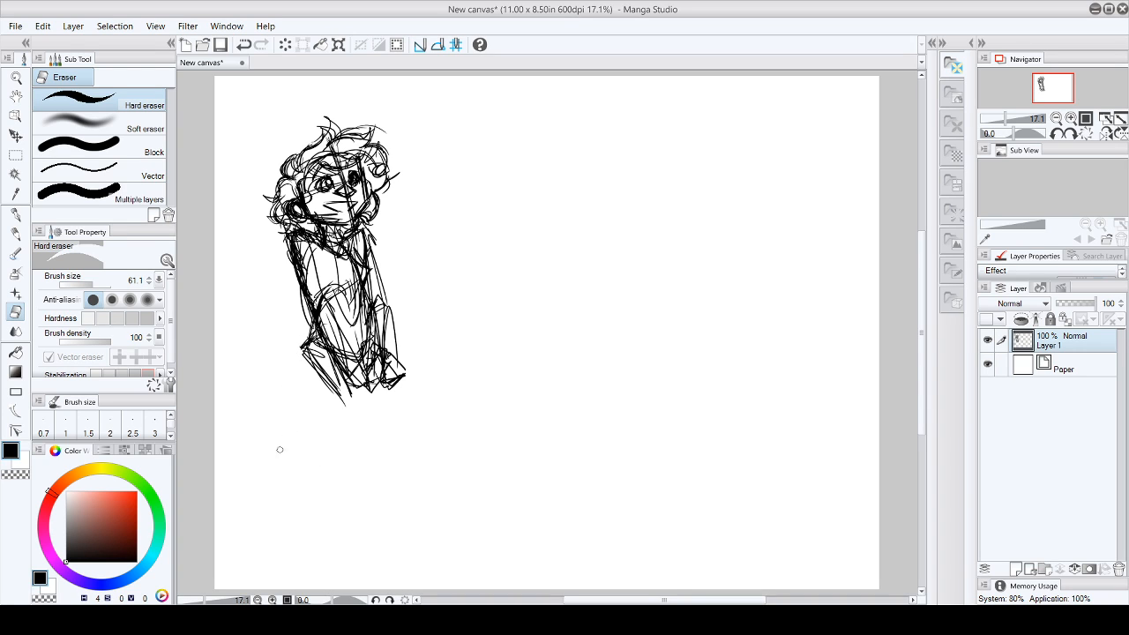
- Darken the mouth and retrace the outer hair outline from the crown down the left side to the jaw with the Turnip pen
{"action": "left_click", "coordinate": [15, 214]}
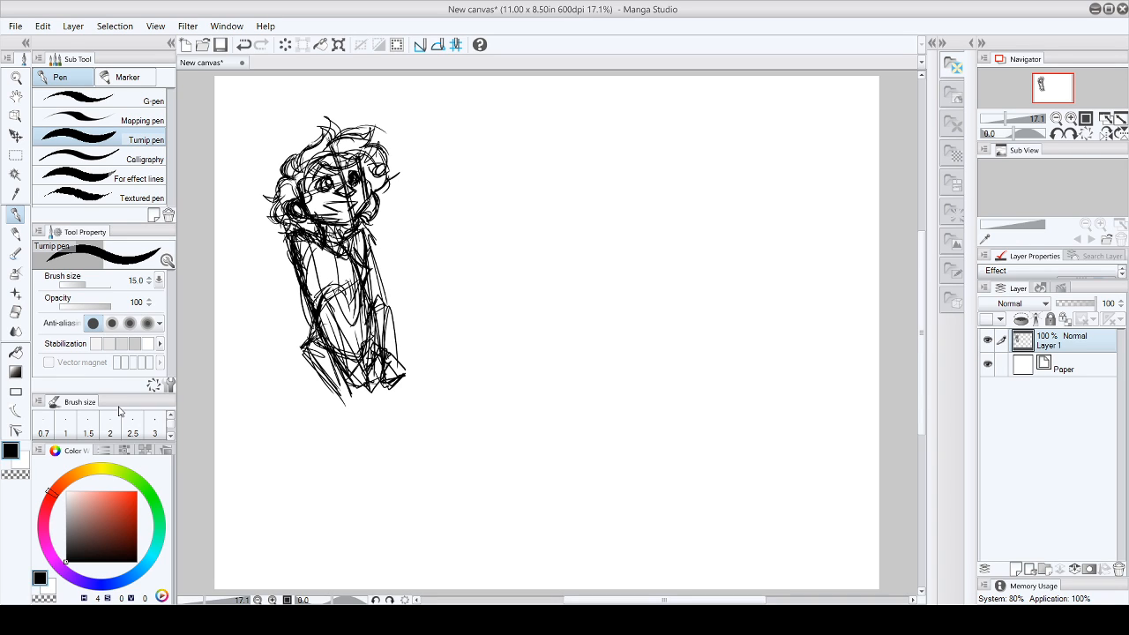
{"action": "mouse_move", "coordinate": [324, 205]}
{"action": "left_mouse_down"}
{"action": "mouse_move", "coordinate": [357, 201]}
{"action": "mouse_move", "coordinate": [341, 209]}
{"action": "left_mouse_up"}
{"action": "mouse_move", "coordinate": [332, 139]}
{"action": "left_mouse_down"}
{"action": "mouse_move", "coordinate": [372, 127]}
{"action": "mouse_move", "coordinate": [367, 143]}
{"action": "mouse_move", "coordinate": [386, 162]}
{"action": "mouse_move", "coordinate": [375, 178]}
{"action": "mouse_move", "coordinate": [312, 138]}
{"action": "left_mouse_up"}
{"action": "mouse_move", "coordinate": [326, 123]}
{"action": "left_mouse_down"}
{"action": "mouse_move", "coordinate": [338, 143]}
{"action": "mouse_move", "coordinate": [318, 144]}
{"action": "left_mouse_up"}
{"action": "left_click_drag", "start_coordinate": [313, 141], "coordinate": [295, 174]}
{"action": "left_click_drag", "start_coordinate": [299, 154], "coordinate": [290, 183]}
{"action": "mouse_move", "coordinate": [285, 178]}
{"action": "left_mouse_down"}
{"action": "mouse_move", "coordinate": [281, 199]}
{"action": "mouse_move", "coordinate": [264, 196]}
{"action": "left_mouse_up"}
{"action": "mouse_move", "coordinate": [287, 195]}
{"action": "left_mouse_down"}
{"action": "mouse_move", "coordinate": [270, 202]}
{"action": "mouse_move", "coordinate": [276, 217]}
{"action": "left_mouse_up"}
{"action": "left_click_drag", "start_coordinate": [277, 224], "coordinate": [335, 235]}
{"action": "left_click_drag", "start_coordinate": [359, 218], "coordinate": [352, 230]}
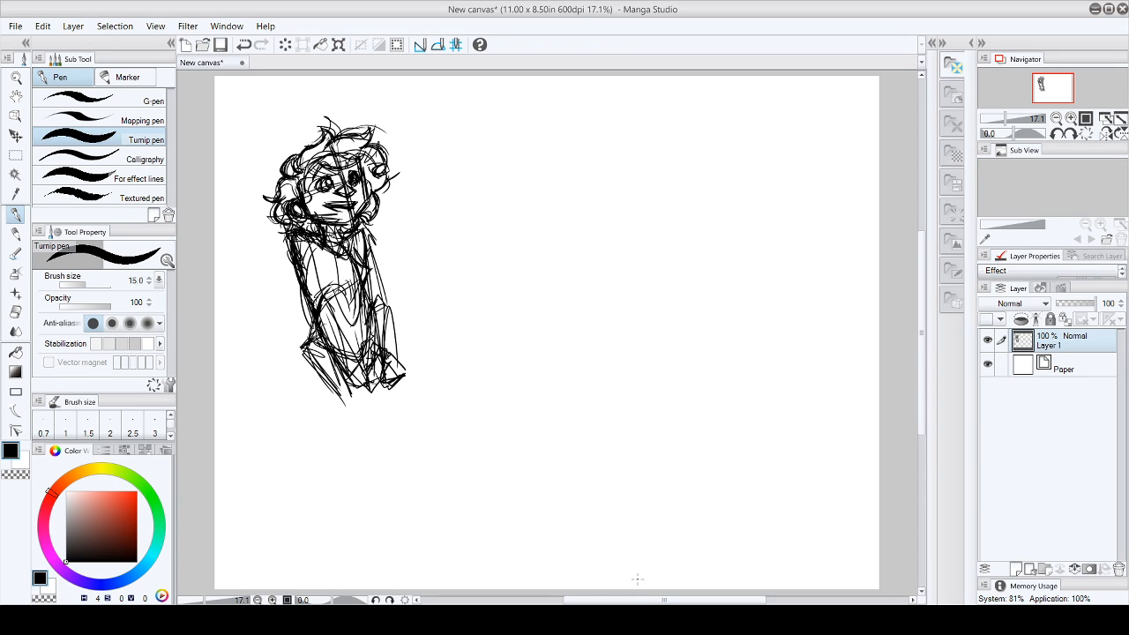
- Reinforce the collar and the inner lines of the chest
{"action": "mouse_move", "coordinate": [356, 244]}
{"action": "left_mouse_down"}
{"action": "mouse_move", "coordinate": [366, 256]}
{"action": "mouse_move", "coordinate": [357, 295]}
{"action": "mouse_move", "coordinate": [343, 296]}
{"action": "mouse_move", "coordinate": [361, 284]}
{"action": "left_mouse_up"}
{"action": "left_click_drag", "start_coordinate": [332, 243], "coordinate": [350, 257]}
{"action": "mouse_move", "coordinate": [356, 234]}
{"action": "left_mouse_down"}
{"action": "mouse_move", "coordinate": [348, 246]}
{"action": "mouse_move", "coordinate": [305, 249]}
{"action": "mouse_move", "coordinate": [319, 284]}
{"action": "left_mouse_up"}
{"action": "left_click_drag", "start_coordinate": [313, 239], "coordinate": [321, 291]}
- Darken the hem across the lower body and outline the limb on the figure's right side
{"action": "left_click_drag", "start_coordinate": [316, 349], "coordinate": [370, 354]}
{"action": "left_click_drag", "start_coordinate": [370, 322], "coordinate": [366, 359]}
{"action": "left_click_drag", "start_coordinate": [372, 295], "coordinate": [365, 358]}
{"action": "mouse_move", "coordinate": [351, 362]}
{"action": "left_mouse_down"}
{"action": "mouse_move", "coordinate": [368, 343]}
{"action": "mouse_move", "coordinate": [372, 292]}
{"action": "left_mouse_up"}
{"action": "mouse_move", "coordinate": [367, 302]}
{"action": "left_mouse_down"}
{"action": "mouse_move", "coordinate": [373, 291]}
{"action": "mouse_move", "coordinate": [389, 308]}
{"action": "left_mouse_up"}
{"action": "left_click_drag", "start_coordinate": [387, 306], "coordinate": [393, 366]}
{"action": "mouse_move", "coordinate": [390, 354]}
{"action": "left_mouse_down"}
{"action": "mouse_move", "coordinate": [386, 364]}
{"action": "mouse_move", "coordinate": [373, 350]}
{"action": "left_mouse_up"}
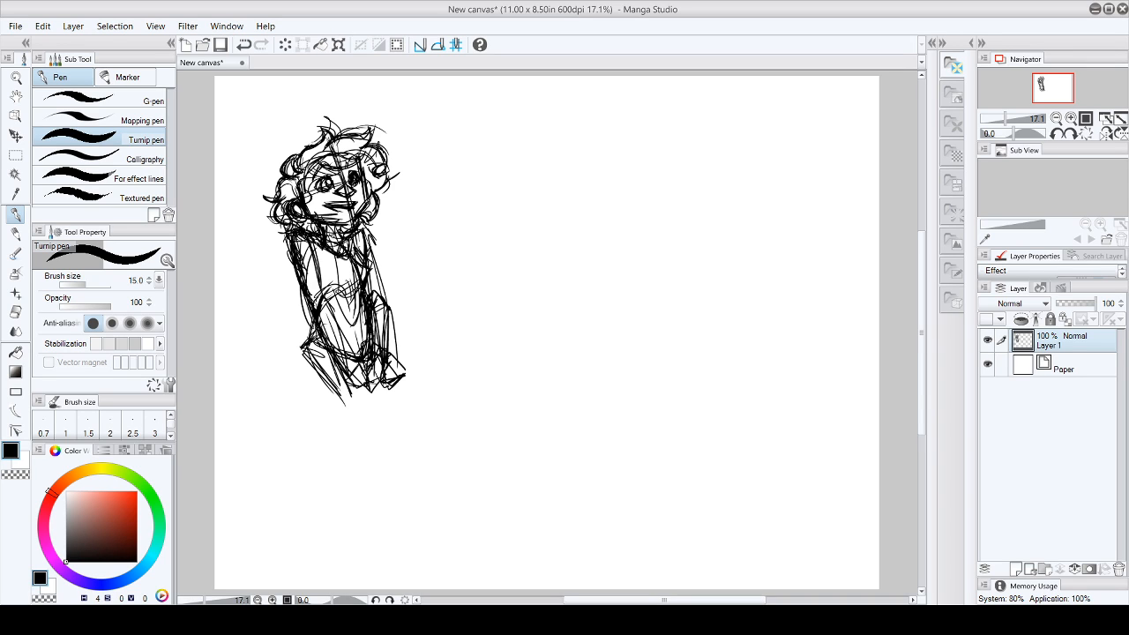
- Thicken the right shoulder lines and the lower edges of the figure below the hem
{"action": "mouse_move", "coordinate": [349, 236]}
{"action": "left_mouse_down"}
{"action": "mouse_move", "coordinate": [339, 251]}
{"action": "mouse_move", "coordinate": [379, 248]}
{"action": "left_mouse_up"}
{"action": "left_click_drag", "start_coordinate": [361, 232], "coordinate": [373, 248]}
{"action": "left_click_drag", "start_coordinate": [305, 355], "coordinate": [319, 342]}
{"action": "mouse_move", "coordinate": [306, 347]}
{"action": "left_mouse_down"}
{"action": "mouse_move", "coordinate": [331, 382]}
{"action": "mouse_move", "coordinate": [372, 368]}
{"action": "left_mouse_up"}
{"action": "left_click_drag", "start_coordinate": [378, 360], "coordinate": [363, 388]}
{"action": "mouse_move", "coordinate": [326, 346]}
{"action": "left_mouse_down"}
{"action": "mouse_move", "coordinate": [356, 330]}
{"action": "mouse_move", "coordinate": [382, 354]}
{"action": "mouse_move", "coordinate": [356, 388]}
{"action": "left_mouse_up"}
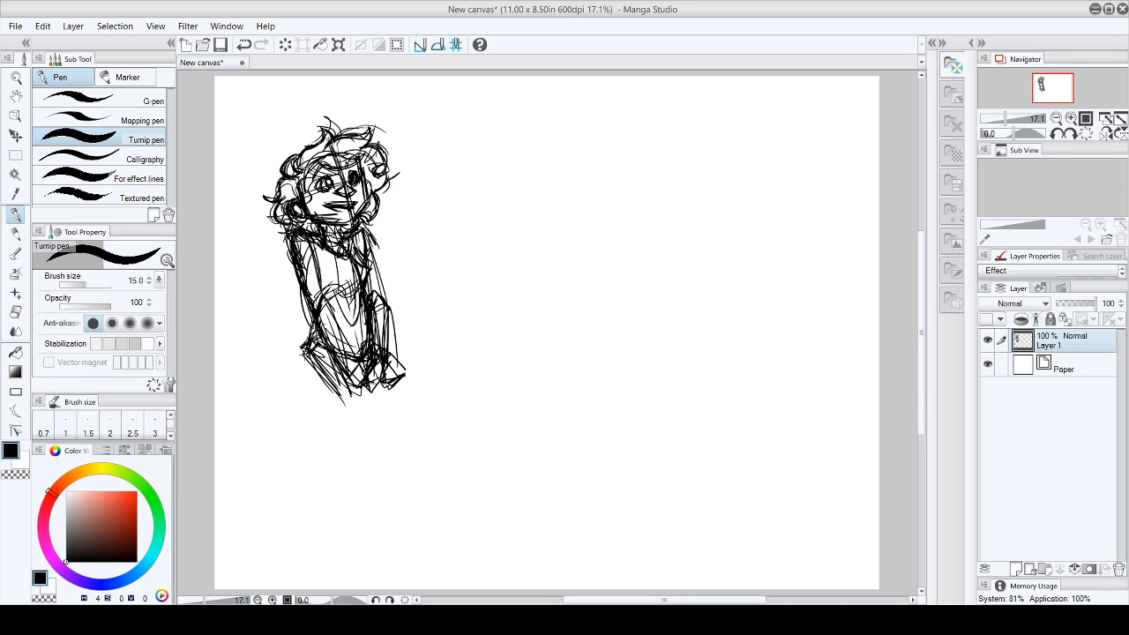
- Retrace the lower face and add long strokes down the torso and lower body
{"action": "mouse_move", "coordinate": [306, 208]}
{"action": "left_mouse_down"}
{"action": "mouse_move", "coordinate": [349, 225]}
{"action": "mouse_move", "coordinate": [365, 198]}
{"action": "left_mouse_up"}
{"action": "mouse_move", "coordinate": [309, 237]}
{"action": "left_mouse_down"}
{"action": "mouse_move", "coordinate": [328, 298]}
{"action": "mouse_move", "coordinate": [303, 303]}
{"action": "mouse_move", "coordinate": [325, 320]}
{"action": "mouse_move", "coordinate": [330, 357]}
{"action": "left_mouse_up"}
{"action": "left_click_drag", "start_coordinate": [332, 300], "coordinate": [341, 327]}
{"action": "left_click_drag", "start_coordinate": [335, 320], "coordinate": [354, 374]}
{"action": "left_click_drag", "start_coordinate": [339, 322], "coordinate": [358, 380]}
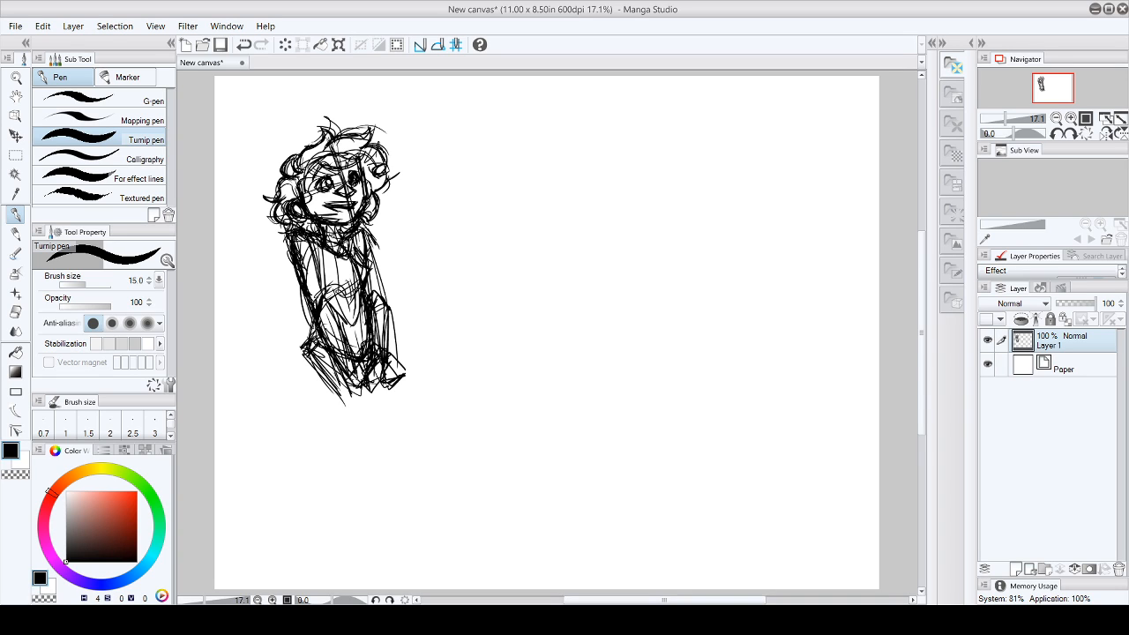
- Reinforce the figure's lower torso and hem edges, and darken the shoulder and neckline strokes with the Turnip pen
{"action": "left_click_drag", "start_coordinate": [313, 324], "coordinate": [324, 330]}
{"action": "left_click_drag", "start_coordinate": [343, 356], "coordinate": [353, 376]}
{"action": "left_click_drag", "start_coordinate": [314, 335], "coordinate": [329, 351]}
{"action": "left_click_drag", "start_coordinate": [339, 375], "coordinate": [350, 382]}
{"action": "left_click_drag", "start_coordinate": [332, 366], "coordinate": [344, 382]}
{"action": "mouse_move", "coordinate": [286, 233]}
{"action": "left_mouse_down"}
{"action": "mouse_move", "coordinate": [297, 253]}
{"action": "mouse_move", "coordinate": [311, 228]}
{"action": "mouse_move", "coordinate": [324, 250]}
{"action": "left_mouse_up"}
{"action": "mouse_move", "coordinate": [312, 241]}
{"action": "left_mouse_down"}
{"action": "mouse_move", "coordinate": [324, 257]}
{"action": "mouse_move", "coordinate": [322, 237]}
{"action": "left_mouse_up"}
{"action": "left_click_drag", "start_coordinate": [329, 229], "coordinate": [344, 246]}
- Sketch a second tilted head with centre guidelines and ears in the empty area beside the figure
{"action": "mouse_move", "coordinate": [593, 181]}
{"action": "left_mouse_down"}
{"action": "mouse_move", "coordinate": [574, 212]}
{"action": "mouse_move", "coordinate": [592, 247]}
{"action": "left_mouse_up"}
{"action": "left_click_drag", "start_coordinate": [575, 218], "coordinate": [590, 246]}
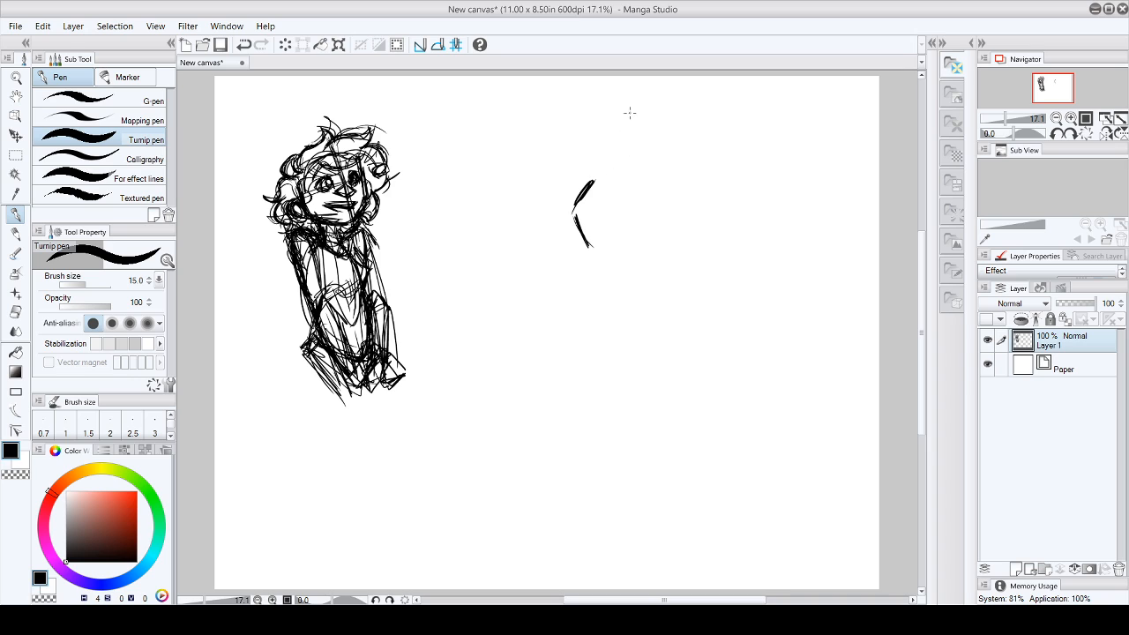
{"action": "mouse_move", "coordinate": [574, 208]}
{"action": "left_mouse_down"}
{"action": "mouse_move", "coordinate": [594, 172]}
{"action": "mouse_move", "coordinate": [600, 261]}
{"action": "mouse_move", "coordinate": [662, 237]}
{"action": "left_mouse_up"}
{"action": "mouse_move", "coordinate": [594, 186]}
{"action": "left_mouse_down"}
{"action": "mouse_move", "coordinate": [642, 154]}
{"action": "mouse_move", "coordinate": [618, 173]}
{"action": "mouse_move", "coordinate": [667, 187]}
{"action": "left_mouse_up"}
{"action": "left_click_drag", "start_coordinate": [606, 160], "coordinate": [665, 206]}
{"action": "left_click_drag", "start_coordinate": [635, 145], "coordinate": [598, 263]}
{"action": "mouse_move", "coordinate": [571, 193]}
{"action": "left_mouse_down"}
{"action": "mouse_move", "coordinate": [618, 189]}
{"action": "mouse_move", "coordinate": [661, 211]}
{"action": "left_mouse_up"}
{"action": "mouse_move", "coordinate": [588, 191]}
{"action": "left_mouse_down"}
{"action": "mouse_move", "coordinate": [569, 187]}
{"action": "mouse_move", "coordinate": [573, 220]}
{"action": "left_mouse_up"}
{"action": "mouse_move", "coordinate": [656, 212]}
{"action": "left_mouse_down"}
{"action": "mouse_move", "coordinate": [663, 236]}
{"action": "mouse_move", "coordinate": [649, 242]}
{"action": "mouse_move", "coordinate": [648, 231]}
{"action": "mouse_move", "coordinate": [644, 249]}
{"action": "mouse_move", "coordinate": [651, 235]}
{"action": "left_mouse_up"}
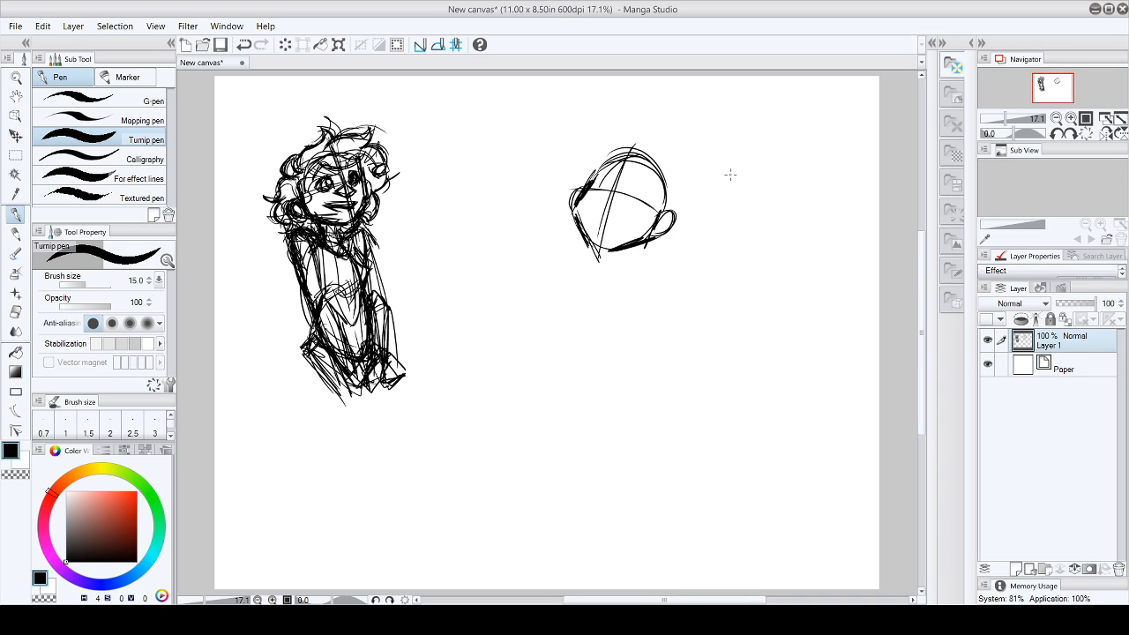
- Add eyes, eyebrows, a nose and a small mouth to the second head
{"action": "mouse_move", "coordinate": [603, 175]}
{"action": "left_mouse_down"}
{"action": "mouse_move", "coordinate": [605, 191]}
{"action": "mouse_move", "coordinate": [641, 185]}
{"action": "mouse_move", "coordinate": [635, 194]}
{"action": "mouse_move", "coordinate": [605, 167]}
{"action": "mouse_move", "coordinate": [617, 163]}
{"action": "mouse_move", "coordinate": [644, 166]}
{"action": "mouse_move", "coordinate": [652, 182]}
{"action": "mouse_move", "coordinate": [615, 165]}
{"action": "left_mouse_up"}
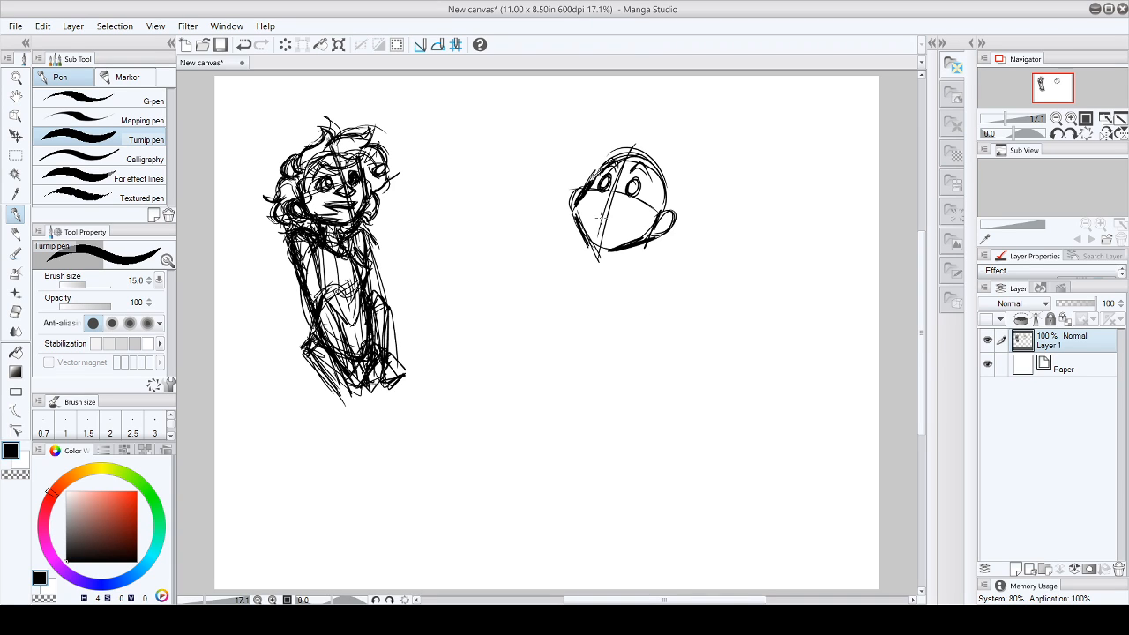
{"action": "left_click_drag", "start_coordinate": [596, 213], "coordinate": [616, 226]}
{"action": "mouse_move", "coordinate": [615, 185]}
{"action": "left_mouse_down"}
{"action": "mouse_move", "coordinate": [607, 198]}
{"action": "mouse_move", "coordinate": [612, 160]}
{"action": "mouse_move", "coordinate": [616, 180]}
{"action": "mouse_move", "coordinate": [631, 164]}
{"action": "mouse_move", "coordinate": [650, 169]}
{"action": "mouse_move", "coordinate": [612, 164]}
{"action": "mouse_move", "coordinate": [631, 167]}
{"action": "left_mouse_up"}
{"action": "mouse_move", "coordinate": [626, 169]}
{"action": "left_mouse_down"}
{"action": "mouse_move", "coordinate": [659, 173]}
{"action": "mouse_move", "coordinate": [597, 197]}
{"action": "mouse_move", "coordinate": [618, 204]}
{"action": "left_mouse_up"}
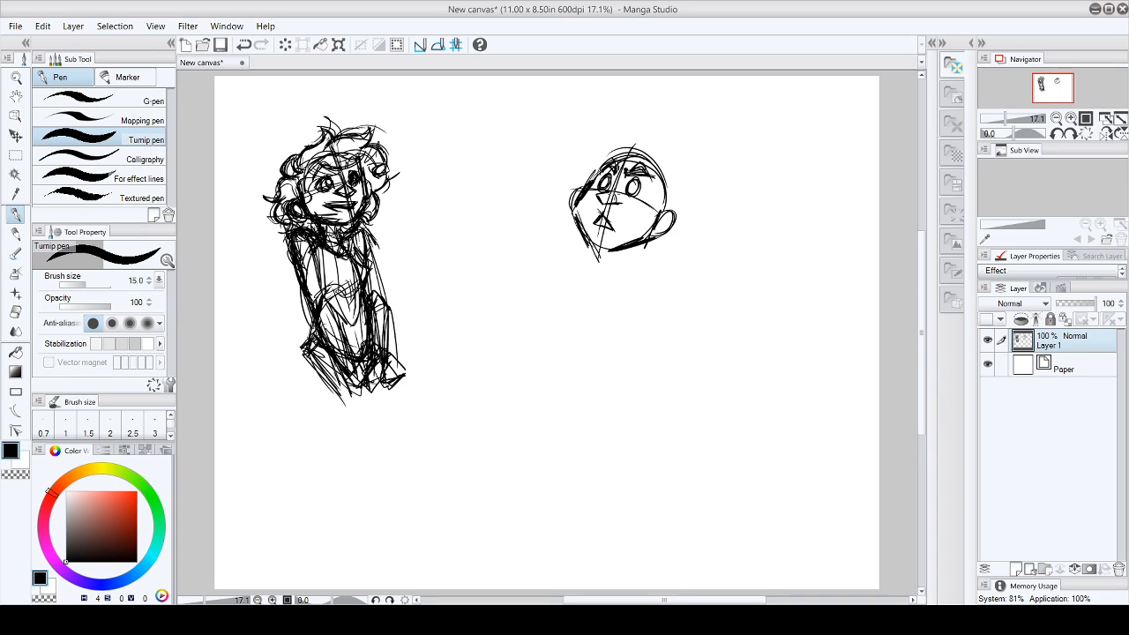
- Erase the entire second head with the Hard eraser at size 100
{"action": "left_click", "coordinate": [15, 312]}
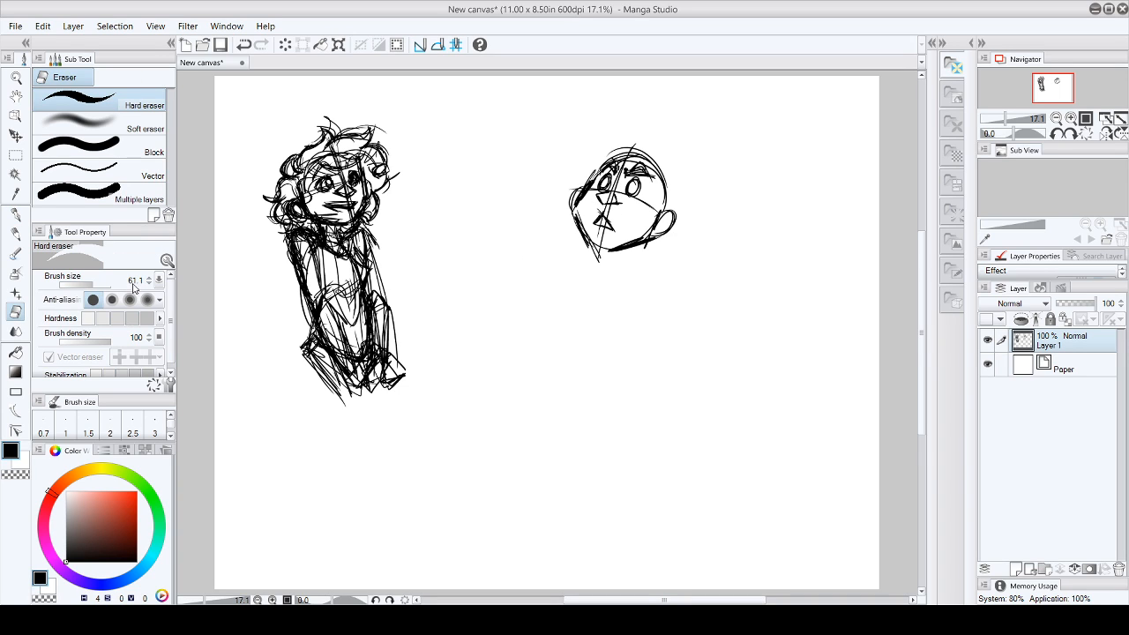
{"action": "key", "text": "bracketright"}
{"action": "key", "text": "bracketright"}
{"action": "key", "text": "bracketright"}
{"action": "mouse_move", "coordinate": [570, 172]}
{"action": "left_mouse_down"}
{"action": "mouse_move", "coordinate": [648, 138]}
{"action": "mouse_move", "coordinate": [597, 176]}
{"action": "mouse_move", "coordinate": [604, 191]}
{"action": "mouse_move", "coordinate": [671, 153]}
{"action": "mouse_move", "coordinate": [572, 236]}
{"action": "mouse_move", "coordinate": [591, 238]}
{"action": "mouse_move", "coordinate": [674, 191]}
{"action": "mouse_move", "coordinate": [602, 255]}
{"action": "mouse_move", "coordinate": [685, 216]}
{"action": "mouse_move", "coordinate": [661, 232]}
{"action": "mouse_move", "coordinate": [686, 178]}
{"action": "mouse_move", "coordinate": [583, 238]}
{"action": "mouse_move", "coordinate": [608, 185]}
{"action": "mouse_move", "coordinate": [562, 191]}
{"action": "left_mouse_up"}
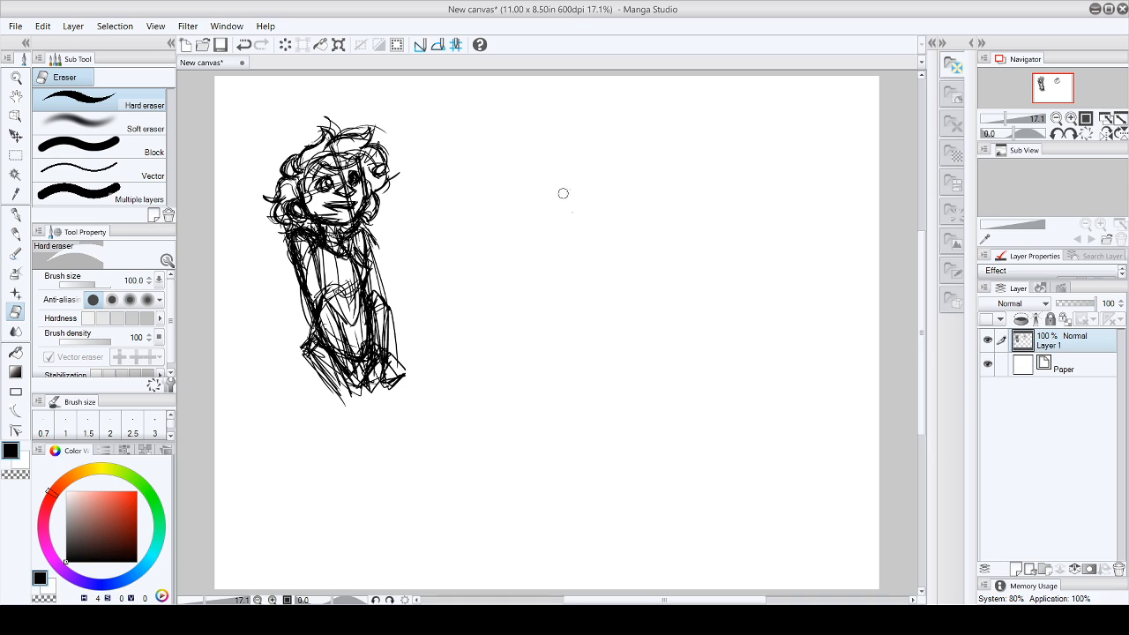
- Lower the sketch layer's opacity to 24% and add a new layer above it, keeping the Turnip pen active
{"action": "left_click", "coordinate": [16, 215]}
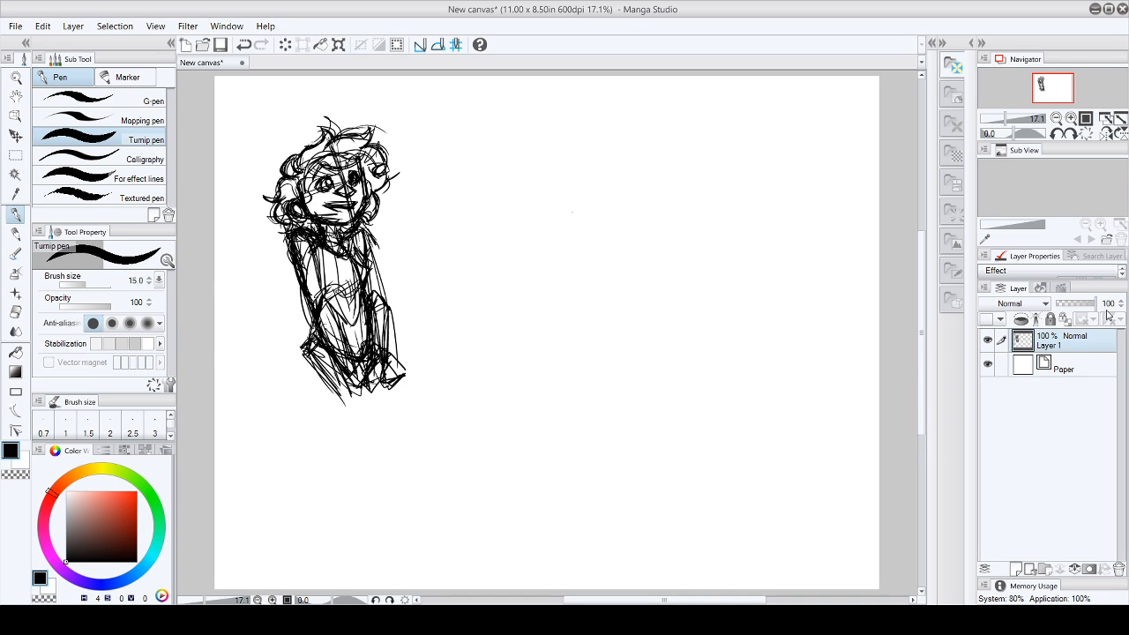
{"action": "left_click", "coordinate": [1068, 305]}
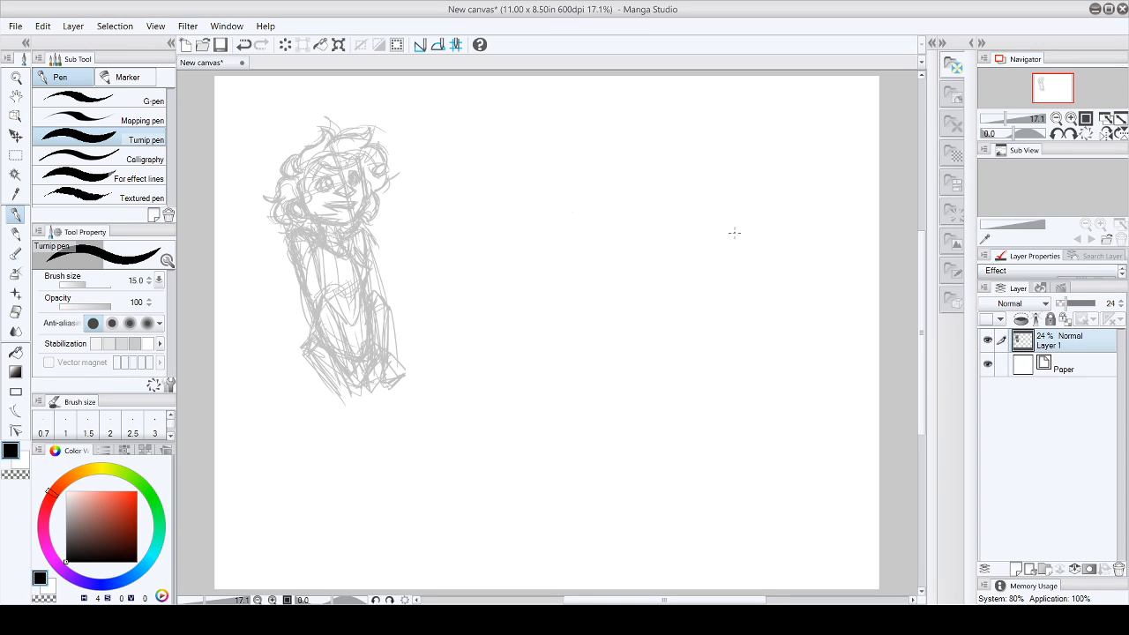
{"action": "left_click", "coordinate": [1016, 569]}
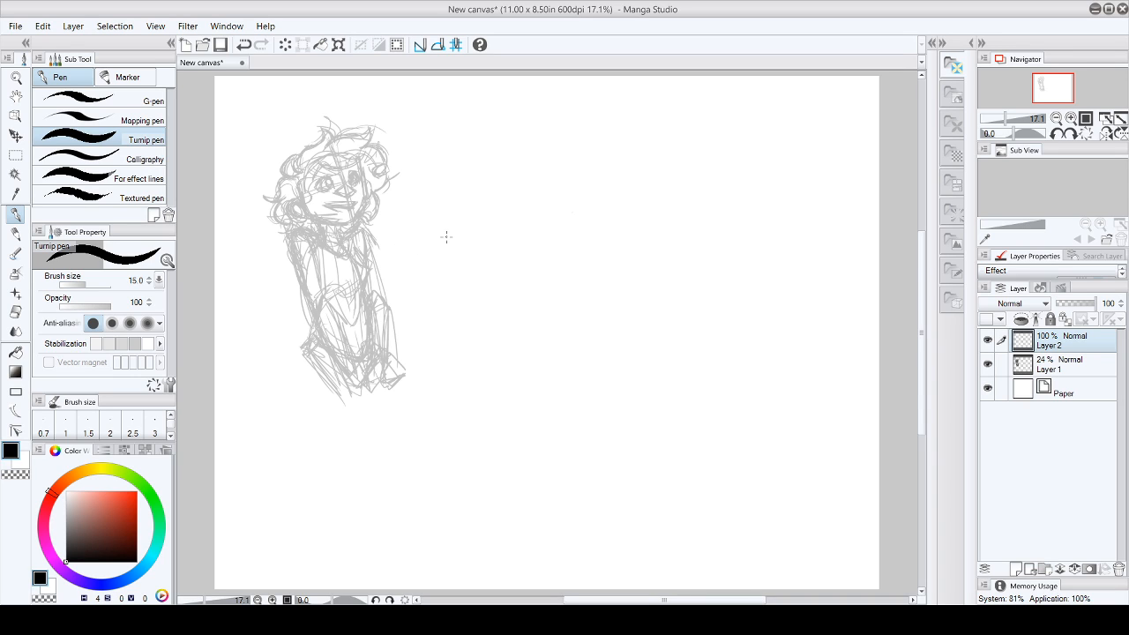
- On Layer 1, sketch a forearm across the figure's waist and a small round creature's head against the chest
{"action": "left_click", "coordinate": [1042, 370]}
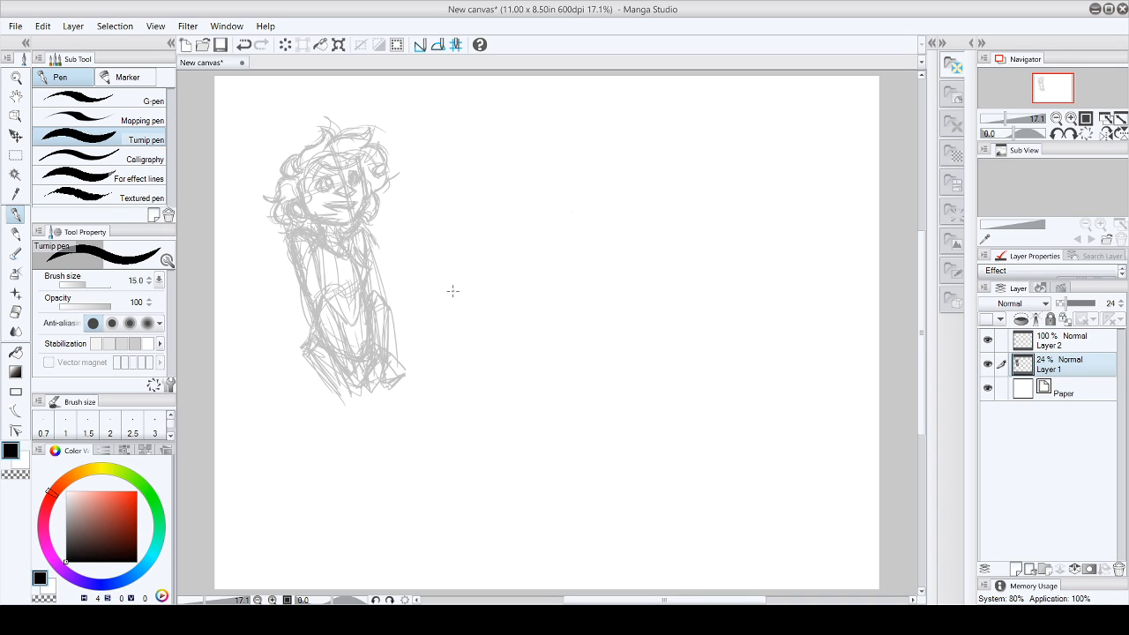
{"action": "mouse_move", "coordinate": [293, 257]}
{"action": "left_mouse_down"}
{"action": "mouse_move", "coordinate": [319, 313]}
{"action": "mouse_move", "coordinate": [377, 280]}
{"action": "mouse_move", "coordinate": [315, 316]}
{"action": "mouse_move", "coordinate": [392, 281]}
{"action": "left_mouse_up"}
{"action": "mouse_move", "coordinate": [333, 303]}
{"action": "left_mouse_down"}
{"action": "mouse_move", "coordinate": [358, 284]}
{"action": "mouse_move", "coordinate": [358, 315]}
{"action": "mouse_move", "coordinate": [401, 280]}
{"action": "left_mouse_up"}
{"action": "left_click_drag", "start_coordinate": [383, 275], "coordinate": [373, 254]}
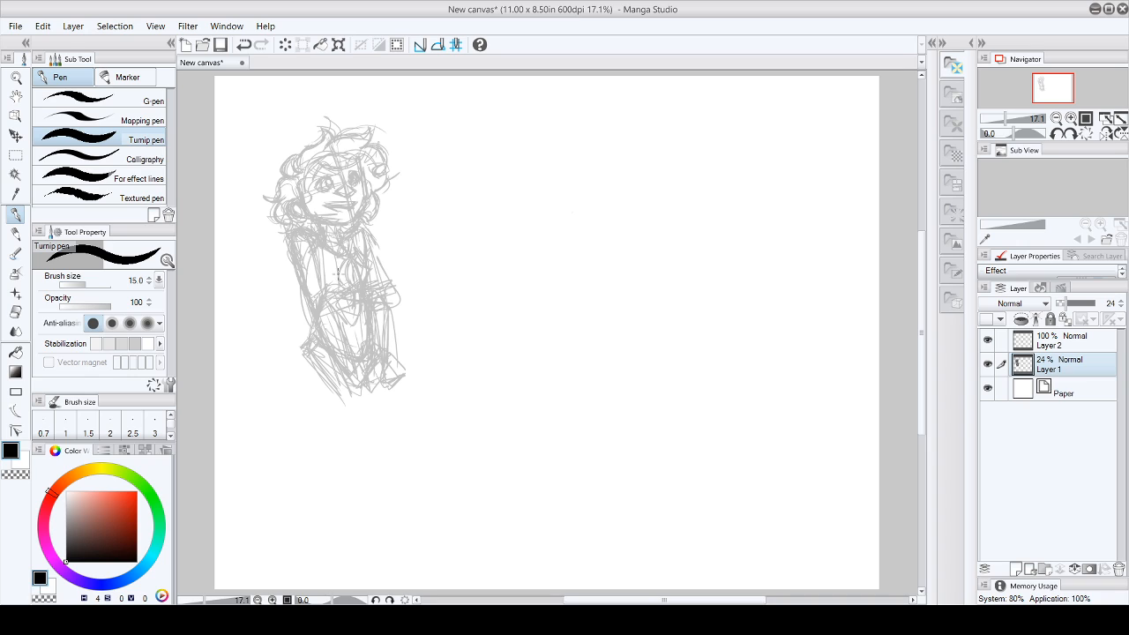
{"action": "mouse_move", "coordinate": [356, 252]}
{"action": "left_mouse_down"}
{"action": "mouse_move", "coordinate": [350, 291]}
{"action": "mouse_move", "coordinate": [393, 264]}
{"action": "left_mouse_up"}
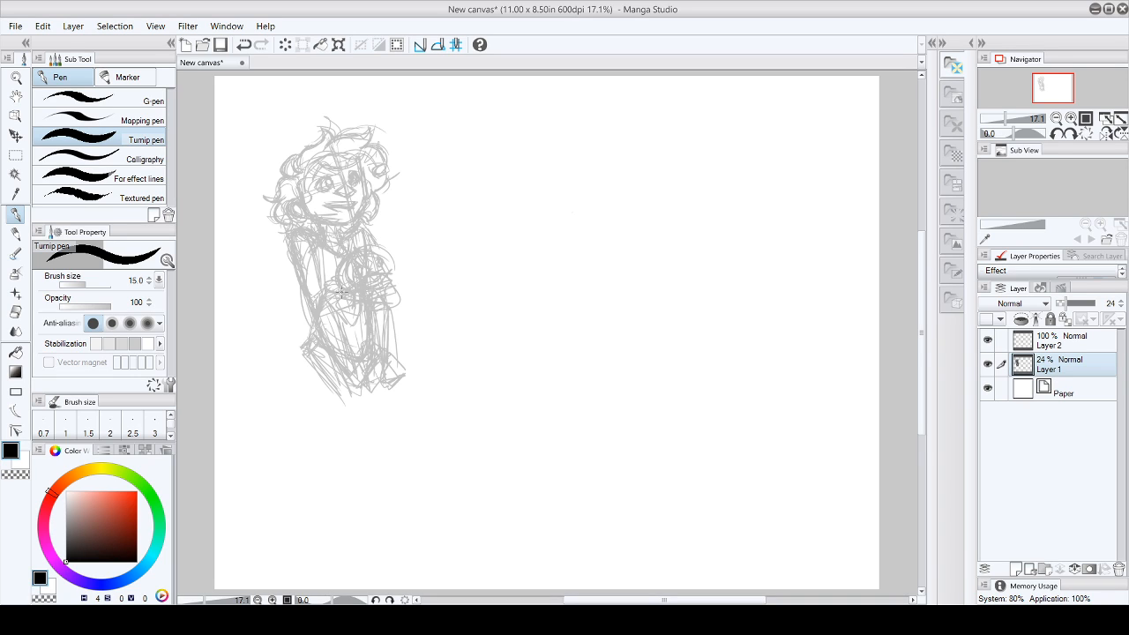
{"action": "mouse_move", "coordinate": [393, 246]}
{"action": "left_mouse_down"}
{"action": "mouse_move", "coordinate": [390, 257]}
{"action": "mouse_move", "coordinate": [401, 255]}
{"action": "mouse_move", "coordinate": [388, 275]}
{"action": "left_mouse_up"}
- Sketch a pointed wing-like shape beside the shoulder, strokes down the lower body and a rounded tail shape beside the waist
{"action": "left_click_drag", "start_coordinate": [368, 232], "coordinate": [422, 215]}
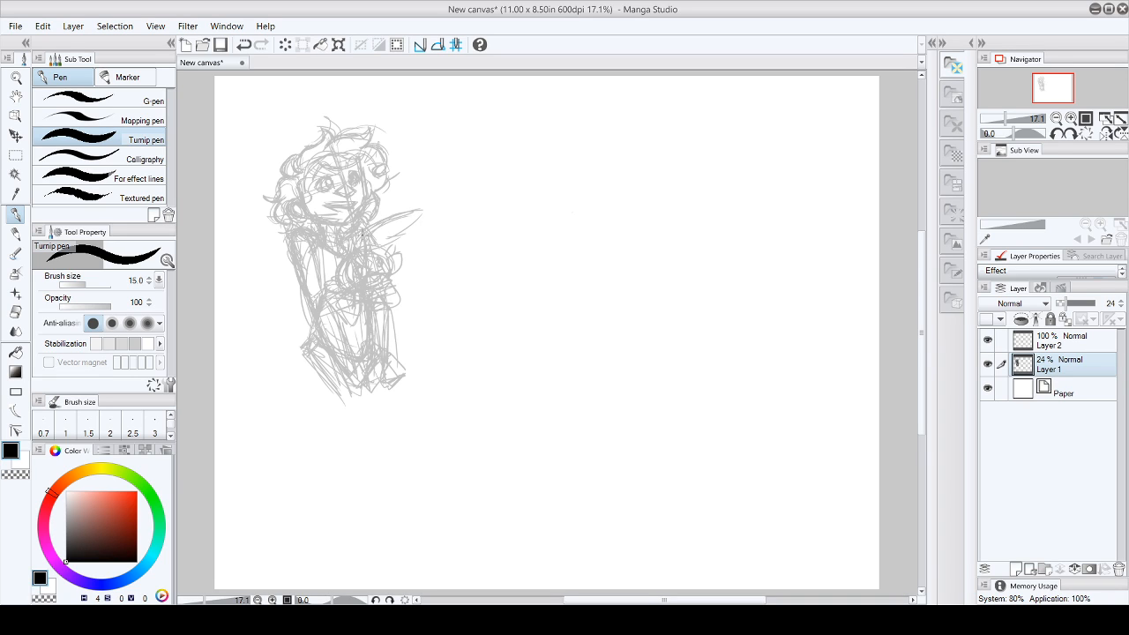
{"action": "left_click_drag", "start_coordinate": [374, 233], "coordinate": [401, 220]}
{"action": "mouse_move", "coordinate": [329, 309]}
{"action": "left_mouse_down"}
{"action": "mouse_move", "coordinate": [407, 299]}
{"action": "mouse_move", "coordinate": [394, 335]}
{"action": "mouse_move", "coordinate": [409, 299]}
{"action": "mouse_move", "coordinate": [423, 312]}
{"action": "mouse_move", "coordinate": [418, 331]}
{"action": "mouse_move", "coordinate": [381, 331]}
{"action": "mouse_move", "coordinate": [374, 388]}
{"action": "left_mouse_up"}
{"action": "left_click_drag", "start_coordinate": [417, 320], "coordinate": [409, 331]}
{"action": "mouse_move", "coordinate": [407, 280]}
{"action": "left_mouse_down"}
{"action": "mouse_move", "coordinate": [427, 313]}
{"action": "mouse_move", "coordinate": [413, 282]}
{"action": "mouse_move", "coordinate": [415, 326]}
{"action": "left_mouse_up"}
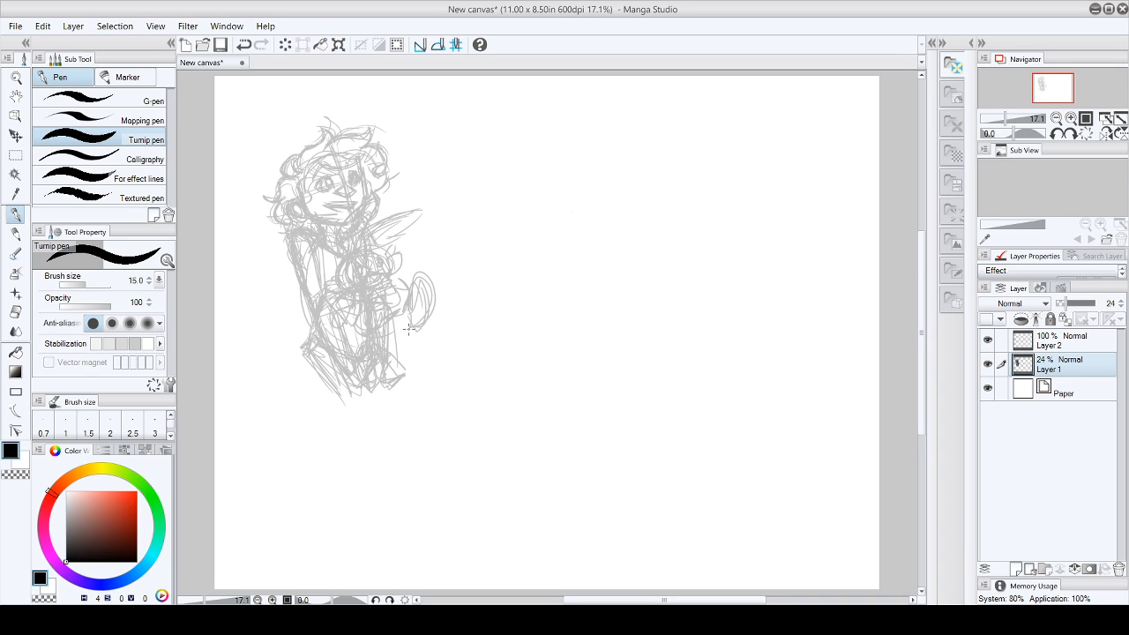
- On Layer 2, ink both of the curly-haired character's eyes with the Turnip pen at 25% zoom
{"action": "left_click", "coordinate": [1035, 339]}
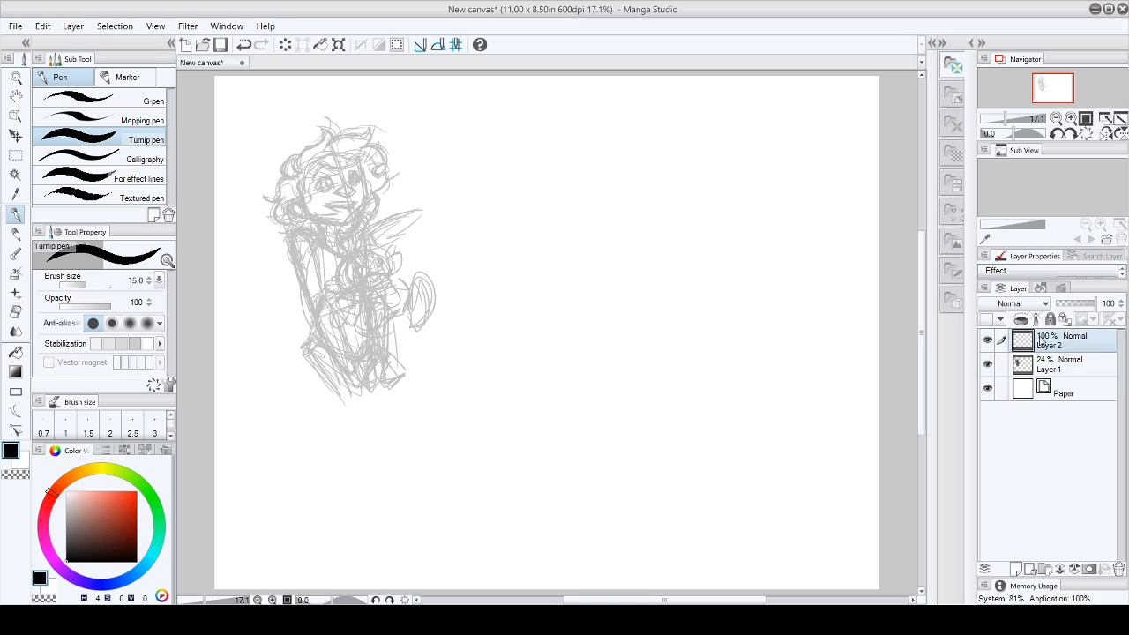
{"action": "left_click", "coordinate": [16, 77]}
{"action": "left_click", "coordinate": [324, 163]}
{"action": "left_click", "coordinate": [16, 214]}
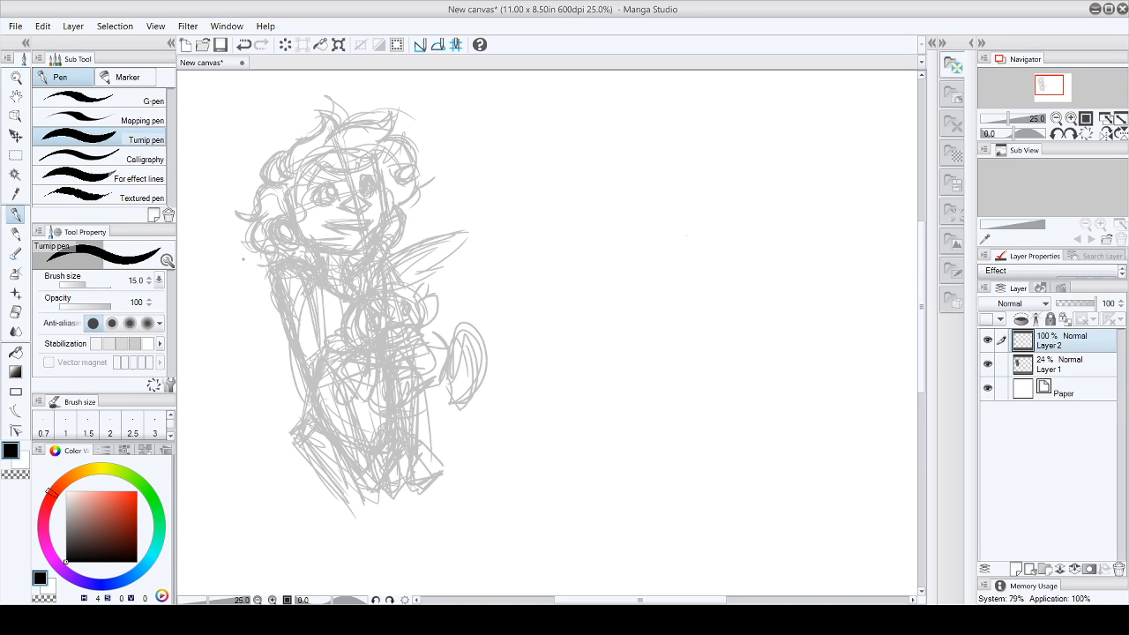
{"action": "left_click_drag", "start_coordinate": [924, 323], "coordinate": [925, 316]}
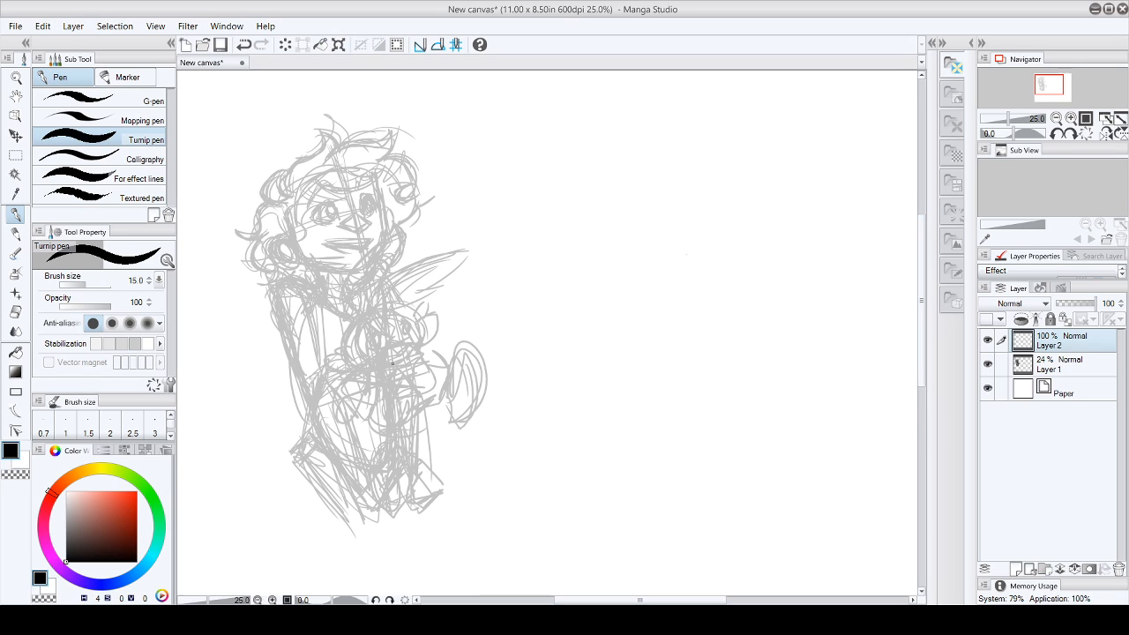
{"action": "mouse_move", "coordinate": [311, 214]}
{"action": "left_mouse_down"}
{"action": "mouse_move", "coordinate": [335, 212]}
{"action": "mouse_move", "coordinate": [332, 198]}
{"action": "mouse_move", "coordinate": [323, 203]}
{"action": "mouse_move", "coordinate": [338, 215]}
{"action": "mouse_move", "coordinate": [369, 197]}
{"action": "mouse_move", "coordinate": [374, 208]}
{"action": "mouse_move", "coordinate": [323, 222]}
{"action": "left_mouse_up"}
{"action": "key", "text": "ctrl+z"}
{"action": "key", "text": "ctrl+z"}
{"action": "mouse_move", "coordinate": [329, 210]}
{"action": "left_mouse_down"}
{"action": "mouse_move", "coordinate": [323, 223]}
{"action": "mouse_move", "coordinate": [333, 208]}
{"action": "mouse_move", "coordinate": [370, 206]}
{"action": "left_mouse_up"}
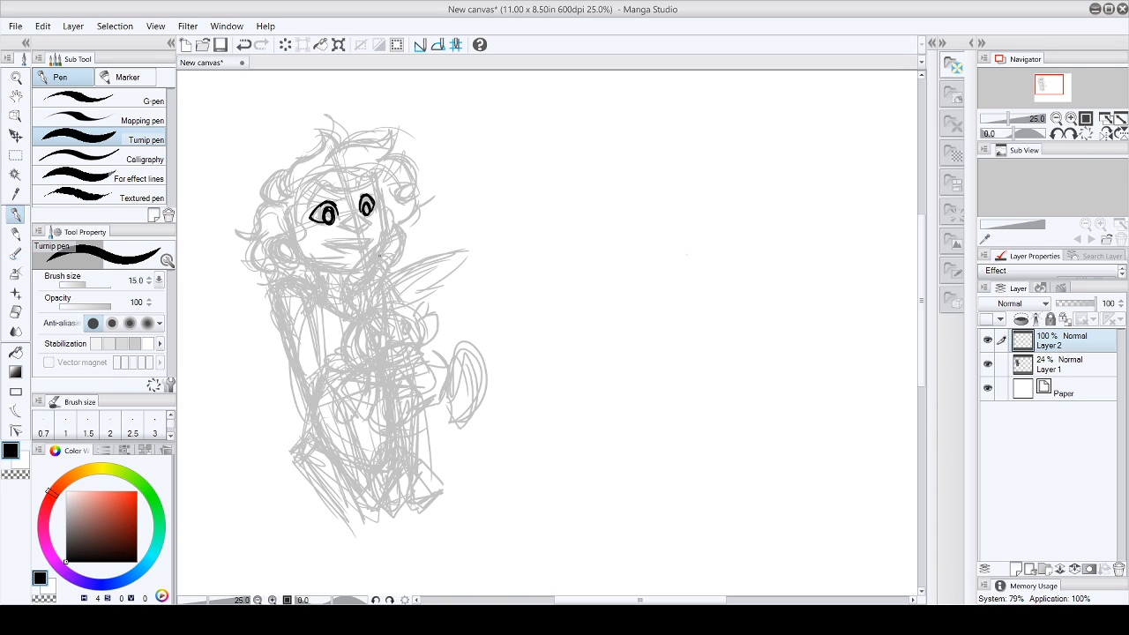
- Ink the character's nose, cleaning up its lines with the eraser
{"action": "mouse_move", "coordinate": [350, 219]}
{"action": "left_mouse_down"}
{"action": "mouse_move", "coordinate": [343, 227]}
{"action": "mouse_move", "coordinate": [367, 222]}
{"action": "mouse_move", "coordinate": [367, 232]}
{"action": "left_mouse_up"}
{"action": "left_click", "coordinate": [15, 311]}
{"action": "left_click_drag", "start_coordinate": [361, 222], "coordinate": [390, 237]}
{"action": "left_click", "coordinate": [15, 214]}
{"action": "mouse_move", "coordinate": [356, 222]}
{"action": "left_mouse_down"}
{"action": "mouse_move", "coordinate": [368, 215]}
{"action": "mouse_move", "coordinate": [360, 230]}
{"action": "left_mouse_up"}
- Ink the character's eyebrows and a hair curl beside the forehead, undoing the stray hair strokes
{"action": "left_click_drag", "start_coordinate": [306, 206], "coordinate": [333, 182]}
{"action": "mouse_move", "coordinate": [317, 195]}
{"action": "left_mouse_down"}
{"action": "mouse_move", "coordinate": [373, 189]}
{"action": "mouse_move", "coordinate": [280, 201]}
{"action": "mouse_move", "coordinate": [297, 160]}
{"action": "mouse_move", "coordinate": [321, 144]}
{"action": "mouse_move", "coordinate": [334, 155]}
{"action": "left_mouse_up"}
{"action": "left_click_drag", "start_coordinate": [291, 204], "coordinate": [336, 191]}
{"action": "key", "text": "ctrl+z"}
{"action": "key", "text": "ctrl+z"}
{"action": "key", "text": "ctrl+z"}
{"action": "key", "text": "ctrl+z"}
{"action": "key", "text": "ctrl+z"}
{"action": "mouse_move", "coordinate": [294, 164]}
{"action": "left_mouse_down"}
{"action": "mouse_move", "coordinate": [321, 136]}
{"action": "mouse_move", "coordinate": [328, 155]}
{"action": "left_mouse_up"}
{"action": "left_click_drag", "start_coordinate": [293, 238], "coordinate": [285, 182]}
{"action": "left_click_drag", "start_coordinate": [303, 174], "coordinate": [294, 233]}
{"action": "left_click_drag", "start_coordinate": [302, 173], "coordinate": [311, 188]}
{"action": "left_click_drag", "start_coordinate": [307, 189], "coordinate": [347, 182]}
{"action": "left_click_drag", "start_coordinate": [316, 177], "coordinate": [346, 176]}
{"action": "mouse_move", "coordinate": [314, 179]}
{"action": "left_mouse_down"}
{"action": "mouse_move", "coordinate": [369, 160]}
{"action": "mouse_move", "coordinate": [339, 113]}
{"action": "mouse_move", "coordinate": [358, 132]}
{"action": "mouse_move", "coordinate": [369, 122]}
{"action": "left_mouse_up"}
{"action": "mouse_move", "coordinate": [374, 121]}
{"action": "left_mouse_down"}
{"action": "mouse_move", "coordinate": [354, 136]}
{"action": "mouse_move", "coordinate": [379, 151]}
{"action": "mouse_move", "coordinate": [377, 181]}
{"action": "mouse_move", "coordinate": [399, 155]}
{"action": "left_mouse_up"}
{"action": "left_click_drag", "start_coordinate": [399, 156], "coordinate": [402, 208]}
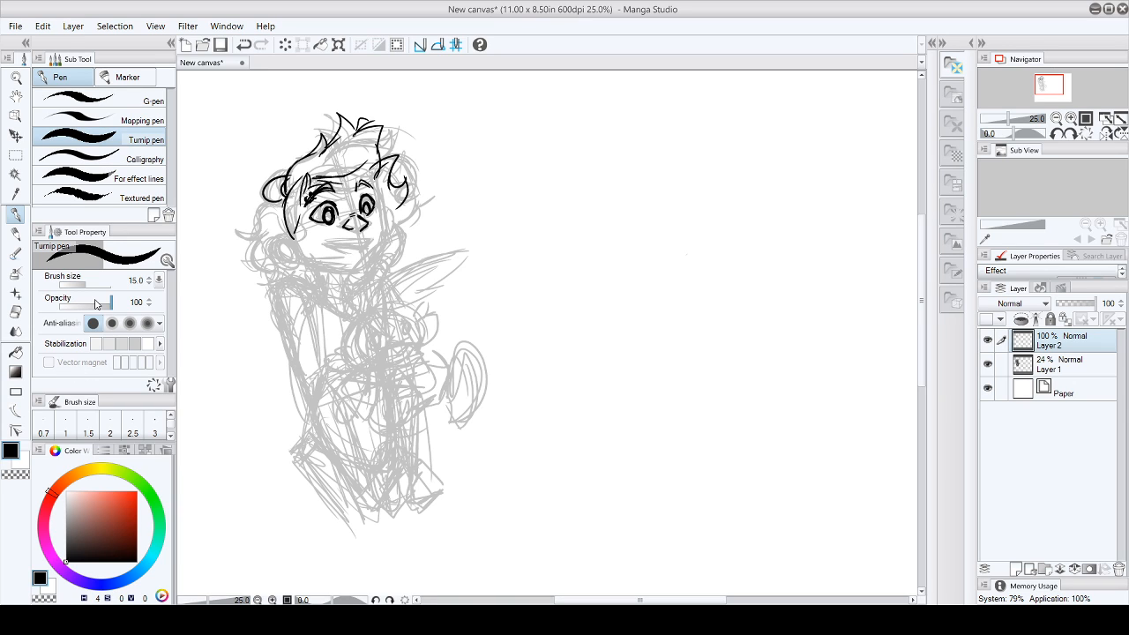
{"action": "key", "text": "ctrl+z"}
{"action": "key", "text": "ctrl+z"}
{"action": "key", "text": "ctrl+z"}
{"action": "key", "text": "ctrl+z"}
{"action": "key", "text": "ctrl+z"}
{"action": "key", "text": "ctrl+z"}
{"action": "key", "text": "ctrl+z"}
{"action": "key", "text": "ctrl+z"}
{"action": "key", "text": "ctrl+z"}
{"action": "key", "text": "ctrl+z"}
{"action": "key", "text": "ctrl+z"}
{"action": "key", "text": "ctrl+z"}
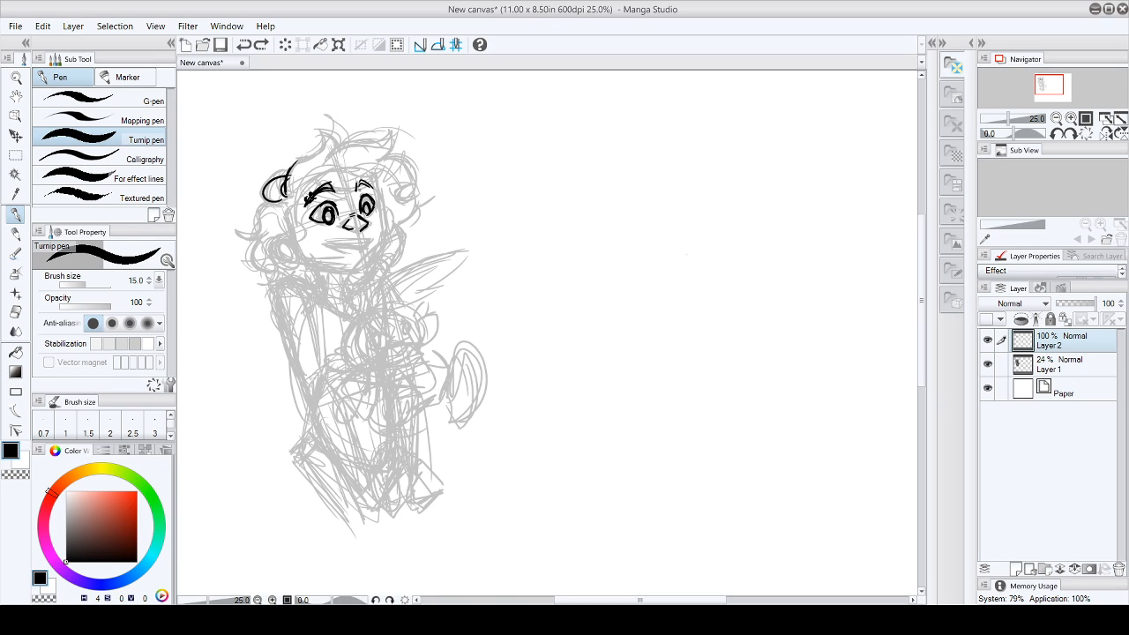
- Ink the hairline around the forehead and the swept tuft of hair on top of the head
{"action": "mouse_move", "coordinate": [302, 219]}
{"action": "left_mouse_down"}
{"action": "mouse_move", "coordinate": [297, 248]}
{"action": "mouse_move", "coordinate": [307, 190]}
{"action": "left_mouse_up"}
{"action": "left_click_drag", "start_coordinate": [306, 190], "coordinate": [299, 221]}
{"action": "mouse_move", "coordinate": [319, 171]}
{"action": "left_mouse_down"}
{"action": "mouse_move", "coordinate": [291, 193]}
{"action": "mouse_move", "coordinate": [381, 142]}
{"action": "mouse_move", "coordinate": [365, 153]}
{"action": "mouse_move", "coordinate": [387, 195]}
{"action": "left_mouse_up"}
{"action": "left_click_drag", "start_coordinate": [287, 181], "coordinate": [317, 139]}
{"action": "mouse_move", "coordinate": [318, 138]}
{"action": "left_mouse_down"}
{"action": "mouse_move", "coordinate": [328, 154]}
{"action": "mouse_move", "coordinate": [385, 134]}
{"action": "mouse_move", "coordinate": [378, 161]}
{"action": "left_mouse_up"}
{"action": "left_click_drag", "start_coordinate": [378, 160], "coordinate": [409, 171]}
{"action": "mouse_move", "coordinate": [364, 142]}
{"action": "left_mouse_down"}
{"action": "mouse_move", "coordinate": [391, 134]}
{"action": "mouse_move", "coordinate": [384, 157]}
{"action": "left_mouse_up"}
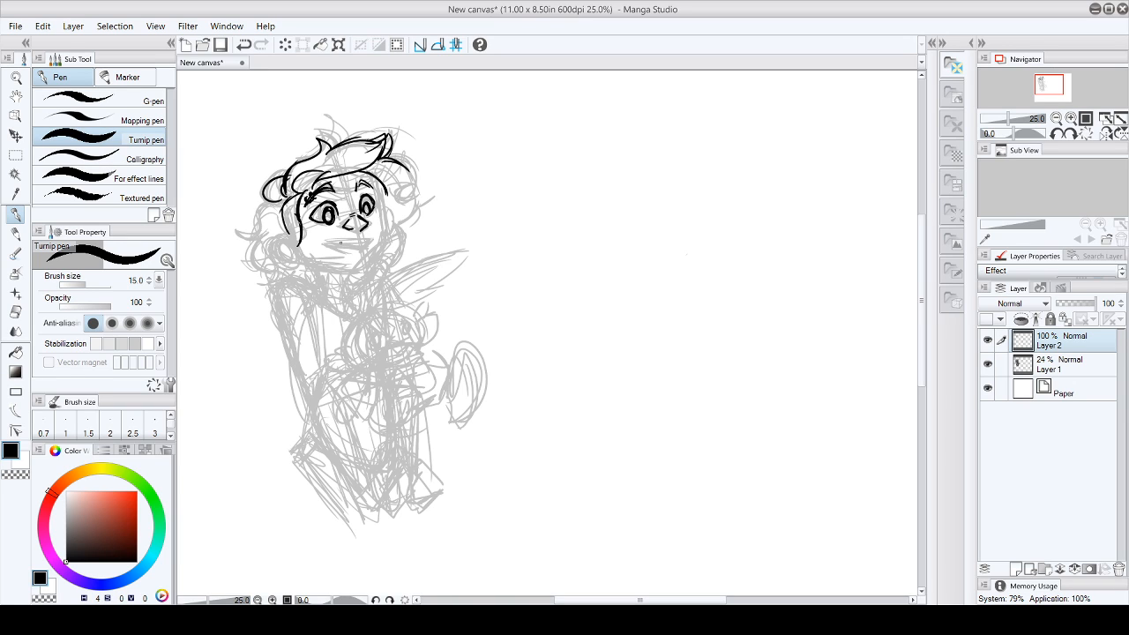
- Ink the open smiling mouth and the chin and cheek outline, undoing the first jaw stroke
{"action": "mouse_move", "coordinate": [327, 242]}
{"action": "left_mouse_down"}
{"action": "mouse_move", "coordinate": [376, 237]}
{"action": "mouse_move", "coordinate": [349, 247]}
{"action": "left_mouse_up"}
{"action": "mouse_move", "coordinate": [354, 248]}
{"action": "left_mouse_down"}
{"action": "mouse_move", "coordinate": [362, 254]}
{"action": "mouse_move", "coordinate": [368, 242]}
{"action": "mouse_move", "coordinate": [344, 258]}
{"action": "mouse_move", "coordinate": [359, 258]}
{"action": "left_mouse_up"}
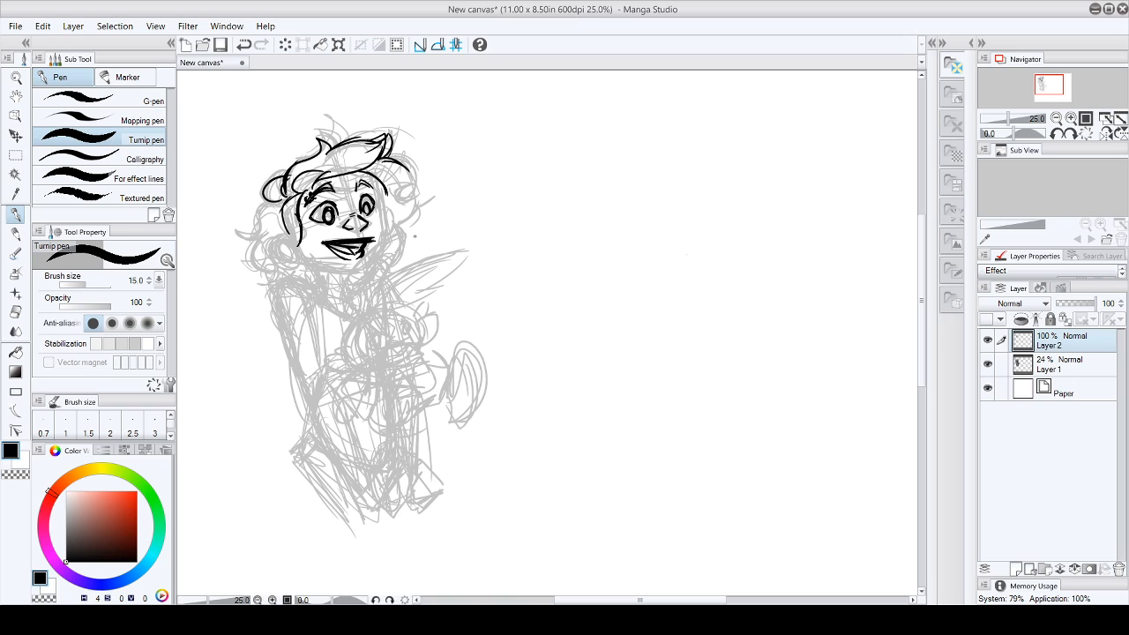
{"action": "mouse_move", "coordinate": [358, 188]}
{"action": "left_mouse_down"}
{"action": "mouse_move", "coordinate": [373, 179]}
{"action": "mouse_move", "coordinate": [331, 191]}
{"action": "mouse_move", "coordinate": [370, 216]}
{"action": "left_mouse_up"}
{"action": "left_click_drag", "start_coordinate": [301, 253], "coordinate": [363, 269]}
{"action": "left_click", "coordinate": [43, 26]}
{"action": "left_click", "coordinate": [52, 45]}
{"action": "mouse_move", "coordinate": [379, 194]}
{"action": "left_mouse_down"}
{"action": "mouse_move", "coordinate": [385, 246]}
{"action": "mouse_move", "coordinate": [369, 265]}
{"action": "left_mouse_up"}
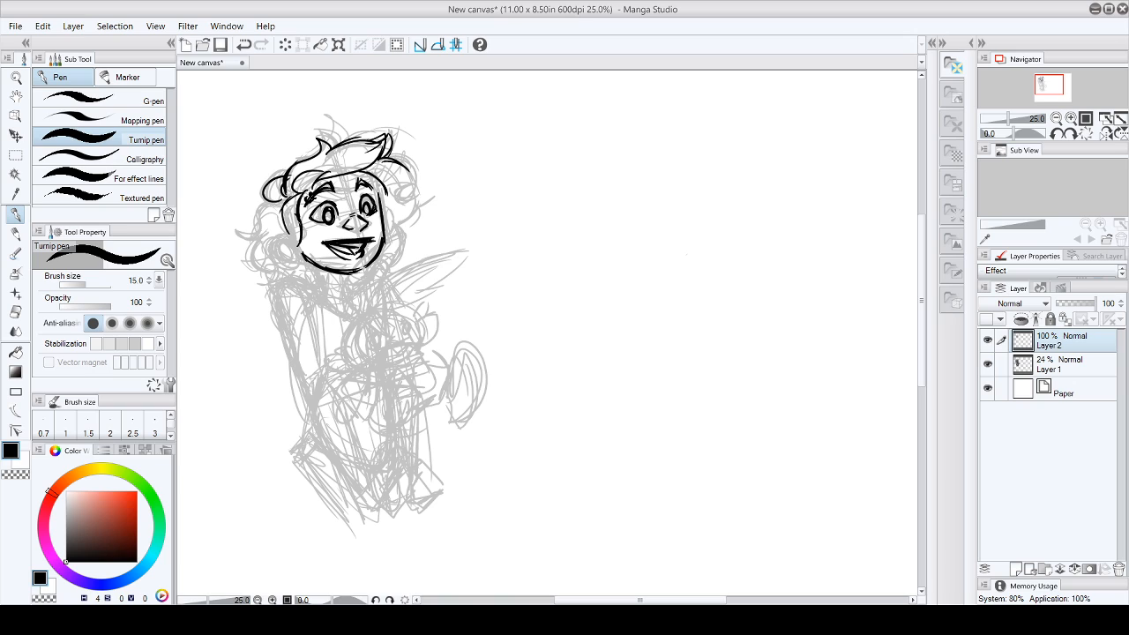
- Ink the character's ear and the hair curls along both sides of the head
{"action": "left_click_drag", "start_coordinate": [371, 176], "coordinate": [378, 191]}
{"action": "mouse_move", "coordinate": [290, 236]}
{"action": "left_mouse_down"}
{"action": "mouse_move", "coordinate": [280, 241]}
{"action": "mouse_move", "coordinate": [304, 261]}
{"action": "mouse_move", "coordinate": [274, 244]}
{"action": "mouse_move", "coordinate": [295, 242]}
{"action": "mouse_move", "coordinate": [294, 253]}
{"action": "left_mouse_up"}
{"action": "mouse_move", "coordinate": [277, 202]}
{"action": "left_mouse_down"}
{"action": "mouse_move", "coordinate": [248, 231]}
{"action": "mouse_move", "coordinate": [270, 238]}
{"action": "left_mouse_up"}
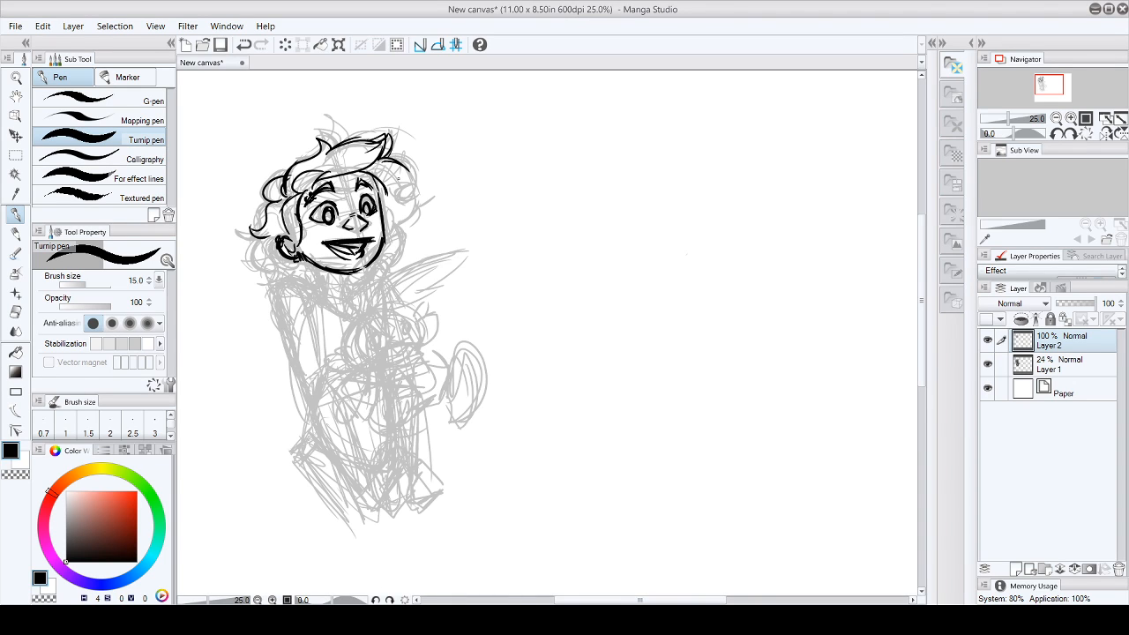
{"action": "mouse_move", "coordinate": [381, 160]}
{"action": "left_mouse_down"}
{"action": "mouse_move", "coordinate": [400, 167]}
{"action": "mouse_move", "coordinate": [409, 195]}
{"action": "mouse_move", "coordinate": [400, 217]}
{"action": "left_mouse_up"}
{"action": "mouse_move", "coordinate": [291, 235]}
{"action": "left_mouse_down"}
{"action": "mouse_move", "coordinate": [275, 241]}
{"action": "mouse_move", "coordinate": [276, 259]}
{"action": "mouse_move", "coordinate": [281, 240]}
{"action": "left_mouse_up"}
{"action": "left_click_drag", "start_coordinate": [384, 210], "coordinate": [387, 238]}
{"action": "mouse_move", "coordinate": [272, 235]}
{"action": "left_mouse_down"}
{"action": "mouse_move", "coordinate": [265, 267]}
{"action": "mouse_move", "coordinate": [316, 284]}
{"action": "mouse_move", "coordinate": [311, 269]}
{"action": "mouse_move", "coordinate": [313, 284]}
{"action": "left_mouse_up"}
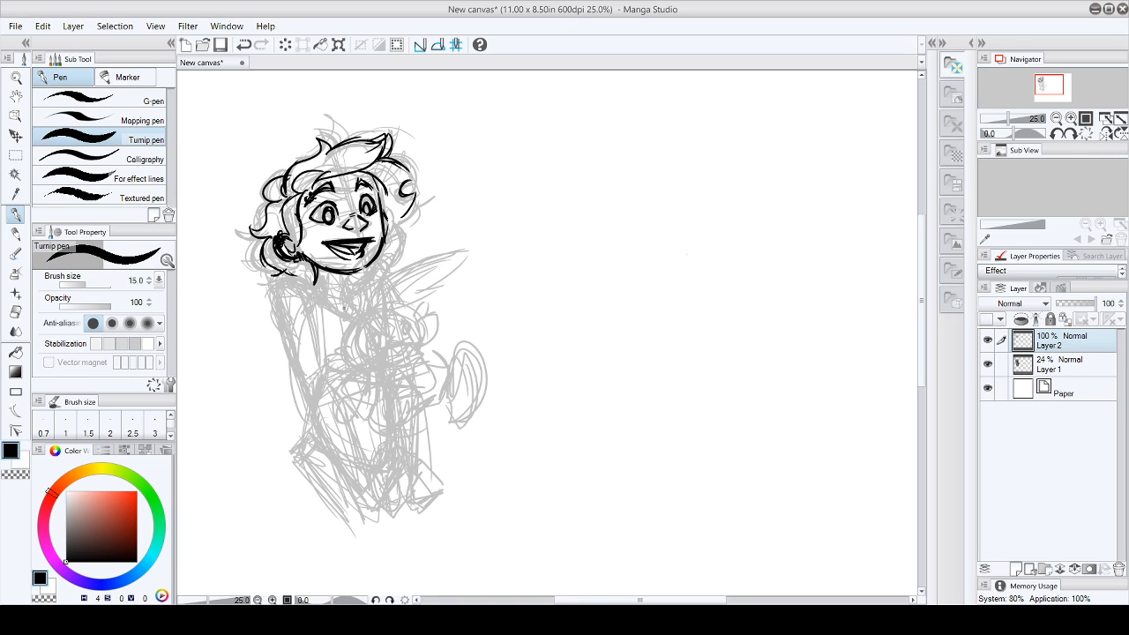
- Ink the small creature's eyes, nose and open mouth over the chest sketch
{"action": "scroll", "coordinate": [586, 314], "scroll_direction": "down", "scroll_amount": 3}
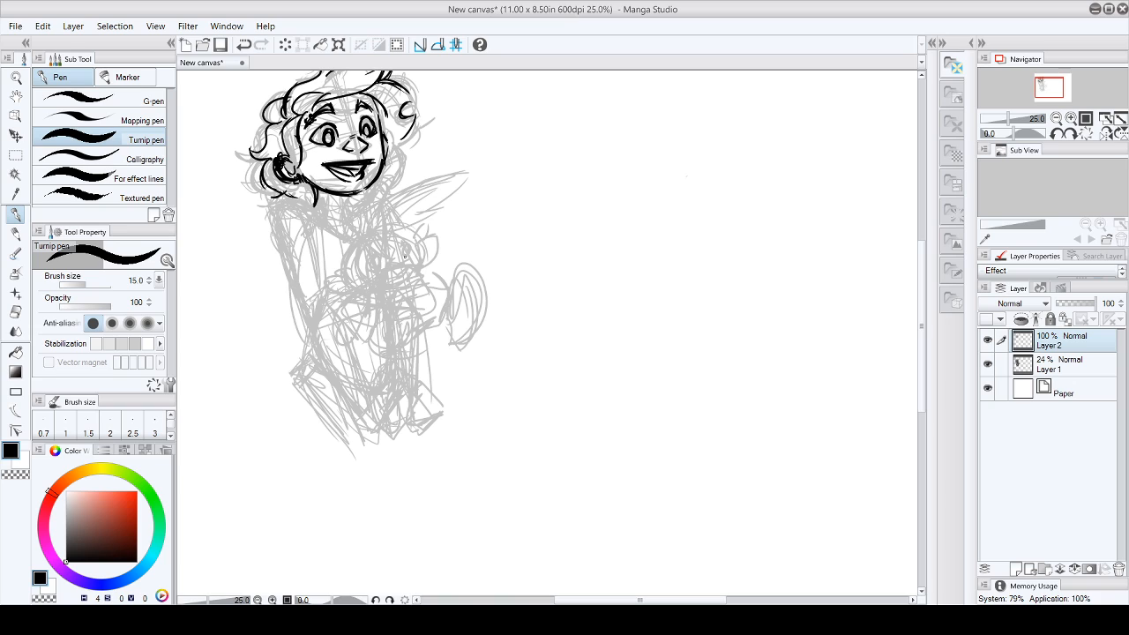
{"action": "mouse_move", "coordinate": [373, 253]}
{"action": "left_mouse_down"}
{"action": "mouse_move", "coordinate": [367, 269]}
{"action": "mouse_move", "coordinate": [408, 241]}
{"action": "mouse_move", "coordinate": [377, 267]}
{"action": "left_mouse_up"}
{"action": "mouse_move", "coordinate": [377, 250]}
{"action": "left_mouse_down"}
{"action": "mouse_move", "coordinate": [398, 241]}
{"action": "mouse_move", "coordinate": [405, 265]}
{"action": "mouse_move", "coordinate": [393, 274]}
{"action": "left_mouse_up"}
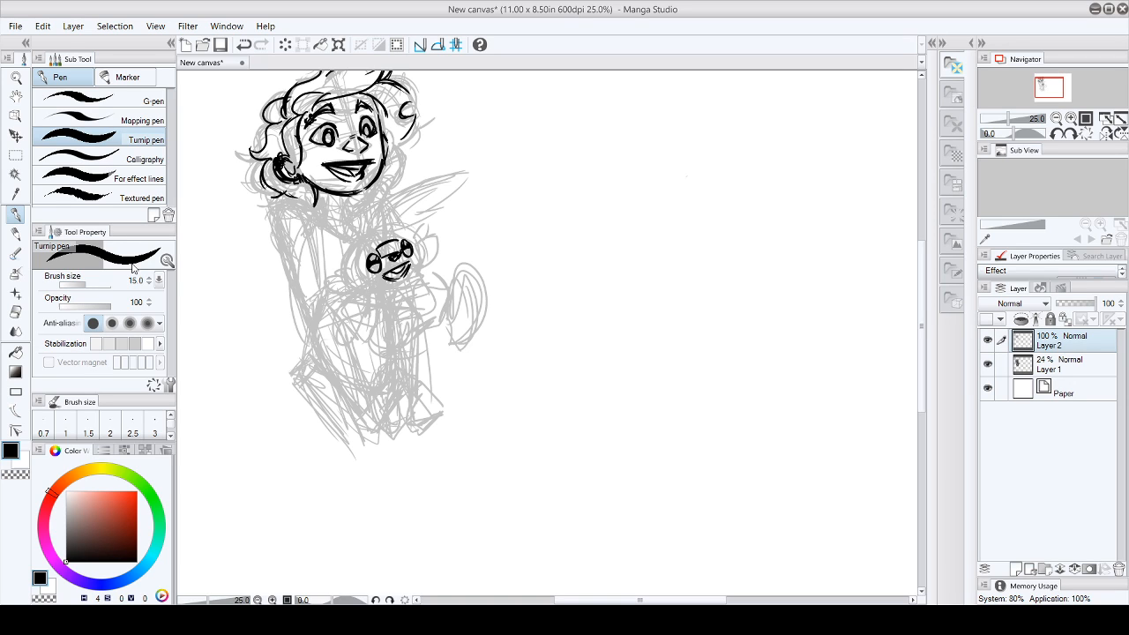
- Erase the excess around the creature's eyes, and ink its round head outline and the start of a cheek tuft
{"action": "key", "text": "e"}
{"action": "left_click_drag", "start_coordinate": [370, 277], "coordinate": [419, 250]}
{"action": "left_click", "coordinate": [15, 213]}
{"action": "left_click_drag", "start_coordinate": [338, 269], "coordinate": [352, 272]}
{"action": "mouse_move", "coordinate": [407, 237]}
{"action": "left_mouse_down"}
{"action": "mouse_move", "coordinate": [409, 278]}
{"action": "mouse_move", "coordinate": [419, 262]}
{"action": "mouse_move", "coordinate": [397, 287]}
{"action": "left_mouse_up"}
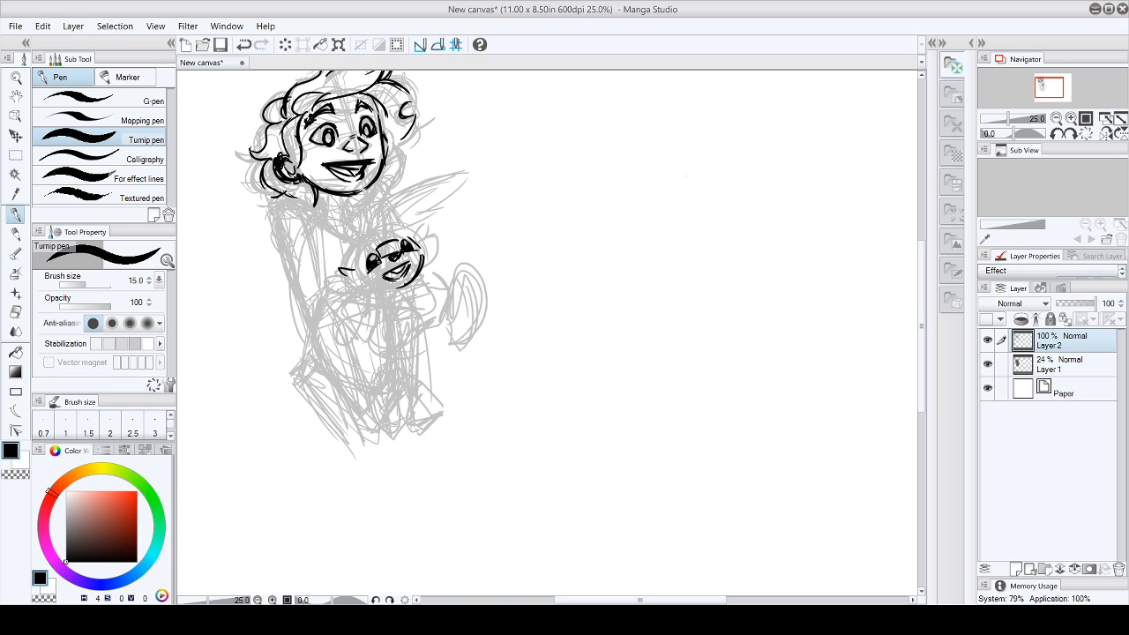
- Ink the creature's hanging limb, its raised limb with a marked tip, and the tufts on its cheeks
{"action": "mouse_move", "coordinate": [362, 281]}
{"action": "left_mouse_down"}
{"action": "mouse_move", "coordinate": [394, 290]}
{"action": "mouse_move", "coordinate": [344, 305]}
{"action": "mouse_move", "coordinate": [348, 343]}
{"action": "mouse_move", "coordinate": [370, 341]}
{"action": "left_mouse_up"}
{"action": "left_click_drag", "start_coordinate": [367, 295], "coordinate": [365, 344]}
{"action": "mouse_move", "coordinate": [418, 273]}
{"action": "left_mouse_down"}
{"action": "mouse_move", "coordinate": [467, 239]}
{"action": "mouse_move", "coordinate": [468, 249]}
{"action": "left_mouse_up"}
{"action": "left_click_drag", "start_coordinate": [407, 279], "coordinate": [427, 284]}
{"action": "mouse_move", "coordinate": [463, 250]}
{"action": "left_mouse_down"}
{"action": "mouse_move", "coordinate": [456, 259]}
{"action": "mouse_move", "coordinate": [465, 240]}
{"action": "mouse_move", "coordinate": [468, 259]}
{"action": "mouse_move", "coordinate": [443, 277]}
{"action": "mouse_move", "coordinate": [463, 263]}
{"action": "mouse_move", "coordinate": [455, 272]}
{"action": "mouse_move", "coordinate": [423, 233]}
{"action": "mouse_move", "coordinate": [441, 237]}
{"action": "mouse_move", "coordinate": [438, 265]}
{"action": "left_mouse_up"}
{"action": "mouse_move", "coordinate": [348, 275]}
{"action": "left_mouse_down"}
{"action": "mouse_move", "coordinate": [330, 289]}
{"action": "mouse_move", "coordinate": [358, 288]}
{"action": "left_mouse_up"}
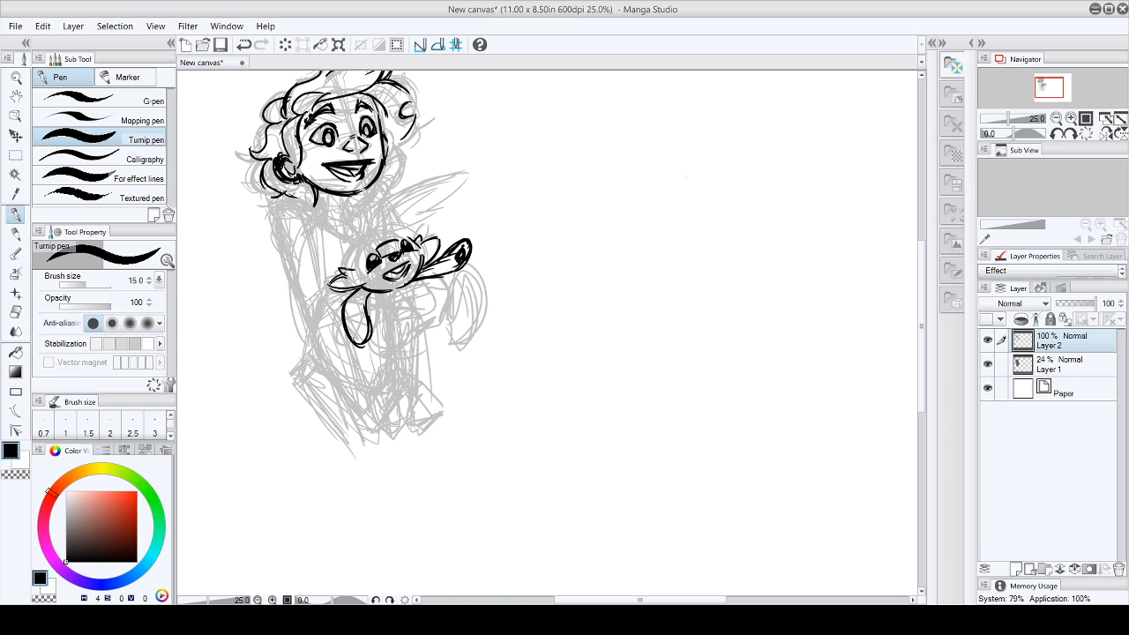
- Retrace the upper edge of the creature's head and ink a long pointed fin shape sweeping down beside it
{"action": "left_click_drag", "start_coordinate": [353, 255], "coordinate": [344, 270]}
{"action": "mouse_move", "coordinate": [347, 267]}
{"action": "left_mouse_down"}
{"action": "mouse_move", "coordinate": [368, 232]}
{"action": "mouse_move", "coordinate": [412, 226]}
{"action": "left_mouse_up"}
{"action": "left_click_drag", "start_coordinate": [353, 247], "coordinate": [350, 257]}
{"action": "mouse_move", "coordinate": [342, 214]}
{"action": "left_mouse_down"}
{"action": "mouse_move", "coordinate": [374, 231]}
{"action": "mouse_move", "coordinate": [325, 240]}
{"action": "left_mouse_up"}
{"action": "mouse_move", "coordinate": [328, 237]}
{"action": "left_mouse_down"}
{"action": "mouse_move", "coordinate": [334, 250]}
{"action": "mouse_move", "coordinate": [309, 268]}
{"action": "mouse_move", "coordinate": [308, 292]}
{"action": "left_mouse_up"}
{"action": "left_click_drag", "start_coordinate": [312, 294], "coordinate": [322, 281]}
{"action": "left_click_drag", "start_coordinate": [348, 245], "coordinate": [314, 285]}
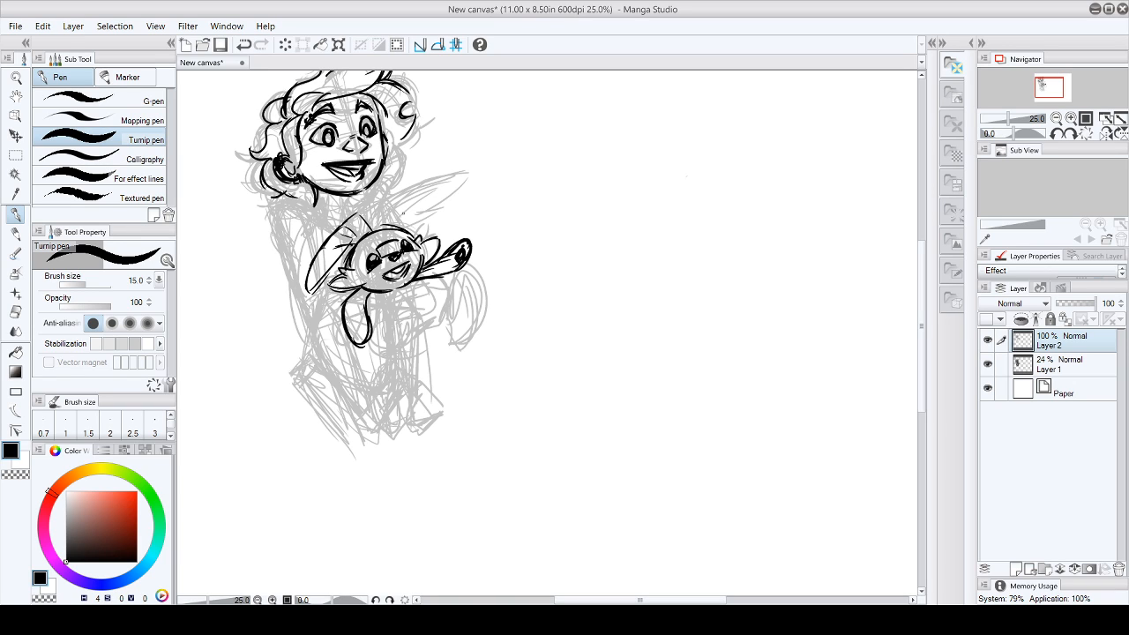
- Ink the crest across the top of the creature's head and thicken the outer edge of the fin
{"action": "mouse_move", "coordinate": [374, 199]}
{"action": "left_mouse_down"}
{"action": "mouse_move", "coordinate": [351, 217]}
{"action": "mouse_move", "coordinate": [365, 205]}
{"action": "mouse_move", "coordinate": [367, 227]}
{"action": "mouse_move", "coordinate": [372, 205]}
{"action": "mouse_move", "coordinate": [404, 201]}
{"action": "left_mouse_up"}
{"action": "mouse_move", "coordinate": [403, 201]}
{"action": "left_mouse_down"}
{"action": "mouse_move", "coordinate": [402, 229]}
{"action": "mouse_move", "coordinate": [383, 223]}
{"action": "left_mouse_up"}
{"action": "mouse_move", "coordinate": [391, 205]}
{"action": "left_mouse_down"}
{"action": "mouse_move", "coordinate": [390, 227]}
{"action": "mouse_move", "coordinate": [335, 242]}
{"action": "left_mouse_up"}
{"action": "left_click_drag", "start_coordinate": [362, 221], "coordinate": [303, 286]}
{"action": "left_click_drag", "start_coordinate": [312, 281], "coordinate": [303, 298]}
{"action": "left_click_drag", "start_coordinate": [344, 261], "coordinate": [314, 296]}
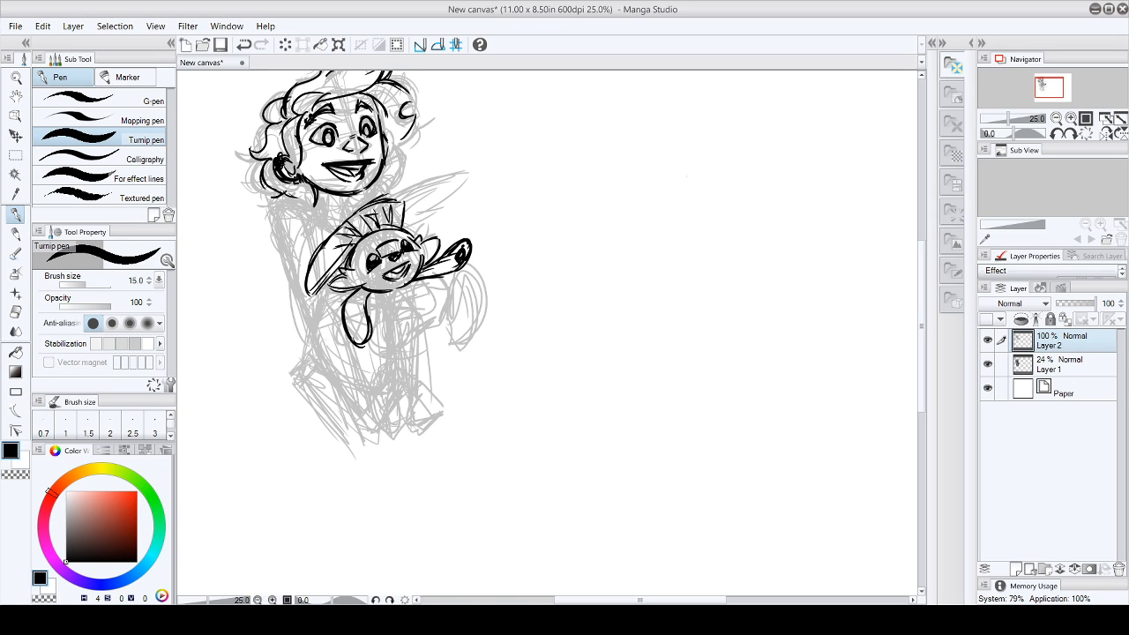
- Add inner rib lines to the creature's crest and darken the crest's edges
{"action": "left_click_drag", "start_coordinate": [352, 246], "coordinate": [317, 284]}
{"action": "left_click_drag", "start_coordinate": [367, 215], "coordinate": [353, 229]}
{"action": "left_click_drag", "start_coordinate": [370, 215], "coordinate": [336, 246]}
{"action": "mouse_move", "coordinate": [378, 213]}
{"action": "left_mouse_down"}
{"action": "mouse_move", "coordinate": [374, 231]}
{"action": "mouse_move", "coordinate": [362, 210]}
{"action": "left_mouse_up"}
{"action": "mouse_move", "coordinate": [400, 197]}
{"action": "left_mouse_down"}
{"action": "mouse_move", "coordinate": [388, 203]}
{"action": "mouse_move", "coordinate": [398, 227]}
{"action": "left_mouse_up"}
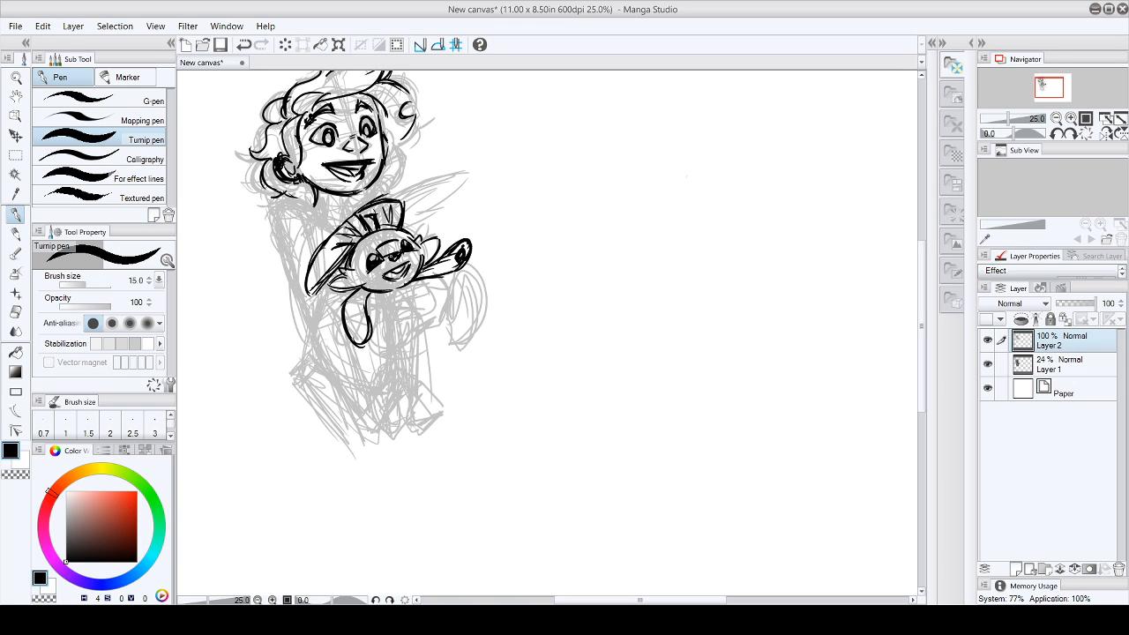
{"action": "key", "text": "e"}
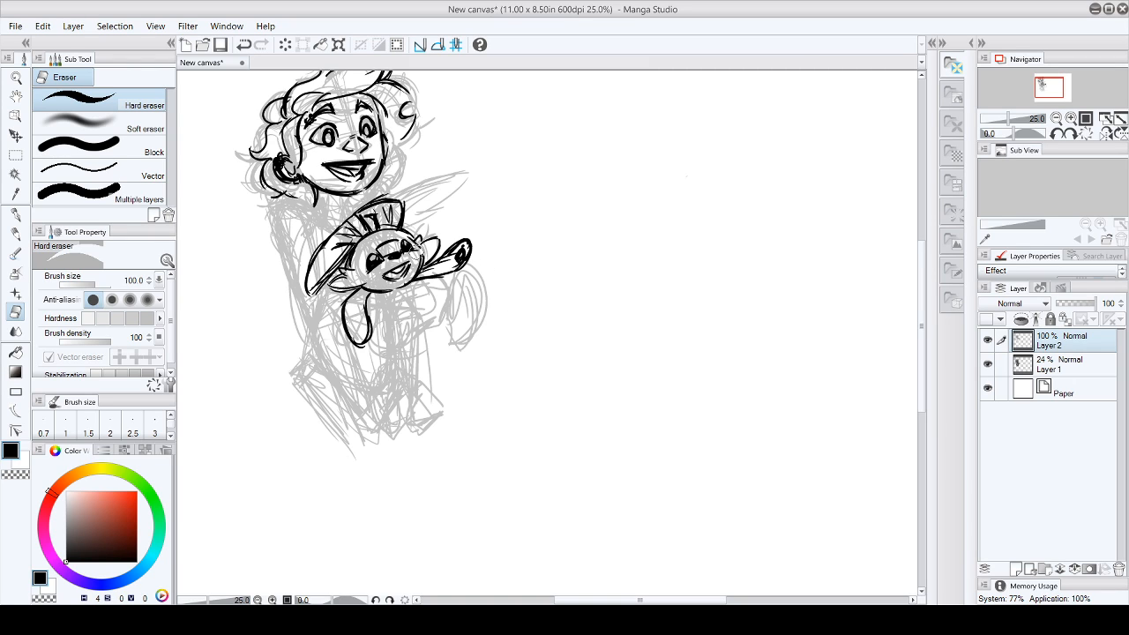
{"action": "left_click", "coordinate": [17, 215]}
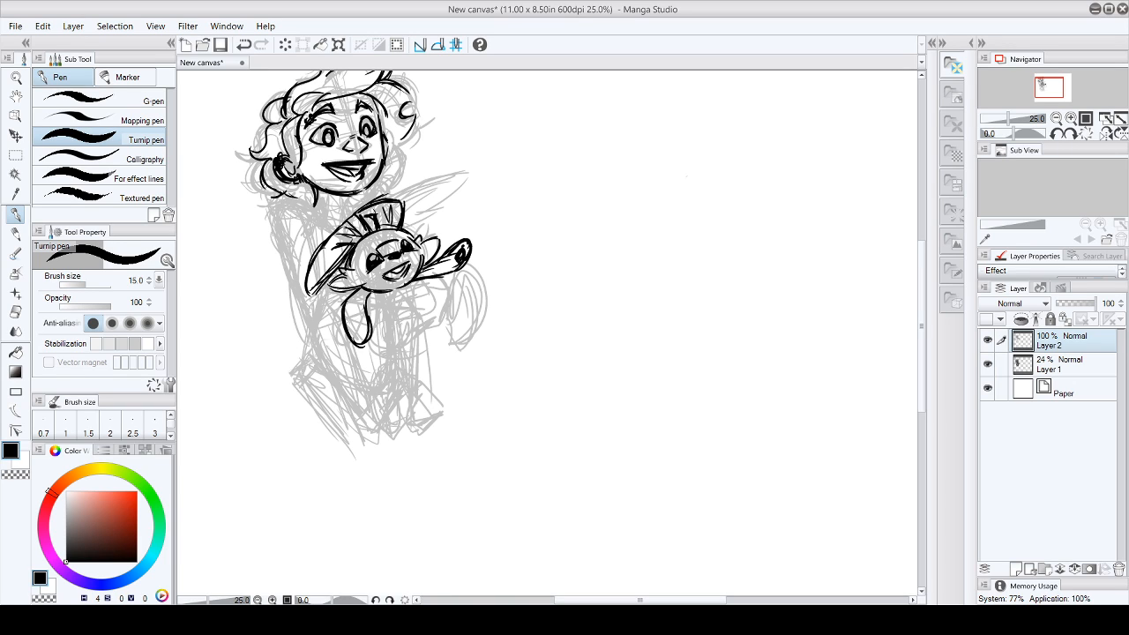
- Ink the character's elbow and the forearm and hand wrapped across the creature's body
{"action": "left_click_drag", "start_coordinate": [327, 288], "coordinate": [320, 305]}
{"action": "left_click_drag", "start_coordinate": [306, 304], "coordinate": [316, 335]}
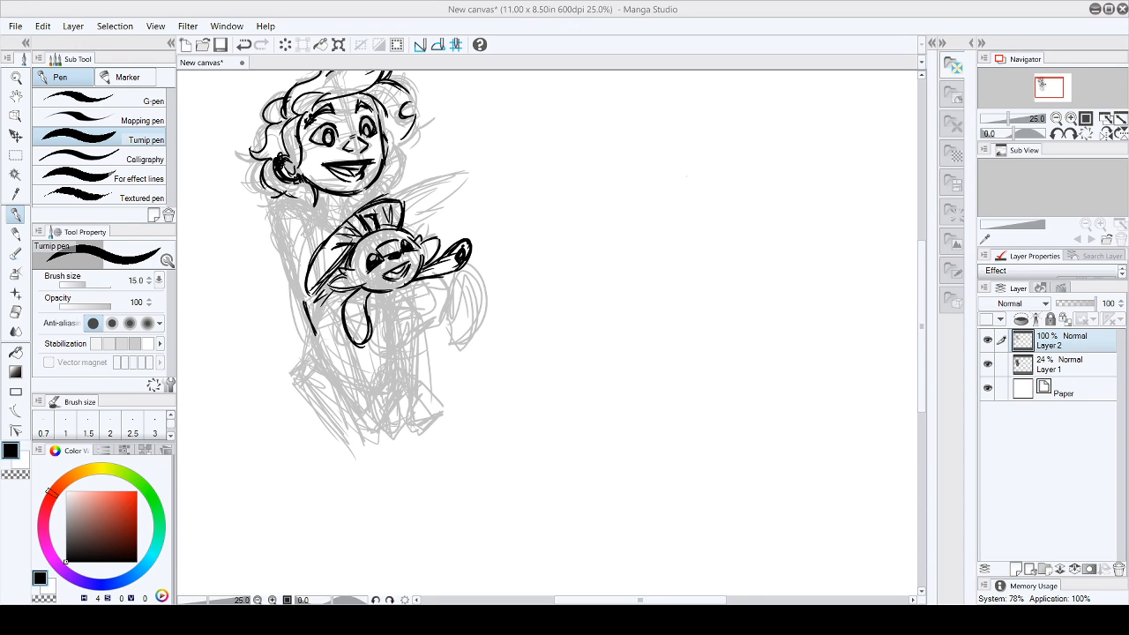
{"action": "left_click_drag", "start_coordinate": [304, 311], "coordinate": [331, 332]}
{"action": "left_click_drag", "start_coordinate": [411, 281], "coordinate": [421, 293]}
{"action": "left_click_drag", "start_coordinate": [314, 341], "coordinate": [424, 293]}
{"action": "mouse_move", "coordinate": [376, 321]}
{"action": "left_mouse_down"}
{"action": "mouse_move", "coordinate": [399, 297]}
{"action": "mouse_move", "coordinate": [396, 315]}
{"action": "mouse_move", "coordinate": [428, 295]}
{"action": "left_mouse_up"}
{"action": "left_click_drag", "start_coordinate": [410, 306], "coordinate": [438, 315]}
{"action": "mouse_move", "coordinate": [413, 311]}
{"action": "left_mouse_down"}
{"action": "mouse_move", "coordinate": [436, 316]}
{"action": "mouse_move", "coordinate": [444, 295]}
{"action": "left_mouse_up"}
{"action": "left_click_drag", "start_coordinate": [431, 277], "coordinate": [445, 294]}
- Ink the creature's lower belly, its hanging leg and foot, and its raised leg ending in a large sole
{"action": "mouse_move", "coordinate": [370, 352]}
{"action": "left_mouse_down"}
{"action": "mouse_move", "coordinate": [400, 341]}
{"action": "mouse_move", "coordinate": [383, 350]}
{"action": "left_mouse_up"}
{"action": "left_click_drag", "start_coordinate": [381, 351], "coordinate": [411, 351]}
{"action": "left_click_drag", "start_coordinate": [378, 349], "coordinate": [411, 341]}
{"action": "mouse_move", "coordinate": [396, 346]}
{"action": "left_mouse_down"}
{"action": "mouse_move", "coordinate": [413, 338]}
{"action": "mouse_move", "coordinate": [386, 373]}
{"action": "mouse_move", "coordinate": [401, 381]}
{"action": "left_mouse_up"}
{"action": "left_click_drag", "start_coordinate": [397, 351], "coordinate": [399, 386]}
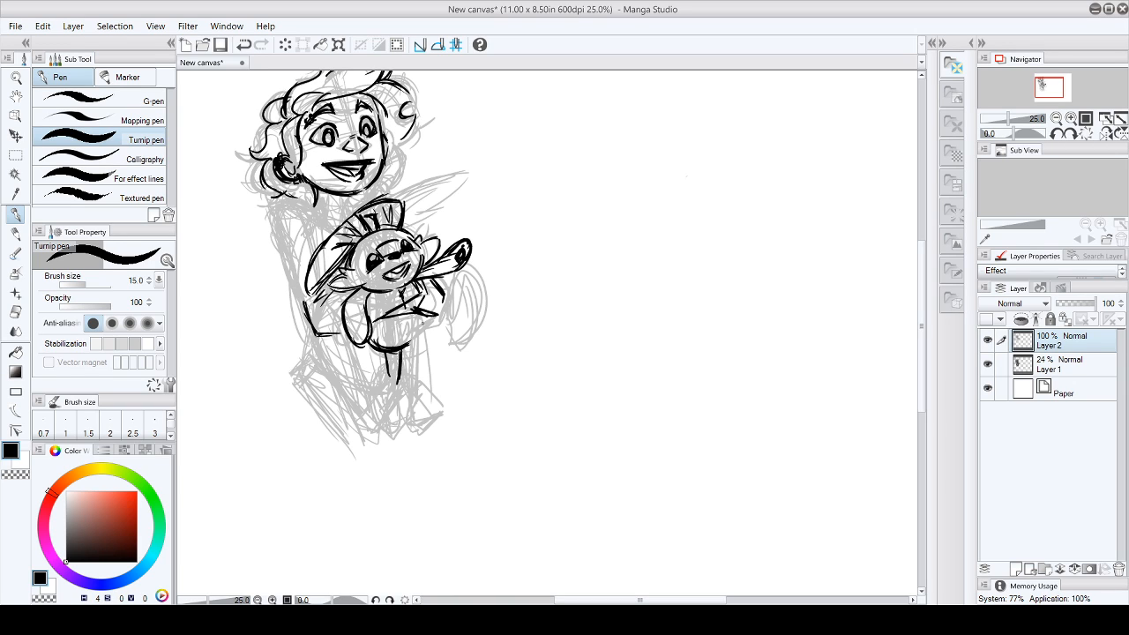
{"action": "left_click_drag", "start_coordinate": [420, 304], "coordinate": [432, 311]}
{"action": "mouse_move", "coordinate": [414, 322]}
{"action": "left_mouse_down"}
{"action": "mouse_move", "coordinate": [422, 335]}
{"action": "mouse_move", "coordinate": [436, 318]}
{"action": "mouse_move", "coordinate": [443, 326]}
{"action": "left_mouse_up"}
{"action": "left_click_drag", "start_coordinate": [436, 305], "coordinate": [448, 324]}
{"action": "mouse_move", "coordinate": [381, 360]}
{"action": "left_mouse_down"}
{"action": "mouse_move", "coordinate": [371, 422]}
{"action": "mouse_move", "coordinate": [399, 415]}
{"action": "mouse_move", "coordinate": [398, 384]}
{"action": "mouse_move", "coordinate": [400, 411]}
{"action": "left_mouse_up"}
{"action": "mouse_move", "coordinate": [401, 404]}
{"action": "left_mouse_down"}
{"action": "mouse_move", "coordinate": [386, 419]}
{"action": "mouse_move", "coordinate": [395, 416]}
{"action": "left_mouse_up"}
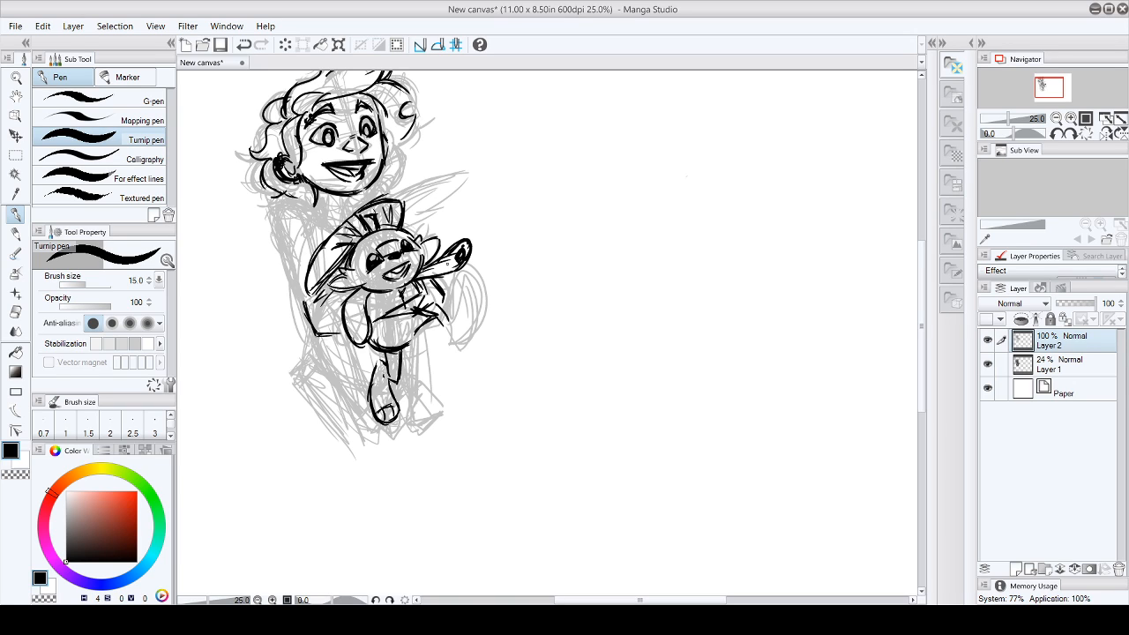
{"action": "left_click_drag", "start_coordinate": [453, 302], "coordinate": [446, 330]}
{"action": "mouse_move", "coordinate": [453, 295]}
{"action": "left_mouse_down"}
{"action": "mouse_move", "coordinate": [471, 278]}
{"action": "mouse_move", "coordinate": [480, 309]}
{"action": "mouse_move", "coordinate": [450, 344]}
{"action": "mouse_move", "coordinate": [476, 303]}
{"action": "mouse_move", "coordinate": [455, 332]}
{"action": "mouse_move", "coordinate": [476, 300]}
{"action": "mouse_move", "coordinate": [467, 290]}
{"action": "mouse_move", "coordinate": [481, 305]}
{"action": "left_mouse_up"}
- Ink the character's shoulder, short sleeve, upper arm and neckline, plus the hair curls beside the jaw
{"action": "mouse_move", "coordinate": [273, 201]}
{"action": "left_mouse_down"}
{"action": "mouse_move", "coordinate": [316, 208]}
{"action": "mouse_move", "coordinate": [310, 255]}
{"action": "left_mouse_up"}
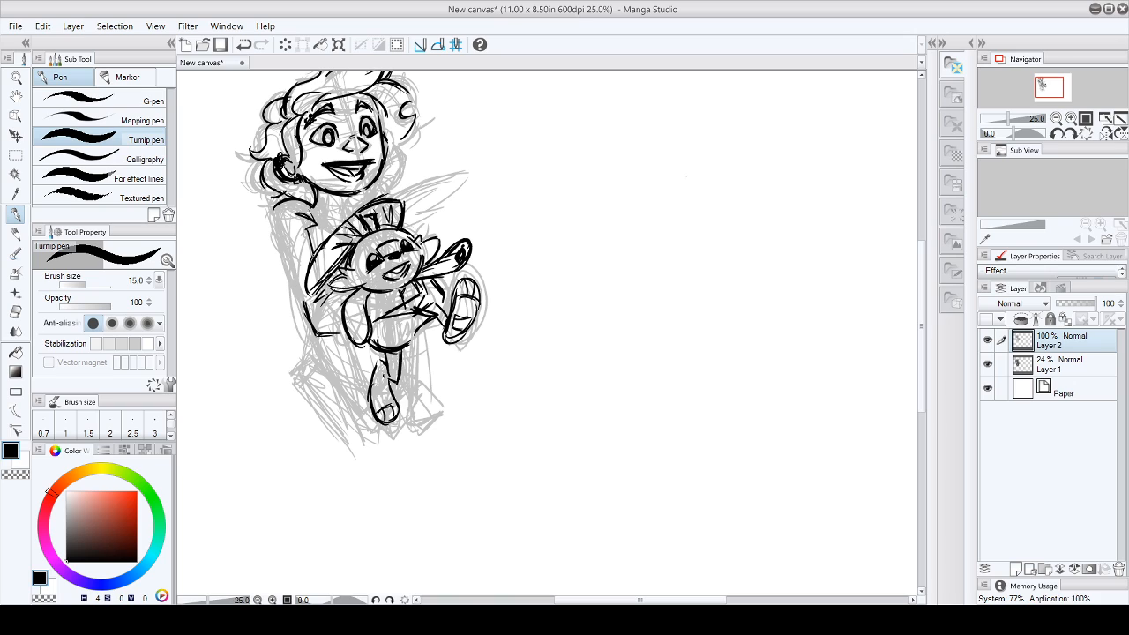
{"action": "left_click_drag", "start_coordinate": [275, 214], "coordinate": [305, 314]}
{"action": "mouse_move", "coordinate": [312, 210]}
{"action": "left_mouse_down"}
{"action": "mouse_move", "coordinate": [335, 229]}
{"action": "mouse_move", "coordinate": [349, 220]}
{"action": "left_mouse_up"}
{"action": "left_click_drag", "start_coordinate": [288, 261], "coordinate": [302, 319]}
{"action": "left_click_drag", "start_coordinate": [347, 196], "coordinate": [372, 203]}
{"action": "left_click_drag", "start_coordinate": [369, 195], "coordinate": [376, 195]}
{"action": "left_click_drag", "start_coordinate": [404, 143], "coordinate": [385, 181]}
{"action": "mouse_move", "coordinate": [923, 280]}
{"action": "left_mouse_down"}
{"action": "mouse_move", "coordinate": [925, 268]}
{"action": "mouse_move", "coordinate": [925, 281]}
{"action": "left_mouse_up"}
{"action": "mouse_move", "coordinate": [300, 198]}
{"action": "left_mouse_down"}
{"action": "mouse_move", "coordinate": [269, 224]}
{"action": "mouse_move", "coordinate": [279, 270]}
{"action": "left_mouse_up"}
{"action": "mouse_move", "coordinate": [288, 216]}
{"action": "left_mouse_down"}
{"action": "mouse_move", "coordinate": [278, 225]}
{"action": "mouse_move", "coordinate": [308, 233]}
{"action": "left_mouse_up"}
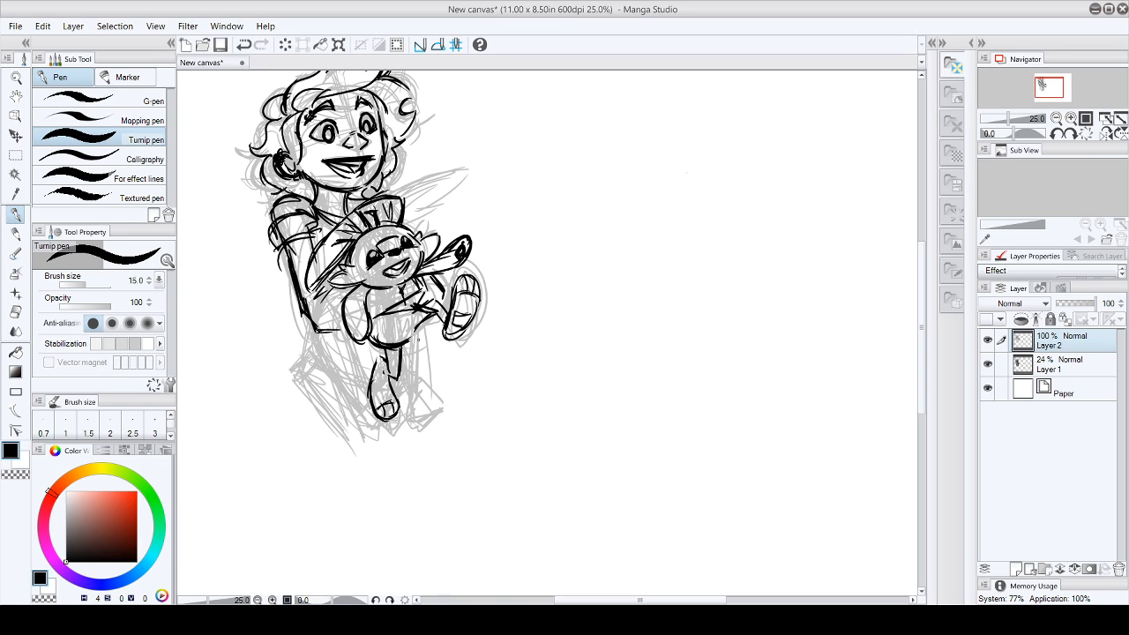
- Ink the backpack behind the character's back and the lower edge of the clothing down to the creature's foot
{"action": "mouse_move", "coordinate": [280, 256]}
{"action": "left_mouse_down"}
{"action": "mouse_move", "coordinate": [262, 344]}
{"action": "mouse_move", "coordinate": [306, 353]}
{"action": "left_mouse_up"}
{"action": "left_click_drag", "start_coordinate": [264, 282], "coordinate": [299, 361]}
{"action": "mouse_move", "coordinate": [277, 235]}
{"action": "left_mouse_down"}
{"action": "mouse_move", "coordinate": [251, 296]}
{"action": "mouse_move", "coordinate": [261, 351]}
{"action": "left_mouse_up"}
{"action": "mouse_move", "coordinate": [272, 346]}
{"action": "left_mouse_down"}
{"action": "mouse_move", "coordinate": [284, 362]}
{"action": "mouse_move", "coordinate": [315, 358]}
{"action": "left_mouse_up"}
{"action": "mouse_move", "coordinate": [283, 258]}
{"action": "left_mouse_down"}
{"action": "mouse_move", "coordinate": [275, 321]}
{"action": "mouse_move", "coordinate": [365, 393]}
{"action": "left_mouse_up"}
{"action": "left_click_drag", "start_coordinate": [305, 351], "coordinate": [358, 383]}
{"action": "left_click_drag", "start_coordinate": [404, 347], "coordinate": [403, 372]}
{"action": "mouse_move", "coordinate": [321, 331]}
{"action": "left_mouse_down"}
{"action": "mouse_move", "coordinate": [339, 330]}
{"action": "mouse_move", "coordinate": [298, 375]}
{"action": "left_mouse_up"}
{"action": "left_click_drag", "start_coordinate": [923, 285], "coordinate": [924, 274]}
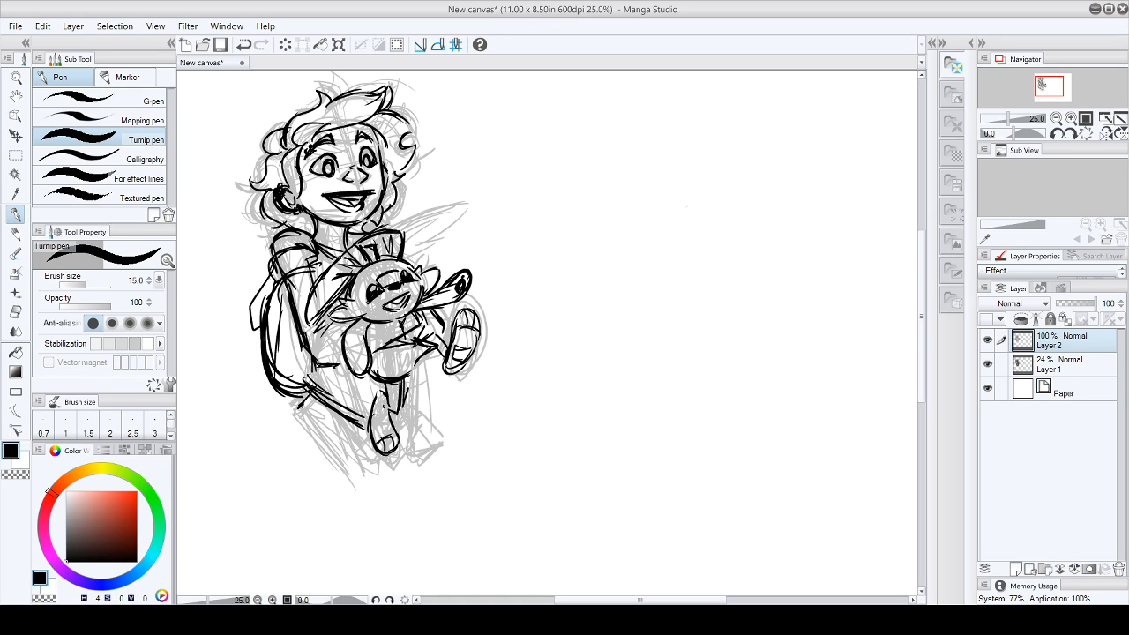
- Add small lines to the creature's leg and cheek tufts, and fill both open mouths with solid black
{"action": "key", "text": "e"}
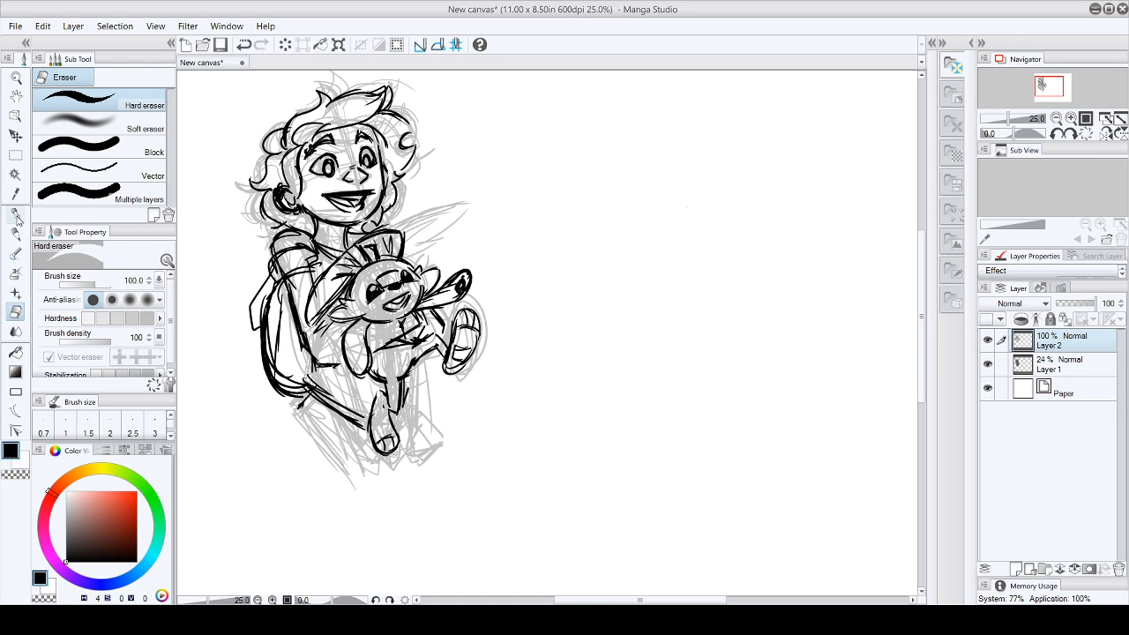
{"action": "left_click", "coordinate": [16, 214]}
{"action": "left_click_drag", "start_coordinate": [385, 379], "coordinate": [413, 363]}
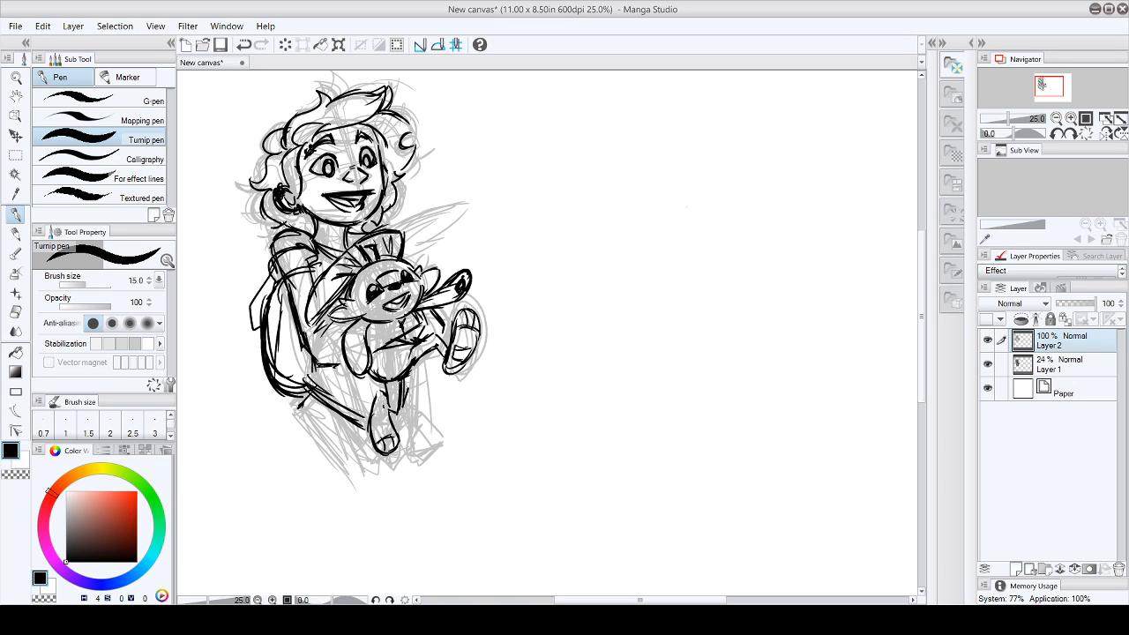
{"action": "left_click_drag", "start_coordinate": [436, 269], "coordinate": [424, 295]}
{"action": "mouse_move", "coordinate": [346, 305]}
{"action": "left_mouse_down"}
{"action": "mouse_move", "coordinate": [331, 316]}
{"action": "mouse_move", "coordinate": [356, 323]}
{"action": "left_mouse_up"}
{"action": "left_click_drag", "start_coordinate": [385, 310], "coordinate": [407, 299]}
{"action": "left_click_drag", "start_coordinate": [329, 199], "coordinate": [361, 207]}
{"action": "left_click_drag", "start_coordinate": [350, 214], "coordinate": [363, 207]}
{"action": "left_click", "coordinate": [15, 312]}
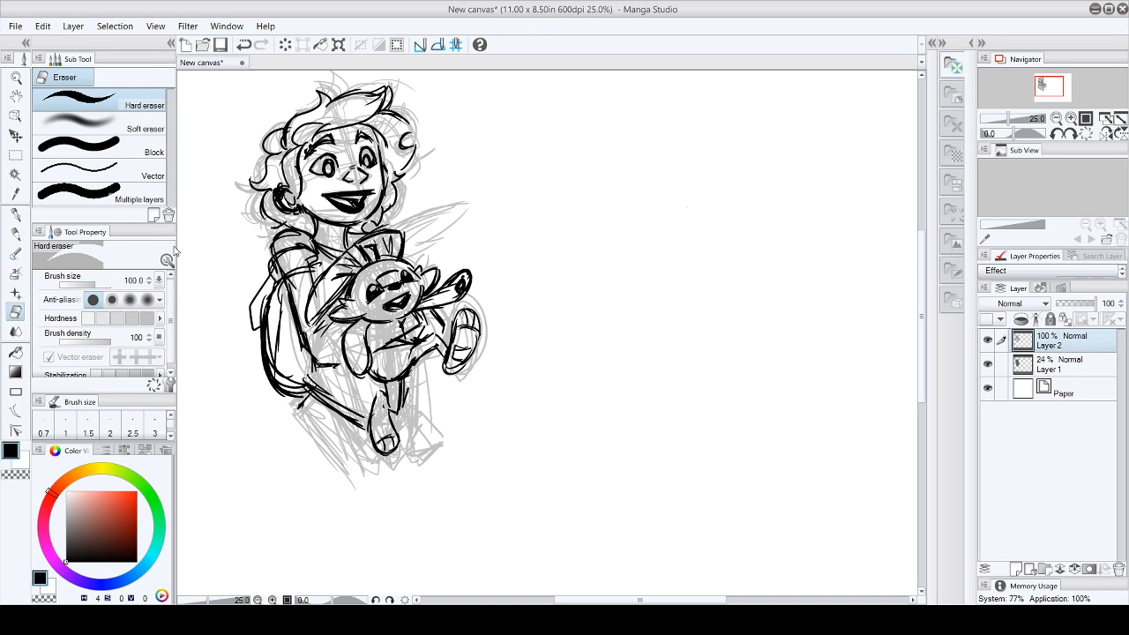
{"action": "left_click", "coordinate": [15, 214]}
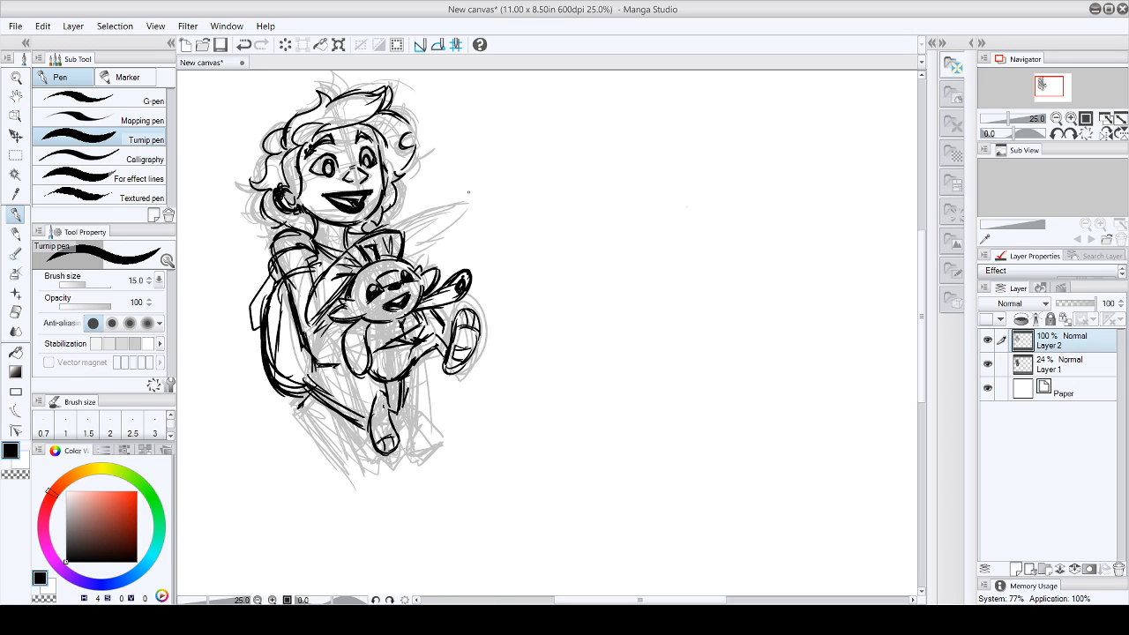
- Hatch the character's shirt with diagonal strokes along the torso and around the arm holding the creature
{"action": "mouse_move", "coordinate": [280, 229]}
{"action": "left_mouse_down"}
{"action": "mouse_move", "coordinate": [328, 291]}
{"action": "mouse_move", "coordinate": [309, 316]}
{"action": "mouse_move", "coordinate": [330, 328]}
{"action": "left_mouse_up"}
{"action": "left_click_drag", "start_coordinate": [310, 322], "coordinate": [348, 347]}
{"action": "left_click_drag", "start_coordinate": [315, 330], "coordinate": [342, 362]}
{"action": "left_click_drag", "start_coordinate": [322, 345], "coordinate": [342, 366]}
{"action": "left_click_drag", "start_coordinate": [364, 325], "coordinate": [381, 335]}
{"action": "mouse_move", "coordinate": [379, 321]}
{"action": "left_mouse_down"}
{"action": "mouse_move", "coordinate": [400, 341]}
{"action": "mouse_move", "coordinate": [388, 347]}
{"action": "left_mouse_up"}
{"action": "mouse_move", "coordinate": [383, 326]}
{"action": "left_mouse_down"}
{"action": "mouse_move", "coordinate": [400, 347]}
{"action": "mouse_move", "coordinate": [420, 324]}
{"action": "left_mouse_up"}
{"action": "left_click_drag", "start_coordinate": [407, 316], "coordinate": [432, 326]}
{"action": "left_click_drag", "start_coordinate": [411, 319], "coordinate": [440, 337]}
- Hatch the character's lower clothing between the backpack and the creature's hanging leg, darkening its upper edge
{"action": "left_click_drag", "start_coordinate": [309, 365], "coordinate": [339, 385]}
{"action": "left_click_drag", "start_coordinate": [319, 370], "coordinate": [349, 393]}
{"action": "left_click_drag", "start_coordinate": [326, 377], "coordinate": [360, 396]}
{"action": "left_click_drag", "start_coordinate": [338, 381], "coordinate": [369, 404]}
{"action": "left_click_drag", "start_coordinate": [342, 386], "coordinate": [370, 402]}
{"action": "left_click_drag", "start_coordinate": [353, 388], "coordinate": [375, 405]}
{"action": "left_click_drag", "start_coordinate": [358, 392], "coordinate": [379, 411]}
{"action": "left_click_drag", "start_coordinate": [362, 396], "coordinate": [377, 409]}
{"action": "left_click_drag", "start_coordinate": [312, 365], "coordinate": [340, 371]}
{"action": "mouse_move", "coordinate": [315, 369]}
{"action": "left_mouse_down"}
{"action": "mouse_move", "coordinate": [349, 372]}
{"action": "mouse_move", "coordinate": [345, 390]}
{"action": "mouse_move", "coordinate": [316, 386]}
{"action": "left_mouse_up"}
{"action": "mouse_move", "coordinate": [309, 388]}
{"action": "left_mouse_down"}
{"action": "mouse_move", "coordinate": [317, 395]}
{"action": "mouse_move", "coordinate": [312, 379]}
{"action": "left_mouse_up"}
{"action": "left_click_drag", "start_coordinate": [325, 373], "coordinate": [344, 384]}
{"action": "left_click_drag", "start_coordinate": [345, 386], "coordinate": [383, 391]}
{"action": "mouse_move", "coordinate": [365, 372]}
{"action": "left_mouse_down"}
{"action": "mouse_move", "coordinate": [386, 389]}
{"action": "mouse_move", "coordinate": [362, 420]}
{"action": "left_mouse_up"}
- Darken the band across the creature's belly and the shading beside its hanging arm
{"action": "mouse_move", "coordinate": [348, 321]}
{"action": "left_mouse_down"}
{"action": "mouse_move", "coordinate": [337, 369]}
{"action": "mouse_move", "coordinate": [378, 329]}
{"action": "left_mouse_up"}
{"action": "mouse_move", "coordinate": [402, 321]}
{"action": "left_mouse_down"}
{"action": "mouse_move", "coordinate": [369, 327]}
{"action": "mouse_move", "coordinate": [409, 316]}
{"action": "mouse_move", "coordinate": [422, 323]}
{"action": "mouse_move", "coordinate": [409, 341]}
{"action": "mouse_move", "coordinate": [432, 311]}
{"action": "left_mouse_up"}
{"action": "mouse_move", "coordinate": [425, 311]}
{"action": "left_mouse_down"}
{"action": "mouse_move", "coordinate": [439, 333]}
{"action": "mouse_move", "coordinate": [379, 344]}
{"action": "left_mouse_up"}
{"action": "left_click_drag", "start_coordinate": [384, 339], "coordinate": [370, 352]}
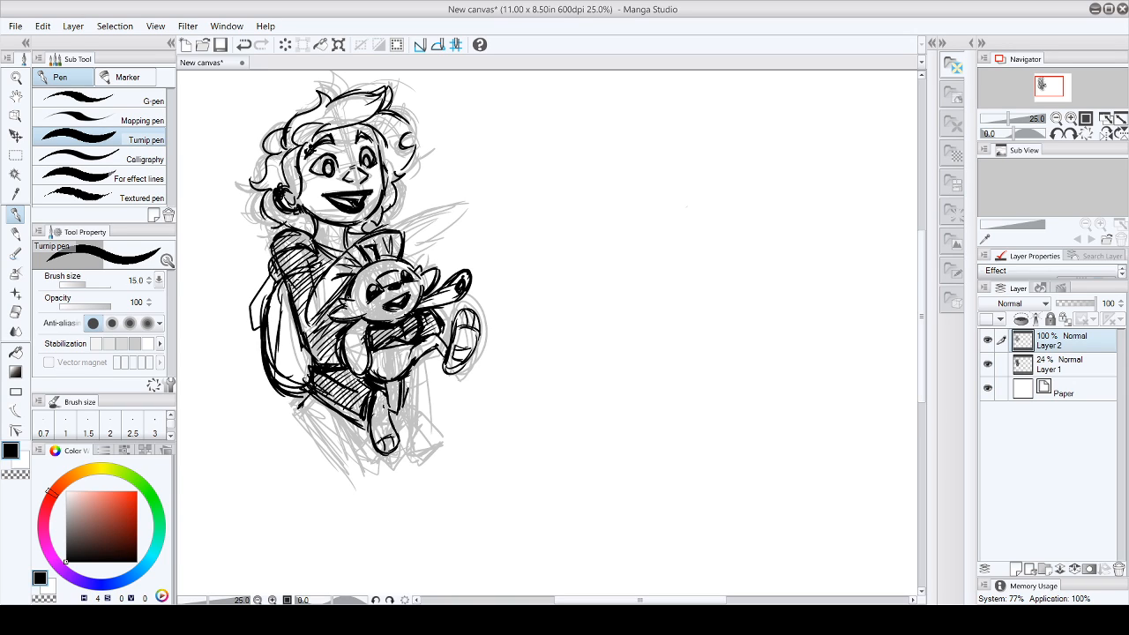
- Hatch the character's sleeve, shoulder and upper chest, and shade the area under the neck
{"action": "left_click_drag", "start_coordinate": [291, 271], "coordinate": [309, 267]}
{"action": "left_click_drag", "start_coordinate": [302, 252], "coordinate": [302, 283]}
{"action": "left_click_drag", "start_coordinate": [314, 276], "coordinate": [311, 285]}
{"action": "mouse_move", "coordinate": [319, 267]}
{"action": "left_mouse_down"}
{"action": "mouse_move", "coordinate": [311, 276]}
{"action": "mouse_move", "coordinate": [321, 274]}
{"action": "left_mouse_up"}
{"action": "left_click_drag", "start_coordinate": [303, 250], "coordinate": [321, 265]}
{"action": "left_click_drag", "start_coordinate": [280, 231], "coordinate": [270, 246]}
{"action": "left_click_drag", "start_coordinate": [297, 232], "coordinate": [310, 244]}
{"action": "left_click_drag", "start_coordinate": [298, 232], "coordinate": [315, 250]}
{"action": "mouse_move", "coordinate": [311, 236]}
{"action": "left_mouse_down"}
{"action": "mouse_move", "coordinate": [335, 262]}
{"action": "mouse_move", "coordinate": [316, 230]}
{"action": "mouse_move", "coordinate": [306, 234]}
{"action": "left_mouse_up"}
{"action": "left_click_drag", "start_coordinate": [328, 227], "coordinate": [317, 235]}
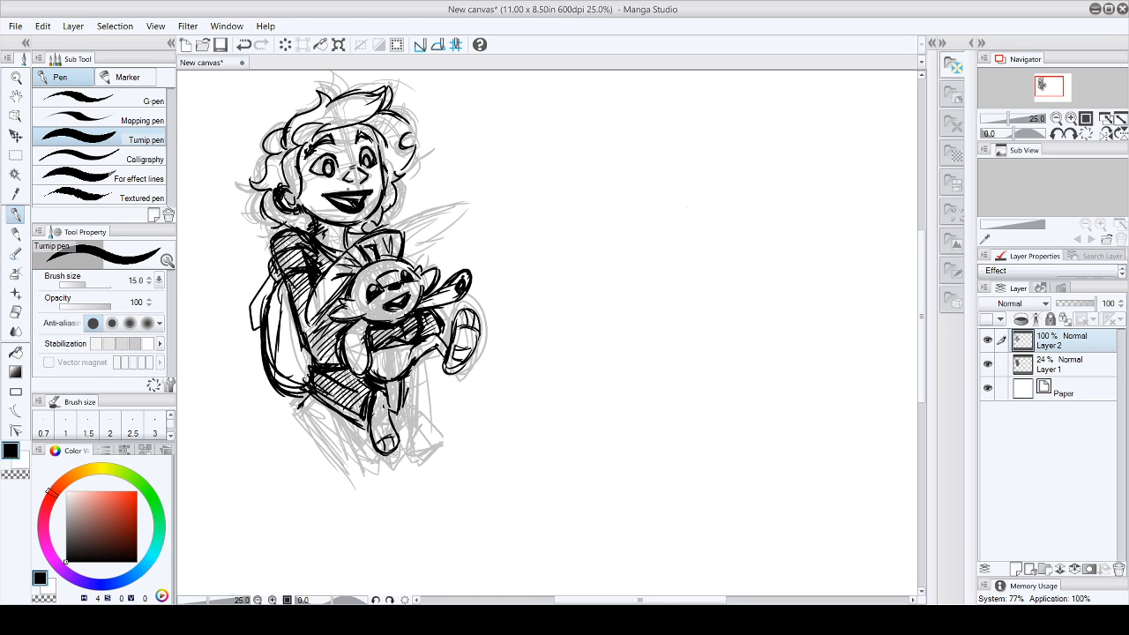
- Make Layer 1 active and sketch the head outline of a second character in the empty area beside the inked figure
{"action": "left_click_drag", "start_coordinate": [571, 600], "coordinate": [604, 600]}
{"action": "mouse_move", "coordinate": [922, 307]}
{"action": "left_mouse_down"}
{"action": "mouse_move", "coordinate": [930, 275]}
{"action": "mouse_move", "coordinate": [926, 298]}
{"action": "left_mouse_up"}
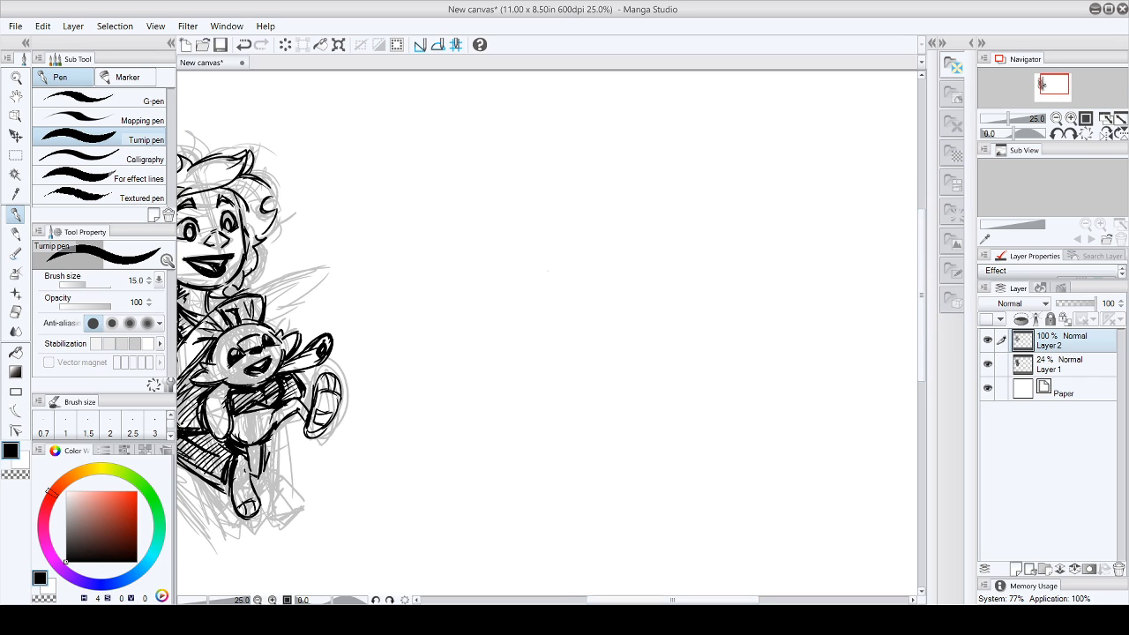
{"action": "mouse_move", "coordinate": [659, 600]}
{"action": "left_mouse_down"}
{"action": "mouse_move", "coordinate": [687, 600]}
{"action": "mouse_move", "coordinate": [675, 600]}
{"action": "left_mouse_up"}
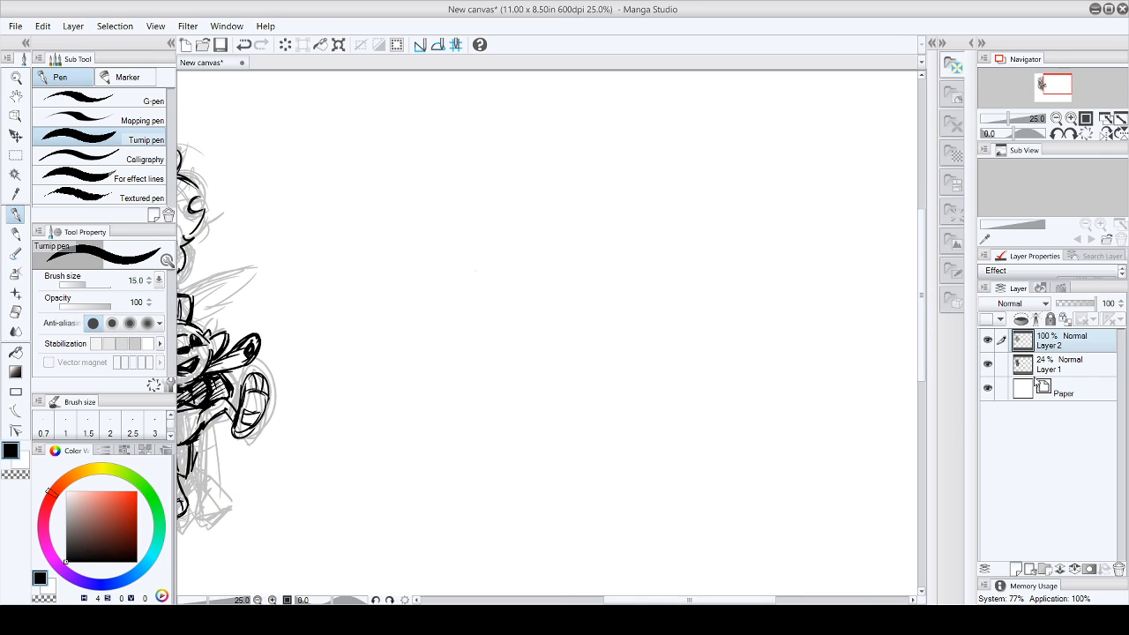
{"action": "left_click", "coordinate": [1048, 364]}
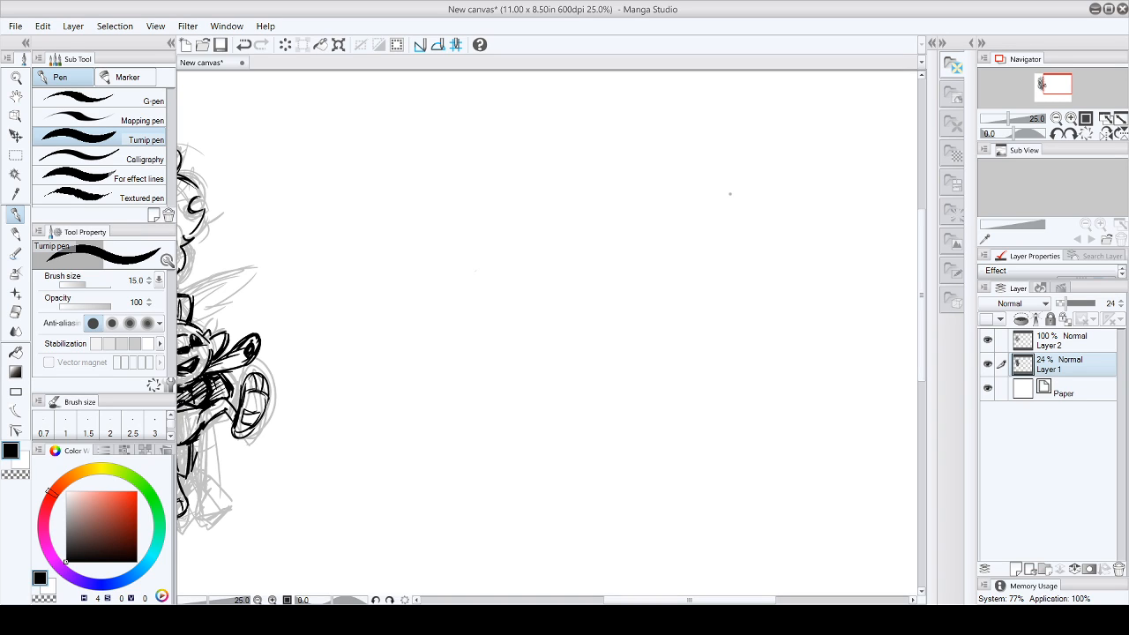
{"action": "left_click", "coordinate": [16, 76]}
{"action": "left_click", "coordinate": [97, 132]}
{"action": "left_click", "coordinate": [555, 327]}
{"action": "left_click_drag", "start_coordinate": [655, 600], "coordinate": [622, 600]}
{"action": "left_click", "coordinate": [16, 214]}
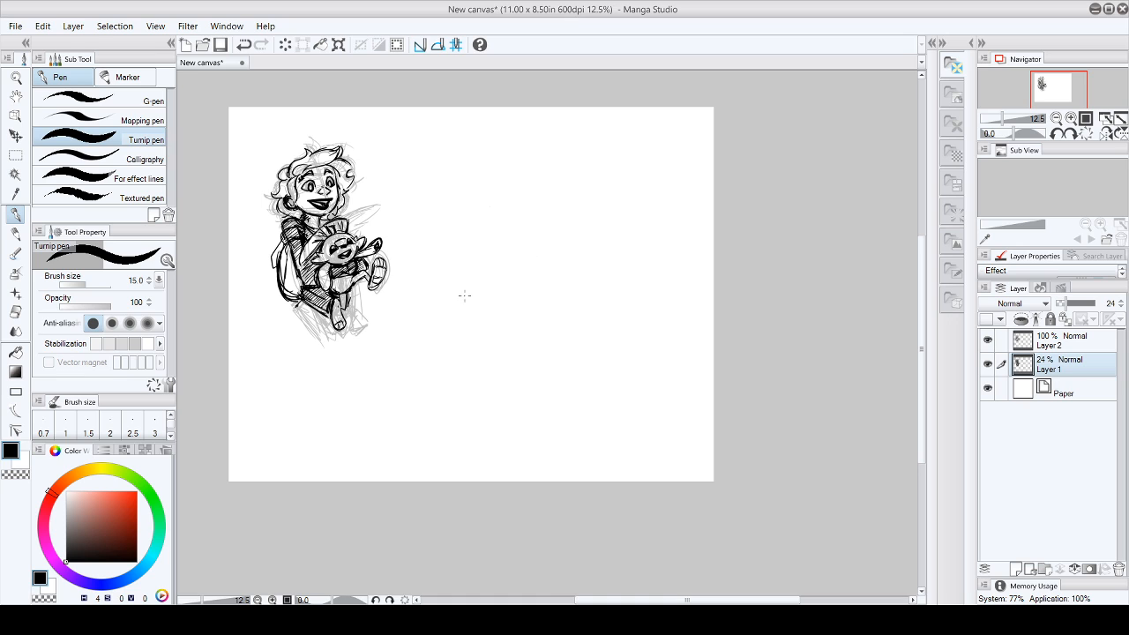
{"action": "left_click", "coordinate": [16, 76]}
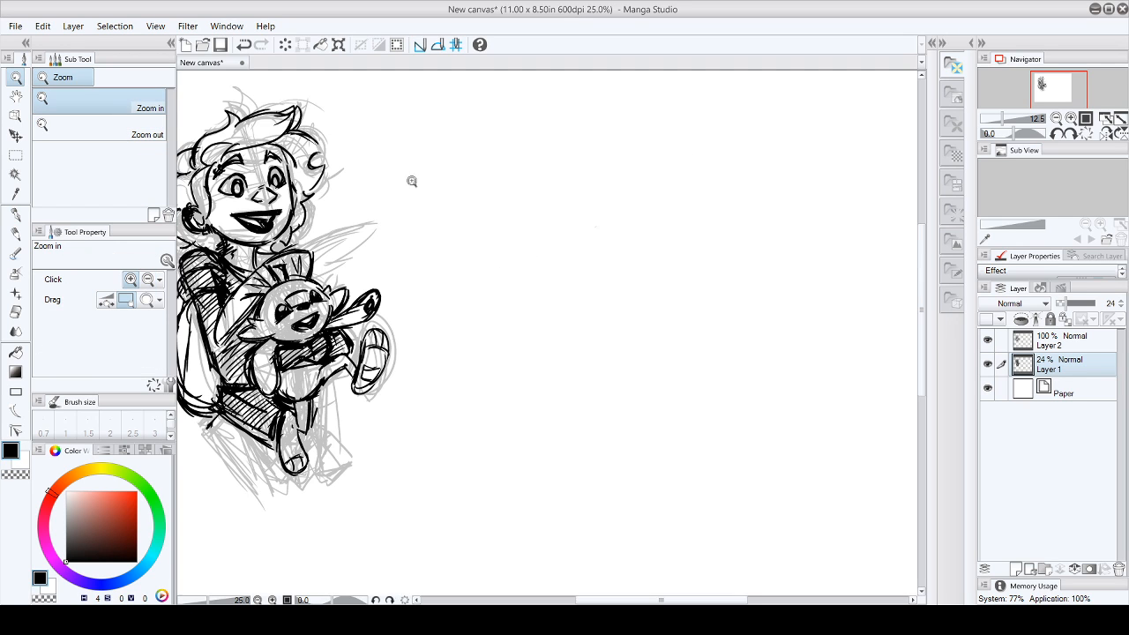
{"action": "left_click", "coordinate": [408, 182]}
{"action": "mouse_move", "coordinate": [634, 600]}
{"action": "left_mouse_down"}
{"action": "mouse_move", "coordinate": [621, 600]}
{"action": "mouse_move", "coordinate": [667, 600]}
{"action": "mouse_move", "coordinate": [636, 599]}
{"action": "left_mouse_up"}
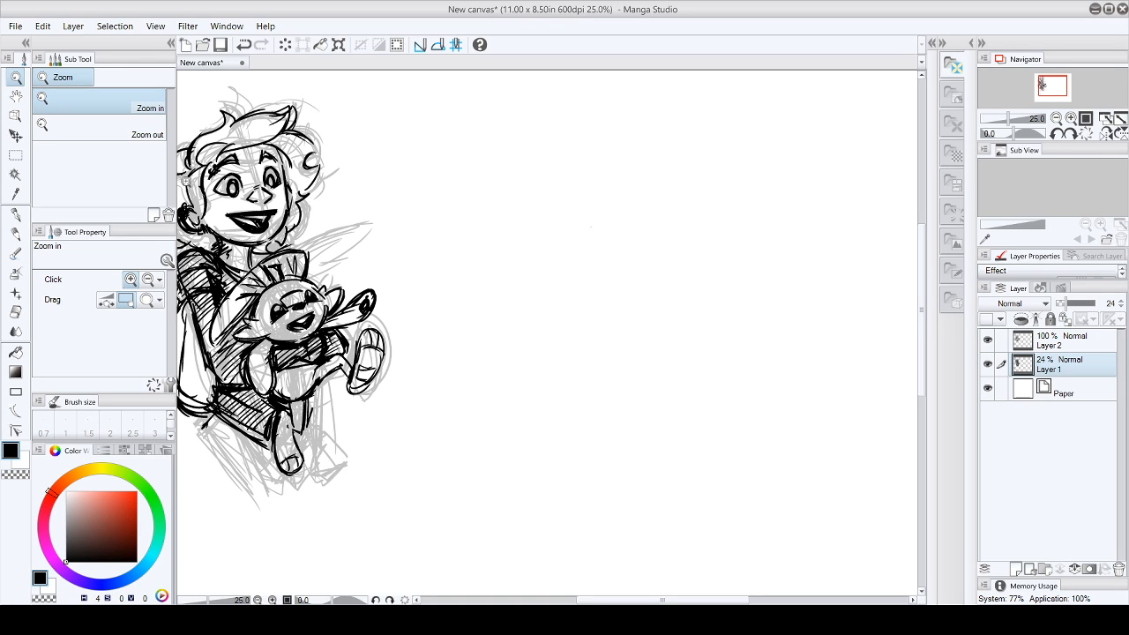
{"action": "key", "text": "p"}
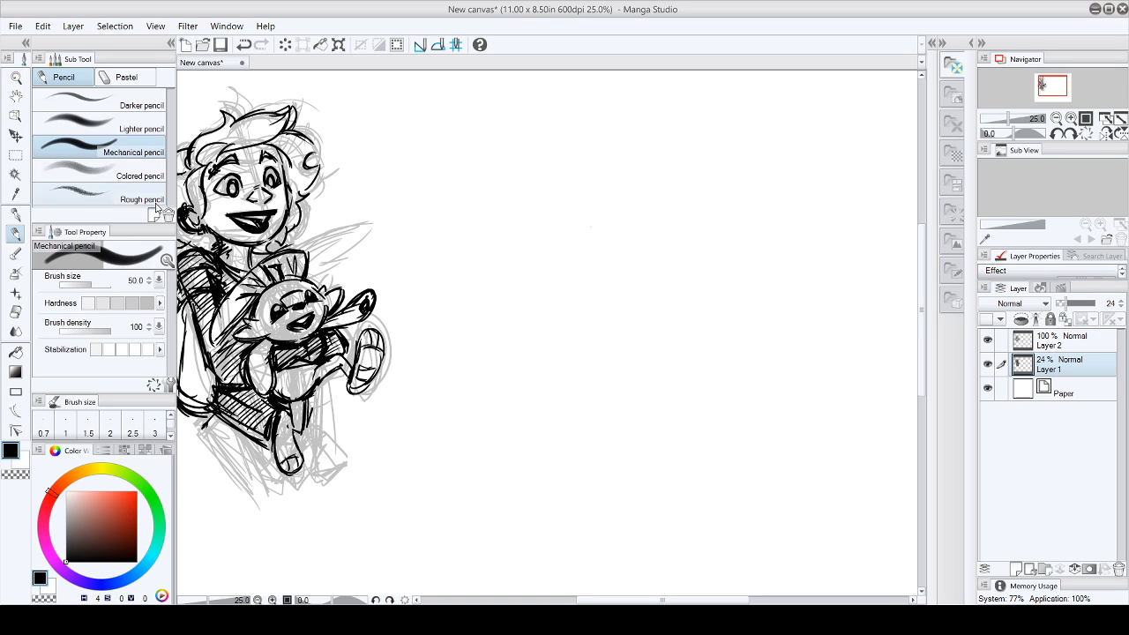
{"action": "key", "text": "p"}
{"action": "mouse_move", "coordinate": [505, 172]}
{"action": "left_mouse_down"}
{"action": "mouse_move", "coordinate": [623, 123]}
{"action": "mouse_move", "coordinate": [534, 192]}
{"action": "mouse_move", "coordinate": [564, 239]}
{"action": "mouse_move", "coordinate": [555, 212]}
{"action": "mouse_move", "coordinate": [642, 150]}
{"action": "mouse_move", "coordinate": [547, 212]}
{"action": "mouse_move", "coordinate": [572, 256]}
{"action": "mouse_move", "coordinate": [618, 247]}
{"action": "mouse_move", "coordinate": [546, 208]}
{"action": "mouse_move", "coordinate": [592, 130]}
{"action": "mouse_move", "coordinate": [620, 243]}
{"action": "mouse_move", "coordinate": [649, 160]}
{"action": "left_mouse_up"}
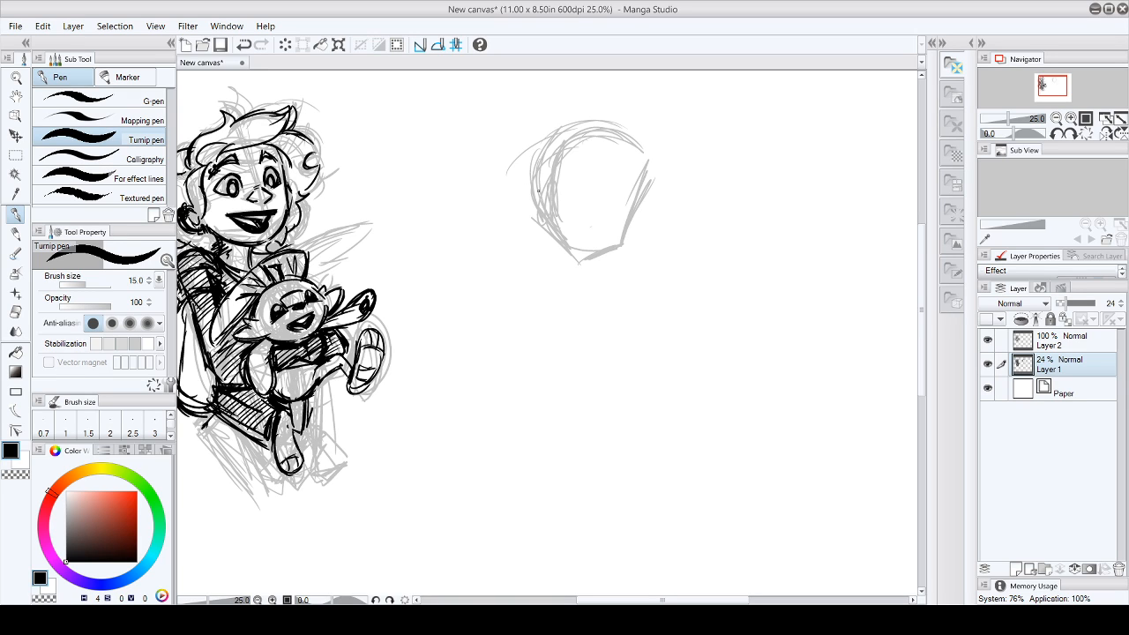
- Sketch the second character's facial guidelines, eyes, nose, mouth and ear inside the head outline
{"action": "left_click_drag", "start_coordinate": [620, 208], "coordinate": [558, 191]}
{"action": "mouse_move", "coordinate": [603, 138]}
{"action": "left_mouse_down"}
{"action": "mouse_move", "coordinate": [588, 180]}
{"action": "mouse_move", "coordinate": [574, 254]}
{"action": "left_mouse_up"}
{"action": "mouse_move", "coordinate": [570, 170]}
{"action": "left_mouse_down"}
{"action": "mouse_move", "coordinate": [562, 187]}
{"action": "mouse_move", "coordinate": [573, 194]}
{"action": "mouse_move", "coordinate": [598, 202]}
{"action": "mouse_move", "coordinate": [610, 187]}
{"action": "mouse_move", "coordinate": [570, 211]}
{"action": "mouse_move", "coordinate": [602, 230]}
{"action": "left_mouse_up"}
{"action": "mouse_move", "coordinate": [549, 194]}
{"action": "left_mouse_down"}
{"action": "mouse_move", "coordinate": [539, 185]}
{"action": "mouse_move", "coordinate": [548, 211]}
{"action": "left_mouse_up"}
{"action": "left_click_drag", "start_coordinate": [636, 212], "coordinate": [628, 233]}
{"action": "mouse_move", "coordinate": [575, 141]}
{"action": "left_mouse_down"}
{"action": "mouse_move", "coordinate": [585, 114]}
{"action": "mouse_move", "coordinate": [562, 142]}
{"action": "mouse_move", "coordinate": [576, 138]}
{"action": "mouse_move", "coordinate": [583, 183]}
{"action": "mouse_move", "coordinate": [600, 194]}
{"action": "left_mouse_up"}
{"action": "left_click_drag", "start_coordinate": [609, 168], "coordinate": [613, 215]}
{"action": "left_click_drag", "start_coordinate": [626, 183], "coordinate": [618, 214]}
- Rough in the second character's hair around the head and strengthen the brows and eyes
{"action": "mouse_move", "coordinate": [591, 116]}
{"action": "left_mouse_down"}
{"action": "mouse_move", "coordinate": [571, 125]}
{"action": "mouse_move", "coordinate": [649, 157]}
{"action": "left_mouse_up"}
{"action": "left_click_drag", "start_coordinate": [646, 136], "coordinate": [653, 180]}
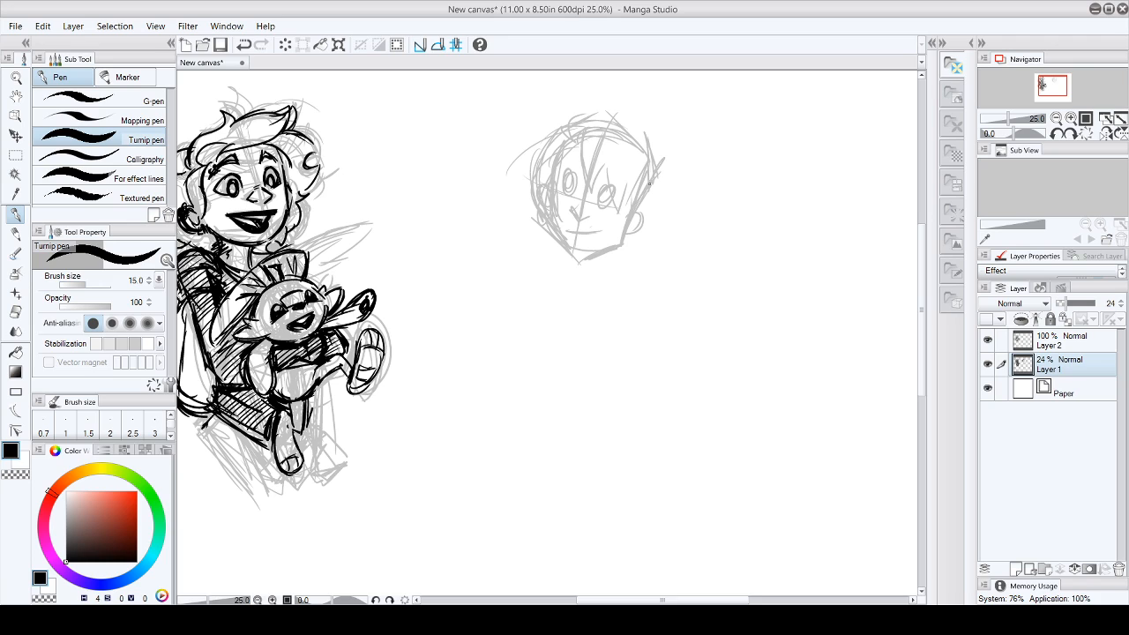
{"action": "left_click_drag", "start_coordinate": [547, 185], "coordinate": [553, 137]}
{"action": "mouse_move", "coordinate": [555, 141]}
{"action": "left_mouse_down"}
{"action": "mouse_move", "coordinate": [559, 155]}
{"action": "mouse_move", "coordinate": [578, 129]}
{"action": "left_mouse_up"}
{"action": "mouse_move", "coordinate": [561, 170]}
{"action": "left_mouse_down"}
{"action": "mouse_move", "coordinate": [573, 160]}
{"action": "mouse_move", "coordinate": [619, 178]}
{"action": "left_mouse_up"}
{"action": "left_click_drag", "start_coordinate": [559, 184], "coordinate": [607, 199]}
- Sketch the second character's neck and an angular collar below the chin
{"action": "mouse_move", "coordinate": [560, 241]}
{"action": "left_mouse_down"}
{"action": "mouse_move", "coordinate": [579, 284]}
{"action": "mouse_move", "coordinate": [612, 268]}
{"action": "mouse_move", "coordinate": [557, 258]}
{"action": "mouse_move", "coordinate": [548, 268]}
{"action": "left_mouse_up"}
{"action": "mouse_move", "coordinate": [559, 267]}
{"action": "left_mouse_down"}
{"action": "mouse_move", "coordinate": [571, 297]}
{"action": "mouse_move", "coordinate": [607, 280]}
{"action": "left_mouse_up"}
{"action": "mouse_move", "coordinate": [605, 283]}
{"action": "left_mouse_down"}
{"action": "mouse_move", "coordinate": [623, 270]}
{"action": "mouse_move", "coordinate": [589, 291]}
{"action": "left_mouse_up"}
{"action": "mouse_move", "coordinate": [615, 277]}
{"action": "left_mouse_down"}
{"action": "mouse_move", "coordinate": [585, 297]}
{"action": "mouse_move", "coordinate": [617, 281]}
{"action": "left_mouse_up"}
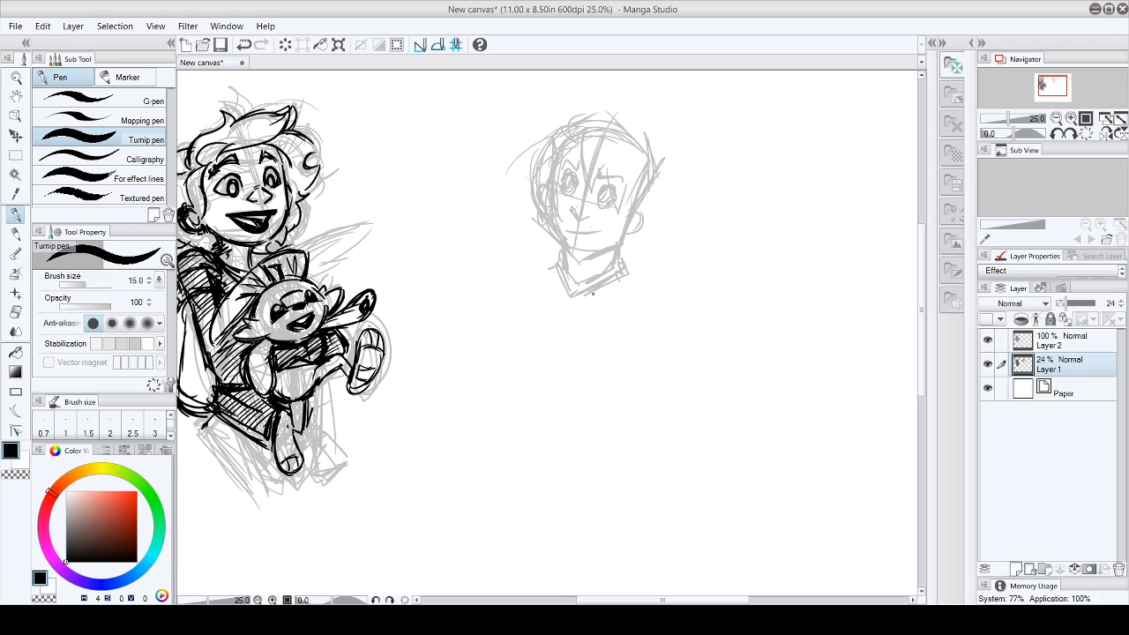
- Sketch the second character's shoulder line, V-shaped neckline and the sides of the torso
{"action": "left_click_drag", "start_coordinate": [552, 269], "coordinate": [520, 268]}
{"action": "mouse_move", "coordinate": [536, 254]}
{"action": "left_mouse_down"}
{"action": "mouse_move", "coordinate": [503, 261]}
{"action": "mouse_move", "coordinate": [551, 300]}
{"action": "left_mouse_up"}
{"action": "mouse_move", "coordinate": [508, 262]}
{"action": "left_mouse_down"}
{"action": "mouse_move", "coordinate": [552, 310]}
{"action": "mouse_move", "coordinate": [598, 319]}
{"action": "mouse_move", "coordinate": [655, 284]}
{"action": "mouse_move", "coordinate": [516, 352]}
{"action": "mouse_move", "coordinate": [513, 366]}
{"action": "mouse_move", "coordinate": [561, 371]}
{"action": "mouse_move", "coordinate": [609, 411]}
{"action": "left_mouse_up"}
{"action": "mouse_move", "coordinate": [663, 328]}
{"action": "left_mouse_down"}
{"action": "mouse_move", "coordinate": [615, 406]}
{"action": "mouse_move", "coordinate": [635, 406]}
{"action": "left_mouse_up"}
{"action": "mouse_move", "coordinate": [515, 405]}
{"action": "left_mouse_down"}
{"action": "mouse_move", "coordinate": [501, 326]}
{"action": "mouse_move", "coordinate": [528, 419]}
{"action": "left_mouse_up"}
{"action": "mouse_move", "coordinate": [532, 419]}
{"action": "left_mouse_down"}
{"action": "mouse_move", "coordinate": [568, 379]}
{"action": "mouse_move", "coordinate": [610, 426]}
{"action": "mouse_move", "coordinate": [667, 321]}
{"action": "left_mouse_up"}
{"action": "left_click_drag", "start_coordinate": [666, 321], "coordinate": [621, 443]}
{"action": "mouse_move", "coordinate": [621, 443]}
{"action": "left_mouse_down"}
{"action": "mouse_move", "coordinate": [654, 375]}
{"action": "mouse_move", "coordinate": [651, 321]}
{"action": "left_mouse_up"}
{"action": "left_click_drag", "start_coordinate": [650, 321], "coordinate": [650, 388]}
- Sketch the second character's waist and the forearms crossed over the chest
{"action": "left_click_drag", "start_coordinate": [533, 409], "coordinate": [501, 441]}
{"action": "mouse_move", "coordinate": [535, 379]}
{"action": "left_mouse_down"}
{"action": "mouse_move", "coordinate": [499, 453]}
{"action": "mouse_move", "coordinate": [596, 494]}
{"action": "left_mouse_up"}
{"action": "left_click_drag", "start_coordinate": [529, 460], "coordinate": [626, 500]}
{"action": "left_click_drag", "start_coordinate": [632, 415], "coordinate": [624, 483]}
{"action": "left_click_drag", "start_coordinate": [504, 357], "coordinate": [472, 402]}
{"action": "mouse_move", "coordinate": [519, 354]}
{"action": "left_mouse_down"}
{"action": "mouse_move", "coordinate": [474, 411]}
{"action": "mouse_move", "coordinate": [518, 361]}
{"action": "mouse_move", "coordinate": [494, 361]}
{"action": "mouse_move", "coordinate": [457, 408]}
{"action": "mouse_move", "coordinate": [514, 367]}
{"action": "mouse_move", "coordinate": [586, 395]}
{"action": "left_mouse_up"}
{"action": "left_click_drag", "start_coordinate": [487, 428], "coordinate": [593, 400]}
{"action": "left_click_drag", "start_coordinate": [511, 375], "coordinate": [608, 411]}
{"action": "left_click_drag", "start_coordinate": [533, 383], "coordinate": [621, 440]}
{"action": "left_click_drag", "start_coordinate": [558, 401], "coordinate": [639, 453]}
{"action": "mouse_move", "coordinate": [505, 376]}
{"action": "left_mouse_down"}
{"action": "mouse_move", "coordinate": [569, 369]}
{"action": "mouse_move", "coordinate": [627, 456]}
{"action": "left_mouse_up"}
{"action": "mouse_move", "coordinate": [535, 383]}
{"action": "left_mouse_down"}
{"action": "mouse_move", "coordinate": [601, 439]}
{"action": "mouse_move", "coordinate": [635, 387]}
{"action": "mouse_move", "coordinate": [667, 432]}
{"action": "left_mouse_up"}
{"action": "left_click_drag", "start_coordinate": [571, 376], "coordinate": [632, 411]}
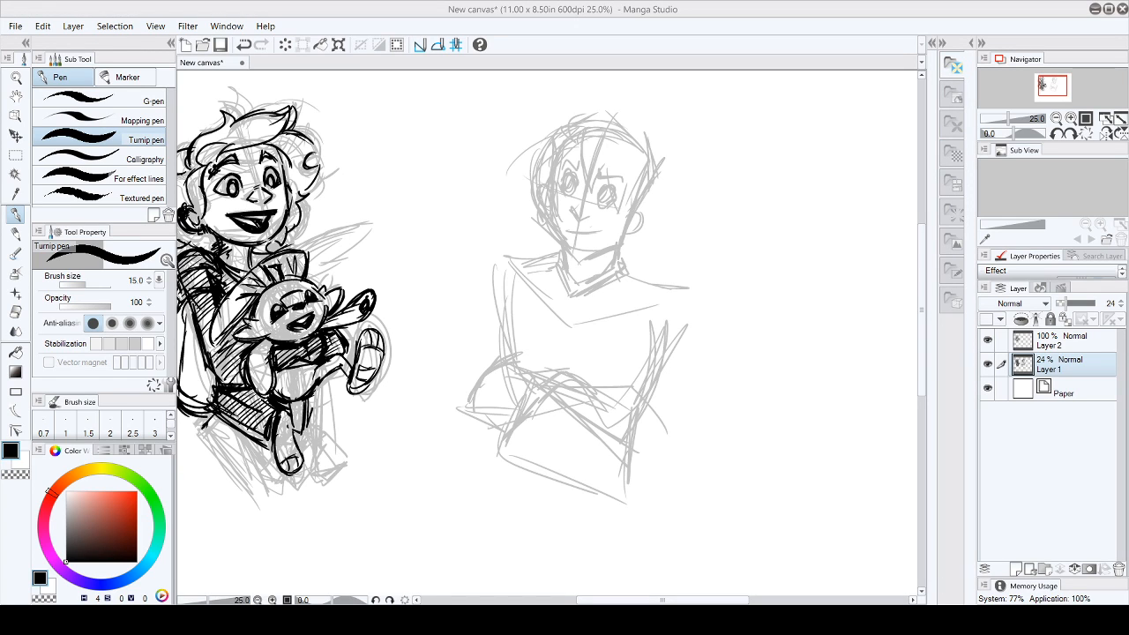
- Complete the second character's crossed-arm pose with rounded shoulders, upper arms and elbows on both sides
{"action": "left_click_drag", "start_coordinate": [593, 393], "coordinate": [661, 438]}
{"action": "left_click_drag", "start_coordinate": [624, 452], "coordinate": [678, 448]}
{"action": "mouse_move", "coordinate": [623, 271]}
{"action": "left_mouse_down"}
{"action": "mouse_move", "coordinate": [687, 273]}
{"action": "mouse_move", "coordinate": [654, 327]}
{"action": "mouse_move", "coordinate": [676, 353]}
{"action": "left_mouse_up"}
{"action": "left_click_drag", "start_coordinate": [653, 332], "coordinate": [638, 388]}
{"action": "left_click_drag", "start_coordinate": [671, 306], "coordinate": [650, 360]}
{"action": "left_click_drag", "start_coordinate": [686, 276], "coordinate": [685, 361]}
{"action": "left_click_drag", "start_coordinate": [687, 359], "coordinate": [675, 448]}
{"action": "mouse_move", "coordinate": [499, 291]}
{"action": "left_mouse_down"}
{"action": "mouse_move", "coordinate": [519, 262]}
{"action": "mouse_move", "coordinate": [505, 307]}
{"action": "left_mouse_up"}
{"action": "left_click_drag", "start_coordinate": [501, 321], "coordinate": [467, 395]}
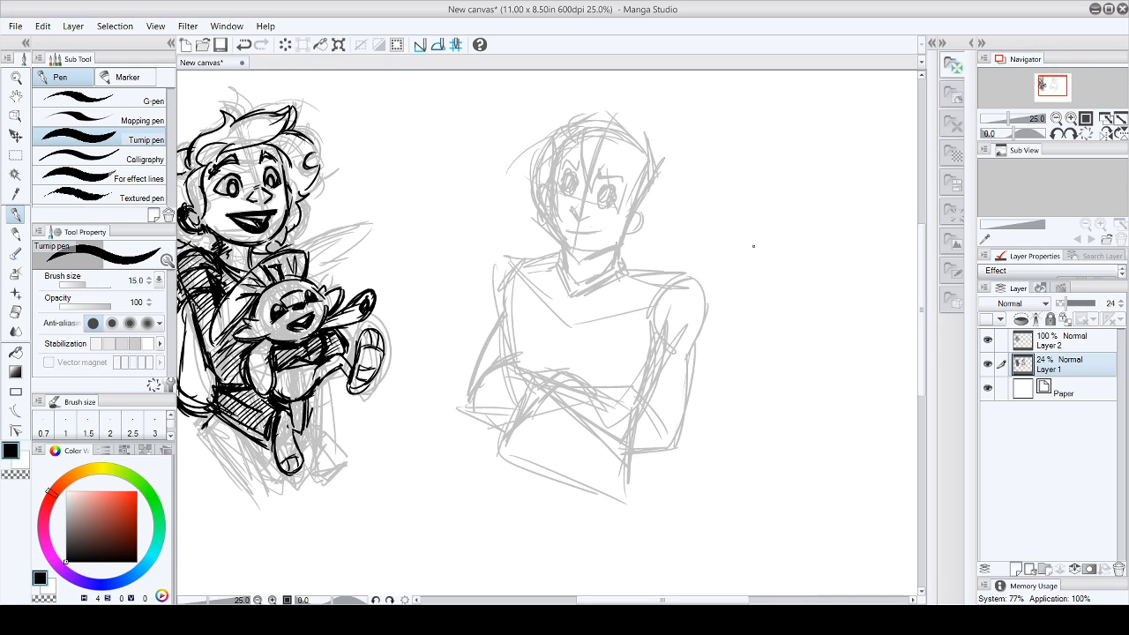
- Sketch a small creature's head above the second character's shoulder, with its limbs resting on the shoulder and chest
{"action": "mouse_move", "coordinate": [669, 212]}
{"action": "left_mouse_down"}
{"action": "mouse_move", "coordinate": [653, 244]}
{"action": "mouse_move", "coordinate": [670, 201]}
{"action": "mouse_move", "coordinate": [656, 268]}
{"action": "mouse_move", "coordinate": [655, 235]}
{"action": "mouse_move", "coordinate": [697, 261]}
{"action": "mouse_move", "coordinate": [657, 264]}
{"action": "mouse_move", "coordinate": [679, 196]}
{"action": "mouse_move", "coordinate": [714, 198]}
{"action": "mouse_move", "coordinate": [730, 231]}
{"action": "mouse_move", "coordinate": [701, 231]}
{"action": "mouse_move", "coordinate": [717, 235]}
{"action": "mouse_move", "coordinate": [706, 248]}
{"action": "mouse_move", "coordinate": [665, 231]}
{"action": "left_mouse_up"}
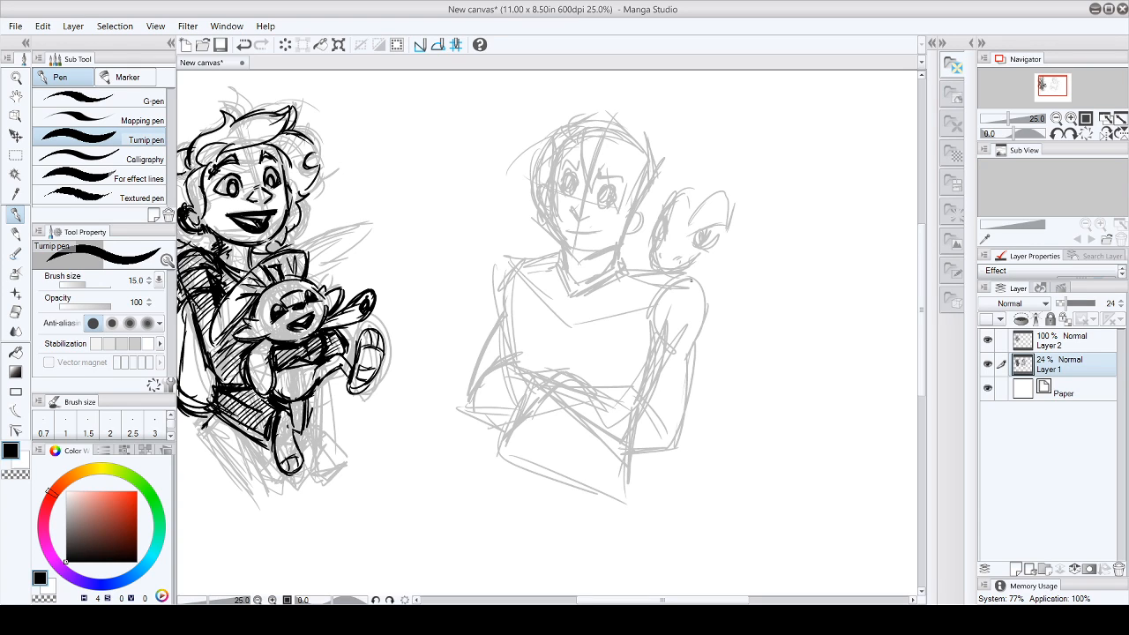
{"action": "mouse_move", "coordinate": [653, 263]}
{"action": "left_mouse_down"}
{"action": "mouse_move", "coordinate": [611, 294]}
{"action": "mouse_move", "coordinate": [621, 276]}
{"action": "left_mouse_up"}
{"action": "left_click_drag", "start_coordinate": [703, 301], "coordinate": [680, 325]}
{"action": "mouse_move", "coordinate": [699, 257]}
{"action": "left_mouse_down"}
{"action": "mouse_move", "coordinate": [726, 258]}
{"action": "mouse_move", "coordinate": [684, 276]}
{"action": "left_mouse_up"}
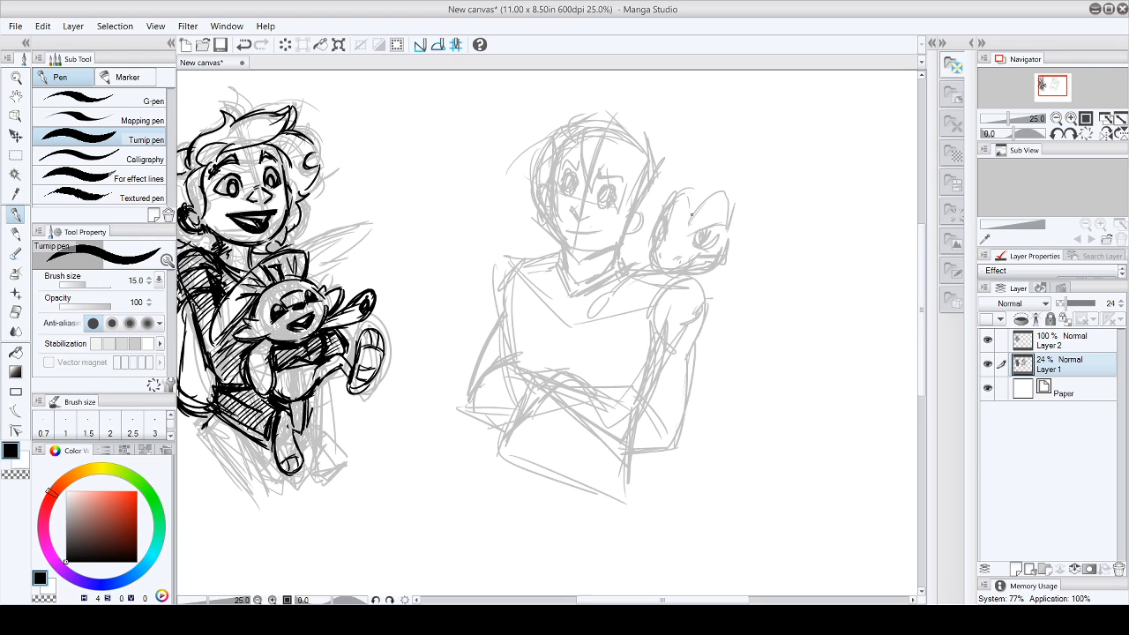
- Sketch the shoulder creature's pointed head crests and the curve of its back behind the character's ear
{"action": "left_click_drag", "start_coordinate": [686, 223], "coordinate": [715, 190]}
{"action": "mouse_move", "coordinate": [687, 218]}
{"action": "left_mouse_down"}
{"action": "mouse_move", "coordinate": [724, 185]}
{"action": "mouse_move", "coordinate": [728, 198]}
{"action": "left_mouse_up"}
{"action": "left_click_drag", "start_coordinate": [668, 205], "coordinate": [688, 181]}
{"action": "mouse_move", "coordinate": [688, 186]}
{"action": "left_mouse_down"}
{"action": "mouse_move", "coordinate": [696, 204]}
{"action": "mouse_move", "coordinate": [696, 194]}
{"action": "left_mouse_up"}
{"action": "left_click_drag", "start_coordinate": [683, 177], "coordinate": [694, 191]}
{"action": "left_click_drag", "start_coordinate": [638, 212], "coordinate": [663, 197]}
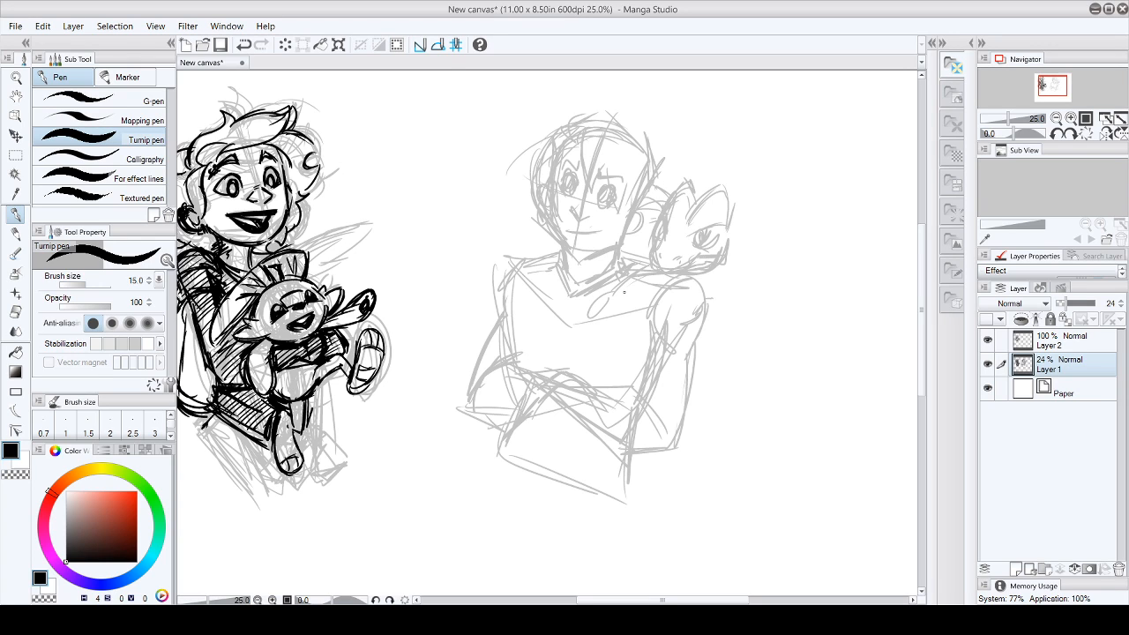
- Sketch a curled tail for the creature extending out behind the opposite side of the second character's head
{"action": "mouse_move", "coordinate": [475, 267]}
{"action": "left_mouse_down"}
{"action": "mouse_move", "coordinate": [454, 218]}
{"action": "mouse_move", "coordinate": [491, 228]}
{"action": "mouse_move", "coordinate": [490, 208]}
{"action": "left_mouse_up"}
{"action": "mouse_move", "coordinate": [551, 256]}
{"action": "left_mouse_down"}
{"action": "mouse_move", "coordinate": [454, 211]}
{"action": "mouse_move", "coordinate": [485, 220]}
{"action": "mouse_move", "coordinate": [474, 236]}
{"action": "mouse_move", "coordinate": [535, 218]}
{"action": "left_mouse_up"}
{"action": "mouse_move", "coordinate": [475, 242]}
{"action": "left_mouse_down"}
{"action": "mouse_move", "coordinate": [530, 225]}
{"action": "mouse_move", "coordinate": [481, 237]}
{"action": "left_mouse_up"}
{"action": "mouse_move", "coordinate": [478, 209]}
{"action": "left_mouse_down"}
{"action": "mouse_move", "coordinate": [456, 221]}
{"action": "mouse_move", "coordinate": [488, 234]}
{"action": "left_mouse_up"}
{"action": "mouse_move", "coordinate": [490, 210]}
{"action": "left_mouse_down"}
{"action": "mouse_move", "coordinate": [452, 238]}
{"action": "mouse_move", "coordinate": [533, 219]}
{"action": "left_mouse_up"}
{"action": "mouse_move", "coordinate": [495, 274]}
{"action": "left_mouse_down"}
{"action": "mouse_move", "coordinate": [548, 235]}
{"action": "mouse_move", "coordinate": [496, 214]}
{"action": "left_mouse_up"}
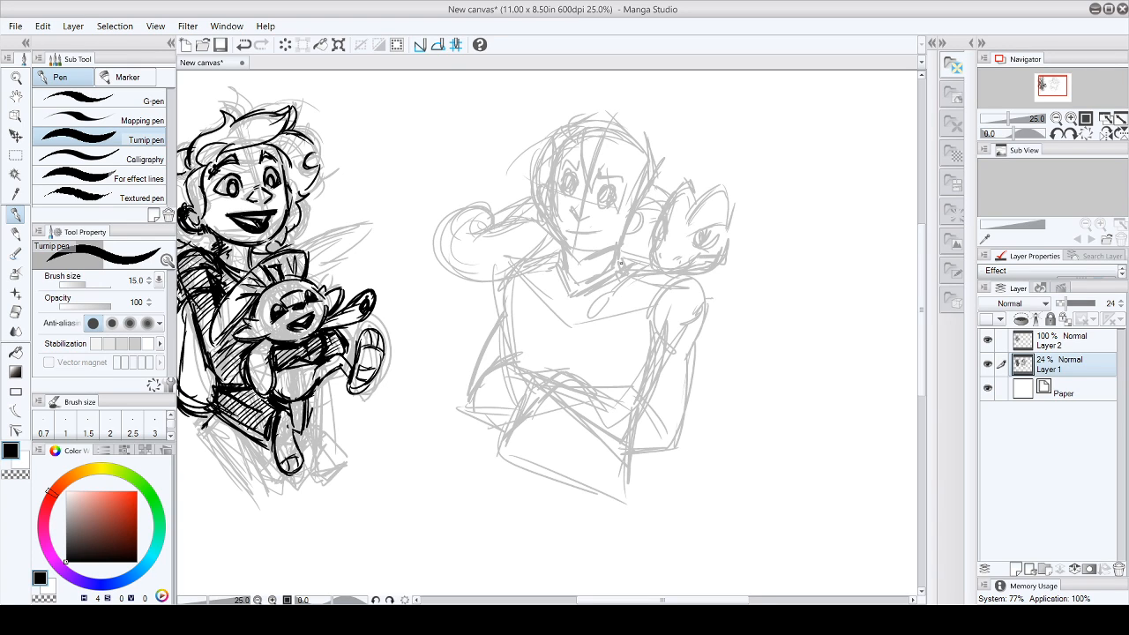
- Sketch the creature's underside along the shoulder line and a pointed shape at the shoulder's outer end
{"action": "mouse_move", "coordinate": [626, 255]}
{"action": "left_mouse_down"}
{"action": "mouse_move", "coordinate": [703, 300]}
{"action": "mouse_move", "coordinate": [702, 287]}
{"action": "left_mouse_up"}
{"action": "mouse_move", "coordinate": [706, 286]}
{"action": "left_mouse_down"}
{"action": "mouse_move", "coordinate": [702, 320]}
{"action": "mouse_move", "coordinate": [702, 278]}
{"action": "mouse_move", "coordinate": [746, 268]}
{"action": "left_mouse_up"}
{"action": "mouse_move", "coordinate": [723, 284]}
{"action": "left_mouse_down"}
{"action": "mouse_move", "coordinate": [709, 286]}
{"action": "mouse_move", "coordinate": [734, 271]}
{"action": "left_mouse_up"}
{"action": "left_click_drag", "start_coordinate": [716, 295], "coordinate": [736, 289]}
{"action": "left_click_drag", "start_coordinate": [729, 237], "coordinate": [749, 286]}
{"action": "mouse_move", "coordinate": [727, 259]}
{"action": "left_mouse_down"}
{"action": "mouse_move", "coordinate": [751, 288]}
{"action": "mouse_move", "coordinate": [664, 315]}
{"action": "mouse_move", "coordinate": [734, 277]}
{"action": "left_mouse_up"}
{"action": "left_click_drag", "start_coordinate": [750, 287], "coordinate": [718, 295]}
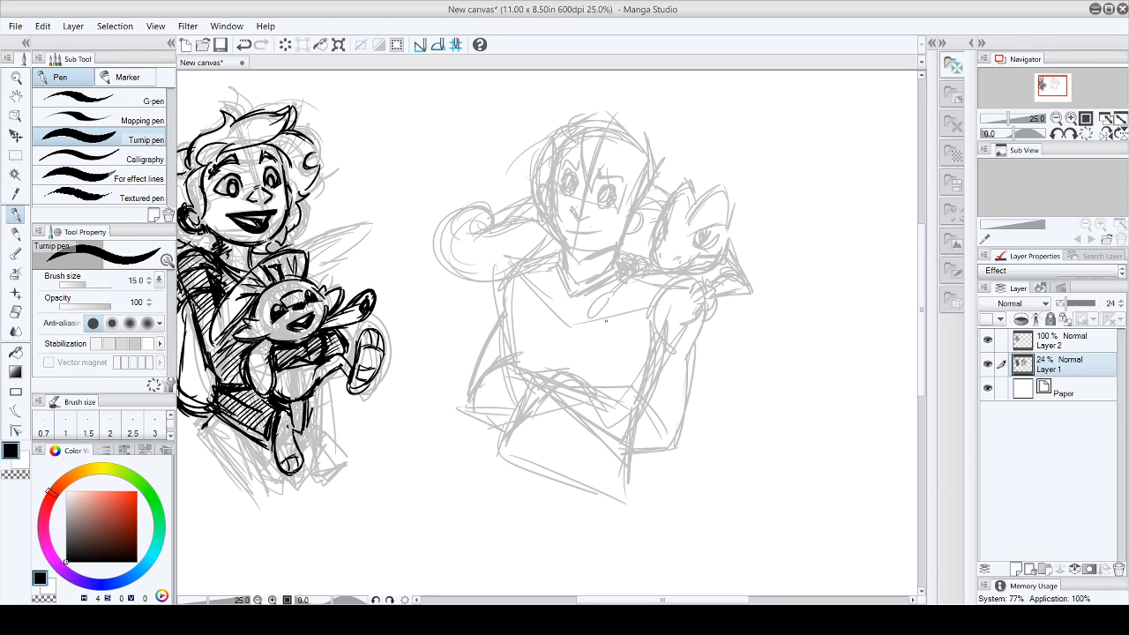
- Refine the curled tail's outline and its connection behind the second character's head
{"action": "mouse_move", "coordinate": [627, 253]}
{"action": "left_mouse_down"}
{"action": "mouse_move", "coordinate": [637, 238]}
{"action": "mouse_move", "coordinate": [644, 245]}
{"action": "mouse_move", "coordinate": [656, 212]}
{"action": "left_mouse_up"}
{"action": "mouse_move", "coordinate": [458, 230]}
{"action": "left_mouse_down"}
{"action": "mouse_move", "coordinate": [480, 210]}
{"action": "mouse_move", "coordinate": [504, 240]}
{"action": "left_mouse_up"}
{"action": "left_click_drag", "start_coordinate": [464, 277], "coordinate": [512, 268]}
{"action": "mouse_move", "coordinate": [538, 256]}
{"action": "left_mouse_down"}
{"action": "mouse_move", "coordinate": [552, 246]}
{"action": "mouse_move", "coordinate": [532, 205]}
{"action": "left_mouse_up"}
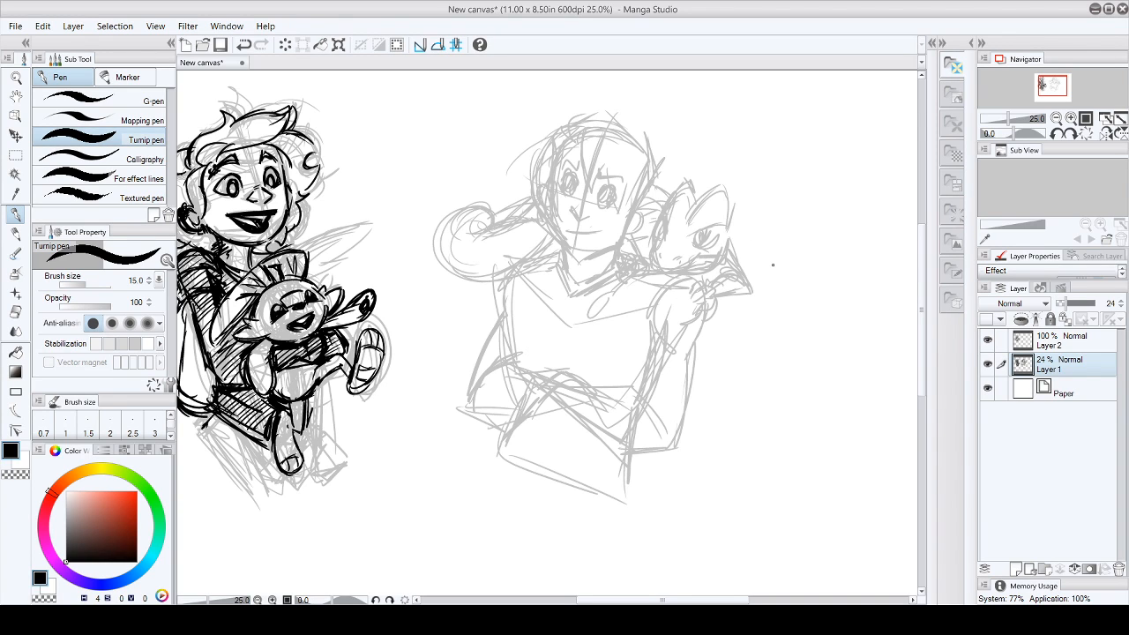
- Darken the creature's eye and erase the curled tail sketched beside the second character's head
{"action": "left_click_drag", "start_coordinate": [690, 238], "coordinate": [717, 236]}
{"action": "key", "text": "e"}
{"action": "mouse_move", "coordinate": [449, 222]}
{"action": "left_mouse_down"}
{"action": "mouse_move", "coordinate": [467, 228]}
{"action": "mouse_move", "coordinate": [452, 262]}
{"action": "mouse_move", "coordinate": [508, 231]}
{"action": "mouse_move", "coordinate": [495, 196]}
{"action": "left_mouse_up"}
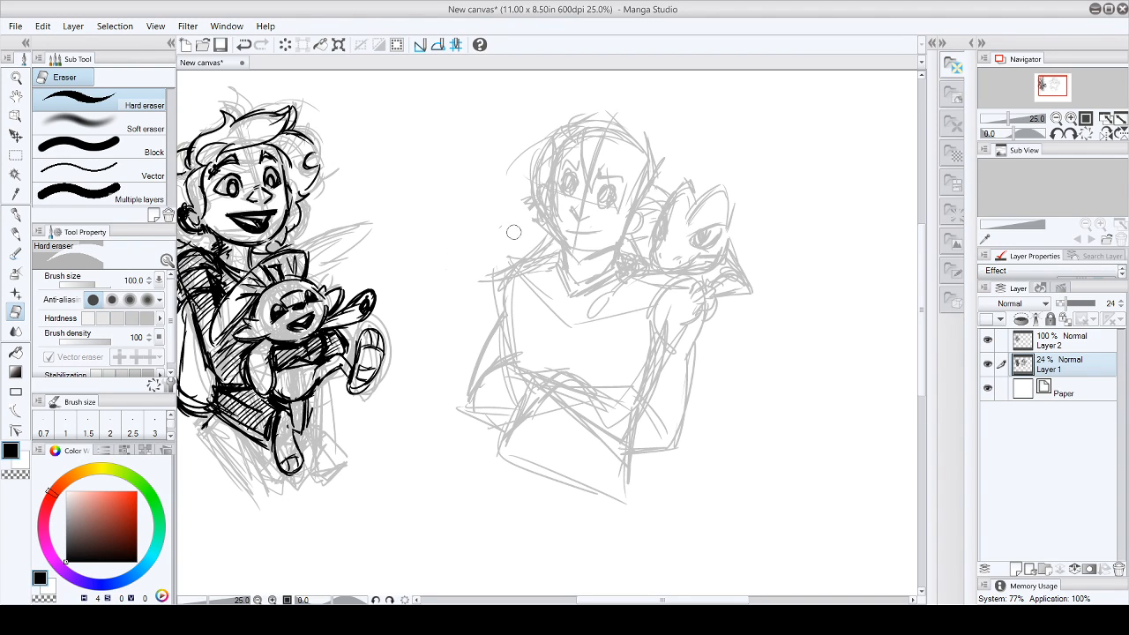
{"action": "mouse_move", "coordinate": [531, 252]}
{"action": "left_mouse_down"}
{"action": "mouse_move", "coordinate": [478, 264]}
{"action": "mouse_move", "coordinate": [502, 225]}
{"action": "left_mouse_up"}
{"action": "left_click_drag", "start_coordinate": [662, 192], "coordinate": [653, 207]}
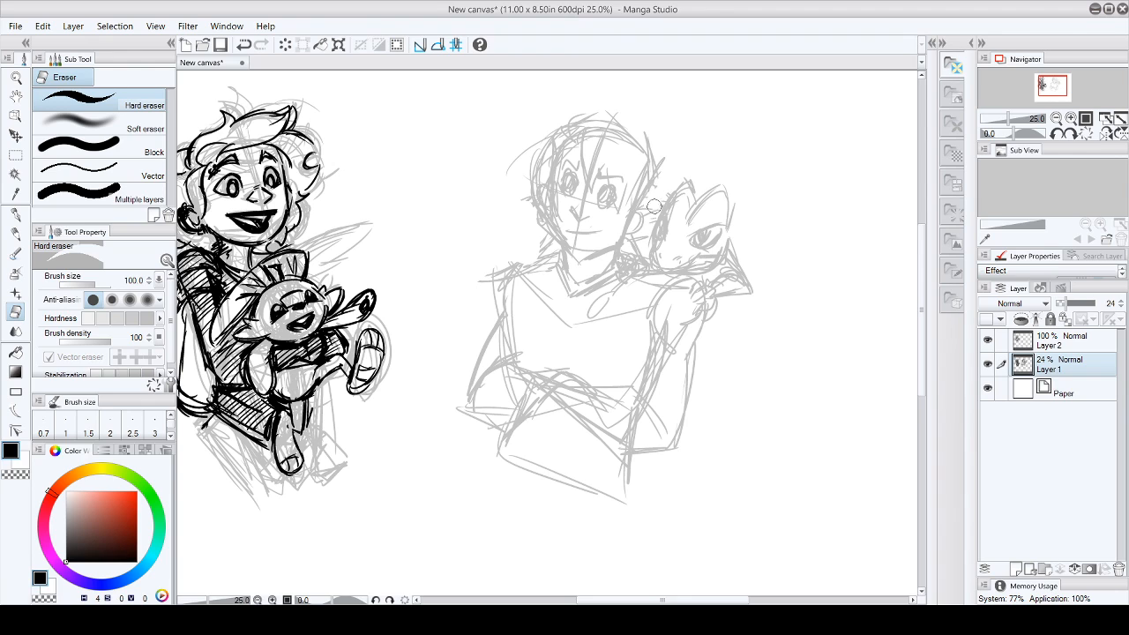
- Sketch short strokes around the second character's neck and behind the ear with the Turnip pen
{"action": "left_click", "coordinate": [15, 213]}
{"action": "left_click_drag", "start_coordinate": [648, 236], "coordinate": [651, 226]}
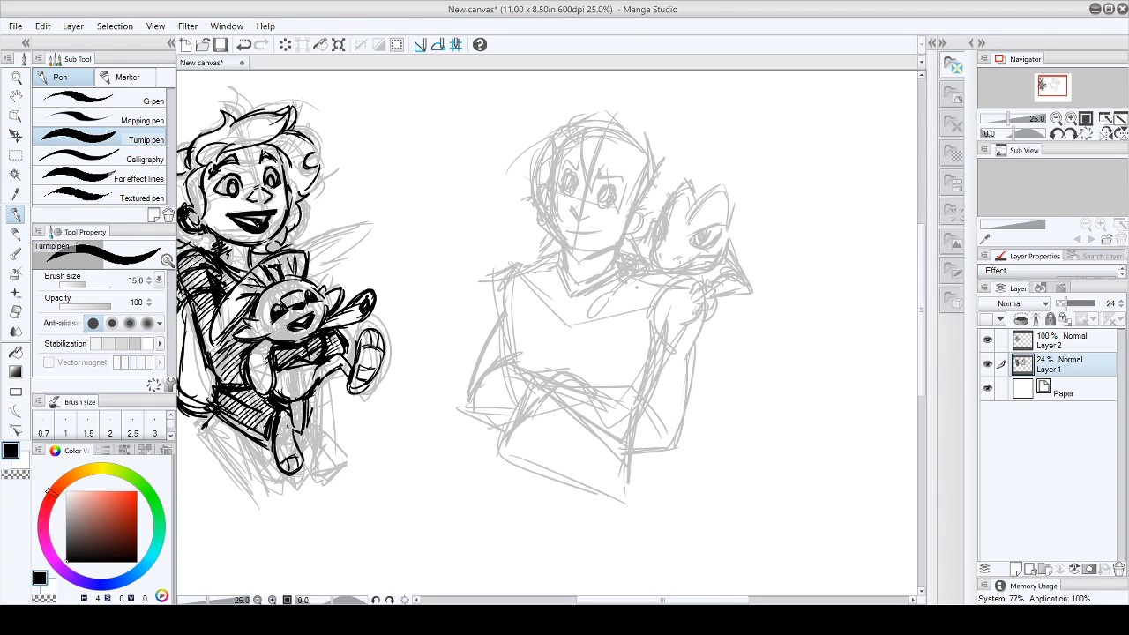
{"action": "left_click_drag", "start_coordinate": [559, 255], "coordinate": [555, 274]}
{"action": "left_click_drag", "start_coordinate": [653, 227], "coordinate": [626, 238]}
{"action": "left_click_drag", "start_coordinate": [632, 244], "coordinate": [623, 249]}
- Extend the pointed shape at the shoulder's outer end and reinforce the shoulder line beneath the creature
{"action": "mouse_move", "coordinate": [743, 268]}
{"action": "left_mouse_down"}
{"action": "mouse_move", "coordinate": [767, 294]}
{"action": "mouse_move", "coordinate": [711, 294]}
{"action": "mouse_move", "coordinate": [758, 280]}
{"action": "left_mouse_up"}
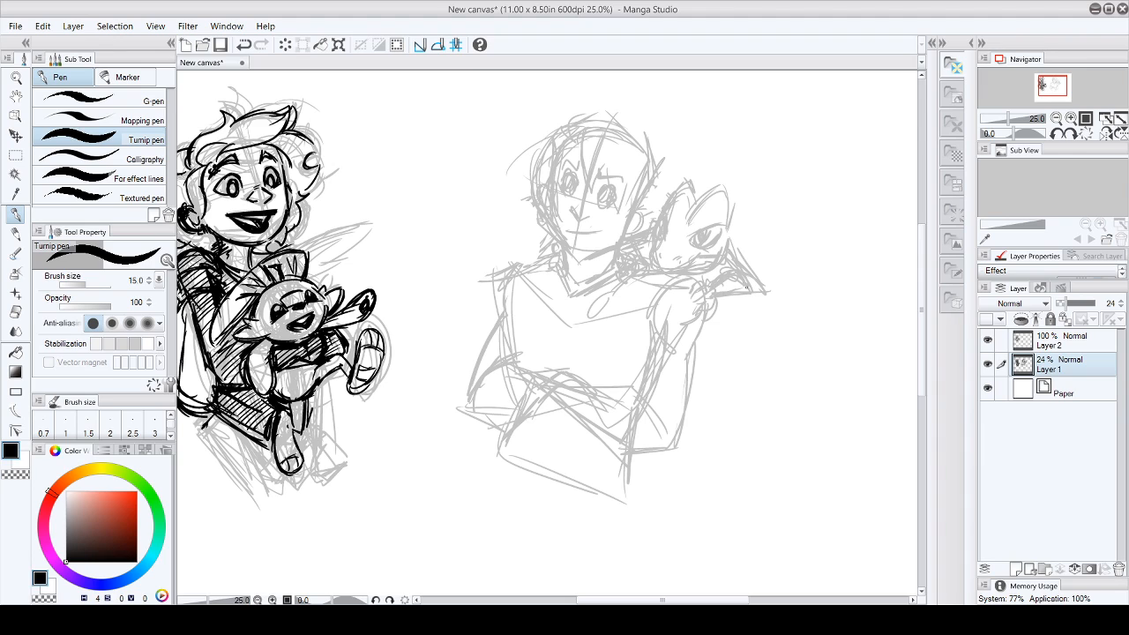
{"action": "left_click_drag", "start_coordinate": [652, 276], "coordinate": [639, 288]}
{"action": "left_click_drag", "start_coordinate": [654, 273], "coordinate": [703, 301]}
{"action": "mouse_move", "coordinate": [719, 266]}
{"action": "left_mouse_down"}
{"action": "mouse_move", "coordinate": [710, 281]}
{"action": "mouse_move", "coordinate": [722, 292]}
{"action": "left_mouse_up"}
{"action": "left_click_drag", "start_coordinate": [647, 284], "coordinate": [704, 310]}
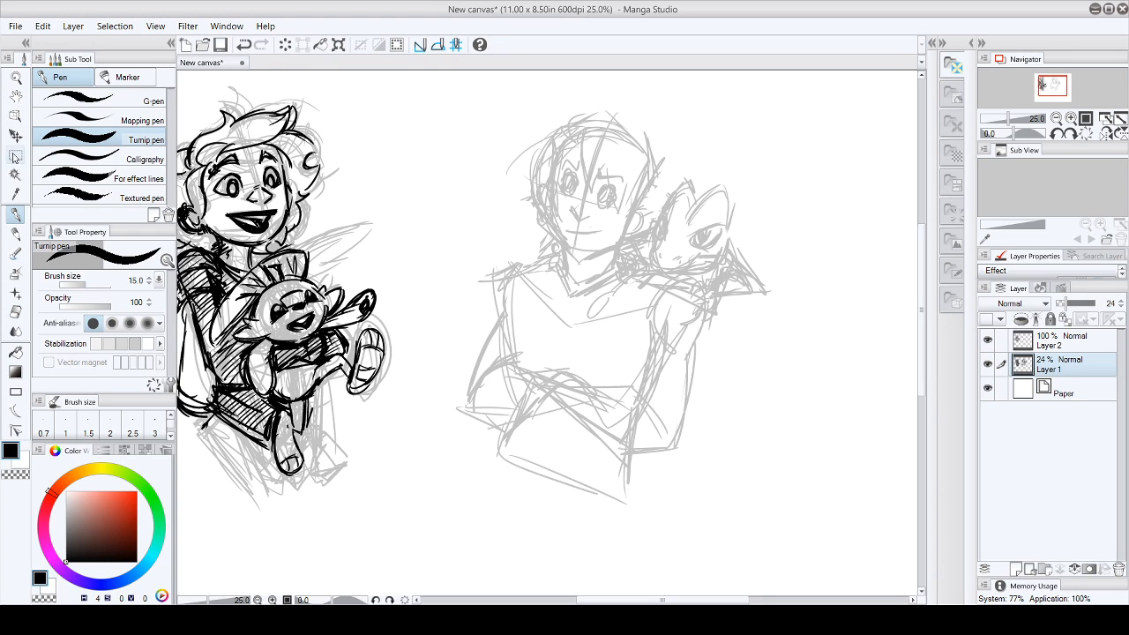
- Lasso the creature's head sketch, move it higher above the shoulder, and clear the selection
{"action": "left_click", "coordinate": [16, 155]}
{"action": "left_click", "coordinate": [62, 134]}
{"action": "mouse_move", "coordinate": [746, 177]}
{"action": "left_mouse_down"}
{"action": "mouse_move", "coordinate": [678, 160]}
{"action": "mouse_move", "coordinate": [651, 258]}
{"action": "mouse_move", "coordinate": [665, 270]}
{"action": "mouse_move", "coordinate": [718, 267]}
{"action": "mouse_move", "coordinate": [787, 206]}
{"action": "left_mouse_up"}
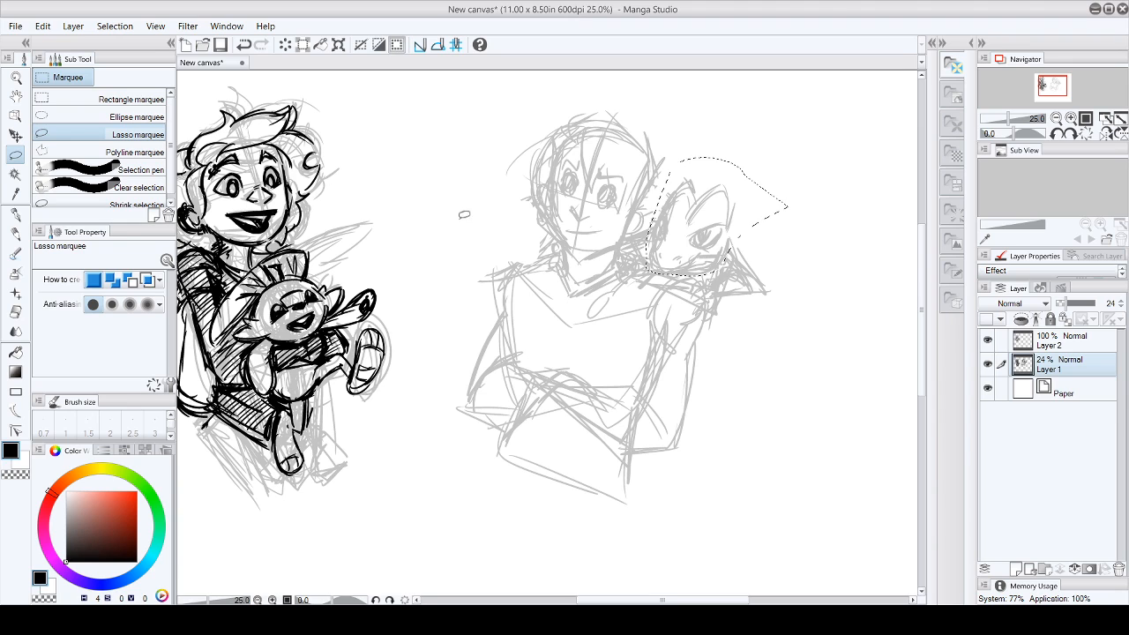
{"action": "left_click", "coordinate": [15, 135]}
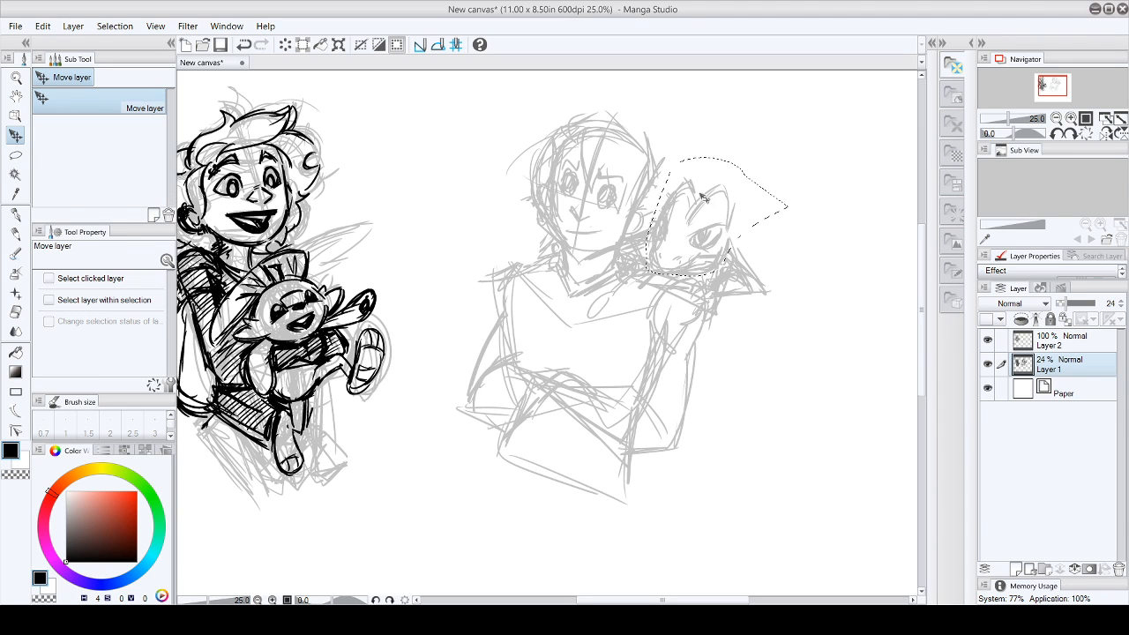
{"action": "left_click_drag", "start_coordinate": [705, 201], "coordinate": [715, 128]}
{"action": "left_click_drag", "start_coordinate": [922, 256], "coordinate": [922, 233]}
{"action": "mouse_move", "coordinate": [692, 265]}
{"action": "left_mouse_down"}
{"action": "mouse_move", "coordinate": [695, 230]}
{"action": "mouse_move", "coordinate": [684, 220]}
{"action": "mouse_move", "coordinate": [693, 252]}
{"action": "left_mouse_up"}
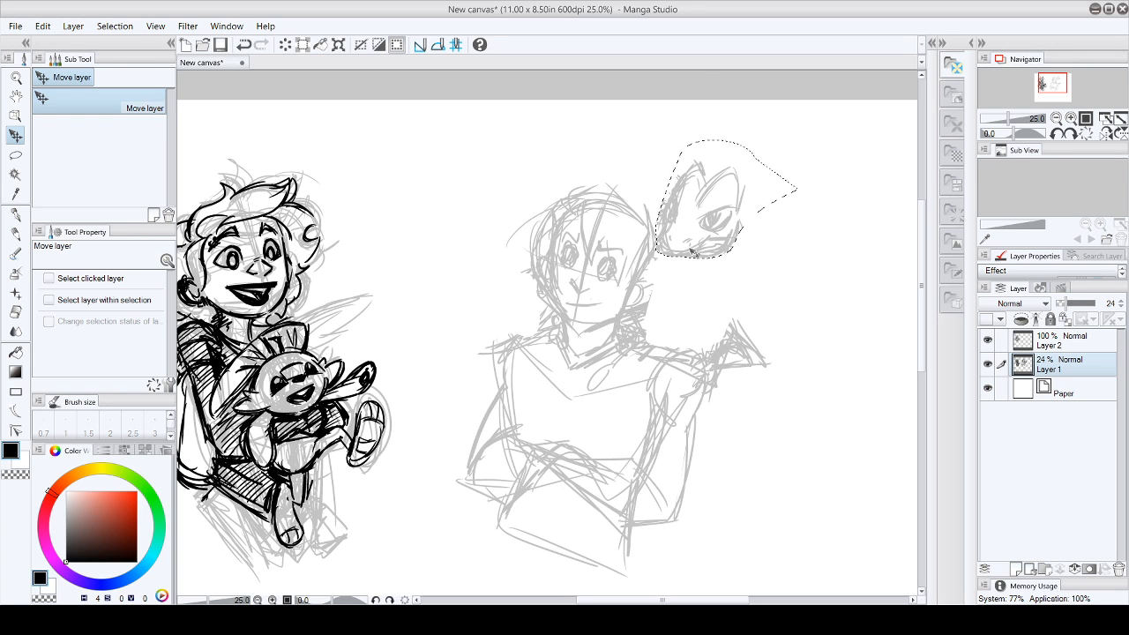
{"action": "left_click", "coordinate": [15, 155]}
{"action": "left_click", "coordinate": [63, 106]}
{"action": "left_click", "coordinate": [191, 89]}
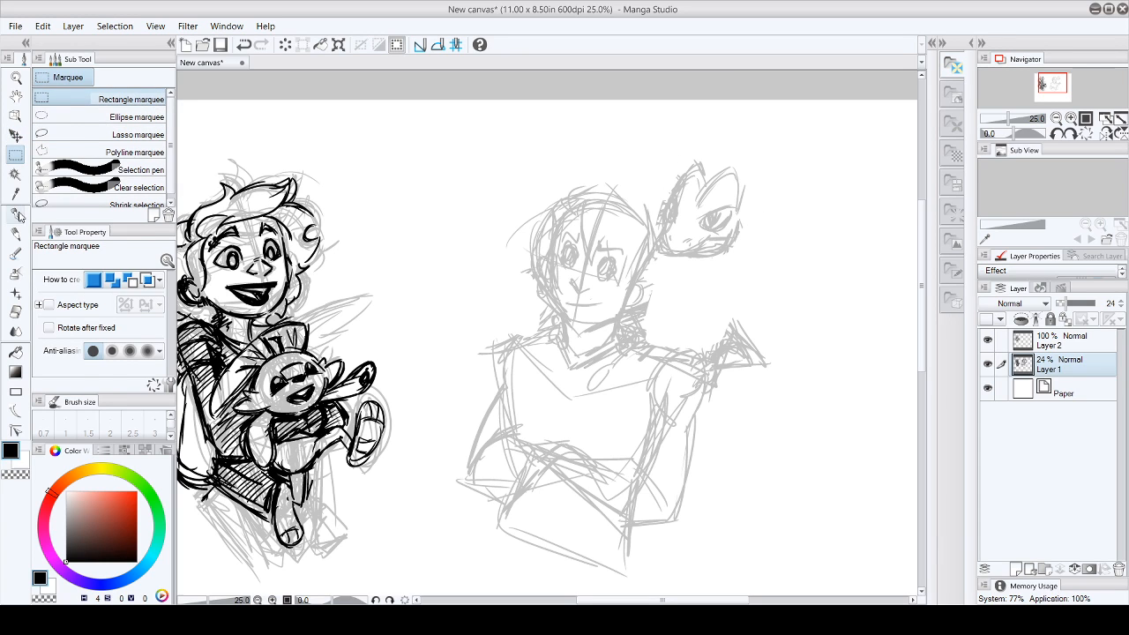
- Sketch the creature's neck and chest line below the raised head, with small fingers resting on the character's hair
{"action": "left_click", "coordinate": [16, 214]}
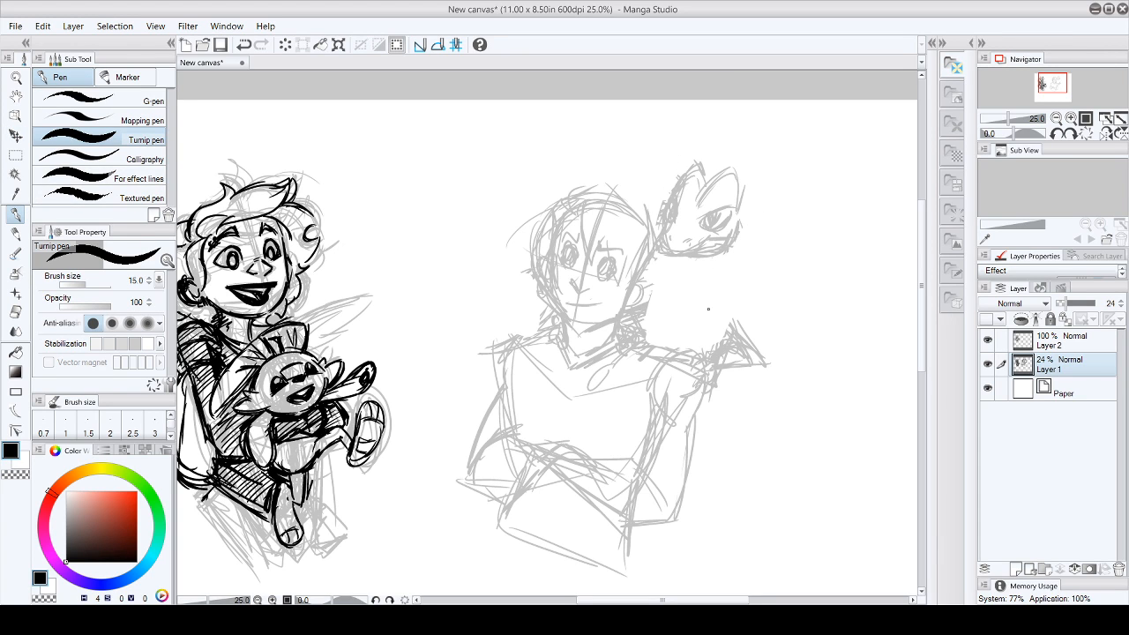
{"action": "mouse_move", "coordinate": [723, 315]}
{"action": "left_mouse_down"}
{"action": "mouse_move", "coordinate": [732, 308]}
{"action": "mouse_move", "coordinate": [741, 335]}
{"action": "left_mouse_up"}
{"action": "left_click_drag", "start_coordinate": [711, 258], "coordinate": [708, 298]}
{"action": "left_click_drag", "start_coordinate": [612, 185], "coordinate": [637, 212]}
{"action": "left_click_drag", "start_coordinate": [713, 263], "coordinate": [703, 306]}
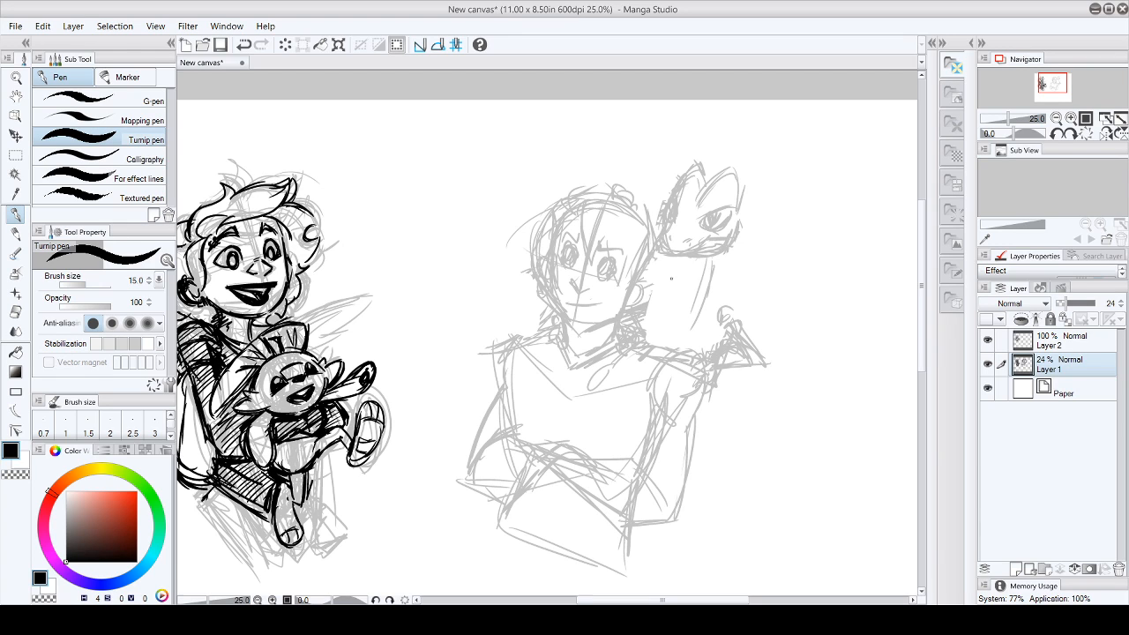
- Sketch the creature's torso and its hind leg draped over the second character's shoulder and chest
{"action": "mouse_move", "coordinate": [709, 265]}
{"action": "left_mouse_down"}
{"action": "mouse_move", "coordinate": [655, 349]}
{"action": "mouse_move", "coordinate": [596, 337]}
{"action": "mouse_move", "coordinate": [591, 347]}
{"action": "left_mouse_up"}
{"action": "left_click_drag", "start_coordinate": [675, 336], "coordinate": [655, 345]}
{"action": "mouse_move", "coordinate": [671, 340]}
{"action": "left_mouse_down"}
{"action": "mouse_move", "coordinate": [645, 355]}
{"action": "mouse_move", "coordinate": [656, 399]}
{"action": "left_mouse_up"}
{"action": "left_click_drag", "start_coordinate": [654, 389], "coordinate": [646, 407]}
{"action": "left_click_drag", "start_coordinate": [680, 370], "coordinate": [667, 391]}
{"action": "left_click_drag", "start_coordinate": [653, 393], "coordinate": [647, 409]}
{"action": "mouse_move", "coordinate": [661, 418]}
{"action": "left_mouse_down"}
{"action": "mouse_move", "coordinate": [657, 436]}
{"action": "mouse_move", "coordinate": [630, 427]}
{"action": "mouse_move", "coordinate": [659, 451]}
{"action": "left_mouse_up"}
{"action": "left_click_drag", "start_coordinate": [676, 378], "coordinate": [688, 431]}
{"action": "left_click_drag", "start_coordinate": [573, 368], "coordinate": [564, 409]}
{"action": "mouse_move", "coordinate": [556, 401]}
{"action": "left_mouse_down"}
{"action": "mouse_move", "coordinate": [575, 423]}
{"action": "mouse_move", "coordinate": [626, 388]}
{"action": "left_mouse_up"}
{"action": "left_click_drag", "start_coordinate": [639, 356], "coordinate": [630, 392]}
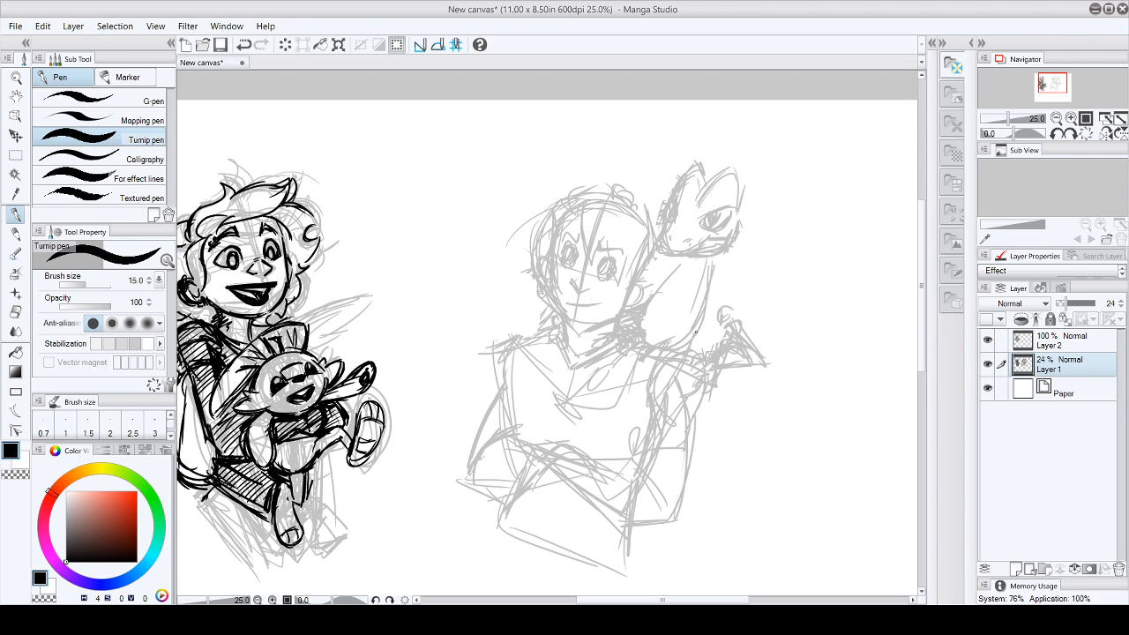
- Sketch a large curled tail for the creature beyond the character's shoulder
{"action": "mouse_move", "coordinate": [765, 349]}
{"action": "left_mouse_down"}
{"action": "mouse_move", "coordinate": [740, 308]}
{"action": "mouse_move", "coordinate": [805, 310]}
{"action": "left_mouse_up"}
{"action": "left_click_drag", "start_coordinate": [797, 310], "coordinate": [792, 314]}
{"action": "mouse_move", "coordinate": [719, 315]}
{"action": "left_mouse_down"}
{"action": "mouse_move", "coordinate": [733, 309]}
{"action": "mouse_move", "coordinate": [765, 333]}
{"action": "left_mouse_up"}
{"action": "mouse_move", "coordinate": [732, 298]}
{"action": "left_mouse_down"}
{"action": "mouse_move", "coordinate": [753, 267]}
{"action": "mouse_move", "coordinate": [729, 269]}
{"action": "mouse_move", "coordinate": [706, 312]}
{"action": "mouse_move", "coordinate": [764, 325]}
{"action": "left_mouse_up"}
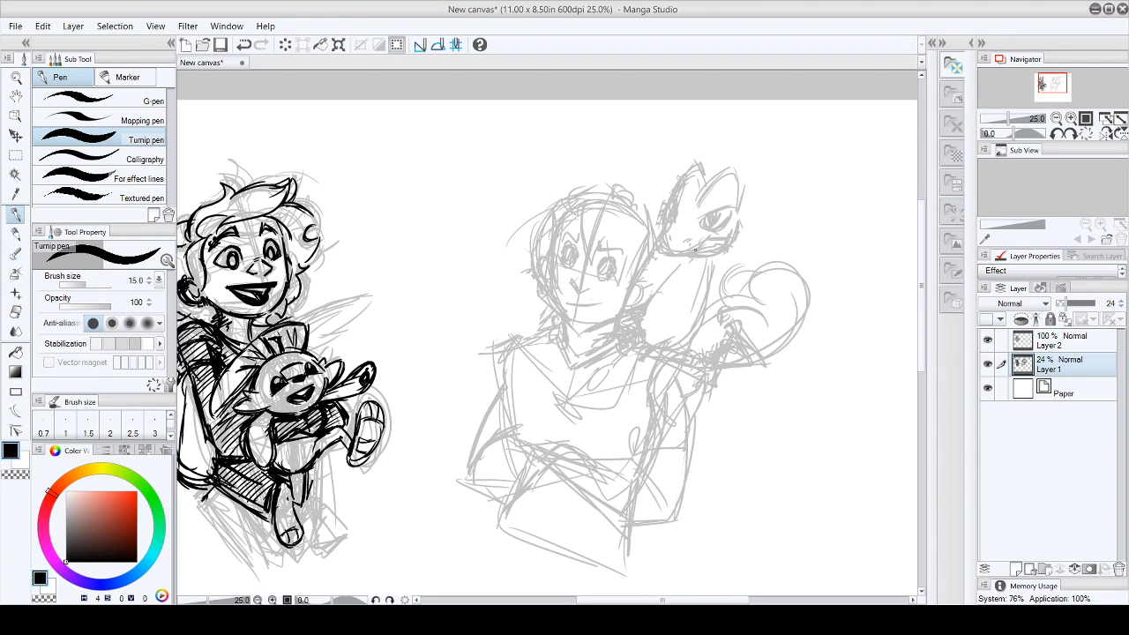
- Refine the outline of the creature's head and crests and round out its torso
{"action": "left_click_drag", "start_coordinate": [666, 236], "coordinate": [669, 245]}
{"action": "mouse_move", "coordinate": [704, 246]}
{"action": "left_mouse_down"}
{"action": "mouse_move", "coordinate": [738, 234]}
{"action": "mouse_move", "coordinate": [739, 180]}
{"action": "left_mouse_up"}
{"action": "mouse_move", "coordinate": [741, 224]}
{"action": "left_mouse_down"}
{"action": "mouse_move", "coordinate": [727, 167]}
{"action": "mouse_move", "coordinate": [744, 231]}
{"action": "mouse_move", "coordinate": [705, 260]}
{"action": "left_mouse_up"}
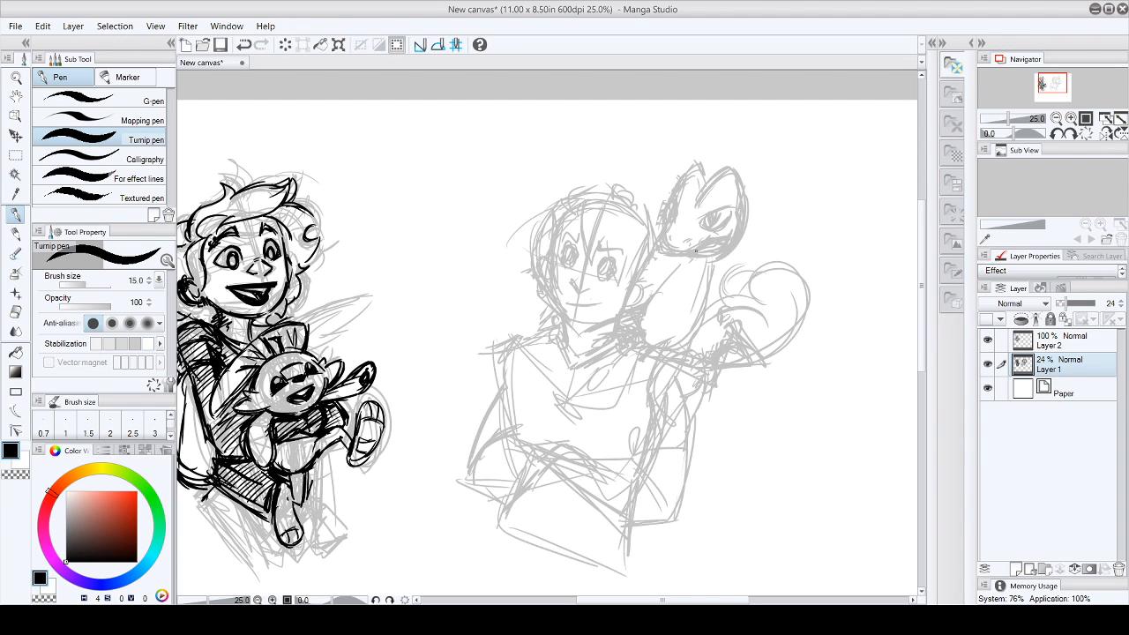
{"action": "left_click_drag", "start_coordinate": [682, 176], "coordinate": [696, 164]}
{"action": "left_click_drag", "start_coordinate": [672, 227], "coordinate": [686, 257]}
{"action": "mouse_move", "coordinate": [675, 259]}
{"action": "left_mouse_down"}
{"action": "mouse_move", "coordinate": [728, 244]}
{"action": "mouse_move", "coordinate": [670, 287]}
{"action": "mouse_move", "coordinate": [651, 334]}
{"action": "mouse_move", "coordinate": [673, 329]}
{"action": "mouse_move", "coordinate": [704, 265]}
{"action": "mouse_move", "coordinate": [705, 326]}
{"action": "mouse_move", "coordinate": [652, 319]}
{"action": "mouse_move", "coordinate": [716, 264]}
{"action": "mouse_move", "coordinate": [652, 321]}
{"action": "mouse_move", "coordinate": [666, 329]}
{"action": "left_mouse_up"}
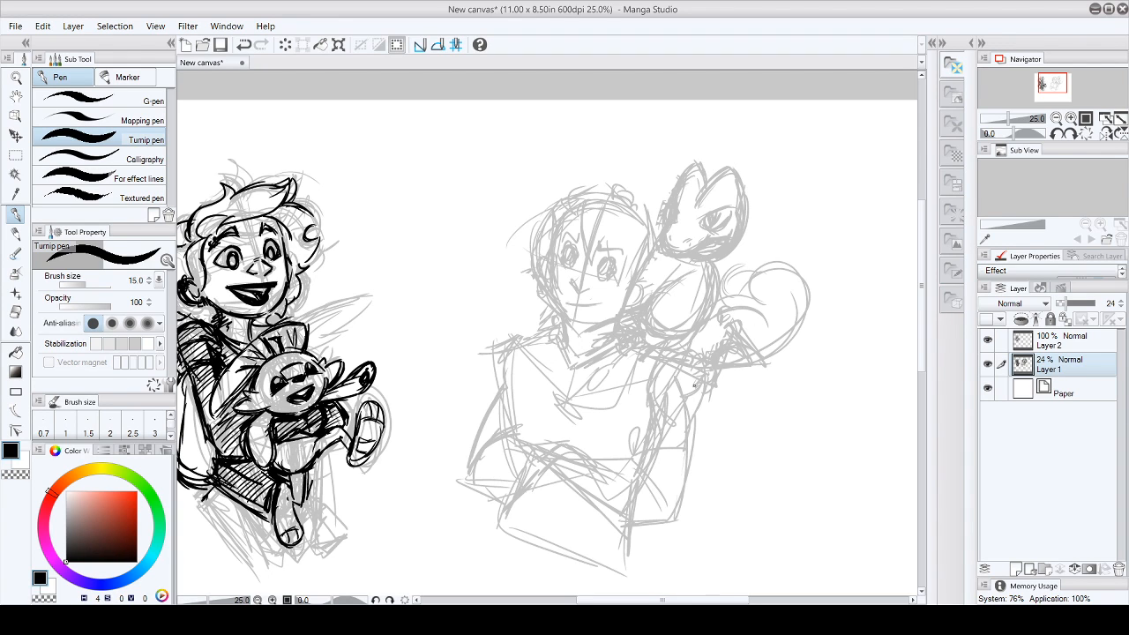
- Sketch the creature's feet with round toes on the second character's chest
{"action": "mouse_move", "coordinate": [634, 367]}
{"action": "left_mouse_down"}
{"action": "mouse_move", "coordinate": [609, 388]}
{"action": "mouse_move", "coordinate": [587, 387]}
{"action": "mouse_move", "coordinate": [628, 425]}
{"action": "mouse_move", "coordinate": [662, 343]}
{"action": "mouse_move", "coordinate": [637, 406]}
{"action": "mouse_move", "coordinate": [644, 416]}
{"action": "left_mouse_up"}
{"action": "mouse_move", "coordinate": [656, 358]}
{"action": "left_mouse_down"}
{"action": "mouse_move", "coordinate": [663, 378]}
{"action": "mouse_move", "coordinate": [688, 340]}
{"action": "left_mouse_up"}
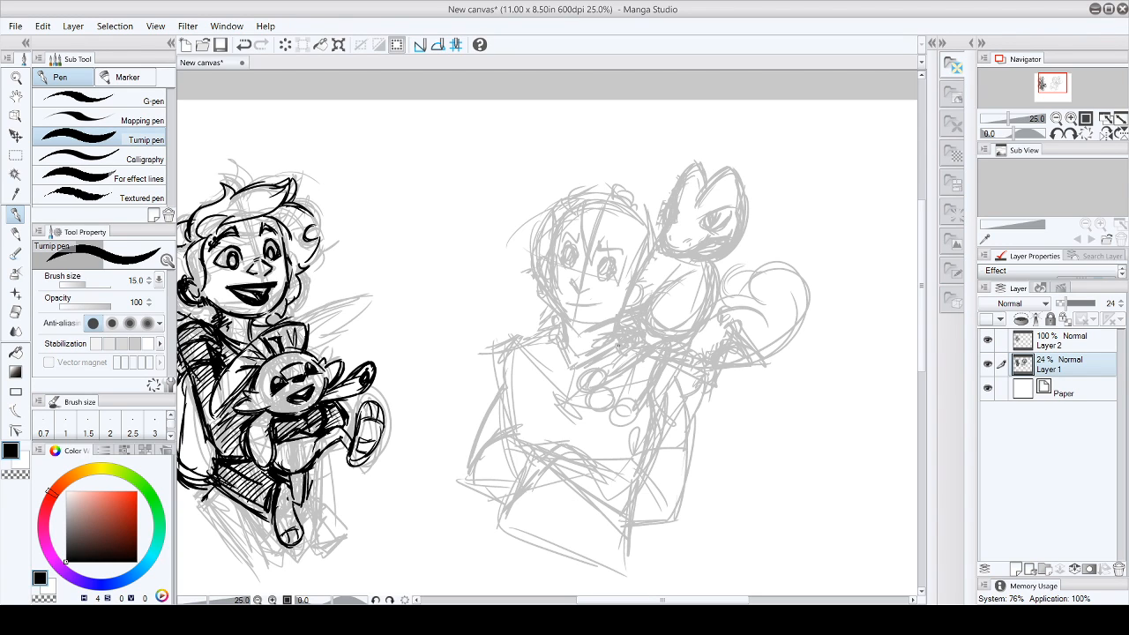
{"action": "mouse_move", "coordinate": [606, 353]}
{"action": "left_mouse_down"}
{"action": "mouse_move", "coordinate": [596, 429]}
{"action": "mouse_move", "coordinate": [586, 421]}
{"action": "mouse_move", "coordinate": [605, 443]}
{"action": "mouse_move", "coordinate": [612, 431]}
{"action": "mouse_move", "coordinate": [637, 434]}
{"action": "left_mouse_up"}
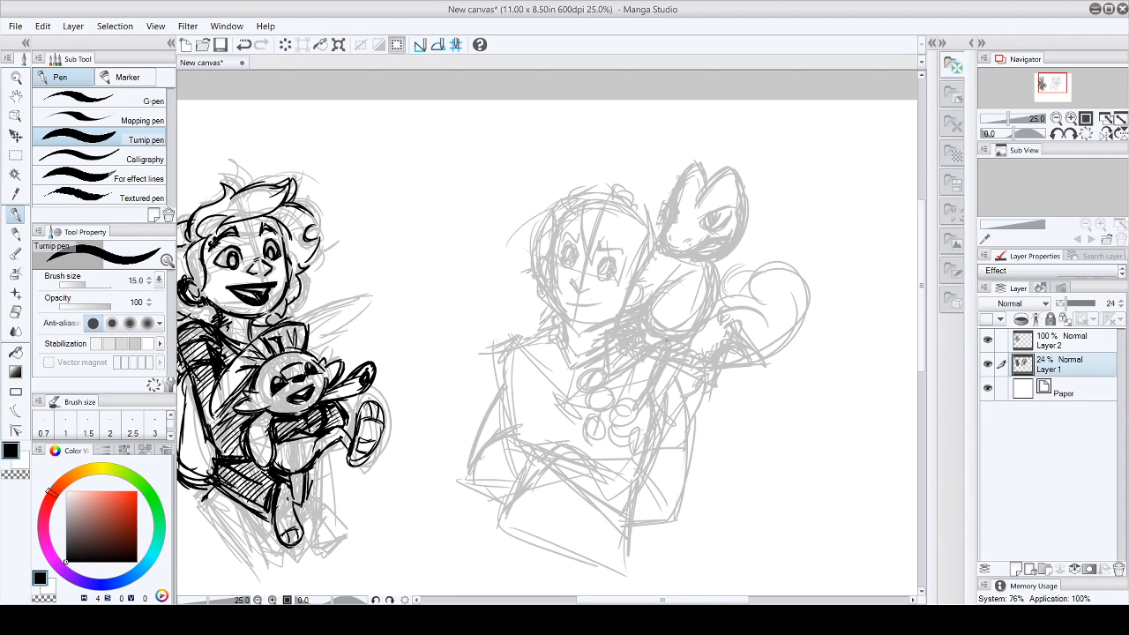
- Reinforce the creature's curled tail with additional contour strokes and touch up the sketch near the neck
{"action": "left_click_drag", "start_coordinate": [762, 355], "coordinate": [789, 334]}
{"action": "mouse_move", "coordinate": [726, 292]}
{"action": "left_mouse_down"}
{"action": "mouse_move", "coordinate": [787, 264]}
{"action": "mouse_move", "coordinate": [731, 292]}
{"action": "mouse_move", "coordinate": [774, 281]}
{"action": "left_mouse_up"}
{"action": "left_click_drag", "start_coordinate": [801, 324], "coordinate": [767, 345]}
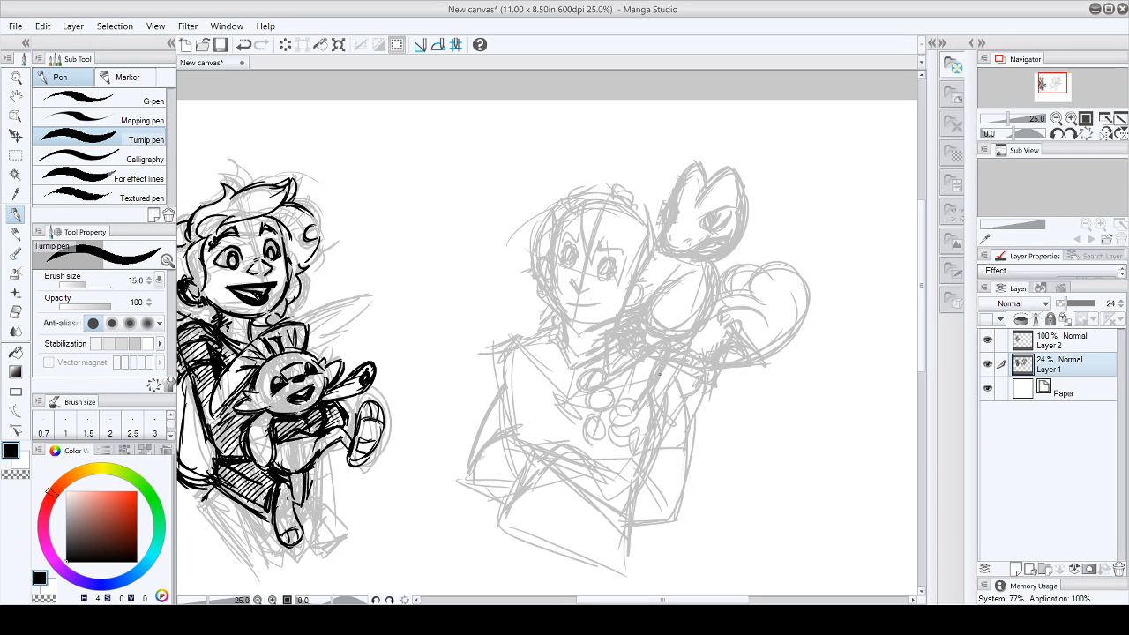
{"action": "left_click_drag", "start_coordinate": [924, 255], "coordinate": [924, 273]}
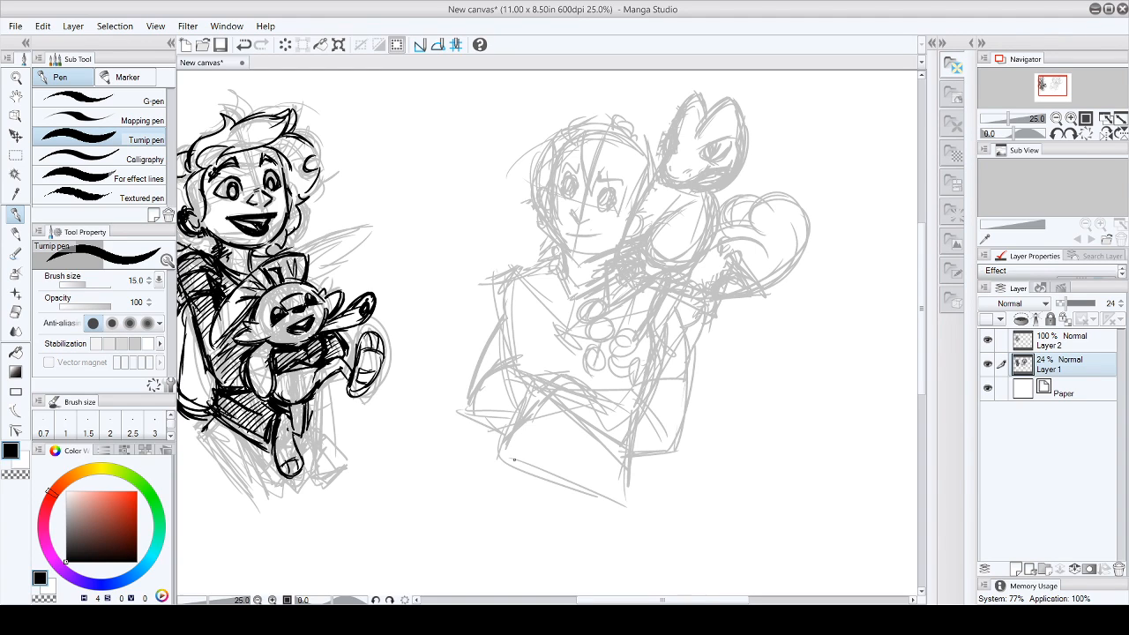
{"action": "left_click_drag", "start_coordinate": [607, 259], "coordinate": [602, 270]}
- Ink the second character's spiky fringe, top hair contour and ear on Layer 2
{"action": "left_click", "coordinate": [1048, 346]}
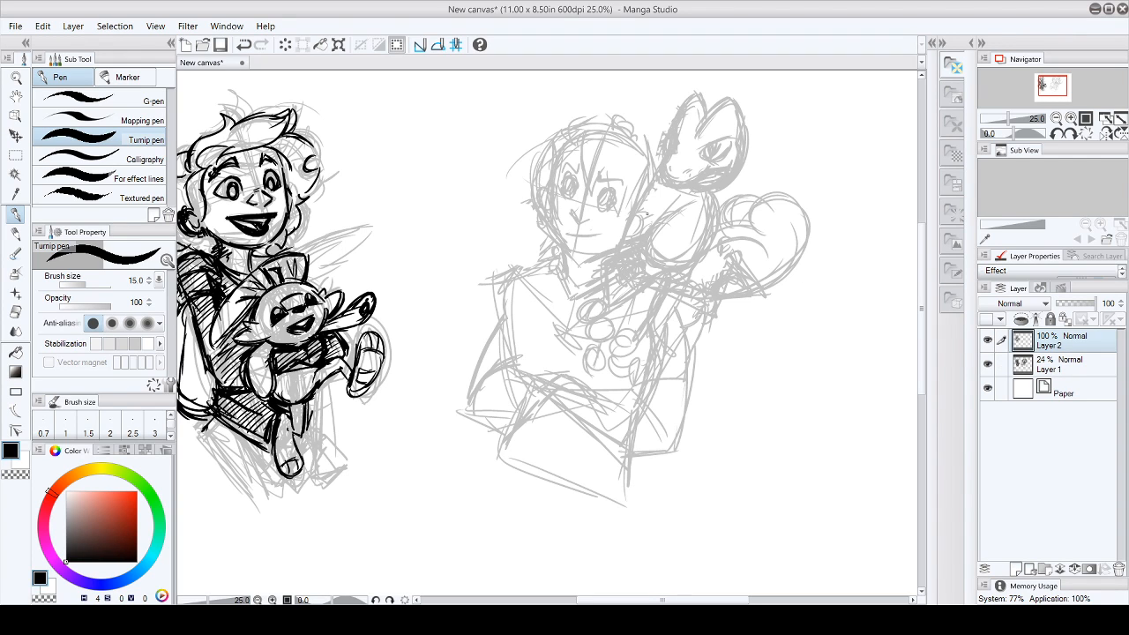
{"action": "mouse_move", "coordinate": [565, 138]}
{"action": "left_mouse_down"}
{"action": "mouse_move", "coordinate": [586, 123]}
{"action": "mouse_move", "coordinate": [588, 199]}
{"action": "mouse_move", "coordinate": [607, 173]}
{"action": "mouse_move", "coordinate": [614, 210]}
{"action": "mouse_move", "coordinate": [625, 192]}
{"action": "left_mouse_up"}
{"action": "mouse_move", "coordinate": [578, 130]}
{"action": "left_mouse_down"}
{"action": "mouse_move", "coordinate": [594, 112]}
{"action": "mouse_move", "coordinate": [641, 157]}
{"action": "mouse_move", "coordinate": [628, 143]}
{"action": "mouse_move", "coordinate": [642, 149]}
{"action": "left_mouse_up"}
{"action": "mouse_move", "coordinate": [608, 115]}
{"action": "left_mouse_down"}
{"action": "mouse_move", "coordinate": [653, 164]}
{"action": "mouse_move", "coordinate": [629, 219]}
{"action": "left_mouse_up"}
{"action": "mouse_move", "coordinate": [649, 214]}
{"action": "left_mouse_down"}
{"action": "mouse_move", "coordinate": [625, 235]}
{"action": "mouse_move", "coordinate": [645, 228]}
{"action": "left_mouse_up"}
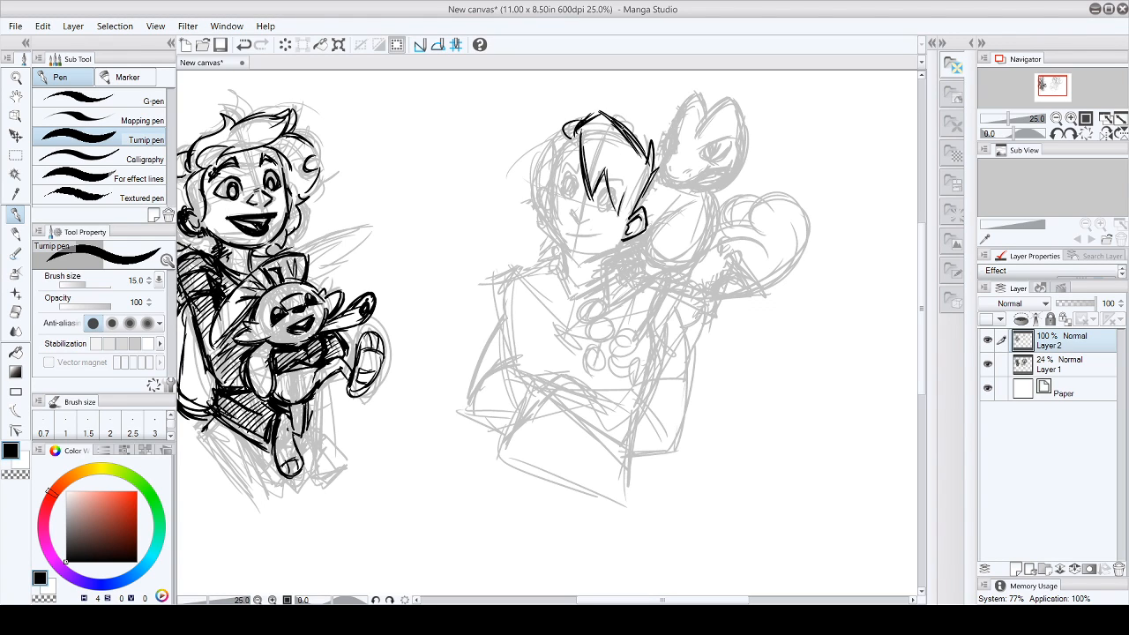
- Ink the second character's eyebrows, eyes, nose and smirking mouth
{"action": "mouse_move", "coordinate": [563, 179]}
{"action": "left_mouse_down"}
{"action": "mouse_move", "coordinate": [596, 205]}
{"action": "mouse_move", "coordinate": [617, 192]}
{"action": "mouse_move", "coordinate": [572, 195]}
{"action": "mouse_move", "coordinate": [612, 205]}
{"action": "mouse_move", "coordinate": [572, 194]}
{"action": "mouse_move", "coordinate": [582, 174]}
{"action": "mouse_move", "coordinate": [595, 186]}
{"action": "left_mouse_up"}
{"action": "left_click_drag", "start_coordinate": [599, 185], "coordinate": [618, 177]}
{"action": "mouse_move", "coordinate": [576, 208]}
{"action": "left_mouse_down"}
{"action": "mouse_move", "coordinate": [568, 214]}
{"action": "mouse_move", "coordinate": [594, 221]}
{"action": "mouse_move", "coordinate": [577, 238]}
{"action": "mouse_move", "coordinate": [607, 230]}
{"action": "left_mouse_up"}
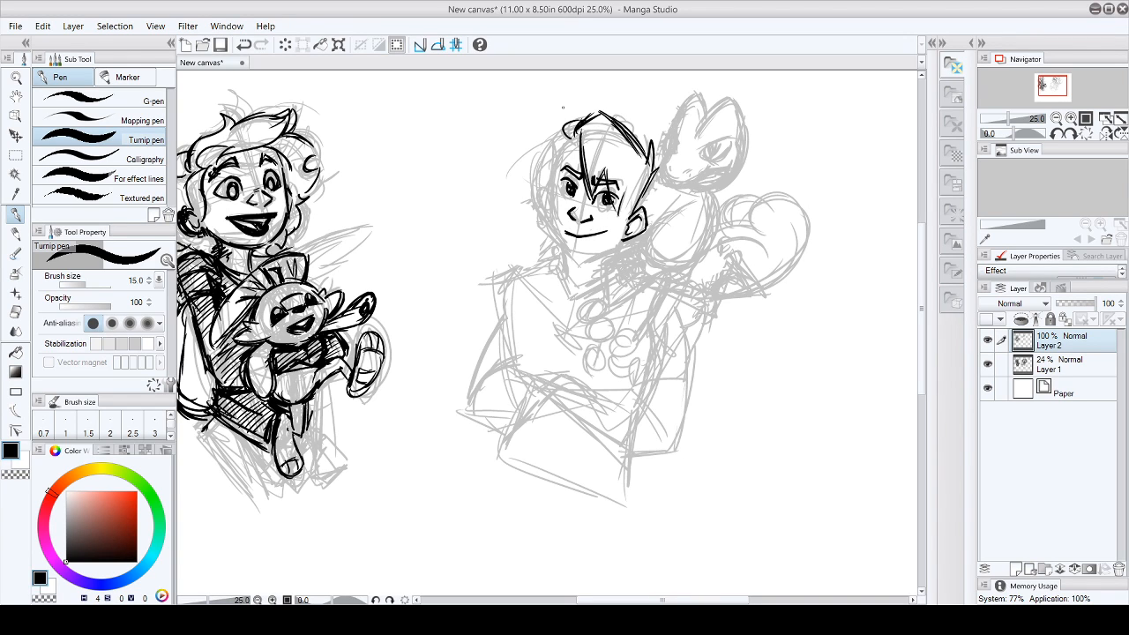
- Ink the second character's side hair, cheek, jawline and chin
{"action": "mouse_move", "coordinate": [552, 188]}
{"action": "left_mouse_down"}
{"action": "mouse_move", "coordinate": [564, 116]}
{"action": "mouse_move", "coordinate": [554, 200]}
{"action": "left_mouse_up"}
{"action": "mouse_move", "coordinate": [559, 164]}
{"action": "left_mouse_down"}
{"action": "mouse_move", "coordinate": [553, 208]}
{"action": "mouse_move", "coordinate": [550, 198]}
{"action": "left_mouse_up"}
{"action": "left_click_drag", "start_coordinate": [633, 205], "coordinate": [621, 224]}
{"action": "left_click_drag", "start_coordinate": [551, 213], "coordinate": [550, 231]}
{"action": "mouse_move", "coordinate": [553, 208]}
{"action": "left_mouse_down"}
{"action": "mouse_move", "coordinate": [548, 236]}
{"action": "mouse_move", "coordinate": [566, 256]}
{"action": "left_mouse_up"}
{"action": "mouse_move", "coordinate": [553, 229]}
{"action": "left_mouse_down"}
{"action": "mouse_move", "coordinate": [566, 256]}
{"action": "mouse_move", "coordinate": [584, 259]}
{"action": "left_mouse_up"}
{"action": "left_click_drag", "start_coordinate": [575, 257], "coordinate": [619, 244]}
{"action": "mouse_move", "coordinate": [550, 183]}
{"action": "left_mouse_down"}
{"action": "mouse_move", "coordinate": [541, 216]}
{"action": "mouse_move", "coordinate": [552, 221]}
{"action": "mouse_move", "coordinate": [550, 210]}
{"action": "left_mouse_up"}
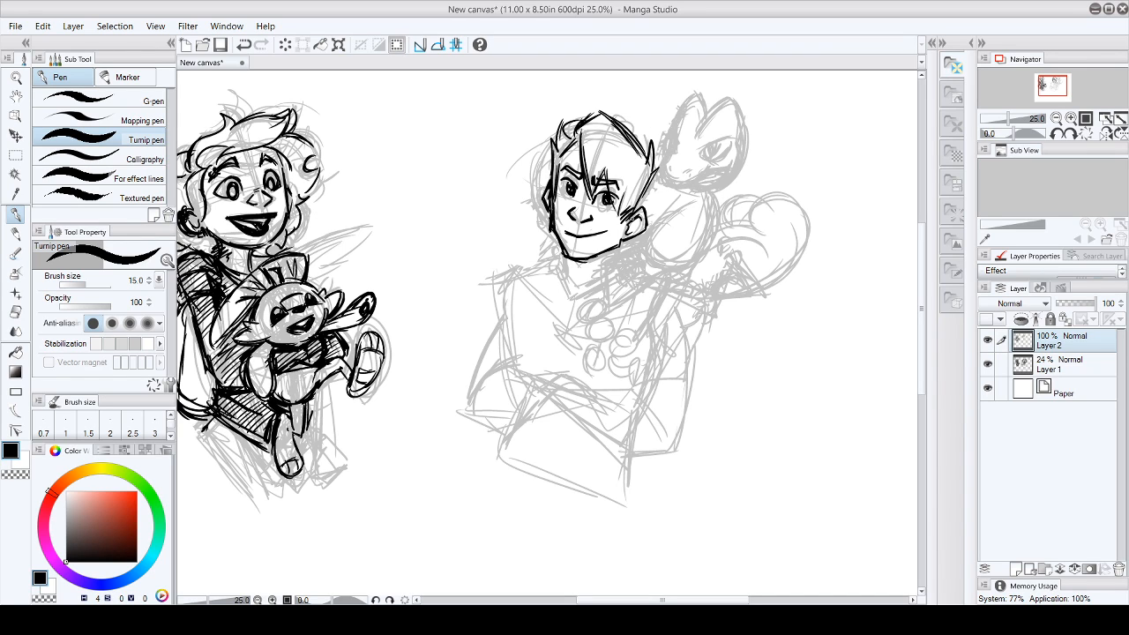
- Ink the second character's inner ear and neck line, plus the creature's leg and round-toed foot on the chest
{"action": "mouse_move", "coordinate": [630, 206]}
{"action": "left_mouse_down"}
{"action": "mouse_move", "coordinate": [646, 229]}
{"action": "mouse_move", "coordinate": [637, 222]}
{"action": "left_mouse_up"}
{"action": "left_click_drag", "start_coordinate": [566, 258], "coordinate": [568, 278]}
{"action": "left_click_drag", "start_coordinate": [625, 334], "coordinate": [627, 349]}
{"action": "mouse_move", "coordinate": [608, 317]}
{"action": "left_mouse_down"}
{"action": "mouse_move", "coordinate": [613, 338]}
{"action": "mouse_move", "coordinate": [607, 306]}
{"action": "mouse_move", "coordinate": [666, 269]}
{"action": "left_mouse_up"}
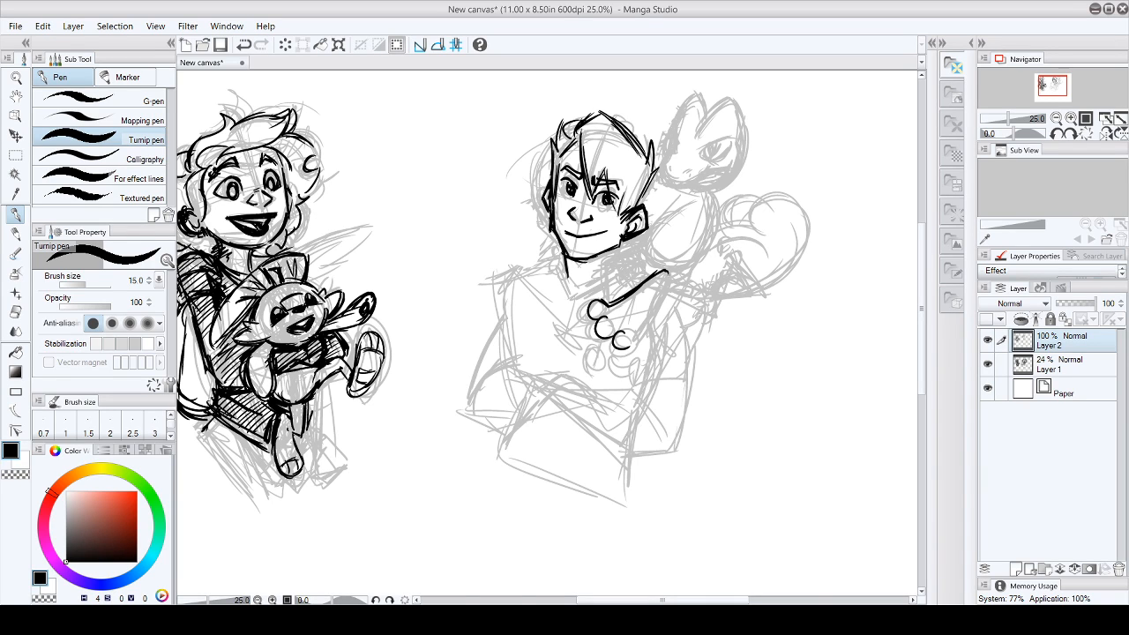
{"action": "mouse_move", "coordinate": [629, 342]}
{"action": "left_mouse_down"}
{"action": "mouse_move", "coordinate": [669, 291]}
{"action": "mouse_move", "coordinate": [604, 267]}
{"action": "mouse_move", "coordinate": [614, 258]}
{"action": "left_mouse_up"}
{"action": "left_click_drag", "start_coordinate": [591, 319], "coordinate": [591, 337]}
{"action": "left_click_drag", "start_coordinate": [600, 339], "coordinate": [611, 342]}
- Ink the creature's back and upper arm behind the character's ear and the outline and eye of its head
{"action": "mouse_move", "coordinate": [629, 292]}
{"action": "left_mouse_down"}
{"action": "mouse_move", "coordinate": [621, 267]}
{"action": "mouse_move", "coordinate": [644, 271]}
{"action": "mouse_move", "coordinate": [645, 233]}
{"action": "left_mouse_up"}
{"action": "left_click_drag", "start_coordinate": [646, 227], "coordinate": [629, 275]}
{"action": "mouse_move", "coordinate": [671, 208]}
{"action": "left_mouse_down"}
{"action": "mouse_move", "coordinate": [635, 245]}
{"action": "mouse_move", "coordinate": [640, 270]}
{"action": "left_mouse_up"}
{"action": "left_click_drag", "start_coordinate": [636, 245], "coordinate": [635, 259]}
{"action": "mouse_move", "coordinate": [663, 217]}
{"action": "left_mouse_down"}
{"action": "mouse_move", "coordinate": [712, 167]}
{"action": "mouse_move", "coordinate": [659, 178]}
{"action": "mouse_move", "coordinate": [690, 97]}
{"action": "mouse_move", "coordinate": [730, 98]}
{"action": "mouse_move", "coordinate": [742, 130]}
{"action": "mouse_move", "coordinate": [734, 153]}
{"action": "mouse_move", "coordinate": [669, 146]}
{"action": "mouse_move", "coordinate": [732, 150]}
{"action": "left_mouse_up"}
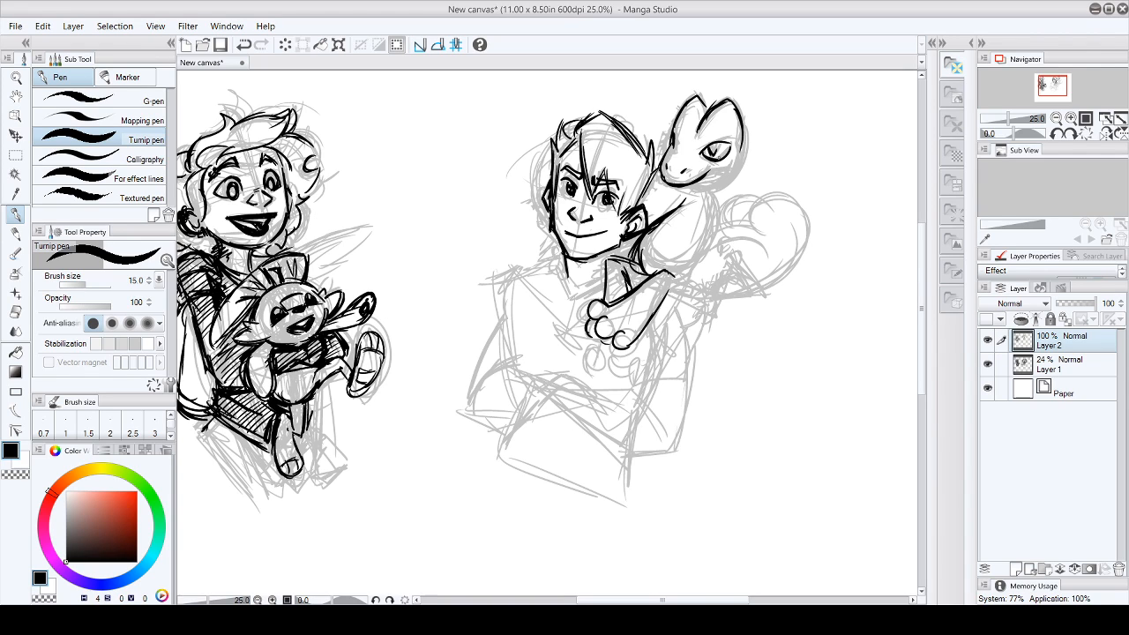
- Ink the creature's open mouth and thicken the contours of its snout and jaw
{"action": "left_click_drag", "start_coordinate": [705, 174], "coordinate": [724, 179]}
{"action": "mouse_move", "coordinate": [699, 142]}
{"action": "left_mouse_down"}
{"action": "mouse_move", "coordinate": [727, 146]}
{"action": "mouse_move", "coordinate": [720, 164]}
{"action": "mouse_move", "coordinate": [727, 153]}
{"action": "mouse_move", "coordinate": [666, 145]}
{"action": "mouse_move", "coordinate": [664, 161]}
{"action": "left_mouse_up"}
{"action": "mouse_move", "coordinate": [668, 154]}
{"action": "left_mouse_down"}
{"action": "mouse_move", "coordinate": [674, 183]}
{"action": "mouse_move", "coordinate": [725, 172]}
{"action": "mouse_move", "coordinate": [714, 184]}
{"action": "left_mouse_up"}
{"action": "left_click_drag", "start_coordinate": [722, 170], "coordinate": [711, 187]}
{"action": "mouse_move", "coordinate": [703, 189]}
{"action": "left_mouse_down"}
{"action": "mouse_move", "coordinate": [735, 181]}
{"action": "mouse_move", "coordinate": [742, 124]}
{"action": "mouse_move", "coordinate": [716, 189]}
{"action": "left_mouse_up"}
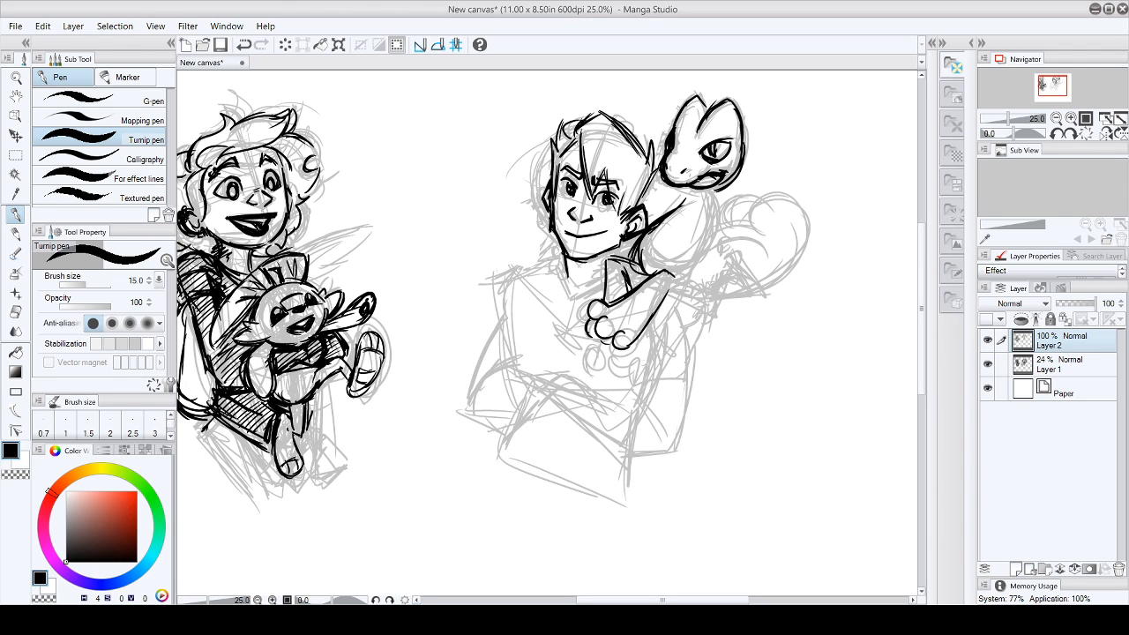
- Ink the creature's head crest, torso sides and lower body, and its fingers resting on the character's hair
{"action": "left_click_drag", "start_coordinate": [705, 113], "coordinate": [689, 142]}
{"action": "mouse_move", "coordinate": [697, 221]}
{"action": "left_mouse_down"}
{"action": "mouse_move", "coordinate": [729, 236]}
{"action": "mouse_move", "coordinate": [719, 231]}
{"action": "mouse_move", "coordinate": [730, 258]}
{"action": "mouse_move", "coordinate": [737, 232]}
{"action": "left_mouse_up"}
{"action": "left_click_drag", "start_coordinate": [707, 183], "coordinate": [709, 236]}
{"action": "mouse_move", "coordinate": [613, 126]}
{"action": "left_mouse_down"}
{"action": "mouse_move", "coordinate": [622, 120]}
{"action": "mouse_move", "coordinate": [637, 139]}
{"action": "left_mouse_up"}
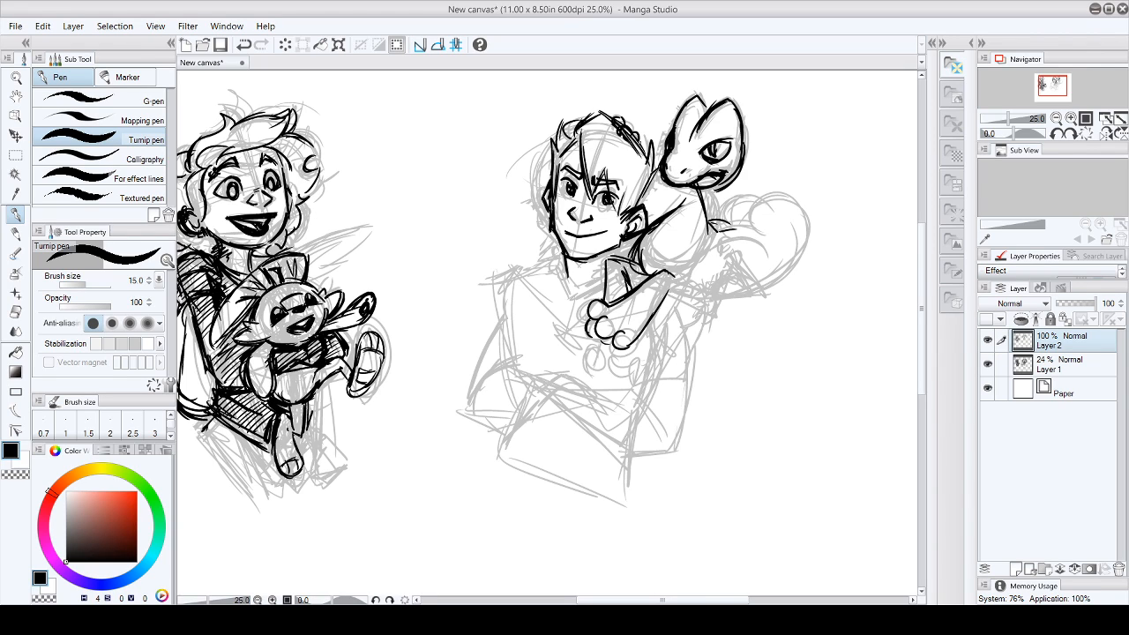
{"action": "mouse_move", "coordinate": [683, 186]}
{"action": "left_mouse_down"}
{"action": "mouse_move", "coordinate": [651, 185]}
{"action": "mouse_move", "coordinate": [725, 195]}
{"action": "left_mouse_up"}
{"action": "mouse_move", "coordinate": [664, 289]}
{"action": "left_mouse_down"}
{"action": "mouse_move", "coordinate": [685, 285]}
{"action": "mouse_move", "coordinate": [702, 258]}
{"action": "mouse_move", "coordinate": [681, 275]}
{"action": "left_mouse_up"}
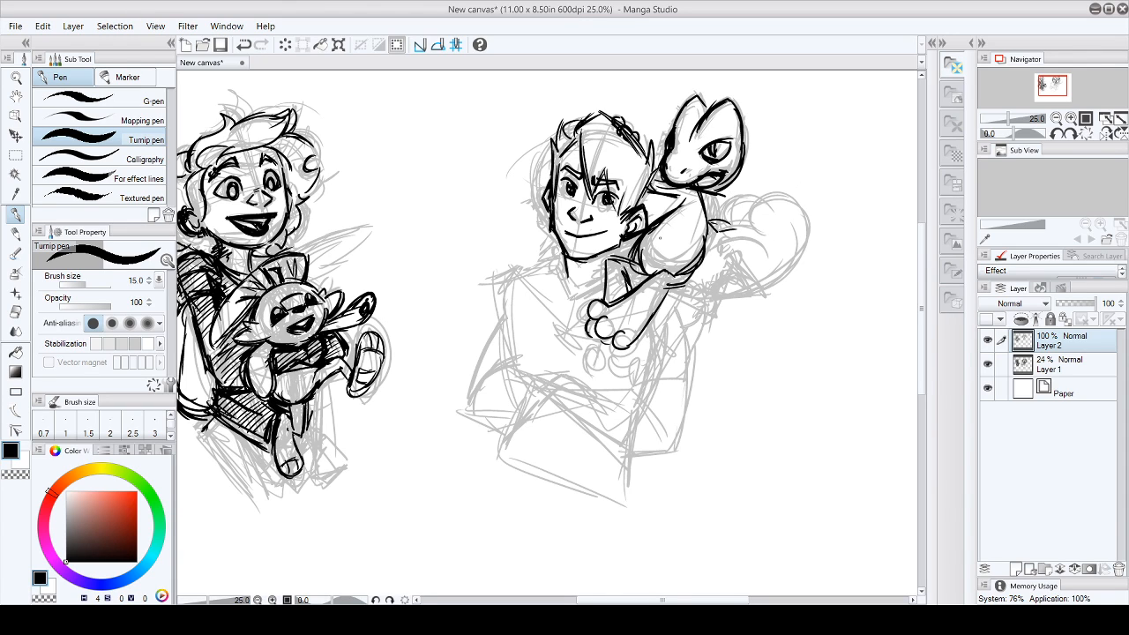
- Ink the creature's chest contour, outstretched arms and hands, and the line along the shoulder beneath its body
{"action": "mouse_move", "coordinate": [678, 200]}
{"action": "left_mouse_down"}
{"action": "mouse_move", "coordinate": [706, 202]}
{"action": "mouse_move", "coordinate": [672, 213]}
{"action": "mouse_move", "coordinate": [685, 197]}
{"action": "left_mouse_up"}
{"action": "left_click_drag", "start_coordinate": [686, 195], "coordinate": [662, 216]}
{"action": "left_click_drag", "start_coordinate": [643, 260], "coordinate": [660, 270]}
{"action": "mouse_move", "coordinate": [690, 228]}
{"action": "left_mouse_down"}
{"action": "mouse_move", "coordinate": [699, 253]}
{"action": "mouse_move", "coordinate": [708, 256]}
{"action": "mouse_move", "coordinate": [713, 236]}
{"action": "left_mouse_up"}
{"action": "mouse_move", "coordinate": [713, 231]}
{"action": "left_mouse_down"}
{"action": "mouse_move", "coordinate": [702, 241]}
{"action": "mouse_move", "coordinate": [749, 225]}
{"action": "mouse_move", "coordinate": [735, 193]}
{"action": "mouse_move", "coordinate": [750, 224]}
{"action": "mouse_move", "coordinate": [711, 225]}
{"action": "mouse_move", "coordinate": [725, 251]}
{"action": "mouse_move", "coordinate": [752, 221]}
{"action": "left_mouse_up"}
{"action": "left_click_drag", "start_coordinate": [667, 297], "coordinate": [711, 292]}
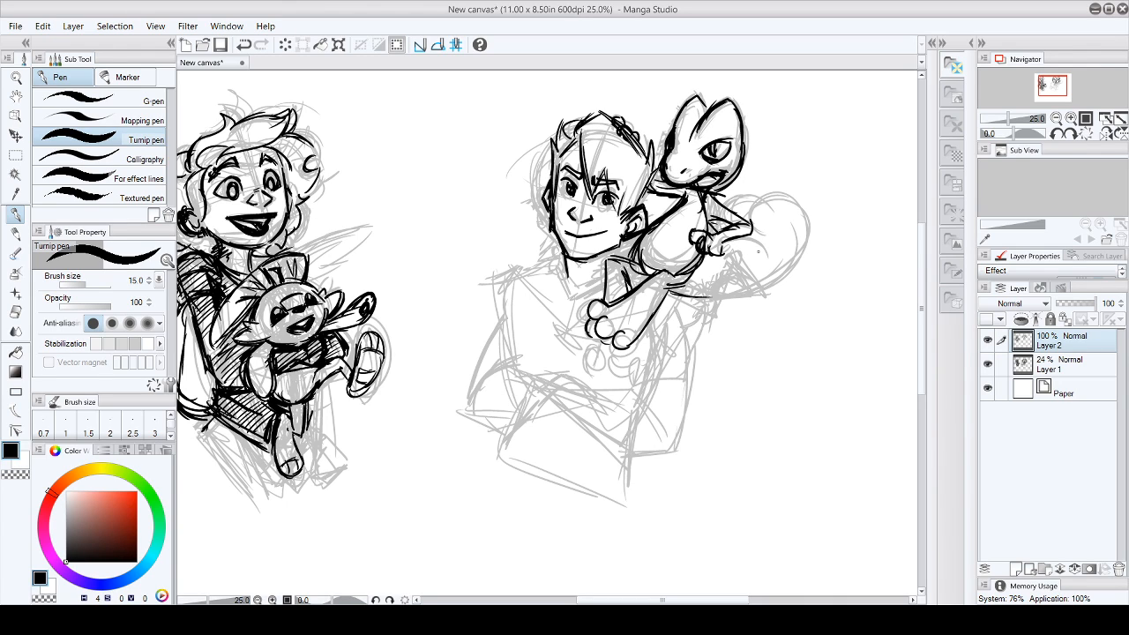
- Ink the creature's large curled tail, from its outstretched hand around to its base at the character's shoulder
{"action": "mouse_move", "coordinate": [753, 231]}
{"action": "left_mouse_down"}
{"action": "mouse_move", "coordinate": [769, 208]}
{"action": "mouse_move", "coordinate": [800, 233]}
{"action": "left_mouse_up"}
{"action": "mouse_move", "coordinate": [677, 284]}
{"action": "left_mouse_down"}
{"action": "mouse_move", "coordinate": [707, 294]}
{"action": "mouse_move", "coordinate": [801, 257]}
{"action": "mouse_move", "coordinate": [799, 231]}
{"action": "left_mouse_up"}
{"action": "left_click_drag", "start_coordinate": [728, 206], "coordinate": [749, 198]}
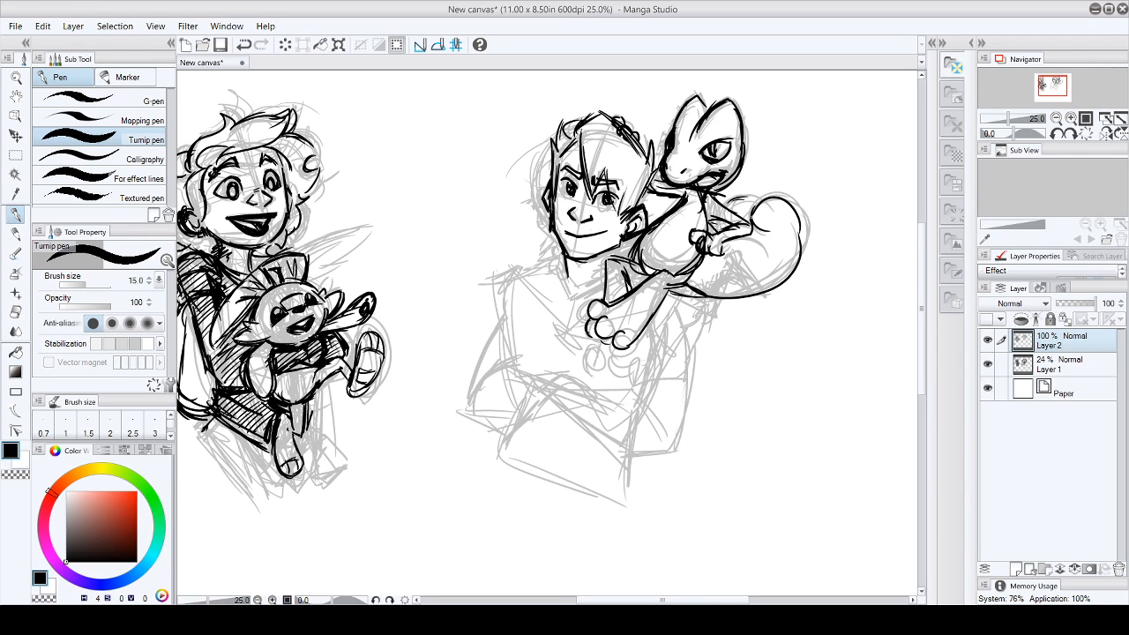
{"action": "mouse_move", "coordinate": [725, 250]}
{"action": "left_mouse_down"}
{"action": "mouse_move", "coordinate": [806, 208]}
{"action": "mouse_move", "coordinate": [783, 267]}
{"action": "mouse_move", "coordinate": [752, 201]}
{"action": "left_mouse_up"}
- Ink the crossed-arm character's neckline, both shoulders, sleeve edges and the outlines of the folded arms
{"action": "mouse_move", "coordinate": [563, 262]}
{"action": "left_mouse_down"}
{"action": "mouse_move", "coordinate": [573, 300]}
{"action": "mouse_move", "coordinate": [605, 280]}
{"action": "mouse_move", "coordinate": [499, 284]}
{"action": "mouse_move", "coordinate": [547, 267]}
{"action": "mouse_move", "coordinate": [499, 331]}
{"action": "mouse_move", "coordinate": [527, 384]}
{"action": "mouse_move", "coordinate": [518, 368]}
{"action": "mouse_move", "coordinate": [631, 408]}
{"action": "left_mouse_up"}
{"action": "left_click_drag", "start_coordinate": [466, 408], "coordinate": [499, 424]}
{"action": "left_click_drag", "start_coordinate": [503, 271], "coordinate": [476, 394]}
{"action": "left_click_drag", "start_coordinate": [601, 390], "coordinate": [647, 418]}
{"action": "left_click_drag", "start_coordinate": [501, 424], "coordinate": [574, 421]}
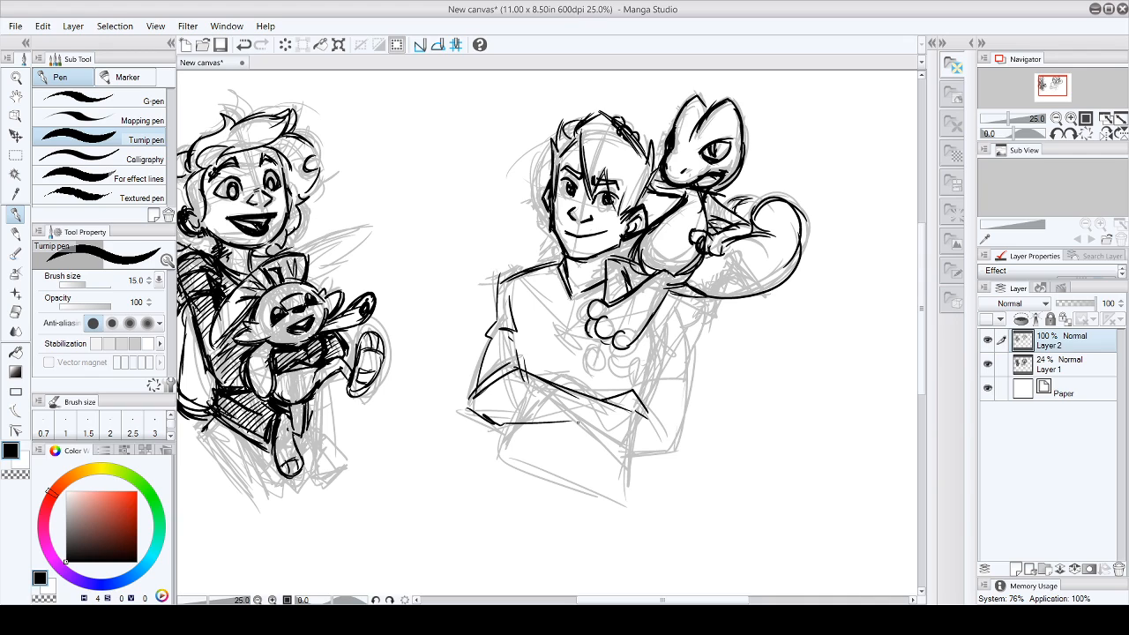
{"action": "mouse_move", "coordinate": [690, 302]}
{"action": "left_mouse_down"}
{"action": "mouse_move", "coordinate": [689, 323]}
{"action": "mouse_move", "coordinate": [651, 344]}
{"action": "mouse_move", "coordinate": [640, 394]}
{"action": "mouse_move", "coordinate": [698, 337]}
{"action": "mouse_move", "coordinate": [691, 351]}
{"action": "mouse_move", "coordinate": [687, 312]}
{"action": "mouse_move", "coordinate": [677, 451]}
{"action": "left_mouse_up"}
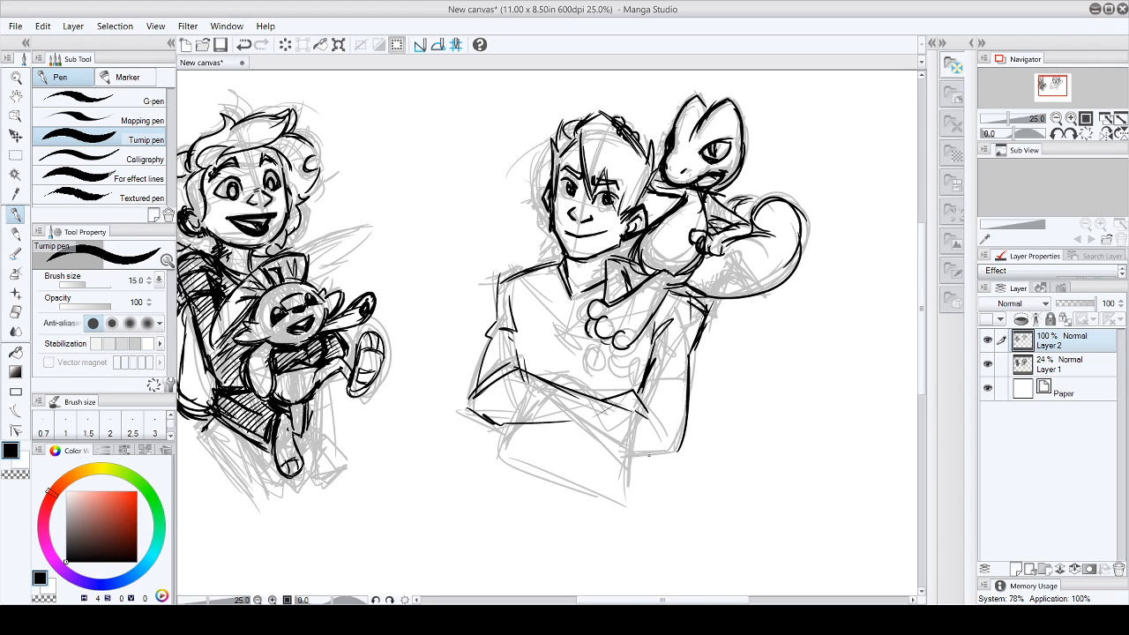
{"action": "left_click_drag", "start_coordinate": [526, 376], "coordinate": [545, 360]}
{"action": "left_click_drag", "start_coordinate": [544, 361], "coordinate": [582, 390]}
{"action": "key", "text": "ctrl+z"}
{"action": "key", "text": "ctrl+z"}
- On Layer 1, sketch a third character's round head with jaw, ear, eye and mouth in the space below the first character
{"action": "left_click_drag", "start_coordinate": [923, 251], "coordinate": [922, 313]}
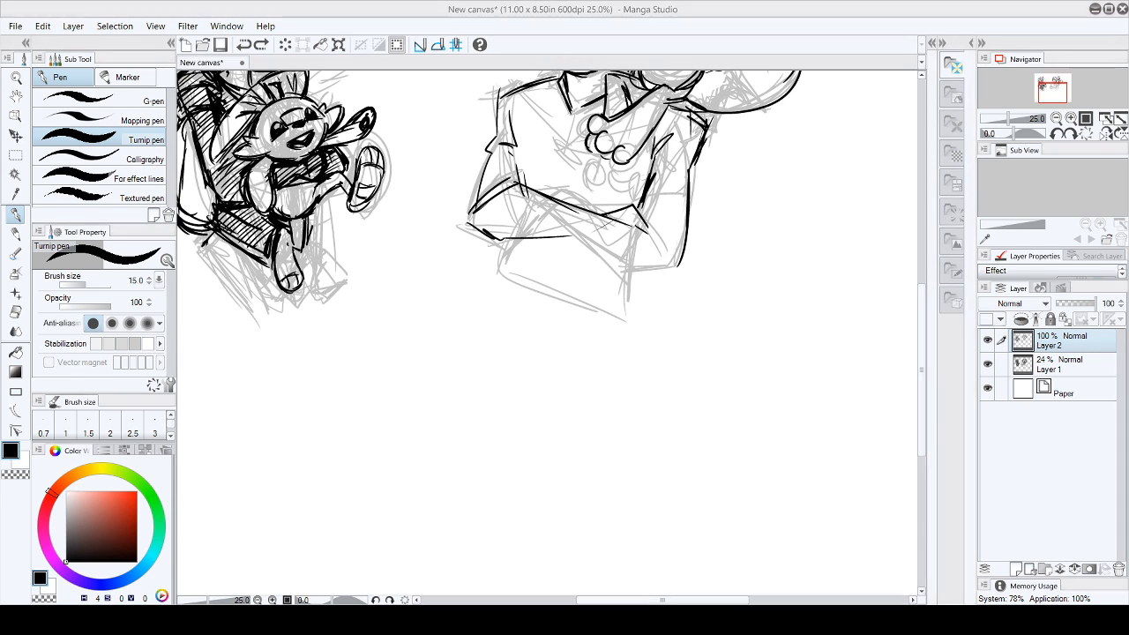
{"action": "left_click_drag", "start_coordinate": [924, 308], "coordinate": [931, 248]}
{"action": "left_click_drag", "start_coordinate": [725, 600], "coordinate": [687, 603]}
{"action": "left_click_drag", "start_coordinate": [924, 332], "coordinate": [930, 411]}
{"action": "left_click_drag", "start_coordinate": [668, 602], "coordinate": [686, 603]}
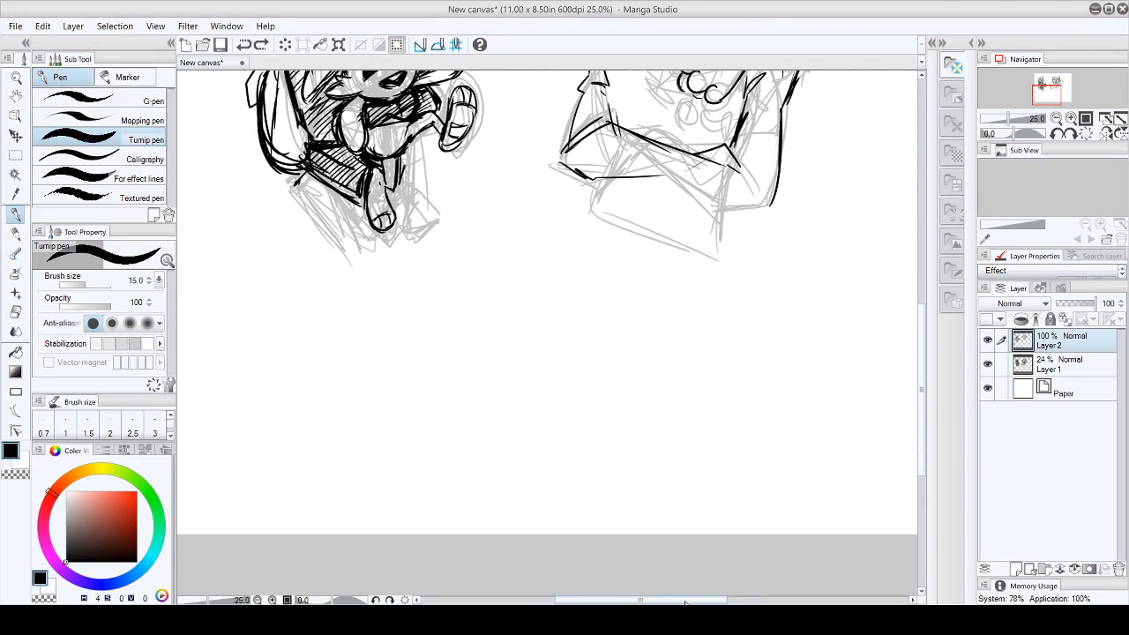
{"action": "left_click", "coordinate": [1040, 366]}
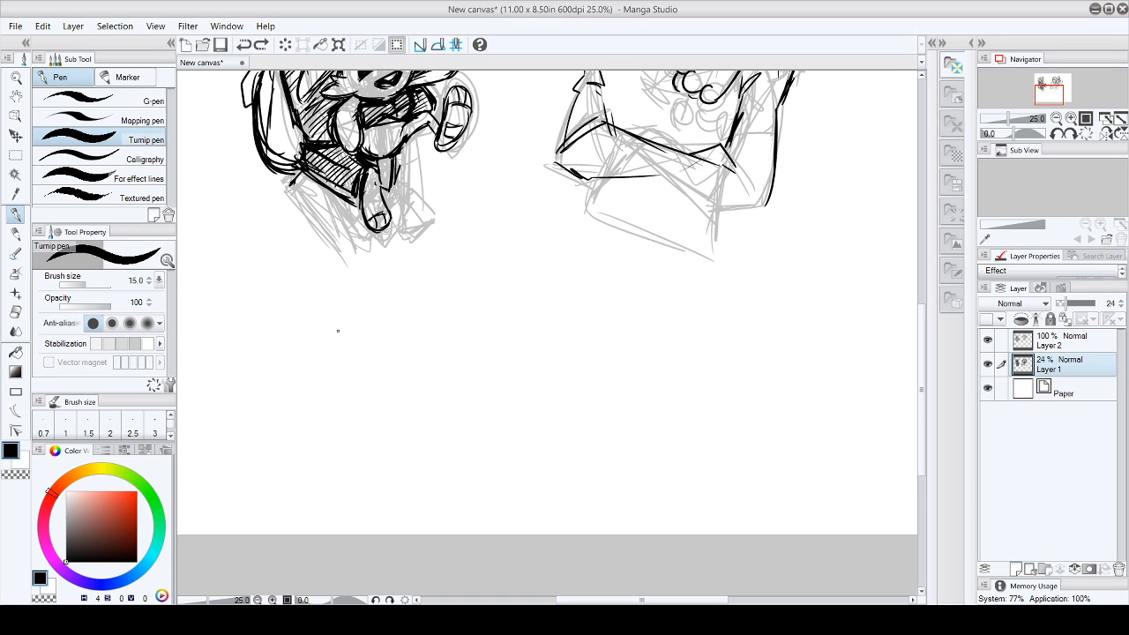
{"action": "mouse_move", "coordinate": [342, 276]}
{"action": "left_mouse_down"}
{"action": "mouse_move", "coordinate": [304, 273]}
{"action": "mouse_move", "coordinate": [357, 257]}
{"action": "mouse_move", "coordinate": [307, 317]}
{"action": "mouse_move", "coordinate": [359, 256]}
{"action": "mouse_move", "coordinate": [300, 317]}
{"action": "mouse_move", "coordinate": [328, 335]}
{"action": "mouse_move", "coordinate": [301, 270]}
{"action": "mouse_move", "coordinate": [323, 341]}
{"action": "mouse_move", "coordinate": [364, 343]}
{"action": "left_mouse_up"}
{"action": "mouse_move", "coordinate": [359, 268]}
{"action": "left_mouse_down"}
{"action": "mouse_move", "coordinate": [375, 323]}
{"action": "mouse_move", "coordinate": [339, 336]}
{"action": "mouse_move", "coordinate": [370, 339]}
{"action": "mouse_move", "coordinate": [339, 319]}
{"action": "mouse_move", "coordinate": [366, 312]}
{"action": "left_mouse_up"}
{"action": "left_click_drag", "start_coordinate": [349, 263], "coordinate": [370, 334]}
{"action": "mouse_move", "coordinate": [307, 310]}
{"action": "left_mouse_down"}
{"action": "mouse_move", "coordinate": [374, 287]}
{"action": "mouse_move", "coordinate": [322, 304]}
{"action": "mouse_move", "coordinate": [375, 299]}
{"action": "mouse_move", "coordinate": [316, 300]}
{"action": "mouse_move", "coordinate": [314, 335]}
{"action": "left_mouse_up"}
{"action": "mouse_move", "coordinate": [327, 284]}
{"action": "left_mouse_down"}
{"action": "mouse_move", "coordinate": [334, 295]}
{"action": "mouse_move", "coordinate": [367, 285]}
{"action": "mouse_move", "coordinate": [342, 271]}
{"action": "left_mouse_up"}
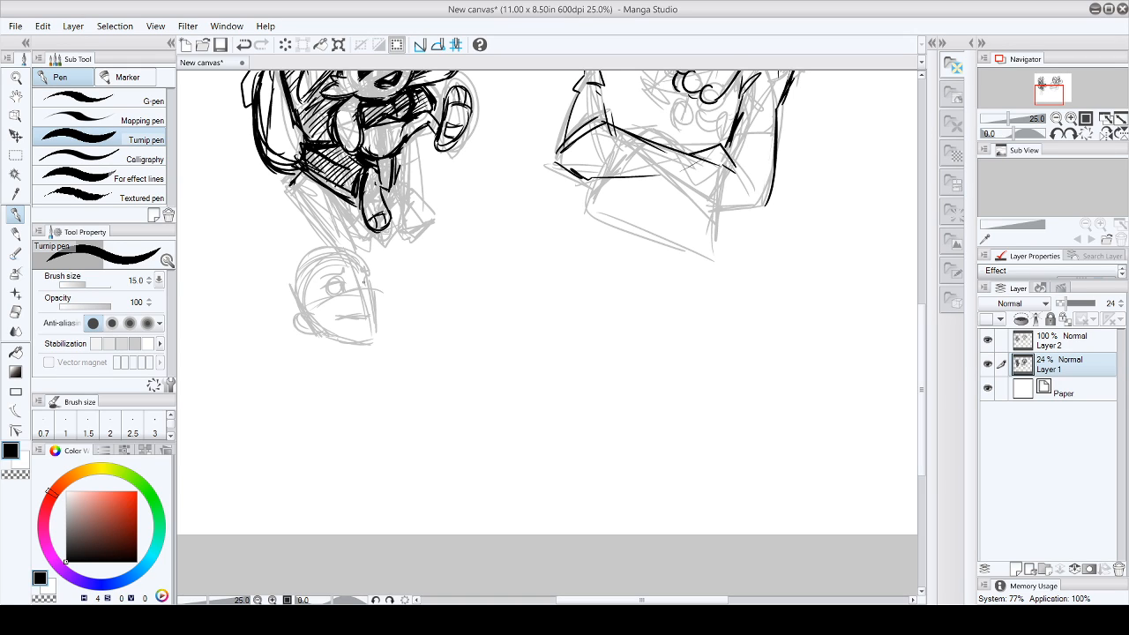
- Rough in the third character's nose and far side of the face, and the spiky hair around the head
{"action": "left_click_drag", "start_coordinate": [354, 285], "coordinate": [365, 305]}
{"action": "mouse_move", "coordinate": [314, 263]}
{"action": "left_mouse_down"}
{"action": "mouse_move", "coordinate": [349, 250]}
{"action": "mouse_move", "coordinate": [392, 253]}
{"action": "mouse_move", "coordinate": [373, 262]}
{"action": "mouse_move", "coordinate": [390, 285]}
{"action": "mouse_move", "coordinate": [378, 299]}
{"action": "mouse_move", "coordinate": [304, 289]}
{"action": "mouse_move", "coordinate": [315, 314]}
{"action": "left_mouse_up"}
{"action": "mouse_move", "coordinate": [287, 278]}
{"action": "left_mouse_down"}
{"action": "mouse_move", "coordinate": [282, 295]}
{"action": "mouse_move", "coordinate": [314, 252]}
{"action": "mouse_move", "coordinate": [274, 309]}
{"action": "mouse_move", "coordinate": [287, 317]}
{"action": "left_mouse_up"}
{"action": "left_click_drag", "start_coordinate": [298, 319], "coordinate": [322, 360]}
{"action": "left_click_drag", "start_coordinate": [294, 271], "coordinate": [281, 317]}
- Sketch the third character's neck and wide pointed collar, and strengthen the mouth line
{"action": "mouse_move", "coordinate": [328, 344]}
{"action": "left_mouse_down"}
{"action": "mouse_move", "coordinate": [315, 370]}
{"action": "mouse_move", "coordinate": [305, 365]}
{"action": "mouse_move", "coordinate": [339, 377]}
{"action": "left_mouse_up"}
{"action": "mouse_move", "coordinate": [341, 374]}
{"action": "left_mouse_down"}
{"action": "mouse_move", "coordinate": [340, 348]}
{"action": "mouse_move", "coordinate": [305, 352]}
{"action": "mouse_move", "coordinate": [303, 376]}
{"action": "left_mouse_up"}
{"action": "left_click_drag", "start_coordinate": [300, 377], "coordinate": [334, 393]}
{"action": "left_click_drag", "start_coordinate": [273, 365], "coordinate": [333, 386]}
{"action": "left_click_drag", "start_coordinate": [333, 379], "coordinate": [372, 365]}
{"action": "mouse_move", "coordinate": [266, 352]}
{"action": "left_mouse_down"}
{"action": "mouse_move", "coordinate": [332, 375]}
{"action": "mouse_move", "coordinate": [278, 362]}
{"action": "left_mouse_up"}
{"action": "left_click_drag", "start_coordinate": [343, 376], "coordinate": [377, 356]}
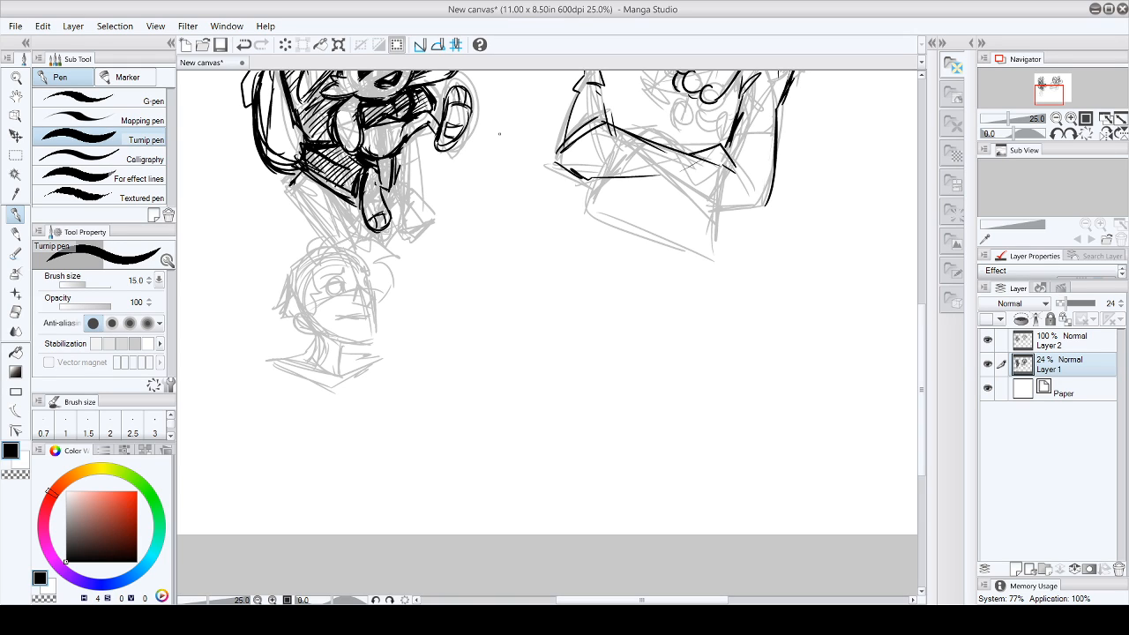
{"action": "left_click_drag", "start_coordinate": [274, 352], "coordinate": [311, 370]}
{"action": "left_click_drag", "start_coordinate": [342, 315], "coordinate": [357, 322]}
{"action": "mouse_move", "coordinate": [275, 361]}
{"action": "left_mouse_down"}
{"action": "mouse_move", "coordinate": [340, 382]}
{"action": "mouse_move", "coordinate": [376, 351]}
{"action": "left_mouse_up"}
{"action": "left_click_drag", "start_coordinate": [375, 354], "coordinate": [335, 383]}
- Sketch the third character's chest and torso sides below the collar, closing with a curved lower edge
{"action": "left_click_drag", "start_coordinate": [270, 361], "coordinate": [268, 460]}
{"action": "left_click_drag", "start_coordinate": [263, 393], "coordinate": [266, 464]}
{"action": "mouse_move", "coordinate": [273, 368]}
{"action": "left_mouse_down"}
{"action": "mouse_move", "coordinate": [274, 461]}
{"action": "mouse_move", "coordinate": [317, 440]}
{"action": "left_mouse_up"}
{"action": "mouse_move", "coordinate": [289, 460]}
{"action": "left_mouse_down"}
{"action": "mouse_move", "coordinate": [330, 433]}
{"action": "mouse_move", "coordinate": [338, 473]}
{"action": "mouse_move", "coordinate": [310, 475]}
{"action": "left_mouse_up"}
{"action": "mouse_move", "coordinate": [357, 378]}
{"action": "left_mouse_down"}
{"action": "mouse_move", "coordinate": [339, 477]}
{"action": "mouse_move", "coordinate": [350, 441]}
{"action": "left_mouse_up"}
{"action": "left_click_drag", "start_coordinate": [351, 441], "coordinate": [338, 476]}
{"action": "left_click_drag", "start_coordinate": [345, 369], "coordinate": [335, 472]}
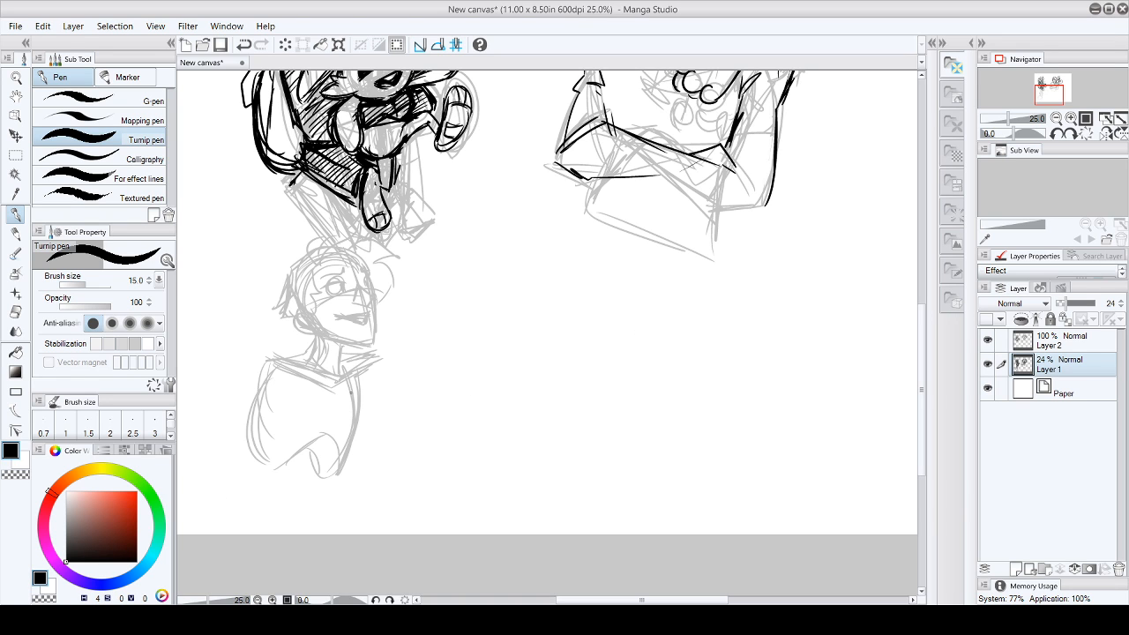
- Lasso the third character's sketch, move it up and to the right on the page, and deselect it
{"action": "scroll", "coordinate": [547, 331], "scroll_direction": "up", "scroll_amount": 2}
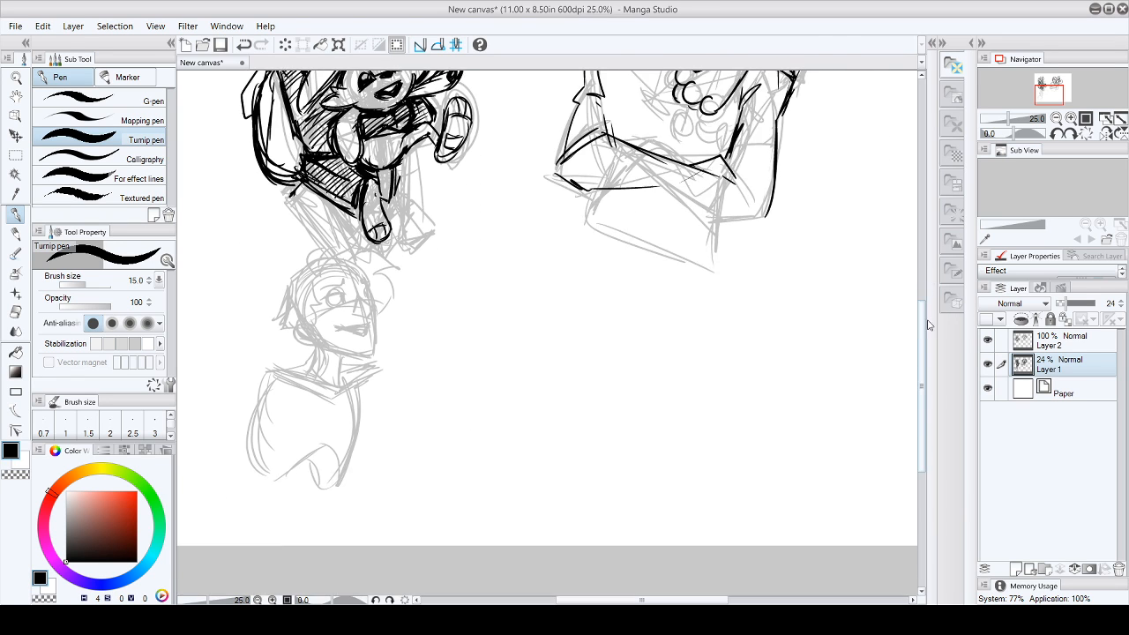
{"action": "left_click", "coordinate": [16, 155]}
{"action": "left_click", "coordinate": [133, 134]}
{"action": "mouse_move", "coordinate": [212, 428]}
{"action": "left_mouse_down"}
{"action": "mouse_move", "coordinate": [265, 254]}
{"action": "mouse_move", "coordinate": [328, 238]}
{"action": "mouse_move", "coordinate": [343, 251]}
{"action": "mouse_move", "coordinate": [363, 236]}
{"action": "mouse_move", "coordinate": [408, 257]}
{"action": "mouse_move", "coordinate": [429, 436]}
{"action": "mouse_move", "coordinate": [191, 433]}
{"action": "left_mouse_up"}
{"action": "left_click", "coordinate": [16, 78]}
{"action": "left_click", "coordinate": [16, 135]}
{"action": "left_click_drag", "start_coordinate": [337, 397], "coordinate": [474, 345]}
{"action": "left_click", "coordinate": [16, 154]}
{"action": "left_click", "coordinate": [203, 138]}
{"action": "left_click", "coordinate": [16, 215]}
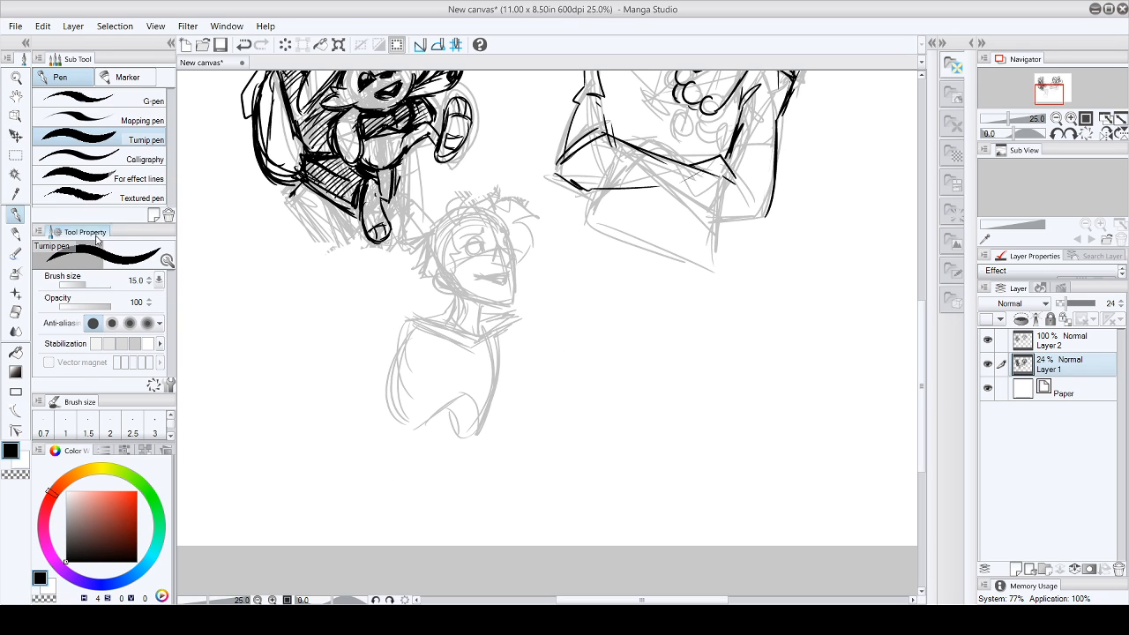
- Sketch the third character's near shoulder circle, far shoulder, lower chest curve and far side of the torso
{"action": "left_click_drag", "start_coordinate": [700, 601], "coordinate": [692, 603]}
{"action": "mouse_move", "coordinate": [433, 311]}
{"action": "left_mouse_down"}
{"action": "mouse_move", "coordinate": [412, 341]}
{"action": "mouse_move", "coordinate": [441, 329]}
{"action": "mouse_move", "coordinate": [403, 329]}
{"action": "left_mouse_up"}
{"action": "mouse_move", "coordinate": [527, 323]}
{"action": "left_mouse_down"}
{"action": "mouse_move", "coordinate": [545, 335]}
{"action": "mouse_move", "coordinate": [538, 353]}
{"action": "left_mouse_up"}
{"action": "left_click_drag", "start_coordinate": [462, 395], "coordinate": [437, 405]}
{"action": "left_click_drag", "start_coordinate": [471, 409], "coordinate": [494, 399]}
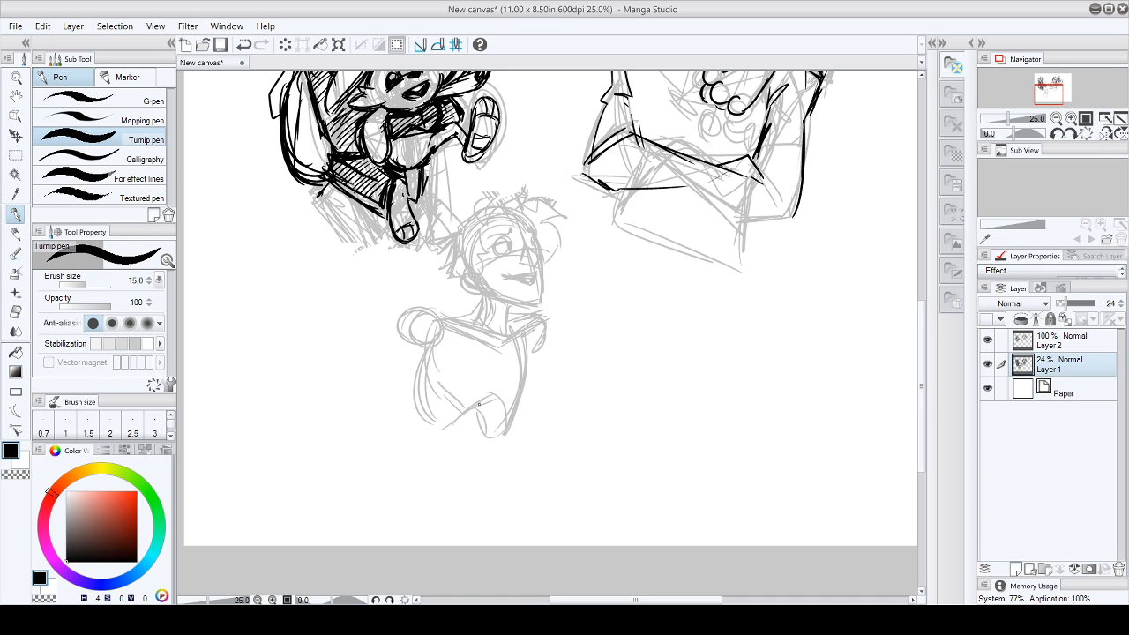
{"action": "mouse_move", "coordinate": [526, 356]}
{"action": "left_mouse_down"}
{"action": "mouse_move", "coordinate": [541, 392]}
{"action": "mouse_move", "coordinate": [515, 420]}
{"action": "left_mouse_up"}
- Sketch the third character's near upper arm angling down and outward from the shoulder circle to the elbow
{"action": "left_click_drag", "start_coordinate": [362, 467], "coordinate": [373, 395]}
{"action": "mouse_move", "coordinate": [388, 333]}
{"action": "left_mouse_down"}
{"action": "mouse_move", "coordinate": [350, 412]}
{"action": "mouse_move", "coordinate": [392, 404]}
{"action": "left_mouse_up"}
{"action": "left_click_drag", "start_coordinate": [418, 351], "coordinate": [367, 420]}
{"action": "mouse_move", "coordinate": [405, 369]}
{"action": "left_mouse_down"}
{"action": "mouse_move", "coordinate": [384, 402]}
{"action": "mouse_move", "coordinate": [409, 427]}
{"action": "left_mouse_up"}
{"action": "left_click_drag", "start_coordinate": [412, 320], "coordinate": [371, 395]}
{"action": "mouse_move", "coordinate": [389, 349]}
{"action": "left_mouse_down"}
{"action": "mouse_move", "coordinate": [361, 407]}
{"action": "mouse_move", "coordinate": [404, 417]}
{"action": "left_mouse_up"}
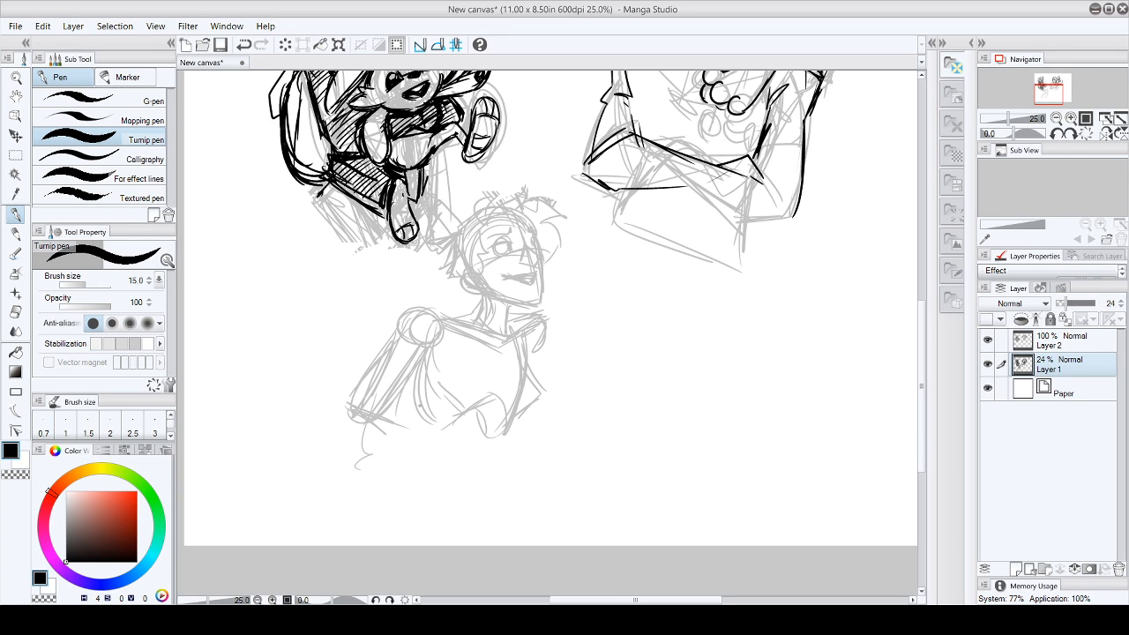
{"action": "left_click_drag", "start_coordinate": [398, 331], "coordinate": [363, 404]}
{"action": "left_click_drag", "start_coordinate": [423, 352], "coordinate": [368, 429]}
- Sketch the third character's lower torso down to the waist and add construction lines around the near arm and elbow
{"action": "mouse_move", "coordinate": [409, 395]}
{"action": "left_mouse_down"}
{"action": "mouse_move", "coordinate": [399, 425]}
{"action": "mouse_move", "coordinate": [480, 427]}
{"action": "left_mouse_up"}
{"action": "mouse_move", "coordinate": [517, 351]}
{"action": "left_mouse_down"}
{"action": "mouse_move", "coordinate": [481, 416]}
{"action": "mouse_move", "coordinate": [471, 406]}
{"action": "left_mouse_up"}
{"action": "left_click_drag", "start_coordinate": [518, 370], "coordinate": [475, 428]}
{"action": "left_click_drag", "start_coordinate": [405, 431], "coordinate": [428, 507]}
{"action": "mouse_move", "coordinate": [395, 351]}
{"action": "left_mouse_down"}
{"action": "mouse_move", "coordinate": [368, 411]}
{"action": "mouse_move", "coordinate": [397, 449]}
{"action": "mouse_move", "coordinate": [425, 443]}
{"action": "mouse_move", "coordinate": [427, 508]}
{"action": "mouse_move", "coordinate": [503, 508]}
{"action": "left_mouse_up"}
{"action": "left_click_drag", "start_coordinate": [527, 453], "coordinate": [499, 501]}
{"action": "left_click_drag", "start_coordinate": [502, 430], "coordinate": [501, 483]}
{"action": "mouse_move", "coordinate": [529, 469]}
{"action": "left_mouse_down"}
{"action": "mouse_move", "coordinate": [492, 434]}
{"action": "mouse_move", "coordinate": [522, 485]}
{"action": "mouse_move", "coordinate": [515, 503]}
{"action": "left_mouse_up"}
{"action": "left_click_drag", "start_coordinate": [429, 497], "coordinate": [501, 505]}
{"action": "left_click_drag", "start_coordinate": [425, 314], "coordinate": [383, 396]}
{"action": "left_click_drag", "start_coordinate": [389, 429], "coordinate": [379, 443]}
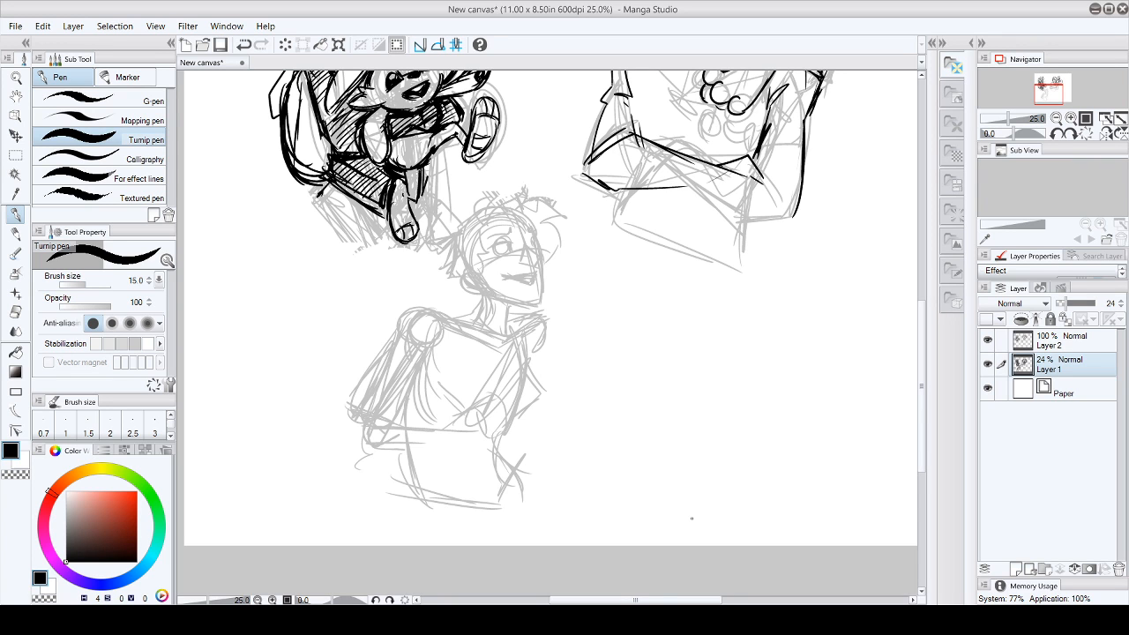
- Erase the third character's near shoulder circle, near arm and far shoulder from the sketch with the Hard eraser
{"action": "mouse_move", "coordinate": [694, 600]}
{"action": "left_mouse_down"}
{"action": "mouse_move", "coordinate": [753, 600]}
{"action": "mouse_move", "coordinate": [702, 600]}
{"action": "left_mouse_up"}
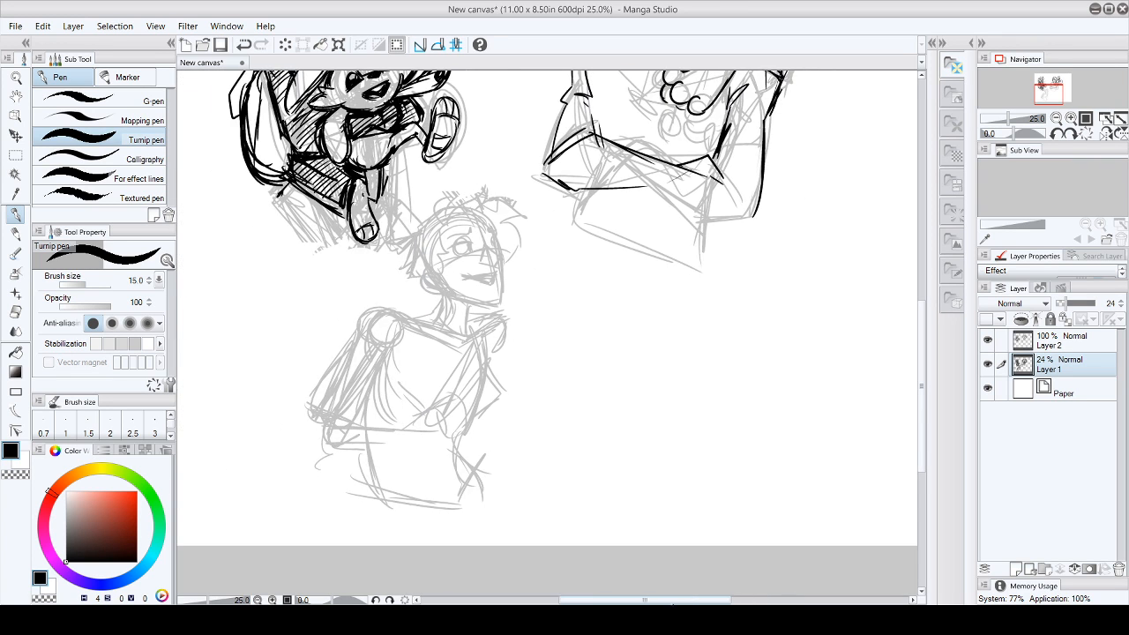
{"action": "left_click", "coordinate": [15, 310]}
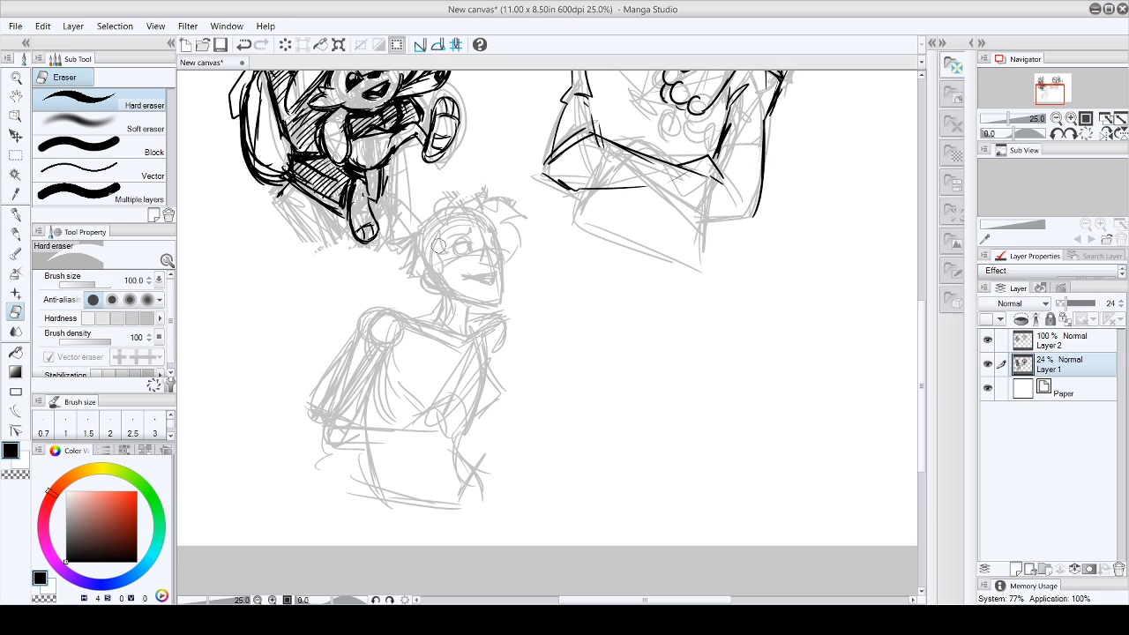
{"action": "mouse_move", "coordinate": [357, 319]}
{"action": "left_mouse_down"}
{"action": "mouse_move", "coordinate": [370, 335]}
{"action": "mouse_move", "coordinate": [383, 325]}
{"action": "left_mouse_up"}
{"action": "left_click_drag", "start_coordinate": [491, 324], "coordinate": [512, 349]}
- Sketch a circle for a small creature's head and move it against the third character's cheek
{"action": "left_click", "coordinate": [15, 214]}
{"action": "left_click_drag", "start_coordinate": [550, 301], "coordinate": [547, 326]}
{"action": "mouse_move", "coordinate": [565, 284]}
{"action": "left_mouse_down"}
{"action": "mouse_move", "coordinate": [546, 314]}
{"action": "mouse_move", "coordinate": [596, 338]}
{"action": "left_mouse_up"}
{"action": "mouse_move", "coordinate": [591, 287]}
{"action": "left_mouse_down"}
{"action": "mouse_move", "coordinate": [597, 332]}
{"action": "mouse_move", "coordinate": [569, 346]}
{"action": "left_mouse_up"}
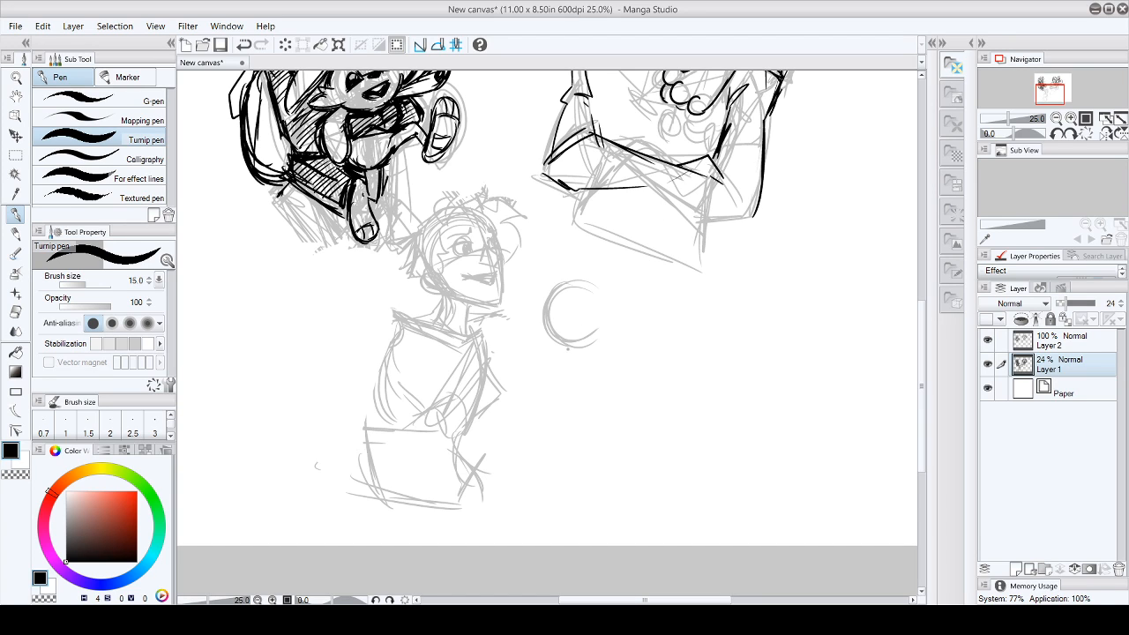
{"action": "left_click", "coordinate": [15, 154]}
{"action": "mouse_move", "coordinate": [622, 279]}
{"action": "left_mouse_down"}
{"action": "mouse_move", "coordinate": [573, 259]}
{"action": "mouse_move", "coordinate": [653, 346]}
{"action": "mouse_move", "coordinate": [564, 308]}
{"action": "mouse_move", "coordinate": [521, 305]}
{"action": "mouse_move", "coordinate": [554, 309]}
{"action": "left_mouse_up"}
{"action": "key", "text": "k"}
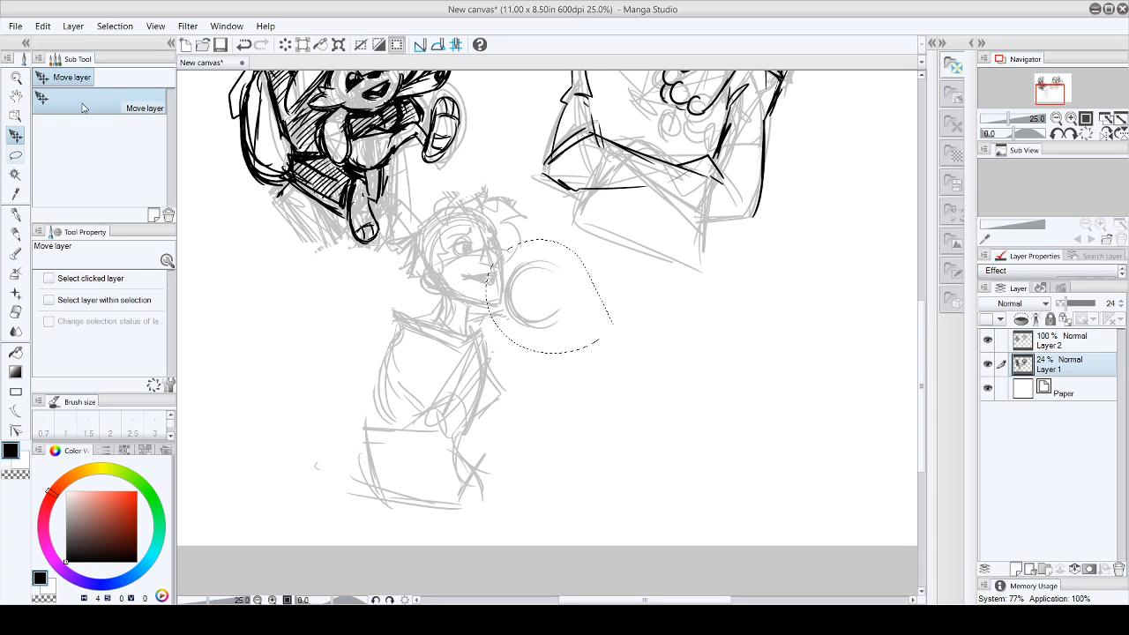
{"action": "left_click", "coordinate": [15, 155]}
{"action": "key", "text": "ctrl+d"}
{"action": "left_click", "coordinate": [15, 215]}
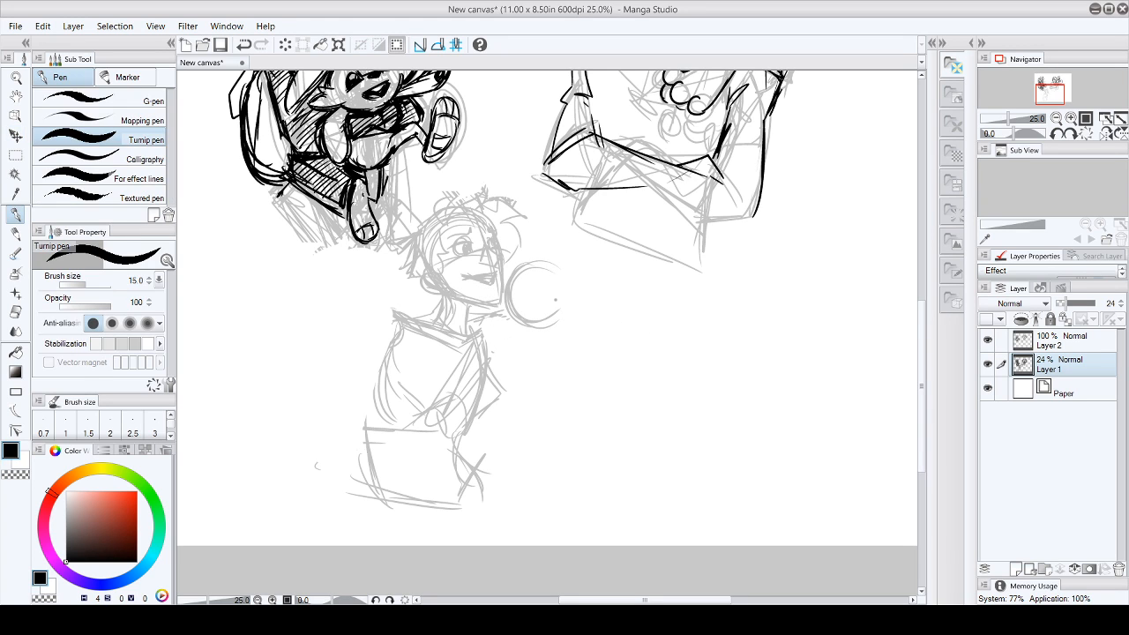
- Complete the small creature's round head and sketch its nose, closed eyes, cheeks and facial guidelines
{"action": "left_click_drag", "start_coordinate": [510, 267], "coordinate": [506, 284]}
{"action": "mouse_move", "coordinate": [513, 304]}
{"action": "left_mouse_down"}
{"action": "mouse_move", "coordinate": [551, 331]}
{"action": "mouse_move", "coordinate": [561, 323]}
{"action": "left_mouse_up"}
{"action": "left_click_drag", "start_coordinate": [533, 287], "coordinate": [529, 316]}
{"action": "mouse_move", "coordinate": [532, 269]}
{"action": "left_mouse_down"}
{"action": "mouse_move", "coordinate": [526, 288]}
{"action": "mouse_move", "coordinate": [569, 308]}
{"action": "left_mouse_up"}
{"action": "left_click_drag", "start_coordinate": [532, 291], "coordinate": [541, 288]}
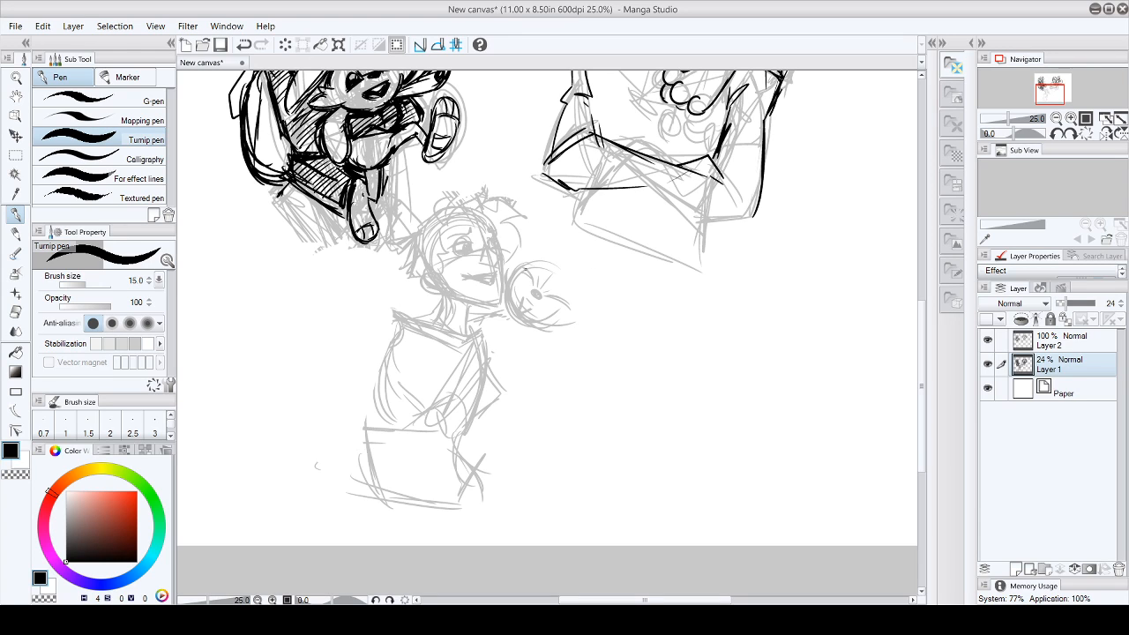
{"action": "left_click_drag", "start_coordinate": [547, 298], "coordinate": [559, 304]}
{"action": "left_click_drag", "start_coordinate": [519, 255], "coordinate": [514, 267]}
{"action": "mouse_move", "coordinate": [521, 266]}
{"action": "left_mouse_down"}
{"action": "mouse_move", "coordinate": [571, 273]}
{"action": "mouse_move", "coordinate": [517, 261]}
{"action": "mouse_move", "coordinate": [570, 285]}
{"action": "mouse_move", "coordinate": [561, 268]}
{"action": "mouse_move", "coordinate": [571, 318]}
{"action": "left_mouse_up"}
{"action": "mouse_move", "coordinate": [571, 274]}
{"action": "left_mouse_down"}
{"action": "mouse_move", "coordinate": [575, 321]}
{"action": "mouse_move", "coordinate": [565, 313]}
{"action": "left_mouse_up"}
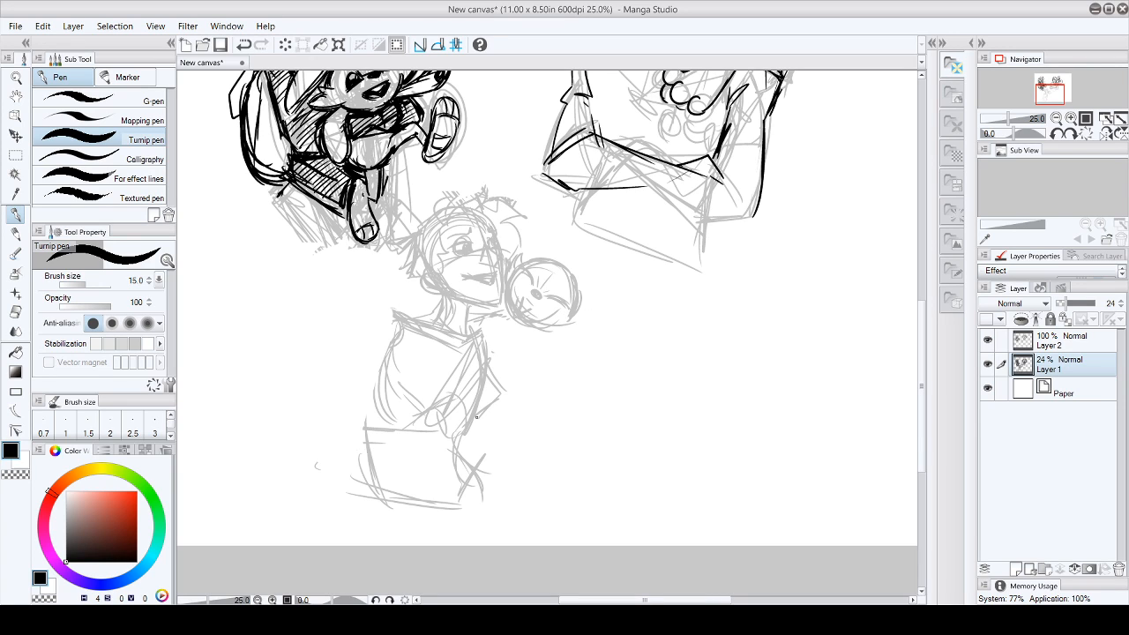
- Redraw the third character's waist and hips with curved side lines and an angled lower edge
{"action": "mouse_move", "coordinate": [388, 377]}
{"action": "left_mouse_down"}
{"action": "mouse_move", "coordinate": [415, 449]}
{"action": "mouse_move", "coordinate": [408, 495]}
{"action": "left_mouse_up"}
{"action": "left_click_drag", "start_coordinate": [485, 418], "coordinate": [479, 501]}
{"action": "left_click_drag", "start_coordinate": [489, 408], "coordinate": [487, 506]}
{"action": "left_click_drag", "start_coordinate": [417, 474], "coordinate": [474, 513]}
{"action": "left_click_drag", "start_coordinate": [411, 472], "coordinate": [458, 504]}
{"action": "left_click_drag", "start_coordinate": [485, 414], "coordinate": [490, 517]}
{"action": "left_click_drag", "start_coordinate": [494, 440], "coordinate": [478, 511]}
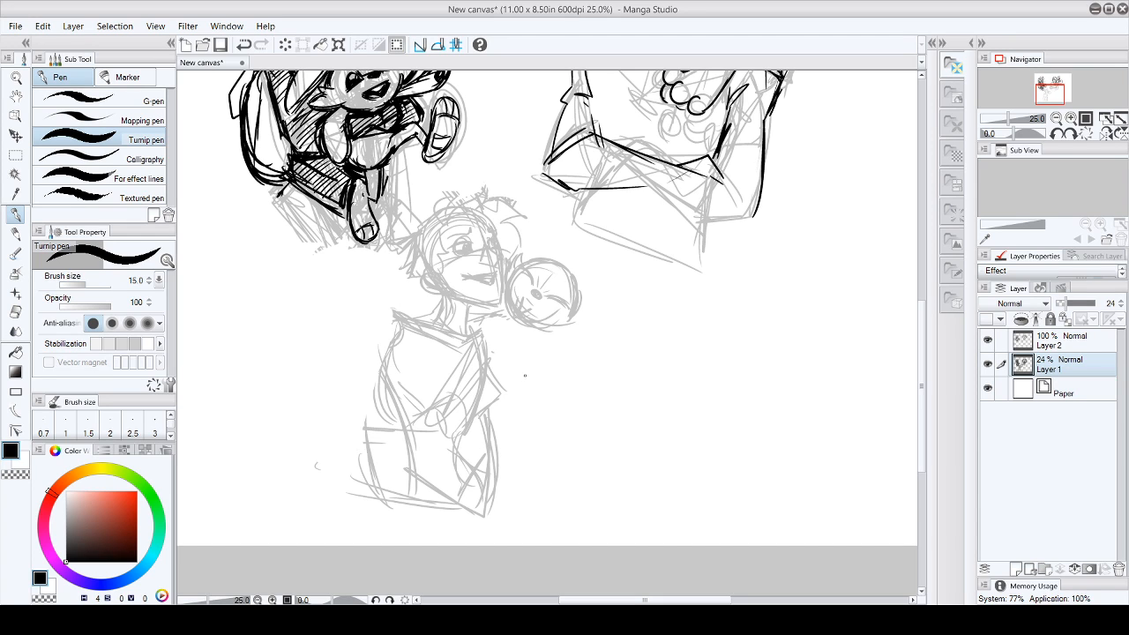
- Sketch the creature's curved body below its head and the character's near shoulder and arm reaching across the chest
{"action": "mouse_move", "coordinate": [490, 320]}
{"action": "left_mouse_down"}
{"action": "mouse_move", "coordinate": [521, 351]}
{"action": "mouse_move", "coordinate": [524, 391]}
{"action": "mouse_move", "coordinate": [503, 375]}
{"action": "mouse_move", "coordinate": [556, 397]}
{"action": "left_mouse_up"}
{"action": "left_click_drag", "start_coordinate": [492, 325], "coordinate": [565, 394]}
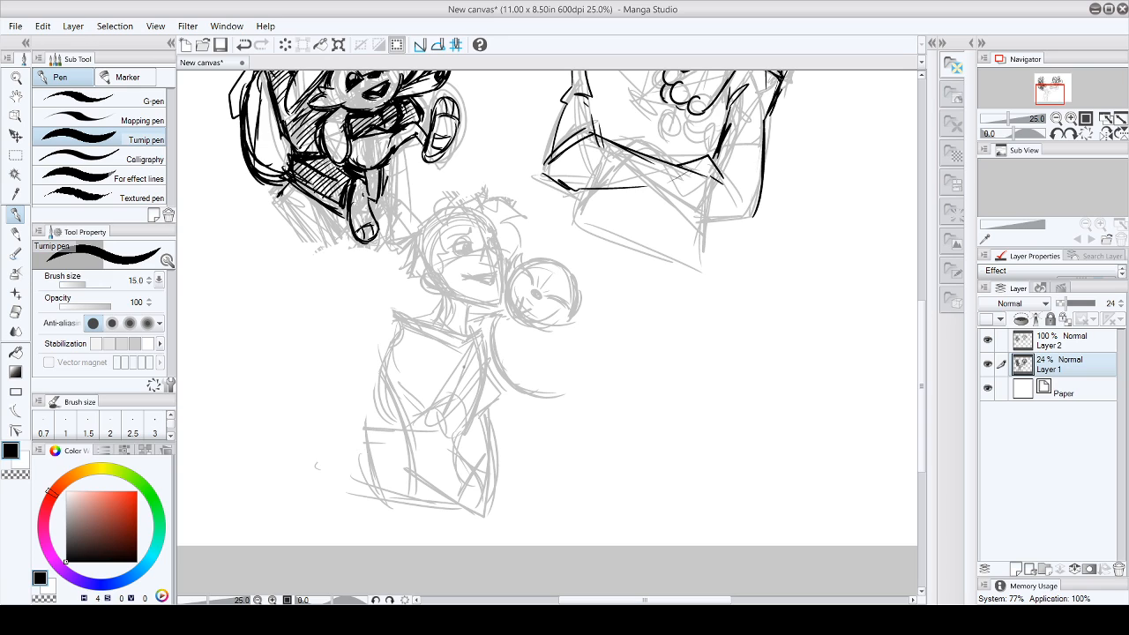
{"action": "left_click_drag", "start_coordinate": [416, 339], "coordinate": [480, 381]}
{"action": "left_click_drag", "start_coordinate": [415, 339], "coordinate": [479, 375]}
{"action": "left_click_drag", "start_coordinate": [388, 363], "coordinate": [433, 396]}
{"action": "mouse_move", "coordinate": [407, 326]}
{"action": "left_mouse_down"}
{"action": "mouse_move", "coordinate": [388, 337]}
{"action": "mouse_move", "coordinate": [412, 331]}
{"action": "mouse_move", "coordinate": [476, 402]}
{"action": "mouse_move", "coordinate": [504, 411]}
{"action": "left_mouse_up"}
{"action": "left_click_drag", "start_coordinate": [413, 376], "coordinate": [516, 419]}
{"action": "left_click_drag", "start_coordinate": [414, 343], "coordinate": [508, 383]}
{"action": "mouse_move", "coordinate": [514, 388]}
{"action": "left_mouse_down"}
{"action": "mouse_move", "coordinate": [503, 421]}
{"action": "mouse_move", "coordinate": [550, 358]}
{"action": "mouse_move", "coordinate": [519, 415]}
{"action": "left_mouse_up"}
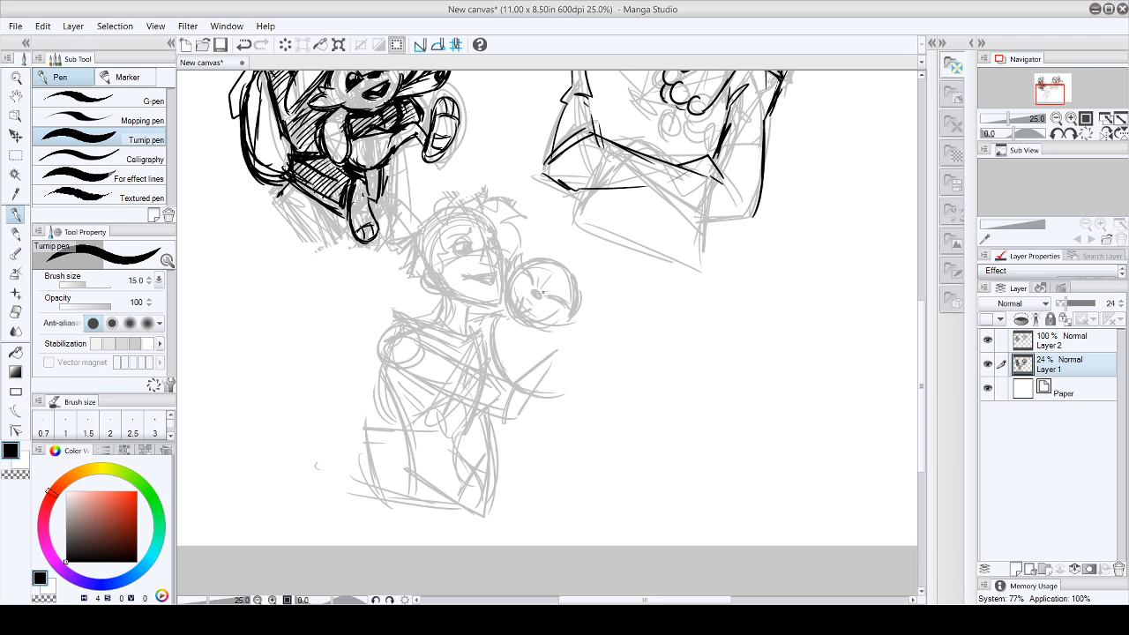
- Sketch long ear lines extending upward and sideways from the small creature's head
{"action": "left_click_drag", "start_coordinate": [564, 274], "coordinate": [629, 275]}
{"action": "left_click_drag", "start_coordinate": [575, 280], "coordinate": [637, 275]}
{"action": "left_click_drag", "start_coordinate": [535, 254], "coordinate": [526, 216]}
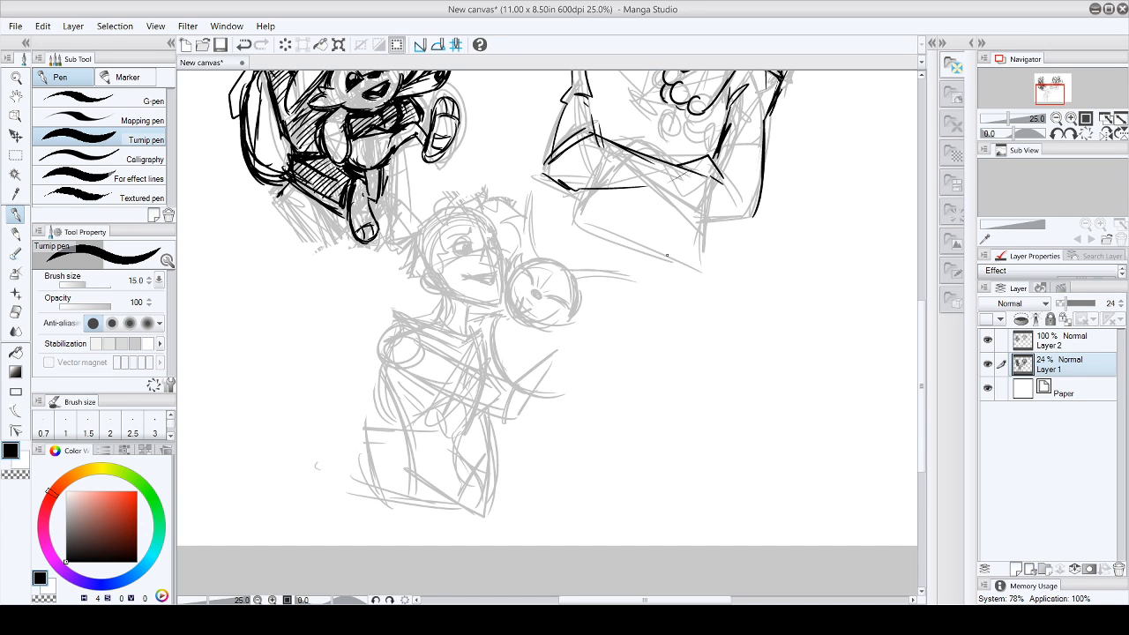
- Erase the small creature's head and ears beside the third character's face with the Hard eraser
{"action": "mouse_move", "coordinate": [923, 340]}
{"action": "left_mouse_down"}
{"action": "mouse_move", "coordinate": [934, 264]}
{"action": "mouse_move", "coordinate": [946, 331]}
{"action": "mouse_move", "coordinate": [953, 320]}
{"action": "left_mouse_up"}
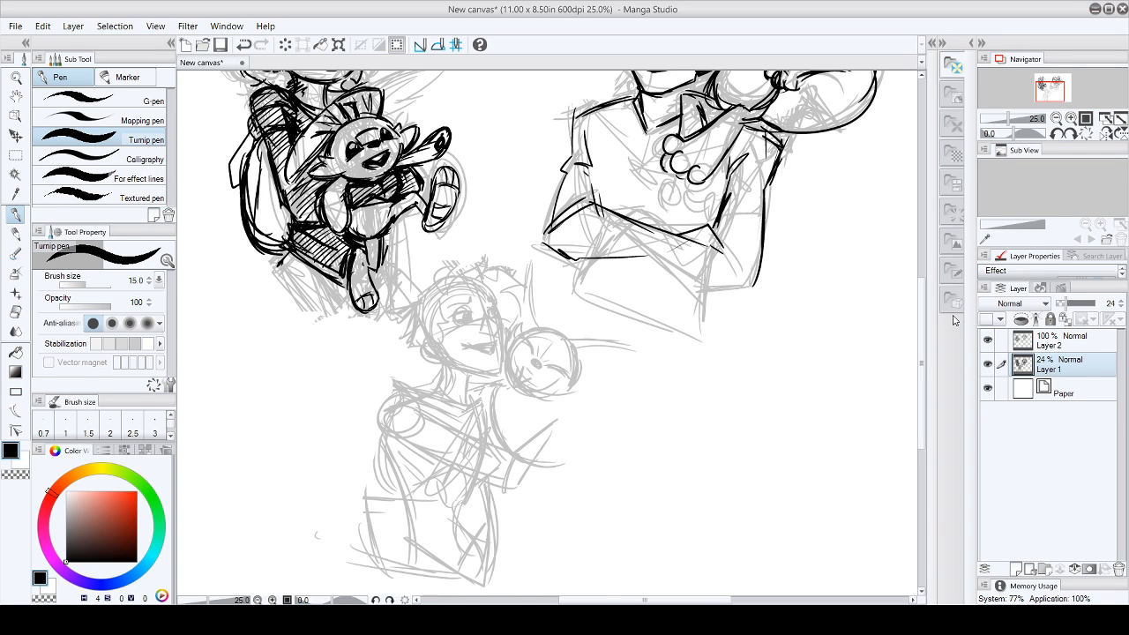
{"action": "left_click", "coordinate": [15, 312]}
{"action": "mouse_move", "coordinate": [547, 341]}
{"action": "left_mouse_down"}
{"action": "mouse_move", "coordinate": [537, 373]}
{"action": "mouse_move", "coordinate": [553, 342]}
{"action": "mouse_move", "coordinate": [521, 373]}
{"action": "mouse_move", "coordinate": [532, 358]}
{"action": "mouse_move", "coordinate": [536, 266]}
{"action": "mouse_move", "coordinate": [522, 346]}
{"action": "mouse_move", "coordinate": [561, 340]}
{"action": "mouse_move", "coordinate": [555, 394]}
{"action": "mouse_move", "coordinate": [592, 381]}
{"action": "mouse_move", "coordinate": [562, 337]}
{"action": "mouse_move", "coordinate": [643, 353]}
{"action": "mouse_move", "coordinate": [590, 339]}
{"action": "mouse_move", "coordinate": [538, 393]}
{"action": "mouse_move", "coordinate": [512, 354]}
{"action": "left_mouse_up"}
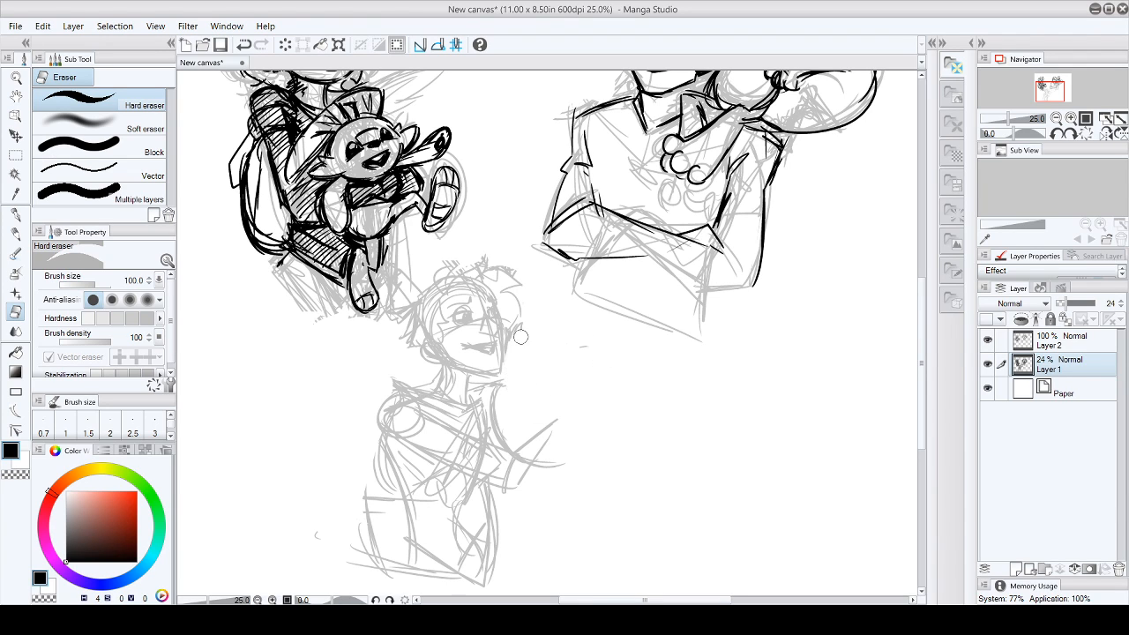
- Reinforce the third character's near sleeve, bent arm and waist, and the creature's back line against the chest
{"action": "left_click", "coordinate": [16, 214]}
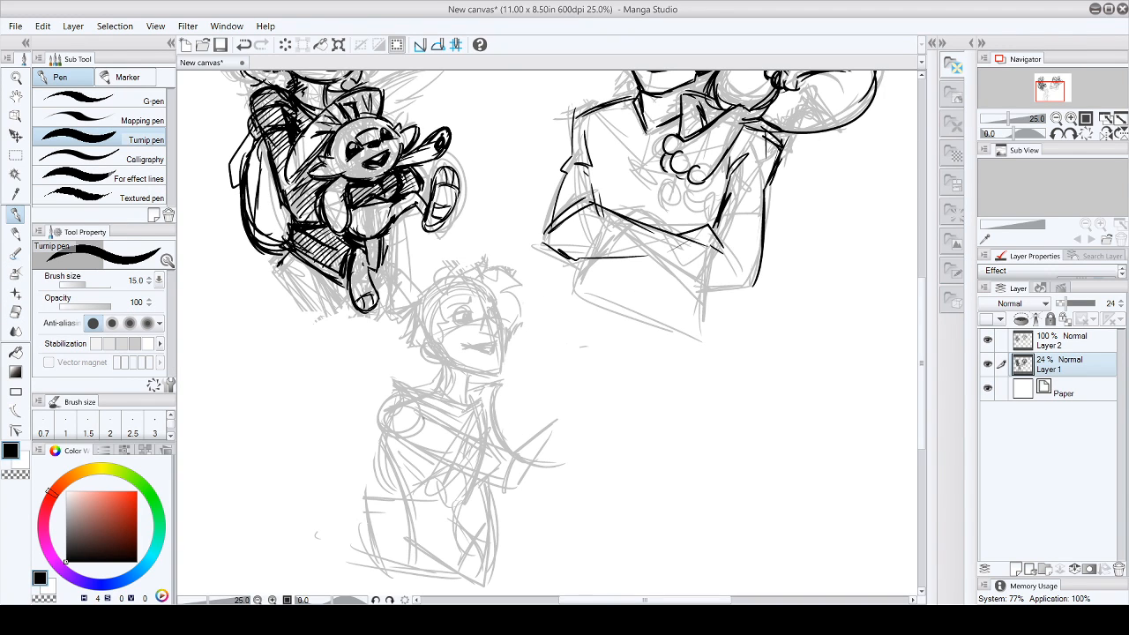
{"action": "left_click_drag", "start_coordinate": [399, 421], "coordinate": [388, 454]}
{"action": "left_click_drag", "start_coordinate": [408, 450], "coordinate": [443, 469]}
{"action": "mouse_move", "coordinate": [395, 440]}
{"action": "left_mouse_down"}
{"action": "mouse_move", "coordinate": [436, 500]}
{"action": "mouse_move", "coordinate": [415, 483]}
{"action": "mouse_move", "coordinate": [398, 456]}
{"action": "mouse_move", "coordinate": [449, 531]}
{"action": "left_mouse_up"}
{"action": "left_click_drag", "start_coordinate": [467, 483], "coordinate": [522, 487]}
{"action": "mouse_move", "coordinate": [483, 395]}
{"action": "left_mouse_down"}
{"action": "mouse_move", "coordinate": [520, 454]}
{"action": "mouse_move", "coordinate": [519, 482]}
{"action": "left_mouse_up"}
{"action": "left_click_drag", "start_coordinate": [454, 527], "coordinate": [441, 578]}
{"action": "left_click_drag", "start_coordinate": [453, 531], "coordinate": [439, 557]}
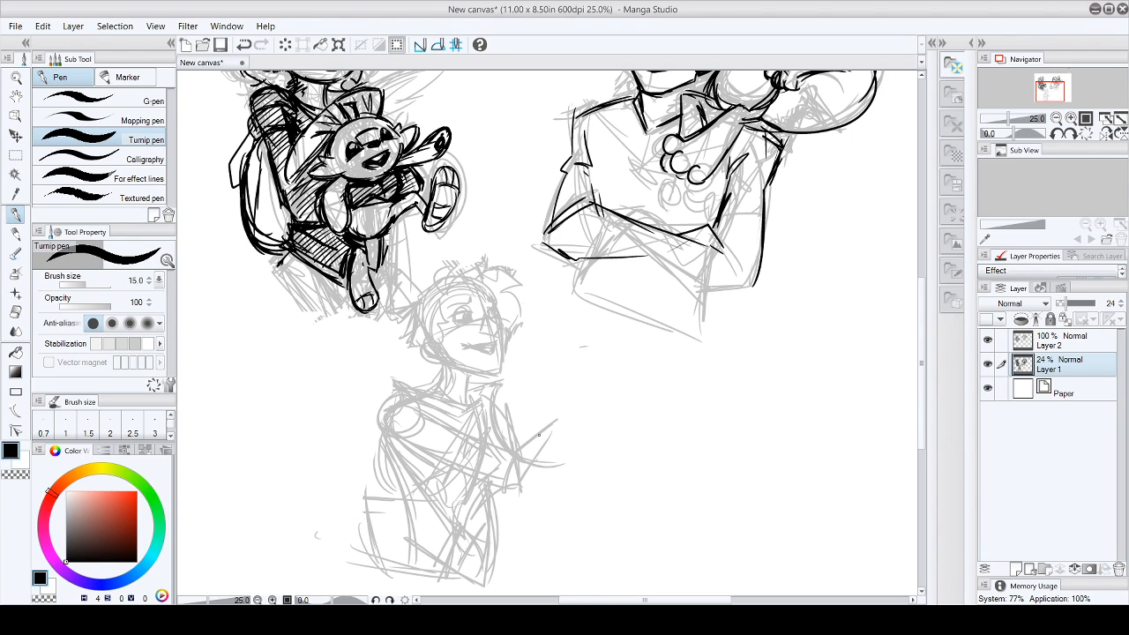
- Sketch a new round head for the small creature beside the character's cheek, with a muzzle and facial guidelines
{"action": "mouse_move", "coordinate": [548, 312]}
{"action": "left_mouse_down"}
{"action": "mouse_move", "coordinate": [532, 356]}
{"action": "mouse_move", "coordinate": [559, 359]}
{"action": "left_mouse_up"}
{"action": "mouse_move", "coordinate": [518, 328]}
{"action": "left_mouse_down"}
{"action": "mouse_move", "coordinate": [545, 373]}
{"action": "mouse_move", "coordinate": [550, 347]}
{"action": "left_mouse_up"}
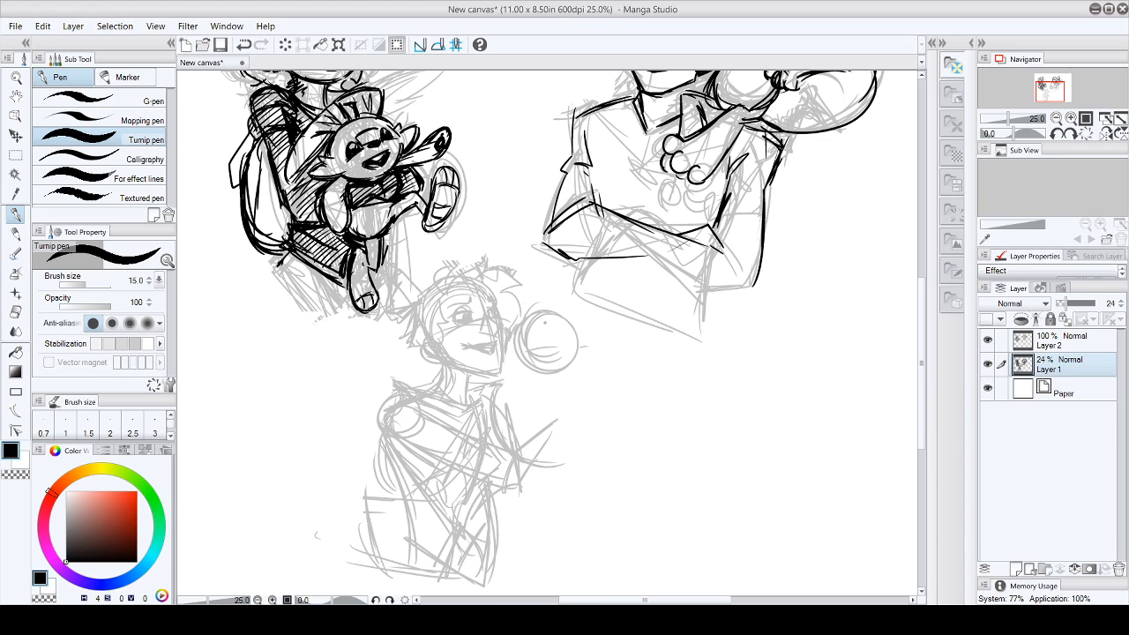
{"action": "left_click_drag", "start_coordinate": [531, 346], "coordinate": [558, 356]}
{"action": "left_click_drag", "start_coordinate": [538, 351], "coordinate": [555, 363]}
{"action": "left_click_drag", "start_coordinate": [537, 320], "coordinate": [527, 338]}
{"action": "mouse_move", "coordinate": [538, 324]}
{"action": "left_mouse_down"}
{"action": "mouse_move", "coordinate": [574, 349]}
{"action": "mouse_move", "coordinate": [520, 350]}
{"action": "mouse_move", "coordinate": [526, 340]}
{"action": "mouse_move", "coordinate": [557, 364]}
{"action": "left_mouse_up"}
{"action": "left_click_drag", "start_coordinate": [543, 320], "coordinate": [574, 335]}
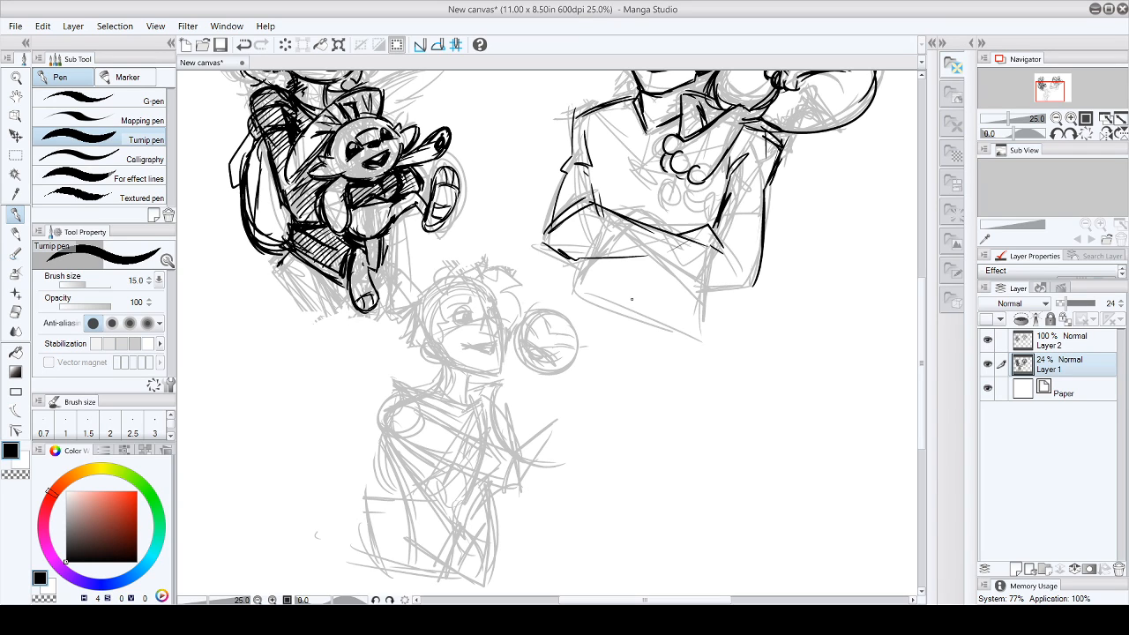
- Add a leafy tuft and pointed ears to the small creature's new head
{"action": "mouse_move", "coordinate": [553, 312]}
{"action": "left_mouse_down"}
{"action": "mouse_move", "coordinate": [559, 298]}
{"action": "mouse_move", "coordinate": [566, 314]}
{"action": "left_mouse_up"}
{"action": "mouse_move", "coordinate": [563, 310]}
{"action": "left_mouse_down"}
{"action": "mouse_move", "coordinate": [575, 320]}
{"action": "mouse_move", "coordinate": [530, 274]}
{"action": "mouse_move", "coordinate": [543, 301]}
{"action": "left_mouse_up"}
{"action": "mouse_move", "coordinate": [525, 264]}
{"action": "left_mouse_down"}
{"action": "mouse_move", "coordinate": [533, 305]}
{"action": "mouse_move", "coordinate": [621, 316]}
{"action": "mouse_move", "coordinate": [589, 339]}
{"action": "left_mouse_up"}
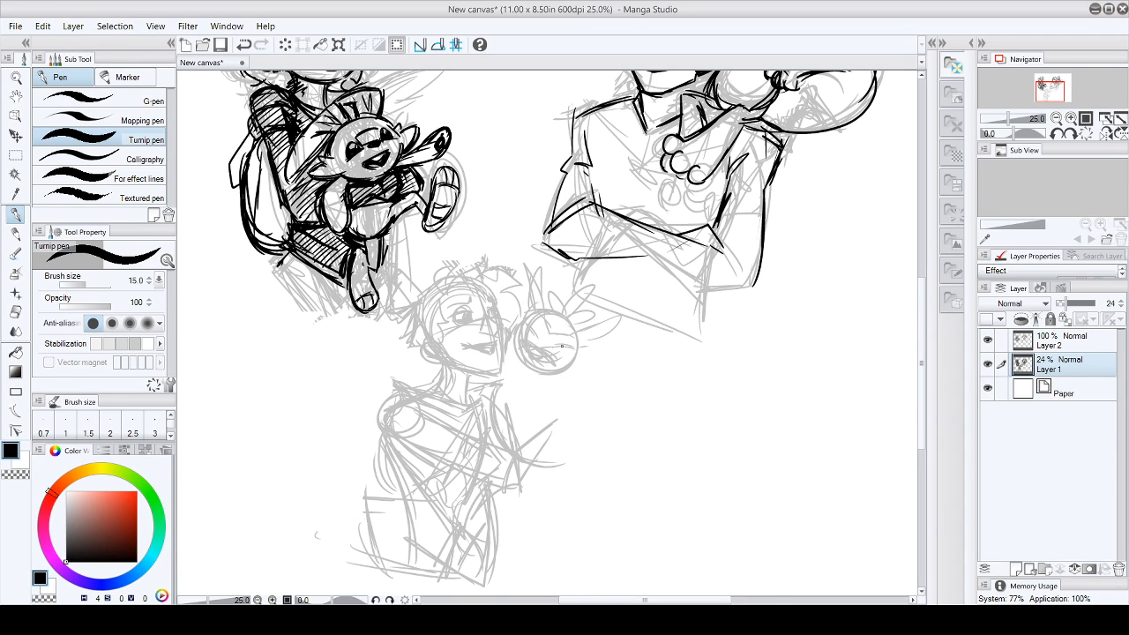
- Sketch the small creature's body below its head, including its chest, belly and rounded paw
{"action": "left_click_drag", "start_coordinate": [560, 373], "coordinate": [570, 392]}
{"action": "mouse_move", "coordinate": [520, 353]}
{"action": "left_mouse_down"}
{"action": "mouse_move", "coordinate": [504, 359]}
{"action": "mouse_move", "coordinate": [501, 445]}
{"action": "mouse_move", "coordinate": [515, 439]}
{"action": "left_mouse_up"}
{"action": "mouse_move", "coordinate": [549, 376]}
{"action": "left_mouse_down"}
{"action": "mouse_move", "coordinate": [562, 428]}
{"action": "mouse_move", "coordinate": [545, 384]}
{"action": "mouse_move", "coordinate": [561, 385]}
{"action": "mouse_move", "coordinate": [557, 419]}
{"action": "mouse_move", "coordinate": [577, 390]}
{"action": "left_mouse_up"}
{"action": "mouse_move", "coordinate": [556, 378]}
{"action": "left_mouse_down"}
{"action": "mouse_move", "coordinate": [568, 380]}
{"action": "mouse_move", "coordinate": [571, 410]}
{"action": "left_mouse_up"}
{"action": "left_click_drag", "start_coordinate": [555, 404], "coordinate": [583, 395]}
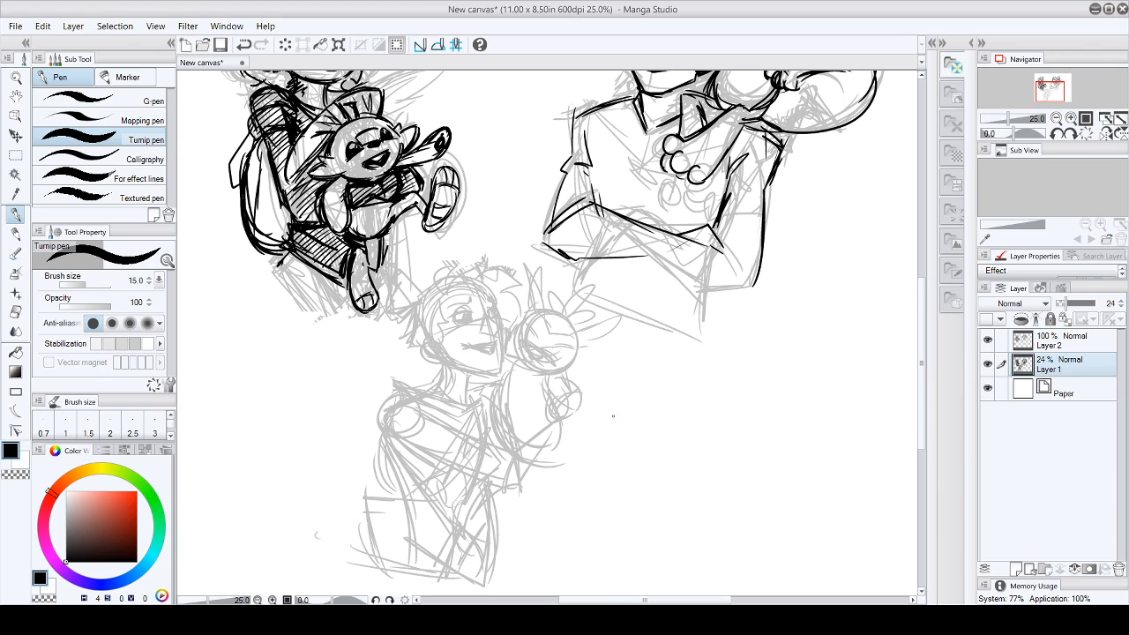
- Rework the third character's forearm and sketch the long curved shapes extending outward beneath the creature's body
{"action": "mouse_move", "coordinate": [565, 432]}
{"action": "left_mouse_down"}
{"action": "mouse_move", "coordinate": [593, 407]}
{"action": "mouse_move", "coordinate": [571, 439]}
{"action": "left_mouse_up"}
{"action": "left_click_drag", "start_coordinate": [487, 450], "coordinate": [492, 478]}
{"action": "left_click_drag", "start_coordinate": [496, 471], "coordinate": [515, 490]}
{"action": "left_click_drag", "start_coordinate": [561, 441], "coordinate": [603, 436]}
{"action": "left_click_drag", "start_coordinate": [573, 454], "coordinate": [530, 462]}
{"action": "left_click_drag", "start_coordinate": [614, 436], "coordinate": [572, 458]}
{"action": "mouse_move", "coordinate": [619, 427]}
{"action": "left_mouse_down"}
{"action": "mouse_move", "coordinate": [540, 463]}
{"action": "mouse_move", "coordinate": [589, 457]}
{"action": "left_mouse_up"}
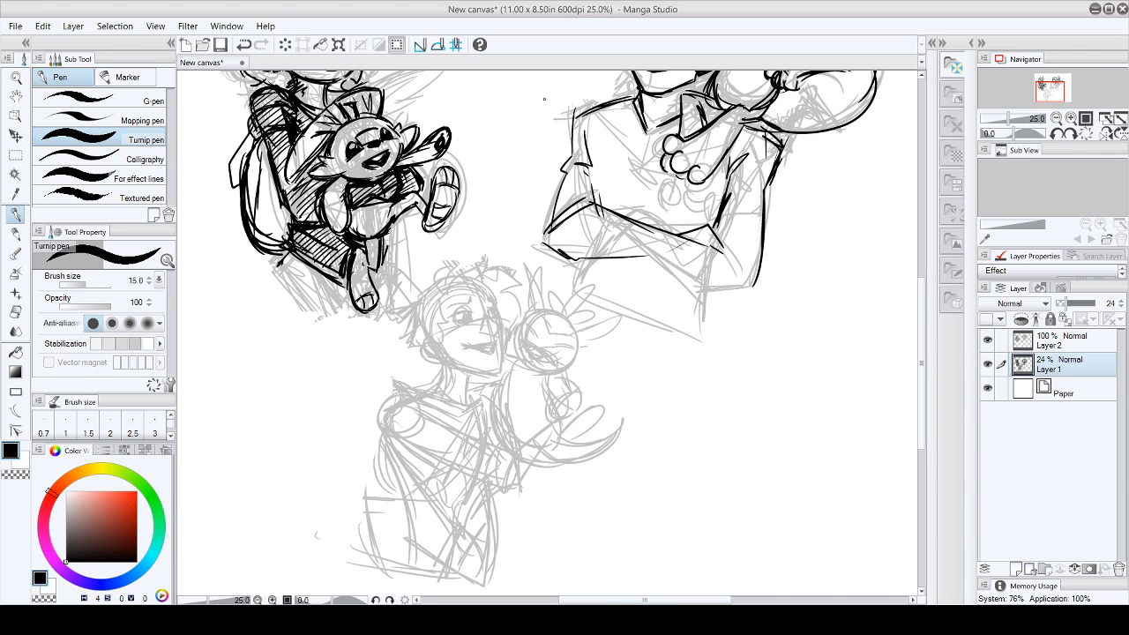
- Sketch a fourth character's head in the empty area beside the third character, with a pointed chin and facial guidelines
{"action": "left_click_drag", "start_coordinate": [923, 348], "coordinate": [923, 379]}
{"action": "left_click_drag", "start_coordinate": [645, 600], "coordinate": [714, 600]}
{"action": "left_click_drag", "start_coordinate": [923, 404], "coordinate": [936, 385]}
{"action": "mouse_move", "coordinate": [565, 298]}
{"action": "left_mouse_down"}
{"action": "mouse_move", "coordinate": [569, 339]}
{"action": "mouse_move", "coordinate": [559, 257]}
{"action": "mouse_move", "coordinate": [613, 229]}
{"action": "mouse_move", "coordinate": [632, 232]}
{"action": "left_mouse_up"}
{"action": "mouse_move", "coordinate": [567, 253]}
{"action": "left_mouse_down"}
{"action": "mouse_move", "coordinate": [587, 335]}
{"action": "mouse_move", "coordinate": [606, 352]}
{"action": "mouse_move", "coordinate": [646, 304]}
{"action": "mouse_move", "coordinate": [626, 337]}
{"action": "left_mouse_up"}
{"action": "left_click_drag", "start_coordinate": [643, 247], "coordinate": [644, 302]}
{"action": "left_click_drag", "start_coordinate": [643, 250], "coordinate": [640, 307]}
{"action": "left_click_drag", "start_coordinate": [551, 297], "coordinate": [653, 272]}
{"action": "left_click_drag", "start_coordinate": [584, 207], "coordinate": [596, 291]}
{"action": "mouse_move", "coordinate": [587, 233]}
{"action": "left_mouse_down"}
{"action": "mouse_move", "coordinate": [612, 345]}
{"action": "mouse_move", "coordinate": [608, 337]}
{"action": "left_mouse_up"}
- Sketch the fourth character's eyes, brows, nose and mouth, plus the ear and the hair beside it
{"action": "mouse_move", "coordinate": [582, 266]}
{"action": "left_mouse_down"}
{"action": "mouse_move", "coordinate": [582, 291]}
{"action": "mouse_move", "coordinate": [608, 278]}
{"action": "mouse_move", "coordinate": [579, 269]}
{"action": "left_mouse_up"}
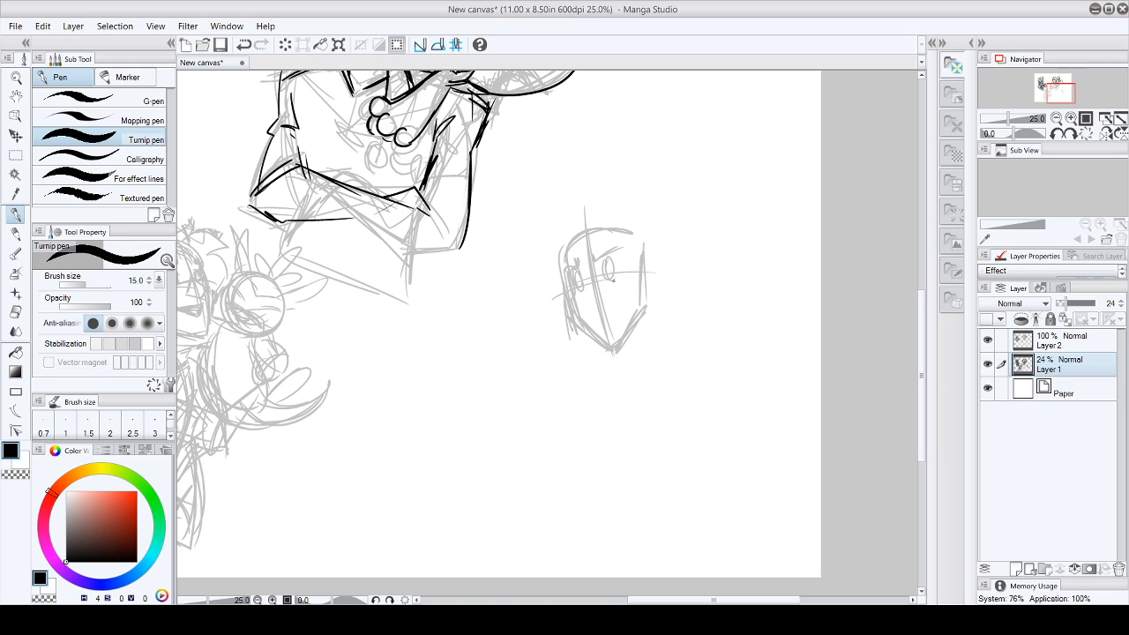
{"action": "left_click_drag", "start_coordinate": [610, 319], "coordinate": [582, 306]}
{"action": "mouse_move", "coordinate": [641, 275]}
{"action": "left_mouse_down"}
{"action": "mouse_move", "coordinate": [654, 297]}
{"action": "mouse_move", "coordinate": [645, 305]}
{"action": "left_mouse_up"}
{"action": "mouse_move", "coordinate": [600, 227]}
{"action": "left_mouse_down"}
{"action": "mouse_move", "coordinate": [613, 238]}
{"action": "mouse_move", "coordinate": [599, 254]}
{"action": "left_mouse_up"}
{"action": "mouse_move", "coordinate": [612, 252]}
{"action": "left_mouse_down"}
{"action": "mouse_move", "coordinate": [623, 273]}
{"action": "mouse_move", "coordinate": [651, 275]}
{"action": "left_mouse_up"}
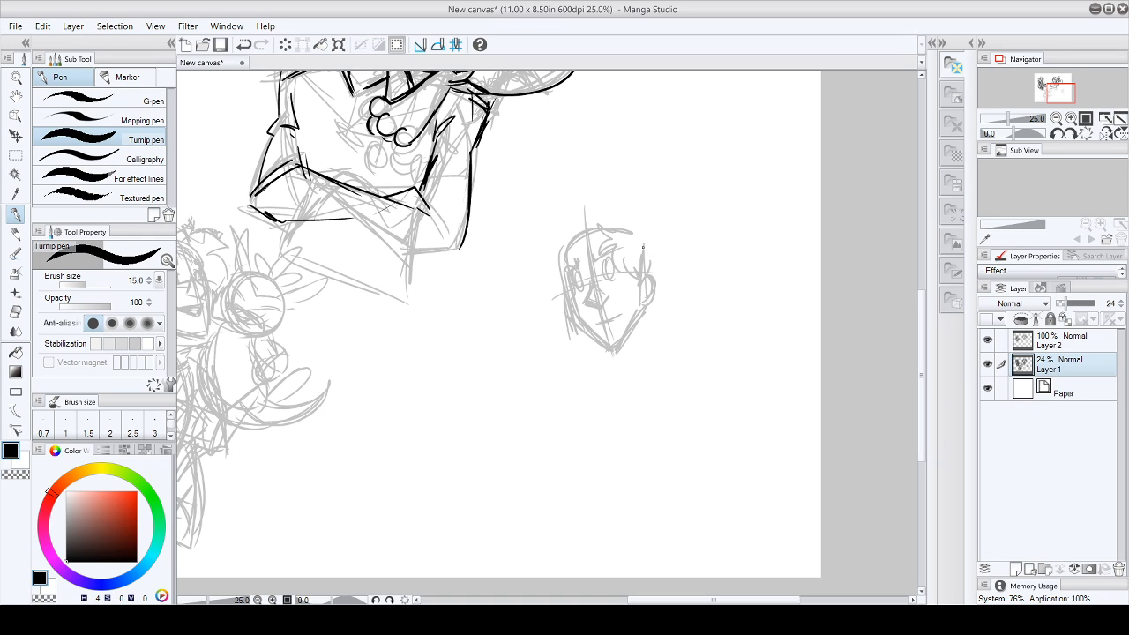
{"action": "mouse_move", "coordinate": [633, 232]}
{"action": "left_mouse_down"}
{"action": "mouse_move", "coordinate": [661, 256]}
{"action": "mouse_move", "coordinate": [658, 286]}
{"action": "left_mouse_up"}
{"action": "left_click_drag", "start_coordinate": [631, 229], "coordinate": [607, 192]}
{"action": "mouse_move", "coordinate": [565, 248]}
{"action": "left_mouse_down"}
{"action": "mouse_move", "coordinate": [551, 231]}
{"action": "mouse_move", "coordinate": [559, 218]}
{"action": "mouse_move", "coordinate": [593, 225]}
{"action": "mouse_move", "coordinate": [582, 208]}
{"action": "mouse_move", "coordinate": [605, 215]}
{"action": "mouse_move", "coordinate": [571, 213]}
{"action": "mouse_move", "coordinate": [614, 211]}
{"action": "left_mouse_up"}
{"action": "left_click_drag", "start_coordinate": [612, 213], "coordinate": [633, 231]}
{"action": "mouse_move", "coordinate": [570, 210]}
{"action": "left_mouse_down"}
{"action": "mouse_move", "coordinate": [556, 236]}
{"action": "mouse_move", "coordinate": [583, 218]}
{"action": "mouse_move", "coordinate": [546, 260]}
{"action": "mouse_move", "coordinate": [558, 278]}
{"action": "left_mouse_up"}
{"action": "mouse_move", "coordinate": [559, 231]}
{"action": "left_mouse_down"}
{"action": "mouse_move", "coordinate": [550, 247]}
{"action": "mouse_move", "coordinate": [559, 228]}
{"action": "left_mouse_up"}
{"action": "left_click_drag", "start_coordinate": [556, 240], "coordinate": [555, 213]}
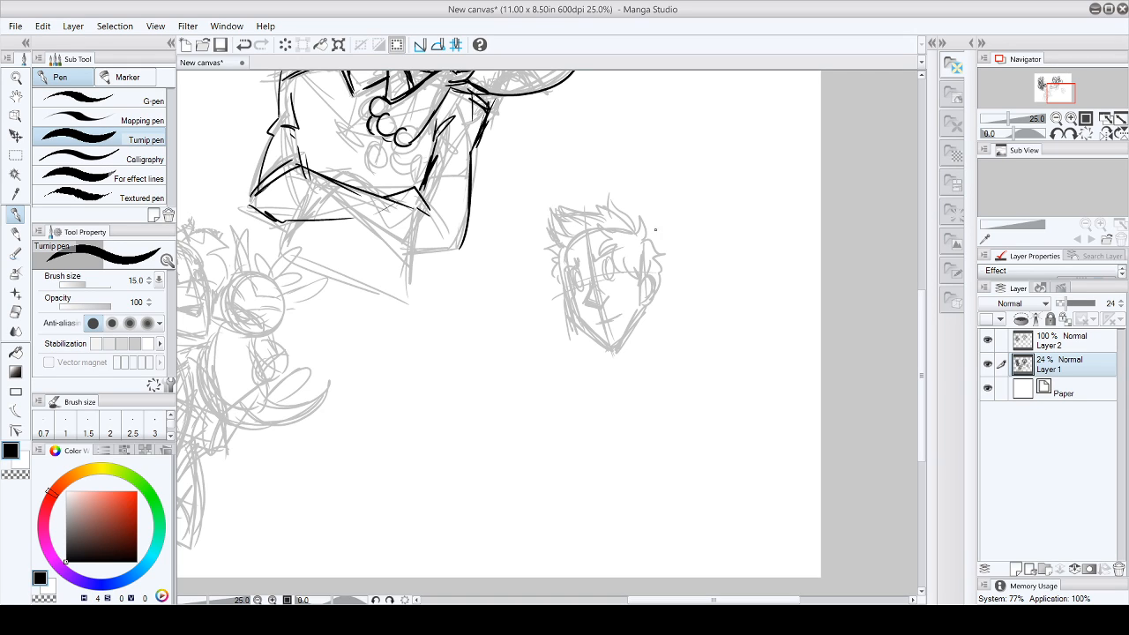
{"action": "key", "text": "e"}
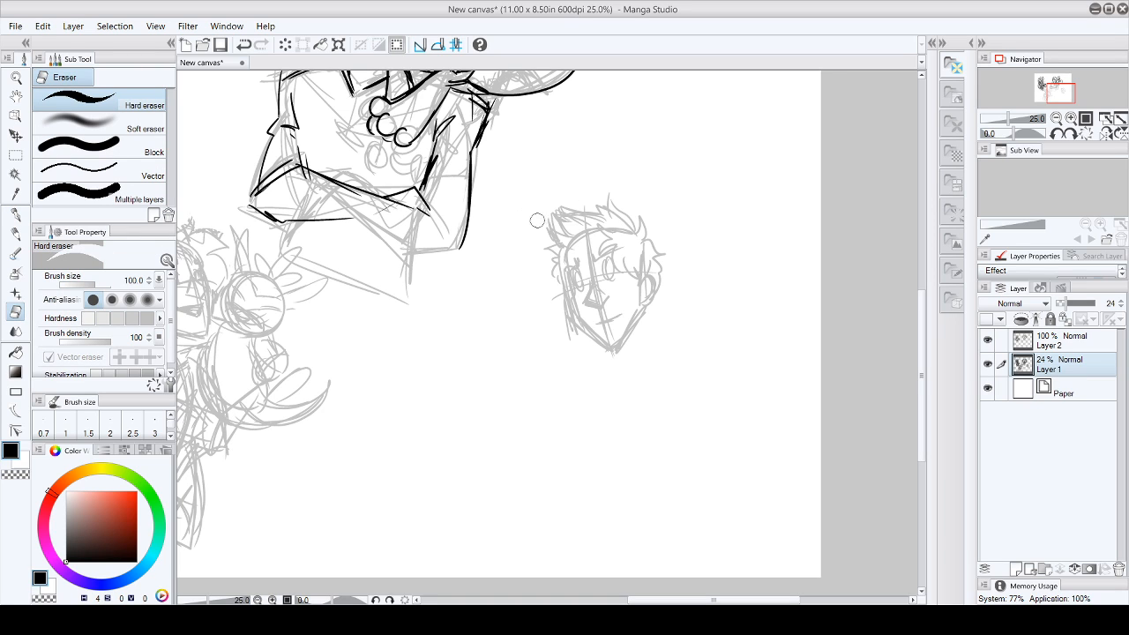
{"action": "mouse_move", "coordinate": [595, 207]}
{"action": "left_mouse_down"}
{"action": "mouse_move", "coordinate": [574, 217]}
{"action": "mouse_move", "coordinate": [607, 220]}
{"action": "mouse_move", "coordinate": [543, 244]}
{"action": "mouse_move", "coordinate": [561, 237]}
{"action": "left_mouse_up"}
- Sketch the fourth character's neck and shoulders with the Turnip pen, and one side line of the torso
{"action": "key", "text": "p"}
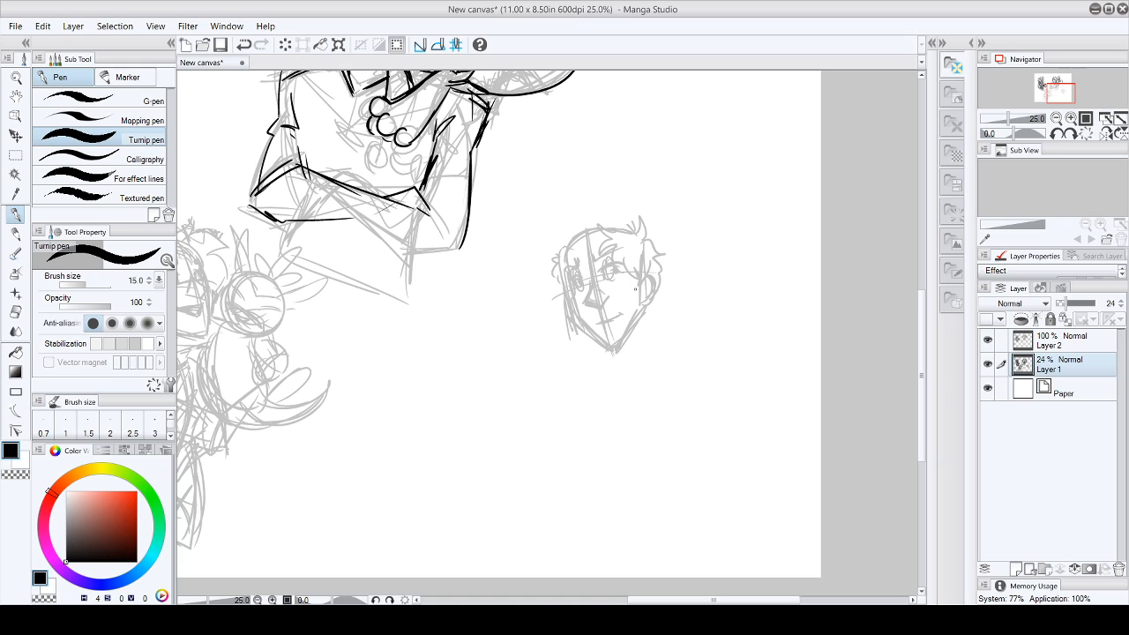
{"action": "mouse_move", "coordinate": [645, 311]}
{"action": "left_mouse_down"}
{"action": "mouse_move", "coordinate": [658, 329]}
{"action": "mouse_move", "coordinate": [613, 356]}
{"action": "mouse_move", "coordinate": [662, 327]}
{"action": "mouse_move", "coordinate": [631, 366]}
{"action": "mouse_move", "coordinate": [648, 351]}
{"action": "left_mouse_up"}
{"action": "left_click_drag", "start_coordinate": [660, 329], "coordinate": [644, 358]}
{"action": "mouse_move", "coordinate": [649, 306]}
{"action": "left_mouse_down"}
{"action": "mouse_move", "coordinate": [673, 329]}
{"action": "mouse_move", "coordinate": [637, 357]}
{"action": "mouse_move", "coordinate": [589, 365]}
{"action": "mouse_move", "coordinate": [592, 354]}
{"action": "left_mouse_up"}
{"action": "mouse_move", "coordinate": [600, 357]}
{"action": "left_mouse_down"}
{"action": "mouse_move", "coordinate": [628, 369]}
{"action": "mouse_move", "coordinate": [686, 359]}
{"action": "mouse_move", "coordinate": [719, 346]}
{"action": "mouse_move", "coordinate": [713, 325]}
{"action": "mouse_move", "coordinate": [629, 365]}
{"action": "mouse_move", "coordinate": [625, 353]}
{"action": "mouse_move", "coordinate": [646, 369]}
{"action": "mouse_move", "coordinate": [724, 329]}
{"action": "mouse_move", "coordinate": [649, 366]}
{"action": "left_mouse_up"}
{"action": "mouse_move", "coordinate": [708, 338]}
{"action": "left_mouse_down"}
{"action": "mouse_move", "coordinate": [653, 367]}
{"action": "mouse_move", "coordinate": [569, 388]}
{"action": "mouse_move", "coordinate": [749, 319]}
{"action": "mouse_move", "coordinate": [763, 353]}
{"action": "mouse_move", "coordinate": [712, 346]}
{"action": "left_mouse_up"}
{"action": "left_click_drag", "start_coordinate": [589, 381], "coordinate": [622, 459]}
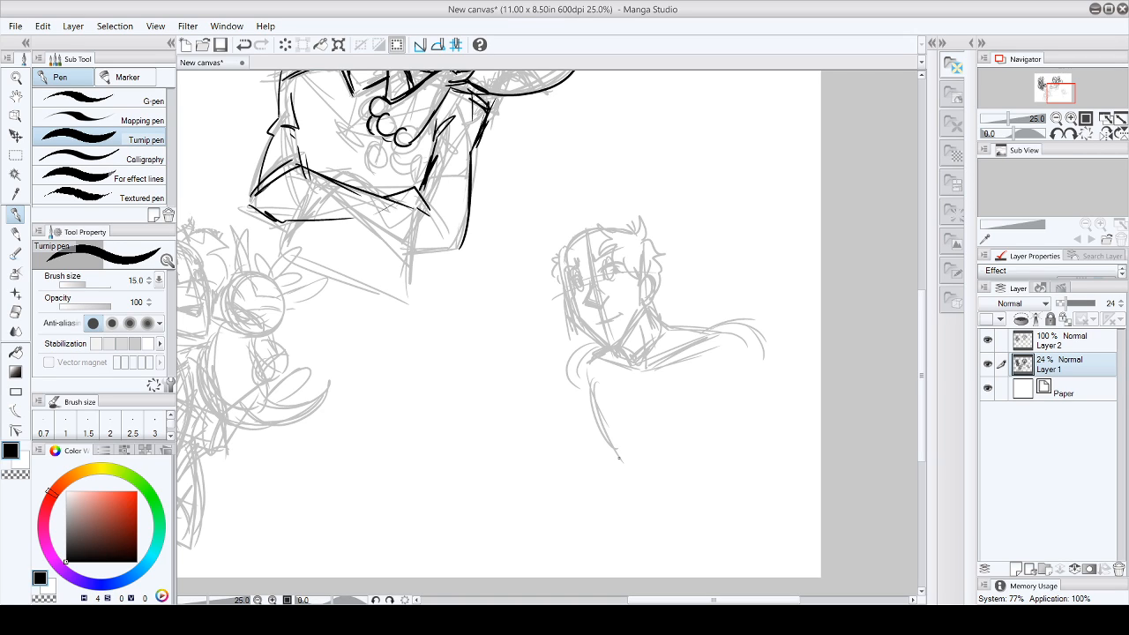
{"action": "mouse_move", "coordinate": [567, 236]}
{"action": "left_mouse_down"}
{"action": "mouse_move", "coordinate": [552, 230]}
{"action": "mouse_move", "coordinate": [551, 256]}
{"action": "mouse_move", "coordinate": [562, 232]}
{"action": "mouse_move", "coordinate": [545, 220]}
{"action": "mouse_move", "coordinate": [570, 202]}
{"action": "mouse_move", "coordinate": [631, 228]}
{"action": "mouse_move", "coordinate": [582, 208]}
{"action": "mouse_move", "coordinate": [547, 229]}
{"action": "mouse_move", "coordinate": [545, 257]}
{"action": "mouse_move", "coordinate": [540, 216]}
{"action": "mouse_move", "coordinate": [574, 218]}
{"action": "mouse_move", "coordinate": [582, 201]}
{"action": "mouse_move", "coordinate": [603, 215]}
{"action": "left_mouse_up"}
{"action": "left_click_drag", "start_coordinate": [619, 220], "coordinate": [631, 231]}
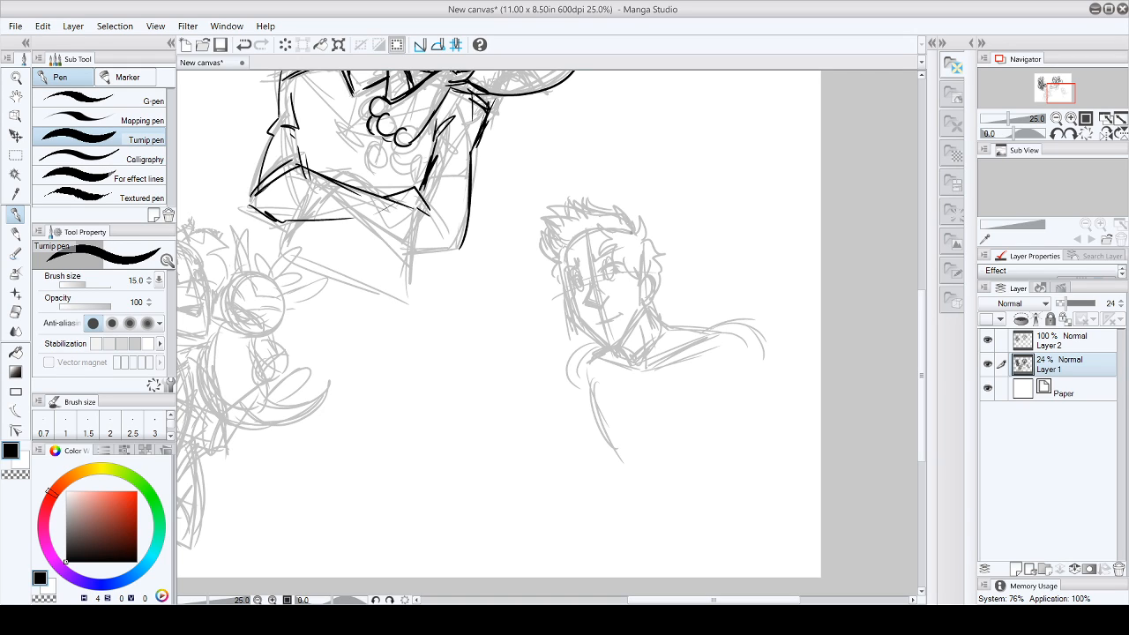
{"action": "key", "text": "e"}
{"action": "mouse_move", "coordinate": [529, 219]}
{"action": "left_mouse_down"}
{"action": "mouse_move", "coordinate": [595, 186]}
{"action": "mouse_move", "coordinate": [535, 226]}
{"action": "mouse_move", "coordinate": [585, 209]}
{"action": "mouse_move", "coordinate": [557, 246]}
{"action": "mouse_move", "coordinate": [544, 216]}
{"action": "mouse_move", "coordinate": [598, 204]}
{"action": "mouse_move", "coordinate": [563, 255]}
{"action": "mouse_move", "coordinate": [624, 214]}
{"action": "mouse_move", "coordinate": [653, 239]}
{"action": "left_mouse_up"}
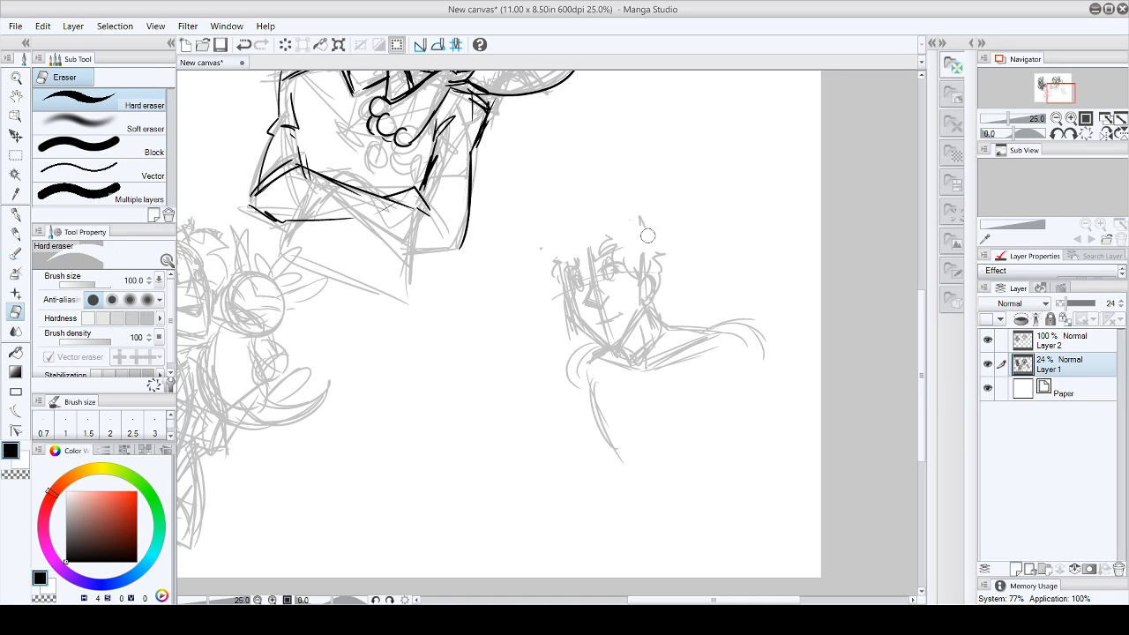
- Sketch short swept hair with a jagged fringe and side locks on the fourth character
{"action": "key", "text": "p"}
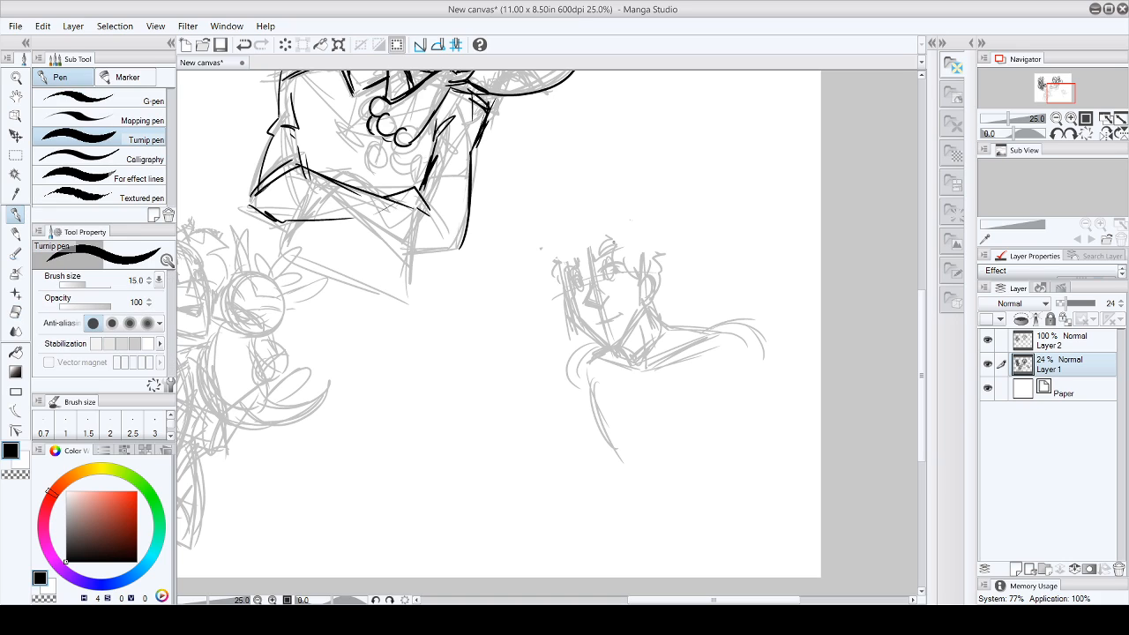
{"action": "mouse_move", "coordinate": [607, 237]}
{"action": "left_mouse_down"}
{"action": "mouse_move", "coordinate": [622, 232]}
{"action": "mouse_move", "coordinate": [566, 239]}
{"action": "mouse_move", "coordinate": [549, 255]}
{"action": "left_mouse_up"}
{"action": "mouse_move", "coordinate": [654, 243]}
{"action": "left_mouse_down"}
{"action": "mouse_move", "coordinate": [626, 204]}
{"action": "mouse_move", "coordinate": [627, 217]}
{"action": "mouse_move", "coordinate": [587, 212]}
{"action": "mouse_move", "coordinate": [583, 197]}
{"action": "mouse_move", "coordinate": [561, 226]}
{"action": "mouse_move", "coordinate": [539, 212]}
{"action": "mouse_move", "coordinate": [551, 262]}
{"action": "left_mouse_up"}
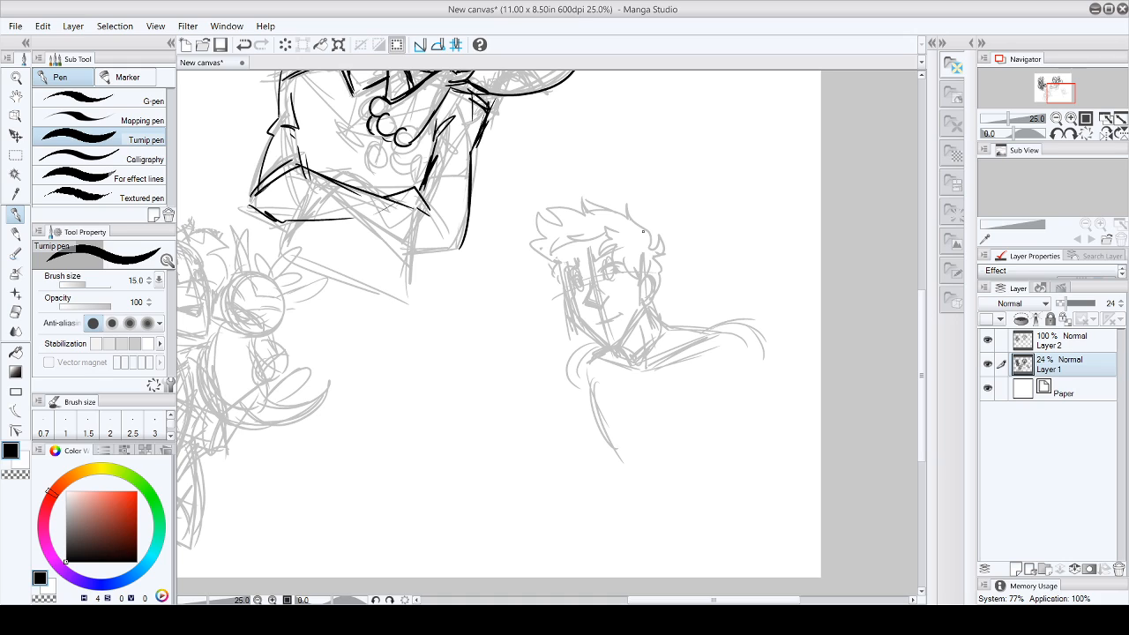
{"action": "mouse_move", "coordinate": [582, 209]}
{"action": "left_mouse_down"}
{"action": "mouse_move", "coordinate": [600, 208]}
{"action": "mouse_move", "coordinate": [544, 234]}
{"action": "mouse_move", "coordinate": [562, 299]}
{"action": "left_mouse_up"}
{"action": "left_click_drag", "start_coordinate": [564, 258], "coordinate": [577, 267]}
{"action": "mouse_move", "coordinate": [575, 256]}
{"action": "left_mouse_down"}
{"action": "mouse_move", "coordinate": [579, 268]}
{"action": "mouse_move", "coordinate": [565, 267]}
{"action": "left_mouse_up"}
- Sketch the fourth character's neckline, collar and open jacket edges, and darken the mouth
{"action": "left_click_drag", "start_coordinate": [624, 339], "coordinate": [638, 298]}
{"action": "mouse_move", "coordinate": [615, 364]}
{"action": "left_mouse_down"}
{"action": "mouse_move", "coordinate": [613, 388]}
{"action": "mouse_move", "coordinate": [655, 400]}
{"action": "mouse_move", "coordinate": [669, 374]}
{"action": "left_mouse_up"}
{"action": "mouse_move", "coordinate": [641, 402]}
{"action": "left_mouse_down"}
{"action": "mouse_move", "coordinate": [674, 357]}
{"action": "mouse_move", "coordinate": [665, 327]}
{"action": "left_mouse_up"}
{"action": "mouse_move", "coordinate": [665, 394]}
{"action": "left_mouse_down"}
{"action": "mouse_move", "coordinate": [679, 331]}
{"action": "mouse_move", "coordinate": [705, 394]}
{"action": "left_mouse_up"}
{"action": "left_click_drag", "start_coordinate": [695, 347], "coordinate": [735, 403]}
{"action": "mouse_move", "coordinate": [593, 358]}
{"action": "left_mouse_down"}
{"action": "mouse_move", "coordinate": [585, 400]}
{"action": "mouse_move", "coordinate": [615, 448]}
{"action": "left_mouse_up"}
{"action": "left_click_drag", "start_coordinate": [617, 394], "coordinate": [595, 434]}
{"action": "left_click_drag", "start_coordinate": [607, 318], "coordinate": [620, 311]}
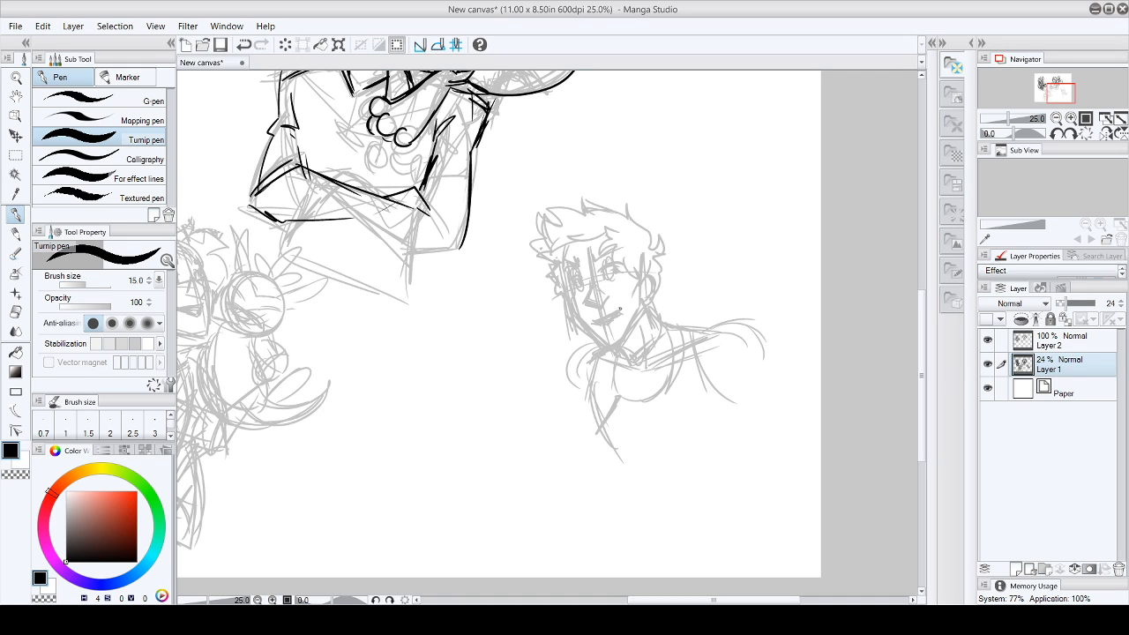
- Sketch folds on the fourth character's chest and rough in the outer lines of both arms
{"action": "mouse_move", "coordinate": [621, 399]}
{"action": "left_mouse_down"}
{"action": "mouse_move", "coordinate": [605, 420]}
{"action": "mouse_move", "coordinate": [615, 457]}
{"action": "mouse_move", "coordinate": [648, 428]}
{"action": "left_mouse_up"}
{"action": "left_click_drag", "start_coordinate": [623, 450], "coordinate": [664, 427]}
{"action": "mouse_move", "coordinate": [631, 387]}
{"action": "left_mouse_down"}
{"action": "mouse_move", "coordinate": [623, 399]}
{"action": "mouse_move", "coordinate": [646, 382]}
{"action": "left_mouse_up"}
{"action": "left_click_drag", "start_coordinate": [632, 411], "coordinate": [655, 389]}
{"action": "mouse_move", "coordinate": [653, 401]}
{"action": "left_mouse_down"}
{"action": "mouse_move", "coordinate": [662, 389]}
{"action": "mouse_move", "coordinate": [671, 411]}
{"action": "mouse_move", "coordinate": [645, 431]}
{"action": "mouse_move", "coordinate": [578, 441]}
{"action": "mouse_move", "coordinate": [570, 393]}
{"action": "left_mouse_up"}
{"action": "left_click_drag", "start_coordinate": [552, 437], "coordinate": [577, 394]}
{"action": "left_click_drag", "start_coordinate": [722, 405], "coordinate": [749, 434]}
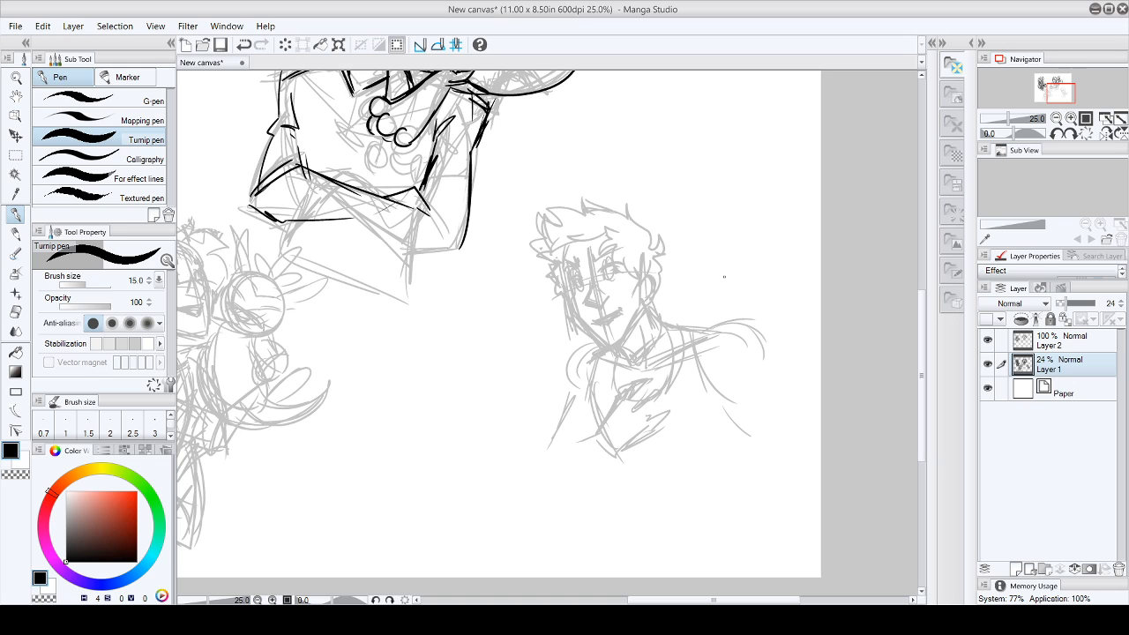
- Sketch a small creature's round head and paw resting on the fourth character's shoulder
{"action": "mouse_move", "coordinate": [693, 263]}
{"action": "left_mouse_down"}
{"action": "mouse_move", "coordinate": [678, 293]}
{"action": "mouse_move", "coordinate": [690, 310]}
{"action": "left_mouse_up"}
{"action": "left_click_drag", "start_coordinate": [701, 265], "coordinate": [697, 309]}
{"action": "mouse_move", "coordinate": [716, 246]}
{"action": "left_mouse_down"}
{"action": "mouse_move", "coordinate": [688, 291]}
{"action": "mouse_move", "coordinate": [713, 306]}
{"action": "left_mouse_up"}
{"action": "mouse_move", "coordinate": [707, 255]}
{"action": "left_mouse_down"}
{"action": "mouse_move", "coordinate": [739, 297]}
{"action": "mouse_move", "coordinate": [718, 292]}
{"action": "mouse_move", "coordinate": [667, 323]}
{"action": "left_mouse_up"}
{"action": "mouse_move", "coordinate": [683, 296]}
{"action": "left_mouse_down"}
{"action": "mouse_move", "coordinate": [671, 325]}
{"action": "mouse_move", "coordinate": [705, 314]}
{"action": "mouse_move", "coordinate": [690, 322]}
{"action": "left_mouse_up"}
{"action": "left_click_drag", "start_coordinate": [683, 275], "coordinate": [677, 296]}
{"action": "mouse_move", "coordinate": [696, 254]}
{"action": "left_mouse_down"}
{"action": "mouse_move", "coordinate": [681, 288]}
{"action": "mouse_move", "coordinate": [706, 248]}
{"action": "mouse_move", "coordinate": [733, 289]}
{"action": "mouse_move", "coordinate": [735, 263]}
{"action": "mouse_move", "coordinate": [728, 293]}
{"action": "left_mouse_up"}
{"action": "left_click_drag", "start_coordinate": [699, 330], "coordinate": [723, 339]}
{"action": "left_click_drag", "start_coordinate": [706, 336], "coordinate": [723, 328]}
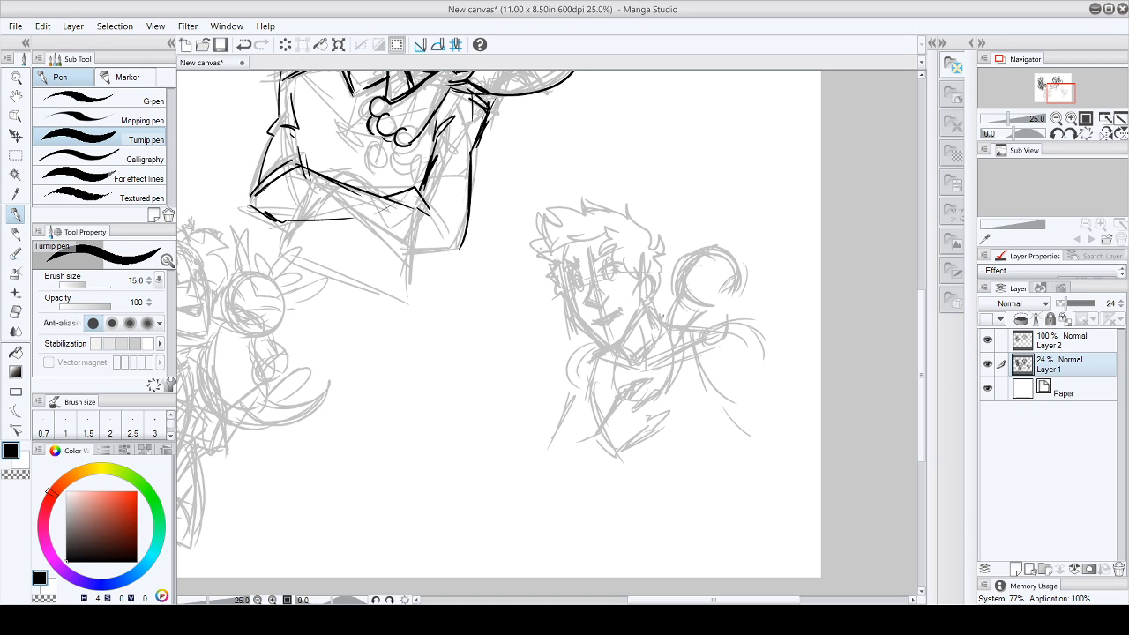
- Sketch spiky flames along the shoulder creature's back and refine its snout
{"action": "mouse_move", "coordinate": [725, 249]}
{"action": "left_mouse_down"}
{"action": "mouse_move", "coordinate": [748, 224]}
{"action": "mouse_move", "coordinate": [740, 255]}
{"action": "mouse_move", "coordinate": [749, 263]}
{"action": "mouse_move", "coordinate": [765, 240]}
{"action": "left_mouse_up"}
{"action": "left_click_drag", "start_coordinate": [756, 264], "coordinate": [790, 251]}
{"action": "left_click_drag", "start_coordinate": [753, 291], "coordinate": [795, 298]}
{"action": "left_click_drag", "start_coordinate": [740, 323], "coordinate": [761, 307]}
{"action": "left_click_drag", "start_coordinate": [757, 334], "coordinate": [765, 316]}
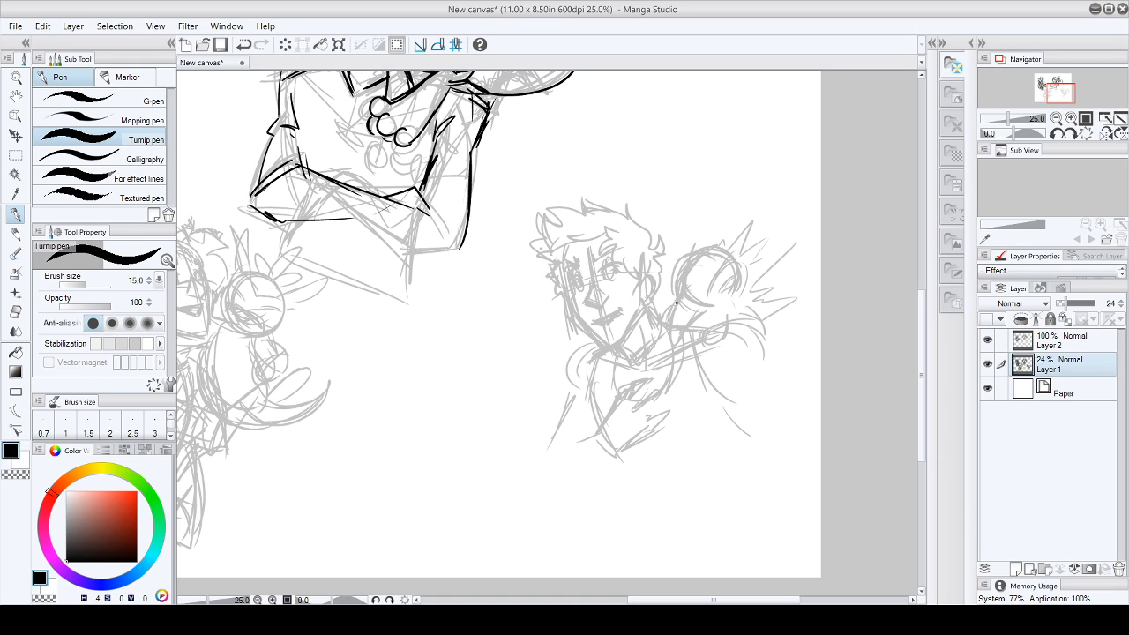
{"action": "left_click_drag", "start_coordinate": [698, 304], "coordinate": [683, 325]}
{"action": "mouse_move", "coordinate": [699, 306]}
{"action": "left_mouse_down"}
{"action": "mouse_move", "coordinate": [686, 324]}
{"action": "mouse_move", "coordinate": [719, 318]}
{"action": "left_mouse_up"}
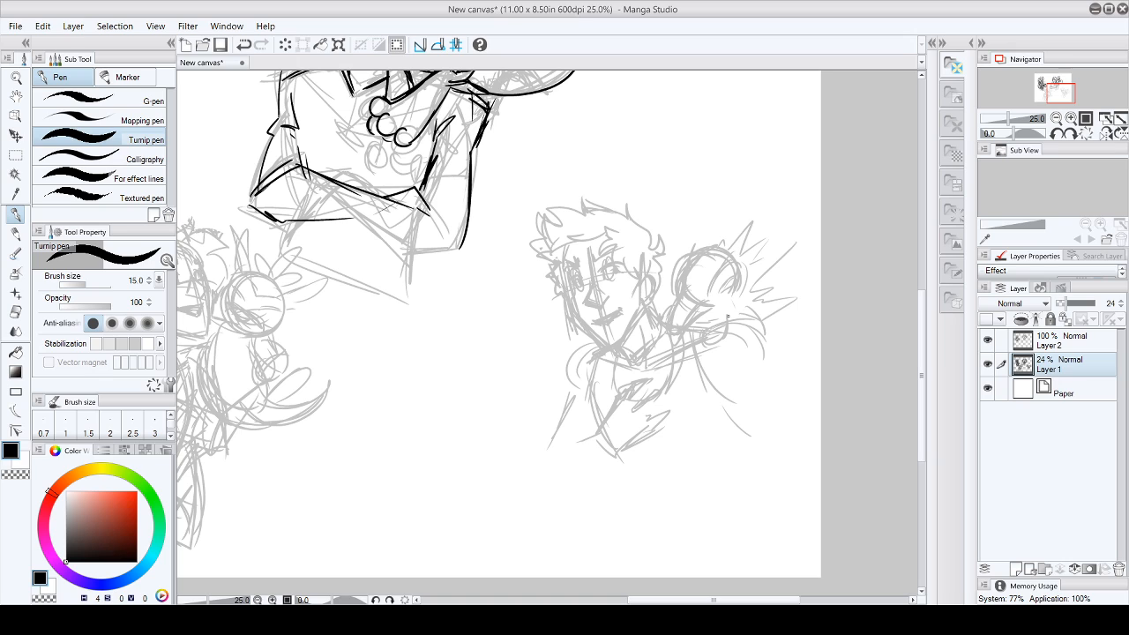
- On Layer 2, ink the shoulder creature's head outline, inner ear curves and pointed snout
{"action": "left_click", "coordinate": [1061, 342]}
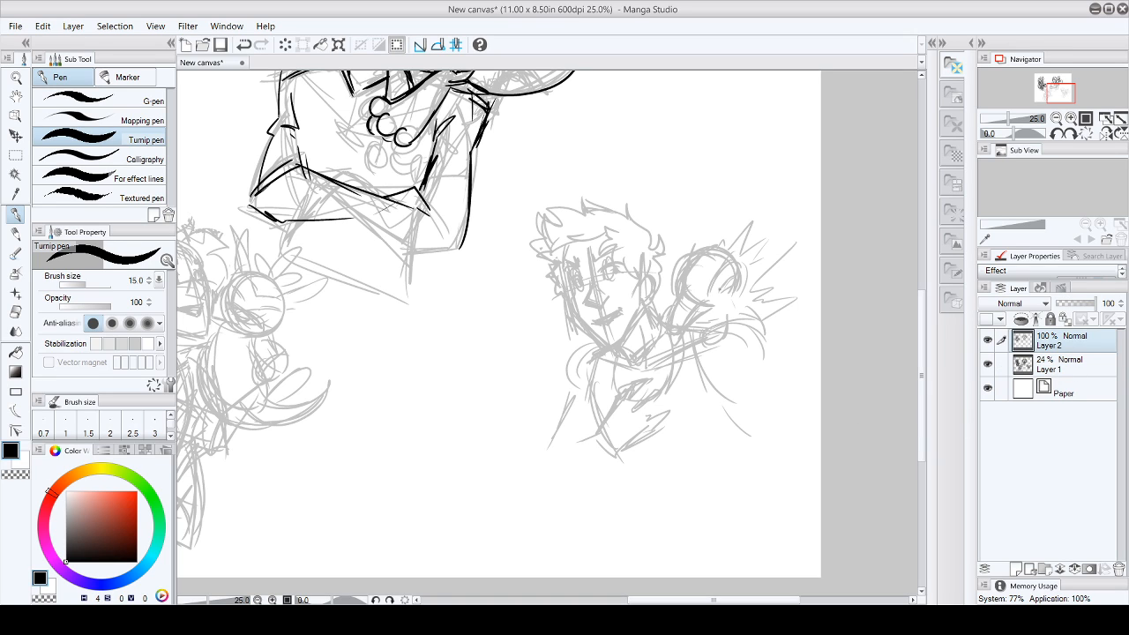
{"action": "left_click_drag", "start_coordinate": [714, 292], "coordinate": [735, 284]}
{"action": "left_click_drag", "start_coordinate": [708, 294], "coordinate": [737, 264]}
{"action": "mouse_move", "coordinate": [681, 295]}
{"action": "left_mouse_down"}
{"action": "mouse_move", "coordinate": [711, 255]}
{"action": "mouse_move", "coordinate": [737, 264]}
{"action": "left_mouse_up"}
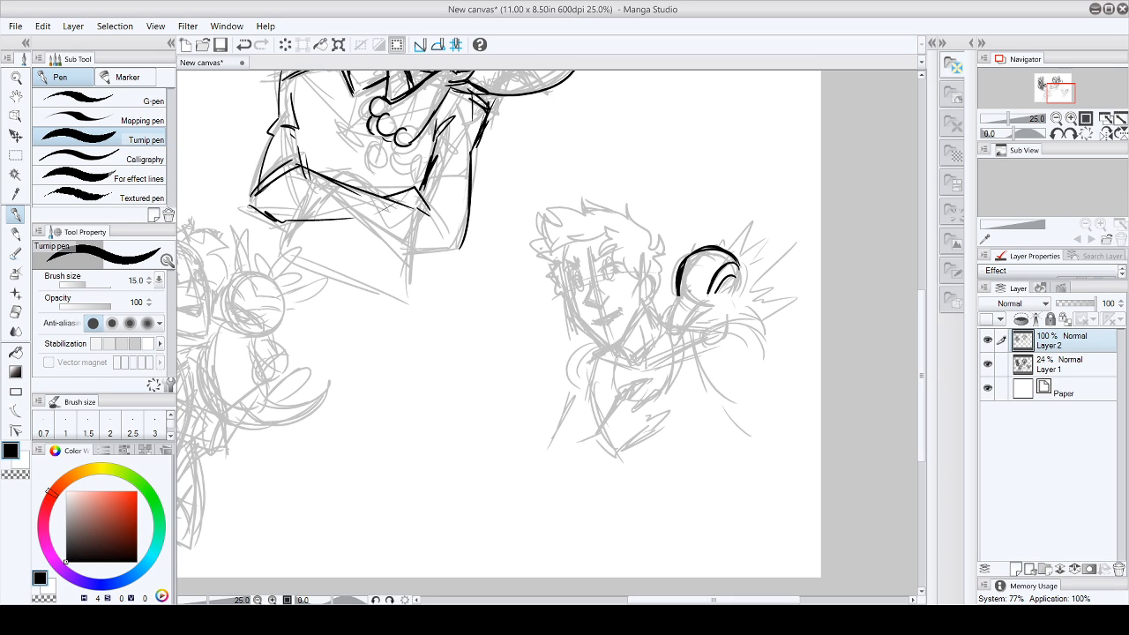
{"action": "mouse_move", "coordinate": [677, 300]}
{"action": "left_mouse_down"}
{"action": "mouse_move", "coordinate": [671, 326]}
{"action": "mouse_move", "coordinate": [706, 301]}
{"action": "mouse_move", "coordinate": [677, 334]}
{"action": "mouse_move", "coordinate": [738, 298]}
{"action": "mouse_move", "coordinate": [740, 272]}
{"action": "left_mouse_up"}
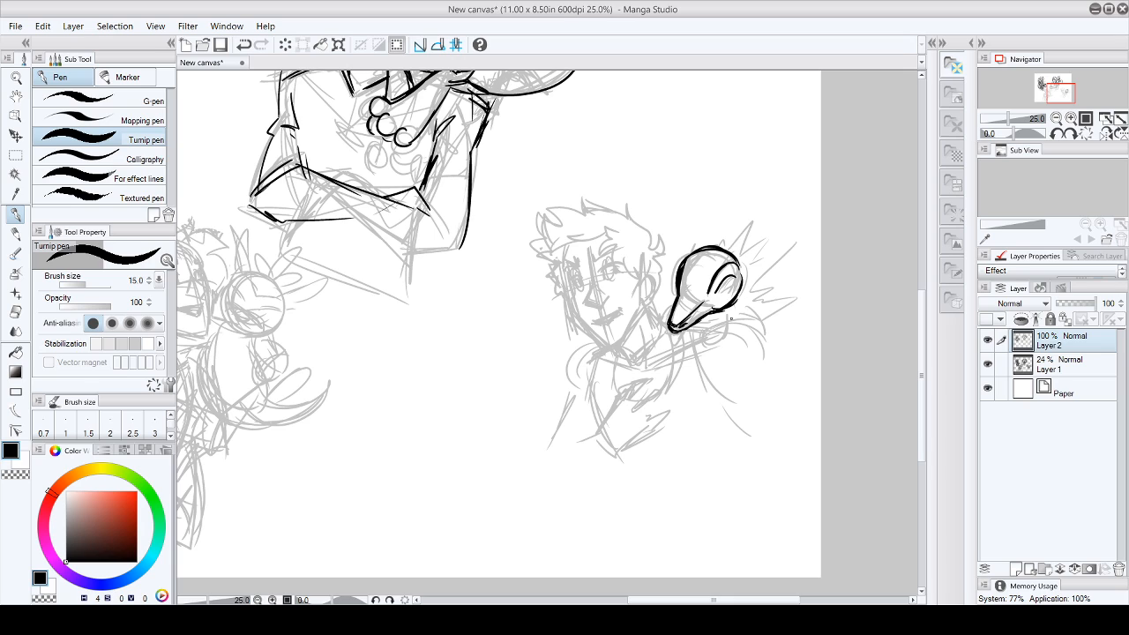
- Ink the shoulder creature's paw, snout tip and curved back
{"action": "mouse_move", "coordinate": [721, 320]}
{"action": "left_mouse_down"}
{"action": "mouse_move", "coordinate": [707, 334]}
{"action": "mouse_move", "coordinate": [734, 341]}
{"action": "mouse_move", "coordinate": [739, 323]}
{"action": "left_mouse_up"}
{"action": "left_click_drag", "start_coordinate": [671, 315], "coordinate": [665, 331]}
{"action": "left_click_drag", "start_coordinate": [731, 303], "coordinate": [764, 331]}
{"action": "left_click_drag", "start_coordinate": [737, 296], "coordinate": [764, 332]}
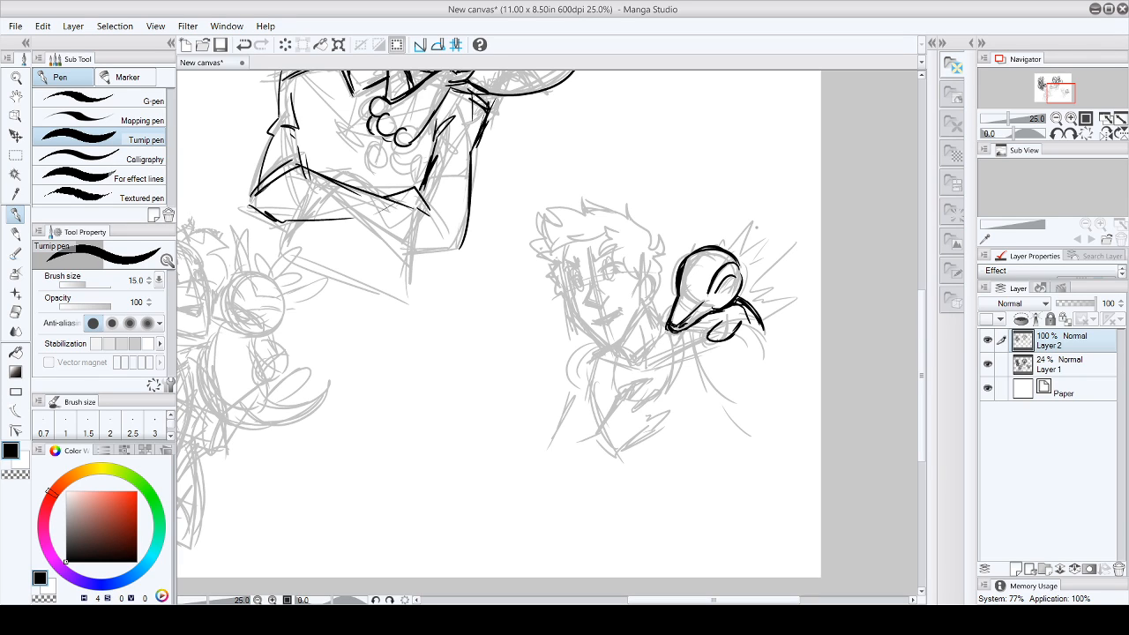
- Ink the jagged spikes radiating from the shoulder creature's head and back
{"action": "left_click_drag", "start_coordinate": [717, 247], "coordinate": [736, 225]}
{"action": "mouse_move", "coordinate": [735, 224]}
{"action": "left_mouse_down"}
{"action": "mouse_move", "coordinate": [734, 250]}
{"action": "mouse_move", "coordinate": [751, 231]}
{"action": "left_mouse_up"}
{"action": "mouse_move", "coordinate": [751, 231]}
{"action": "left_mouse_down"}
{"action": "mouse_move", "coordinate": [740, 255]}
{"action": "mouse_move", "coordinate": [764, 243]}
{"action": "left_mouse_up"}
{"action": "mouse_move", "coordinate": [775, 236]}
{"action": "left_mouse_down"}
{"action": "mouse_move", "coordinate": [748, 275]}
{"action": "mouse_move", "coordinate": [783, 287]}
{"action": "mouse_move", "coordinate": [759, 297]}
{"action": "mouse_move", "coordinate": [766, 327]}
{"action": "left_mouse_up"}
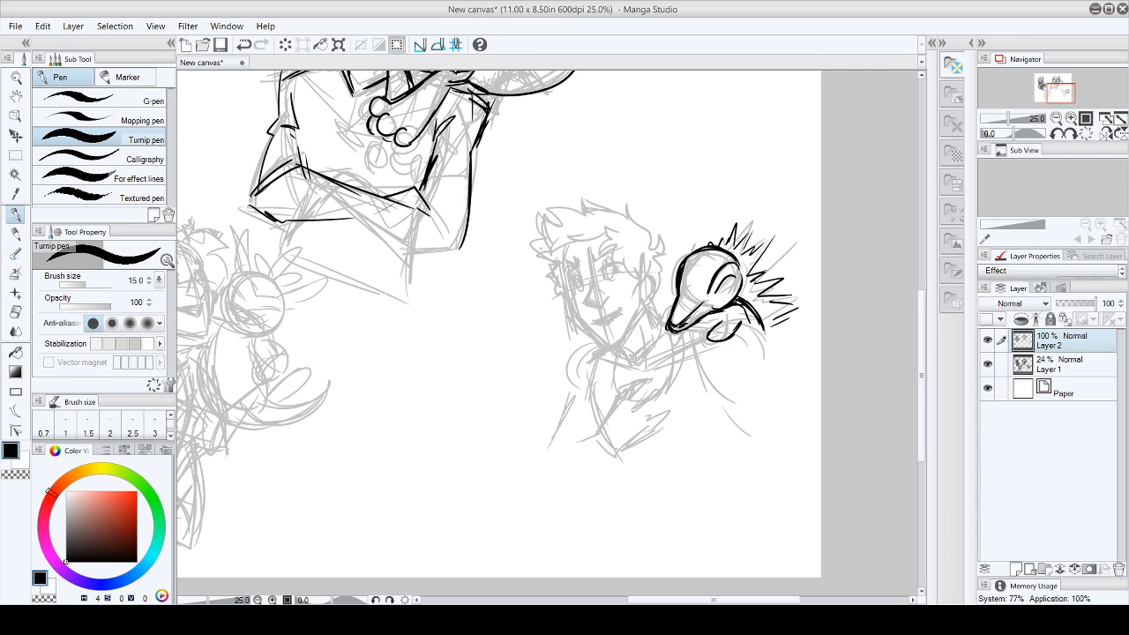
{"action": "mouse_move", "coordinate": [737, 247]}
{"action": "left_mouse_down"}
{"action": "mouse_move", "coordinate": [757, 220]}
{"action": "mouse_move", "coordinate": [765, 238]}
{"action": "mouse_move", "coordinate": [781, 231]}
{"action": "left_mouse_up"}
{"action": "mouse_move", "coordinate": [761, 264]}
{"action": "left_mouse_down"}
{"action": "mouse_move", "coordinate": [772, 251]}
{"action": "mouse_move", "coordinate": [766, 273]}
{"action": "left_mouse_up"}
{"action": "left_click_drag", "start_coordinate": [771, 318], "coordinate": [794, 307]}
{"action": "left_click_drag", "start_coordinate": [778, 325], "coordinate": [799, 325]}
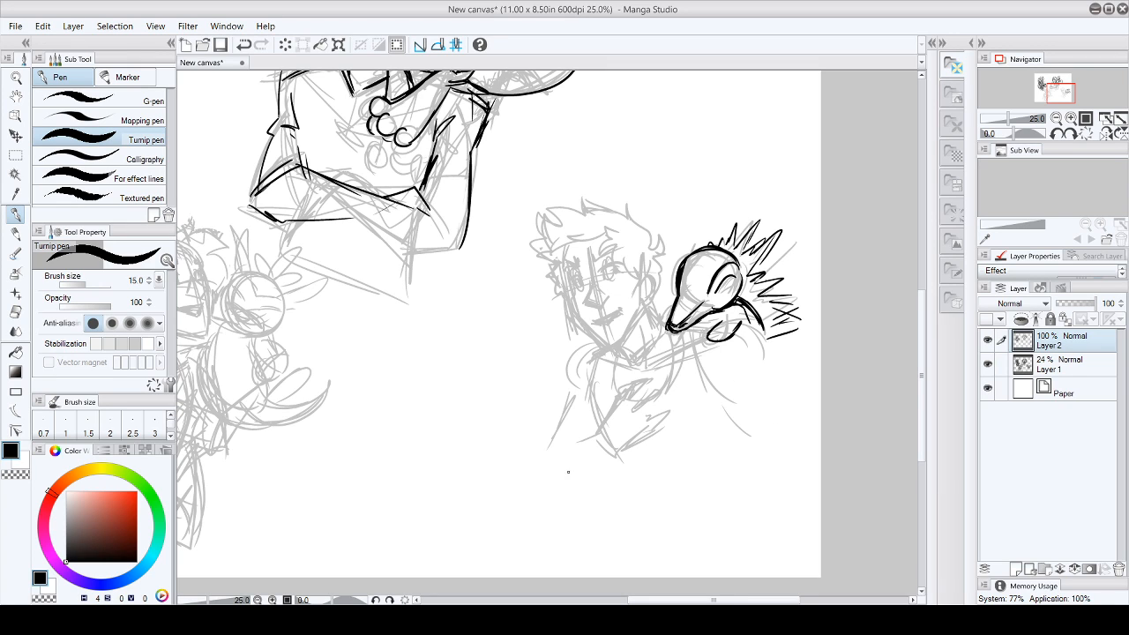
- Shade the shoulder creature's head and snout with diagonal hatching
{"action": "left_click_drag", "start_coordinate": [686, 259], "coordinate": [735, 260]}
{"action": "mouse_move", "coordinate": [681, 288]}
{"action": "left_mouse_down"}
{"action": "mouse_move", "coordinate": [728, 268]}
{"action": "mouse_move", "coordinate": [710, 279]}
{"action": "left_mouse_up"}
{"action": "mouse_move", "coordinate": [675, 300]}
{"action": "left_mouse_down"}
{"action": "mouse_move", "coordinate": [709, 284]}
{"action": "mouse_move", "coordinate": [702, 291]}
{"action": "left_mouse_up"}
{"action": "left_click_drag", "start_coordinate": [676, 313], "coordinate": [702, 302]}
{"action": "left_click_drag", "start_coordinate": [670, 323], "coordinate": [686, 312]}
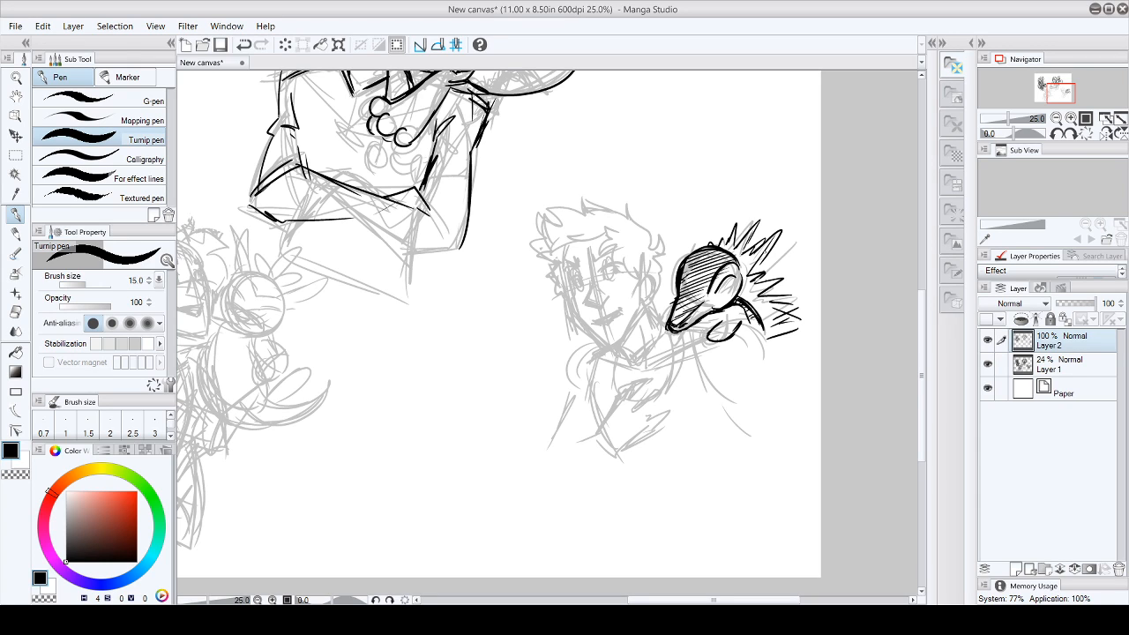
- Ink the fourth character's hairline, brows, eyes, nose, mouth and ear
{"action": "mouse_move", "coordinate": [605, 233]}
{"action": "left_mouse_down"}
{"action": "mouse_move", "coordinate": [554, 251]}
{"action": "mouse_move", "coordinate": [619, 232]}
{"action": "mouse_move", "coordinate": [626, 273]}
{"action": "mouse_move", "coordinate": [654, 282]}
{"action": "mouse_move", "coordinate": [638, 300]}
{"action": "left_mouse_up"}
{"action": "mouse_move", "coordinate": [569, 280]}
{"action": "left_mouse_down"}
{"action": "mouse_move", "coordinate": [580, 274]}
{"action": "mouse_move", "coordinate": [583, 288]}
{"action": "mouse_move", "coordinate": [615, 264]}
{"action": "mouse_move", "coordinate": [579, 288]}
{"action": "mouse_move", "coordinate": [617, 277]}
{"action": "mouse_move", "coordinate": [579, 291]}
{"action": "mouse_move", "coordinate": [624, 277]}
{"action": "mouse_move", "coordinate": [570, 267]}
{"action": "left_mouse_up"}
{"action": "mouse_move", "coordinate": [589, 258]}
{"action": "left_mouse_down"}
{"action": "mouse_move", "coordinate": [618, 248]}
{"action": "mouse_move", "coordinate": [562, 265]}
{"action": "mouse_move", "coordinate": [569, 306]}
{"action": "left_mouse_up"}
{"action": "mouse_move", "coordinate": [627, 280]}
{"action": "left_mouse_down"}
{"action": "mouse_move", "coordinate": [630, 299]}
{"action": "mouse_move", "coordinate": [586, 294]}
{"action": "mouse_move", "coordinate": [584, 307]}
{"action": "mouse_move", "coordinate": [598, 304]}
{"action": "mouse_move", "coordinate": [603, 318]}
{"action": "mouse_move", "coordinate": [624, 306]}
{"action": "mouse_move", "coordinate": [603, 318]}
{"action": "mouse_move", "coordinate": [622, 309]}
{"action": "left_mouse_up"}
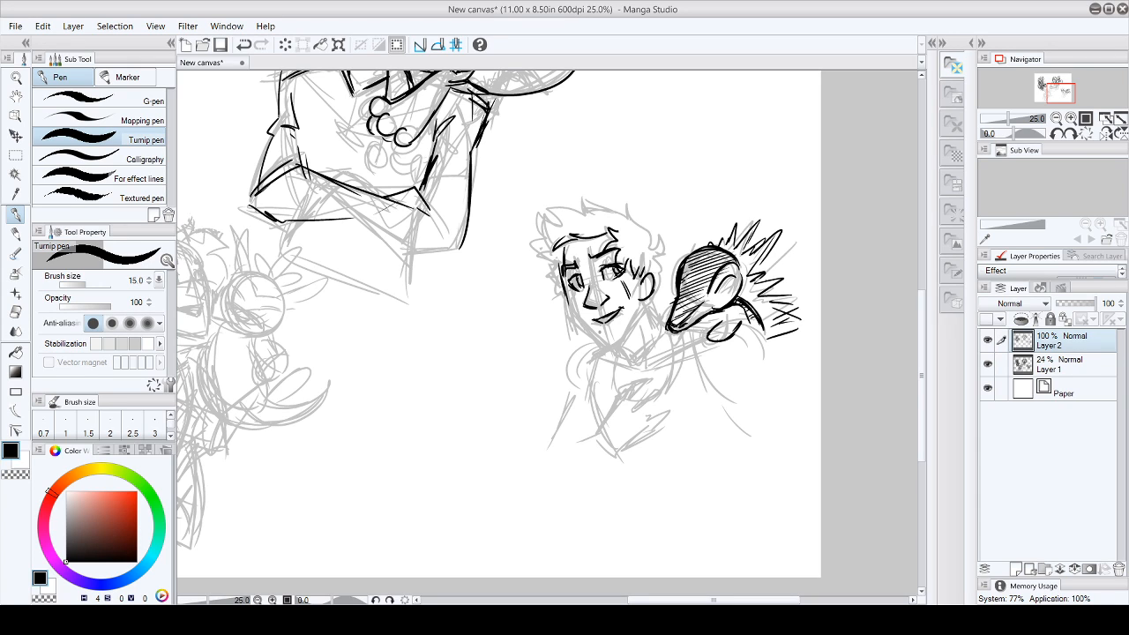
- Ink the fourth character's jawline and pointed chin, thickening the cheek lines
{"action": "mouse_move", "coordinate": [562, 275]}
{"action": "left_mouse_down"}
{"action": "mouse_move", "coordinate": [606, 350]}
{"action": "mouse_move", "coordinate": [628, 336]}
{"action": "left_mouse_up"}
{"action": "left_click_drag", "start_coordinate": [641, 295], "coordinate": [626, 336]}
{"action": "left_click_drag", "start_coordinate": [642, 306], "coordinate": [627, 334]}
{"action": "left_click_drag", "start_coordinate": [563, 284], "coordinate": [577, 314]}
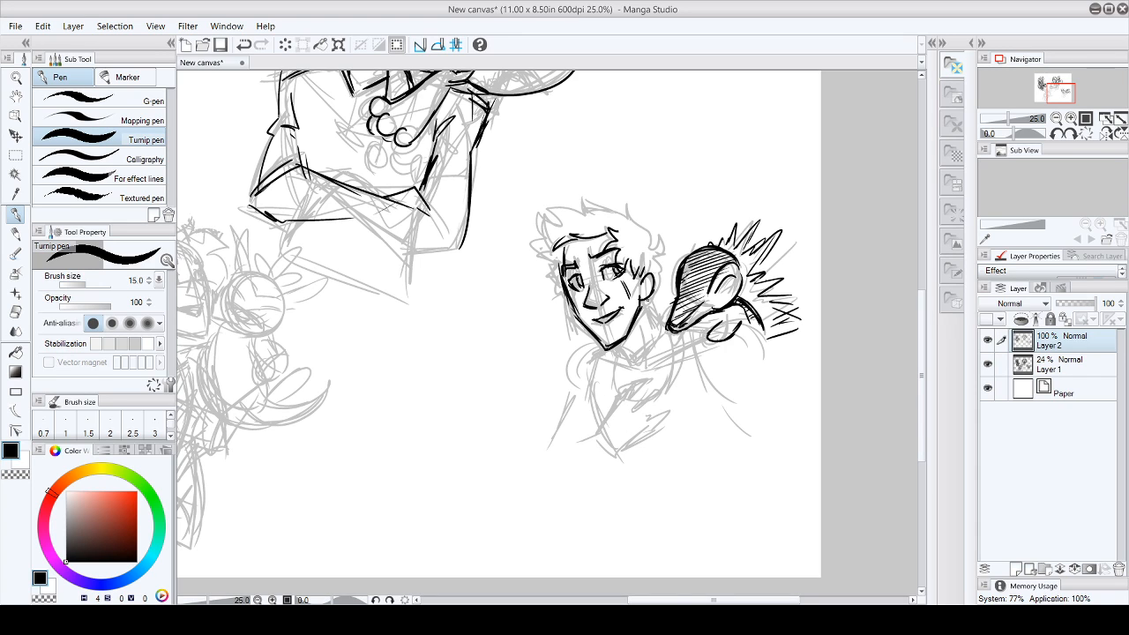
- Ink the fourth character's spiky hair around the top and both sides of the head
{"action": "left_click_drag", "start_coordinate": [644, 300], "coordinate": [650, 313]}
{"action": "left_click_drag", "start_coordinate": [657, 233], "coordinate": [660, 306]}
{"action": "mouse_move", "coordinate": [556, 263]}
{"action": "left_mouse_down"}
{"action": "mouse_move", "coordinate": [541, 255]}
{"action": "mouse_move", "coordinate": [543, 226]}
{"action": "mouse_move", "coordinate": [630, 210]}
{"action": "left_mouse_up"}
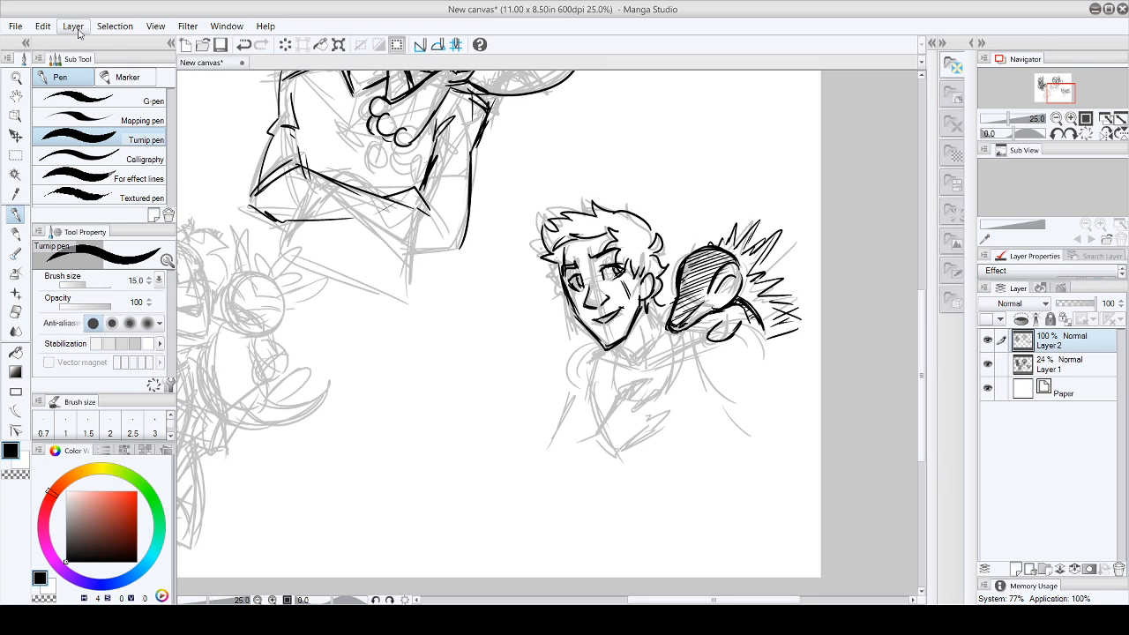
{"action": "key", "text": "ctrl+z"}
{"action": "mouse_move", "coordinate": [617, 214]}
{"action": "left_mouse_down"}
{"action": "mouse_move", "coordinate": [642, 217]}
{"action": "mouse_move", "coordinate": [649, 247]}
{"action": "left_mouse_up"}
{"action": "left_click_drag", "start_coordinate": [543, 262], "coordinate": [558, 296]}
{"action": "mouse_move", "coordinate": [541, 229]}
{"action": "left_mouse_down"}
{"action": "mouse_move", "coordinate": [547, 253]}
{"action": "mouse_move", "coordinate": [568, 216]}
{"action": "left_mouse_up"}
{"action": "mouse_move", "coordinate": [547, 219]}
{"action": "left_mouse_down"}
{"action": "mouse_move", "coordinate": [554, 230]}
{"action": "mouse_move", "coordinate": [538, 230]}
{"action": "mouse_move", "coordinate": [583, 207]}
{"action": "left_mouse_up"}
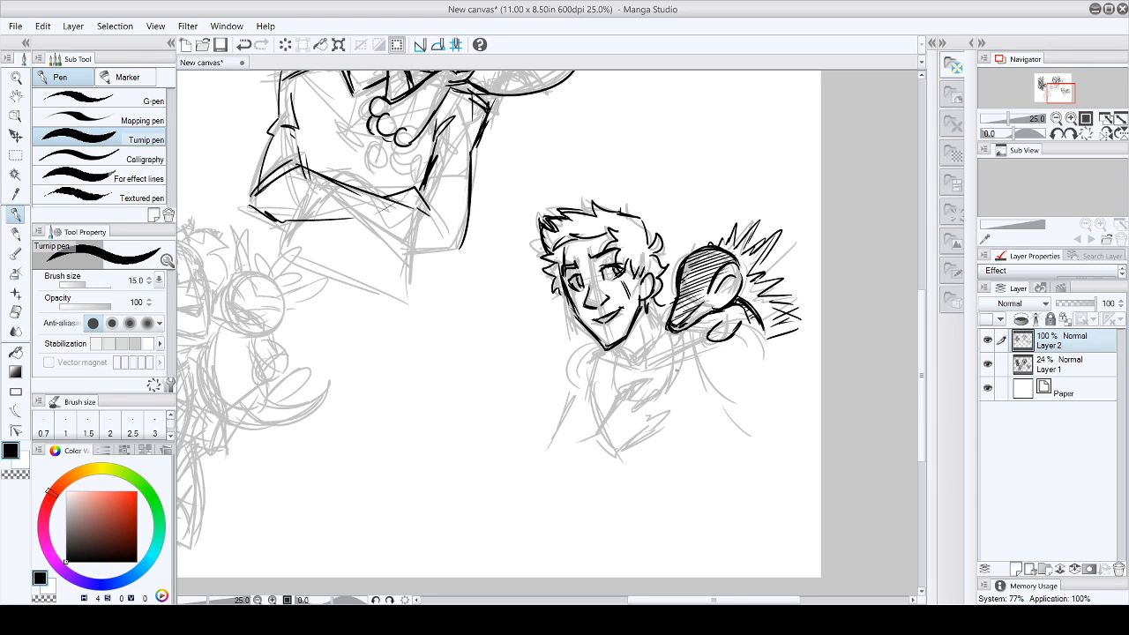
- Ink the fourth character's neck, shirt neckline and open jacket around the shoulders
{"action": "mouse_move", "coordinate": [615, 341]}
{"action": "left_mouse_down"}
{"action": "mouse_move", "coordinate": [653, 349]}
{"action": "mouse_move", "coordinate": [609, 358]}
{"action": "mouse_move", "coordinate": [649, 366]}
{"action": "mouse_move", "coordinate": [697, 342]}
{"action": "left_mouse_up"}
{"action": "left_click_drag", "start_coordinate": [659, 303], "coordinate": [665, 323]}
{"action": "left_click_drag", "start_coordinate": [761, 334], "coordinate": [771, 365]}
{"action": "mouse_move", "coordinate": [598, 343]}
{"action": "left_mouse_down"}
{"action": "mouse_move", "coordinate": [575, 351]}
{"action": "mouse_move", "coordinate": [568, 391]}
{"action": "left_mouse_up"}
{"action": "mouse_move", "coordinate": [603, 345]}
{"action": "left_mouse_down"}
{"action": "mouse_move", "coordinate": [580, 388]}
{"action": "mouse_move", "coordinate": [595, 427]}
{"action": "left_mouse_up"}
{"action": "mouse_move", "coordinate": [622, 344]}
{"action": "left_mouse_down"}
{"action": "mouse_move", "coordinate": [612, 397]}
{"action": "mouse_move", "coordinate": [665, 388]}
{"action": "left_mouse_up"}
{"action": "left_click_drag", "start_coordinate": [676, 346], "coordinate": [677, 391]}
{"action": "mouse_move", "coordinate": [706, 326]}
{"action": "left_mouse_down"}
{"action": "mouse_move", "coordinate": [716, 388]}
{"action": "mouse_move", "coordinate": [766, 398]}
{"action": "left_mouse_up"}
{"action": "left_click_drag", "start_coordinate": [603, 358], "coordinate": [587, 425]}
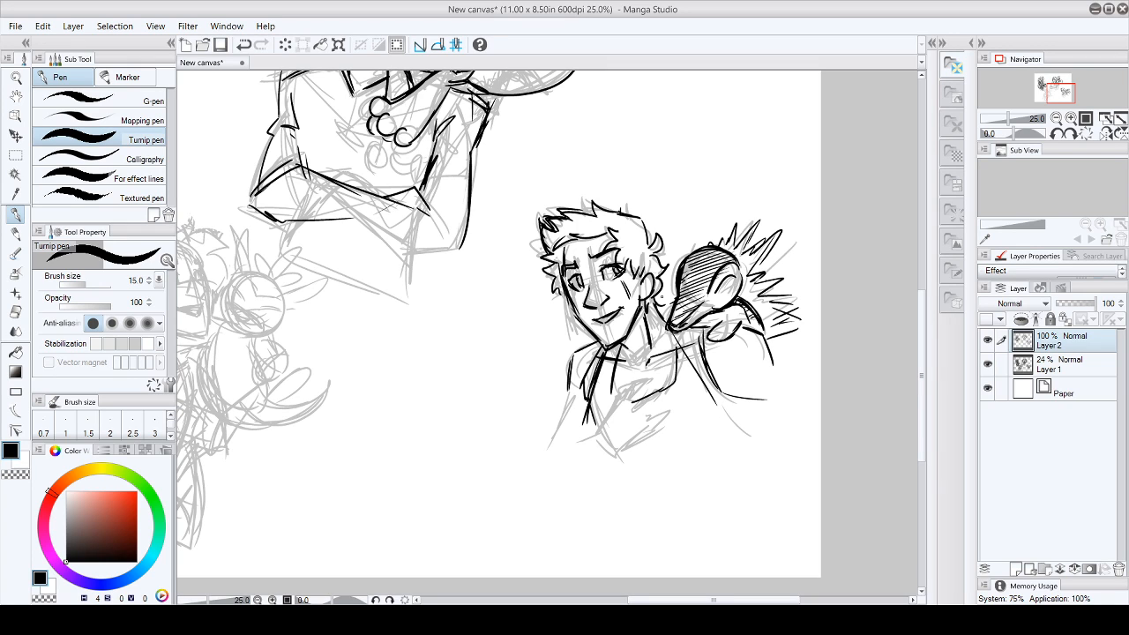
- Thicken the jacket's lapel and shoulder lines and ink the sleeve edge on the far arm
{"action": "left_click_drag", "start_coordinate": [674, 335], "coordinate": [722, 399]}
{"action": "mouse_move", "coordinate": [713, 335]}
{"action": "left_mouse_down"}
{"action": "mouse_move", "coordinate": [727, 403]}
{"action": "mouse_move", "coordinate": [742, 359]}
{"action": "mouse_move", "coordinate": [740, 391]}
{"action": "mouse_move", "coordinate": [771, 385]}
{"action": "left_mouse_up"}
{"action": "mouse_move", "coordinate": [596, 342]}
{"action": "left_mouse_down"}
{"action": "mouse_move", "coordinate": [566, 384]}
{"action": "mouse_move", "coordinate": [568, 358]}
{"action": "mouse_move", "coordinate": [549, 417]}
{"action": "mouse_move", "coordinate": [583, 418]}
{"action": "mouse_move", "coordinate": [562, 427]}
{"action": "left_mouse_up"}
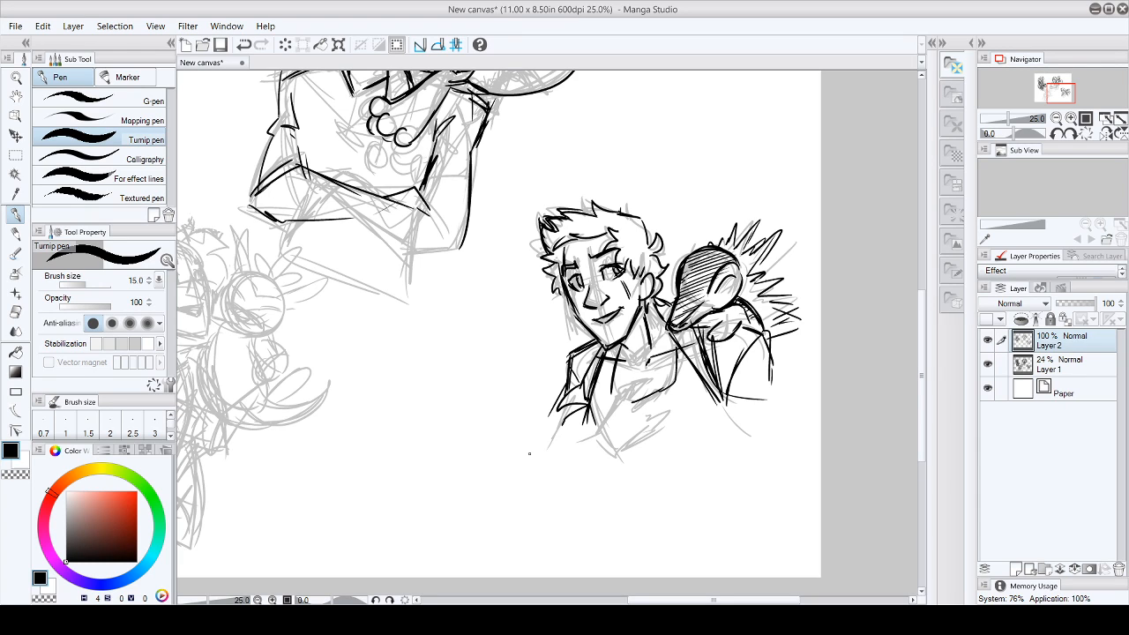
- Shade both sides of the fourth character's jacket and its collar with diagonal hatching
{"action": "left_click_drag", "start_coordinate": [601, 346], "coordinate": [571, 366]}
{"action": "left_click_drag", "start_coordinate": [595, 354], "coordinate": [573, 371]}
{"action": "left_click_drag", "start_coordinate": [593, 362], "coordinate": [571, 381]}
{"action": "left_click_drag", "start_coordinate": [581, 380], "coordinate": [564, 393]}
{"action": "left_click_drag", "start_coordinate": [579, 385], "coordinate": [568, 404]}
{"action": "left_click_drag", "start_coordinate": [568, 405], "coordinate": [557, 414]}
{"action": "left_click_drag", "start_coordinate": [666, 302], "coordinate": [658, 309]}
{"action": "mouse_move", "coordinate": [669, 305]}
{"action": "left_mouse_down"}
{"action": "mouse_move", "coordinate": [659, 312]}
{"action": "mouse_move", "coordinate": [680, 342]}
{"action": "left_mouse_up"}
{"action": "left_click_drag", "start_coordinate": [699, 335], "coordinate": [685, 355]}
{"action": "mouse_move", "coordinate": [701, 347]}
{"action": "left_mouse_down"}
{"action": "mouse_move", "coordinate": [688, 360]}
{"action": "mouse_move", "coordinate": [705, 353]}
{"action": "left_mouse_up"}
{"action": "left_click_drag", "start_coordinate": [754, 334], "coordinate": [713, 364]}
{"action": "left_click_drag", "start_coordinate": [750, 348], "coordinate": [713, 372]}
{"action": "left_click_drag", "start_coordinate": [755, 353], "coordinate": [735, 370]}
{"action": "left_click_drag", "start_coordinate": [767, 360], "coordinate": [730, 383]}
{"action": "left_click_drag", "start_coordinate": [767, 368], "coordinate": [725, 402]}
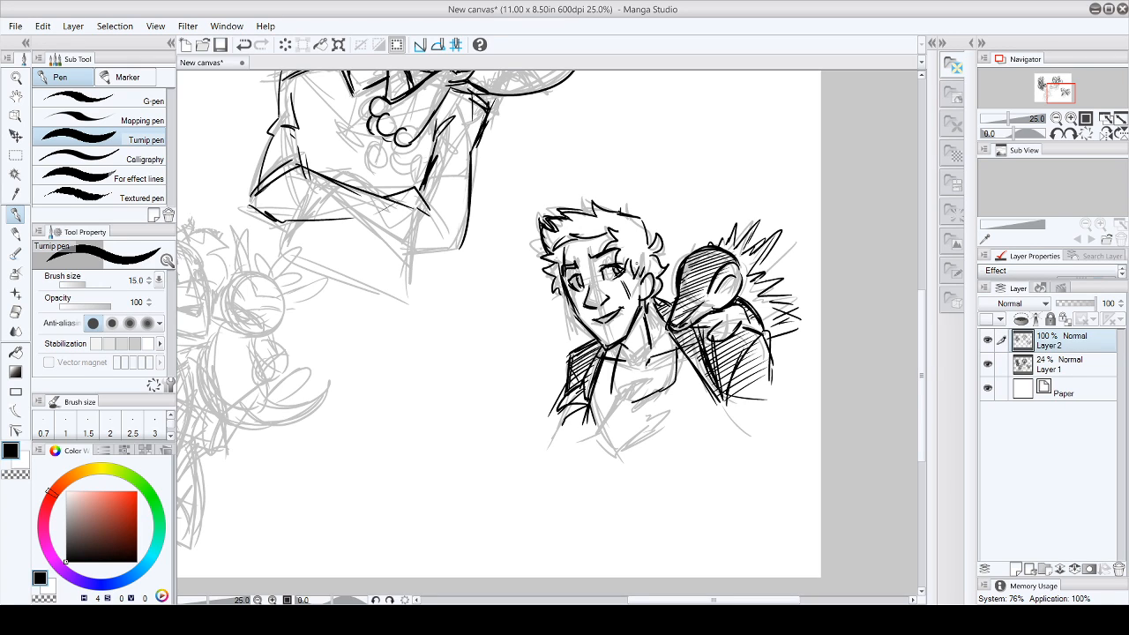
- Shade the fourth character's hair with diagonal hatching from the ear across the top to the far side
{"action": "left_click_drag", "start_coordinate": [660, 269], "coordinate": [640, 275]}
{"action": "left_click_drag", "start_coordinate": [656, 260], "coordinate": [628, 269]}
{"action": "left_click_drag", "start_coordinate": [653, 252], "coordinate": [632, 263]}
{"action": "left_click_drag", "start_coordinate": [635, 261], "coordinate": [621, 267]}
{"action": "left_click_drag", "start_coordinate": [649, 245], "coordinate": [615, 257]}
{"action": "left_click_drag", "start_coordinate": [643, 235], "coordinate": [606, 249]}
{"action": "left_click_drag", "start_coordinate": [641, 227], "coordinate": [608, 236]}
{"action": "left_click_drag", "start_coordinate": [637, 219], "coordinate": [585, 233]}
{"action": "left_click_drag", "start_coordinate": [616, 213], "coordinate": [572, 236]}
{"action": "mouse_move", "coordinate": [590, 220]}
{"action": "left_mouse_down"}
{"action": "mouse_move", "coordinate": [547, 243]}
{"action": "mouse_move", "coordinate": [545, 231]}
{"action": "left_mouse_up"}
{"action": "mouse_move", "coordinate": [585, 217]}
{"action": "left_mouse_down"}
{"action": "mouse_move", "coordinate": [544, 231]}
{"action": "mouse_move", "coordinate": [559, 247]}
{"action": "left_mouse_up"}
{"action": "left_click_drag", "start_coordinate": [564, 245], "coordinate": [547, 264]}
{"action": "left_click_drag", "start_coordinate": [563, 261], "coordinate": [548, 280]}
{"action": "left_click_drag", "start_coordinate": [563, 279], "coordinate": [557, 293]}
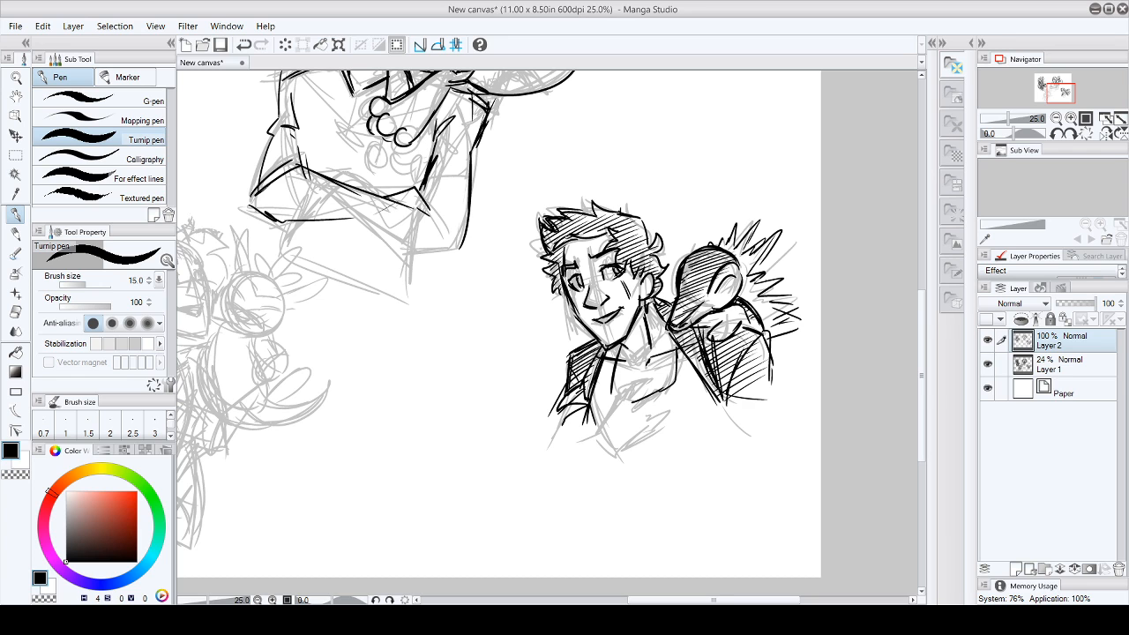
- Handwrite the label "Dork" beside the fourth character's face with a small arrow pointing at him
{"action": "mouse_move", "coordinate": [922, 377]}
{"action": "left_mouse_down"}
{"action": "mouse_move", "coordinate": [921, 343]}
{"action": "mouse_move", "coordinate": [921, 368]}
{"action": "left_mouse_up"}
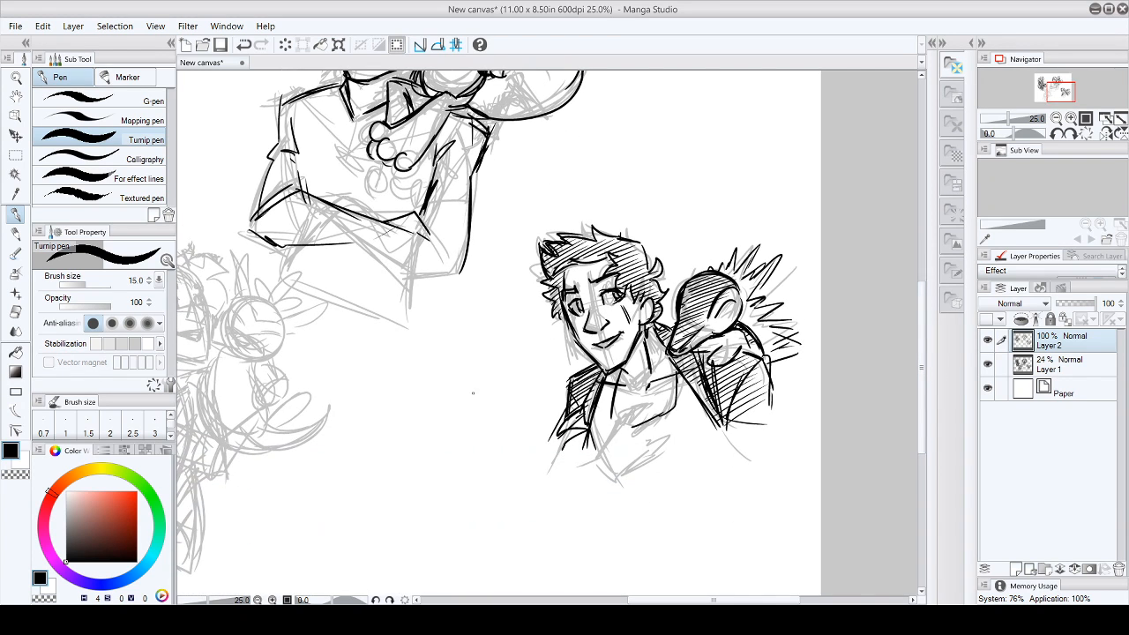
{"action": "left_click_drag", "start_coordinate": [486, 345], "coordinate": [487, 356]}
{"action": "left_click_drag", "start_coordinate": [510, 344], "coordinate": [523, 335]}
{"action": "left_click_drag", "start_coordinate": [533, 323], "coordinate": [546, 357]}
{"action": "left_click_drag", "start_coordinate": [732, 601], "coordinate": [669, 600]}
{"action": "left_click_drag", "start_coordinate": [922, 367], "coordinate": [927, 391]}
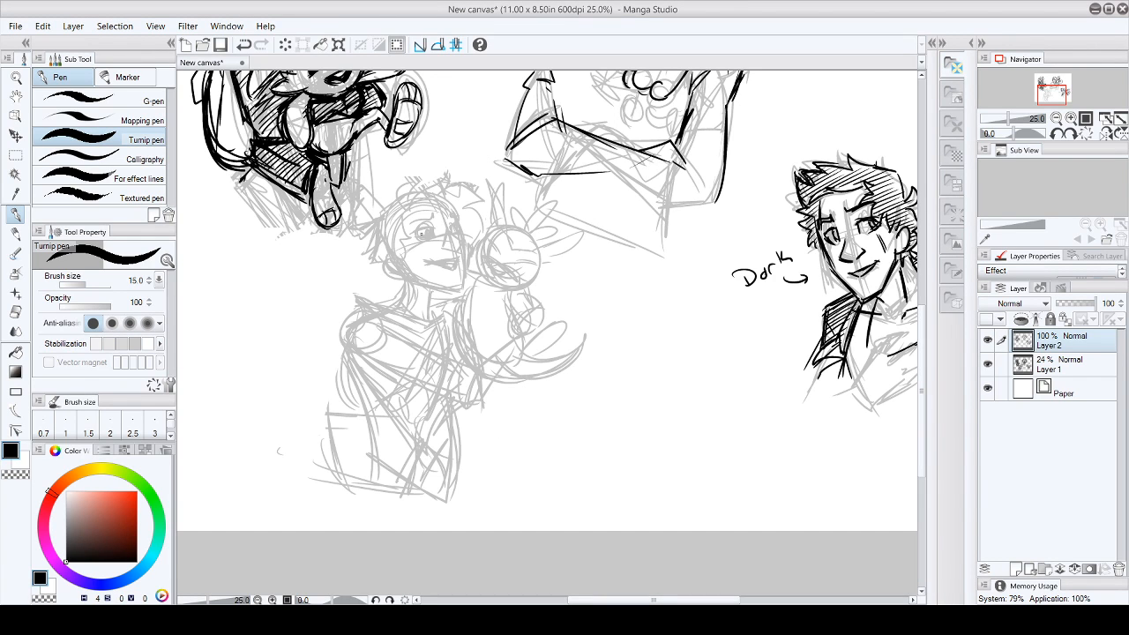
- Ink the eyes, eyebrows and nose of the lower-middle character with the Turnip pen, erasing the first eye strokes
{"action": "mouse_move", "coordinate": [412, 234]}
{"action": "left_mouse_down"}
{"action": "mouse_move", "coordinate": [435, 231]}
{"action": "mouse_move", "coordinate": [437, 215]}
{"action": "mouse_move", "coordinate": [438, 237]}
{"action": "left_mouse_up"}
{"action": "left_click", "coordinate": [15, 311]}
{"action": "mouse_move", "coordinate": [413, 231]}
{"action": "left_mouse_down"}
{"action": "mouse_move", "coordinate": [440, 226]}
{"action": "mouse_move", "coordinate": [432, 238]}
{"action": "mouse_move", "coordinate": [461, 239]}
{"action": "mouse_move", "coordinate": [457, 253]}
{"action": "mouse_move", "coordinate": [463, 232]}
{"action": "left_mouse_up"}
{"action": "left_click", "coordinate": [15, 214]}
{"action": "left_click_drag", "start_coordinate": [447, 219], "coordinate": [459, 216]}
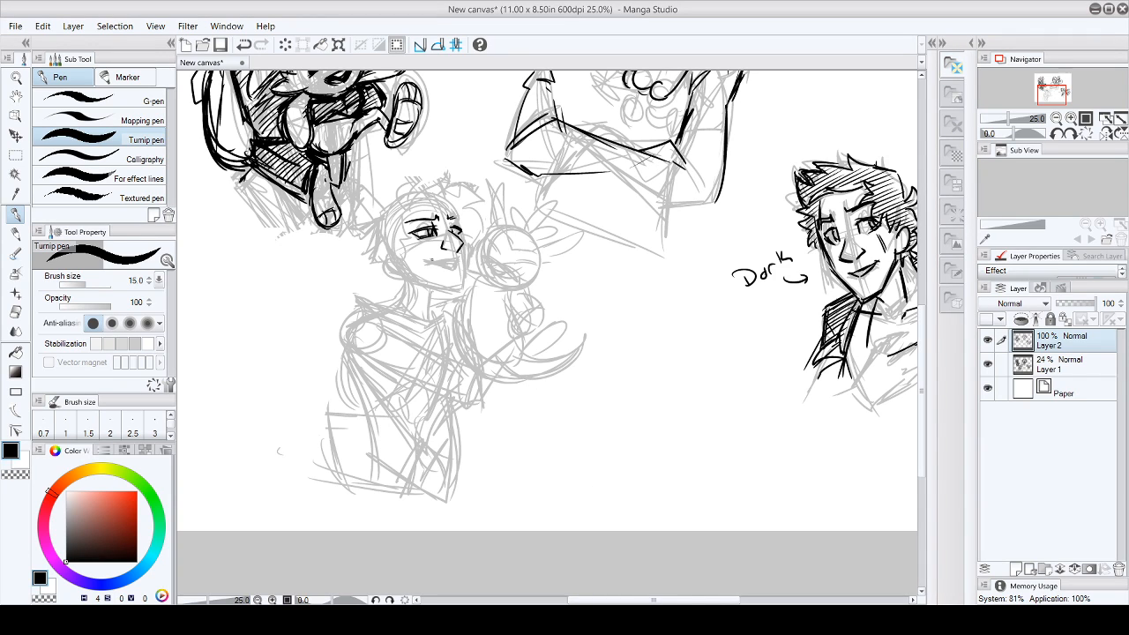
- Ink the lower-middle character's smiling mouth and the curved locks of hair above the forehead
{"action": "left_click_drag", "start_coordinate": [426, 259], "coordinate": [458, 259]}
{"action": "mouse_move", "coordinate": [431, 262]}
{"action": "left_mouse_down"}
{"action": "mouse_move", "coordinate": [454, 265]}
{"action": "mouse_move", "coordinate": [456, 252]}
{"action": "left_mouse_up"}
{"action": "mouse_move", "coordinate": [418, 182]}
{"action": "left_mouse_down"}
{"action": "mouse_move", "coordinate": [399, 203]}
{"action": "mouse_move", "coordinate": [427, 180]}
{"action": "mouse_move", "coordinate": [436, 199]}
{"action": "mouse_move", "coordinate": [438, 185]}
{"action": "left_mouse_up"}
{"action": "mouse_move", "coordinate": [436, 185]}
{"action": "left_mouse_down"}
{"action": "mouse_move", "coordinate": [452, 171]}
{"action": "mouse_move", "coordinate": [451, 193]}
{"action": "left_mouse_up"}
{"action": "left_click_drag", "start_coordinate": [444, 189], "coordinate": [481, 199]}
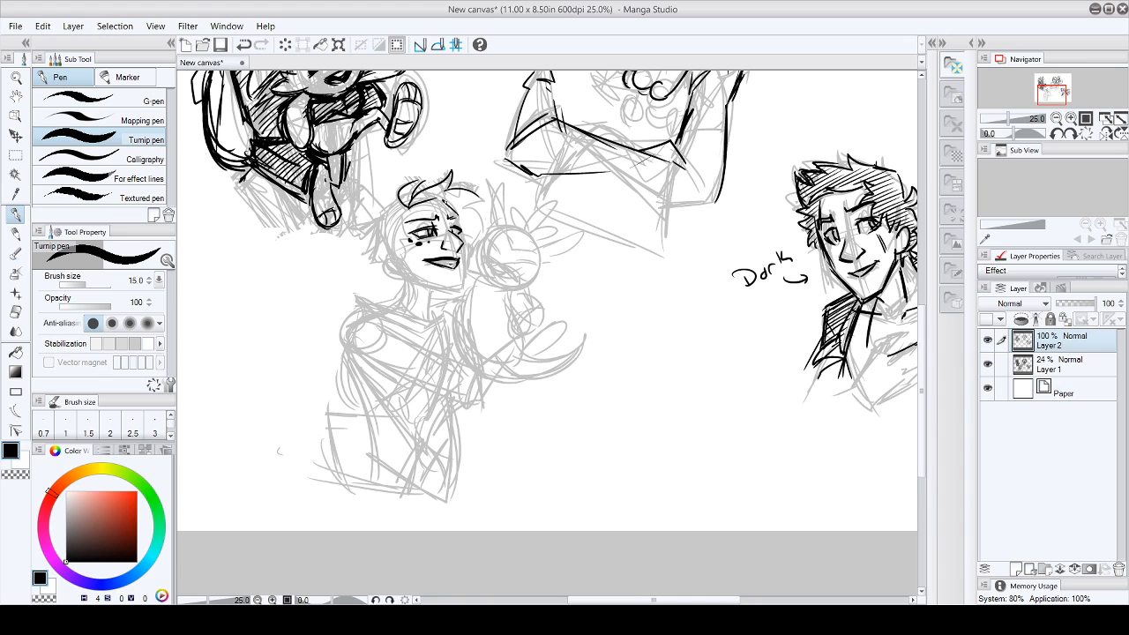
- Ink the lower-middle character's cheek marks, jaw, neck and the spiky hair on both sides of the face
{"action": "mouse_move", "coordinate": [455, 223]}
{"action": "left_mouse_down"}
{"action": "mouse_move", "coordinate": [460, 234]}
{"action": "mouse_move", "coordinate": [418, 235]}
{"action": "mouse_move", "coordinate": [381, 254]}
{"action": "mouse_move", "coordinate": [408, 271]}
{"action": "left_mouse_up"}
{"action": "left_click_drag", "start_coordinate": [406, 250], "coordinate": [407, 270]}
{"action": "left_click_drag", "start_coordinate": [398, 197], "coordinate": [378, 212]}
{"action": "mouse_move", "coordinate": [382, 212]}
{"action": "left_mouse_down"}
{"action": "mouse_move", "coordinate": [363, 250]}
{"action": "mouse_move", "coordinate": [373, 268]}
{"action": "mouse_move", "coordinate": [462, 287]}
{"action": "left_mouse_up"}
{"action": "left_click_drag", "start_coordinate": [449, 195], "coordinate": [458, 213]}
{"action": "left_click_drag", "start_coordinate": [455, 211], "coordinate": [464, 234]}
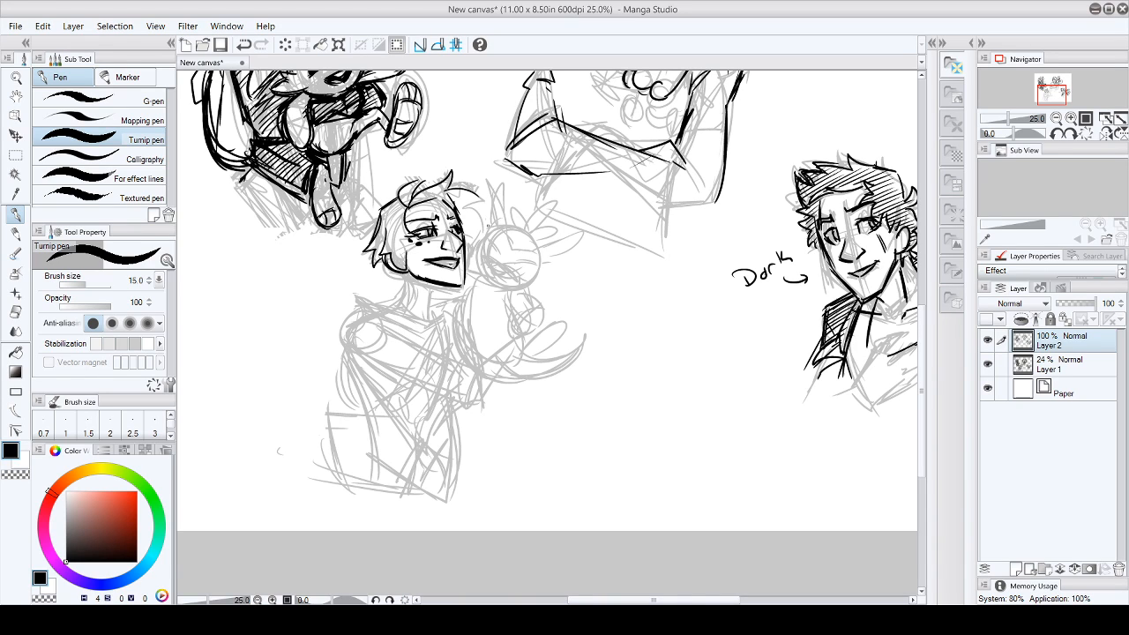
{"action": "mouse_move", "coordinate": [479, 197]}
{"action": "left_mouse_down"}
{"action": "mouse_move", "coordinate": [467, 206]}
{"action": "mouse_move", "coordinate": [477, 213]}
{"action": "mouse_move", "coordinate": [472, 192]}
{"action": "mouse_move", "coordinate": [484, 204]}
{"action": "mouse_move", "coordinate": [472, 225]}
{"action": "left_mouse_up"}
{"action": "left_click_drag", "start_coordinate": [474, 225], "coordinate": [467, 249]}
{"action": "mouse_move", "coordinate": [404, 280]}
{"action": "left_mouse_down"}
{"action": "mouse_move", "coordinate": [393, 306]}
{"action": "mouse_move", "coordinate": [424, 320]}
{"action": "left_mouse_up"}
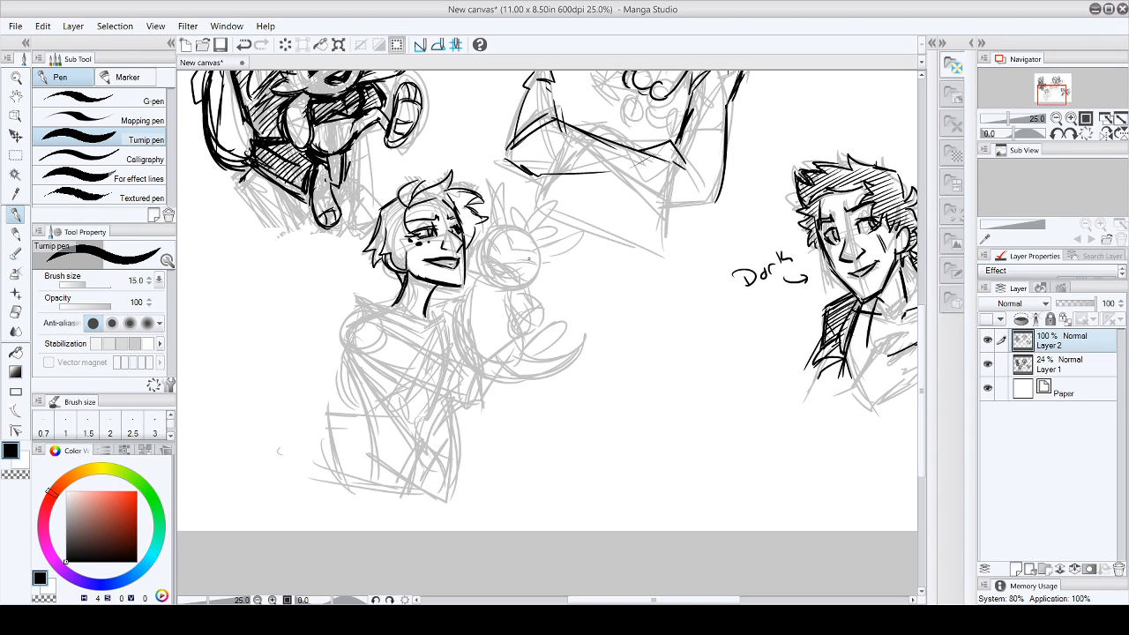
- Ink the character's shoulder, the side of the torso and the bent arm reaching under the creature
{"action": "mouse_move", "coordinate": [378, 296]}
{"action": "left_mouse_down"}
{"action": "mouse_move", "coordinate": [356, 307]}
{"action": "mouse_move", "coordinate": [376, 300]}
{"action": "mouse_move", "coordinate": [360, 356]}
{"action": "left_mouse_up"}
{"action": "left_click_drag", "start_coordinate": [355, 318], "coordinate": [395, 428]}
{"action": "mouse_move", "coordinate": [395, 418]}
{"action": "left_mouse_down"}
{"action": "mouse_move", "coordinate": [411, 429]}
{"action": "mouse_move", "coordinate": [399, 489]}
{"action": "left_mouse_up"}
{"action": "left_click_drag", "start_coordinate": [405, 438], "coordinate": [399, 476]}
{"action": "mouse_move", "coordinate": [399, 306]}
{"action": "left_mouse_down"}
{"action": "mouse_move", "coordinate": [427, 332]}
{"action": "mouse_move", "coordinate": [408, 372]}
{"action": "mouse_move", "coordinate": [425, 381]}
{"action": "left_mouse_up"}
{"action": "left_click_drag", "start_coordinate": [416, 328], "coordinate": [473, 354]}
{"action": "left_click_drag", "start_coordinate": [471, 355], "coordinate": [477, 383]}
{"action": "left_click_drag", "start_coordinate": [415, 383], "coordinate": [458, 397]}
{"action": "mouse_move", "coordinate": [478, 353]}
{"action": "left_mouse_down"}
{"action": "mouse_move", "coordinate": [529, 323]}
{"action": "mouse_move", "coordinate": [531, 345]}
{"action": "left_mouse_up"}
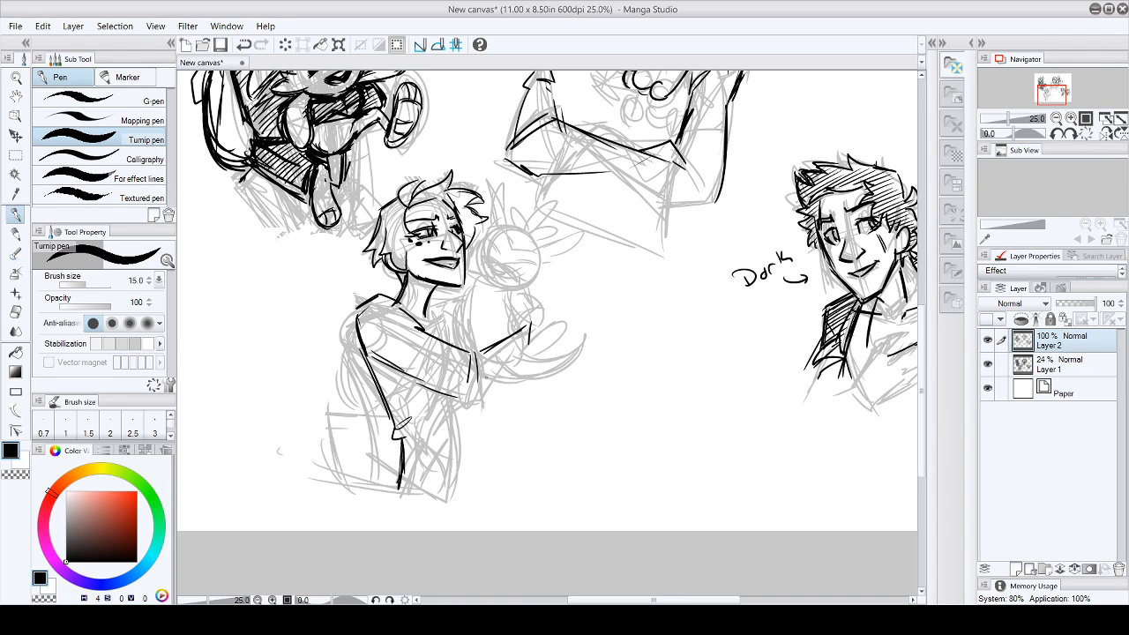
- Ink the held creature's facial features and round head, undoing one stray stroke
{"action": "mouse_move", "coordinate": [490, 257]}
{"action": "left_mouse_down"}
{"action": "mouse_move", "coordinate": [511, 282]}
{"action": "mouse_move", "coordinate": [494, 281]}
{"action": "mouse_move", "coordinate": [522, 284]}
{"action": "left_mouse_up"}
{"action": "mouse_move", "coordinate": [486, 238]}
{"action": "left_mouse_down"}
{"action": "mouse_move", "coordinate": [499, 253]}
{"action": "mouse_move", "coordinate": [483, 249]}
{"action": "mouse_move", "coordinate": [542, 275]}
{"action": "mouse_move", "coordinate": [512, 260]}
{"action": "left_mouse_up"}
{"action": "key", "text": "ctrl+z"}
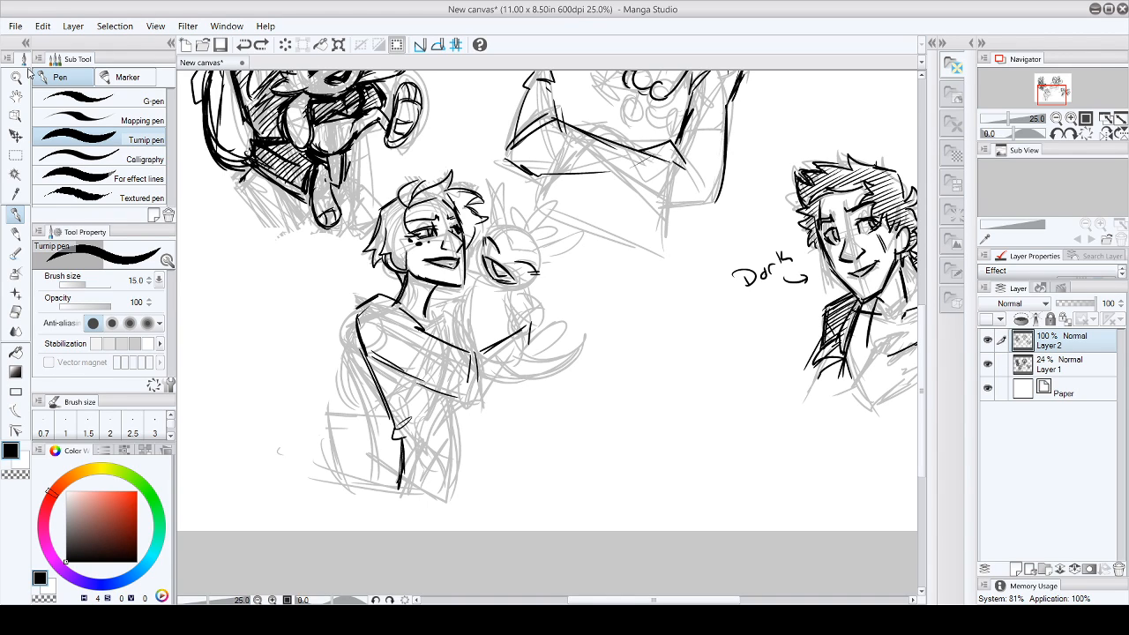
{"action": "left_click_drag", "start_coordinate": [501, 256], "coordinate": [511, 261]}
{"action": "left_click_drag", "start_coordinate": [485, 263], "coordinate": [495, 270]}
{"action": "mouse_move", "coordinate": [510, 229]}
{"action": "left_mouse_down"}
{"action": "mouse_move", "coordinate": [515, 251]}
{"action": "mouse_move", "coordinate": [540, 251]}
{"action": "mouse_move", "coordinate": [476, 254]}
{"action": "mouse_move", "coordinate": [474, 271]}
{"action": "mouse_move", "coordinate": [499, 293]}
{"action": "mouse_move", "coordinate": [543, 275]}
{"action": "left_mouse_up"}
{"action": "mouse_move", "coordinate": [476, 242]}
{"action": "left_mouse_down"}
{"action": "mouse_move", "coordinate": [527, 230]}
{"action": "mouse_move", "coordinate": [538, 279]}
{"action": "left_mouse_up"}
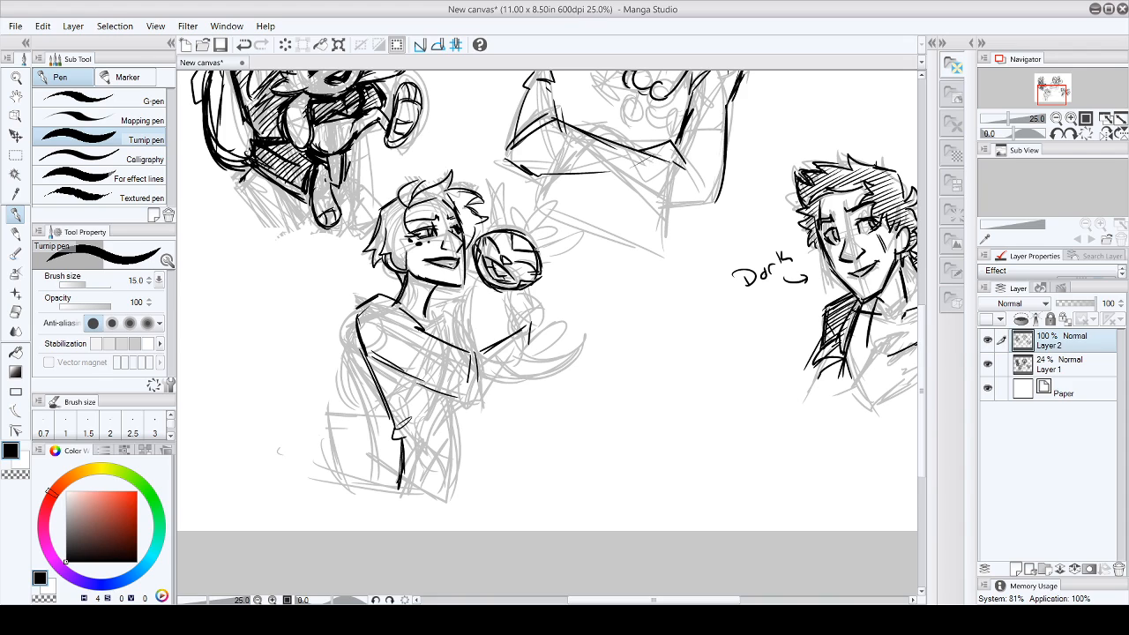
- Ink the creature's two outer fins and hanging arm, and add the hair at the character's nape
{"action": "mouse_move", "coordinate": [490, 228]}
{"action": "left_mouse_down"}
{"action": "mouse_move", "coordinate": [499, 172]}
{"action": "mouse_move", "coordinate": [506, 224]}
{"action": "mouse_move", "coordinate": [571, 245]}
{"action": "mouse_move", "coordinate": [586, 235]}
{"action": "mouse_move", "coordinate": [571, 263]}
{"action": "mouse_move", "coordinate": [589, 234]}
{"action": "mouse_move", "coordinate": [566, 264]}
{"action": "left_mouse_up"}
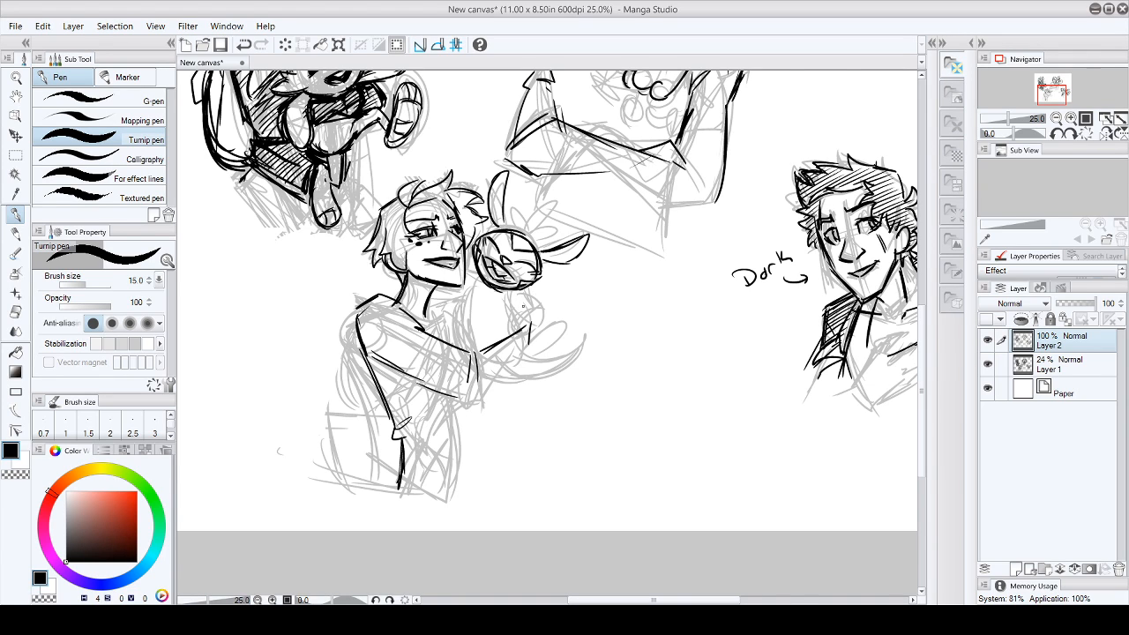
{"action": "left_click_drag", "start_coordinate": [513, 294], "coordinate": [528, 348]}
{"action": "mouse_move", "coordinate": [521, 292]}
{"action": "left_mouse_down"}
{"action": "mouse_move", "coordinate": [547, 328]}
{"action": "mouse_move", "coordinate": [530, 356]}
{"action": "mouse_move", "coordinate": [540, 357]}
{"action": "left_mouse_up"}
{"action": "left_click_drag", "start_coordinate": [539, 327], "coordinate": [547, 353]}
{"action": "left_click_drag", "start_coordinate": [386, 266], "coordinate": [403, 288]}
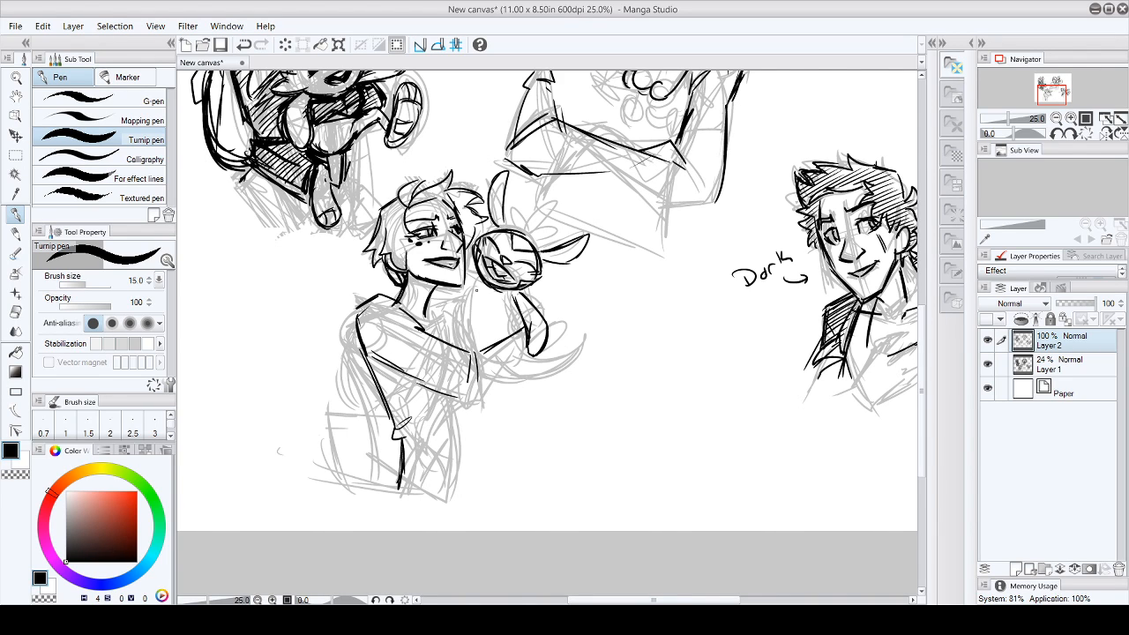
- Ink the edge of the creature's body and a second contour around its head
{"action": "left_click_drag", "start_coordinate": [469, 271], "coordinate": [444, 342]}
{"action": "mouse_move", "coordinate": [451, 291]}
{"action": "left_mouse_down"}
{"action": "mouse_move", "coordinate": [442, 343]}
{"action": "mouse_move", "coordinate": [439, 292]}
{"action": "left_mouse_up"}
{"action": "left_click_drag", "start_coordinate": [520, 289], "coordinate": [543, 298]}
{"action": "mouse_move", "coordinate": [462, 262]}
{"action": "left_mouse_down"}
{"action": "mouse_move", "coordinate": [478, 263]}
{"action": "mouse_move", "coordinate": [468, 261]}
{"action": "mouse_move", "coordinate": [477, 235]}
{"action": "mouse_move", "coordinate": [467, 260]}
{"action": "mouse_move", "coordinate": [493, 223]}
{"action": "left_mouse_up"}
{"action": "left_click_drag", "start_coordinate": [517, 293], "coordinate": [538, 287]}
{"action": "left_click_drag", "start_coordinate": [527, 289], "coordinate": [539, 284]}
{"action": "mouse_move", "coordinate": [503, 222]}
{"action": "left_mouse_down"}
{"action": "mouse_move", "coordinate": [533, 223]}
{"action": "mouse_move", "coordinate": [547, 250]}
{"action": "mouse_move", "coordinate": [493, 219]}
{"action": "mouse_move", "coordinate": [471, 235]}
{"action": "left_mouse_up"}
{"action": "left_click_drag", "start_coordinate": [472, 242], "coordinate": [470, 254]}
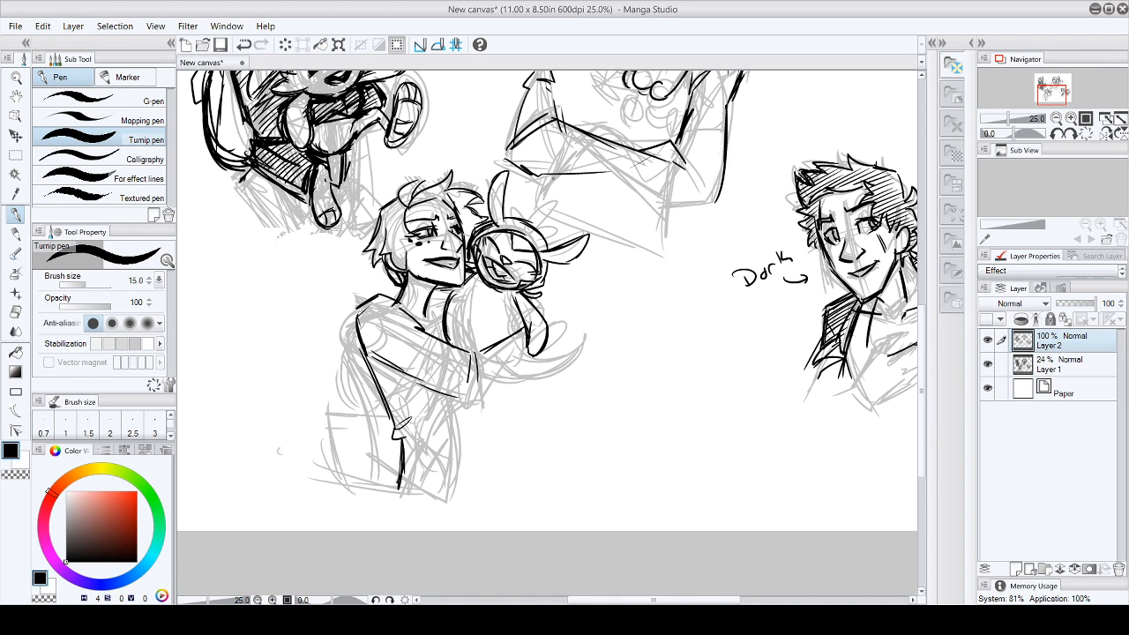
- Ink the two pointed crest fins on top of the creature's head
{"action": "left_click_drag", "start_coordinate": [532, 218], "coordinate": [544, 186]}
{"action": "mouse_move", "coordinate": [544, 187]}
{"action": "left_mouse_down"}
{"action": "mouse_move", "coordinate": [550, 227]}
{"action": "mouse_move", "coordinate": [564, 228]}
{"action": "left_mouse_up"}
{"action": "mouse_move", "coordinate": [542, 224]}
{"action": "left_mouse_down"}
{"action": "mouse_move", "coordinate": [565, 234]}
{"action": "mouse_move", "coordinate": [517, 200]}
{"action": "left_mouse_up"}
{"action": "left_click_drag", "start_coordinate": [520, 200], "coordinate": [549, 241]}
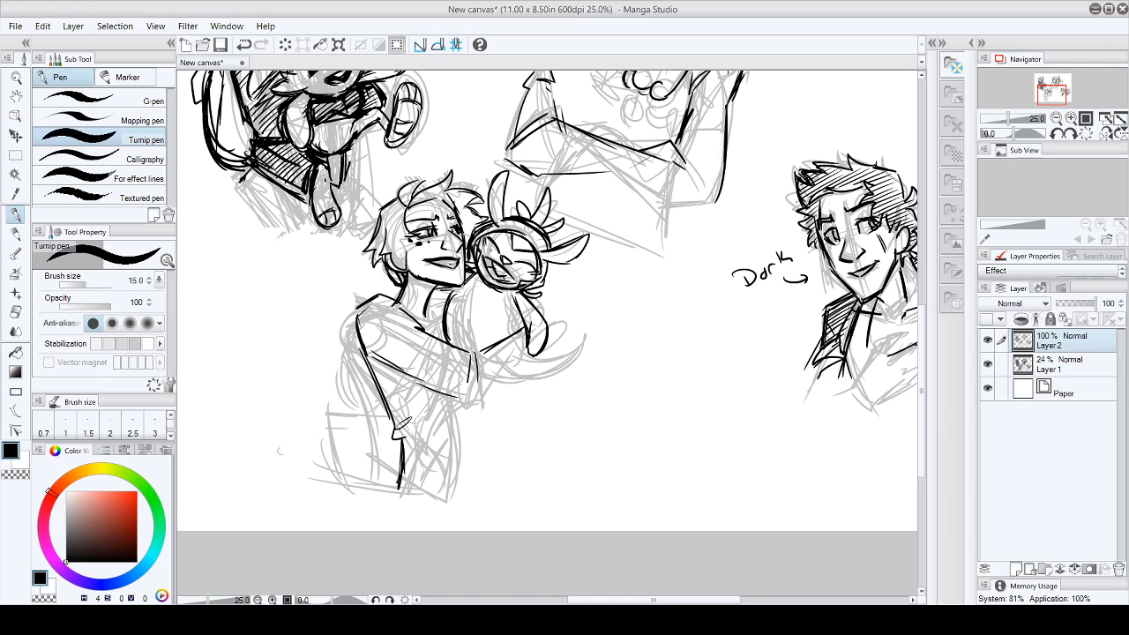
- Hatch the creature's forehead and hanging arm, and darken the lower edge of its head
{"action": "left_click_drag", "start_coordinate": [519, 235], "coordinate": [511, 240]}
{"action": "left_click_drag", "start_coordinate": [523, 239], "coordinate": [514, 248]}
{"action": "left_click_drag", "start_coordinate": [528, 241], "coordinate": [521, 249]}
{"action": "left_click_drag", "start_coordinate": [495, 286], "coordinate": [534, 290]}
{"action": "left_click_drag", "start_coordinate": [544, 282], "coordinate": [541, 285]}
{"action": "left_click_drag", "start_coordinate": [525, 296], "coordinate": [520, 305]}
{"action": "left_click_drag", "start_coordinate": [531, 303], "coordinate": [522, 314]}
{"action": "left_click_drag", "start_coordinate": [538, 309], "coordinate": [527, 322]}
{"action": "left_click_drag", "start_coordinate": [540, 321], "coordinate": [527, 328]}
{"action": "left_click_drag", "start_coordinate": [540, 326], "coordinate": [531, 330]}
{"action": "left_click_drag", "start_coordinate": [543, 326], "coordinate": [533, 341]}
{"action": "left_click_drag", "start_coordinate": [545, 338], "coordinate": [533, 348]}
{"action": "left_click_drag", "start_coordinate": [474, 261], "coordinate": [464, 268]}
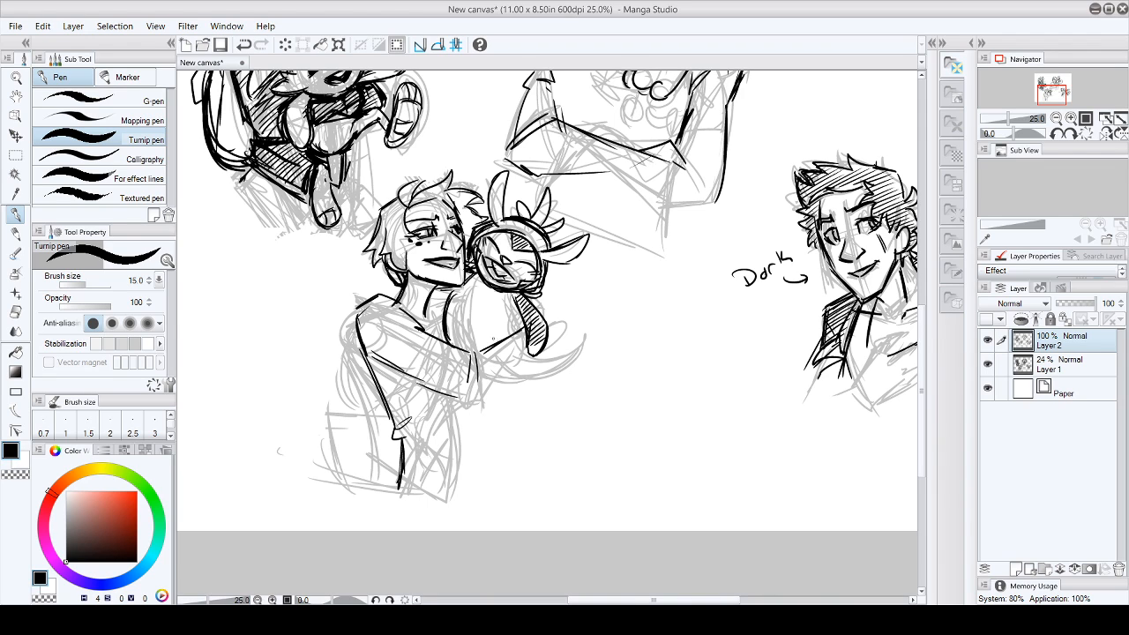
- Ink the character's hand beneath the creature, thicken the creature's arm and erase the stray line above the wrist
{"action": "left_click_drag", "start_coordinate": [471, 356], "coordinate": [504, 347]}
{"action": "left_click_drag", "start_coordinate": [510, 293], "coordinate": [525, 353]}
{"action": "mouse_move", "coordinate": [498, 364]}
{"action": "left_mouse_down"}
{"action": "mouse_move", "coordinate": [538, 392]}
{"action": "mouse_move", "coordinate": [543, 369]}
{"action": "mouse_move", "coordinate": [561, 394]}
{"action": "left_mouse_up"}
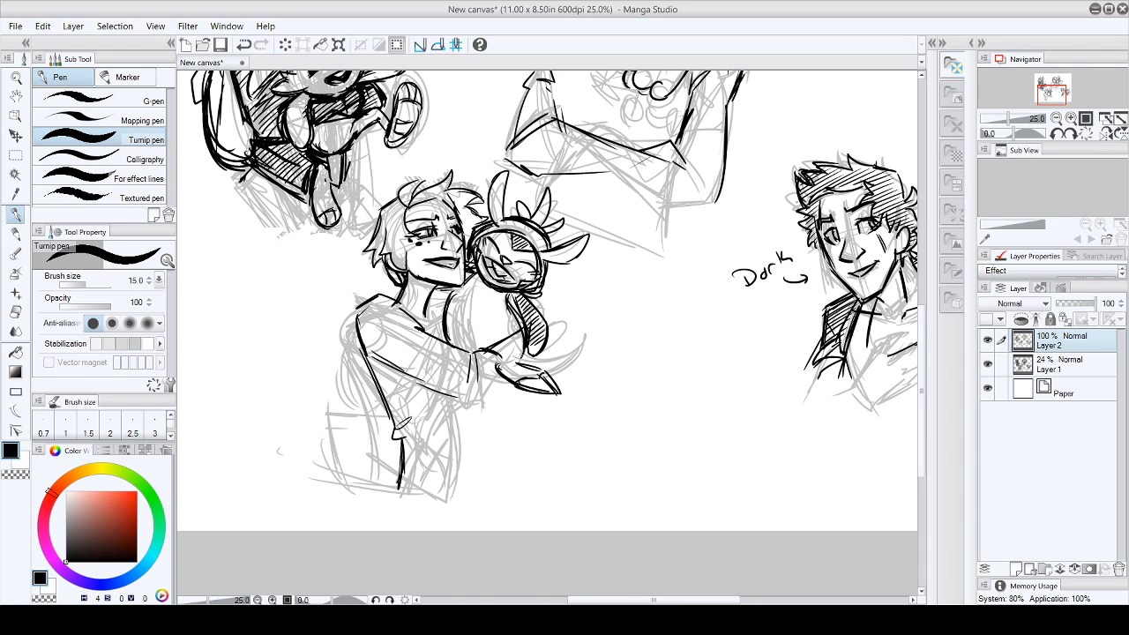
{"action": "left_click", "coordinate": [15, 312]}
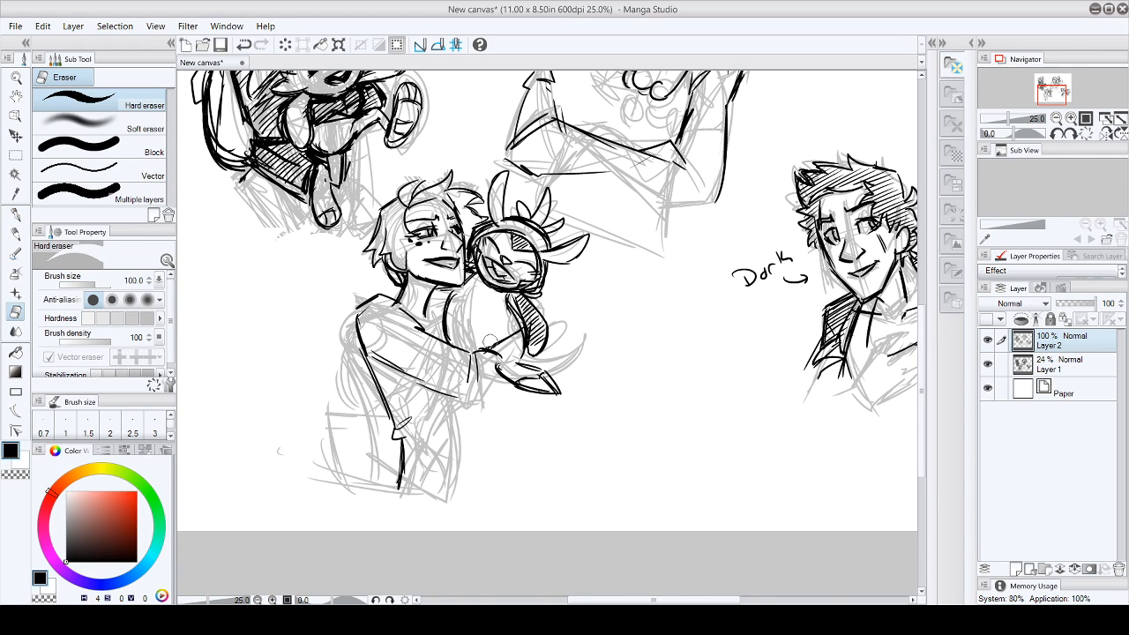
{"action": "left_click", "coordinate": [16, 214]}
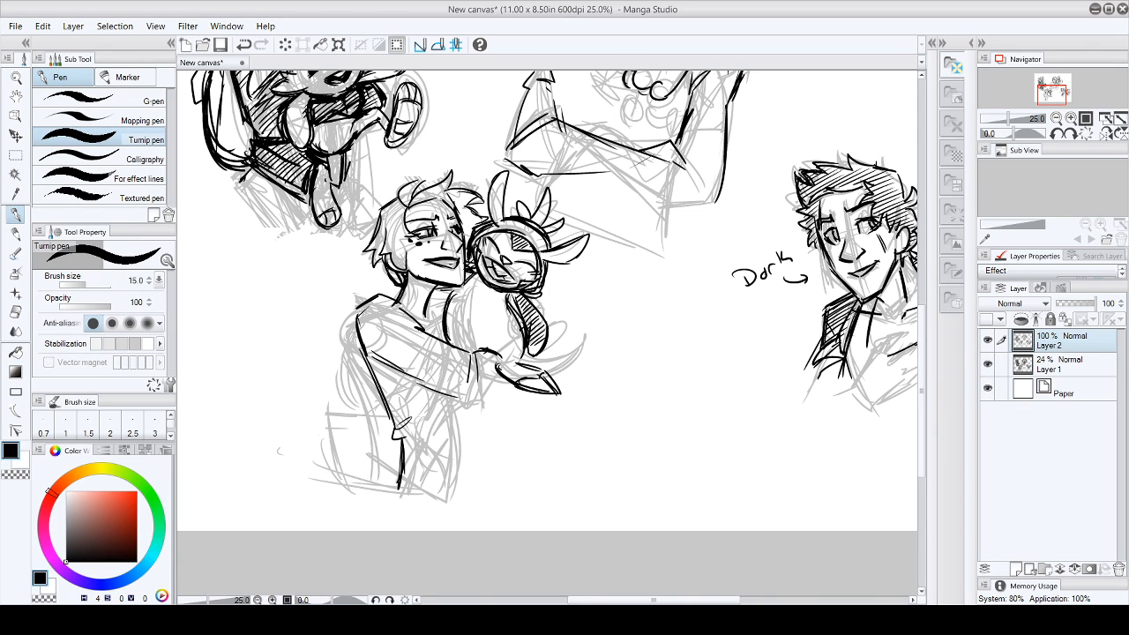
- Thicken the line along the creature's back and ink the end of the character's sleeve at the wrist
{"action": "left_click_drag", "start_coordinate": [459, 292], "coordinate": [457, 345]}
{"action": "left_click_drag", "start_coordinate": [455, 304], "coordinate": [461, 342]}
{"action": "mouse_move", "coordinate": [481, 271]}
{"action": "left_mouse_down"}
{"action": "mouse_move", "coordinate": [451, 326]}
{"action": "mouse_move", "coordinate": [448, 314]}
{"action": "left_mouse_up"}
{"action": "mouse_move", "coordinate": [458, 399]}
{"action": "left_mouse_down"}
{"action": "mouse_move", "coordinate": [481, 393]}
{"action": "mouse_move", "coordinate": [485, 374]}
{"action": "left_mouse_up"}
{"action": "mouse_move", "coordinate": [485, 372]}
{"action": "left_mouse_down"}
{"action": "mouse_move", "coordinate": [487, 401]}
{"action": "mouse_move", "coordinate": [499, 376]}
{"action": "left_mouse_up"}
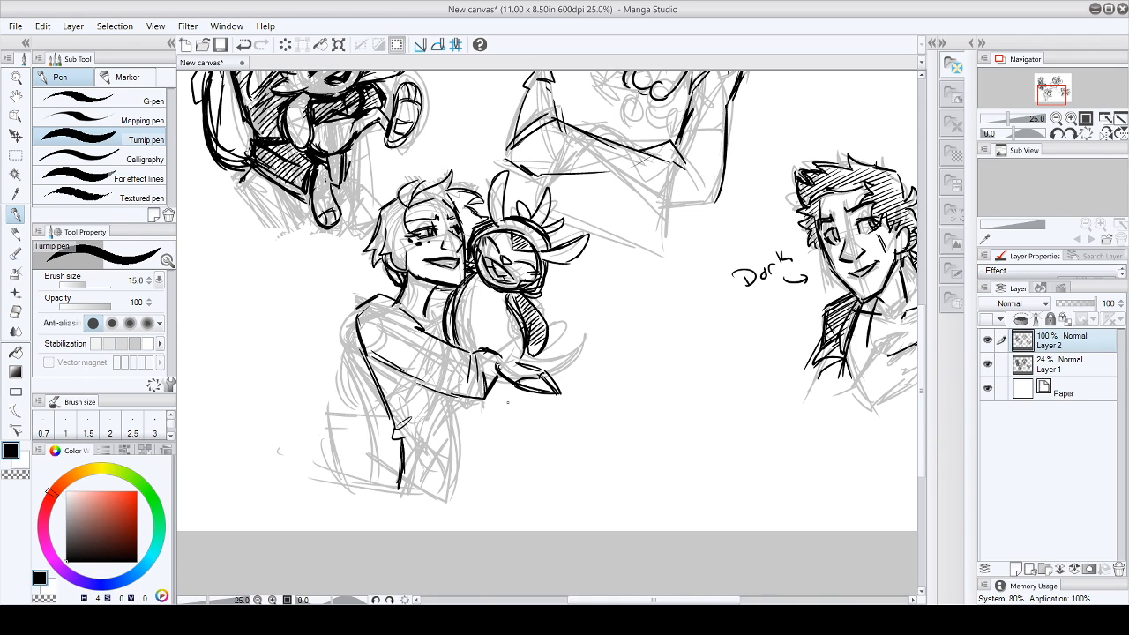
- Ink the checked detail below the creature's head and rework its facial features, erasing part of the dark fill
{"action": "mouse_move", "coordinate": [548, 271]}
{"action": "left_mouse_down"}
{"action": "mouse_move", "coordinate": [546, 302]}
{"action": "mouse_move", "coordinate": [515, 322]}
{"action": "left_mouse_up"}
{"action": "mouse_move", "coordinate": [475, 271]}
{"action": "left_mouse_down"}
{"action": "mouse_move", "coordinate": [507, 291]}
{"action": "mouse_move", "coordinate": [480, 292]}
{"action": "mouse_move", "coordinate": [490, 267]}
{"action": "left_mouse_up"}
{"action": "left_click_drag", "start_coordinate": [502, 255], "coordinate": [516, 266]}
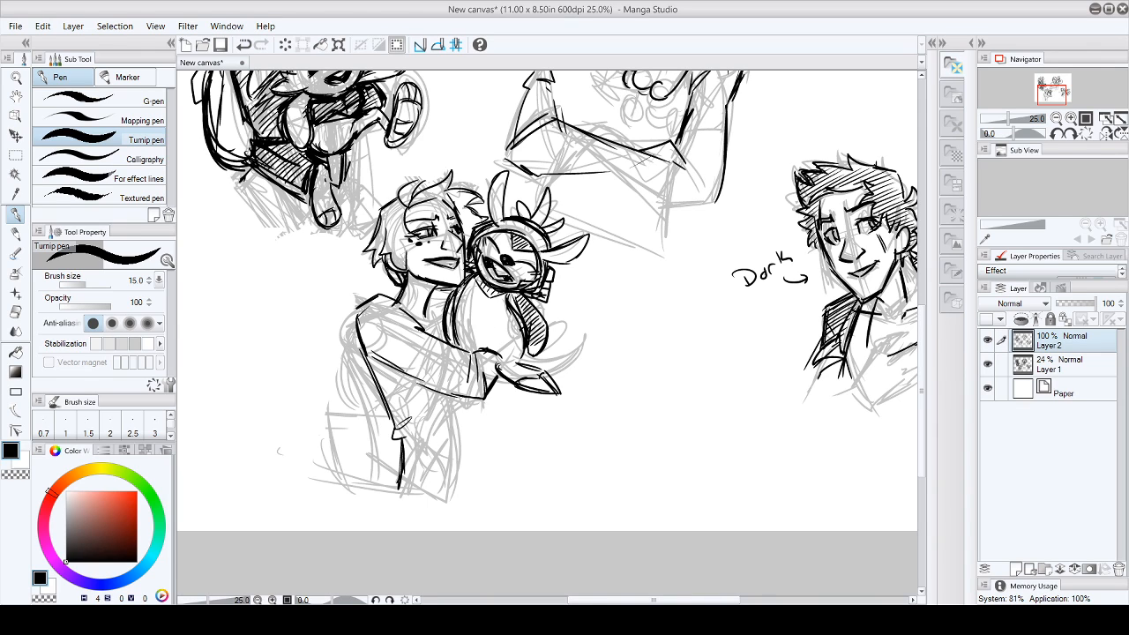
{"action": "key", "text": "e"}
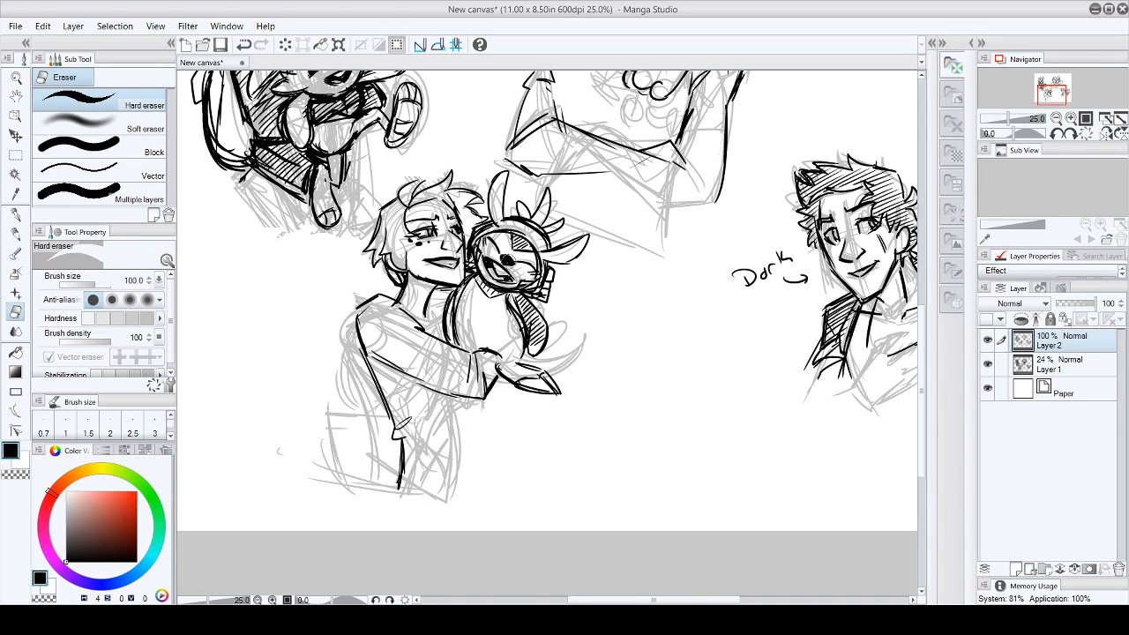
{"action": "left_click_drag", "start_coordinate": [509, 259], "coordinate": [511, 265]}
{"action": "left_click", "coordinate": [15, 214]}
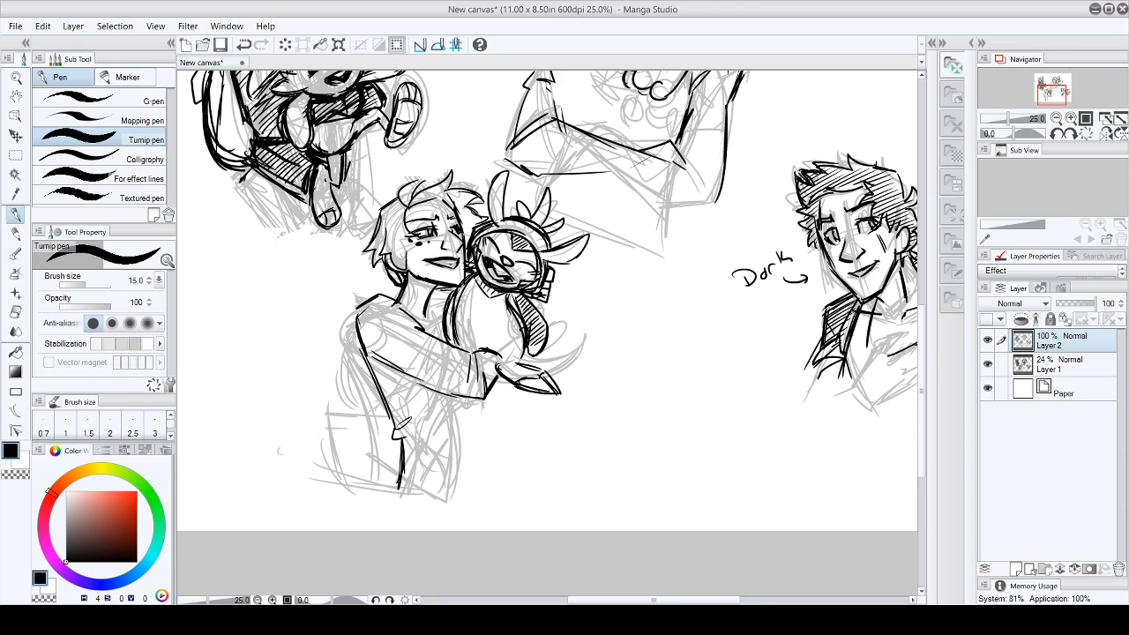
{"action": "left_click_drag", "start_coordinate": [500, 236], "coordinate": [501, 249]}
{"action": "mouse_move", "coordinate": [491, 259]}
{"action": "left_mouse_down"}
{"action": "mouse_move", "coordinate": [483, 275]}
{"action": "mouse_move", "coordinate": [514, 283]}
{"action": "mouse_move", "coordinate": [498, 262]}
{"action": "mouse_move", "coordinate": [515, 284]}
{"action": "left_mouse_up"}
- Ink the curved crescent shape with a pointed tip below the character's hand
{"action": "left_click_drag", "start_coordinate": [495, 406], "coordinate": [558, 420]}
{"action": "left_click_drag", "start_coordinate": [507, 382], "coordinate": [539, 413]}
{"action": "left_click_drag", "start_coordinate": [508, 382], "coordinate": [559, 411]}
{"action": "mouse_move", "coordinate": [526, 411]}
{"action": "left_mouse_down"}
{"action": "mouse_move", "coordinate": [579, 399]}
{"action": "mouse_move", "coordinate": [538, 422]}
{"action": "mouse_move", "coordinate": [573, 404]}
{"action": "left_mouse_up"}
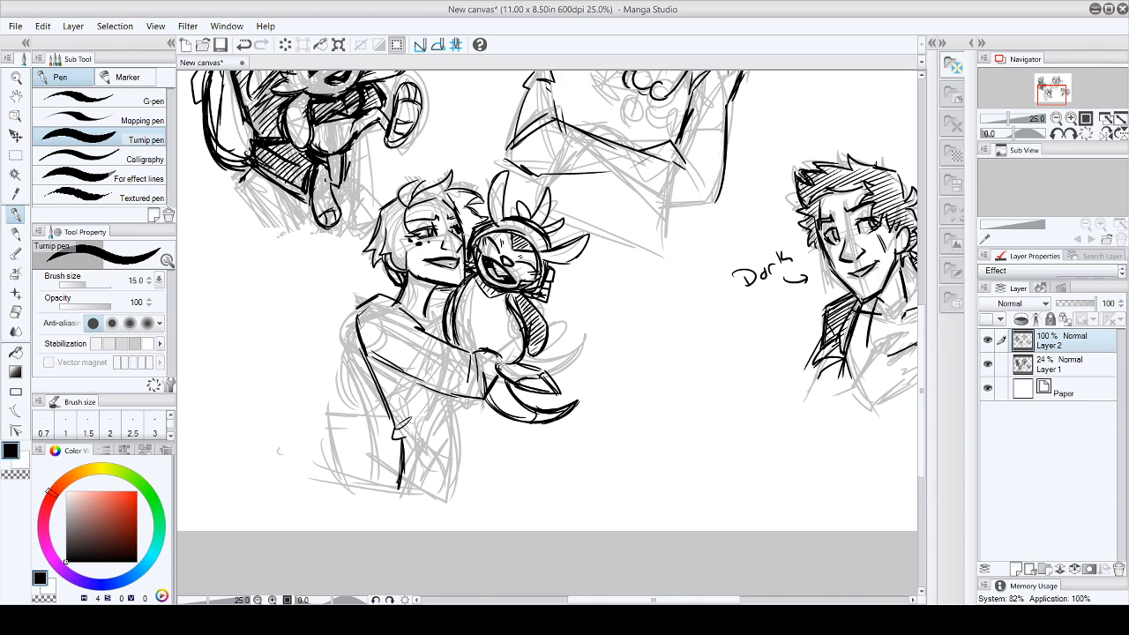
- Add short marks on the creature's chest and thicken the outline around its head
{"action": "left_click_drag", "start_coordinate": [484, 315], "coordinate": [496, 325]}
{"action": "left_click_drag", "start_coordinate": [542, 252], "coordinate": [555, 262]}
{"action": "mouse_move", "coordinate": [494, 225]}
{"action": "left_mouse_down"}
{"action": "mouse_move", "coordinate": [504, 218]}
{"action": "mouse_move", "coordinate": [493, 225]}
{"action": "left_mouse_up"}
{"action": "left_click_drag", "start_coordinate": [494, 292], "coordinate": [520, 296]}
{"action": "left_click_drag", "start_coordinate": [542, 258], "coordinate": [534, 290]}
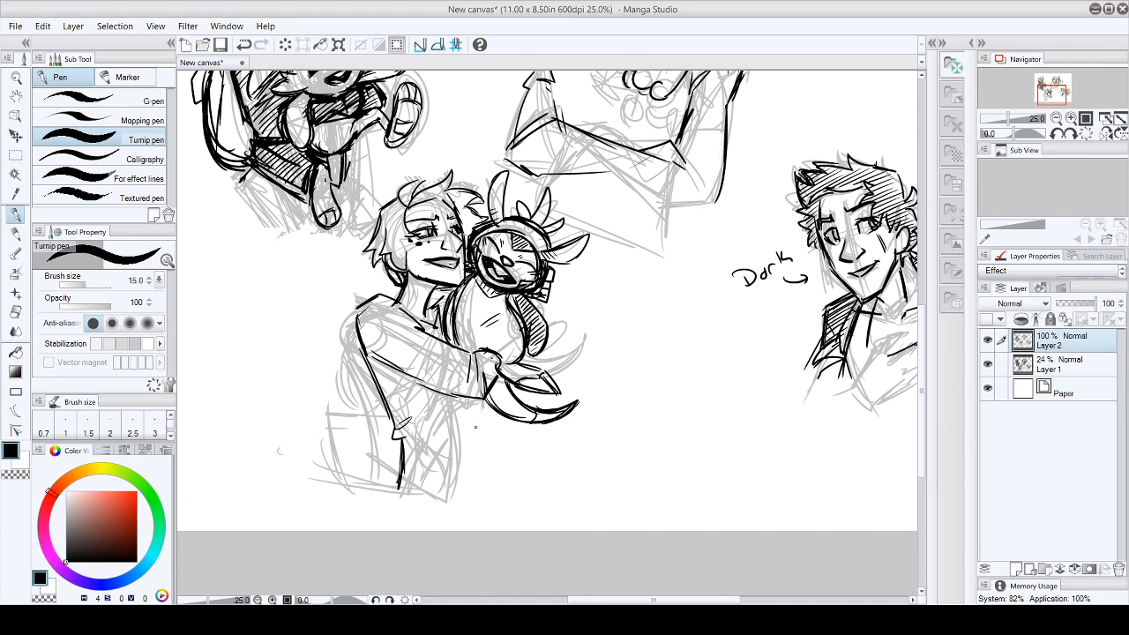
- Ink the far side of the character's torso and the sleeve bands, and hatch the sleeve diagonally
{"action": "mouse_move", "coordinate": [483, 402]}
{"action": "left_mouse_down"}
{"action": "mouse_move", "coordinate": [453, 459]}
{"action": "mouse_move", "coordinate": [490, 464]}
{"action": "mouse_move", "coordinate": [488, 500]}
{"action": "left_mouse_up"}
{"action": "left_click_drag", "start_coordinate": [399, 311], "coordinate": [371, 360]}
{"action": "mouse_move", "coordinate": [397, 316]}
{"action": "left_mouse_down"}
{"action": "mouse_move", "coordinate": [374, 355]}
{"action": "mouse_move", "coordinate": [413, 381]}
{"action": "left_mouse_up"}
{"action": "left_click_drag", "start_coordinate": [415, 318], "coordinate": [389, 342]}
{"action": "left_click_drag", "start_coordinate": [405, 331], "coordinate": [382, 356]}
{"action": "left_click_drag", "start_coordinate": [428, 337], "coordinate": [417, 353]}
{"action": "left_click_drag", "start_coordinate": [437, 342], "coordinate": [414, 367]}
{"action": "left_click_drag", "start_coordinate": [448, 353], "coordinate": [426, 380]}
{"action": "left_click_drag", "start_coordinate": [473, 356], "coordinate": [441, 388]}
{"action": "left_click_drag", "start_coordinate": [489, 357], "coordinate": [455, 392]}
{"action": "left_click_drag", "start_coordinate": [495, 365], "coordinate": [466, 394]}
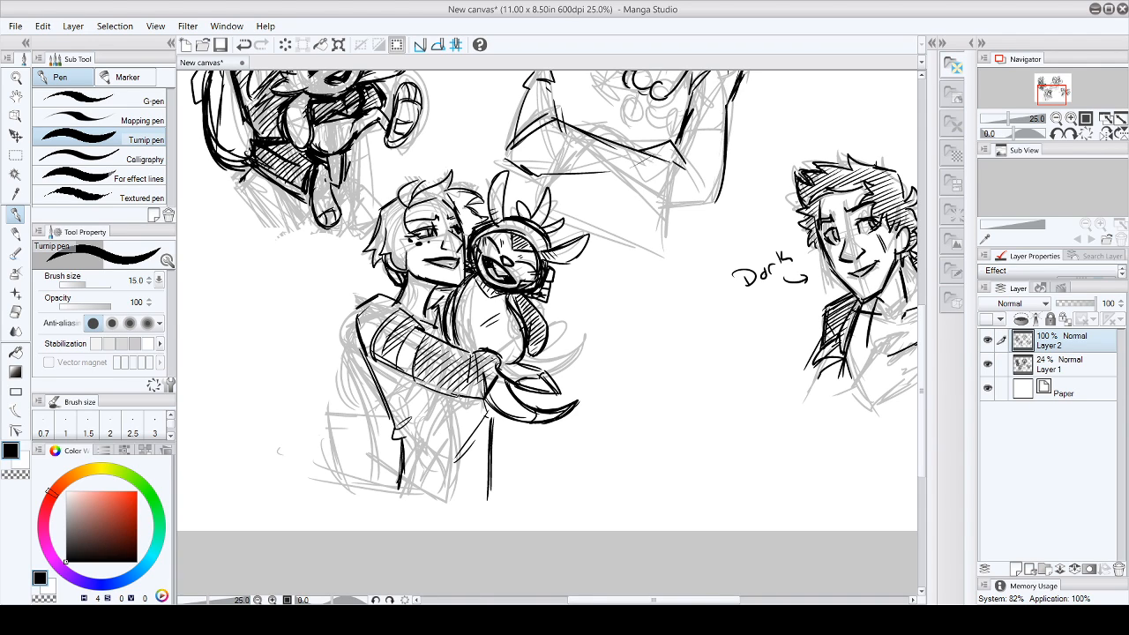
- Hatch the character's shoulder, neckline and torso diagonally down to the bottom of the shirt
{"action": "left_click_drag", "start_coordinate": [383, 300], "coordinate": [363, 314]}
{"action": "left_click_drag", "start_coordinate": [384, 306], "coordinate": [359, 330]}
{"action": "left_click_drag", "start_coordinate": [383, 322], "coordinate": [372, 333]}
{"action": "left_click_drag", "start_coordinate": [436, 314], "coordinate": [421, 327]}
{"action": "left_click_drag", "start_coordinate": [443, 321], "coordinate": [380, 383]}
{"action": "left_click_drag", "start_coordinate": [402, 376], "coordinate": [390, 397]}
{"action": "mouse_move", "coordinate": [431, 383]}
{"action": "left_mouse_down"}
{"action": "mouse_move", "coordinate": [393, 406]}
{"action": "mouse_move", "coordinate": [397, 422]}
{"action": "left_mouse_up"}
{"action": "left_click_drag", "start_coordinate": [444, 390], "coordinate": [402, 435]}
{"action": "mouse_move", "coordinate": [468, 403]}
{"action": "left_mouse_down"}
{"action": "mouse_move", "coordinate": [407, 441]}
{"action": "mouse_move", "coordinate": [411, 455]}
{"action": "left_mouse_up"}
{"action": "left_click_drag", "start_coordinate": [478, 416], "coordinate": [418, 473]}
{"action": "mouse_move", "coordinate": [467, 441]}
{"action": "left_mouse_down"}
{"action": "mouse_move", "coordinate": [423, 482]}
{"action": "mouse_move", "coordinate": [427, 496]}
{"action": "left_mouse_up"}
{"action": "mouse_move", "coordinate": [483, 460]}
{"action": "left_mouse_down"}
{"action": "mouse_move", "coordinate": [436, 501]}
{"action": "mouse_move", "coordinate": [450, 501]}
{"action": "left_mouse_up"}
{"action": "left_click_drag", "start_coordinate": [487, 481], "coordinate": [467, 499]}
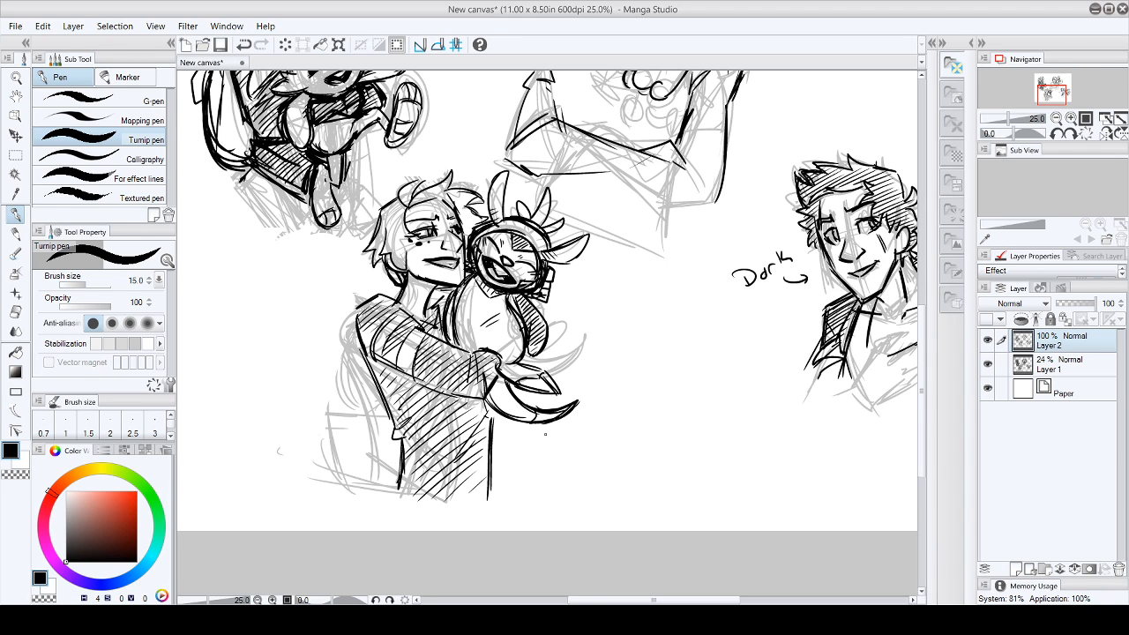
- Review the sketches across the canvas and zoom out to 12.5% to see the whole page
{"action": "mouse_move", "coordinate": [926, 318]}
{"action": "left_mouse_down"}
{"action": "mouse_move", "coordinate": [924, 216]}
{"action": "mouse_move", "coordinate": [926, 305]}
{"action": "left_mouse_up"}
{"action": "left_click_drag", "start_coordinate": [668, 599], "coordinate": [742, 600]}
{"action": "left_click_drag", "start_coordinate": [921, 317], "coordinate": [922, 252]}
{"action": "left_click_drag", "start_coordinate": [754, 601], "coordinate": [666, 601]}
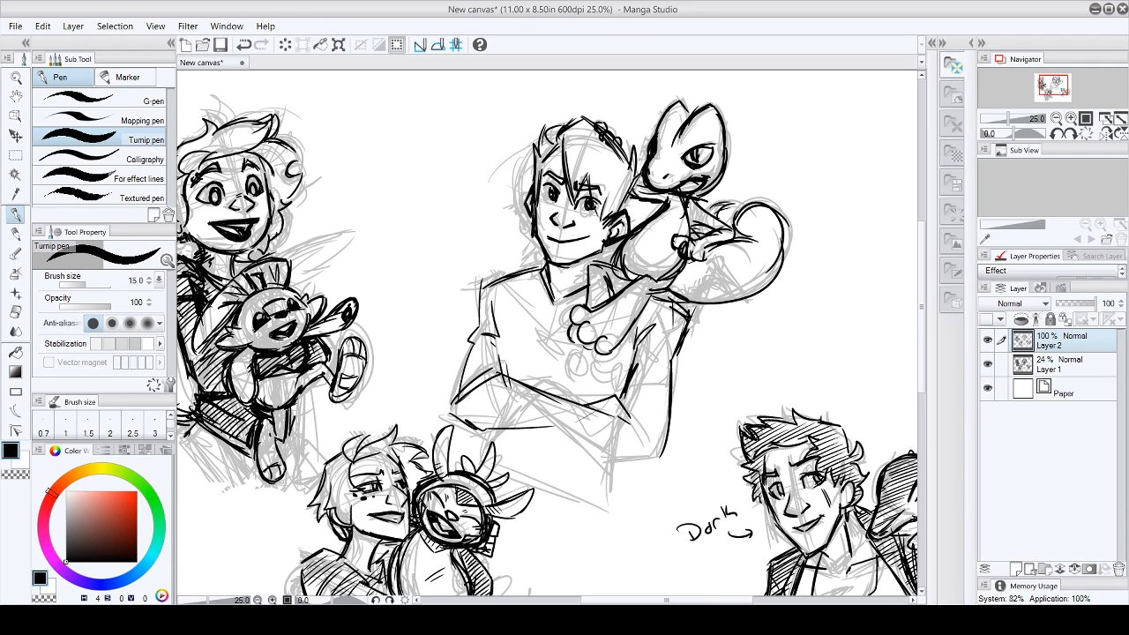
{"action": "left_click", "coordinate": [16, 77]}
{"action": "left_click", "coordinate": [97, 128]}
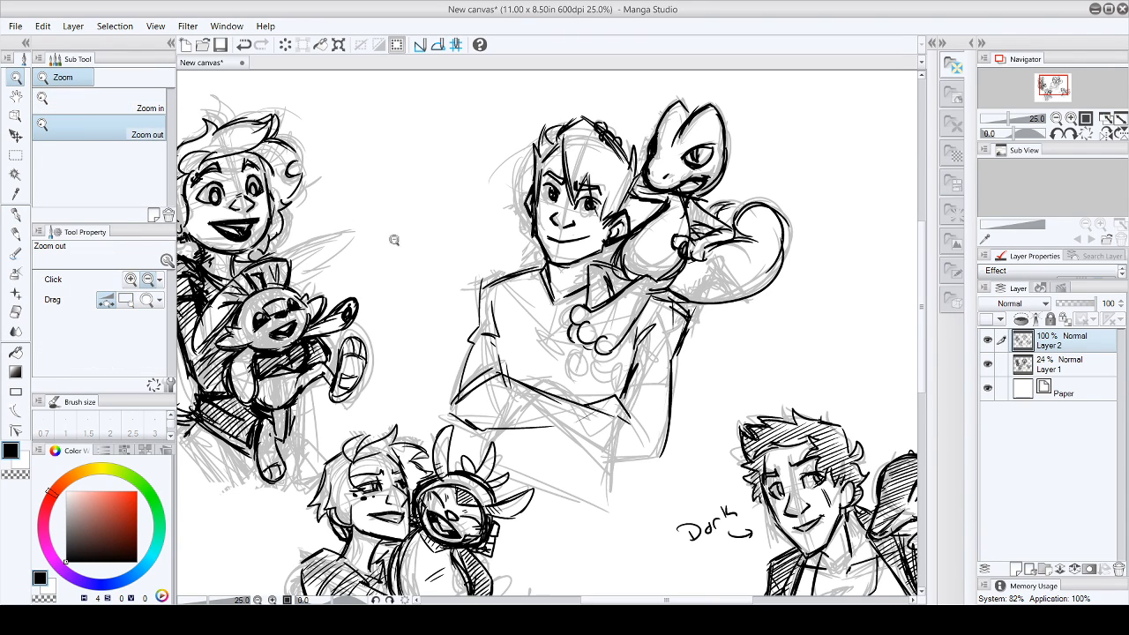
{"action": "left_click", "coordinate": [676, 268]}
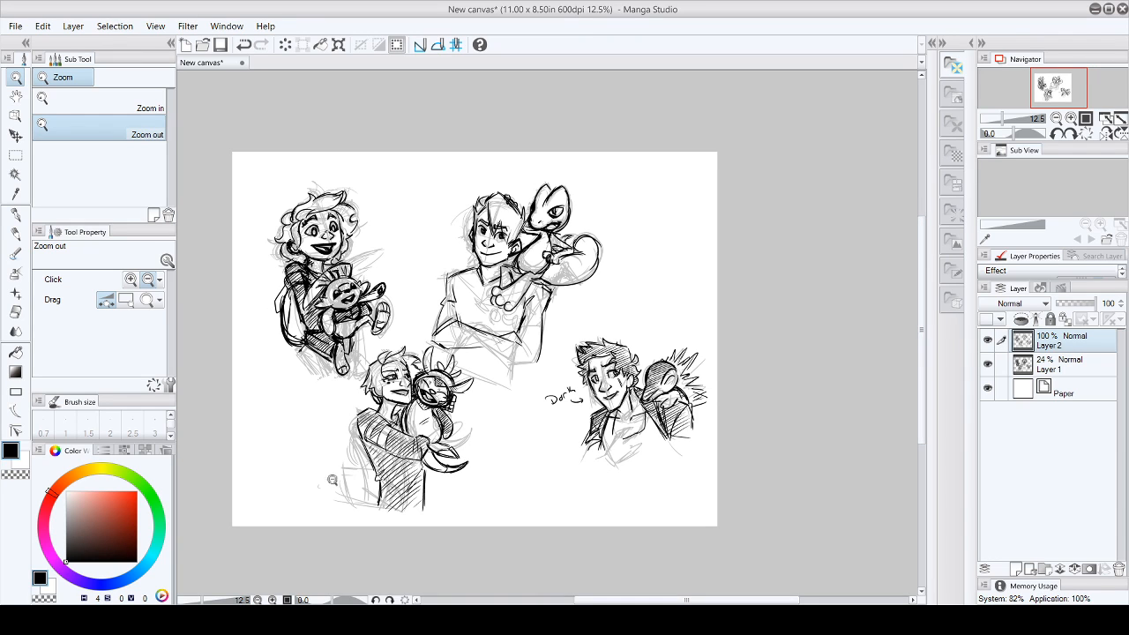
{"action": "left_click", "coordinate": [15, 214]}
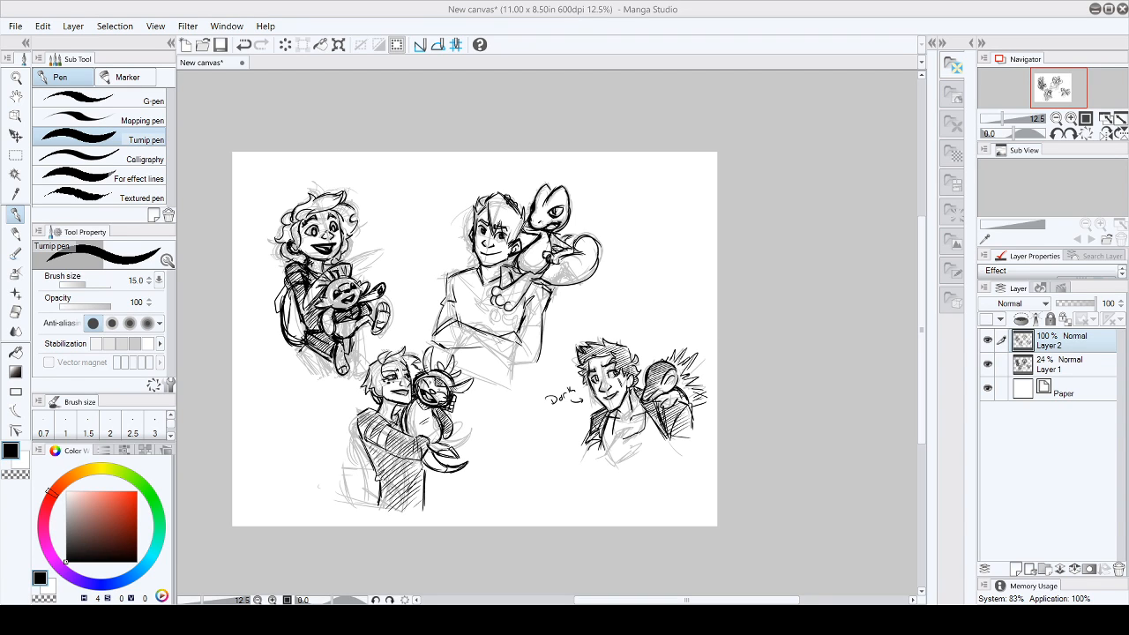
{"action": "left_click_drag", "start_coordinate": [451, 434], "coordinate": [459, 445]}
{"action": "key", "text": "ctrl+z"}
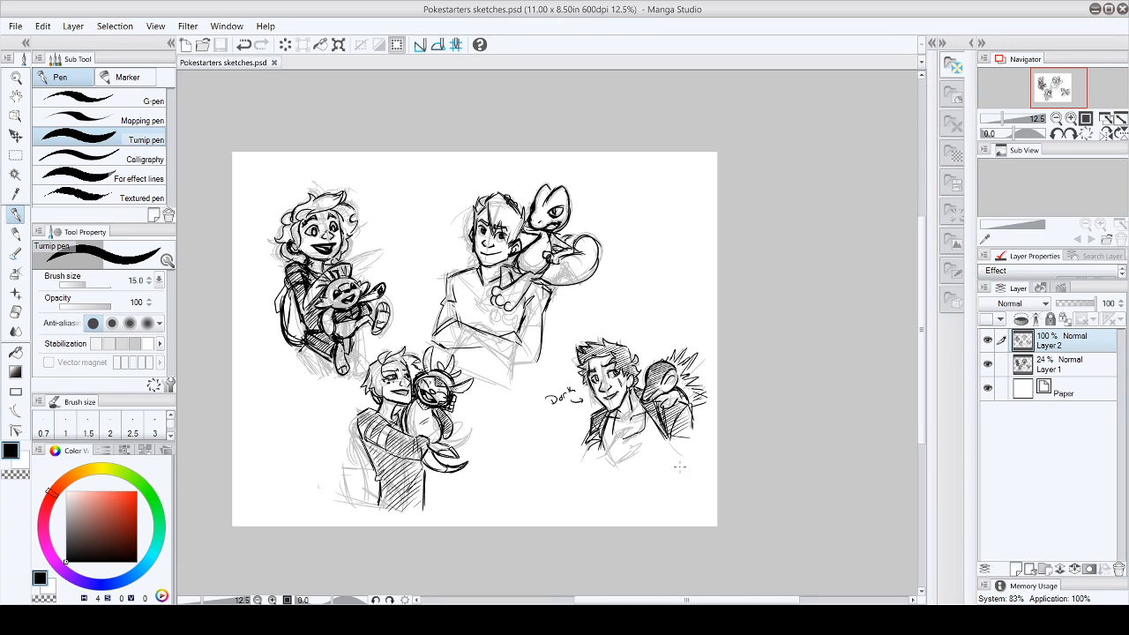
- Examine the saved character sketches up close, from the lower pair to the upper pair, and zoom back out
{"action": "left_click", "coordinate": [16, 78]}
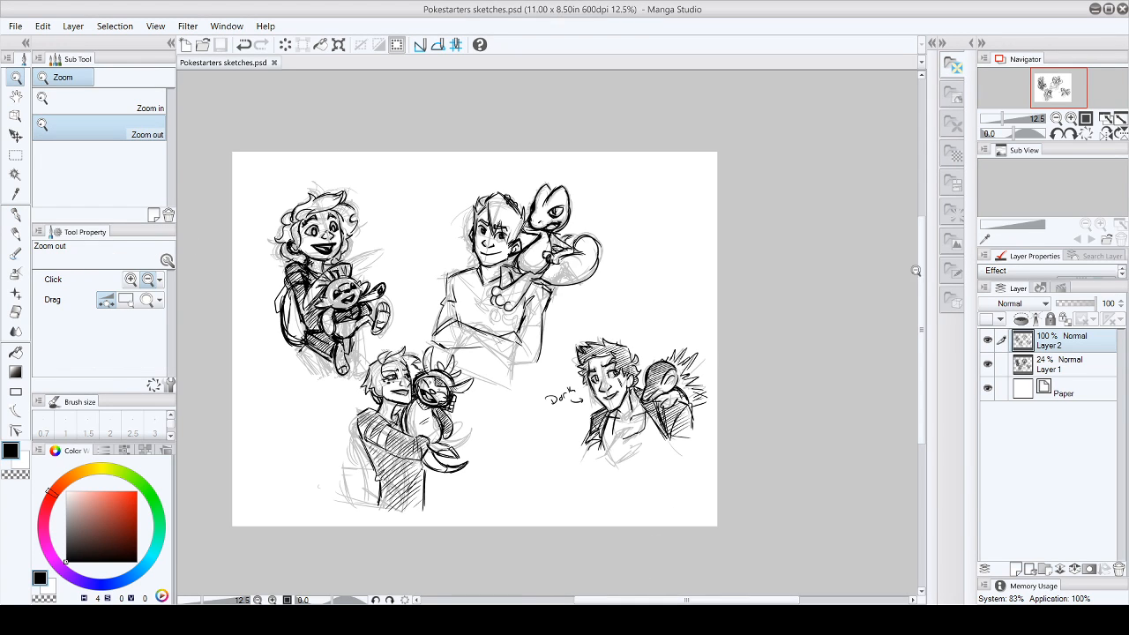
{"action": "left_click_drag", "start_coordinate": [921, 282], "coordinate": [922, 304]}
{"action": "left_click", "coordinate": [109, 107]}
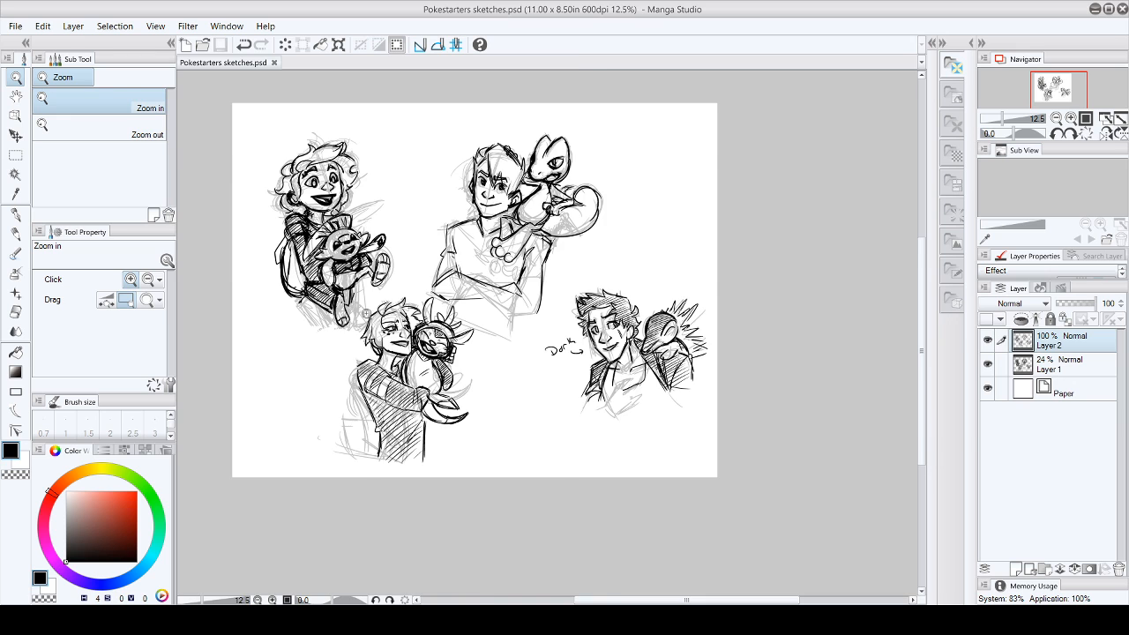
{"action": "left_click", "coordinate": [368, 319]}
{"action": "left_click_drag", "start_coordinate": [922, 305], "coordinate": [929, 346]}
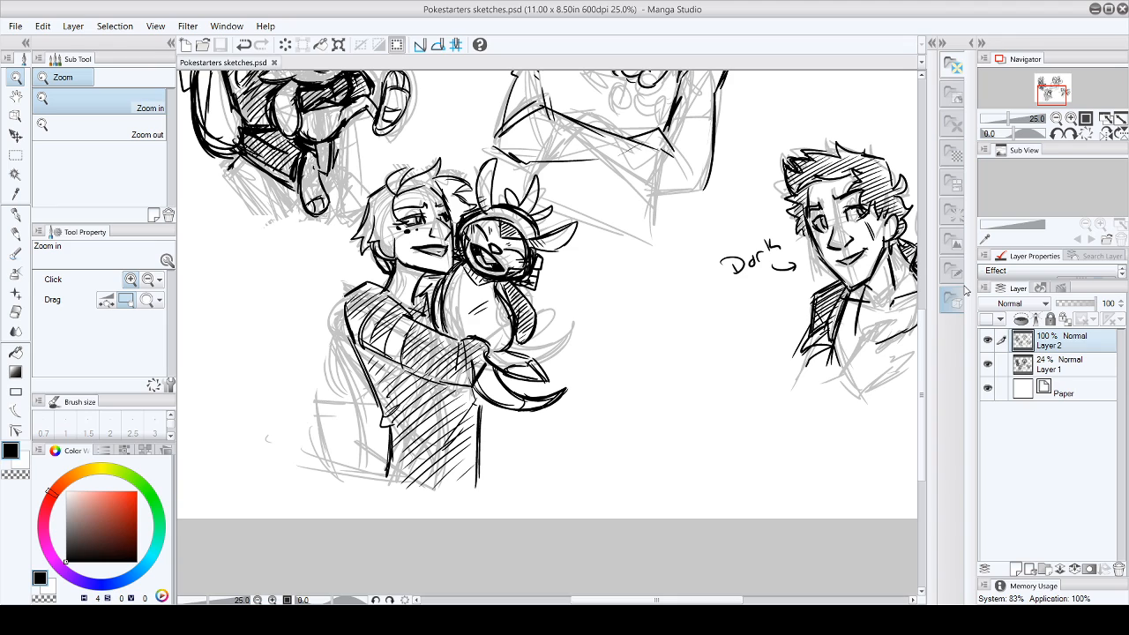
{"action": "left_click_drag", "start_coordinate": [923, 325], "coordinate": [917, 217]}
{"action": "left_click", "coordinate": [81, 128]}
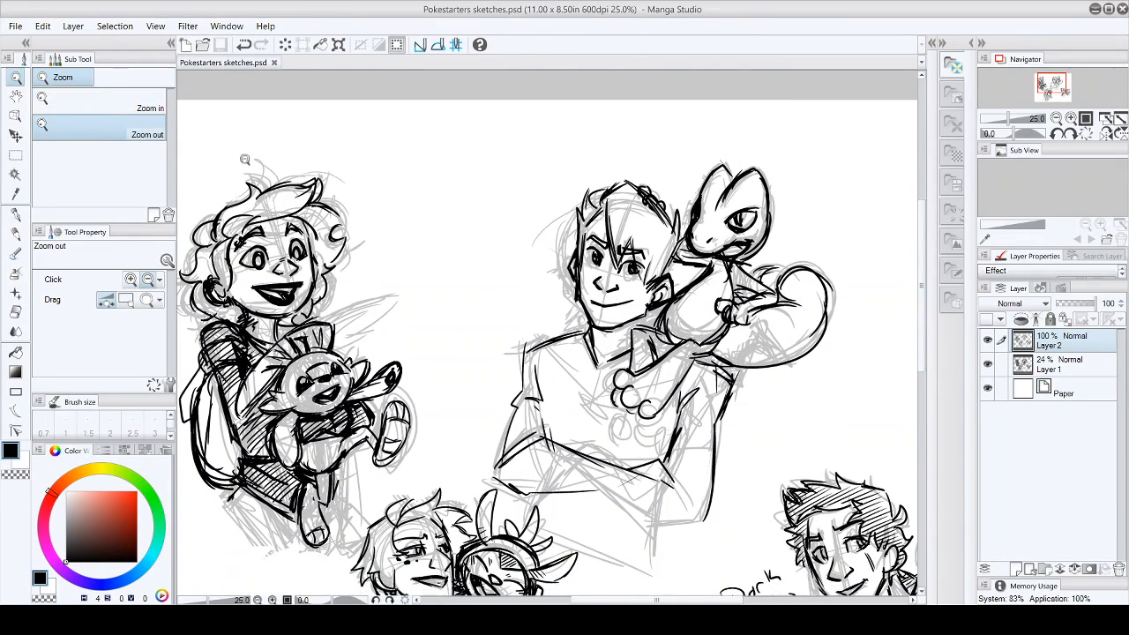
{"action": "left_click", "coordinate": [252, 160]}
{"action": "left_click_drag", "start_coordinate": [728, 598], "coordinate": [698, 598]}
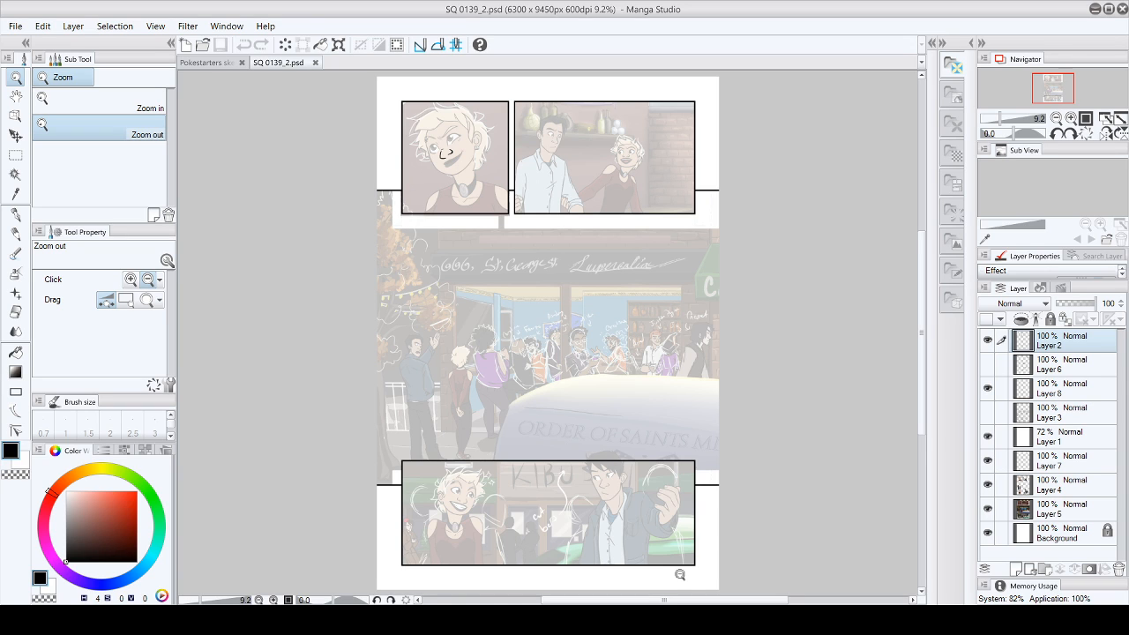
- On Layer 8, ink the start of the blond character's mouth line in the first panel with the Turnip pen
{"action": "left_click", "coordinate": [15, 215]}
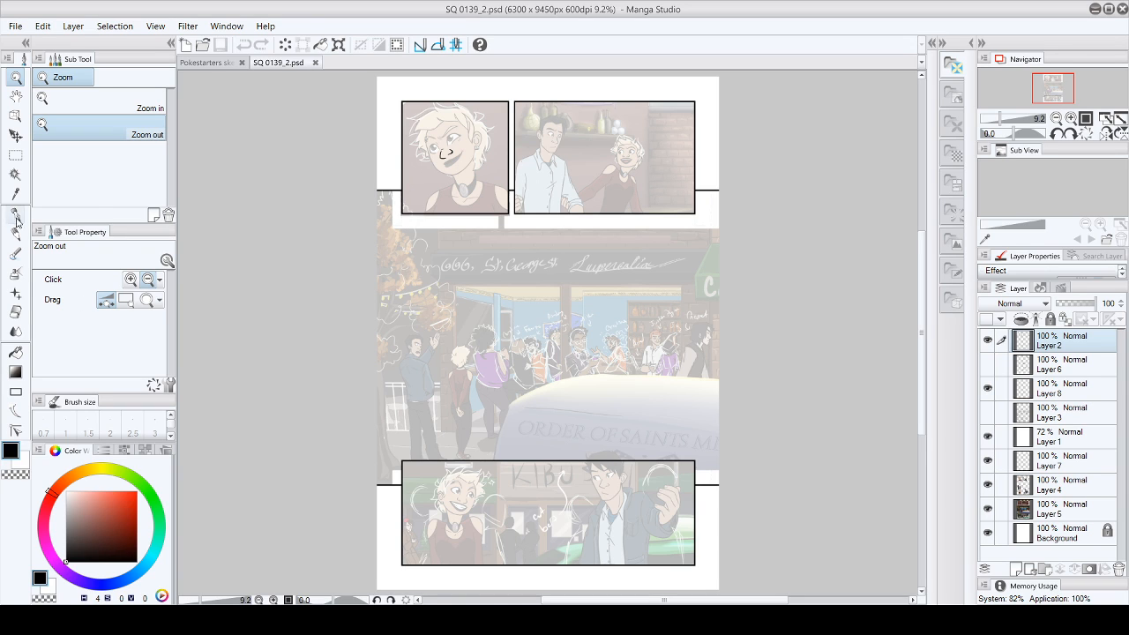
{"action": "left_click", "coordinate": [15, 77]}
{"action": "left_click", "coordinate": [419, 127]}
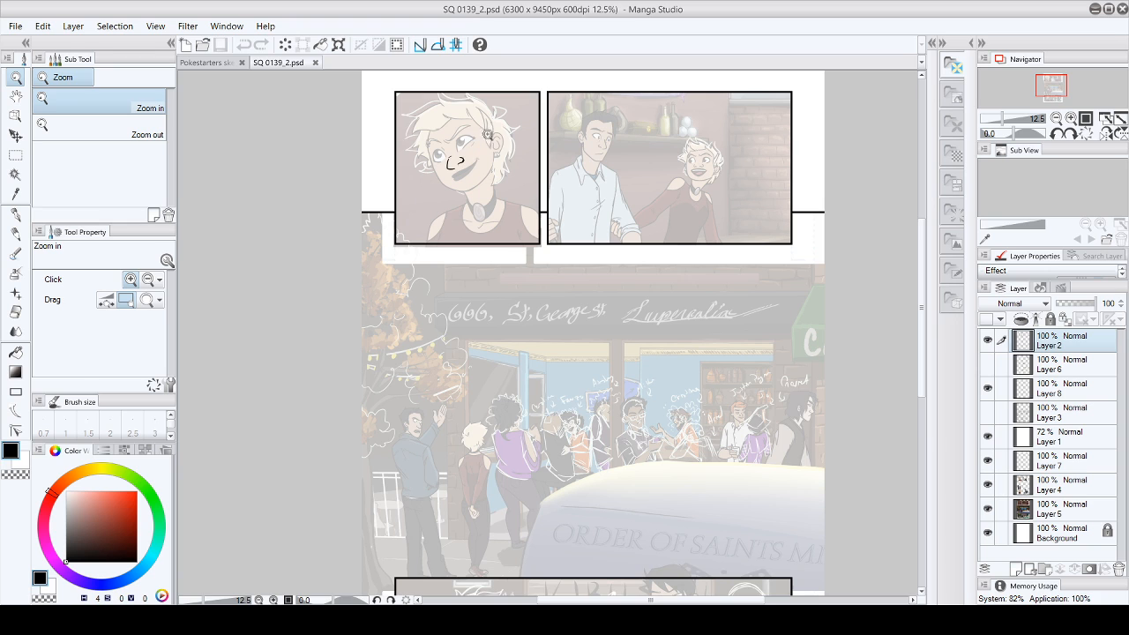
{"action": "left_click", "coordinate": [457, 171]}
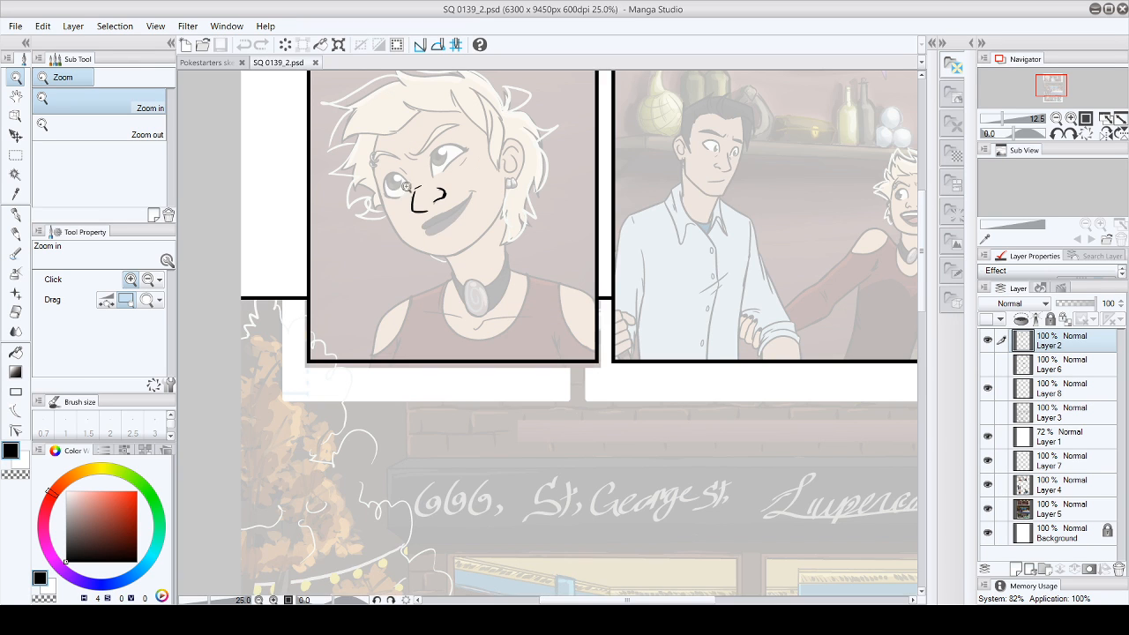
{"action": "left_click", "coordinate": [366, 287]}
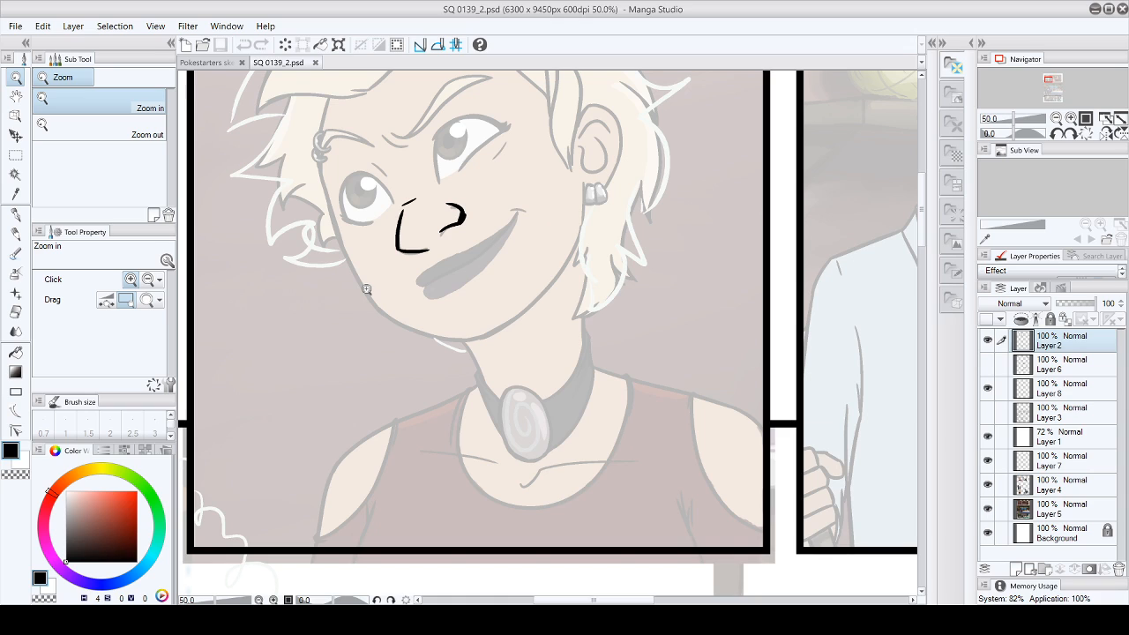
{"action": "left_click", "coordinate": [1048, 394]}
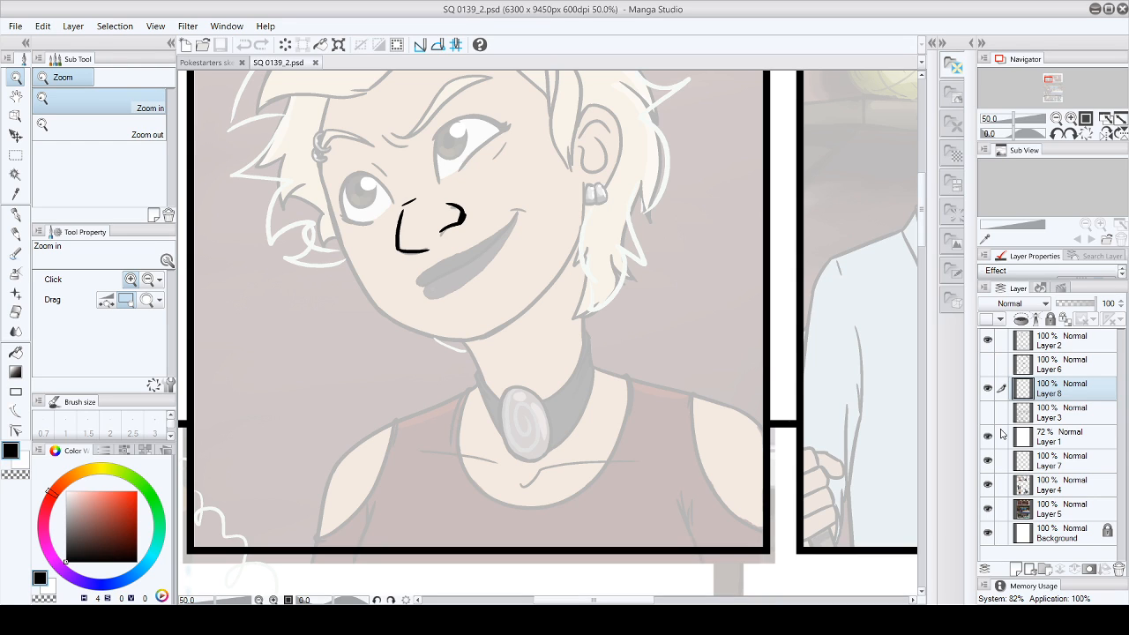
{"action": "left_click", "coordinate": [16, 215]}
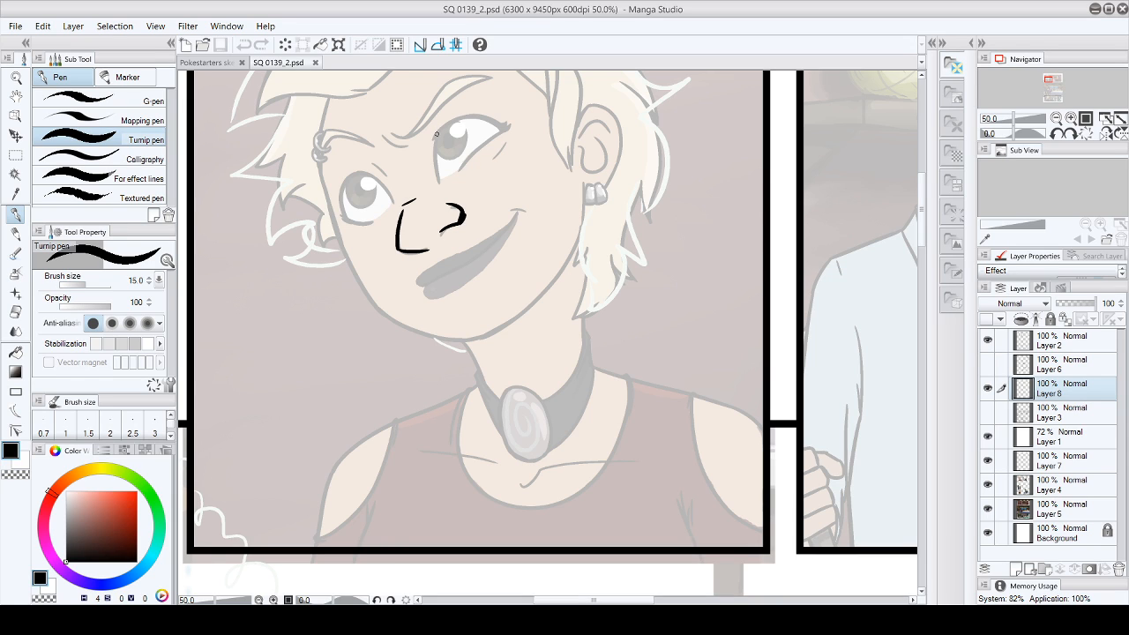
{"action": "left_click_drag", "start_coordinate": [424, 284], "coordinate": [477, 252]}
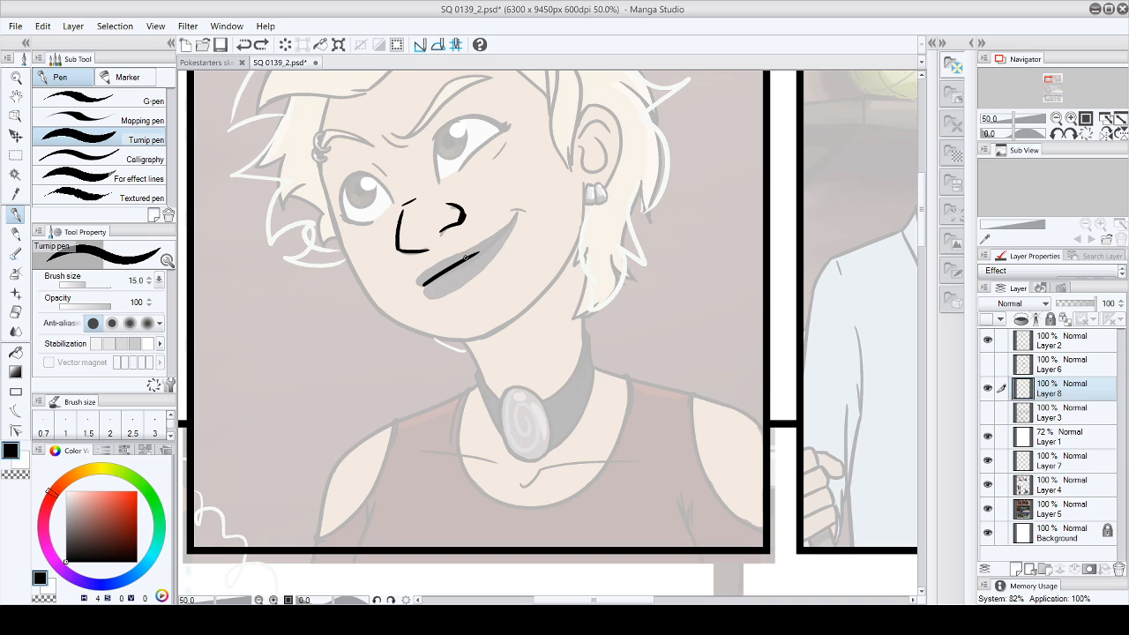
- Ink the mouth line up to the raised corner of the smile and outline the upper lip
{"action": "left_click_drag", "start_coordinate": [465, 259], "coordinate": [522, 204]}
{"action": "key", "text": "ctrl+z"}
{"action": "left_click_drag", "start_coordinate": [470, 257], "coordinate": [519, 209]}
{"action": "left_click", "coordinate": [42, 27]}
{"action": "left_click", "coordinate": [58, 44]}
{"action": "left_click_drag", "start_coordinate": [467, 255], "coordinate": [520, 210]}
{"action": "left_click", "coordinate": [43, 27]}
{"action": "left_click", "coordinate": [58, 44]}
{"action": "left_click_drag", "start_coordinate": [469, 256], "coordinate": [524, 212]}
{"action": "mouse_move", "coordinate": [426, 269]}
{"action": "left_mouse_down"}
{"action": "mouse_move", "coordinate": [415, 283]}
{"action": "mouse_move", "coordinate": [497, 231]}
{"action": "left_mouse_up"}
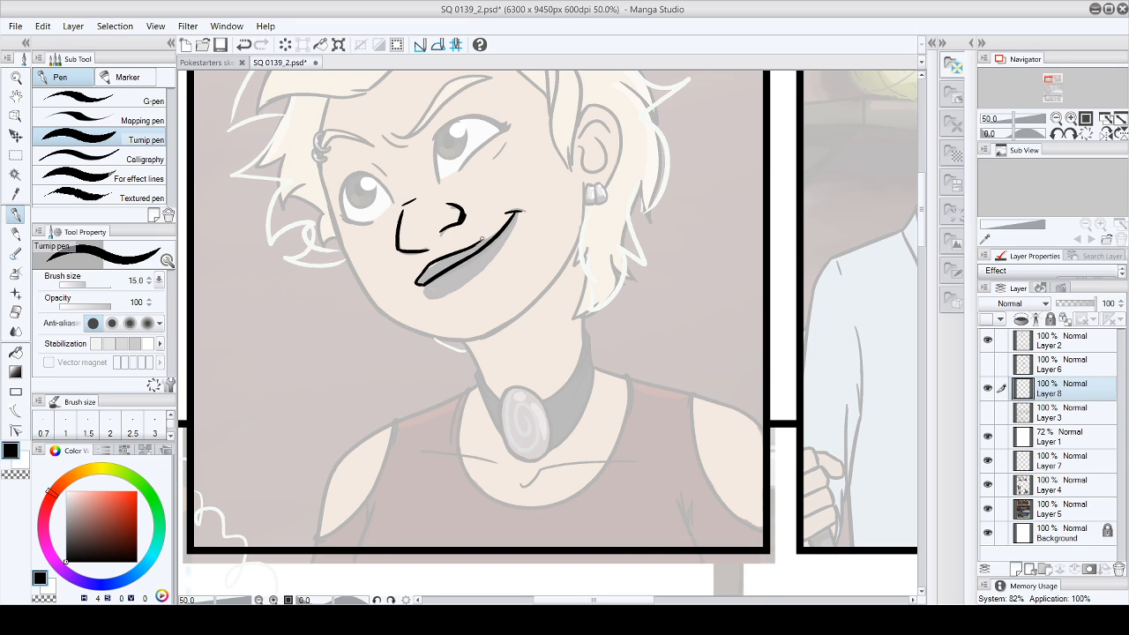
{"action": "mouse_move", "coordinate": [510, 220]}
{"action": "left_mouse_down"}
{"action": "mouse_move", "coordinate": [498, 229]}
{"action": "mouse_move", "coordinate": [505, 219]}
{"action": "left_mouse_up"}
- Look over the storefront and the street scene, and return to the blond character's portrait
{"action": "left_click_drag", "start_coordinate": [922, 224], "coordinate": [922, 266]}
{"action": "left_click_drag", "start_coordinate": [926, 379], "coordinate": [925, 391]}
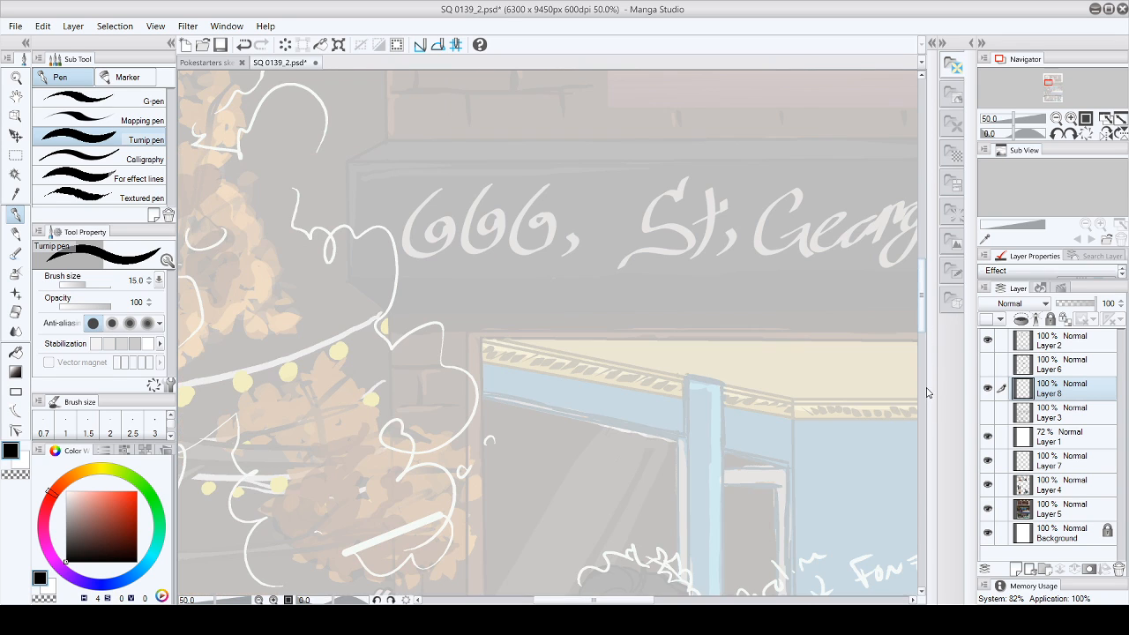
{"action": "left_click_drag", "start_coordinate": [922, 269], "coordinate": [914, 198]}
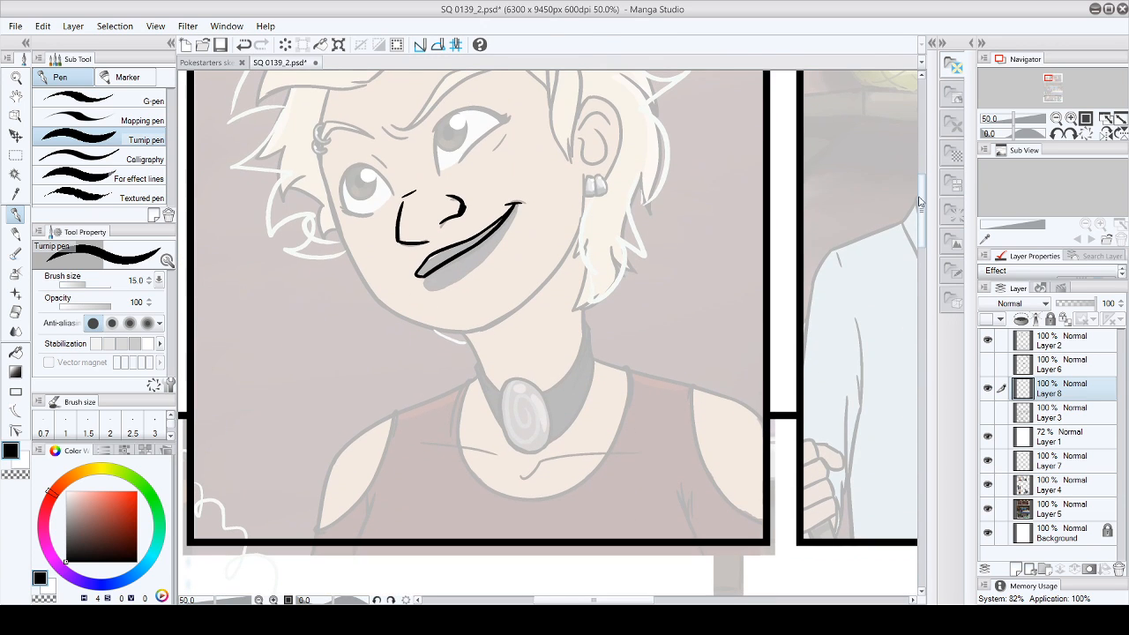
{"action": "mouse_move", "coordinate": [922, 238]}
{"action": "left_mouse_down"}
{"action": "mouse_move", "coordinate": [922, 223]}
{"action": "mouse_move", "coordinate": [921, 235]}
{"action": "left_mouse_up"}
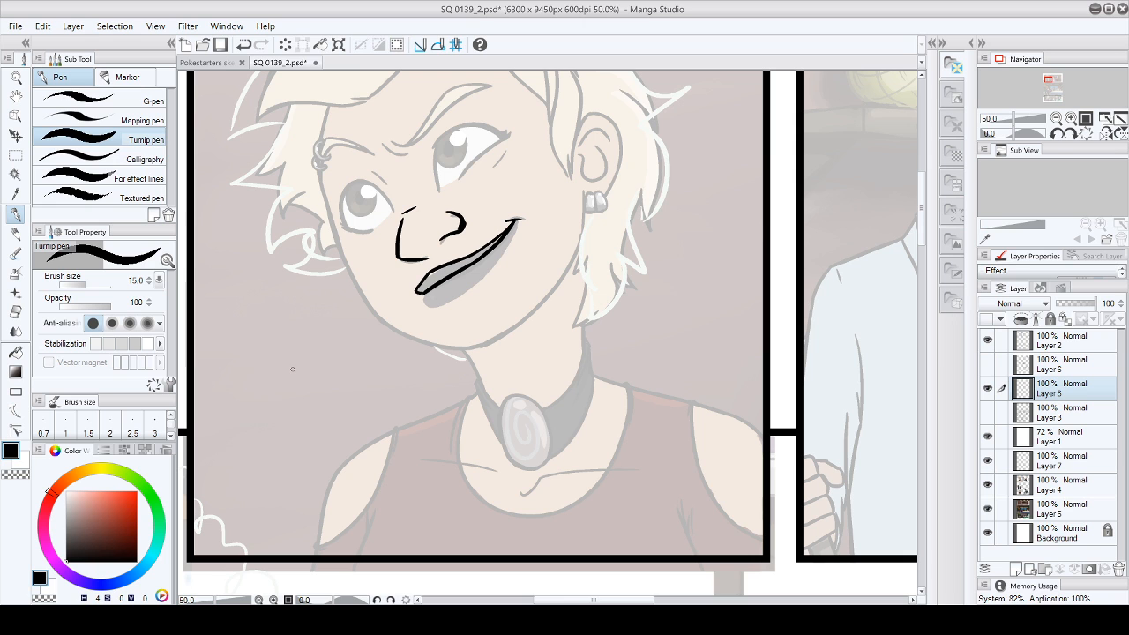
{"action": "left_click_drag", "start_coordinate": [921, 208], "coordinate": [930, 335]}
{"action": "left_click_drag", "start_coordinate": [632, 603], "coordinate": [609, 603]}
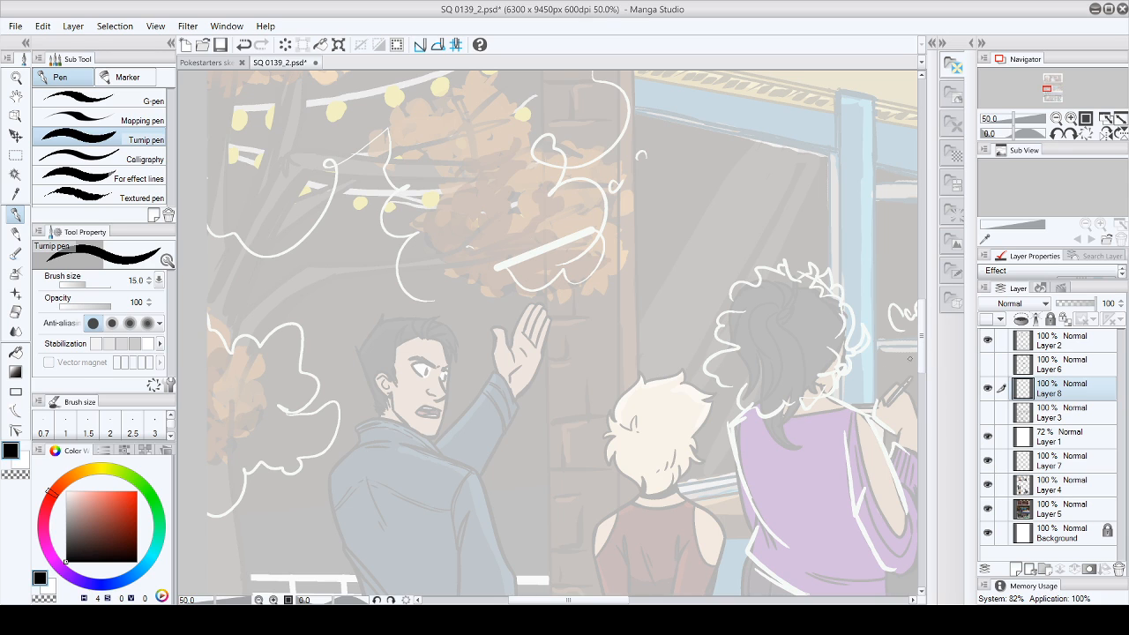
{"action": "left_click_drag", "start_coordinate": [631, 600], "coordinate": [564, 600]}
{"action": "left_click_drag", "start_coordinate": [921, 349], "coordinate": [916, 217]}
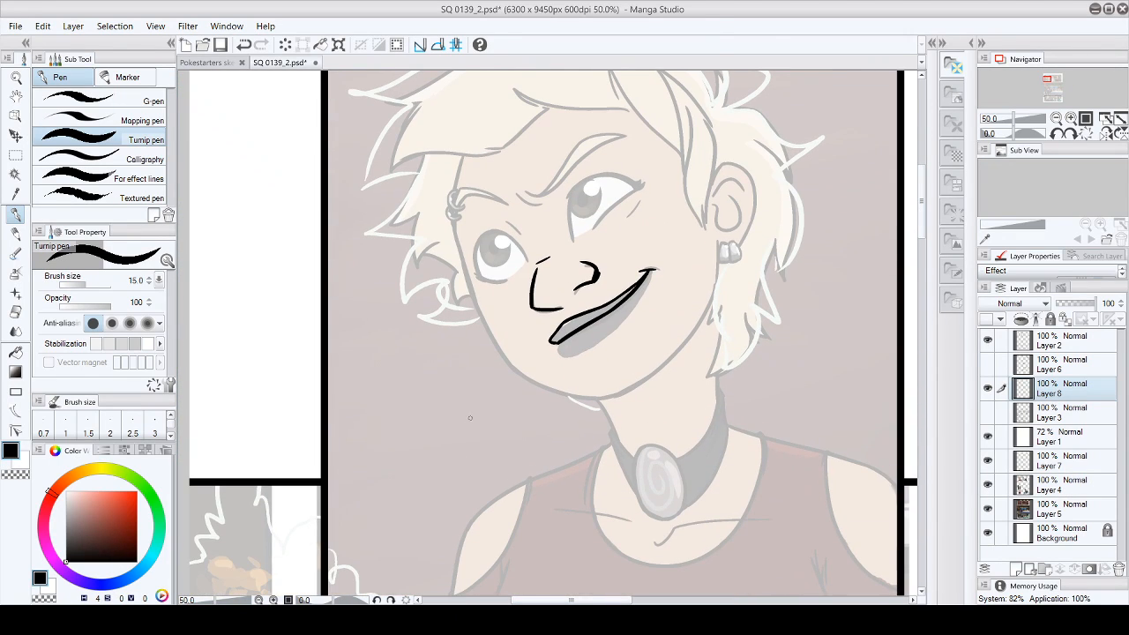
- Outline the lower lip from the chin side to the smile's corner and strengthen the upper lip line
{"action": "left_click_drag", "start_coordinate": [558, 347], "coordinate": [597, 351]}
{"action": "left_click_drag", "start_coordinate": [649, 271], "coordinate": [637, 309]}
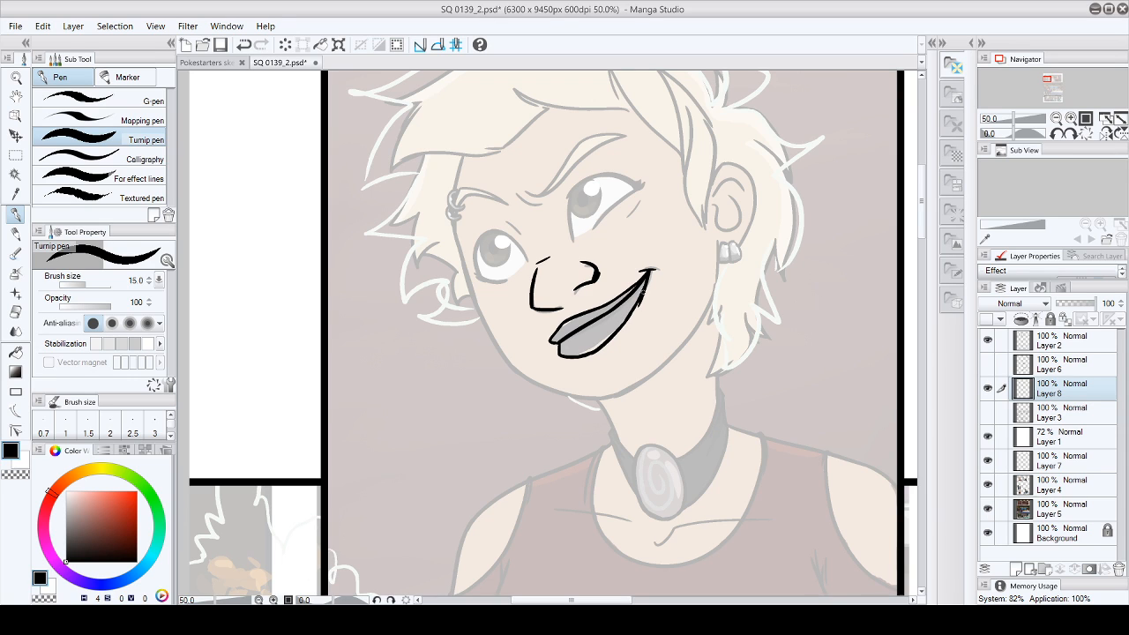
{"action": "key", "text": "e"}
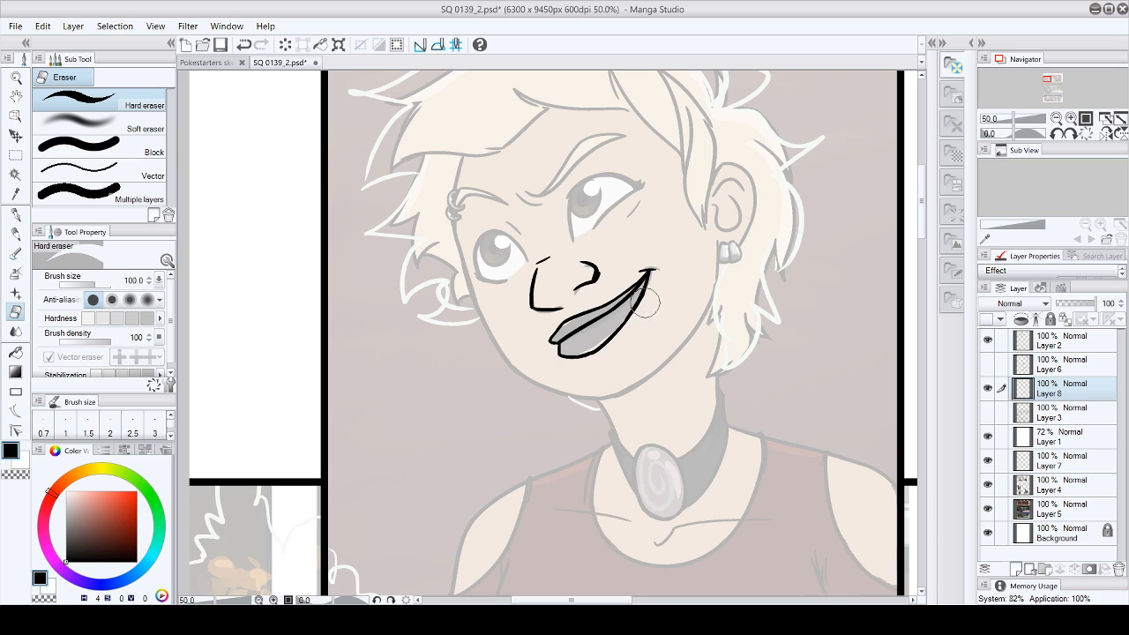
{"action": "key", "text": "p"}
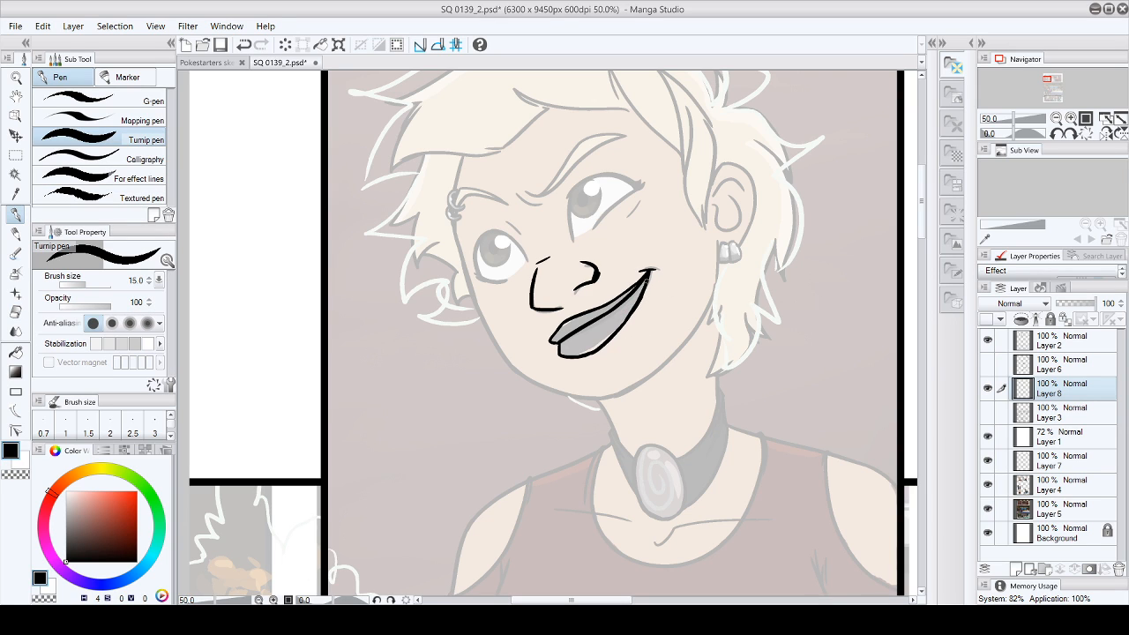
{"action": "left_click_drag", "start_coordinate": [649, 278], "coordinate": [637, 305]}
{"action": "left_click", "coordinate": [42, 28]}
{"action": "left_click", "coordinate": [44, 47]}
{"action": "left_click_drag", "start_coordinate": [566, 320], "coordinate": [642, 279]}
- Ink both eyebrows and the frown crease between them, checking the lines with Layer 4 temporarily hidden
{"action": "mouse_move", "coordinate": [522, 191]}
{"action": "left_mouse_down"}
{"action": "mouse_move", "coordinate": [554, 193]}
{"action": "mouse_move", "coordinate": [624, 137]}
{"action": "left_mouse_up"}
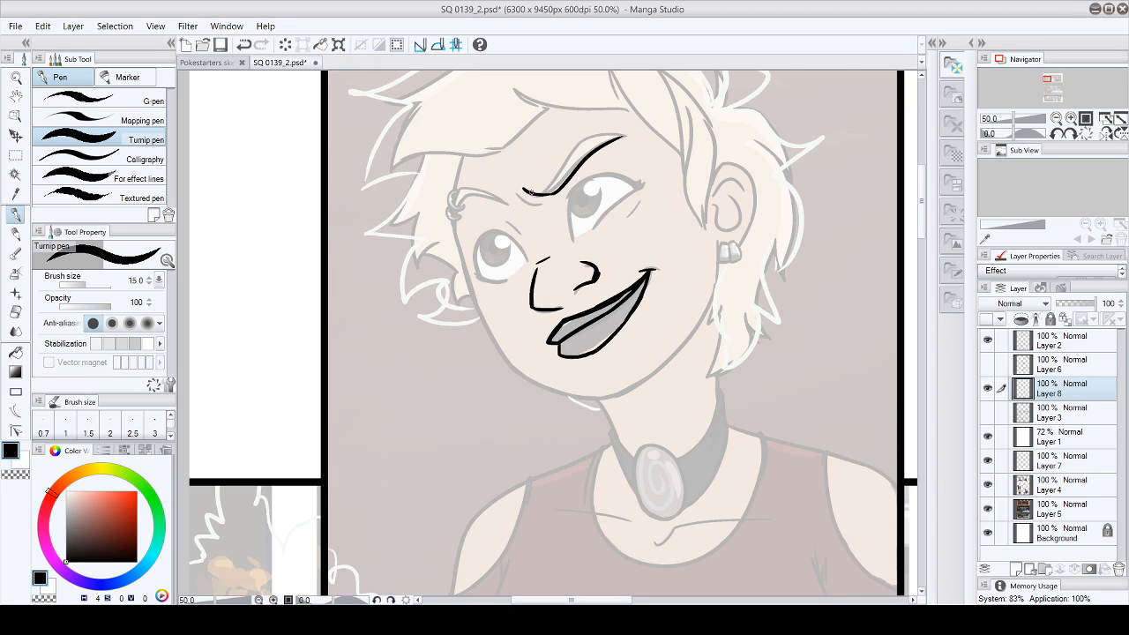
{"action": "mouse_move", "coordinate": [534, 191]}
{"action": "left_mouse_down"}
{"action": "mouse_move", "coordinate": [583, 143]}
{"action": "mouse_move", "coordinate": [626, 137]}
{"action": "left_mouse_up"}
{"action": "mouse_move", "coordinate": [457, 228]}
{"action": "left_mouse_down"}
{"action": "mouse_move", "coordinate": [466, 194]}
{"action": "mouse_move", "coordinate": [498, 206]}
{"action": "mouse_move", "coordinate": [456, 221]}
{"action": "mouse_move", "coordinate": [465, 176]}
{"action": "mouse_move", "coordinate": [497, 204]}
{"action": "mouse_move", "coordinate": [459, 235]}
{"action": "left_mouse_up"}
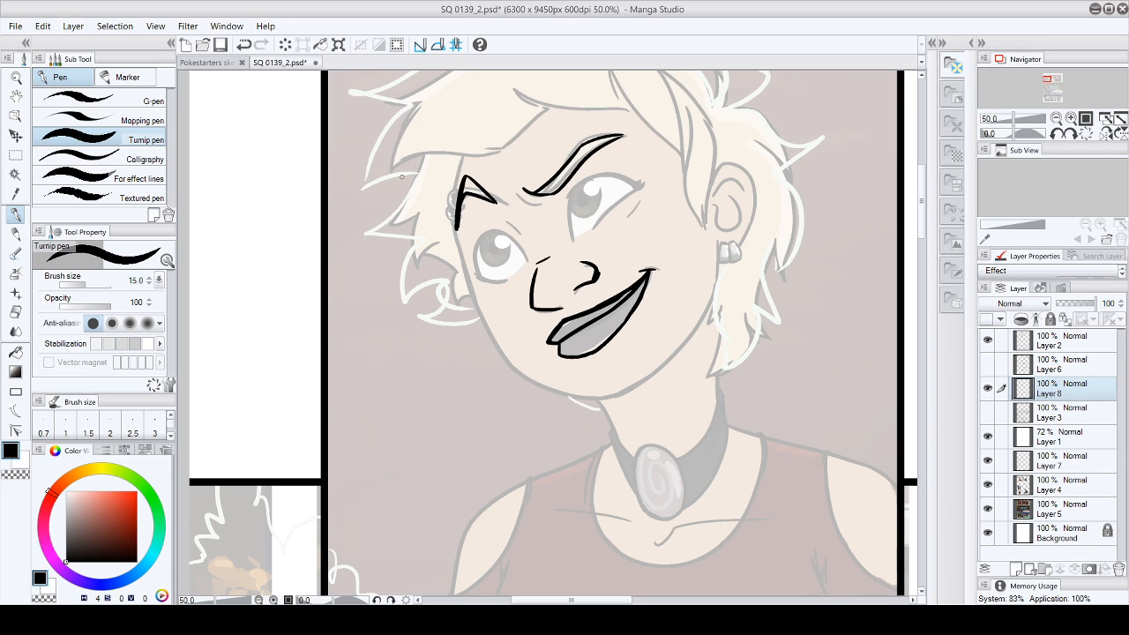
{"action": "left_click_drag", "start_coordinate": [461, 194], "coordinate": [457, 234]}
{"action": "left_click_drag", "start_coordinate": [465, 175], "coordinate": [457, 227]}
{"action": "left_click_drag", "start_coordinate": [513, 190], "coordinate": [549, 202]}
{"action": "left_click", "coordinate": [988, 484]}
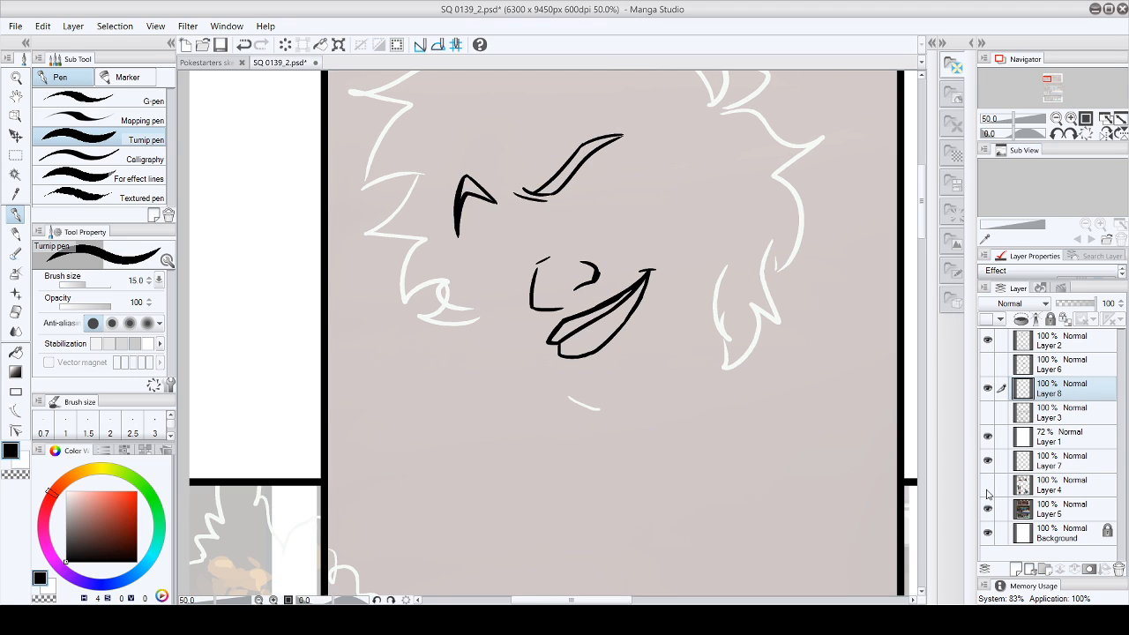
{"action": "left_click", "coordinate": [987, 484]}
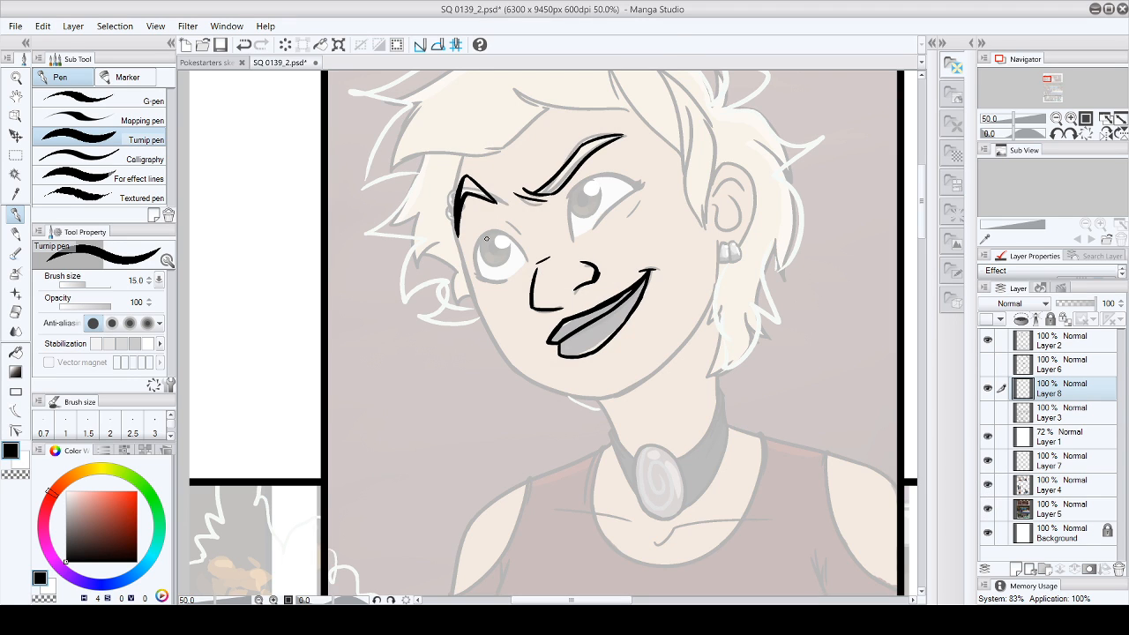
- Ink the piercing rings on the eyebrow and clean up the overlapping lines with a smaller Hard eraser
{"action": "mouse_move", "coordinate": [450, 192]}
{"action": "left_mouse_down"}
{"action": "mouse_move", "coordinate": [446, 227]}
{"action": "mouse_move", "coordinate": [459, 227]}
{"action": "left_mouse_up"}
{"action": "key", "text": "e"}
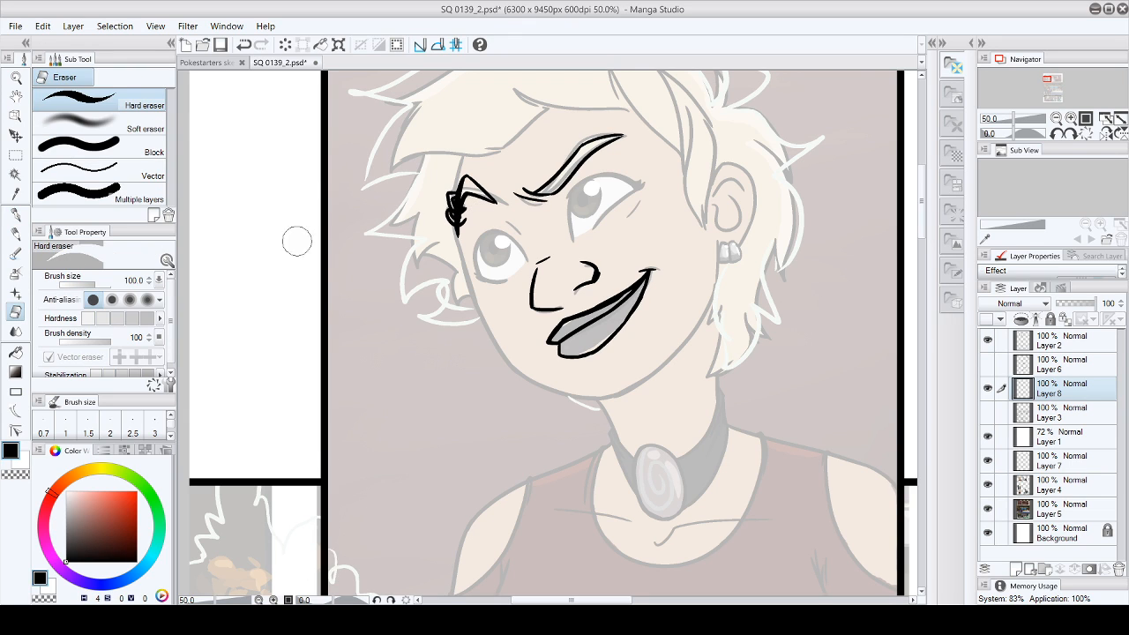
{"action": "key", "text": "["}
{"action": "key", "text": "["}
{"action": "key", "text": "["}
{"action": "key", "text": "["}
{"action": "key", "text": "["}
{"action": "key", "text": "["}
{"action": "key", "text": "["}
{"action": "mouse_move", "coordinate": [449, 206]}
{"action": "left_mouse_down"}
{"action": "mouse_move", "coordinate": [462, 208]}
{"action": "mouse_move", "coordinate": [450, 197]}
{"action": "mouse_move", "coordinate": [462, 214]}
{"action": "mouse_move", "coordinate": [451, 220]}
{"action": "mouse_move", "coordinate": [454, 208]}
{"action": "mouse_move", "coordinate": [465, 216]}
{"action": "left_mouse_up"}
- Ink the outline of the eye nearer the ear with its upper lid, lashes and lower lid, plus the crease beside it
{"action": "left_click", "coordinate": [15, 215]}
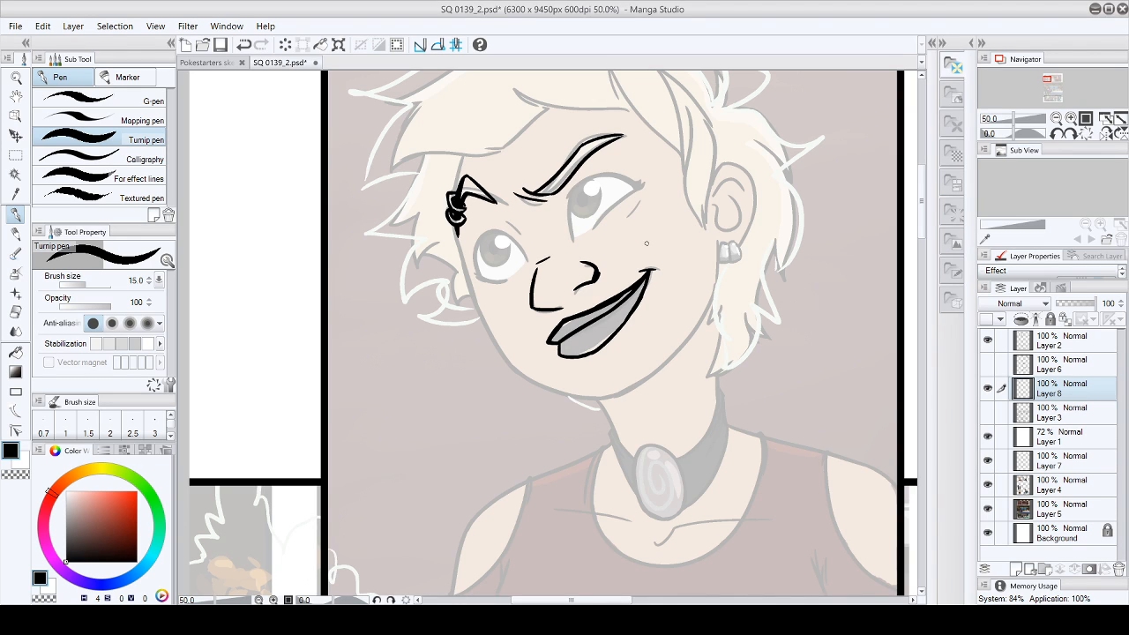
{"action": "left_click_drag", "start_coordinate": [573, 188], "coordinate": [567, 240]}
{"action": "key", "text": "ctrl+z"}
{"action": "left_click_drag", "start_coordinate": [573, 188], "coordinate": [569, 236]}
{"action": "left_click_drag", "start_coordinate": [569, 192], "coordinate": [632, 173]}
{"action": "left_click_drag", "start_coordinate": [575, 186], "coordinate": [646, 168]}
{"action": "left_click", "coordinate": [43, 27]}
{"action": "left_click", "coordinate": [49, 45]}
{"action": "key", "text": "ctrl+z"}
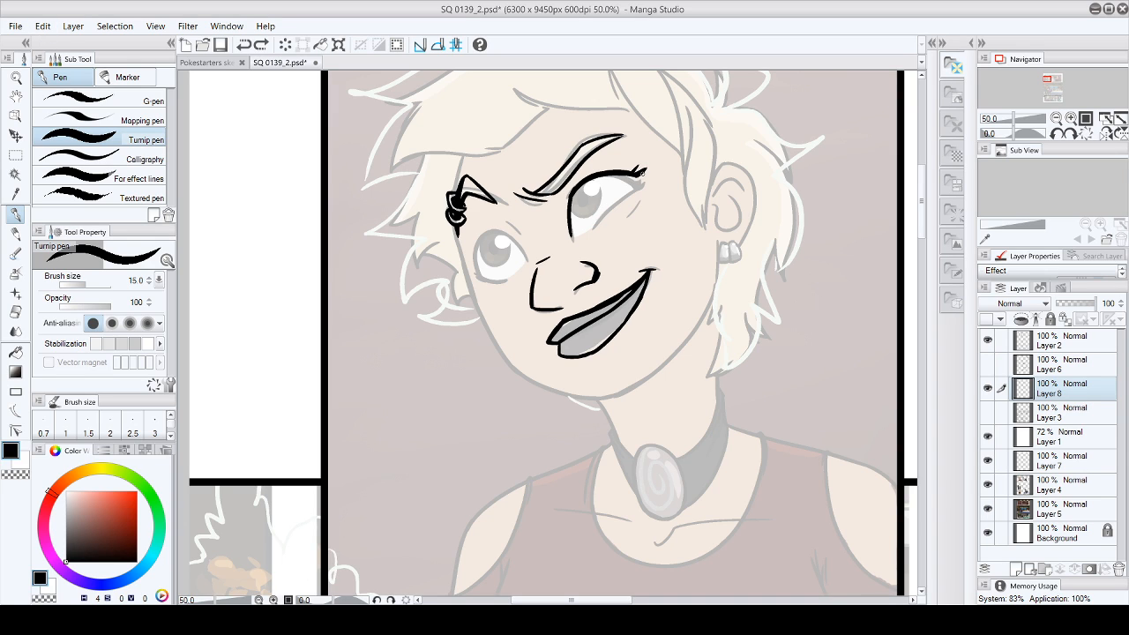
{"action": "left_click_drag", "start_coordinate": [642, 174], "coordinate": [598, 228]}
{"action": "left_click_drag", "start_coordinate": [644, 194], "coordinate": [636, 211]}
- Ink the outline of the eye below the pierced eyebrow and the irises of both eyes
{"action": "mouse_move", "coordinate": [475, 259]}
{"action": "left_mouse_down"}
{"action": "mouse_move", "coordinate": [493, 232]}
{"action": "mouse_move", "coordinate": [478, 253]}
{"action": "mouse_move", "coordinate": [484, 236]}
{"action": "mouse_move", "coordinate": [532, 265]}
{"action": "left_mouse_up"}
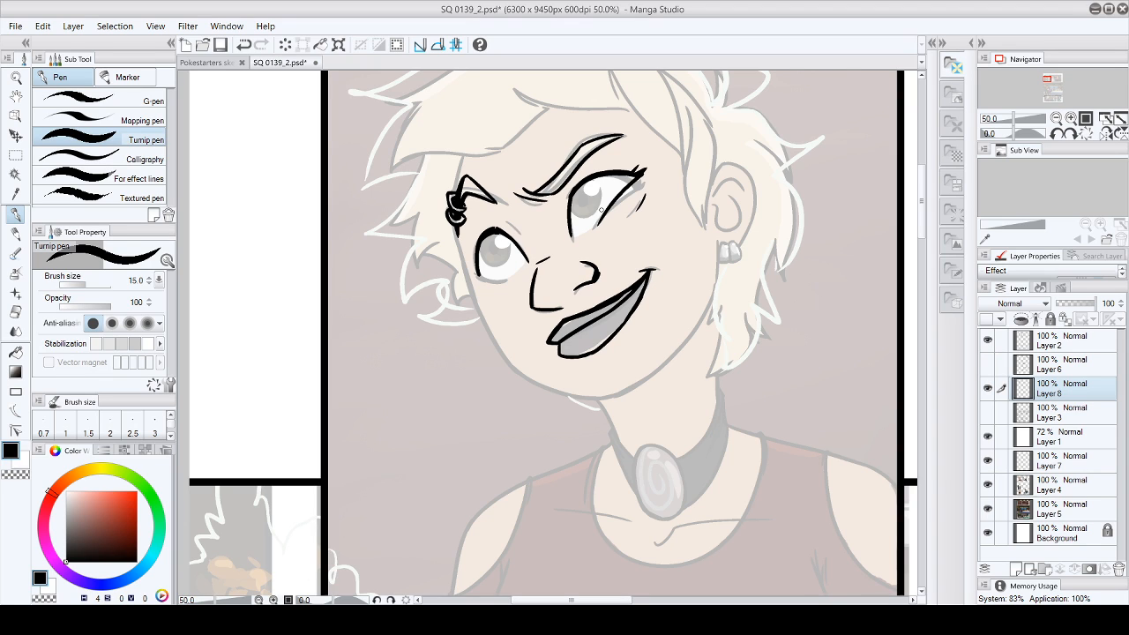
{"action": "left_click_drag", "start_coordinate": [569, 190], "coordinate": [603, 171]}
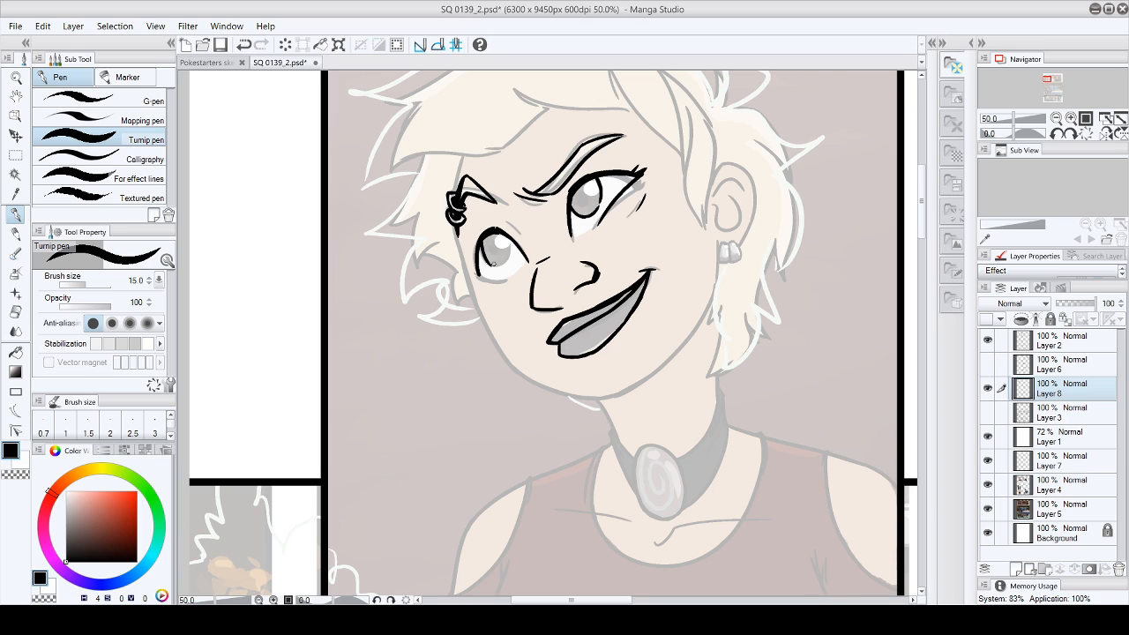
{"action": "left_click_drag", "start_coordinate": [506, 261], "coordinate": [497, 266]}
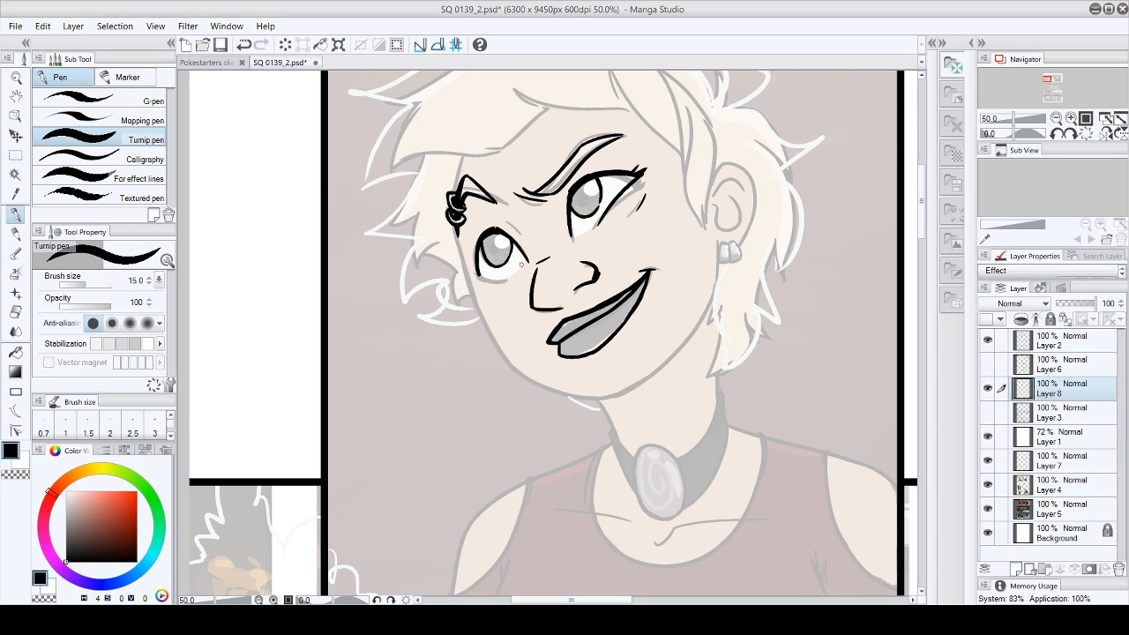
- Ink the pupils inside both irises of the blond character and tidy the nearby lines with the Hard eraser
{"action": "left_click_drag", "start_coordinate": [495, 245], "coordinate": [495, 246]}
{"action": "left_click_drag", "start_coordinate": [581, 199], "coordinate": [576, 206]}
{"action": "left_click", "coordinate": [15, 311]}
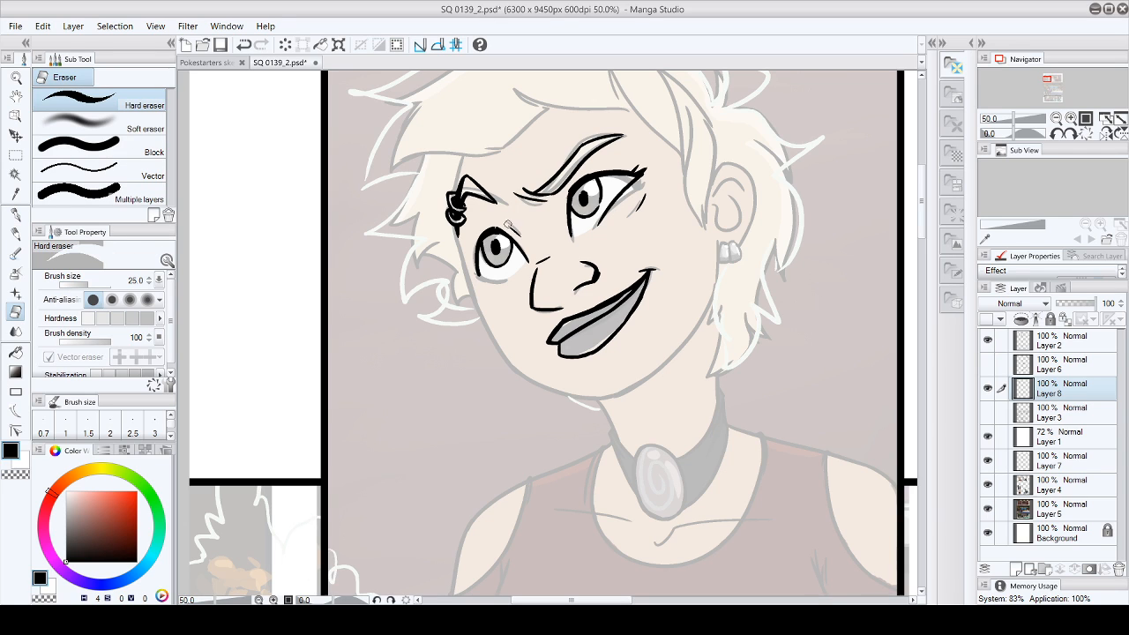
{"action": "key", "text": "p"}
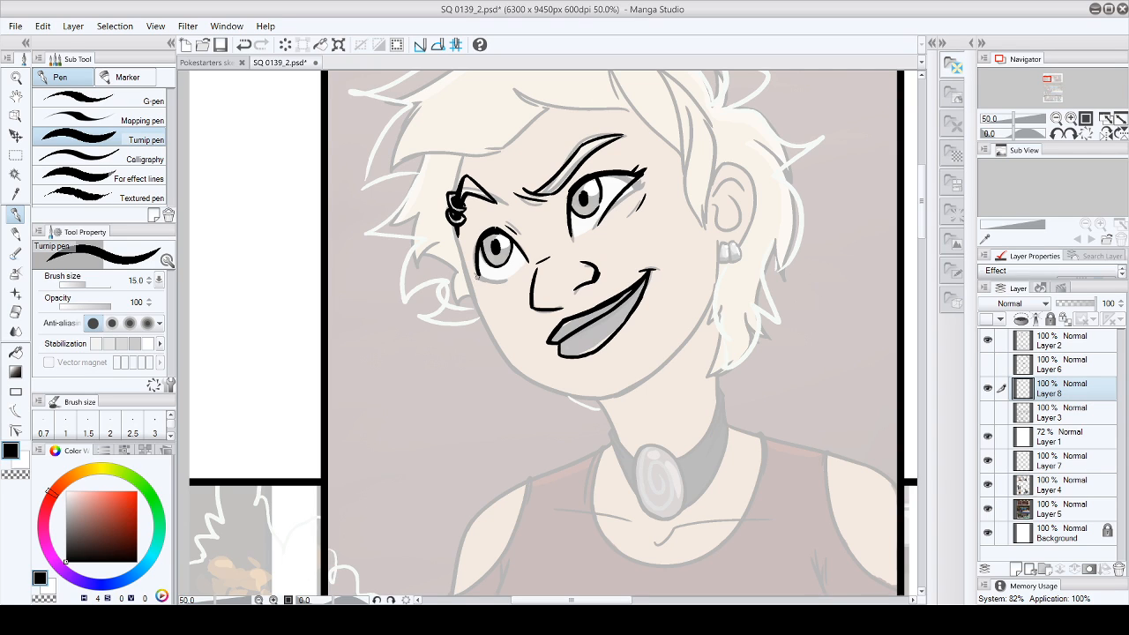
- Thicken the outer end of the lower lid on the eye below the pierced eyebrow, trimming the line with the Hard eraser
{"action": "mouse_move", "coordinate": [478, 274]}
{"action": "left_mouse_down"}
{"action": "mouse_move", "coordinate": [503, 281]}
{"action": "mouse_move", "coordinate": [465, 253]}
{"action": "left_mouse_up"}
{"action": "key", "text": "ctrl+z"}
{"action": "left_click_drag", "start_coordinate": [477, 271], "coordinate": [475, 270]}
{"action": "left_click", "coordinate": [15, 312]}
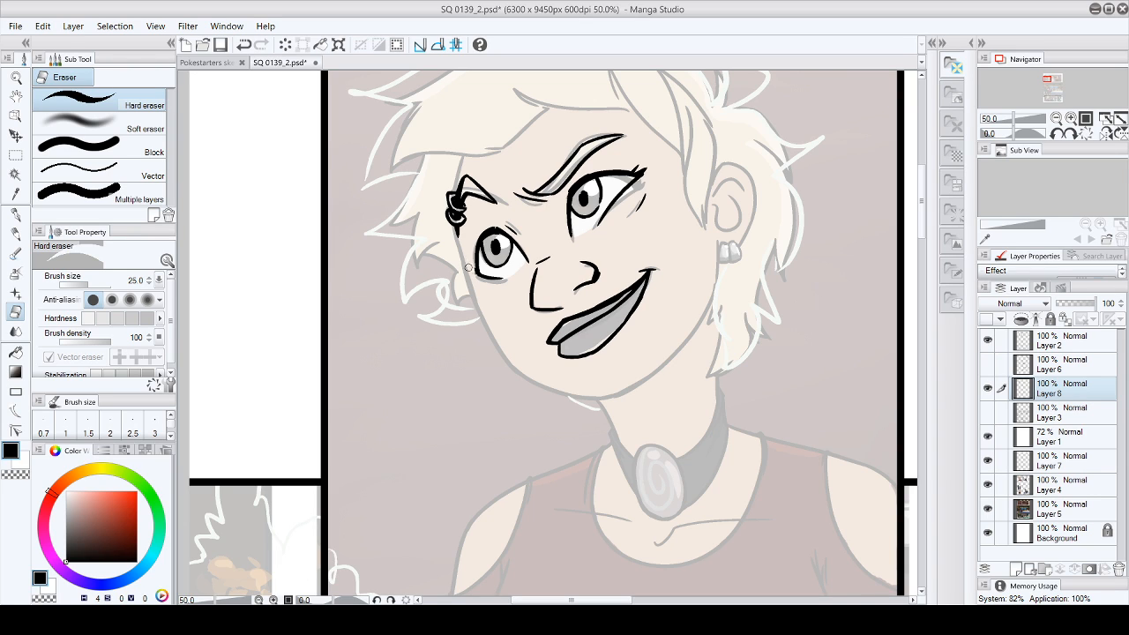
{"action": "left_click", "coordinate": [15, 214]}
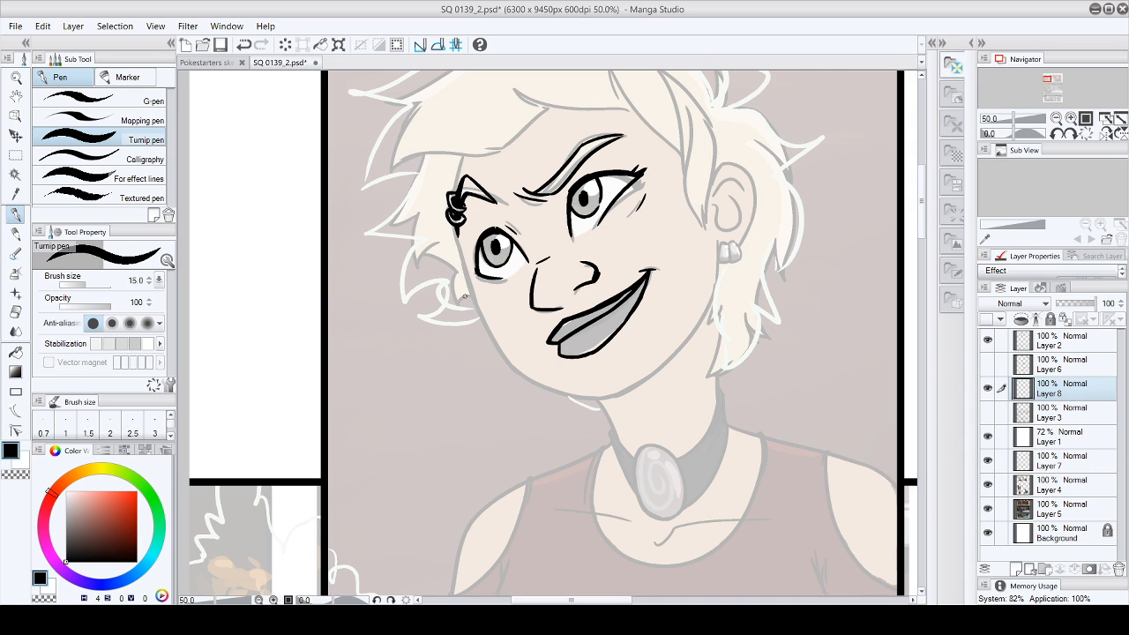
- Rework the crease and lash tip beside the eye nearer the ear, and add a lash at the other eye's outer corner
{"action": "key", "text": "e"}
{"action": "left_click", "coordinate": [15, 214]}
{"action": "left_click_drag", "start_coordinate": [646, 174], "coordinate": [639, 203]}
{"action": "left_click_drag", "start_coordinate": [478, 273], "coordinate": [471, 263]}
{"action": "left_click_drag", "start_coordinate": [477, 273], "coordinate": [475, 263]}
{"action": "left_click_drag", "start_coordinate": [475, 267], "coordinate": [474, 258]}
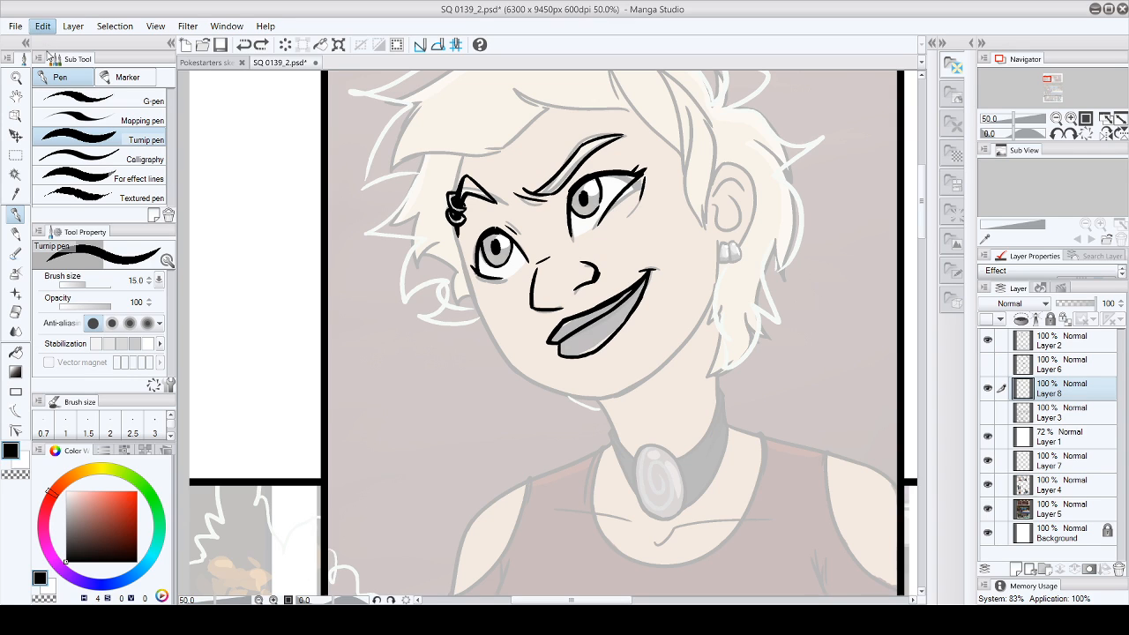
{"action": "left_click", "coordinate": [15, 312]}
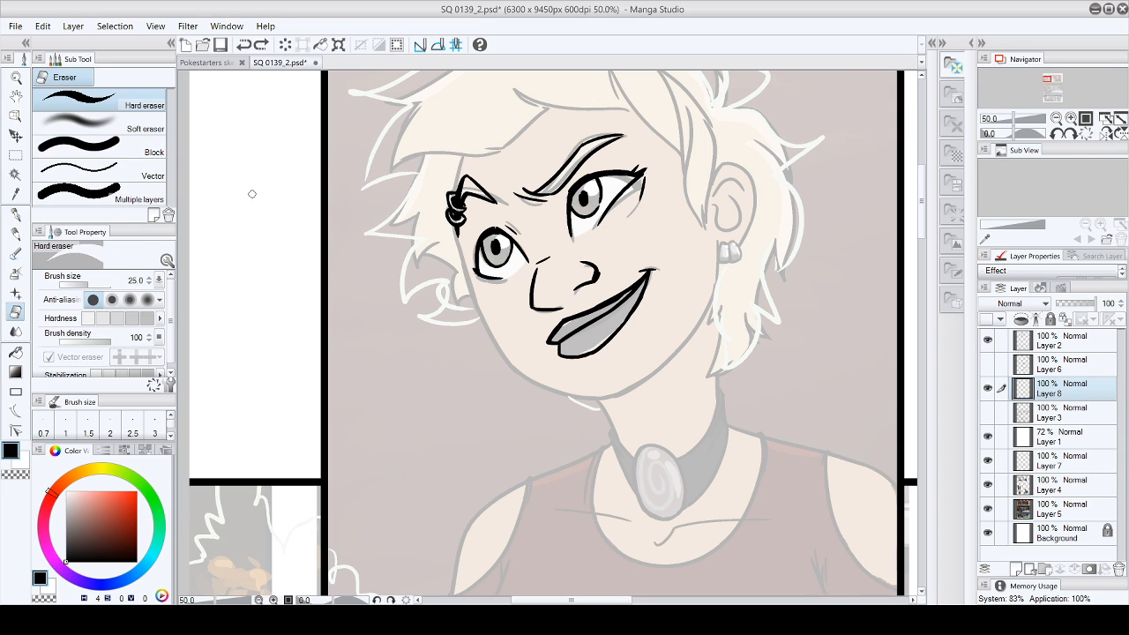
{"action": "left_click", "coordinate": [15, 214]}
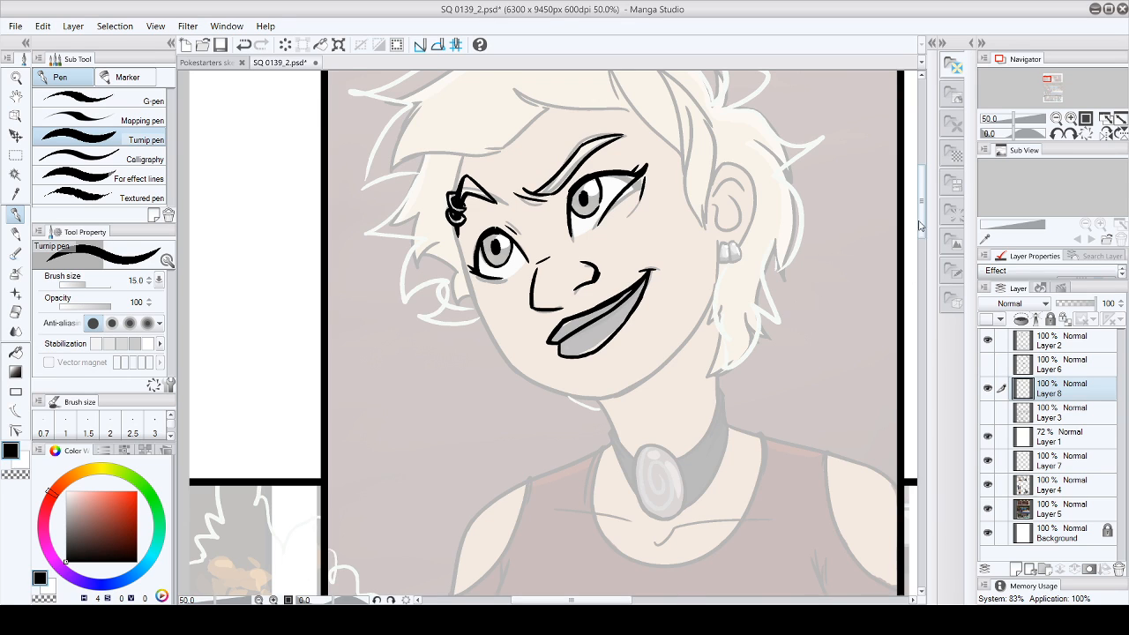
- Ink the long hair lock in front of the ear and the edge of the fringe across the forehead
{"action": "left_click_drag", "start_coordinate": [924, 226], "coordinate": [923, 208]}
{"action": "left_click_drag", "start_coordinate": [702, 346], "coordinate": [686, 233]}
{"action": "mouse_move", "coordinate": [638, 178]}
{"action": "left_mouse_down"}
{"action": "mouse_move", "coordinate": [678, 271]}
{"action": "mouse_move", "coordinate": [695, 212]}
{"action": "mouse_move", "coordinate": [718, 263]}
{"action": "mouse_move", "coordinate": [707, 340]}
{"action": "left_mouse_up"}
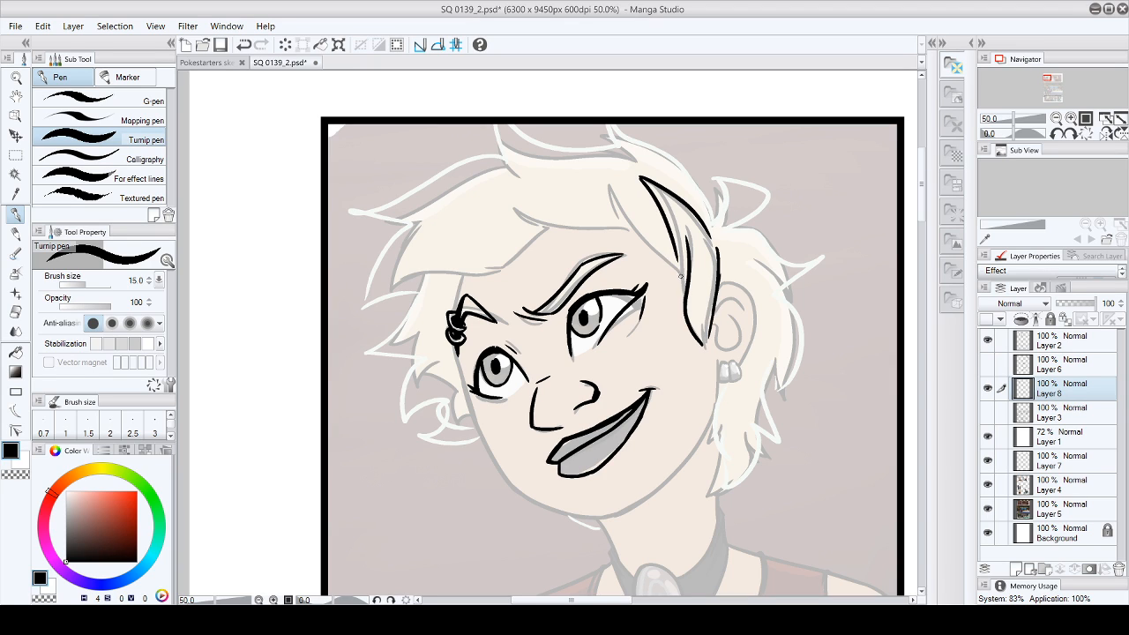
{"action": "mouse_move", "coordinate": [614, 193]}
{"action": "left_mouse_down"}
{"action": "mouse_move", "coordinate": [624, 229]}
{"action": "mouse_move", "coordinate": [527, 206]}
{"action": "mouse_move", "coordinate": [540, 229]}
{"action": "left_mouse_up"}
{"action": "mouse_move", "coordinate": [540, 228]}
{"action": "left_mouse_down"}
{"action": "mouse_move", "coordinate": [513, 231]}
{"action": "mouse_move", "coordinate": [476, 270]}
{"action": "left_mouse_up"}
{"action": "mouse_move", "coordinate": [504, 269]}
{"action": "left_mouse_down"}
{"action": "mouse_move", "coordinate": [416, 276]}
{"action": "mouse_move", "coordinate": [383, 293]}
{"action": "left_mouse_up"}
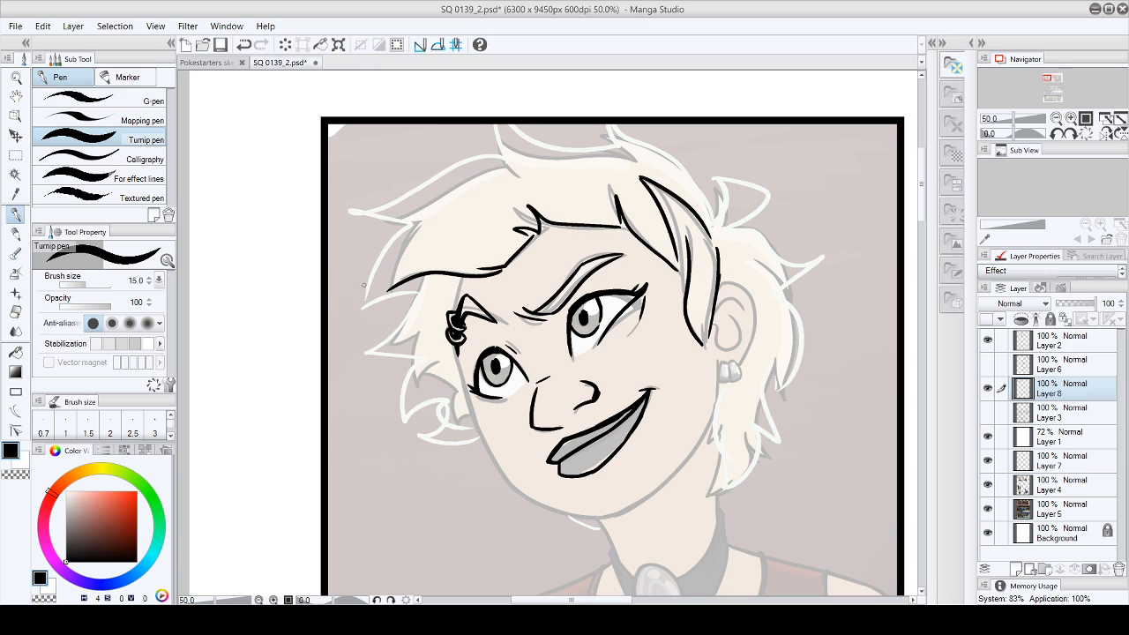
{"action": "key", "text": "ctrl+z"}
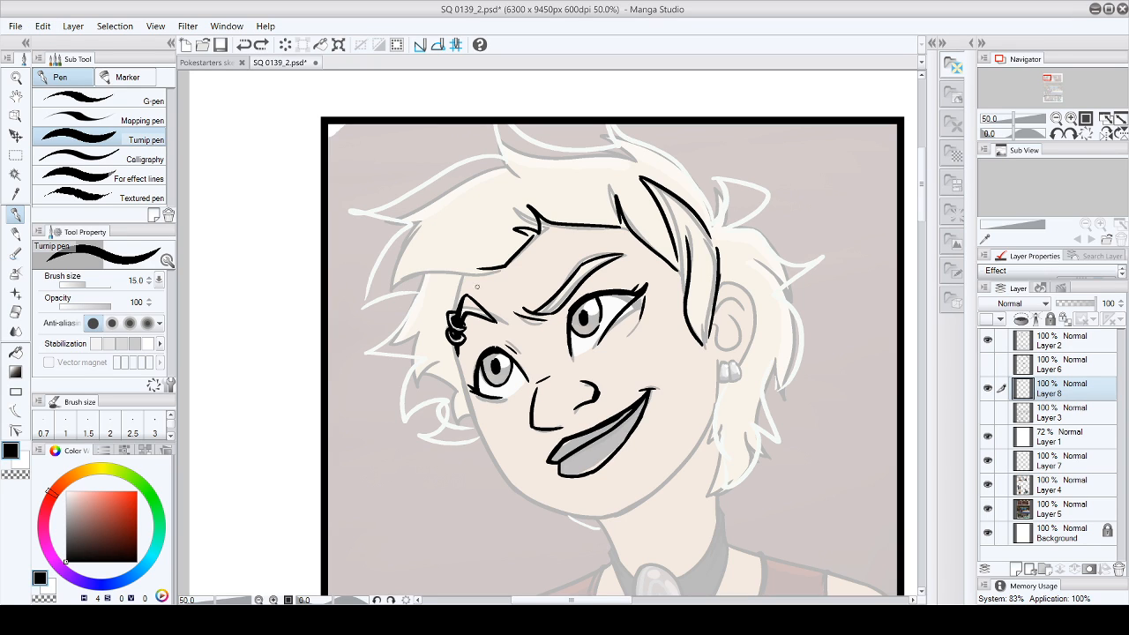
- Ink the outer hair contour, from the spiky tufts beside the pierced eyebrow over the crown to the tufts behind the ear
{"action": "left_click_drag", "start_coordinate": [360, 311], "coordinate": [382, 299]}
{"action": "mouse_move", "coordinate": [418, 298]}
{"action": "left_mouse_down"}
{"action": "mouse_move", "coordinate": [363, 353]}
{"action": "mouse_move", "coordinate": [433, 360]}
{"action": "mouse_move", "coordinate": [402, 424]}
{"action": "mouse_move", "coordinate": [443, 408]}
{"action": "left_mouse_up"}
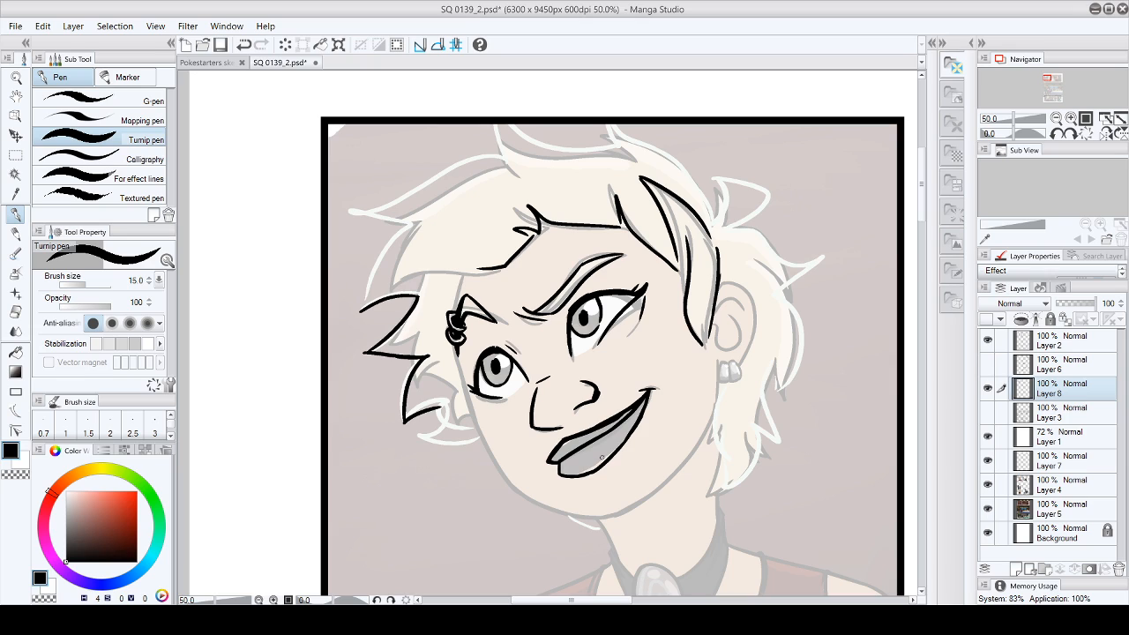
{"action": "mouse_move", "coordinate": [441, 407]}
{"action": "left_mouse_down"}
{"action": "mouse_move", "coordinate": [418, 433]}
{"action": "mouse_move", "coordinate": [479, 443]}
{"action": "left_mouse_up"}
{"action": "mouse_move", "coordinate": [355, 308]}
{"action": "left_mouse_down"}
{"action": "mouse_move", "coordinate": [412, 220]}
{"action": "mouse_move", "coordinate": [381, 201]}
{"action": "mouse_move", "coordinate": [505, 164]}
{"action": "mouse_move", "coordinate": [496, 124]}
{"action": "mouse_move", "coordinate": [548, 141]}
{"action": "mouse_move", "coordinate": [620, 142]}
{"action": "mouse_move", "coordinate": [615, 125]}
{"action": "left_mouse_up"}
{"action": "mouse_move", "coordinate": [617, 126]}
{"action": "left_mouse_down"}
{"action": "mouse_move", "coordinate": [639, 142]}
{"action": "mouse_move", "coordinate": [719, 223]}
{"action": "mouse_move", "coordinate": [736, 197]}
{"action": "mouse_move", "coordinate": [761, 190]}
{"action": "mouse_move", "coordinate": [720, 233]}
{"action": "mouse_move", "coordinate": [792, 287]}
{"action": "left_mouse_up"}
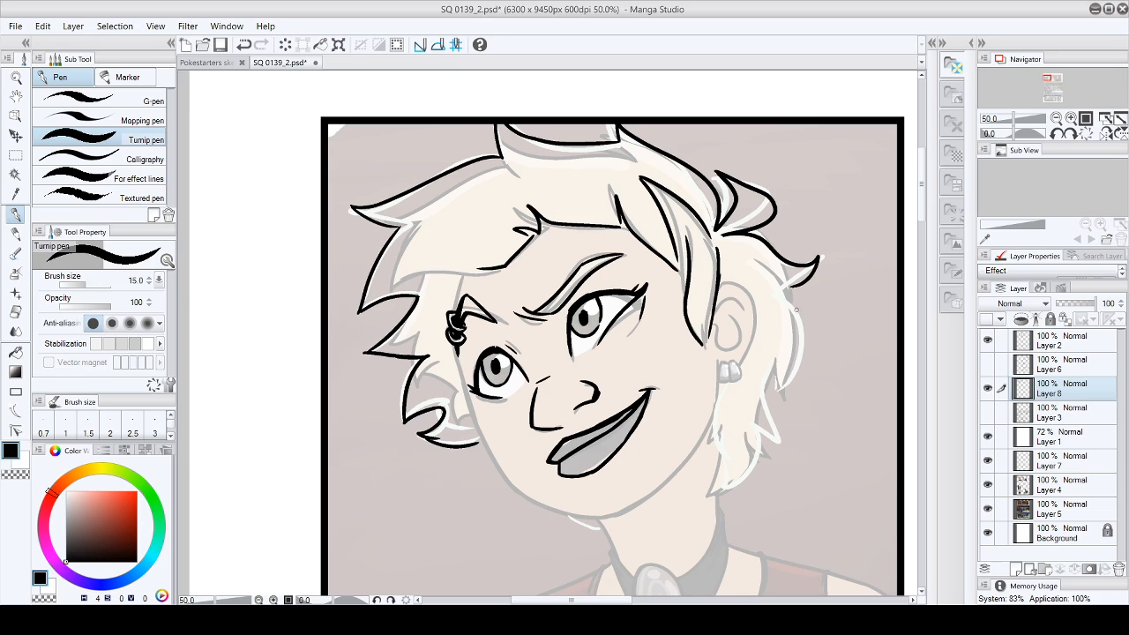
- Ink the ear with its earrings and the pointed hair locks running behind it down to the neck
{"action": "mouse_move", "coordinate": [721, 362]}
{"action": "left_mouse_down"}
{"action": "mouse_move", "coordinate": [720, 385]}
{"action": "mouse_move", "coordinate": [750, 378]}
{"action": "mouse_move", "coordinate": [737, 384]}
{"action": "left_mouse_up"}
{"action": "mouse_move", "coordinate": [719, 309]}
{"action": "left_mouse_down"}
{"action": "mouse_move", "coordinate": [749, 351]}
{"action": "mouse_move", "coordinate": [743, 362]}
{"action": "mouse_move", "coordinate": [756, 326]}
{"action": "mouse_move", "coordinate": [748, 351]}
{"action": "mouse_move", "coordinate": [734, 312]}
{"action": "left_mouse_up"}
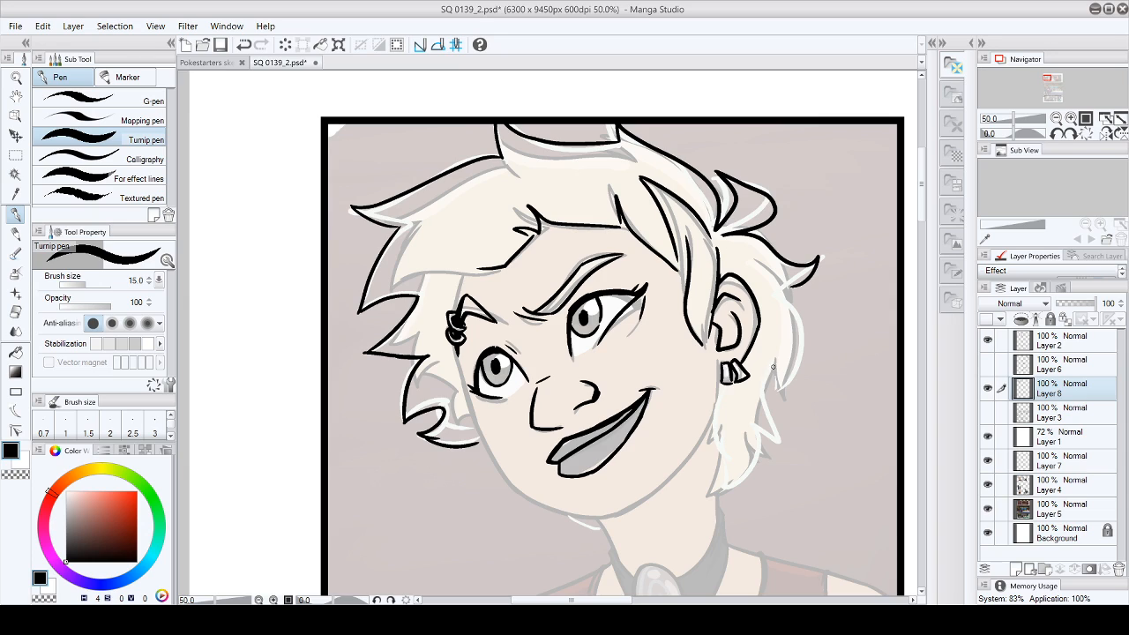
{"action": "left_click_drag", "start_coordinate": [774, 355], "coordinate": [781, 397]}
{"action": "mouse_move", "coordinate": [803, 286]}
{"action": "left_mouse_down"}
{"action": "mouse_move", "coordinate": [801, 317]}
{"action": "mouse_move", "coordinate": [780, 389]}
{"action": "left_mouse_up"}
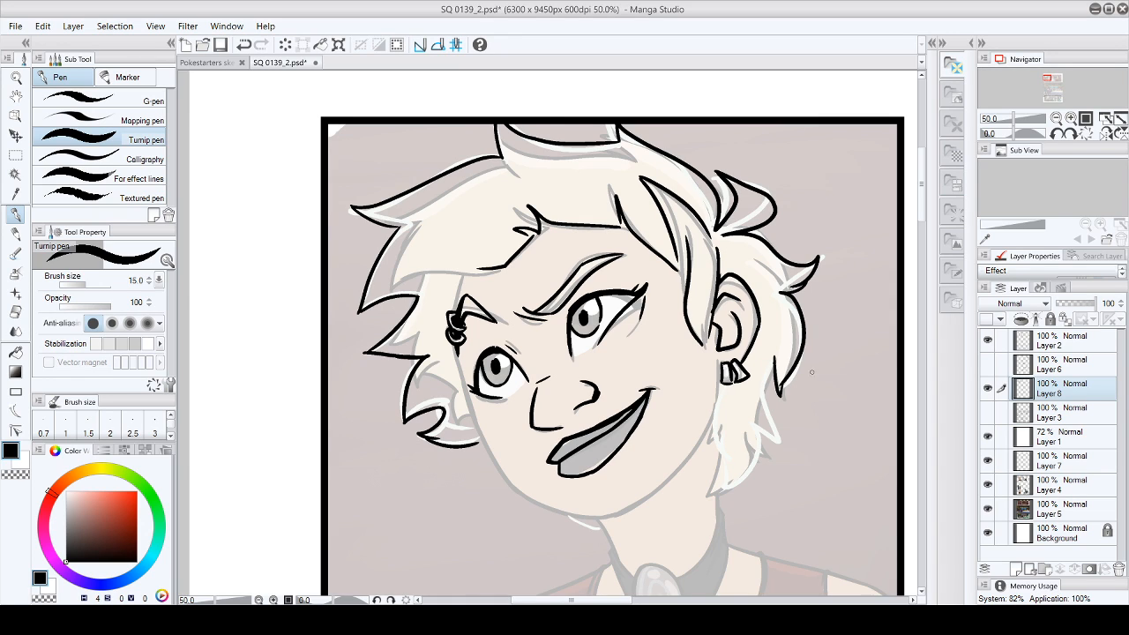
{"action": "key", "text": "ctrl+z"}
{"action": "left_click_drag", "start_coordinate": [784, 291], "coordinate": [781, 388]}
{"action": "left_click_drag", "start_coordinate": [773, 356], "coordinate": [780, 433]}
{"action": "left_click_drag", "start_coordinate": [721, 383], "coordinate": [728, 455]}
{"action": "left_click_drag", "start_coordinate": [730, 438], "coordinate": [723, 491]}
{"action": "mouse_move", "coordinate": [723, 491]}
{"action": "left_mouse_down"}
{"action": "mouse_move", "coordinate": [760, 438]}
{"action": "mouse_move", "coordinate": [751, 460]}
{"action": "left_mouse_up"}
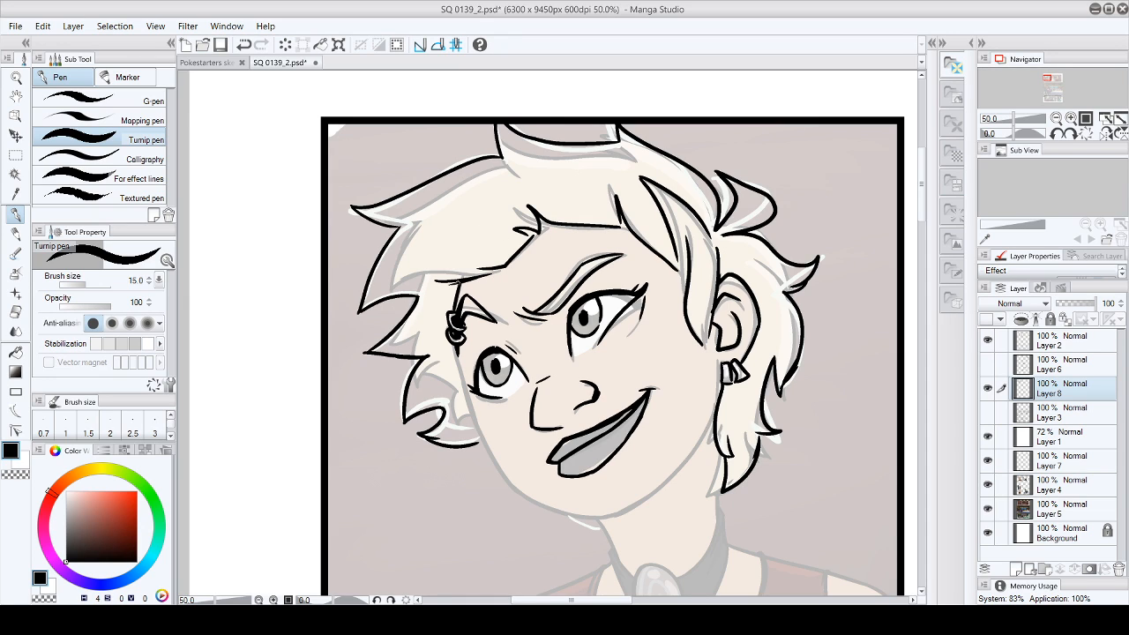
- Ink the face contour from the pierced eyebrow down the cheek, around the chin and up the jaw to the earrings
{"action": "left_click_drag", "start_coordinate": [453, 345], "coordinate": [494, 463]}
{"action": "left_click_drag", "start_coordinate": [476, 416], "coordinate": [505, 478]}
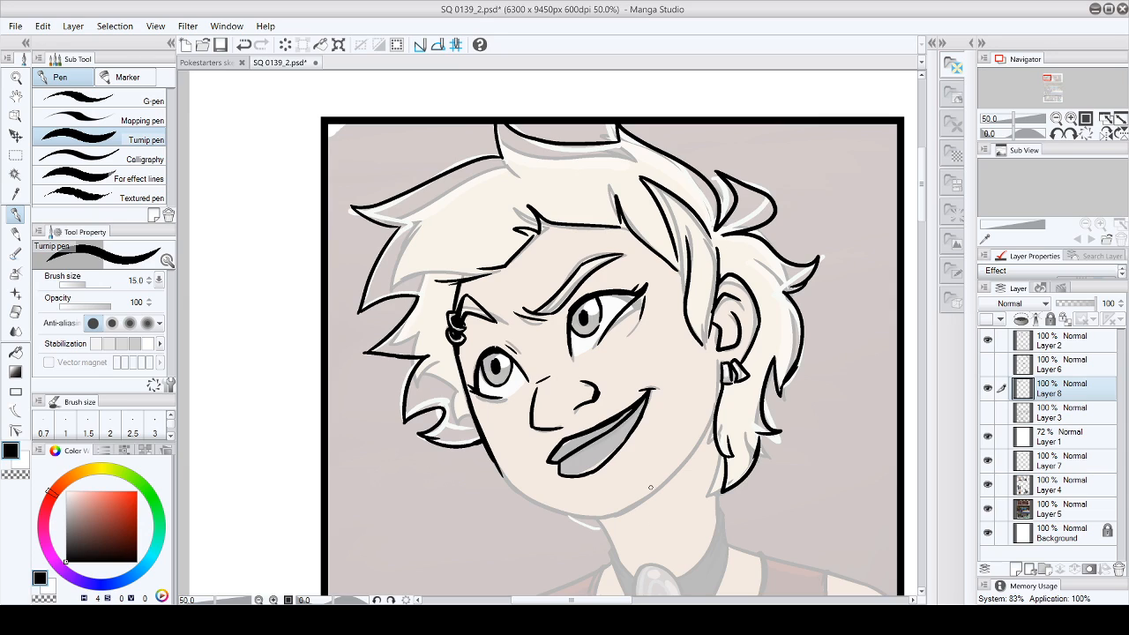
{"action": "left_click_drag", "start_coordinate": [610, 514], "coordinate": [661, 486]}
{"action": "mouse_move", "coordinate": [720, 367]}
{"action": "left_mouse_down"}
{"action": "mouse_move", "coordinate": [711, 415]}
{"action": "mouse_move", "coordinate": [718, 392]}
{"action": "mouse_move", "coordinate": [649, 492]}
{"action": "left_mouse_up"}
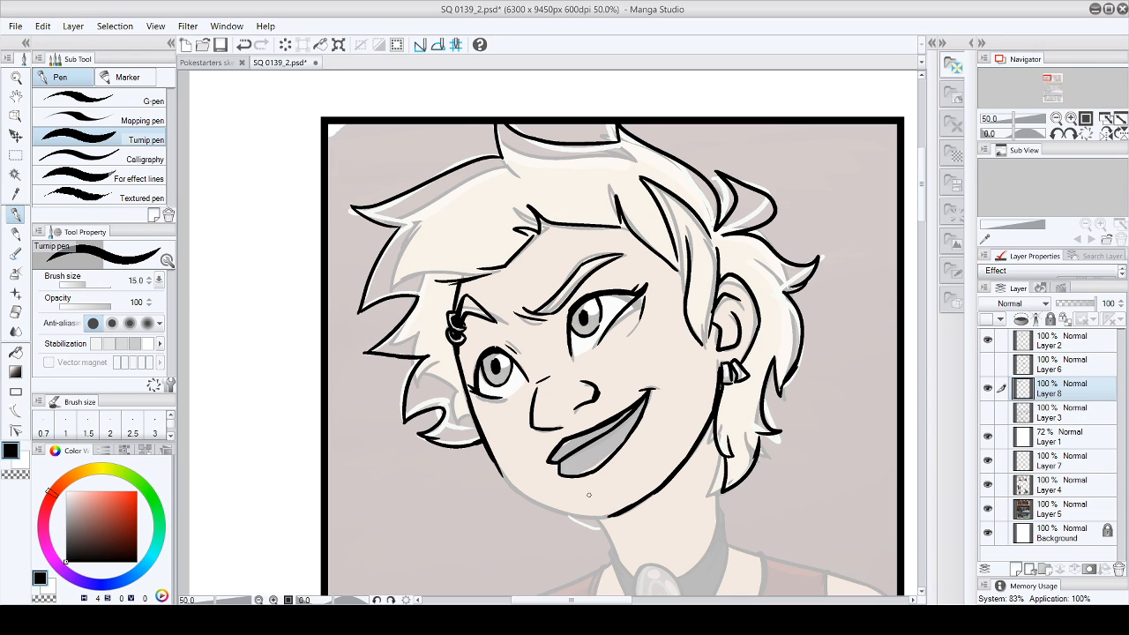
{"action": "left_click_drag", "start_coordinate": [547, 500], "coordinate": [499, 470]}
{"action": "key", "text": "ctrl+z"}
{"action": "left_click_drag", "start_coordinate": [498, 464], "coordinate": [557, 506]}
{"action": "mouse_move", "coordinate": [496, 461]}
{"action": "left_mouse_down"}
{"action": "mouse_move", "coordinate": [552, 507]}
{"action": "mouse_move", "coordinate": [523, 493]}
{"action": "mouse_move", "coordinate": [576, 514]}
{"action": "mouse_move", "coordinate": [547, 507]}
{"action": "mouse_move", "coordinate": [618, 513]}
{"action": "left_mouse_up"}
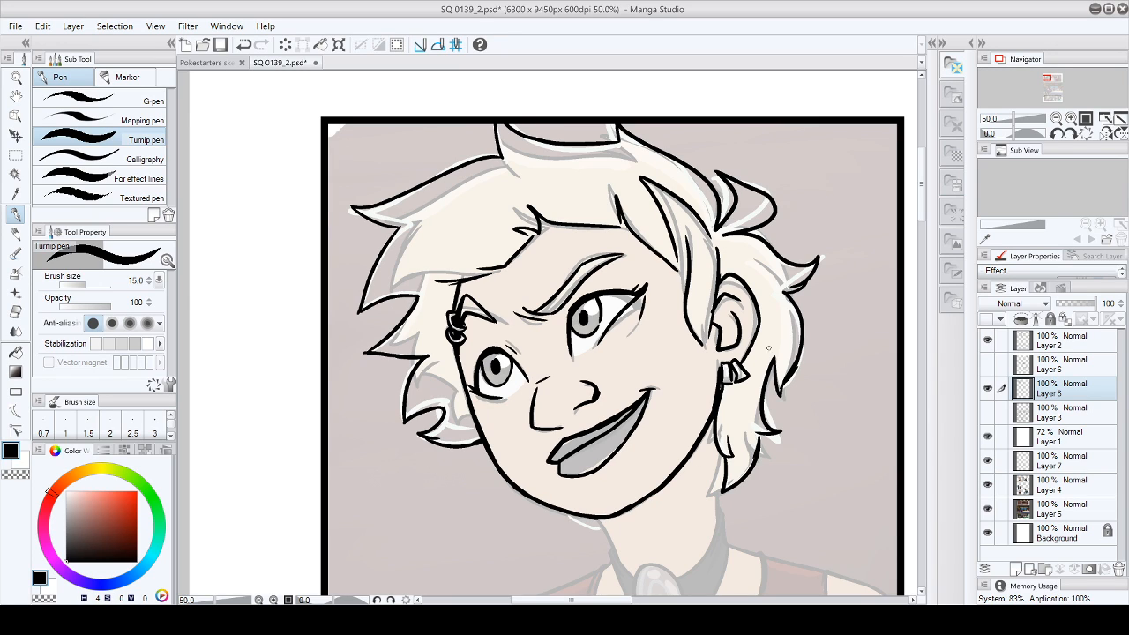
- Ink the oval pendant, the choker band around it and both sides of the neck
{"action": "left_click_drag", "start_coordinate": [922, 208], "coordinate": [926, 255]}
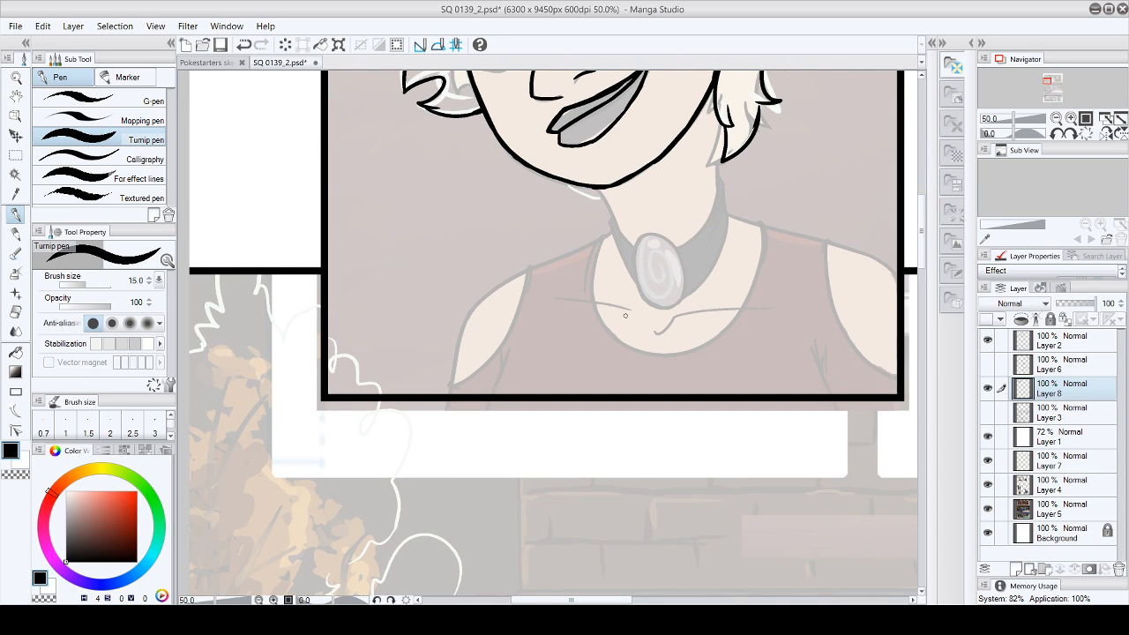
{"action": "mouse_move", "coordinate": [646, 235]}
{"action": "left_mouse_down"}
{"action": "mouse_move", "coordinate": [631, 260]}
{"action": "mouse_move", "coordinate": [652, 308]}
{"action": "left_mouse_up"}
{"action": "mouse_move", "coordinate": [644, 235]}
{"action": "left_mouse_down"}
{"action": "mouse_move", "coordinate": [687, 291]}
{"action": "mouse_move", "coordinate": [674, 308]}
{"action": "left_mouse_up"}
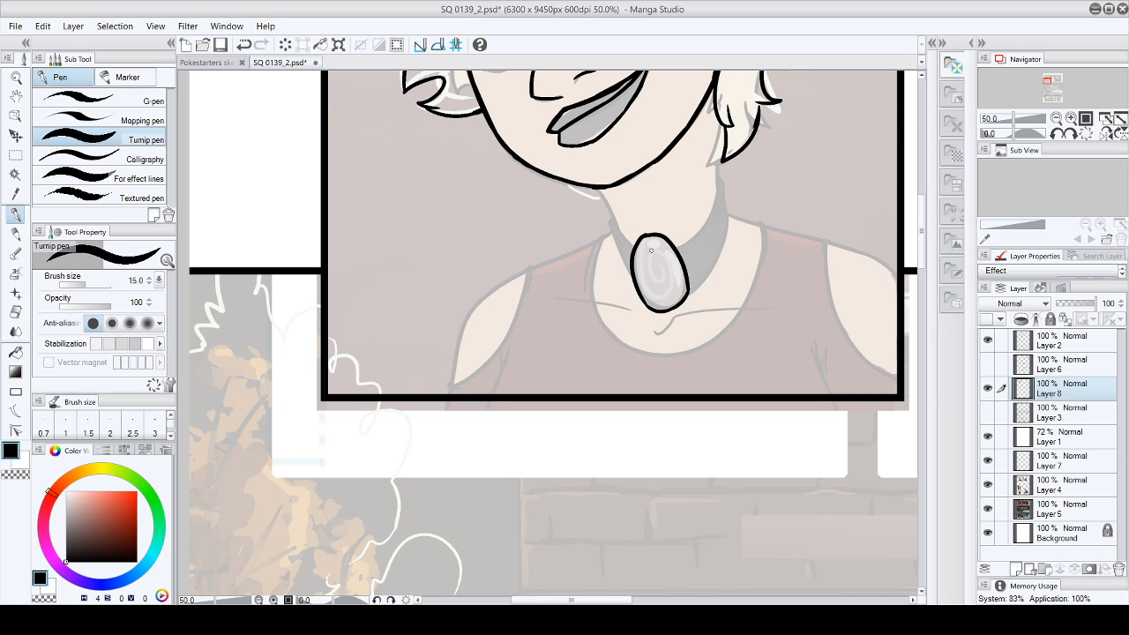
{"action": "left_click_drag", "start_coordinate": [606, 215], "coordinate": [633, 282]}
{"action": "left_click_drag", "start_coordinate": [596, 189], "coordinate": [629, 242]}
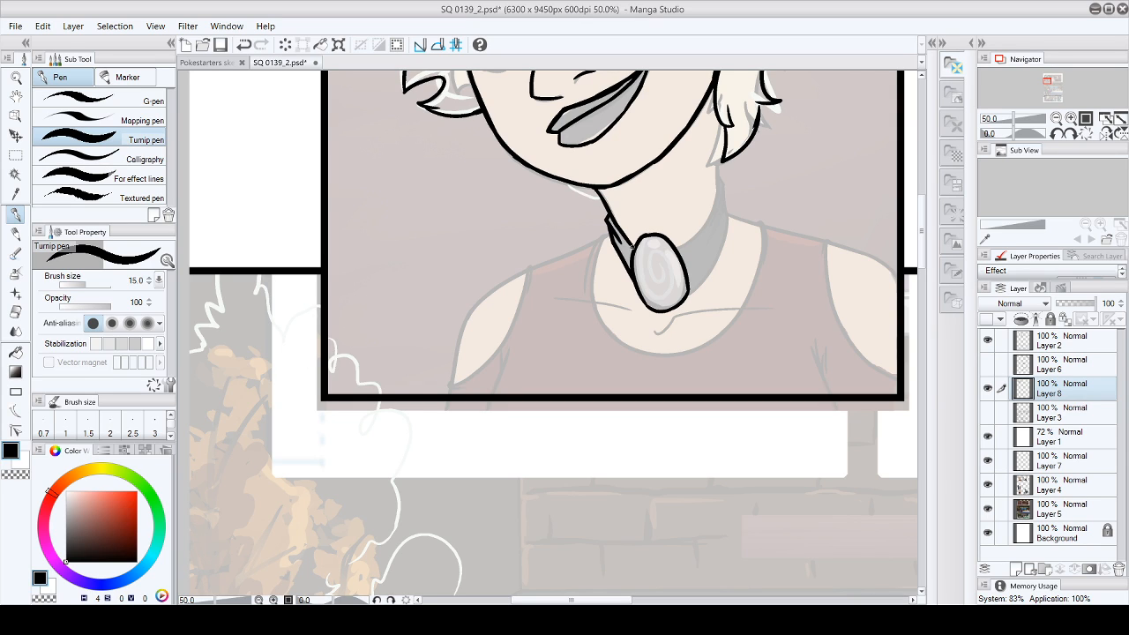
{"action": "mouse_move", "coordinate": [725, 126]}
{"action": "left_mouse_down"}
{"action": "mouse_move", "coordinate": [708, 219]}
{"action": "mouse_move", "coordinate": [675, 249]}
{"action": "mouse_move", "coordinate": [698, 234]}
{"action": "left_mouse_up"}
{"action": "left_click_drag", "start_coordinate": [721, 162], "coordinate": [732, 225]}
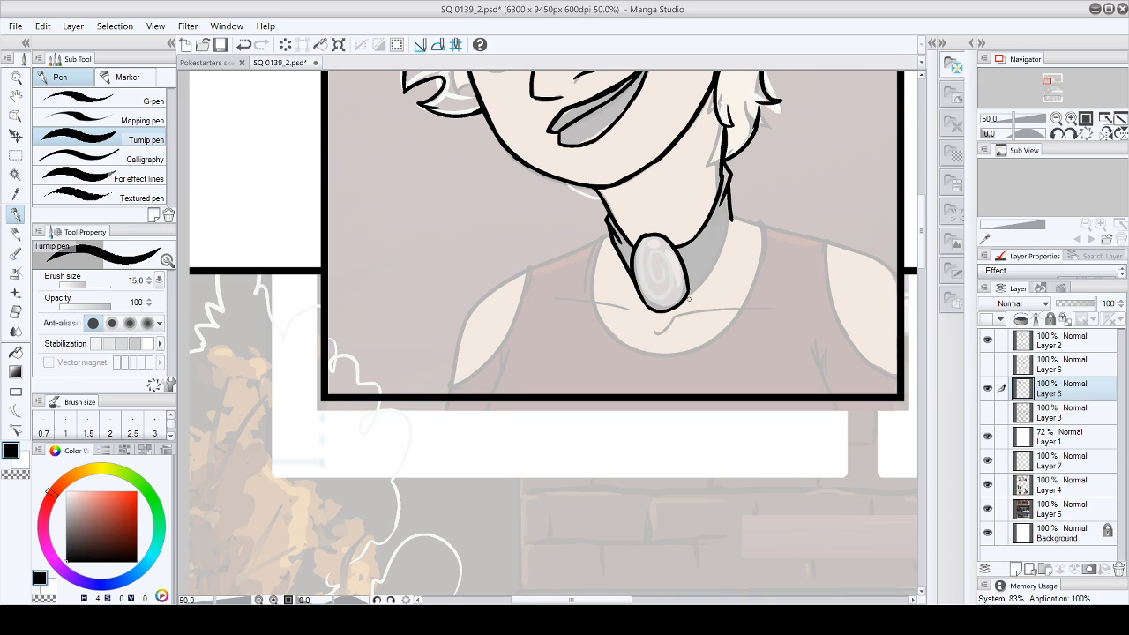
{"action": "mouse_move", "coordinate": [689, 298]}
{"action": "left_mouse_down"}
{"action": "mouse_move", "coordinate": [730, 213]}
{"action": "mouse_move", "coordinate": [729, 241]}
{"action": "left_mouse_up"}
- Ink the top's neckline, the shoulder and arm below the pierced-eyebrow side, the armpit folds and the collarbones
{"action": "left_click_drag", "start_coordinate": [607, 228], "coordinate": [578, 282]}
{"action": "mouse_move", "coordinate": [601, 235]}
{"action": "left_mouse_down"}
{"action": "mouse_move", "coordinate": [600, 326]}
{"action": "mouse_move", "coordinate": [677, 352]}
{"action": "mouse_move", "coordinate": [760, 233]}
{"action": "mouse_move", "coordinate": [756, 215]}
{"action": "mouse_move", "coordinate": [767, 252]}
{"action": "left_mouse_up"}
{"action": "mouse_move", "coordinate": [599, 236]}
{"action": "left_mouse_down"}
{"action": "mouse_move", "coordinate": [530, 266]}
{"action": "mouse_move", "coordinate": [505, 337]}
{"action": "mouse_move", "coordinate": [445, 389]}
{"action": "mouse_move", "coordinate": [477, 306]}
{"action": "mouse_move", "coordinate": [538, 263]}
{"action": "left_mouse_up"}
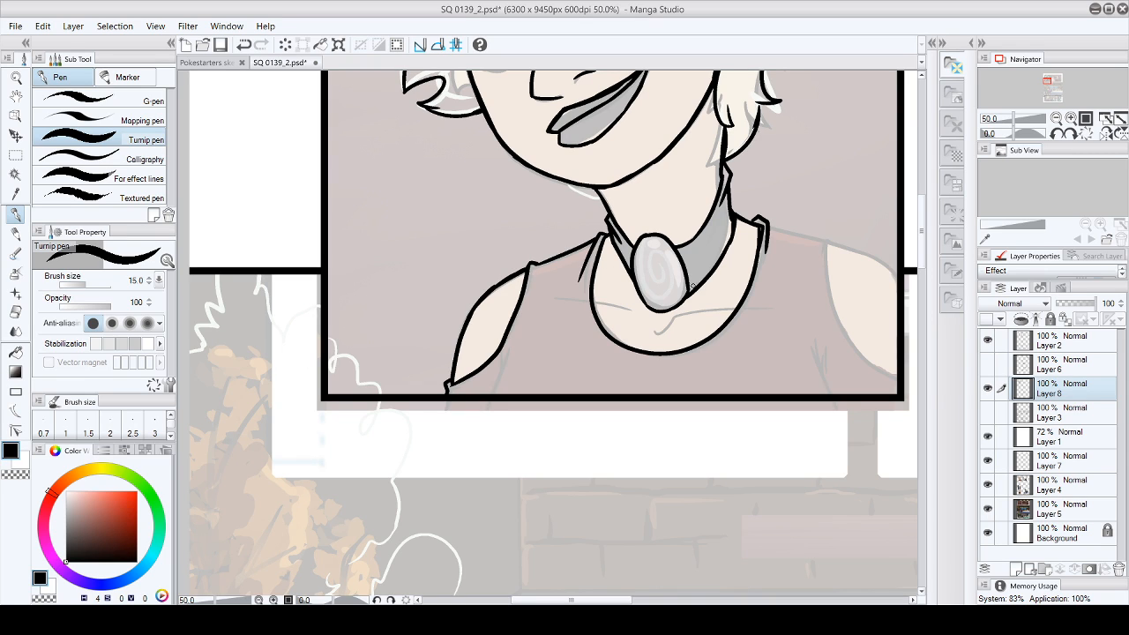
{"action": "mouse_move", "coordinate": [490, 394]}
{"action": "left_mouse_down"}
{"action": "mouse_move", "coordinate": [503, 367]}
{"action": "mouse_move", "coordinate": [491, 392]}
{"action": "left_mouse_up"}
{"action": "left_click_drag", "start_coordinate": [486, 375], "coordinate": [492, 385]}
{"action": "left_click_drag", "start_coordinate": [593, 300], "coordinate": [677, 315]}
{"action": "left_click_drag", "start_coordinate": [675, 316], "coordinate": [719, 308]}
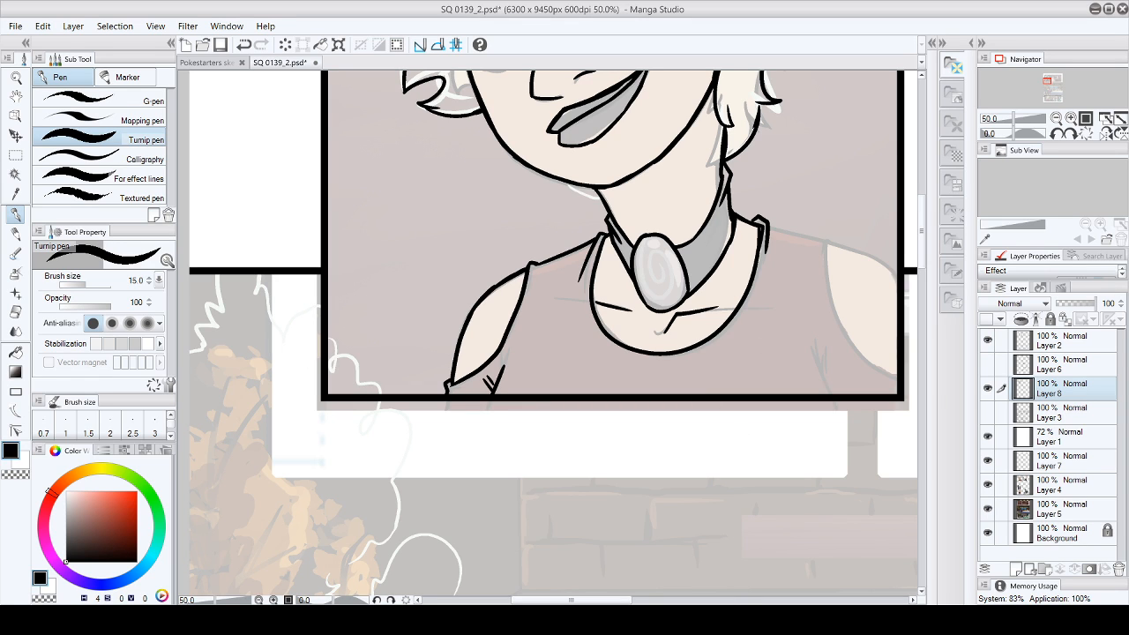
- Ink the other shoulder near the panel's border, with the top's strap edge, armhole and fabric folds beside it
{"action": "left_click", "coordinate": [666, 601]}
{"action": "left_click", "coordinate": [765, 601]}
{"action": "left_click", "coordinate": [666, 600]}
{"action": "left_click", "coordinate": [666, 601]}
{"action": "mouse_move", "coordinate": [505, 227]}
{"action": "left_mouse_down"}
{"action": "mouse_move", "coordinate": [608, 256]}
{"action": "mouse_move", "coordinate": [637, 282]}
{"action": "left_mouse_up"}
{"action": "mouse_move", "coordinate": [573, 245]}
{"action": "left_mouse_down"}
{"action": "mouse_move", "coordinate": [571, 303]}
{"action": "mouse_move", "coordinate": [566, 253]}
{"action": "mouse_move", "coordinate": [593, 336]}
{"action": "mouse_move", "coordinate": [574, 305]}
{"action": "mouse_move", "coordinate": [608, 363]}
{"action": "mouse_move", "coordinate": [635, 381]}
{"action": "left_mouse_up"}
{"action": "left_click_drag", "start_coordinate": [563, 351], "coordinate": [564, 394]}
{"action": "left_click_drag", "start_coordinate": [565, 394], "coordinate": [582, 358]}
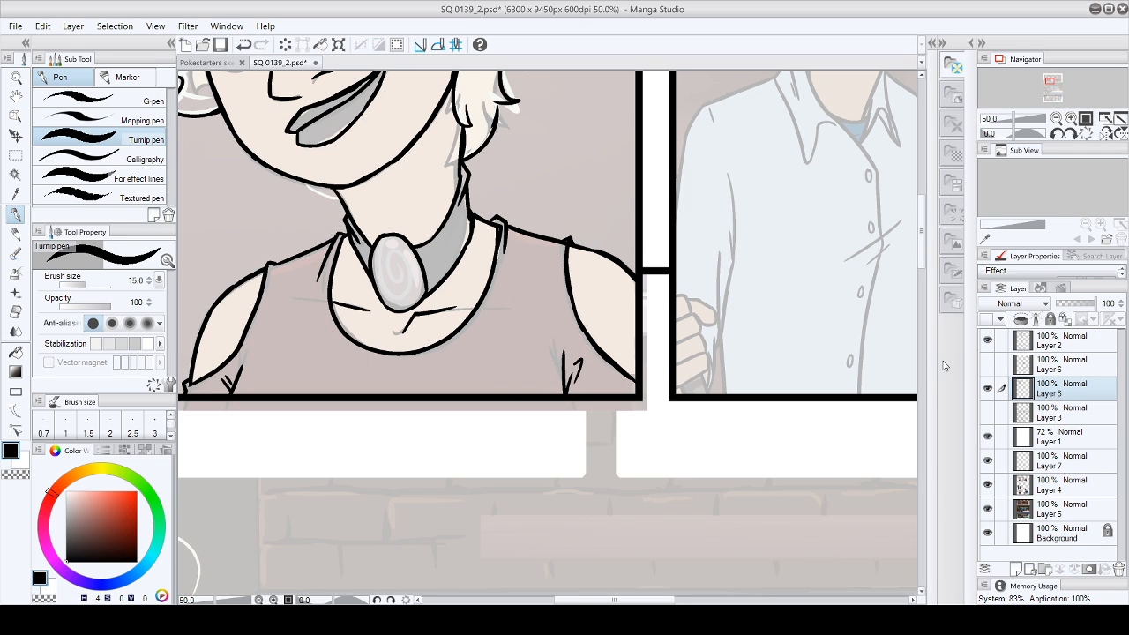
- Ink the bit of hair showing below the jaw next to the neck and check over the finished portrait
{"action": "scroll", "coordinate": [917, 231], "scroll_direction": "up", "scroll_amount": 5}
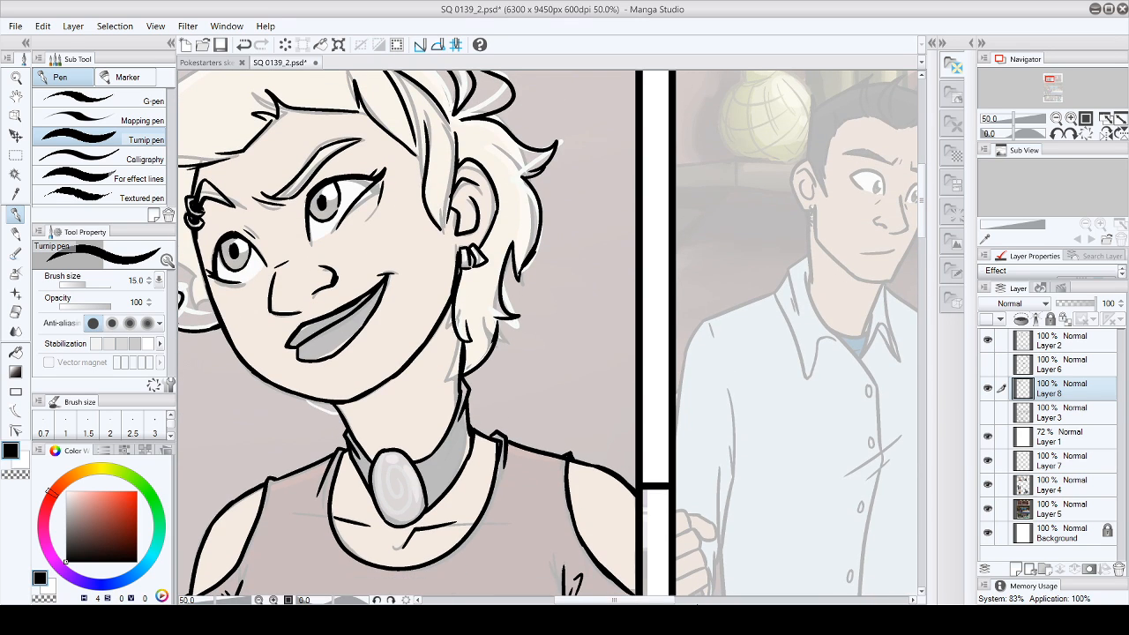
{"action": "left_click_drag", "start_coordinate": [657, 601], "coordinate": [622, 601]}
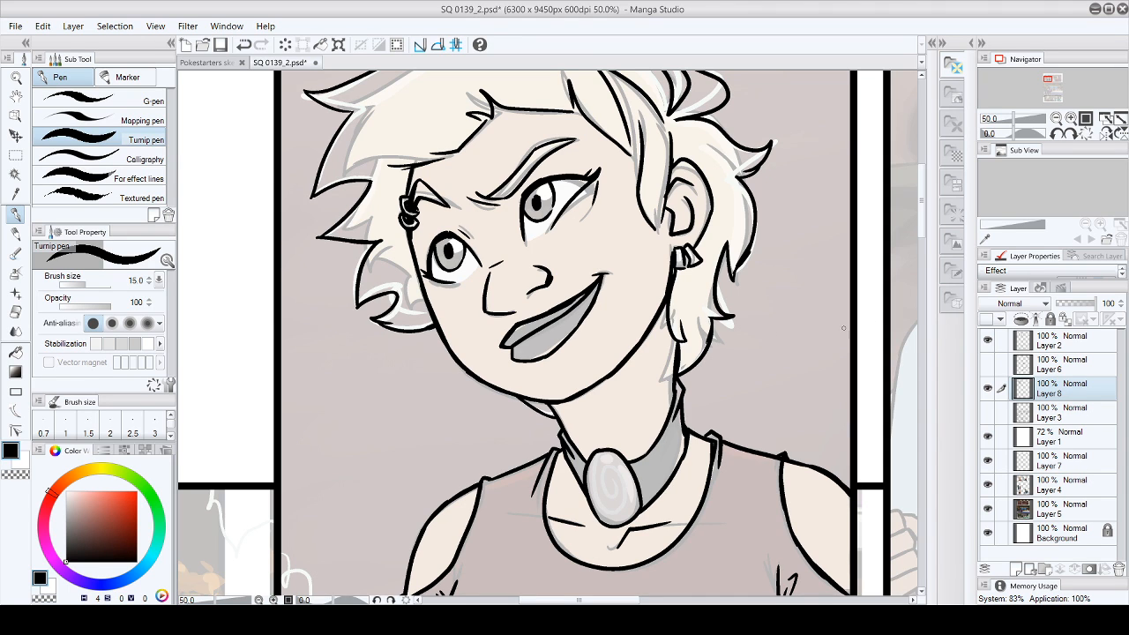
{"action": "mouse_move", "coordinate": [922, 216]}
{"action": "left_mouse_down"}
{"action": "mouse_move", "coordinate": [923, 198]}
{"action": "mouse_move", "coordinate": [923, 208]}
{"action": "left_mouse_up"}
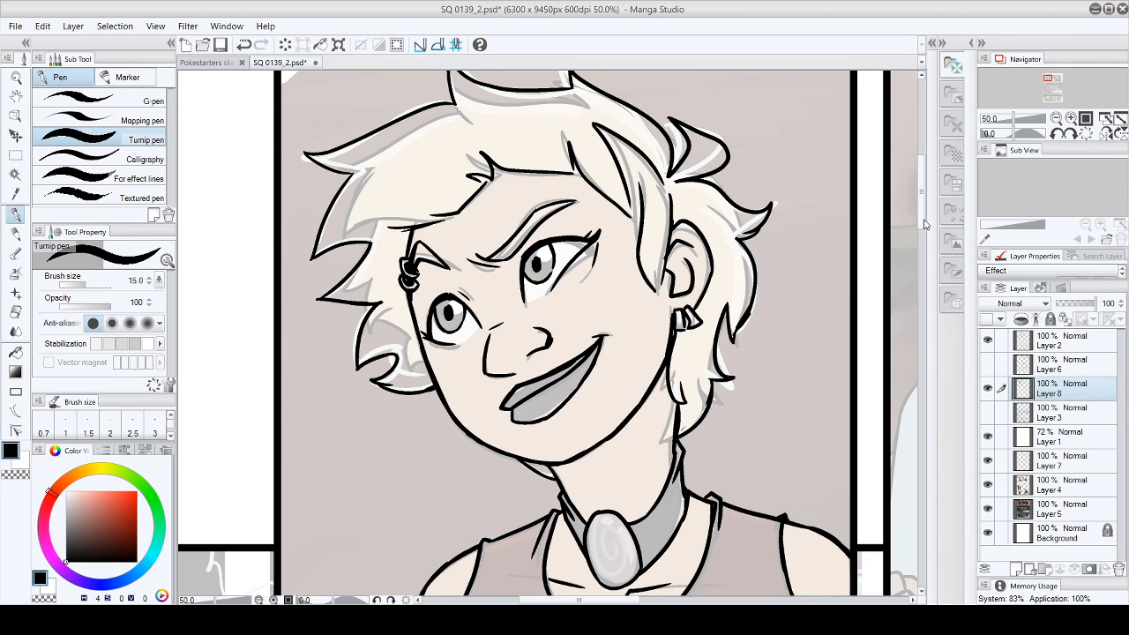
{"action": "mouse_move", "coordinate": [922, 223]}
{"action": "left_mouse_down"}
{"action": "mouse_move", "coordinate": [924, 252]}
{"action": "mouse_move", "coordinate": [926, 211]}
{"action": "left_mouse_up"}
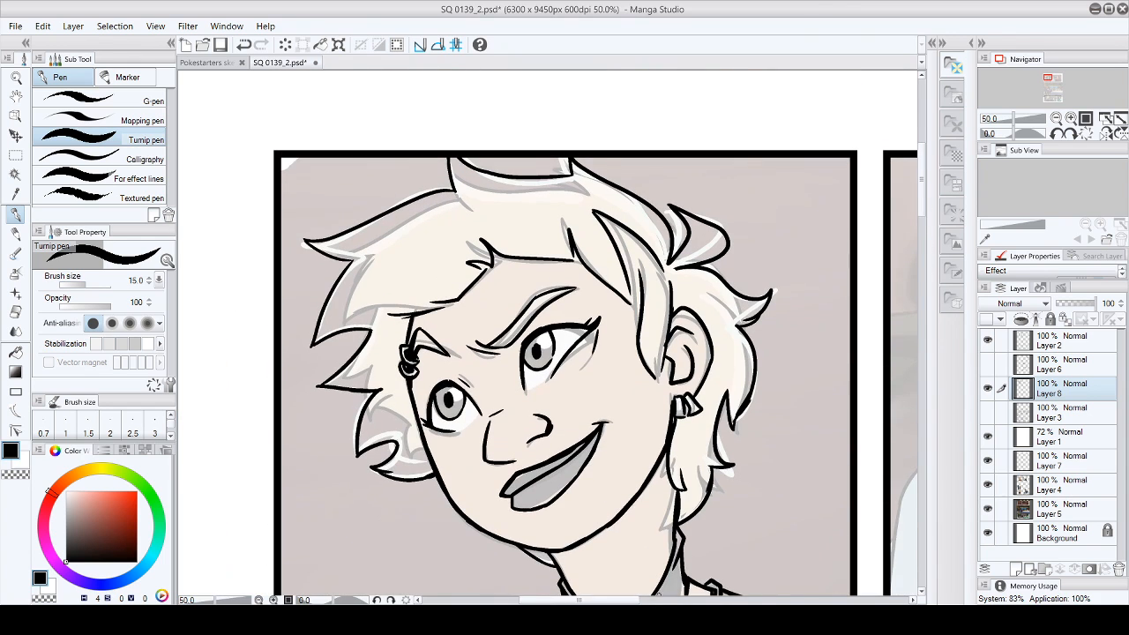
- Reduce the Turnip pen to size 10 and ink the outlines of the dark-haired man's eyebrows and the frown crease in panel two
{"action": "left_click_drag", "start_coordinate": [649, 599], "coordinate": [740, 600]}
{"action": "left_click_drag", "start_coordinate": [924, 213], "coordinate": [926, 242]}
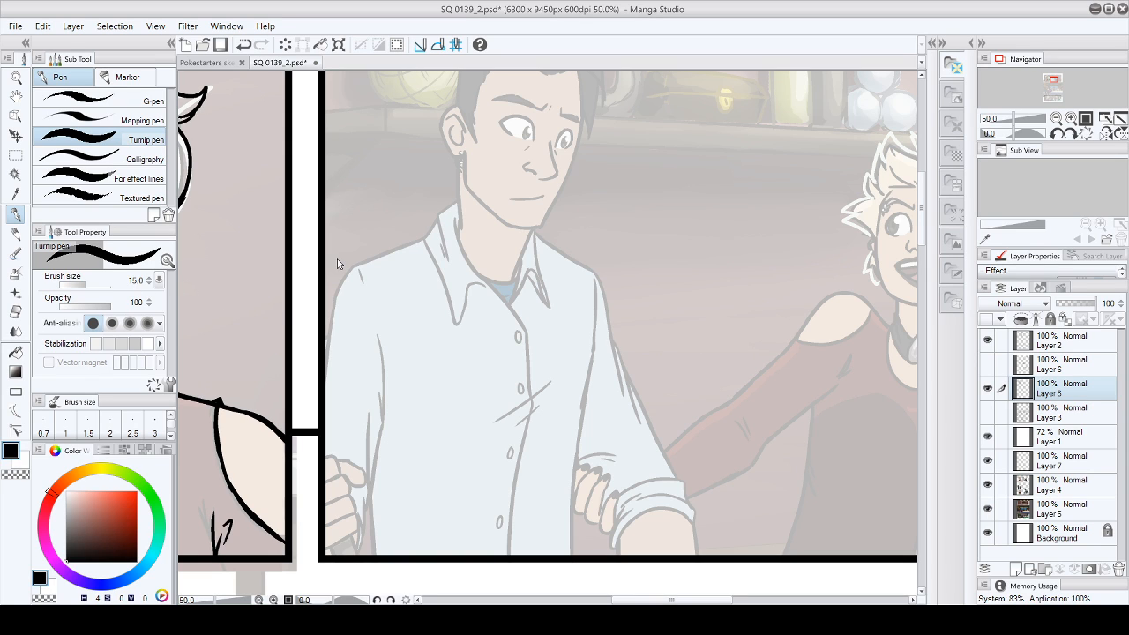
{"action": "key", "text": "bracketleft"}
{"action": "key", "text": "bracketleft"}
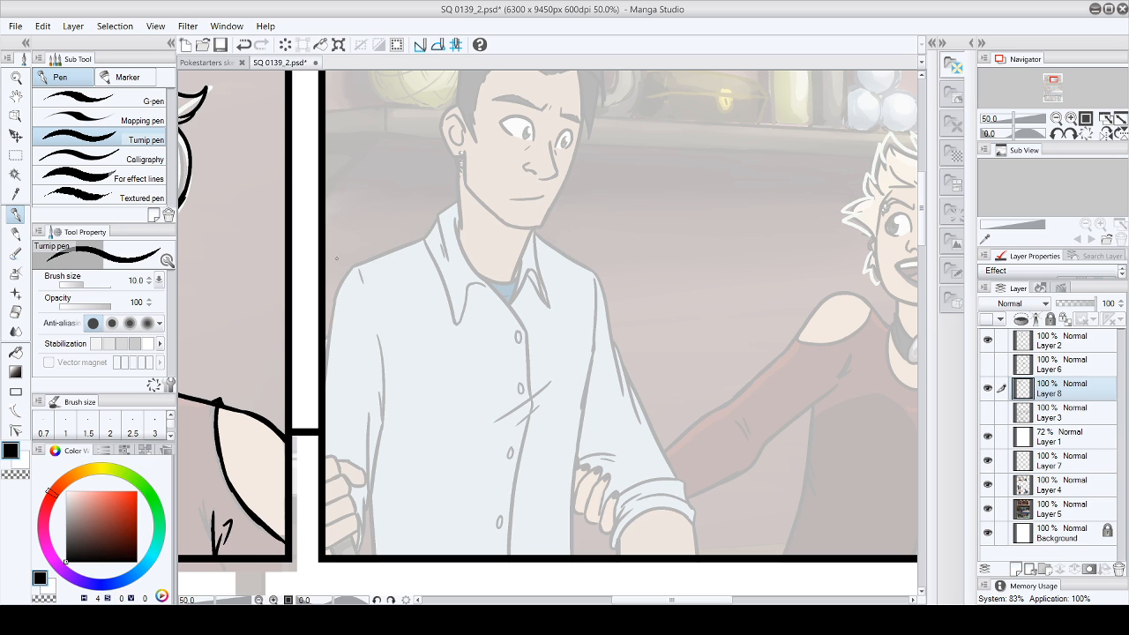
{"action": "left_click_drag", "start_coordinate": [925, 207], "coordinate": [925, 202]}
{"action": "left_click_drag", "start_coordinate": [624, 600], "coordinate": [672, 600]}
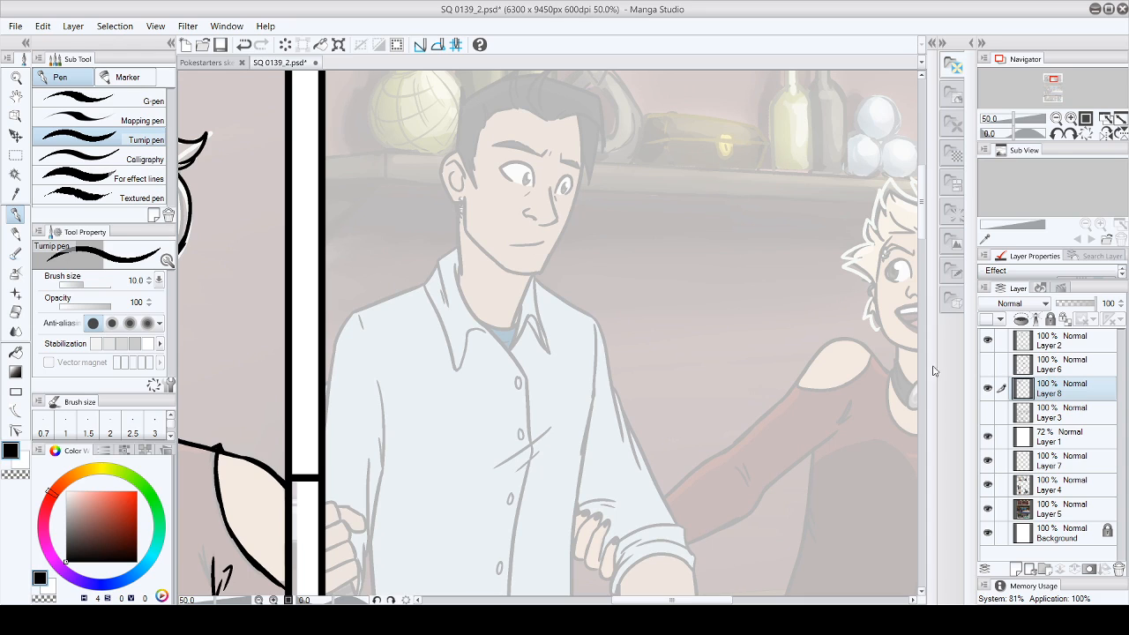
{"action": "left_click_drag", "start_coordinate": [923, 231], "coordinate": [923, 215]}
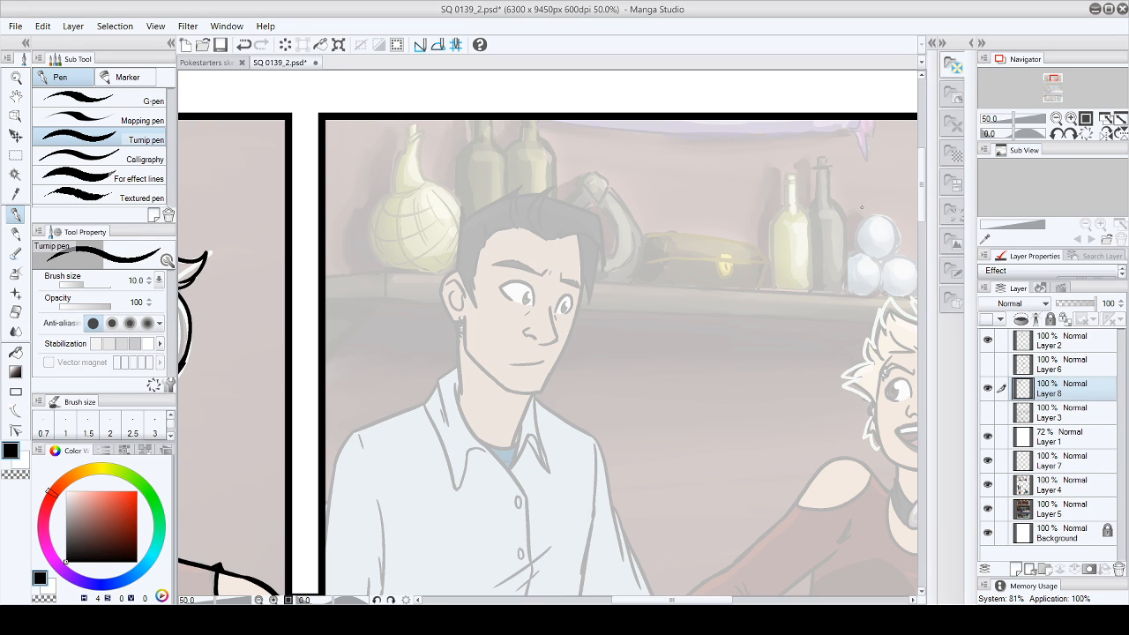
{"action": "left_click_drag", "start_coordinate": [921, 190], "coordinate": [922, 226]}
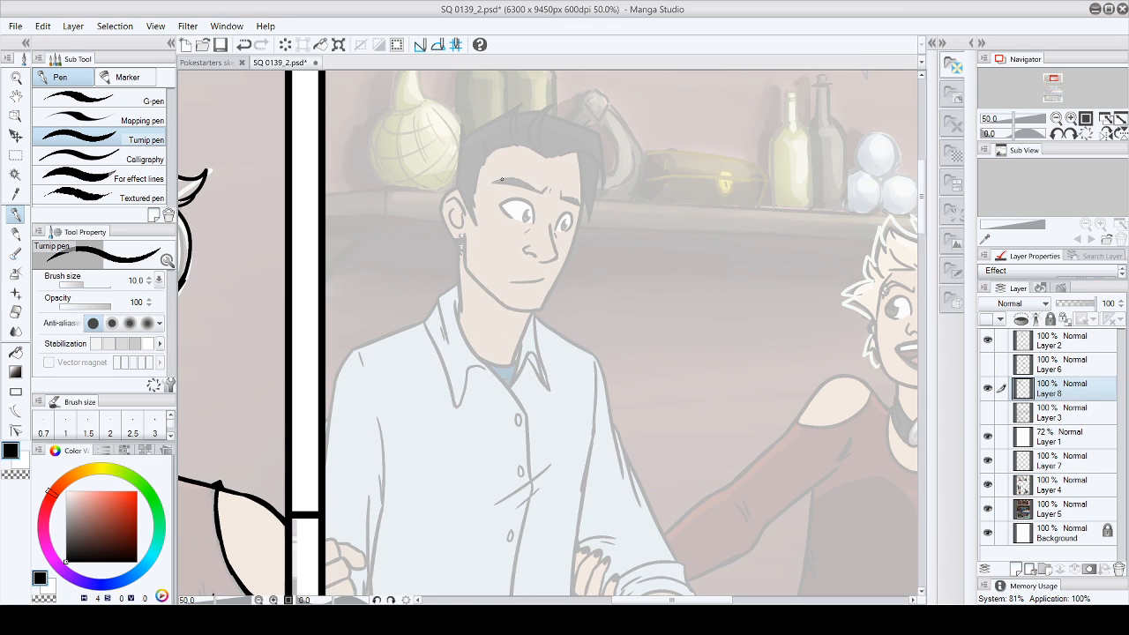
{"action": "left_click_drag", "start_coordinate": [492, 182], "coordinate": [579, 208]}
{"action": "left_click_drag", "start_coordinate": [492, 179], "coordinate": [550, 196]}
{"action": "left_click_drag", "start_coordinate": [563, 196], "coordinate": [582, 210]}
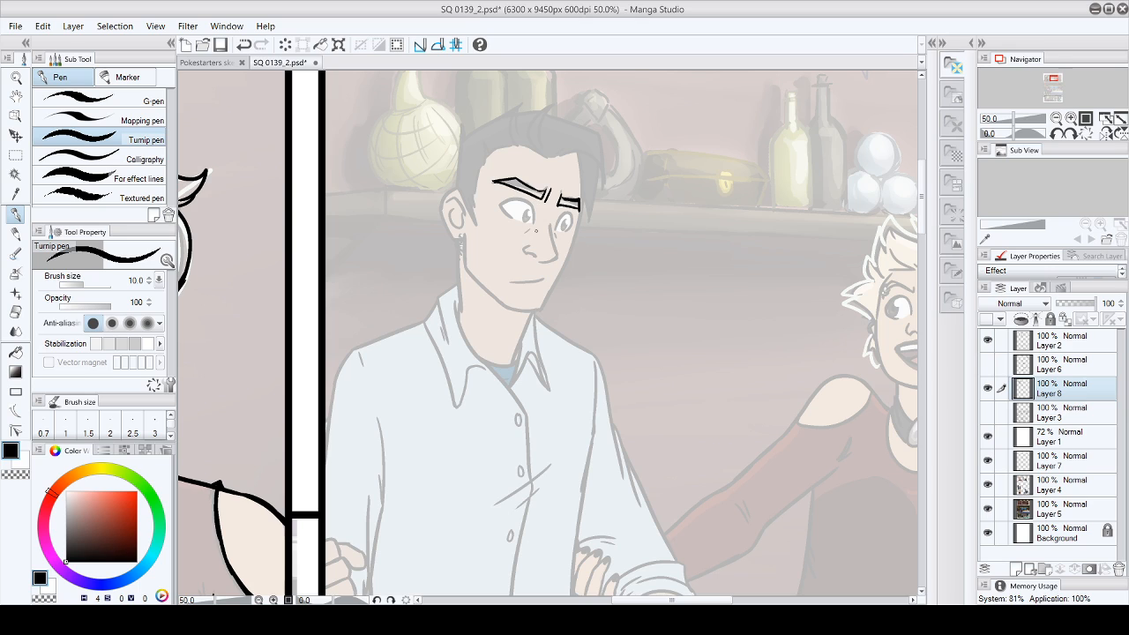
- Ink the man's nose and the outlines of both eyes, cleaning up stray marks around them
{"action": "mouse_move", "coordinate": [529, 244]}
{"action": "left_mouse_down"}
{"action": "mouse_move", "coordinate": [552, 258]}
{"action": "mouse_move", "coordinate": [558, 243]}
{"action": "left_mouse_up"}
{"action": "mouse_move", "coordinate": [499, 204]}
{"action": "left_mouse_down"}
{"action": "mouse_move", "coordinate": [527, 200]}
{"action": "mouse_move", "coordinate": [532, 223]}
{"action": "left_mouse_up"}
{"action": "left_click_drag", "start_coordinate": [565, 215], "coordinate": [573, 229]}
{"action": "mouse_move", "coordinate": [496, 203]}
{"action": "left_mouse_down"}
{"action": "mouse_move", "coordinate": [515, 198]}
{"action": "mouse_move", "coordinate": [514, 221]}
{"action": "mouse_move", "coordinate": [565, 230]}
{"action": "left_mouse_up"}
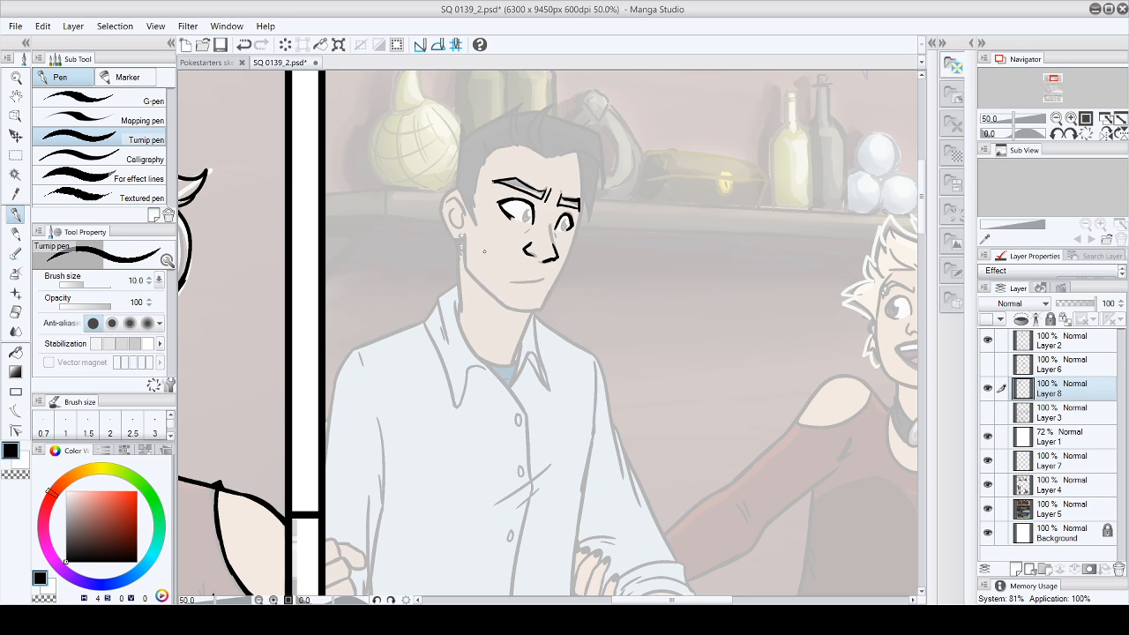
{"action": "left_click", "coordinate": [42, 27]}
{"action": "left_click", "coordinate": [45, 47]}
{"action": "left_click", "coordinate": [15, 313]}
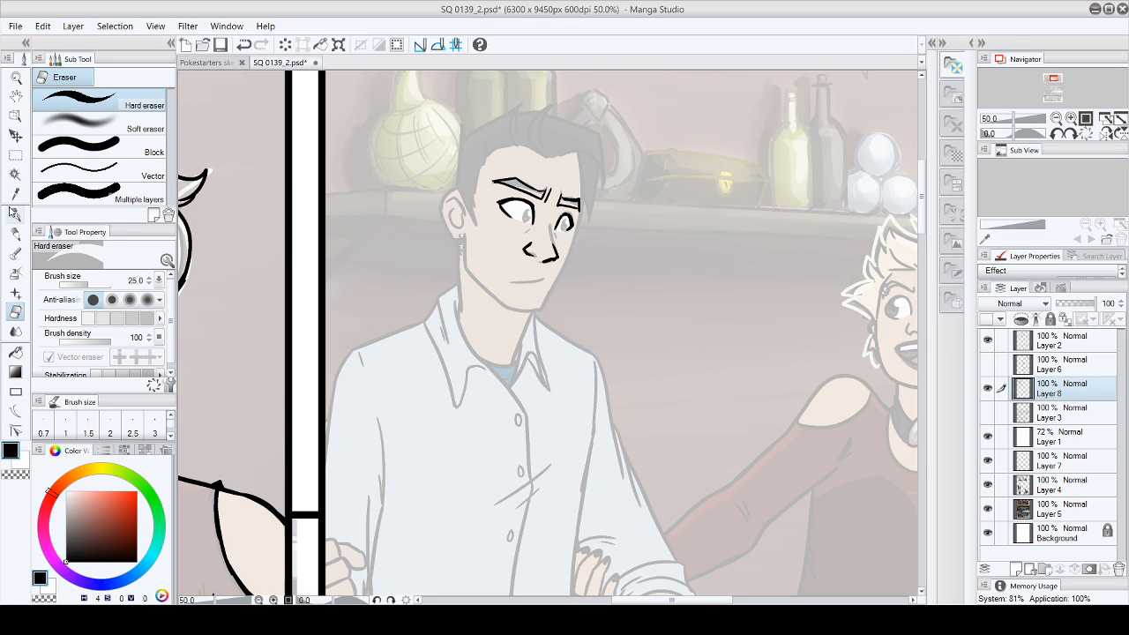
{"action": "left_click", "coordinate": [15, 215]}
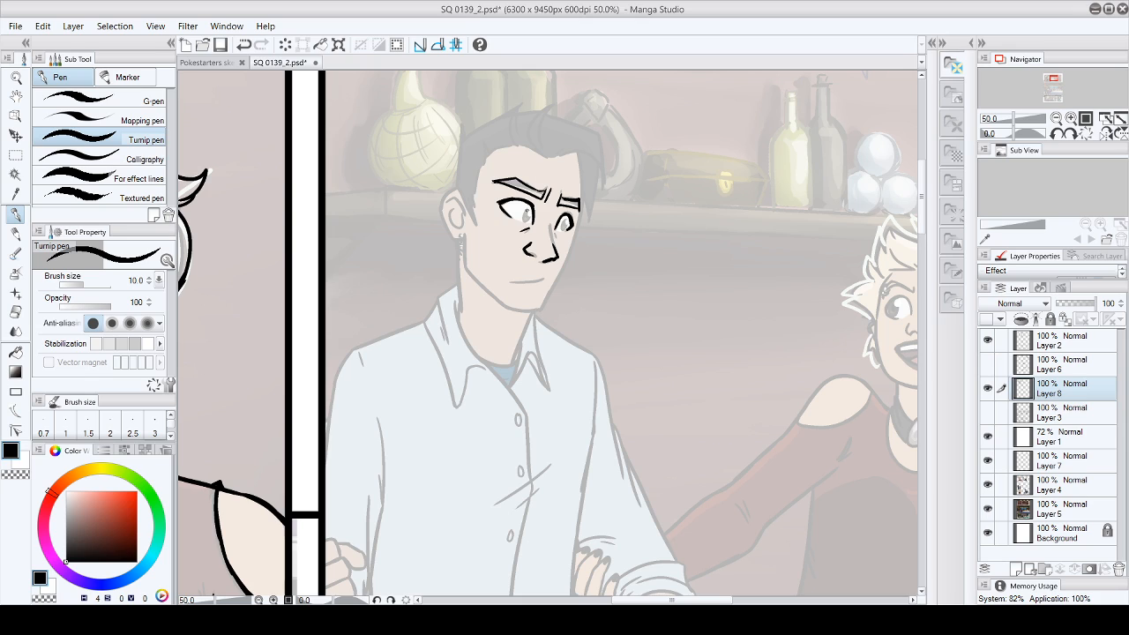
- Ink the hairline from the sideburn beside the ear up across the forehead, with the first curl of the fringe
{"action": "mouse_move", "coordinate": [468, 202]}
{"action": "left_mouse_down"}
{"action": "mouse_move", "coordinate": [481, 228]}
{"action": "mouse_move", "coordinate": [485, 156]}
{"action": "mouse_move", "coordinate": [519, 146]}
{"action": "left_mouse_up"}
{"action": "key", "text": "ctrl+z"}
{"action": "mouse_move", "coordinate": [481, 157]}
{"action": "left_mouse_down"}
{"action": "mouse_move", "coordinate": [548, 117]}
{"action": "mouse_move", "coordinate": [553, 126]}
{"action": "left_mouse_up"}
{"action": "key", "text": "ctrl+z"}
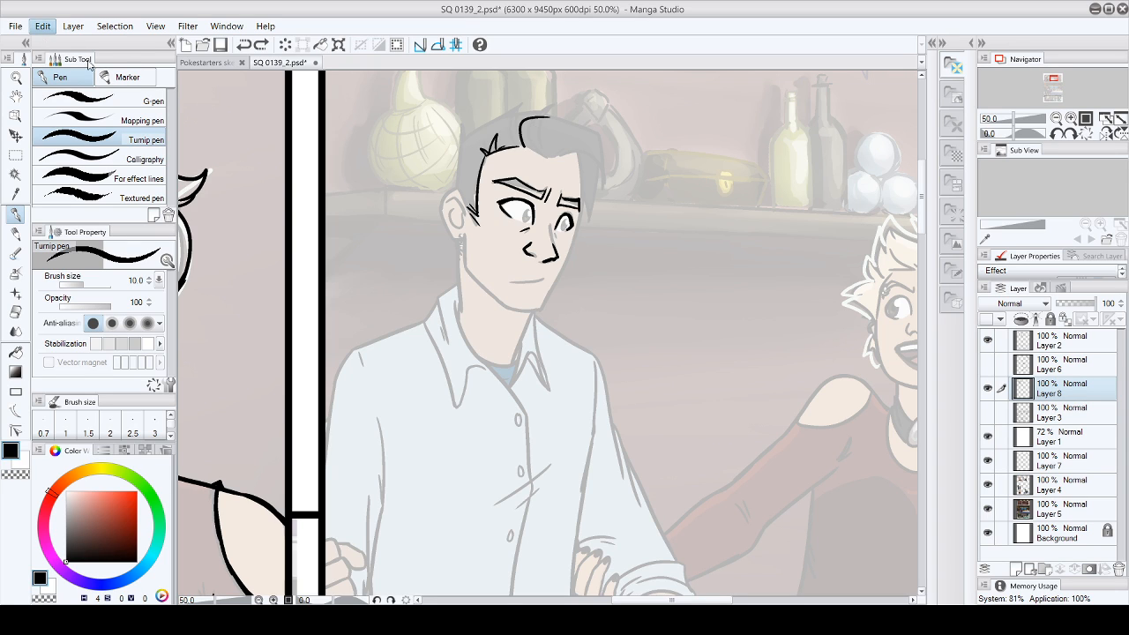
{"action": "key", "text": "ctrl+z"}
{"action": "mouse_move", "coordinate": [524, 144]}
{"action": "left_mouse_down"}
{"action": "mouse_move", "coordinate": [541, 122]}
{"action": "mouse_move", "coordinate": [527, 146]}
{"action": "mouse_move", "coordinate": [539, 150]}
{"action": "left_mouse_up"}
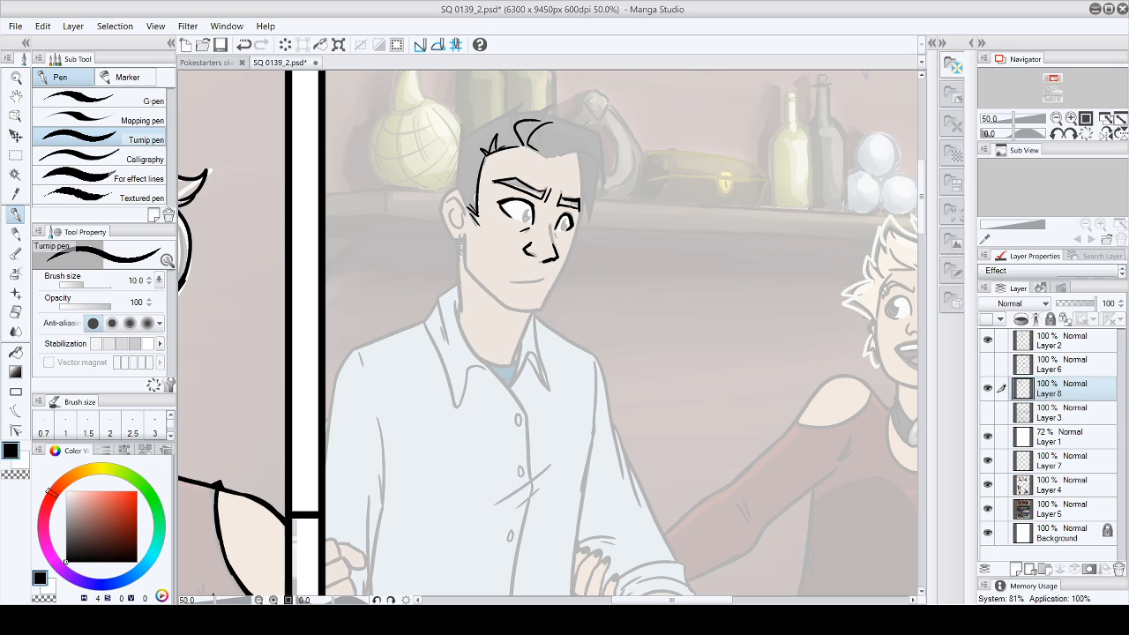
- Ink the swept front forelock and the hairline running down to the far temple
{"action": "mouse_move", "coordinate": [546, 139]}
{"action": "left_mouse_down"}
{"action": "mouse_move", "coordinate": [572, 138]}
{"action": "mouse_move", "coordinate": [582, 176]}
{"action": "left_mouse_up"}
{"action": "mouse_move", "coordinate": [547, 138]}
{"action": "left_mouse_down"}
{"action": "mouse_move", "coordinate": [564, 110]}
{"action": "mouse_move", "coordinate": [603, 141]}
{"action": "left_mouse_up"}
{"action": "key", "text": "ctrl+z"}
{"action": "mouse_move", "coordinate": [543, 150]}
{"action": "left_mouse_down"}
{"action": "mouse_move", "coordinate": [562, 115]}
{"action": "mouse_move", "coordinate": [600, 148]}
{"action": "mouse_move", "coordinate": [576, 149]}
{"action": "mouse_move", "coordinate": [569, 198]}
{"action": "left_mouse_up"}
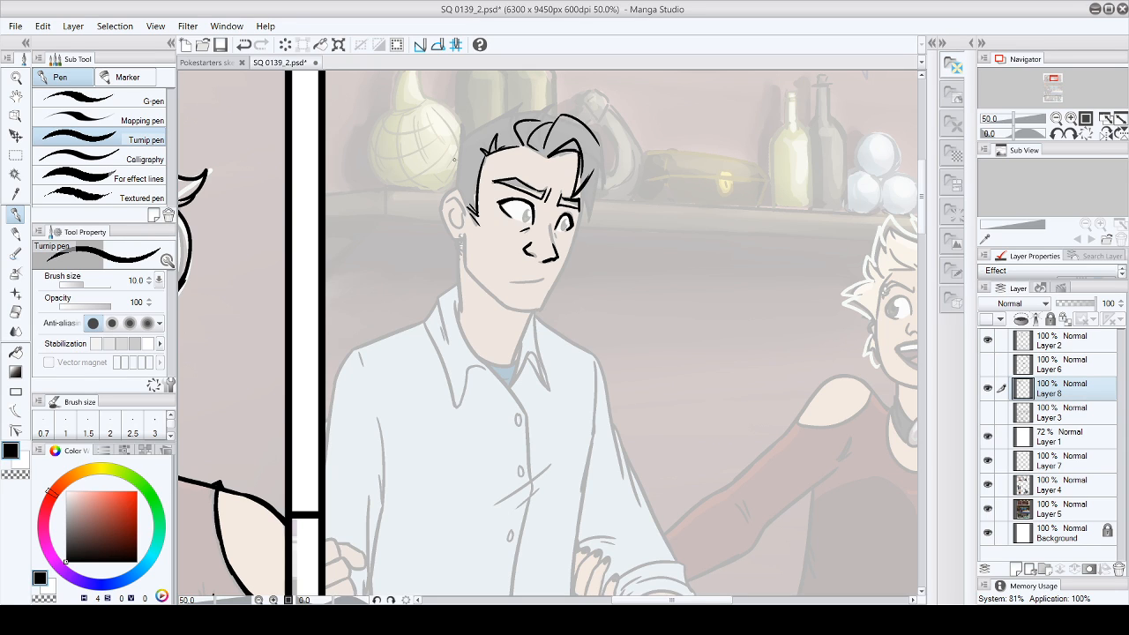
- Ink the outer contour of the man's hair, from behind the ear over the spiky crown to the lock beside the far temple
{"action": "mouse_move", "coordinate": [456, 188]}
{"action": "left_mouse_down"}
{"action": "mouse_move", "coordinate": [458, 126]}
{"action": "mouse_move", "coordinate": [475, 112]}
{"action": "mouse_move", "coordinate": [569, 115]}
{"action": "left_mouse_up"}
{"action": "mouse_move", "coordinate": [484, 124]}
{"action": "left_mouse_down"}
{"action": "mouse_move", "coordinate": [522, 110]}
{"action": "mouse_move", "coordinate": [561, 115]}
{"action": "left_mouse_up"}
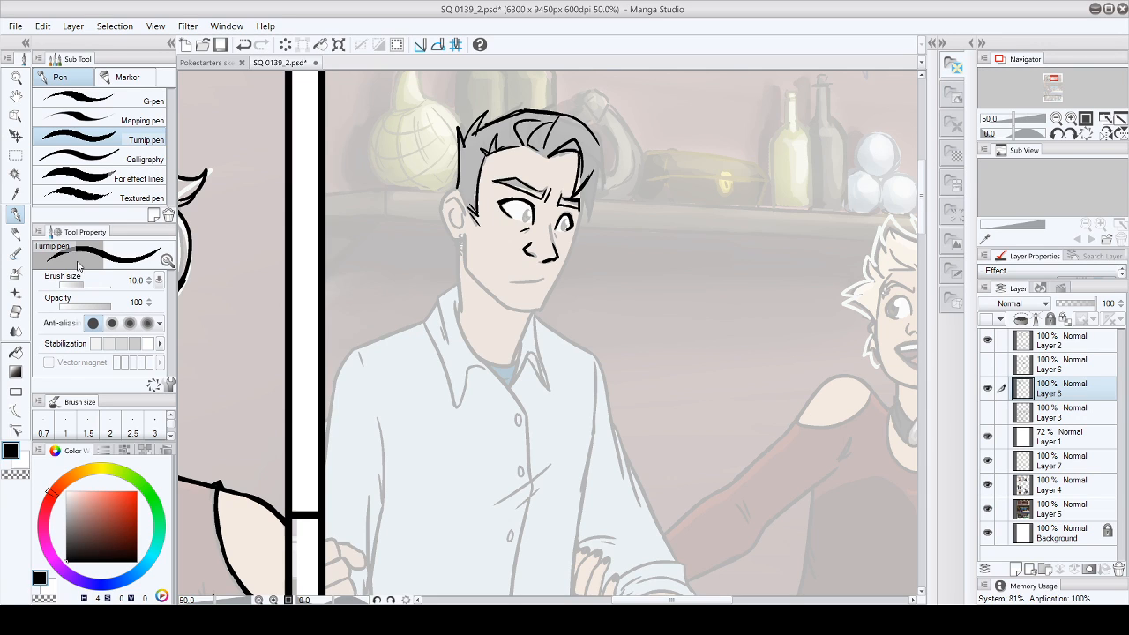
{"action": "left_click_drag", "start_coordinate": [470, 133], "coordinate": [485, 127]}
{"action": "left_click_drag", "start_coordinate": [598, 140], "coordinate": [603, 183]}
{"action": "left_click_drag", "start_coordinate": [581, 194], "coordinate": [594, 228]}
{"action": "left_click", "coordinate": [43, 27]}
{"action": "left_click", "coordinate": [56, 45]}
{"action": "mouse_move", "coordinate": [583, 197]}
{"action": "left_mouse_down"}
{"action": "mouse_move", "coordinate": [592, 221]}
{"action": "mouse_move", "coordinate": [589, 206]}
{"action": "left_mouse_up"}
- Ink the irises and pupils of both eyes and add white highlights, returning the drawing colour to black
{"action": "mouse_move", "coordinate": [529, 207]}
{"action": "left_mouse_down"}
{"action": "mouse_move", "coordinate": [522, 220]}
{"action": "mouse_move", "coordinate": [530, 208]}
{"action": "mouse_move", "coordinate": [562, 229]}
{"action": "mouse_move", "coordinate": [571, 217]}
{"action": "left_mouse_up"}
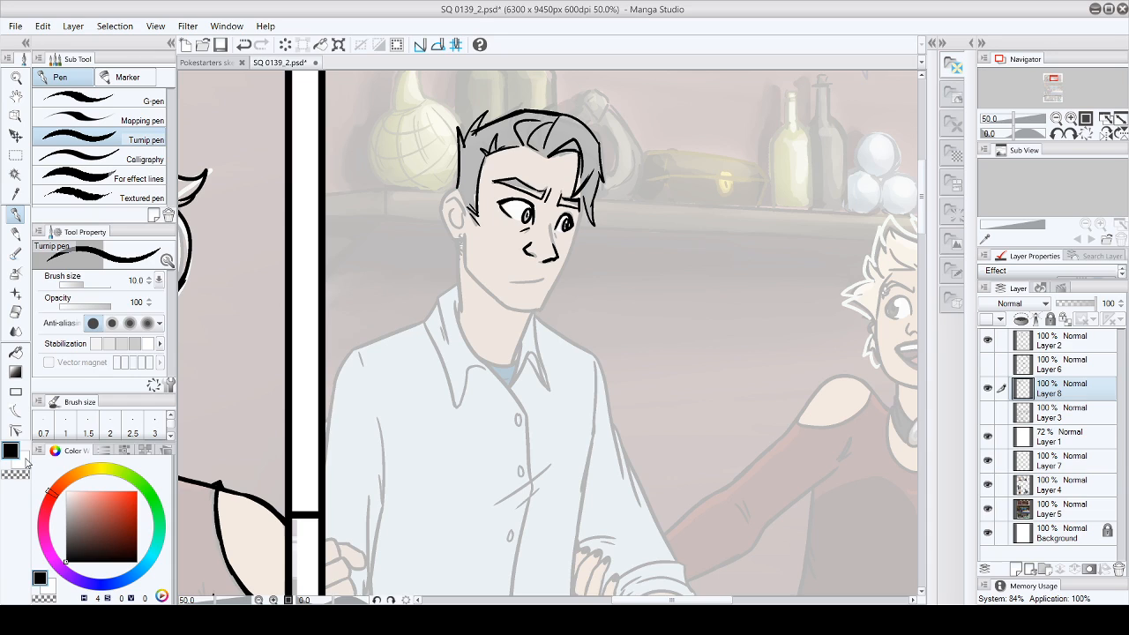
{"action": "key", "text": "x"}
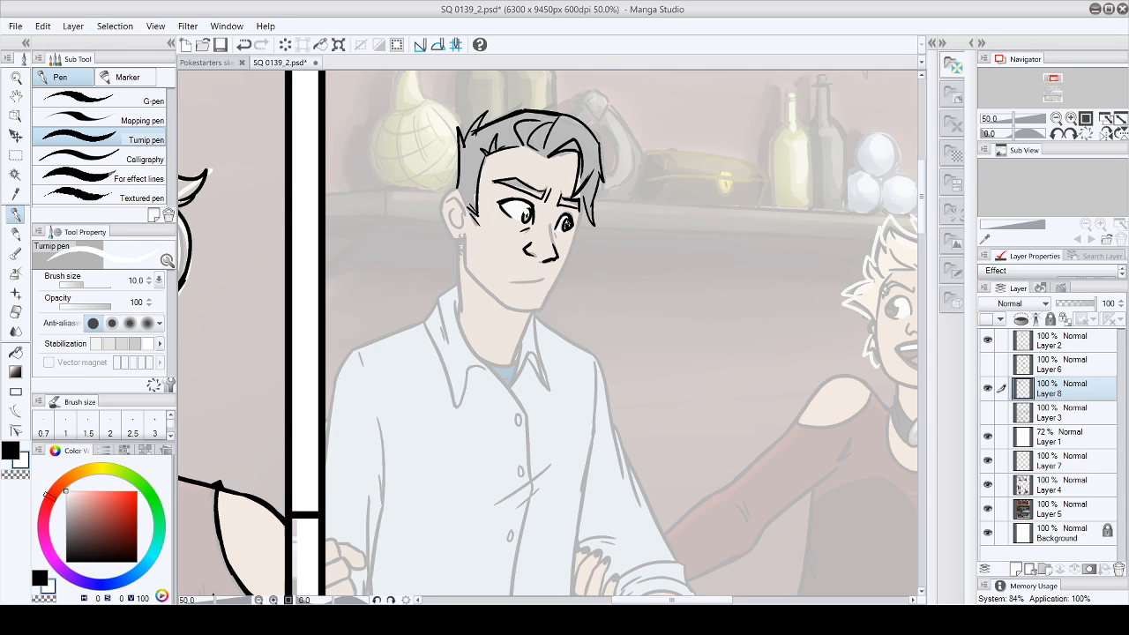
{"action": "key", "text": "x"}
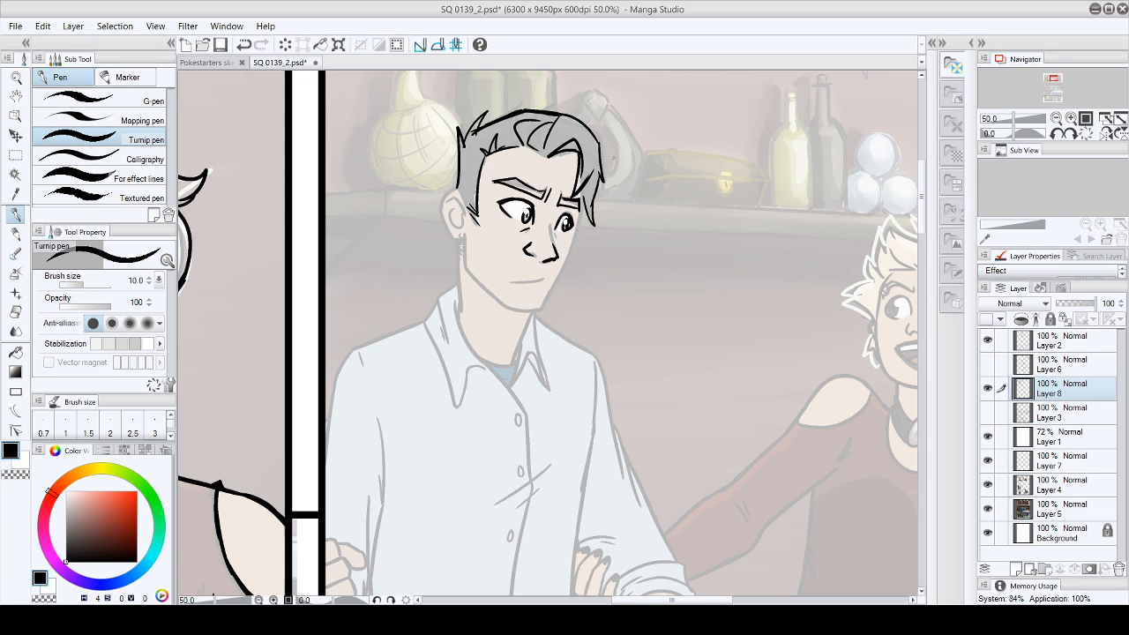
- Ink the man's ear with its earring and hatch the shadow inside the front forelock
{"action": "mouse_move", "coordinate": [438, 207]}
{"action": "left_mouse_down"}
{"action": "mouse_move", "coordinate": [457, 187]}
{"action": "mouse_move", "coordinate": [470, 208]}
{"action": "mouse_move", "coordinate": [459, 240]}
{"action": "mouse_move", "coordinate": [447, 238]}
{"action": "mouse_move", "coordinate": [457, 238]}
{"action": "mouse_move", "coordinate": [455, 200]}
{"action": "mouse_move", "coordinate": [464, 227]}
{"action": "mouse_move", "coordinate": [447, 212]}
{"action": "mouse_move", "coordinate": [459, 241]}
{"action": "left_mouse_up"}
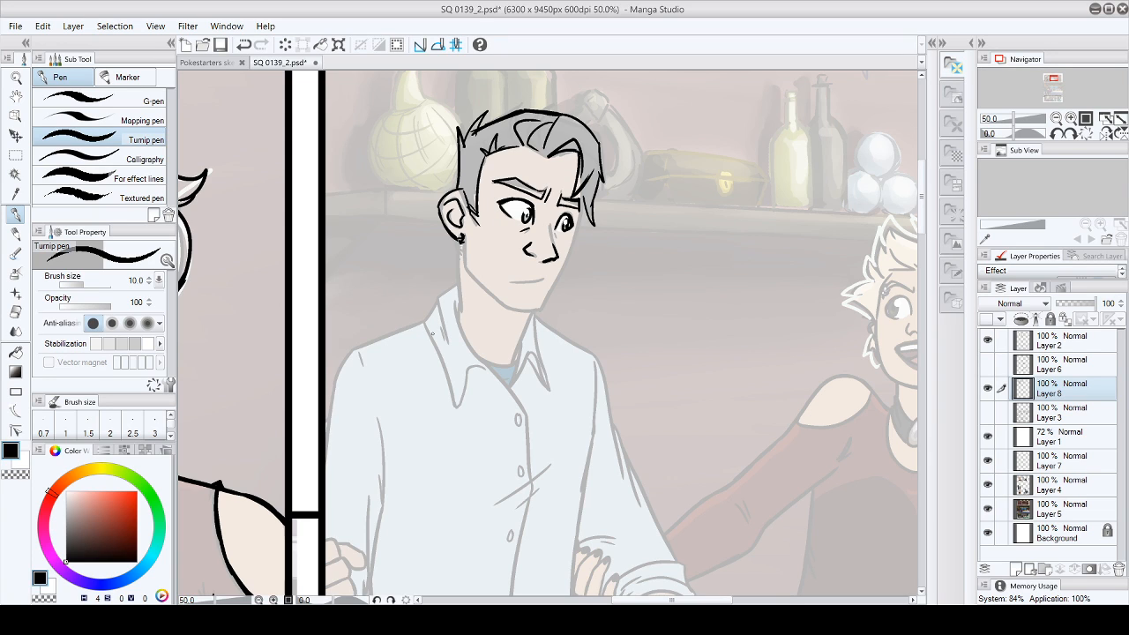
{"action": "mouse_move", "coordinate": [566, 143]}
{"action": "left_mouse_down"}
{"action": "mouse_move", "coordinate": [569, 180]}
{"action": "mouse_move", "coordinate": [569, 162]}
{"action": "left_mouse_up"}
{"action": "mouse_move", "coordinate": [578, 154]}
{"action": "left_mouse_down"}
{"action": "mouse_move", "coordinate": [573, 168]}
{"action": "mouse_move", "coordinate": [595, 225]}
{"action": "left_mouse_up"}
{"action": "left_click_drag", "start_coordinate": [599, 179], "coordinate": [592, 195]}
- Ink the man's mouth, erasing the slanted first version and redrawing it as a nearly straight line
{"action": "left_click_drag", "start_coordinate": [923, 194], "coordinate": [934, 220]}
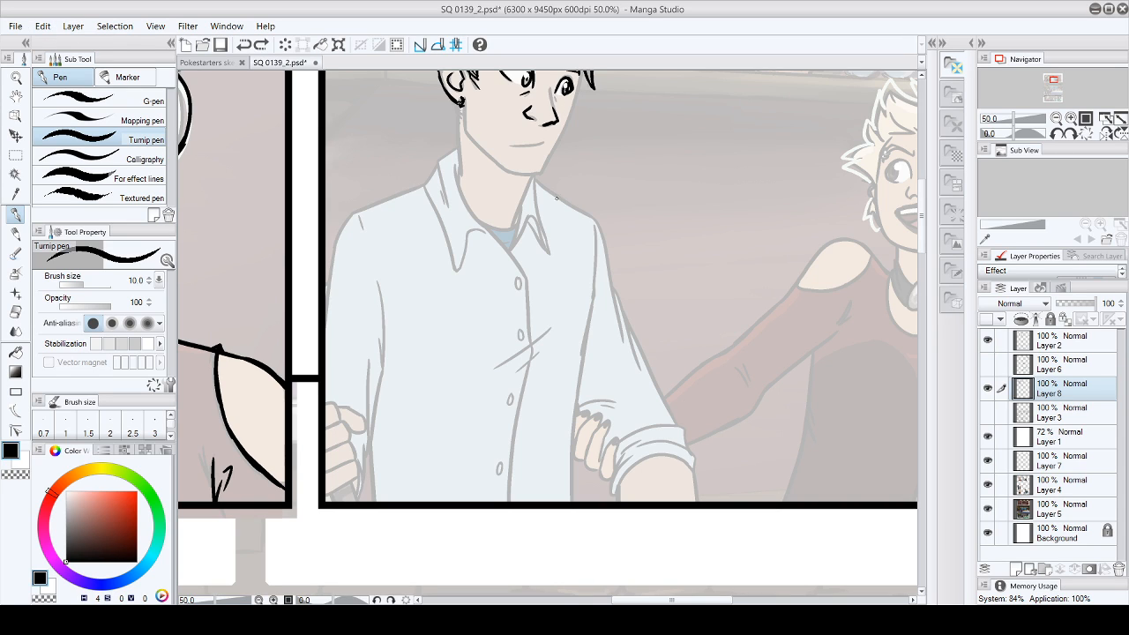
{"action": "left_click_drag", "start_coordinate": [521, 148], "coordinate": [545, 139]}
{"action": "scroll", "coordinate": [523, 232], "scroll_direction": "up", "scroll_amount": 3}
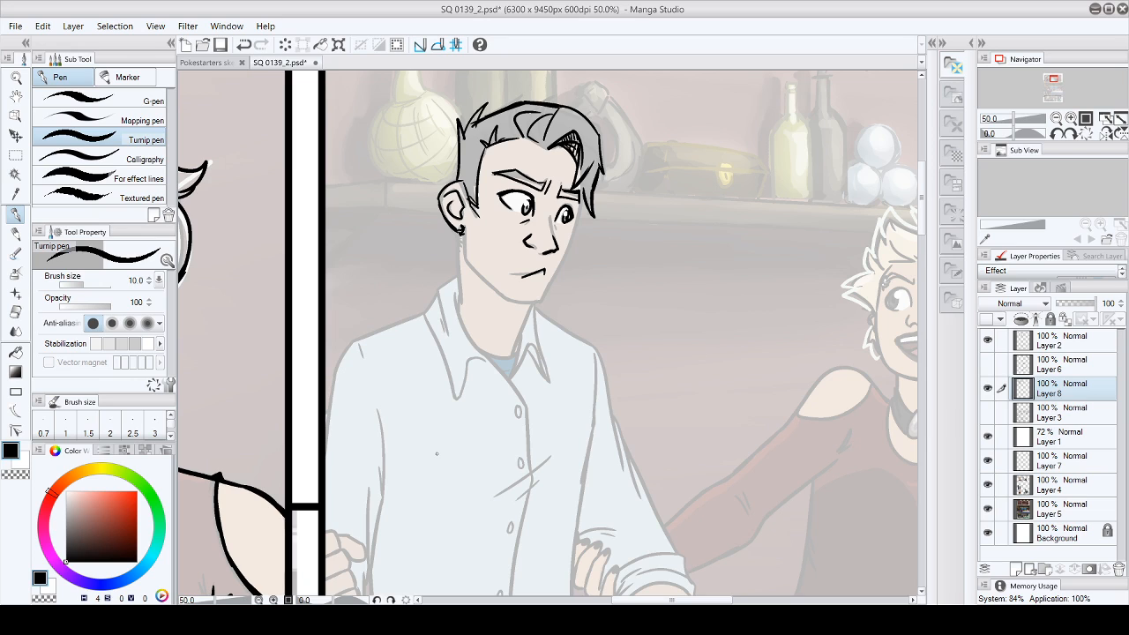
{"action": "left_click", "coordinate": [15, 312]}
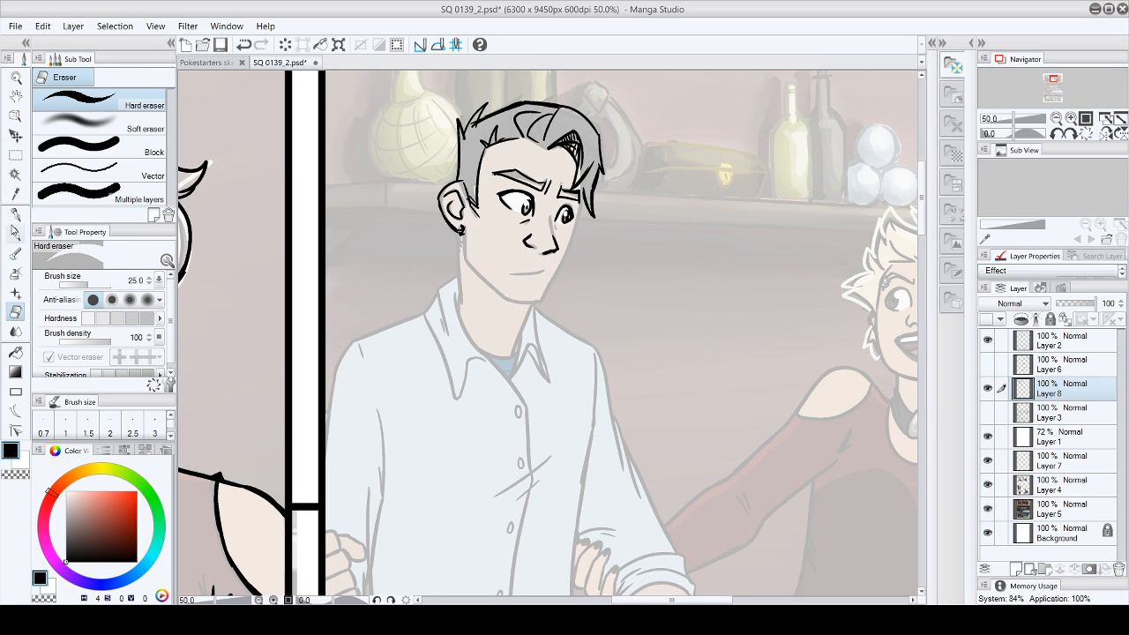
{"action": "left_click", "coordinate": [15, 214]}
{"action": "left_click_drag", "start_coordinate": [509, 274], "coordinate": [542, 272]}
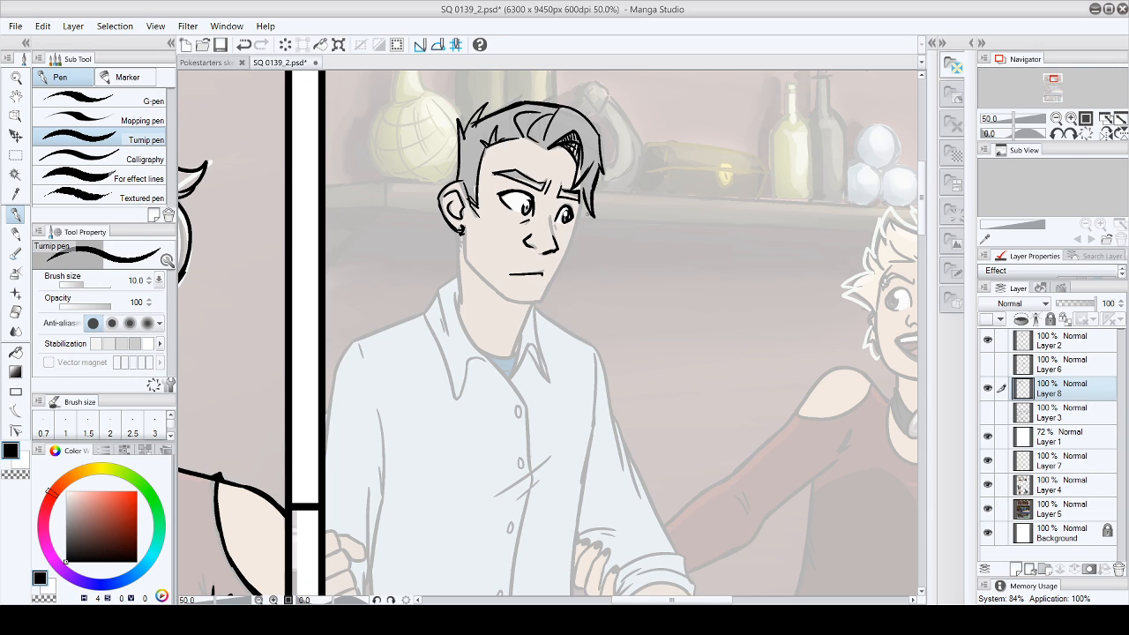
- Fill both of the man's eyebrows with solid black
{"action": "scroll", "coordinate": [923, 245], "scroll_direction": "down", "scroll_amount": 3}
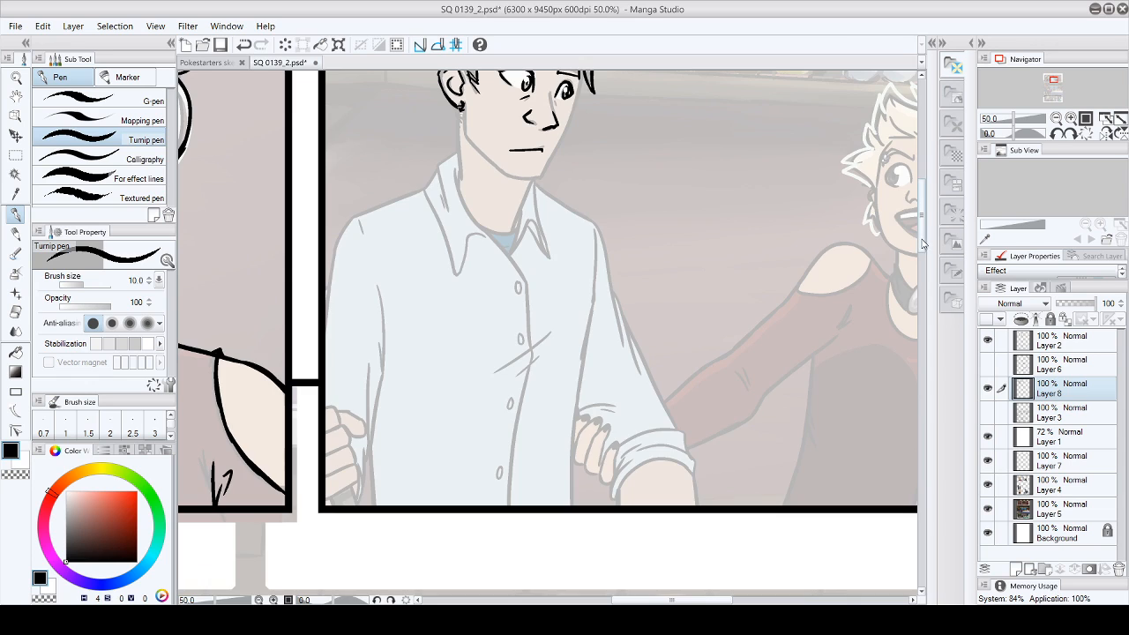
{"action": "scroll", "coordinate": [922, 245], "scroll_direction": "up", "scroll_amount": 3}
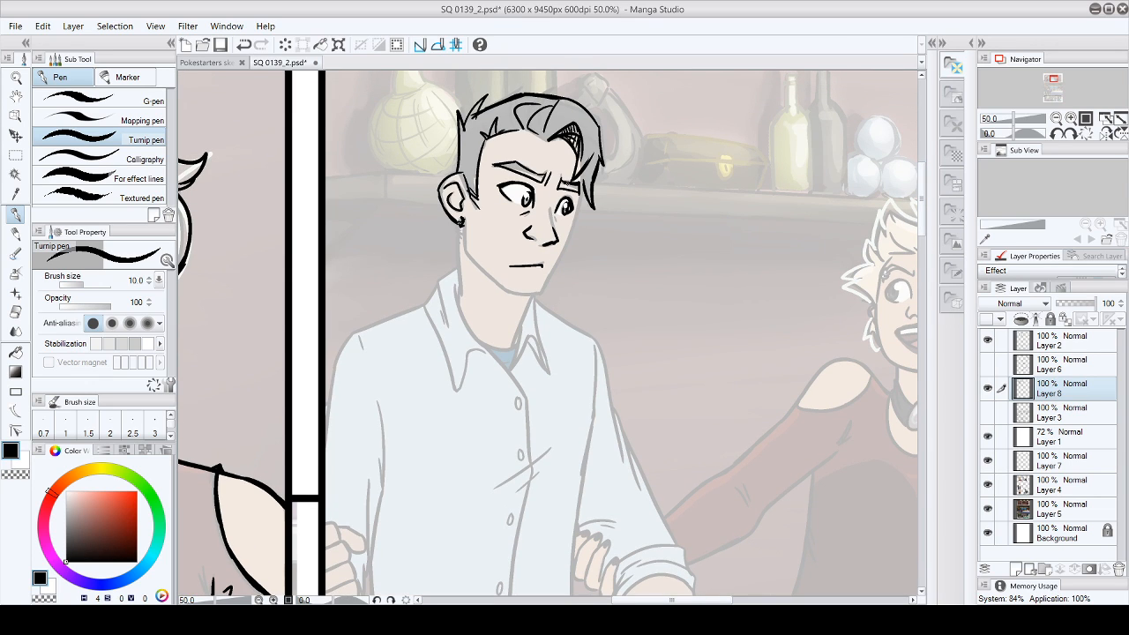
{"action": "left_click", "coordinate": [15, 352]}
{"action": "left_click", "coordinate": [529, 170]}
{"action": "left_click", "coordinate": [571, 183]}
{"action": "left_click", "coordinate": [15, 214]}
{"action": "left_click", "coordinate": [15, 312]}
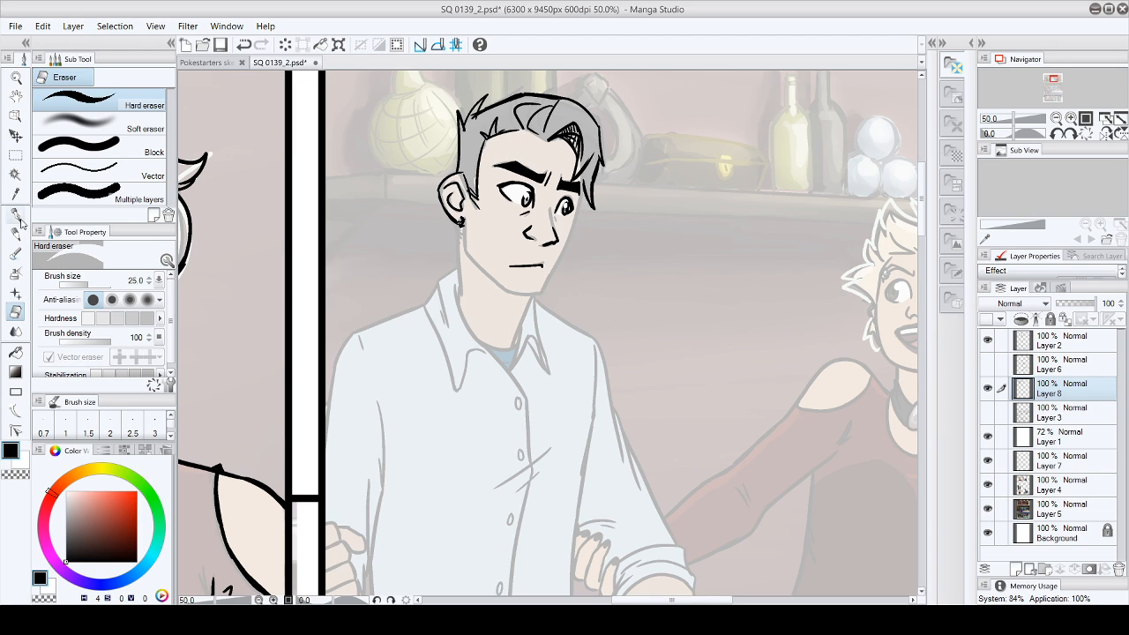
- Touch up the hair strands at the crown and ink the jaw, chin and far cheek contour
{"action": "key", "text": "p"}
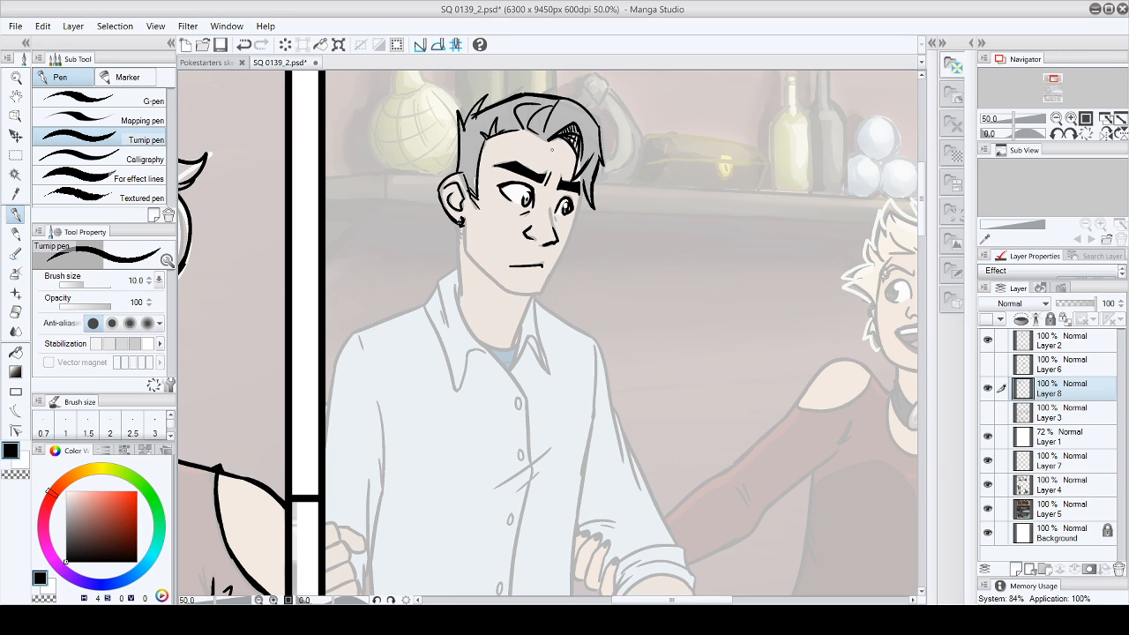
{"action": "left_click_drag", "start_coordinate": [537, 103], "coordinate": [560, 107]}
{"action": "mouse_move", "coordinate": [463, 219]}
{"action": "left_mouse_down"}
{"action": "mouse_move", "coordinate": [485, 272]}
{"action": "mouse_move", "coordinate": [531, 294]}
{"action": "left_mouse_up"}
{"action": "left_click_drag", "start_coordinate": [582, 192], "coordinate": [569, 240]}
{"action": "mouse_move", "coordinate": [579, 195]}
{"action": "left_mouse_down"}
{"action": "mouse_move", "coordinate": [560, 267]}
{"action": "mouse_move", "coordinate": [521, 294]}
{"action": "left_mouse_up"}
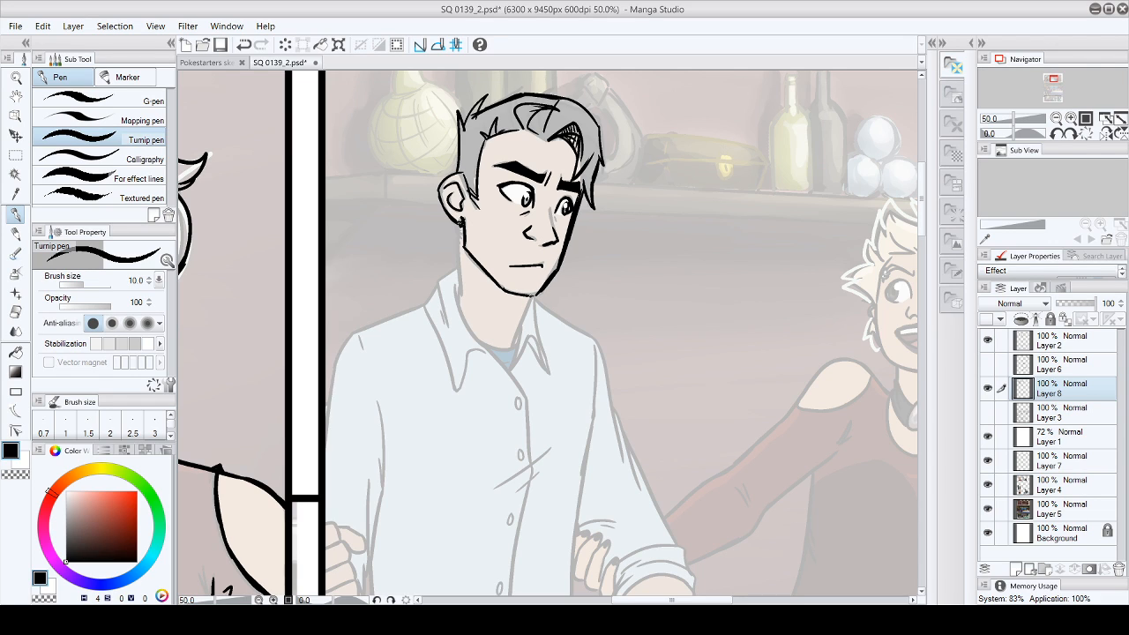
- Ink both sides of the man's neck, the neck muscle line and the earrings below the ear
{"action": "mouse_move", "coordinate": [462, 222]}
{"action": "left_mouse_down"}
{"action": "mouse_move", "coordinate": [450, 230]}
{"action": "mouse_move", "coordinate": [462, 239]}
{"action": "mouse_move", "coordinate": [455, 291]}
{"action": "mouse_move", "coordinate": [482, 325]}
{"action": "left_mouse_up"}
{"action": "key", "text": "ctrl+z"}
{"action": "mouse_move", "coordinate": [471, 262]}
{"action": "left_mouse_down"}
{"action": "mouse_move", "coordinate": [478, 311]}
{"action": "mouse_move", "coordinate": [526, 321]}
{"action": "mouse_move", "coordinate": [517, 344]}
{"action": "left_mouse_up"}
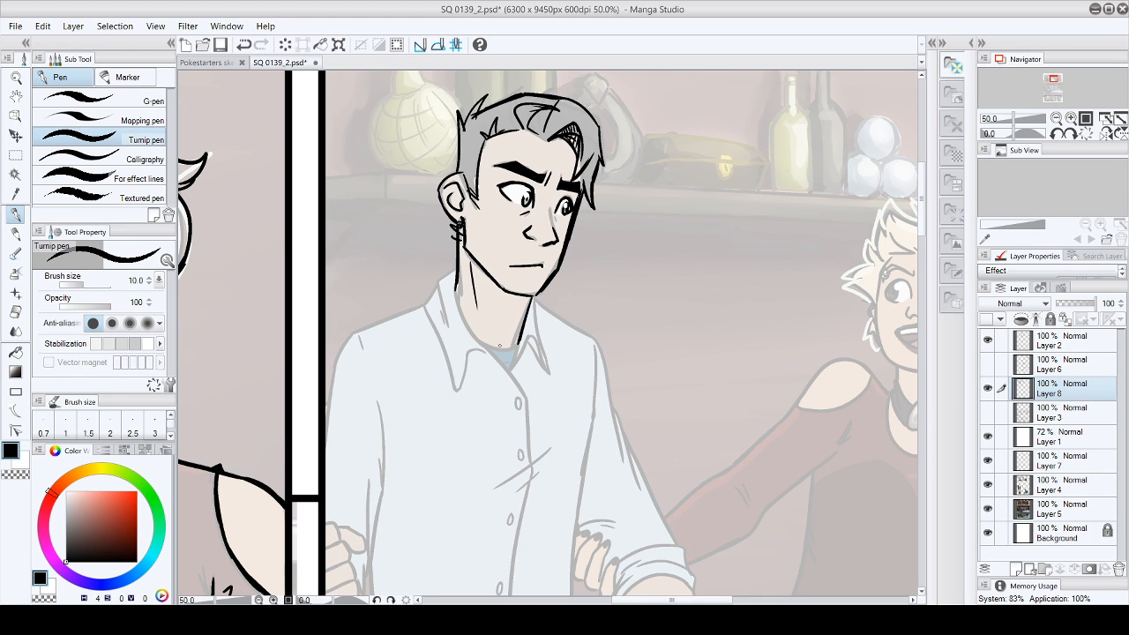
- Ink the shirt's neckline opening and the button placket down to the panel border, with the wrinkles crossing it
{"action": "left_click_drag", "start_coordinate": [923, 234], "coordinate": [923, 264]}
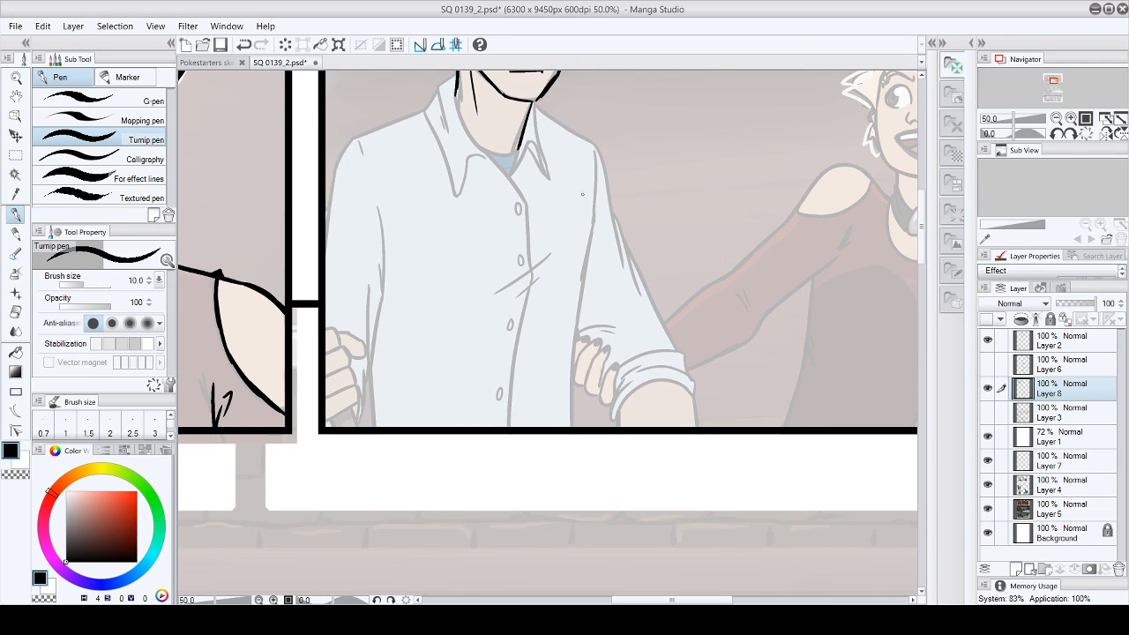
{"action": "mouse_move", "coordinate": [455, 83]}
{"action": "left_mouse_down"}
{"action": "mouse_move", "coordinate": [465, 133]}
{"action": "mouse_move", "coordinate": [503, 171]}
{"action": "left_mouse_up"}
{"action": "mouse_move", "coordinate": [467, 135]}
{"action": "left_mouse_down"}
{"action": "mouse_move", "coordinate": [522, 185]}
{"action": "mouse_move", "coordinate": [529, 280]}
{"action": "mouse_move", "coordinate": [538, 241]}
{"action": "mouse_move", "coordinate": [504, 312]}
{"action": "left_mouse_up"}
{"action": "mouse_move", "coordinate": [530, 264]}
{"action": "left_mouse_down"}
{"action": "mouse_move", "coordinate": [509, 449]}
{"action": "mouse_move", "coordinate": [500, 274]}
{"action": "mouse_move", "coordinate": [482, 443]}
{"action": "mouse_move", "coordinate": [511, 448]}
{"action": "left_mouse_up"}
{"action": "left_click", "coordinate": [15, 311]}
{"action": "left_click", "coordinate": [15, 214]}
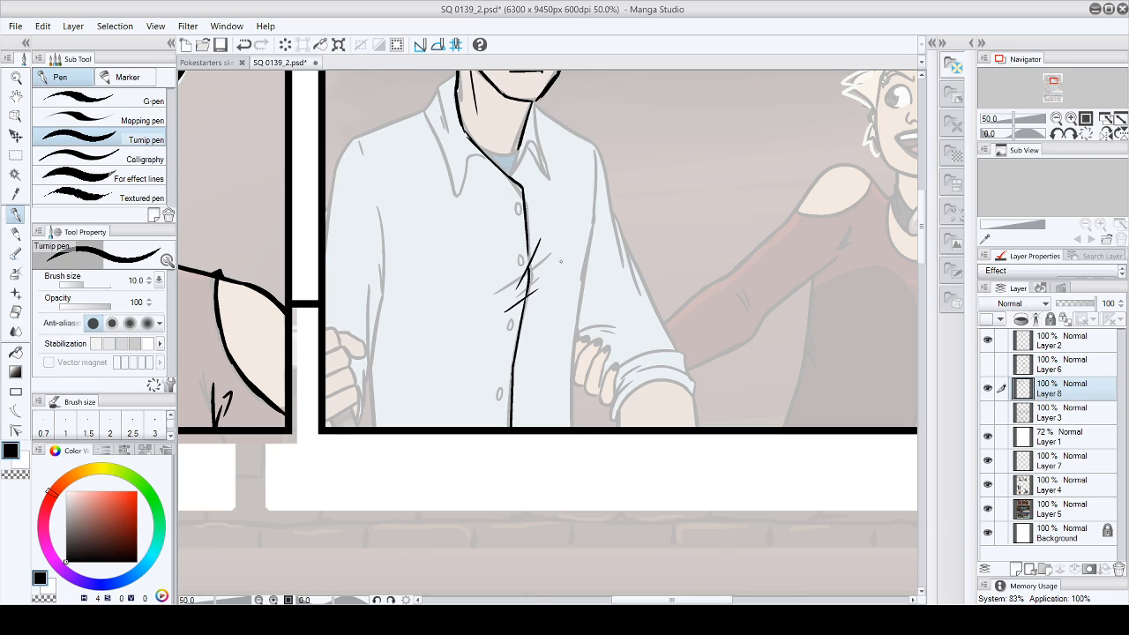
- Ink the four oval buttons along the shirt placket
{"action": "left_click_drag", "start_coordinate": [515, 189], "coordinate": [515, 191]}
{"action": "left_click_drag", "start_coordinate": [522, 255], "coordinate": [522, 258]}
{"action": "left_click_drag", "start_coordinate": [514, 318], "coordinate": [513, 327]}
{"action": "left_click_drag", "start_coordinate": [503, 385], "coordinate": [503, 392]}
{"action": "mouse_move", "coordinate": [454, 74]}
{"action": "left_mouse_down"}
{"action": "mouse_move", "coordinate": [446, 110]}
{"action": "mouse_move", "coordinate": [450, 89]}
{"action": "mouse_move", "coordinate": [435, 99]}
{"action": "mouse_move", "coordinate": [439, 180]}
{"action": "mouse_move", "coordinate": [450, 154]}
{"action": "left_mouse_up"}
{"action": "left_click", "coordinate": [15, 331]}
{"action": "left_click", "coordinate": [15, 311]}
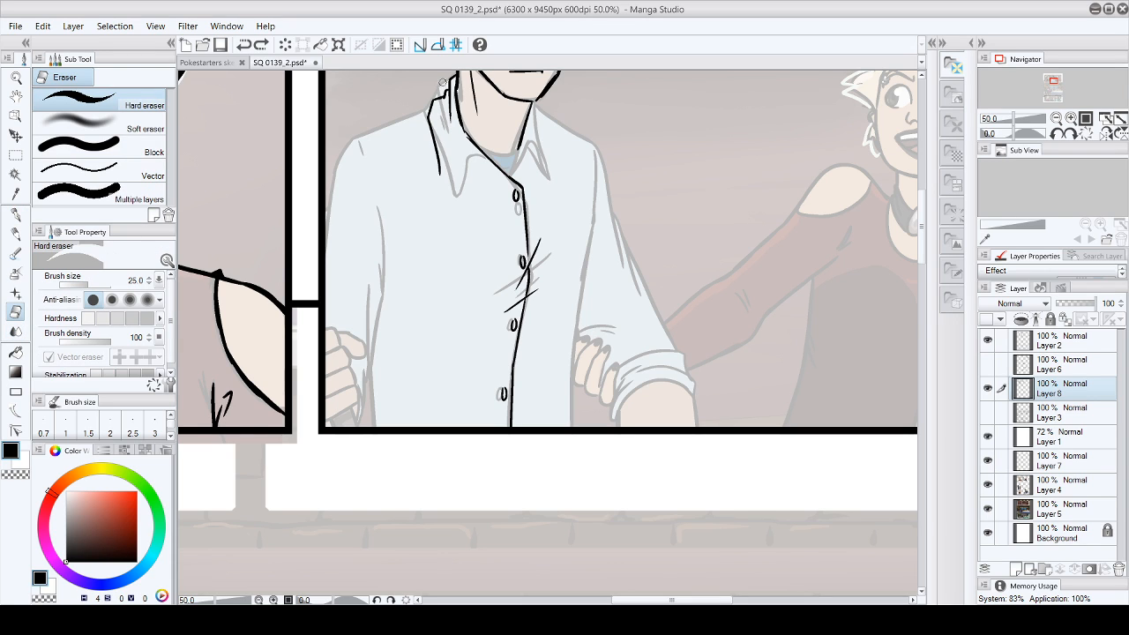
{"action": "left_click_drag", "start_coordinate": [431, 99], "coordinate": [438, 176]}
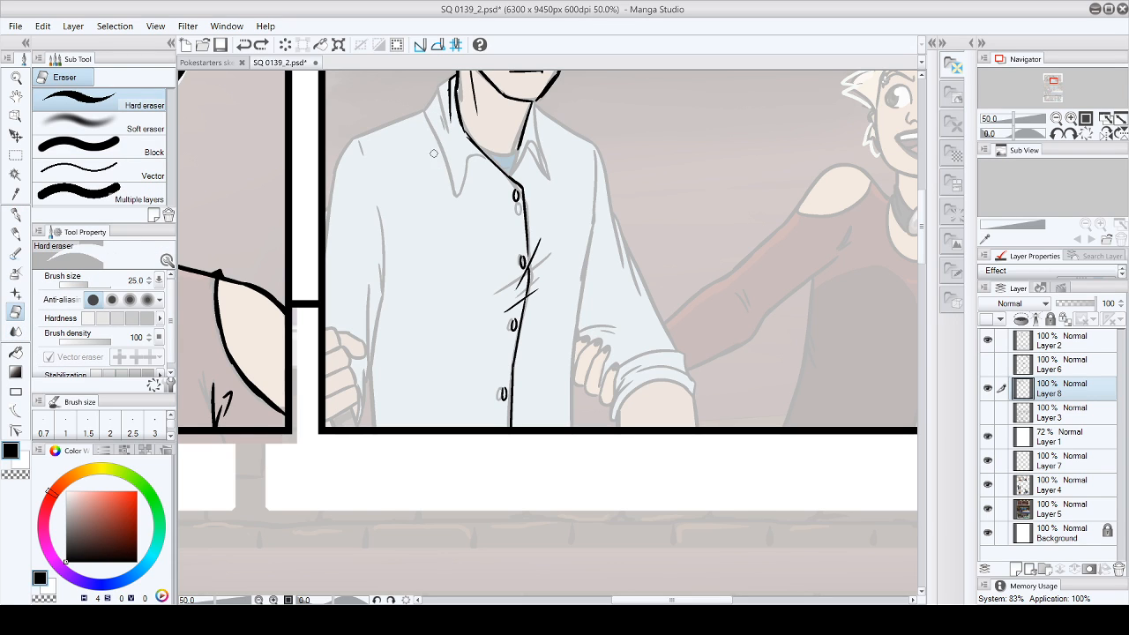
- Ink both pointed flaps of the shirt collar and trim the tip of the flap on the far side
{"action": "left_click", "coordinate": [15, 214]}
{"action": "mouse_move", "coordinate": [450, 85]}
{"action": "left_mouse_down"}
{"action": "mouse_move", "coordinate": [435, 105]}
{"action": "mouse_move", "coordinate": [443, 156]}
{"action": "left_mouse_up"}
{"action": "left_click_drag", "start_coordinate": [437, 109], "coordinate": [450, 173]}
{"action": "mouse_move", "coordinate": [457, 135]}
{"action": "left_mouse_down"}
{"action": "mouse_move", "coordinate": [487, 164]}
{"action": "mouse_move", "coordinate": [542, 137]}
{"action": "mouse_move", "coordinate": [539, 113]}
{"action": "mouse_move", "coordinate": [546, 148]}
{"action": "mouse_move", "coordinate": [536, 168]}
{"action": "mouse_move", "coordinate": [549, 169]}
{"action": "left_mouse_up"}
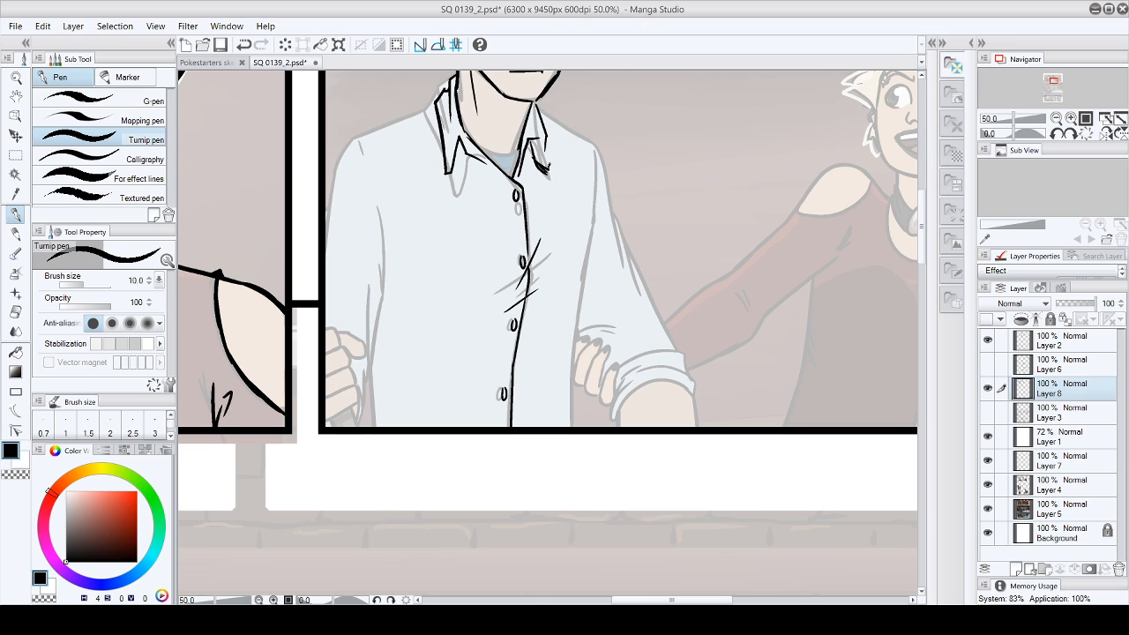
{"action": "key", "text": "e"}
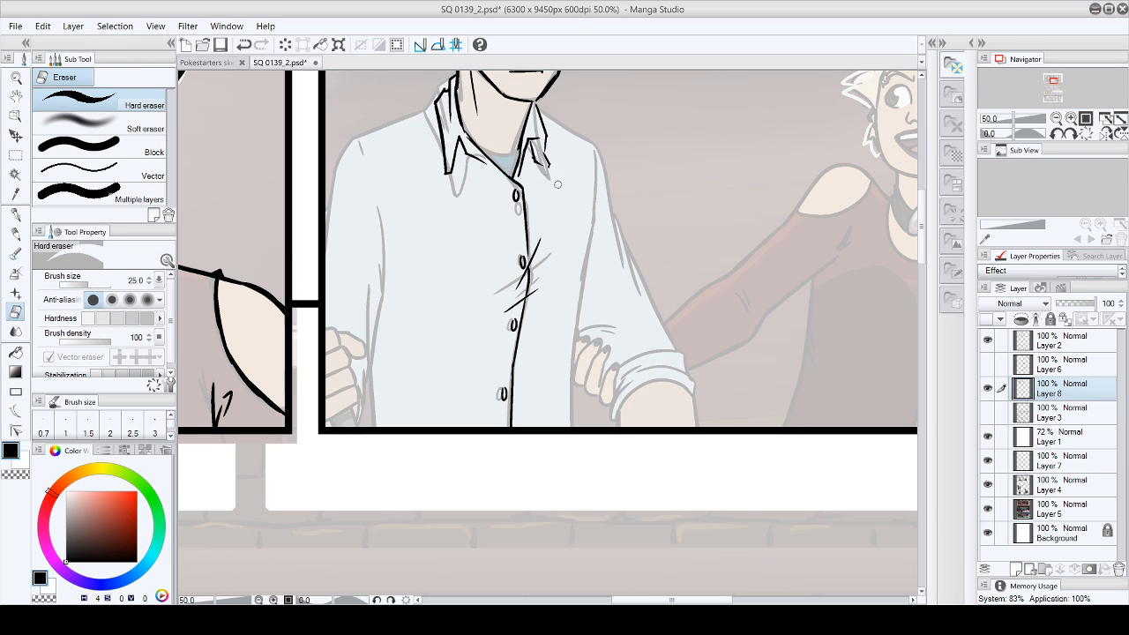
{"action": "left_click", "coordinate": [16, 214]}
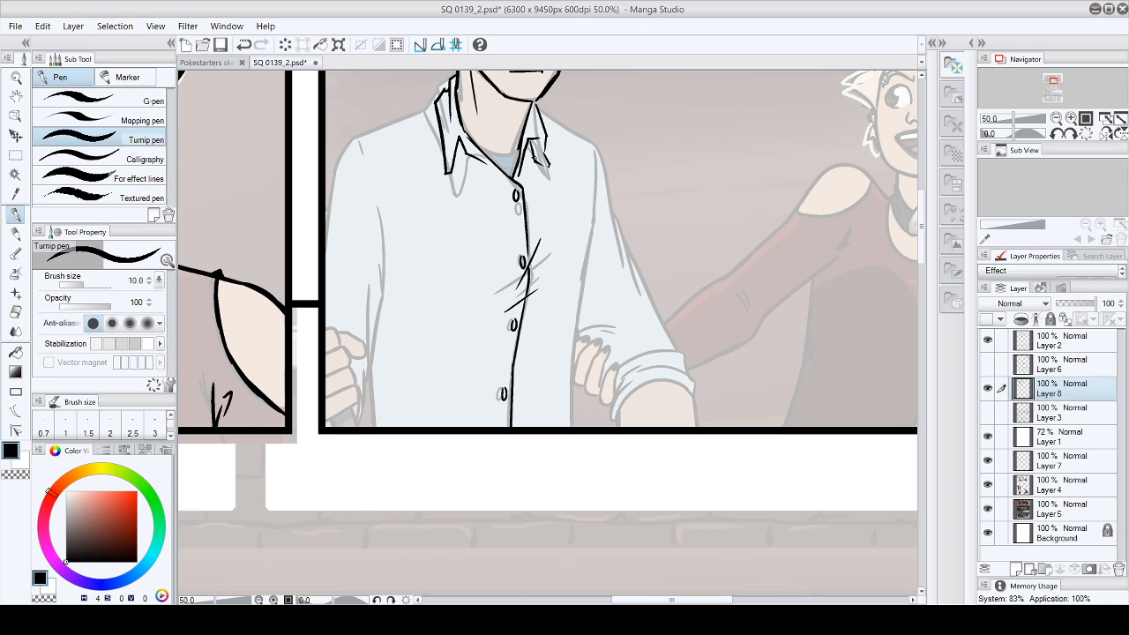
{"action": "mouse_move", "coordinate": [529, 137]}
{"action": "left_mouse_down"}
{"action": "mouse_move", "coordinate": [548, 171]}
{"action": "mouse_move", "coordinate": [540, 149]}
{"action": "left_mouse_up"}
- Ink the shoulder line from the collar on the ear side and the undershirt's neckline inside the collar
{"action": "left_click_drag", "start_coordinate": [438, 104], "coordinate": [352, 138]}
{"action": "key", "text": "ctrl+z"}
{"action": "left_click_drag", "start_coordinate": [434, 105], "coordinate": [342, 140]}
{"action": "left_click_drag", "start_coordinate": [476, 155], "coordinate": [522, 152]}
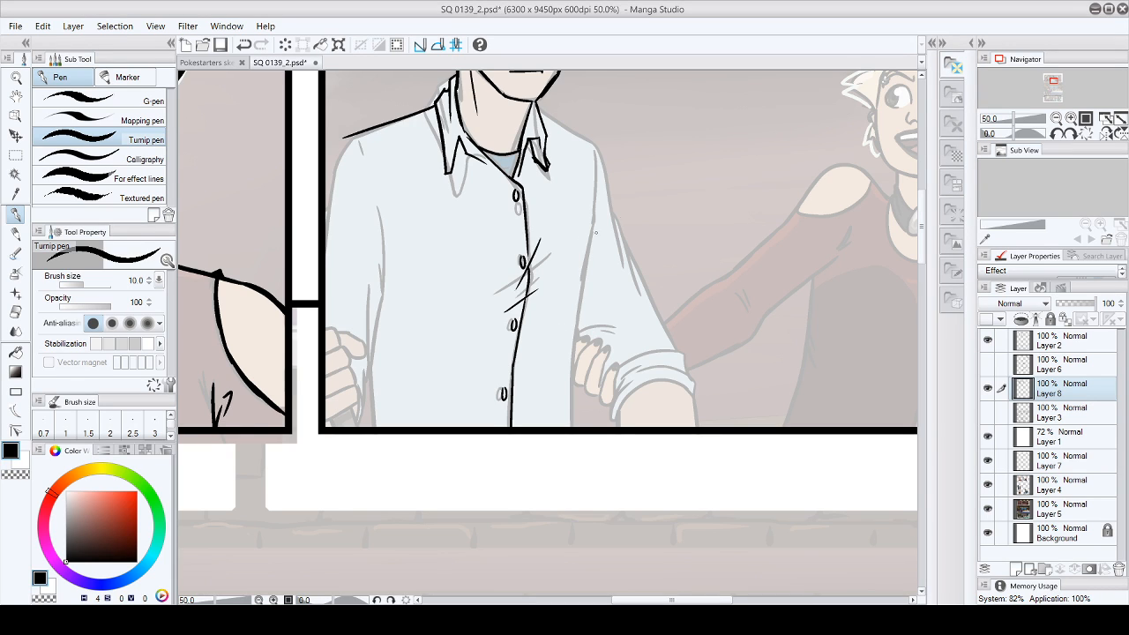
- Ink the man's far shoulder line from the collar and the fingers and thumb of the hand beside the panel's inner border
{"action": "left_click_drag", "start_coordinate": [541, 114], "coordinate": [596, 150]}
{"action": "mouse_move", "coordinate": [322, 329]}
{"action": "left_mouse_down"}
{"action": "mouse_move", "coordinate": [339, 353]}
{"action": "mouse_move", "coordinate": [348, 369]}
{"action": "left_mouse_up"}
{"action": "mouse_move", "coordinate": [346, 368]}
{"action": "left_mouse_down"}
{"action": "mouse_move", "coordinate": [354, 384]}
{"action": "mouse_move", "coordinate": [340, 393]}
{"action": "mouse_move", "coordinate": [356, 386]}
{"action": "mouse_move", "coordinate": [359, 414]}
{"action": "mouse_move", "coordinate": [335, 418]}
{"action": "mouse_move", "coordinate": [360, 427]}
{"action": "mouse_move", "coordinate": [359, 418]}
{"action": "left_mouse_up"}
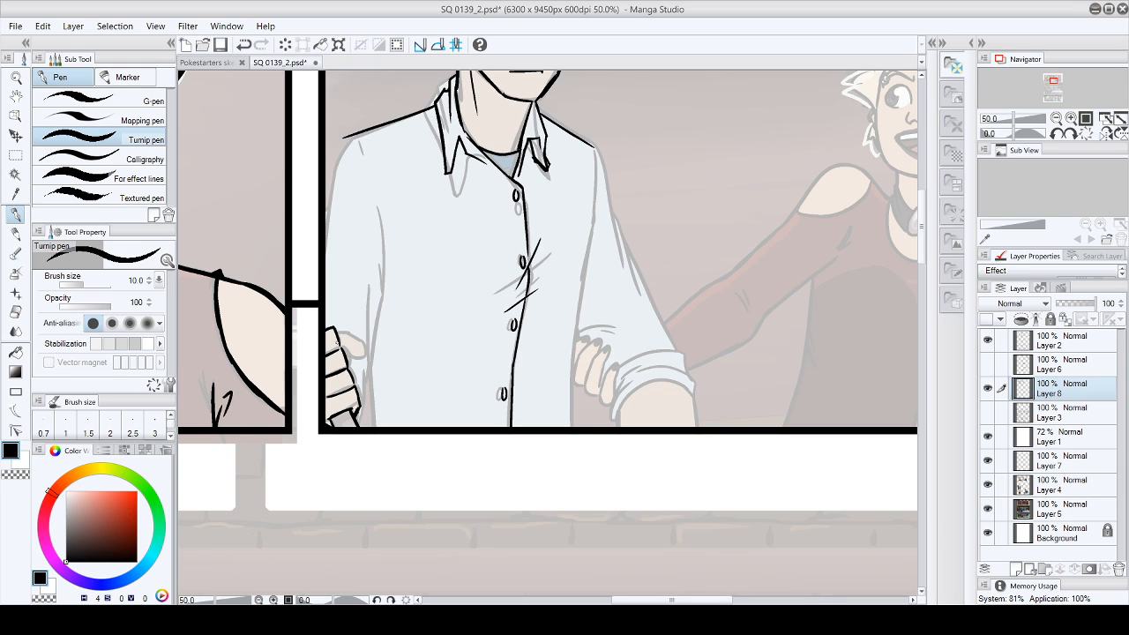
{"action": "mouse_move", "coordinate": [336, 333]}
{"action": "left_mouse_down"}
{"action": "mouse_move", "coordinate": [363, 342]}
{"action": "mouse_move", "coordinate": [364, 356]}
{"action": "left_mouse_up"}
- Ink the sleeve nearest the panel border, from the shoulder through the elbow fold to the creased fabric at the hand
{"action": "left_click_drag", "start_coordinate": [344, 135], "coordinate": [326, 231]}
{"action": "left_click_drag", "start_coordinate": [366, 182], "coordinate": [381, 278]}
{"action": "mouse_move", "coordinate": [381, 254]}
{"action": "left_mouse_down"}
{"action": "mouse_move", "coordinate": [356, 249]}
{"action": "mouse_move", "coordinate": [377, 265]}
{"action": "left_mouse_up"}
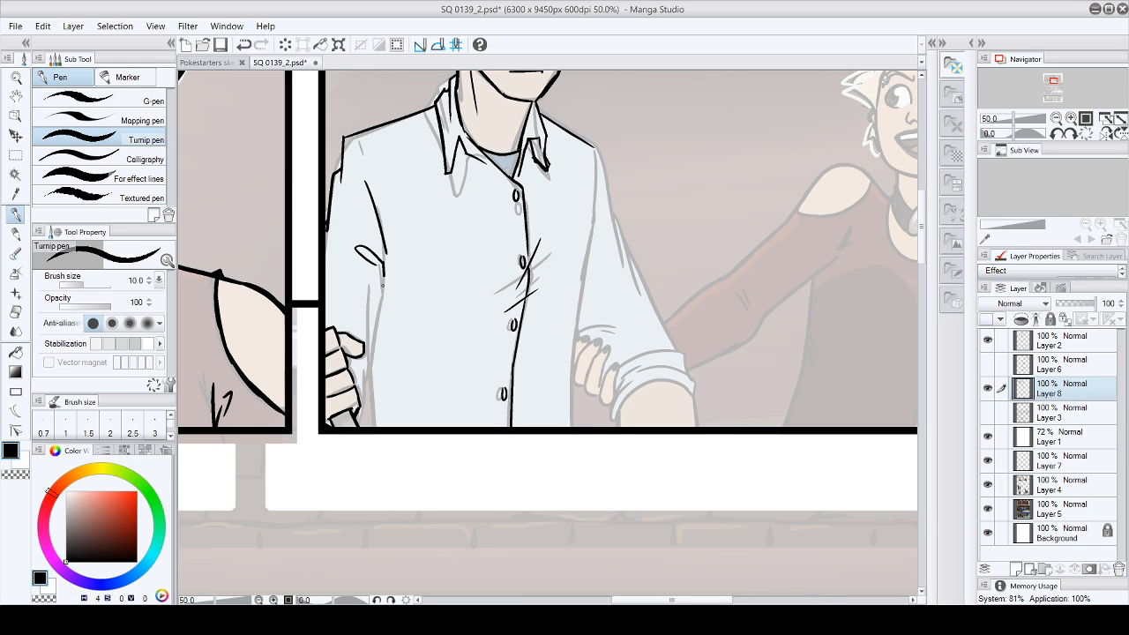
{"action": "mouse_move", "coordinate": [346, 358]}
{"action": "left_mouse_down"}
{"action": "mouse_move", "coordinate": [367, 425]}
{"action": "mouse_move", "coordinate": [386, 275]}
{"action": "mouse_move", "coordinate": [378, 316]}
{"action": "left_mouse_up"}
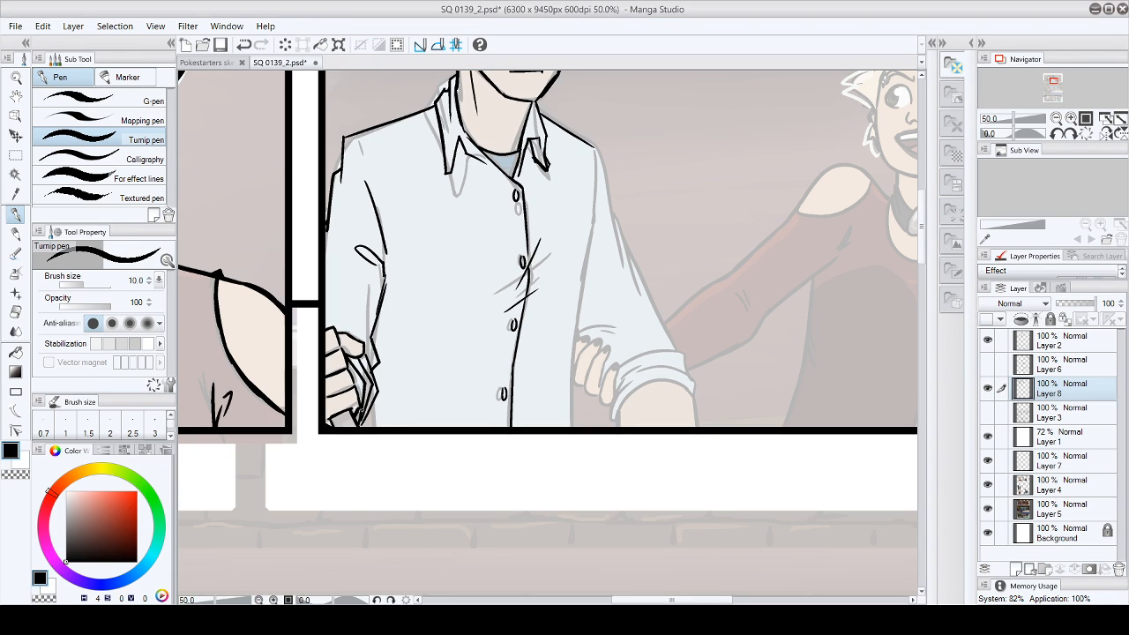
- Ink the shirt's side line from the far armhole to the bottom panel border and reinforce the opposite shoulder corner
{"action": "left_click_drag", "start_coordinate": [593, 160], "coordinate": [584, 244]}
{"action": "key", "text": "ctrl+z"}
{"action": "left_click_drag", "start_coordinate": [593, 157], "coordinate": [591, 238]}
{"action": "mouse_move", "coordinate": [344, 136]}
{"action": "left_mouse_down"}
{"action": "mouse_move", "coordinate": [361, 130]}
{"action": "mouse_move", "coordinate": [343, 149]}
{"action": "left_mouse_up"}
{"action": "left_click_drag", "start_coordinate": [590, 236], "coordinate": [579, 310]}
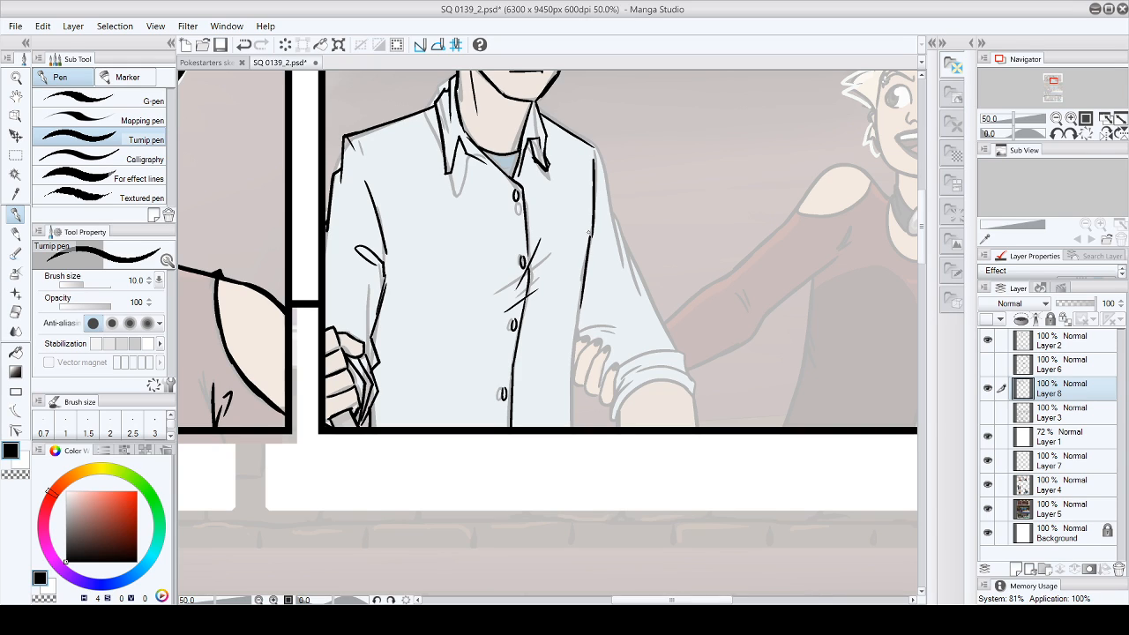
{"action": "left_click_drag", "start_coordinate": [579, 305], "coordinate": [569, 426]}
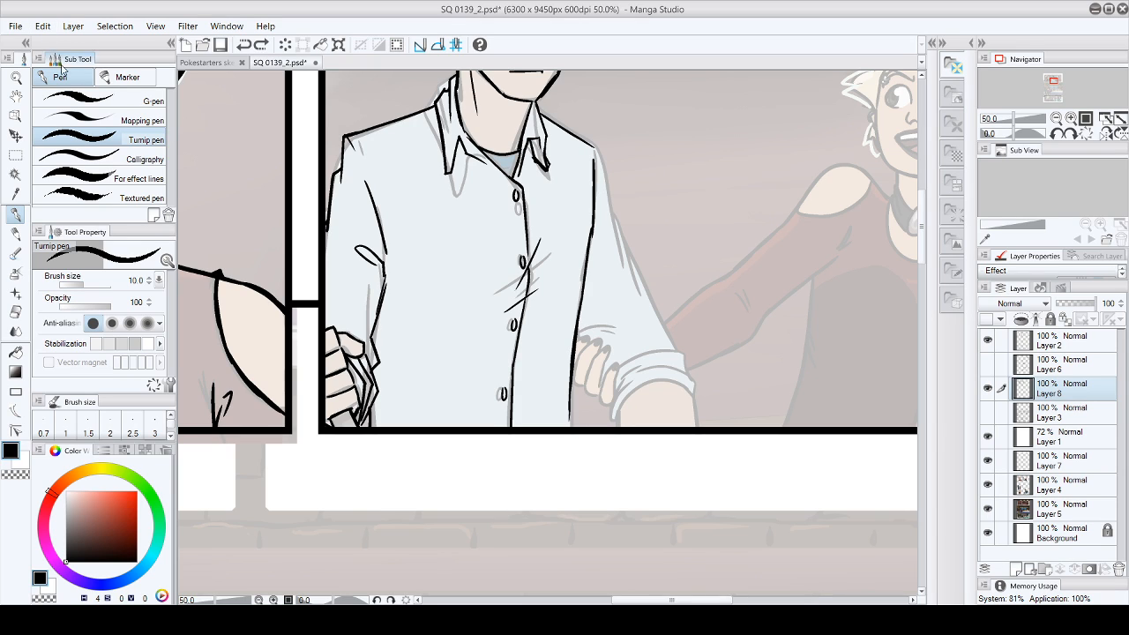
{"action": "left_click_drag", "start_coordinate": [570, 402], "coordinate": [570, 432]}
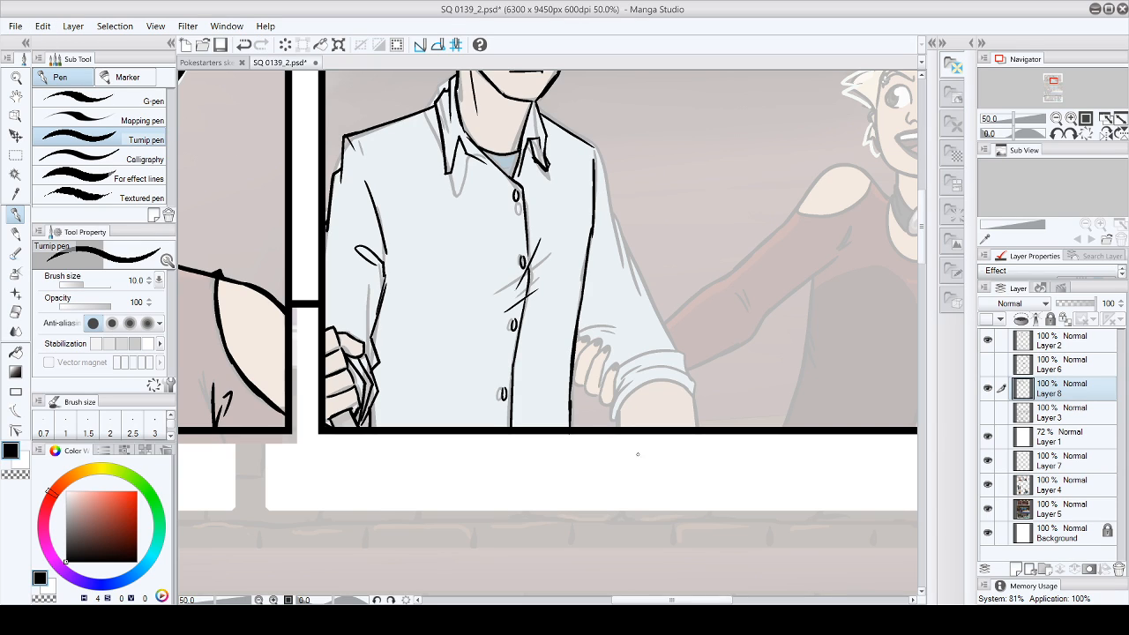
- Ink the man's far sleeve from the shoulder to its rolled cuff, with the elbow wrinkles and the forearm below
{"action": "left_click", "coordinate": [15, 311]}
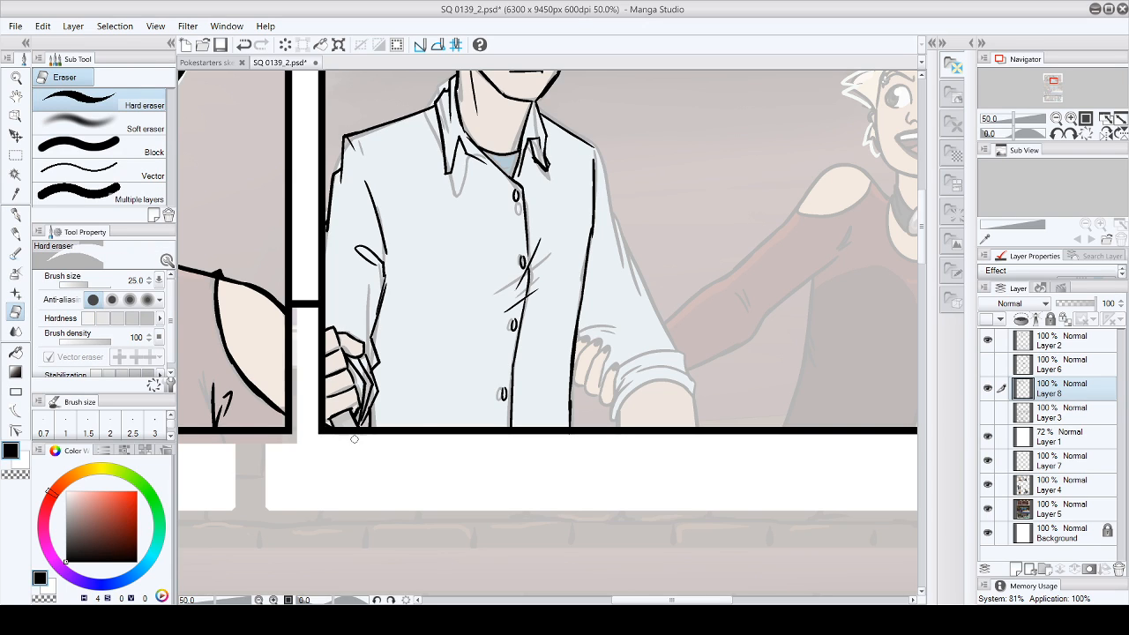
{"action": "left_click", "coordinate": [15, 214]}
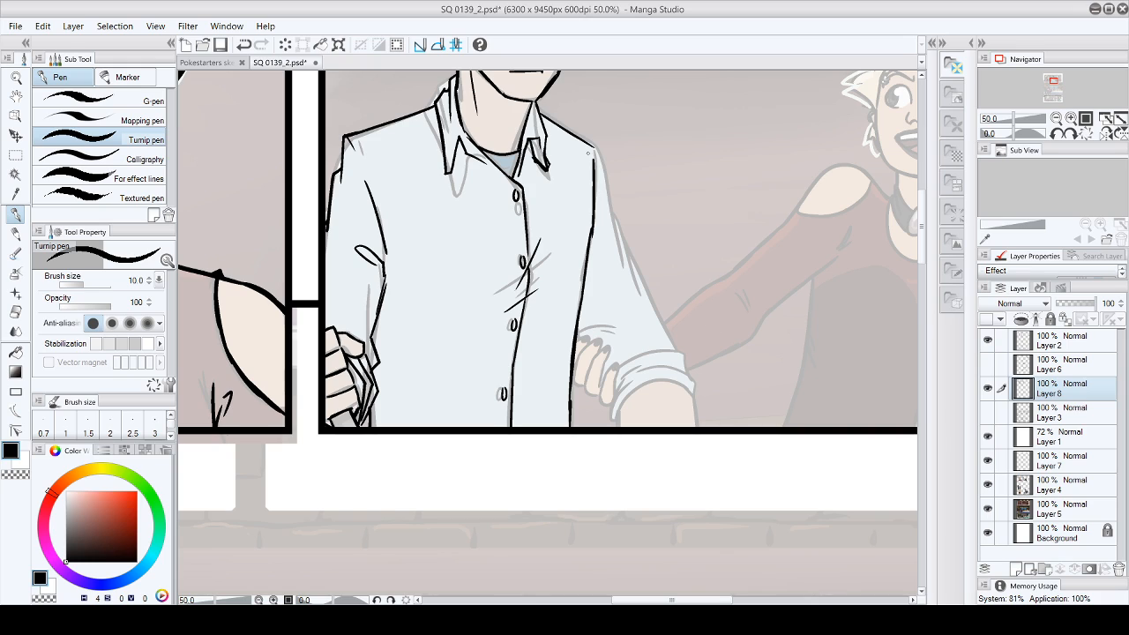
{"action": "mouse_move", "coordinate": [585, 141]}
{"action": "left_mouse_down"}
{"action": "mouse_move", "coordinate": [603, 169]}
{"action": "mouse_move", "coordinate": [599, 154]}
{"action": "mouse_move", "coordinate": [609, 236]}
{"action": "left_mouse_up"}
{"action": "mouse_move", "coordinate": [612, 416]}
{"action": "left_mouse_down"}
{"action": "mouse_move", "coordinate": [639, 379]}
{"action": "mouse_move", "coordinate": [680, 384]}
{"action": "left_mouse_up"}
{"action": "mouse_move", "coordinate": [612, 418]}
{"action": "left_mouse_down"}
{"action": "mouse_move", "coordinate": [635, 374]}
{"action": "mouse_move", "coordinate": [632, 359]}
{"action": "mouse_move", "coordinate": [681, 354]}
{"action": "mouse_move", "coordinate": [698, 427]}
{"action": "left_mouse_up"}
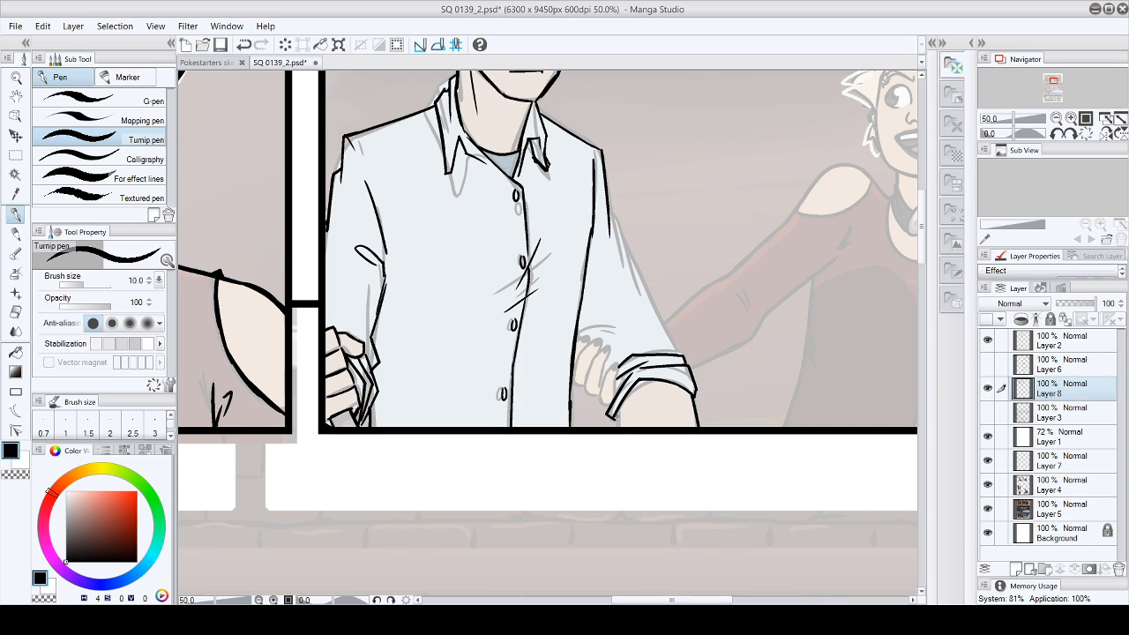
{"action": "left_click_drag", "start_coordinate": [614, 415], "coordinate": [618, 426]}
{"action": "left_click_drag", "start_coordinate": [579, 331], "coordinate": [616, 310]}
{"action": "left_click_drag", "start_coordinate": [606, 207], "coordinate": [674, 352]}
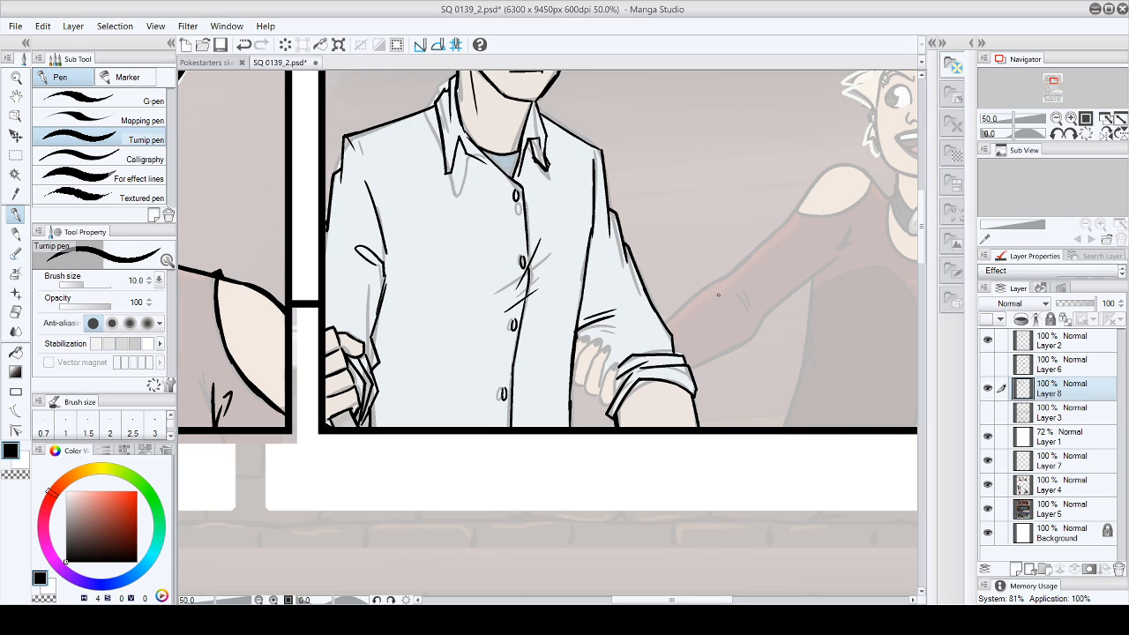
- Ink the fingers holding the man's far arm above the rolled cuff and fill their nails black
{"action": "mouse_move", "coordinate": [605, 334]}
{"action": "left_mouse_down"}
{"action": "mouse_move", "coordinate": [628, 354]}
{"action": "mouse_move", "coordinate": [603, 379]}
{"action": "mouse_move", "coordinate": [600, 398]}
{"action": "mouse_move", "coordinate": [614, 405]}
{"action": "left_mouse_up"}
{"action": "left_click_drag", "start_coordinate": [620, 361], "coordinate": [612, 398]}
{"action": "mouse_move", "coordinate": [593, 356]}
{"action": "left_mouse_down"}
{"action": "mouse_move", "coordinate": [607, 343]}
{"action": "mouse_move", "coordinate": [601, 385]}
{"action": "mouse_move", "coordinate": [585, 399]}
{"action": "mouse_move", "coordinate": [600, 384]}
{"action": "mouse_move", "coordinate": [574, 385]}
{"action": "mouse_move", "coordinate": [585, 387]}
{"action": "mouse_move", "coordinate": [584, 336]}
{"action": "mouse_move", "coordinate": [594, 346]}
{"action": "left_mouse_up"}
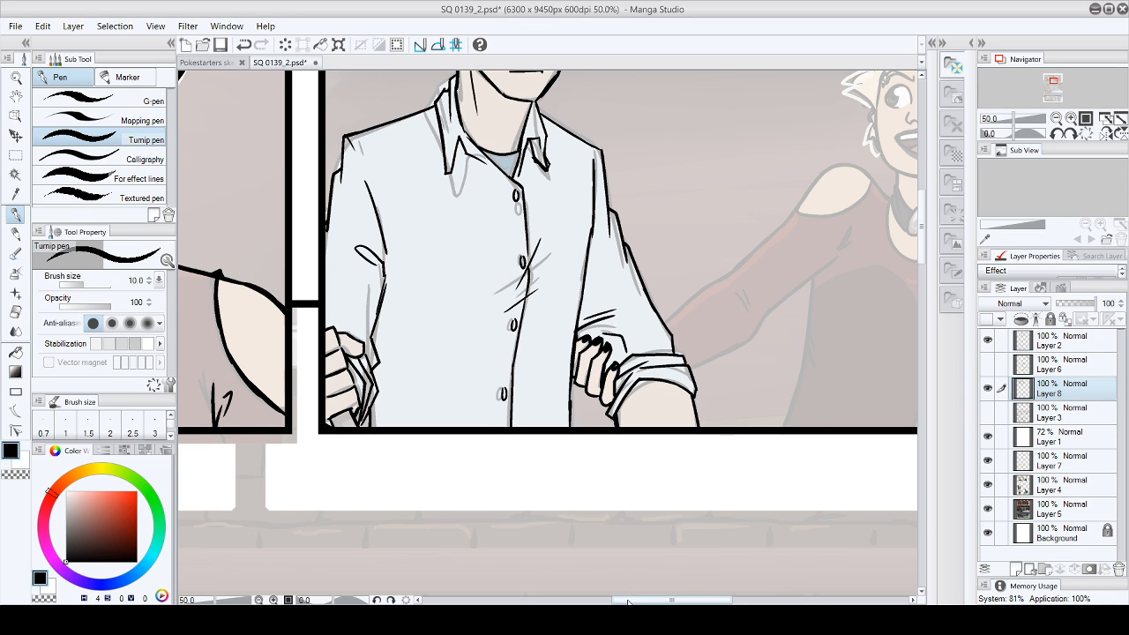
- Ink the nose and nostrils of the blonde woman in the red dress, erasing and redrawing strokes to clean them up
{"action": "left_click_drag", "start_coordinate": [630, 603], "coordinate": [654, 603]}
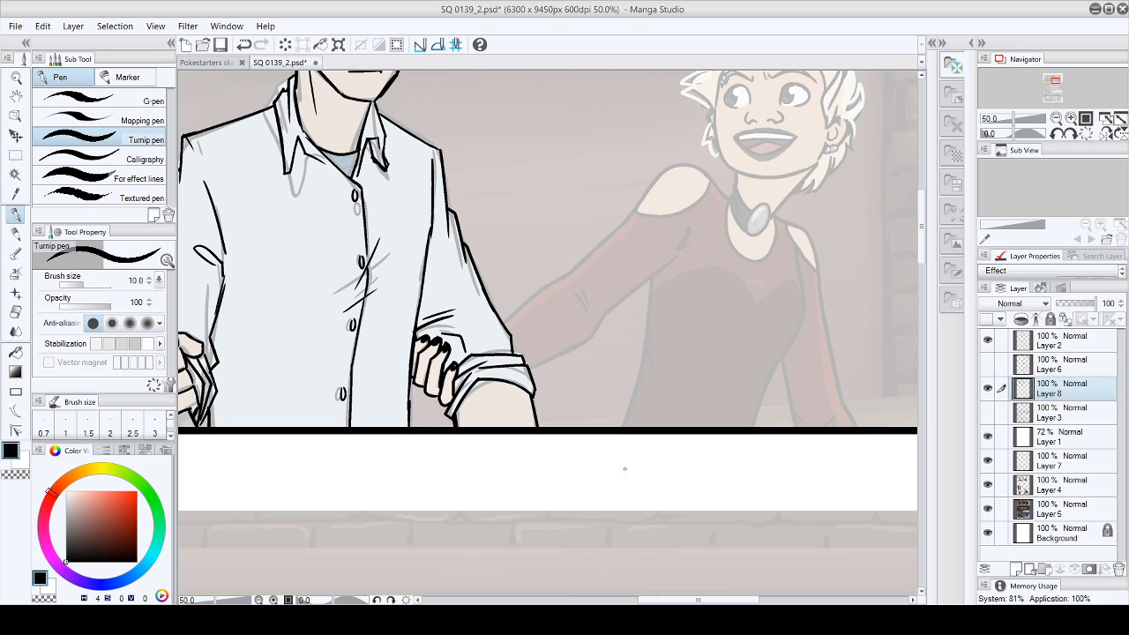
{"action": "left_click_drag", "start_coordinate": [637, 602], "coordinate": [676, 602]}
{"action": "scroll", "coordinate": [730, 342], "scroll_direction": "up", "scroll_amount": 3}
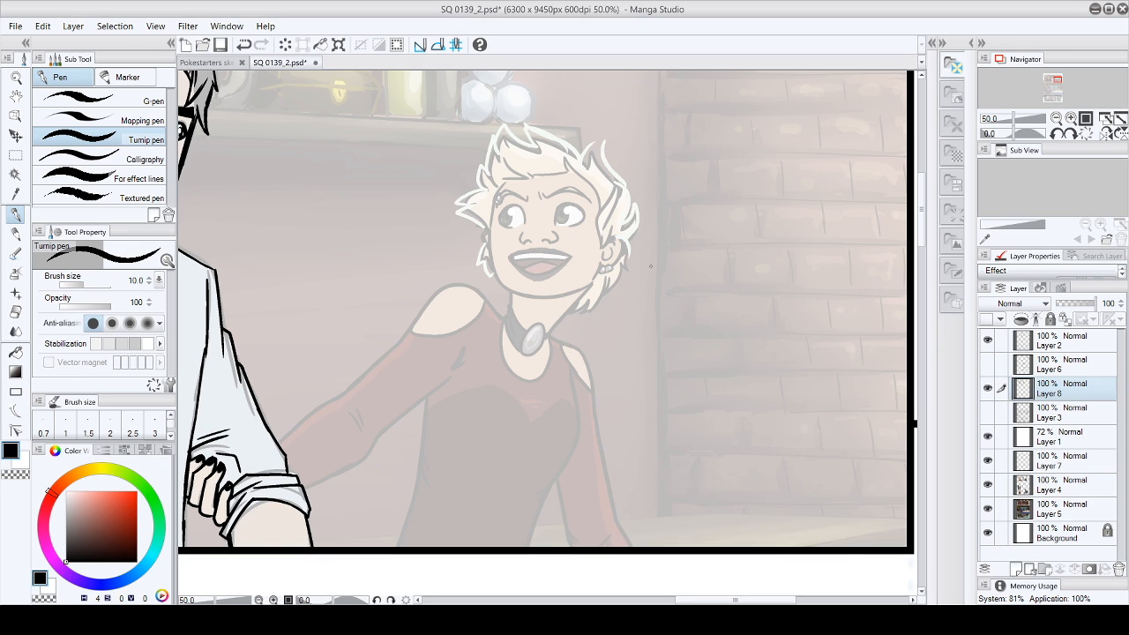
{"action": "mouse_move", "coordinate": [523, 233]}
{"action": "left_mouse_down"}
{"action": "mouse_move", "coordinate": [535, 242]}
{"action": "mouse_move", "coordinate": [552, 233]}
{"action": "mouse_move", "coordinate": [518, 243]}
{"action": "left_mouse_up"}
{"action": "left_click", "coordinate": [16, 312]}
{"action": "left_click", "coordinate": [16, 214]}
{"action": "left_click", "coordinate": [16, 312]}
{"action": "left_click_drag", "start_coordinate": [510, 243], "coordinate": [531, 242]}
{"action": "left_click", "coordinate": [15, 215]}
{"action": "mouse_move", "coordinate": [523, 238]}
{"action": "left_mouse_down"}
{"action": "mouse_move", "coordinate": [533, 242]}
{"action": "mouse_move", "coordinate": [525, 239]}
{"action": "left_mouse_up"}
- Ink the pointed hair lock in front of the blonde woman's ear
{"action": "mouse_move", "coordinate": [608, 177]}
{"action": "left_mouse_down"}
{"action": "mouse_move", "coordinate": [599, 247]}
{"action": "mouse_move", "coordinate": [616, 226]}
{"action": "left_mouse_up"}
{"action": "left_click_drag", "start_coordinate": [607, 173], "coordinate": [625, 212]}
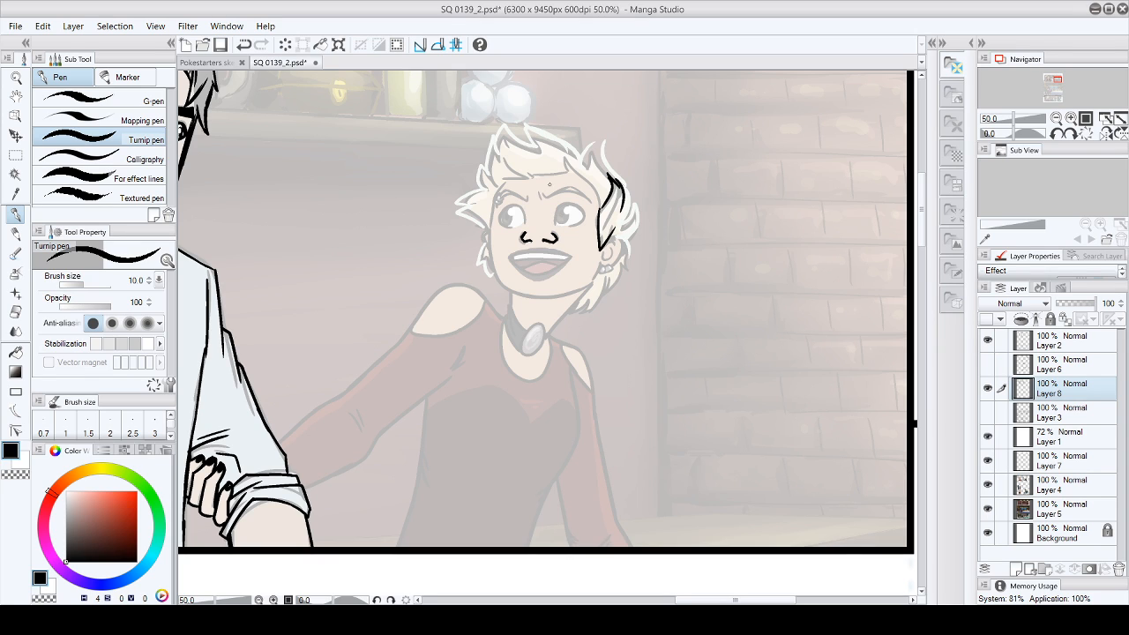
- Ink both eyebrows of the blonde woman and trim the one over her far eye with the eraser
{"action": "left_click_drag", "start_coordinate": [541, 191], "coordinate": [582, 193]}
{"action": "left_click", "coordinate": [46, 44]}
{"action": "left_click", "coordinate": [52, 46]}
{"action": "left_click_drag", "start_coordinate": [499, 199], "coordinate": [529, 196]}
{"action": "mouse_move", "coordinate": [498, 200]}
{"action": "left_mouse_down"}
{"action": "mouse_move", "coordinate": [527, 202]}
{"action": "mouse_move", "coordinate": [505, 191]}
{"action": "left_mouse_up"}
{"action": "left_click_drag", "start_coordinate": [501, 191], "coordinate": [520, 196]}
{"action": "left_click", "coordinate": [15, 311]}
{"action": "mouse_move", "coordinate": [505, 197]}
{"action": "left_mouse_down"}
{"action": "mouse_move", "coordinate": [516, 200]}
{"action": "mouse_move", "coordinate": [506, 197]}
{"action": "left_mouse_up"}
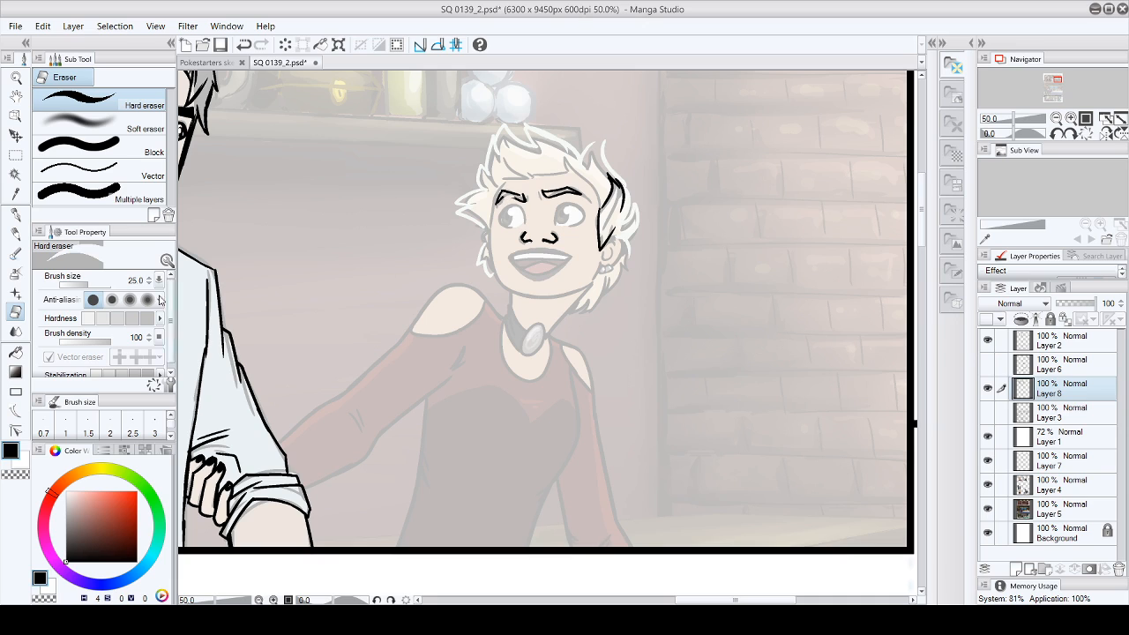
- Ink the small piercing at the outer end of the far eyebrow and thicken the arch of the near eyebrow
{"action": "left_click", "coordinate": [15, 215]}
{"action": "left_click_drag", "start_coordinate": [501, 200], "coordinate": [522, 193]}
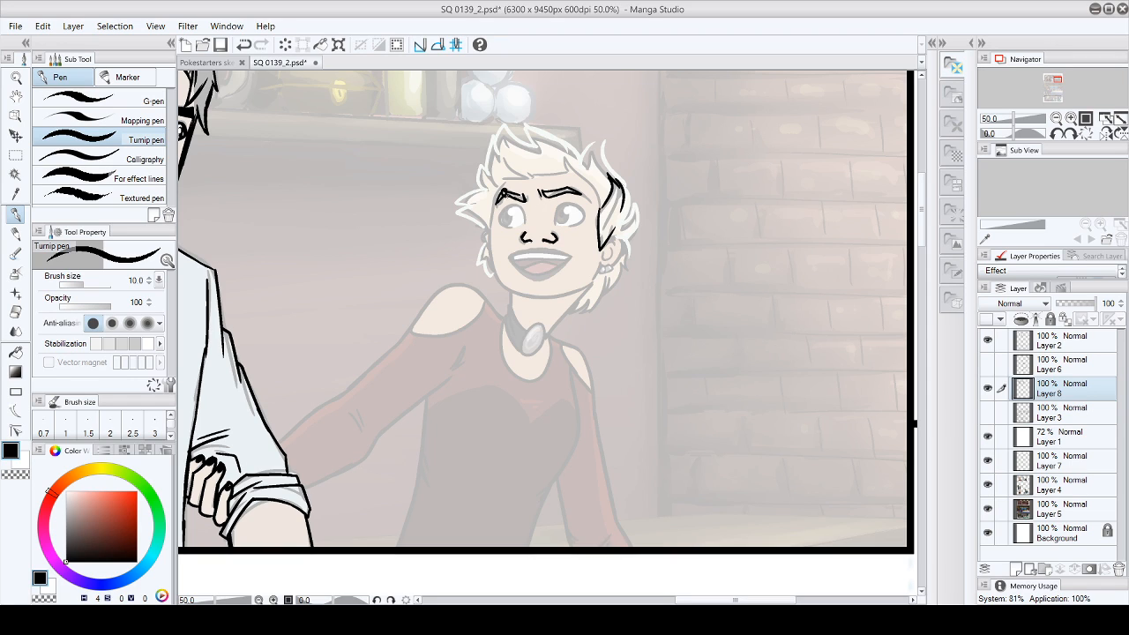
{"action": "left_click_drag", "start_coordinate": [503, 191], "coordinate": [499, 197]}
{"action": "left_click_drag", "start_coordinate": [565, 186], "coordinate": [580, 191]}
- Ink the lid and lash lines around both of the blonde woman's eyes
{"action": "mouse_move", "coordinate": [498, 217]}
{"action": "left_mouse_down"}
{"action": "mouse_move", "coordinate": [522, 213]}
{"action": "mouse_move", "coordinate": [525, 226]}
{"action": "left_mouse_up"}
{"action": "mouse_move", "coordinate": [562, 210]}
{"action": "left_mouse_down"}
{"action": "mouse_move", "coordinate": [584, 203]}
{"action": "mouse_move", "coordinate": [571, 204]}
{"action": "left_mouse_up"}
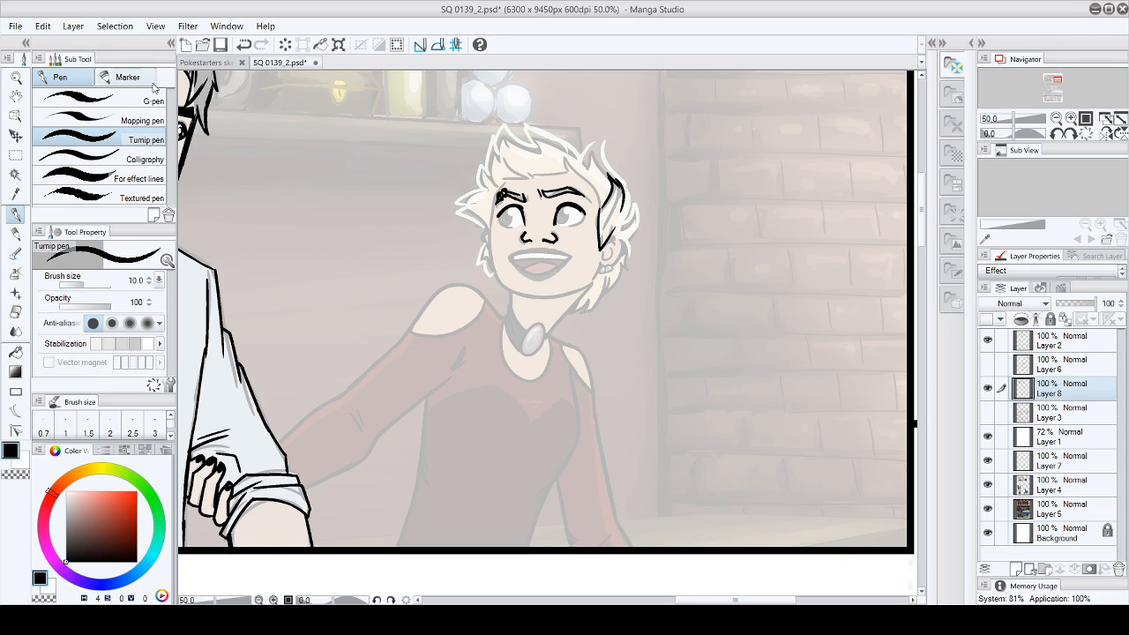
{"action": "left_click_drag", "start_coordinate": [497, 218], "coordinate": [505, 207]}
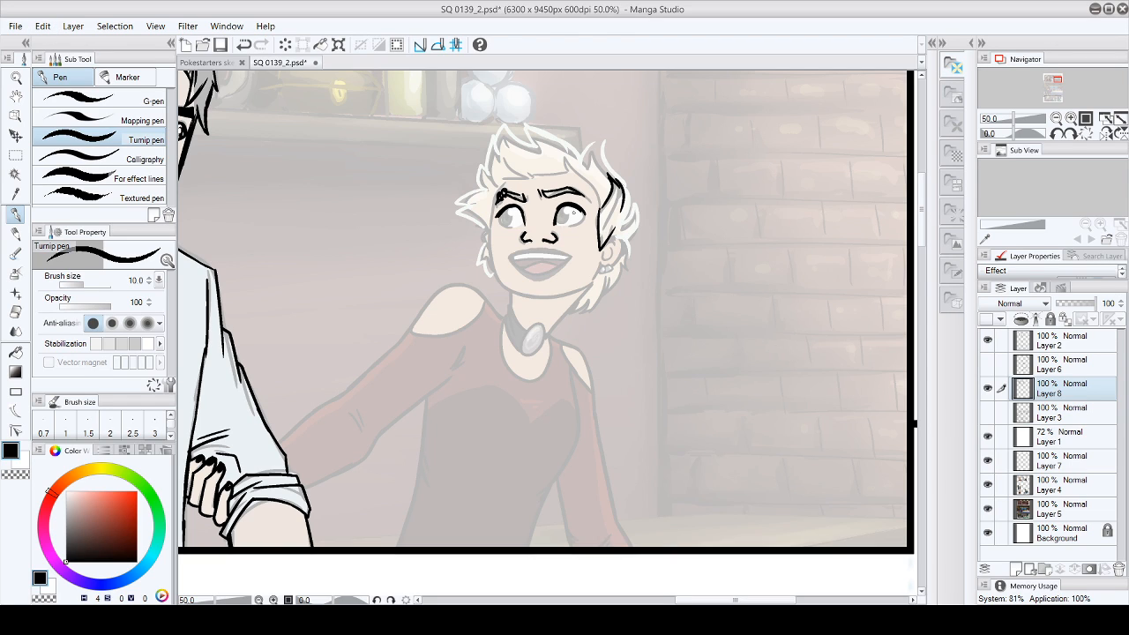
{"action": "left_click_drag", "start_coordinate": [578, 209], "coordinate": [584, 218]}
{"action": "key", "text": "ctrl+z"}
{"action": "key", "text": "ctrl+y"}
- Ink the irises and pupils in both of the blonde woman's eyes, redrawing the far one
{"action": "left_click_drag", "start_coordinate": [497, 215], "coordinate": [509, 228]}
{"action": "key", "text": "ctrl+z"}
{"action": "left_click_drag", "start_coordinate": [495, 216], "coordinate": [511, 227]}
{"action": "left_click_drag", "start_coordinate": [504, 209], "coordinate": [511, 226]}
{"action": "left_click_drag", "start_coordinate": [557, 212], "coordinate": [555, 223]}
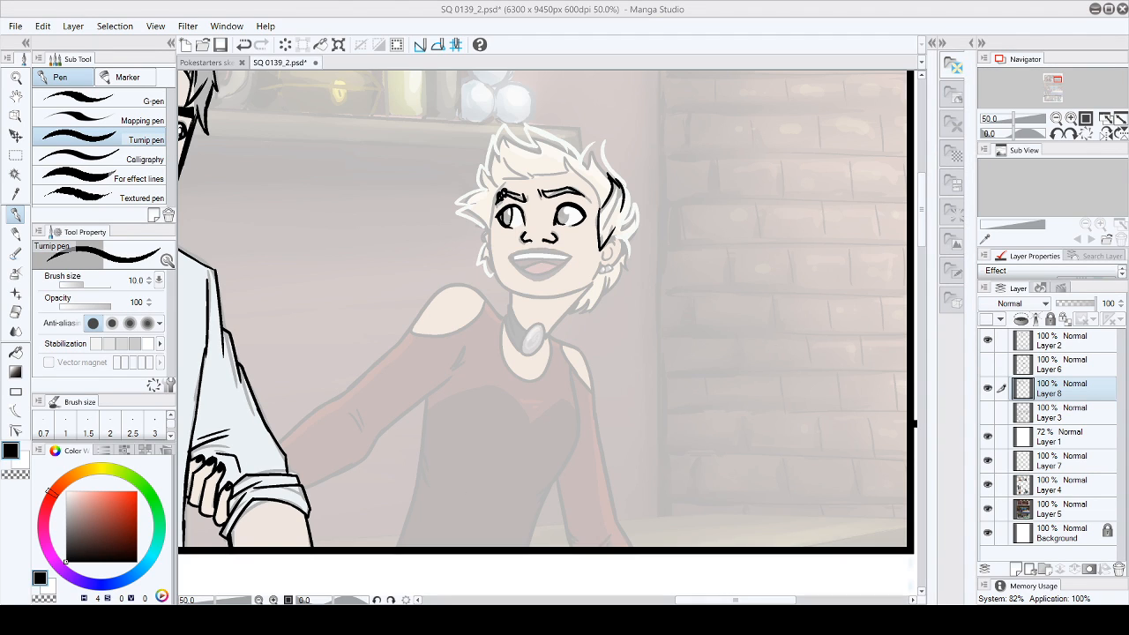
{"action": "mouse_move", "coordinate": [568, 206]}
{"action": "left_mouse_down"}
{"action": "mouse_move", "coordinate": [564, 226]}
{"action": "mouse_move", "coordinate": [507, 221]}
{"action": "mouse_move", "coordinate": [563, 220]}
{"action": "left_mouse_up"}
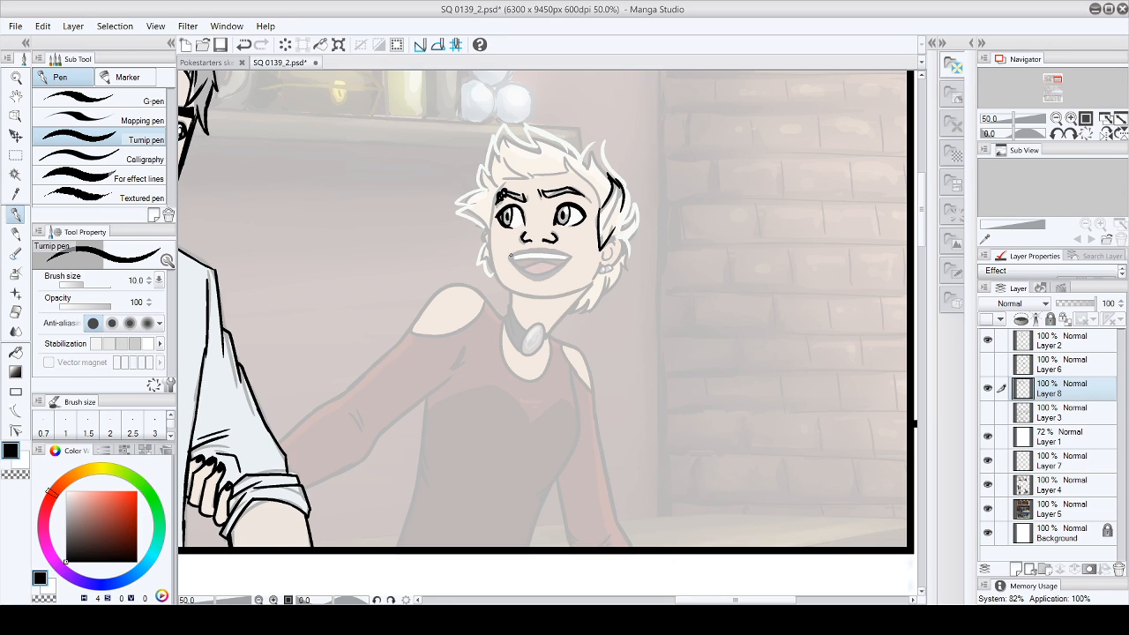
- Ink the upper lip of the blonde woman's smile and clean up its near corner with the eraser
{"action": "left_click_drag", "start_coordinate": [513, 255], "coordinate": [566, 255]}
{"action": "left_click_drag", "start_coordinate": [510, 255], "coordinate": [577, 255]}
{"action": "left_click_drag", "start_coordinate": [509, 256], "coordinate": [574, 255]}
{"action": "left_click_drag", "start_coordinate": [572, 254], "coordinate": [572, 259]}
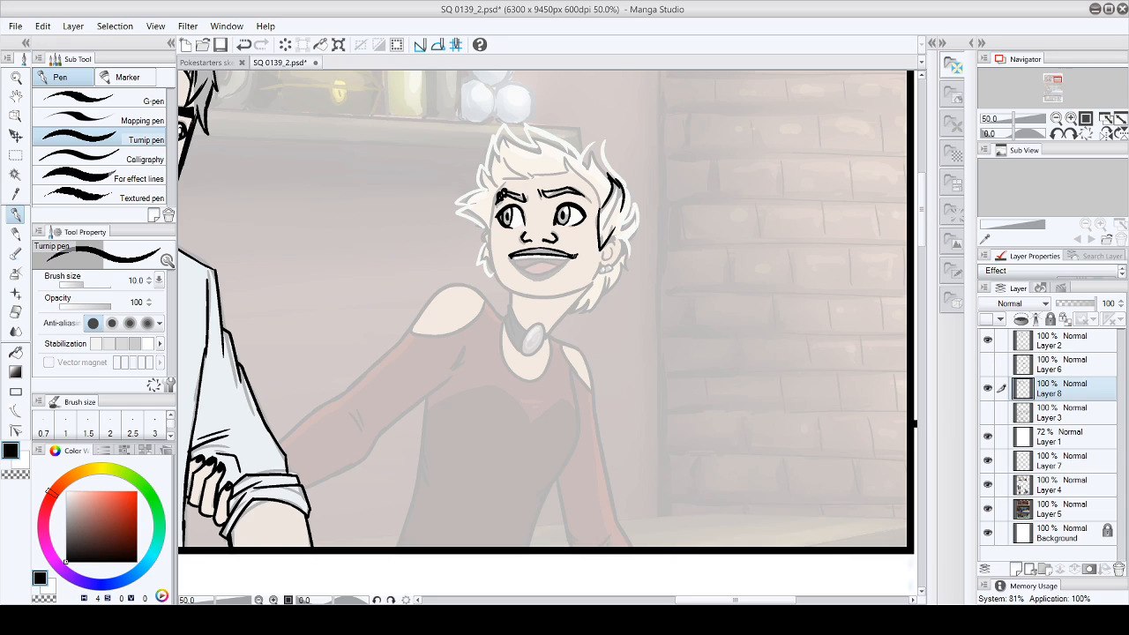
{"action": "left_click", "coordinate": [15, 312]}
{"action": "left_click_drag", "start_coordinate": [570, 250], "coordinate": [587, 258]}
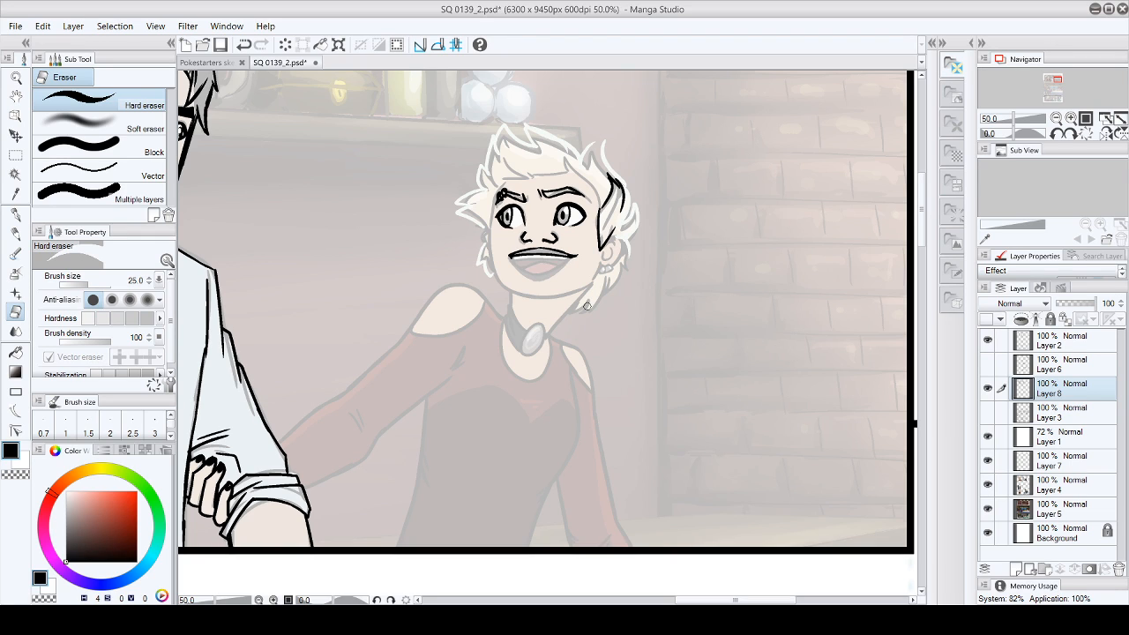
{"action": "key", "text": "p"}
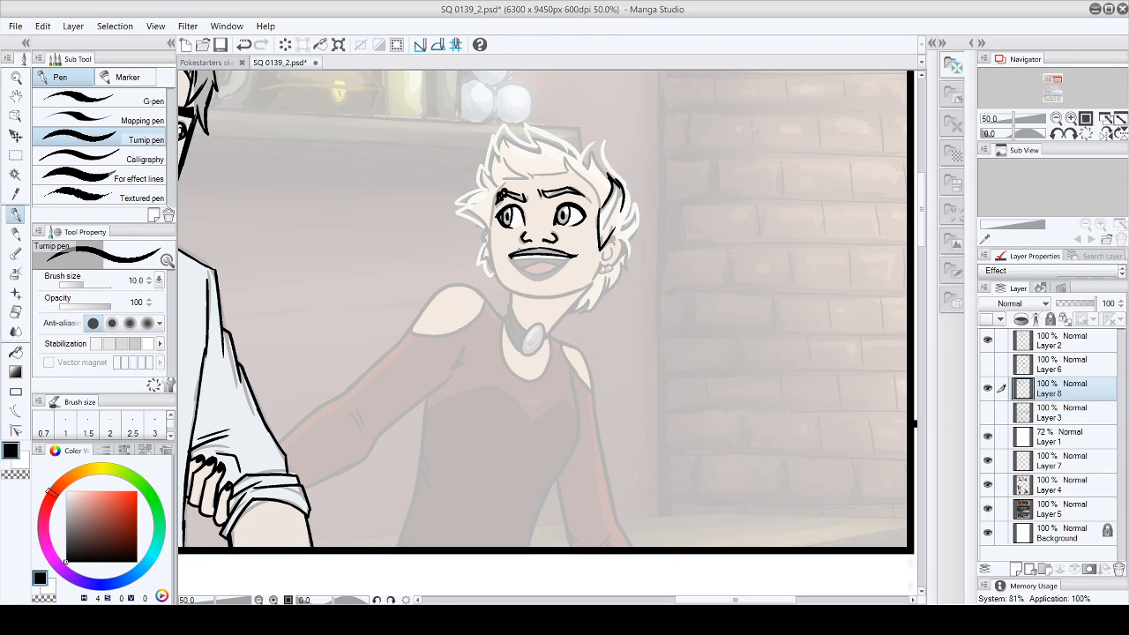
- Ink the teeth line, tongue and lower lip of the open mouth, erasing stray ink and reworking the lip's far side
{"action": "mouse_move", "coordinate": [512, 256]}
{"action": "left_mouse_down"}
{"action": "mouse_move", "coordinate": [529, 272]}
{"action": "mouse_move", "coordinate": [571, 256]}
{"action": "mouse_move", "coordinate": [521, 260]}
{"action": "mouse_move", "coordinate": [556, 260]}
{"action": "left_mouse_up"}
{"action": "left_click", "coordinate": [42, 28]}
{"action": "left_click", "coordinate": [43, 43]}
{"action": "mouse_move", "coordinate": [535, 261]}
{"action": "left_mouse_down"}
{"action": "mouse_move", "coordinate": [523, 267]}
{"action": "mouse_move", "coordinate": [565, 258]}
{"action": "mouse_move", "coordinate": [522, 275]}
{"action": "mouse_move", "coordinate": [552, 282]}
{"action": "mouse_move", "coordinate": [571, 257]}
{"action": "mouse_move", "coordinate": [537, 280]}
{"action": "mouse_move", "coordinate": [555, 277]}
{"action": "left_mouse_up"}
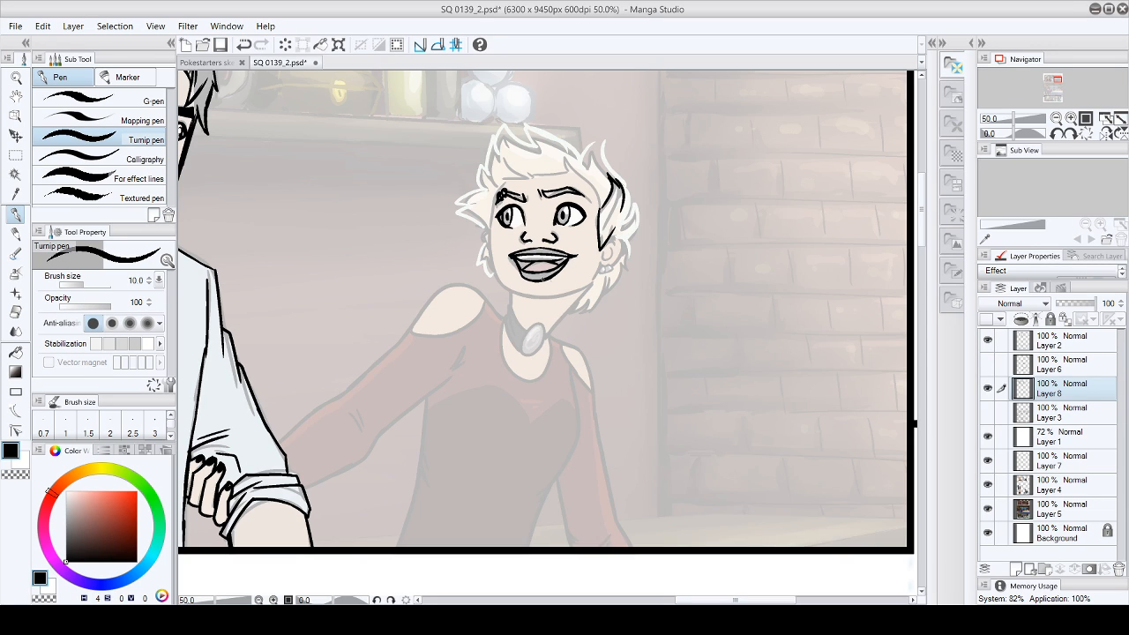
{"action": "left_click", "coordinate": [15, 311]}
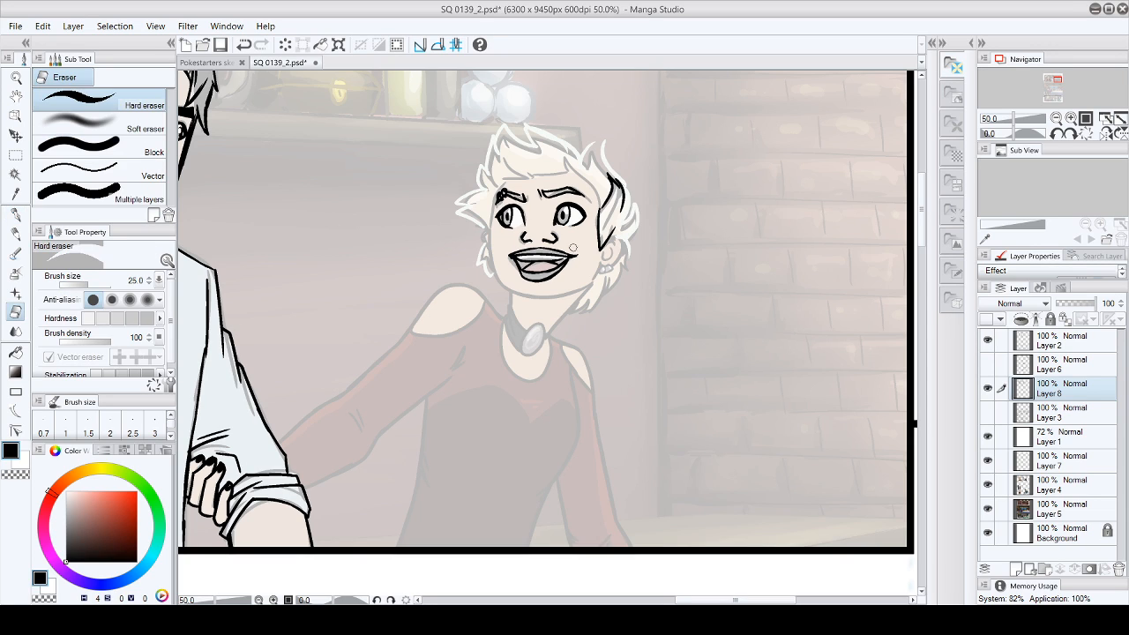
{"action": "left_click", "coordinate": [15, 215]}
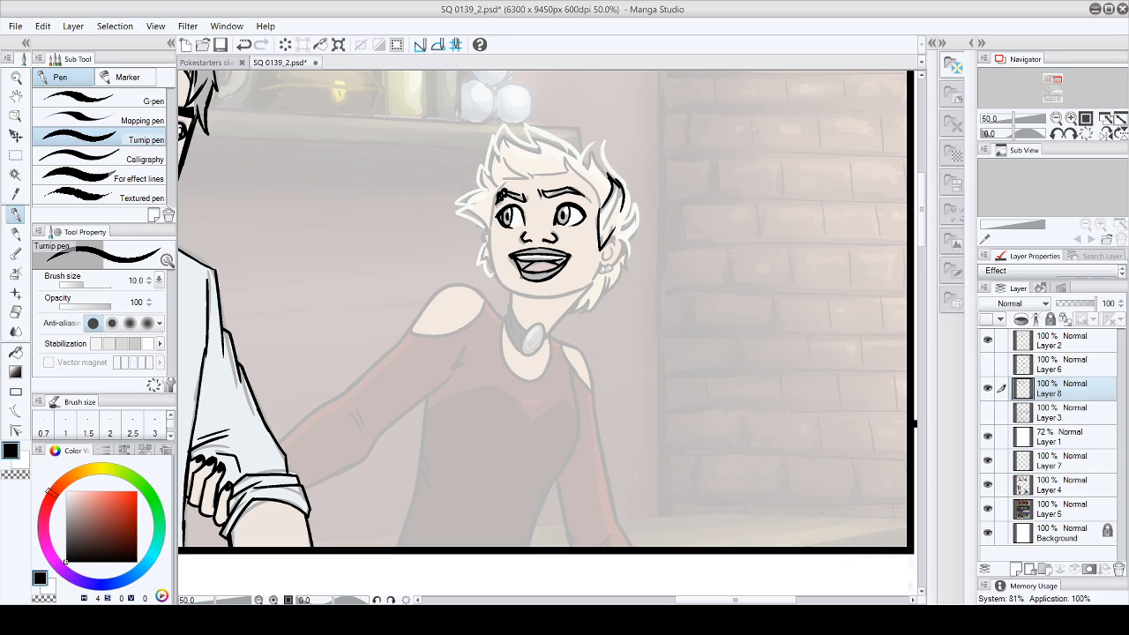
{"action": "left_click_drag", "start_coordinate": [513, 256], "coordinate": [521, 277]}
- Ink the blonde woman's near ear with its earrings and the hair locks behind it
{"action": "mouse_move", "coordinate": [599, 264]}
{"action": "left_mouse_down"}
{"action": "mouse_move", "coordinate": [610, 272]}
{"action": "mouse_move", "coordinate": [616, 245]}
{"action": "mouse_move", "coordinate": [610, 265]}
{"action": "left_mouse_up"}
{"action": "left_click_drag", "start_coordinate": [618, 223], "coordinate": [607, 235]}
{"action": "mouse_move", "coordinate": [625, 187]}
{"action": "left_mouse_down"}
{"action": "mouse_move", "coordinate": [628, 272]}
{"action": "mouse_move", "coordinate": [575, 289]}
{"action": "left_mouse_up"}
{"action": "left_click", "coordinate": [43, 27]}
{"action": "left_click", "coordinate": [47, 47]}
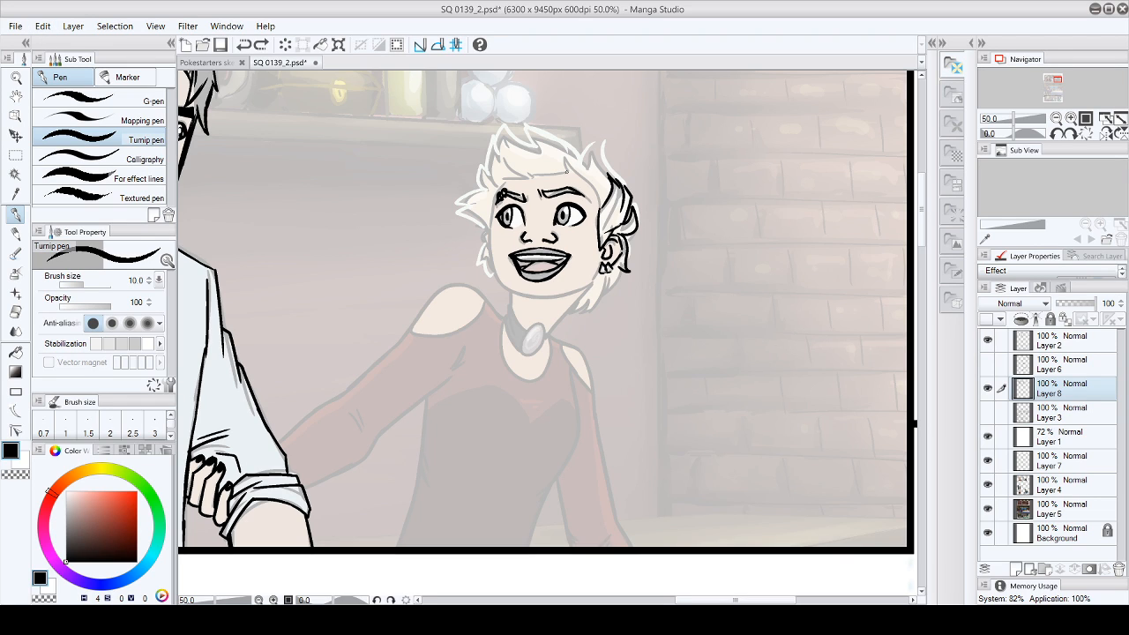
- Ink the hairline across the forehead and the contour of the face down both cheeks and around the jaw
{"action": "mouse_move", "coordinate": [565, 162]}
{"action": "left_mouse_down"}
{"action": "mouse_move", "coordinate": [594, 189]}
{"action": "mouse_move", "coordinate": [593, 213]}
{"action": "left_mouse_up"}
{"action": "mouse_move", "coordinate": [500, 160]}
{"action": "left_mouse_down"}
{"action": "mouse_move", "coordinate": [530, 174]}
{"action": "mouse_move", "coordinate": [495, 191]}
{"action": "mouse_move", "coordinate": [490, 240]}
{"action": "left_mouse_up"}
{"action": "mouse_move", "coordinate": [500, 284]}
{"action": "left_mouse_down"}
{"action": "mouse_move", "coordinate": [542, 299]}
{"action": "mouse_move", "coordinate": [580, 289]}
{"action": "left_mouse_up"}
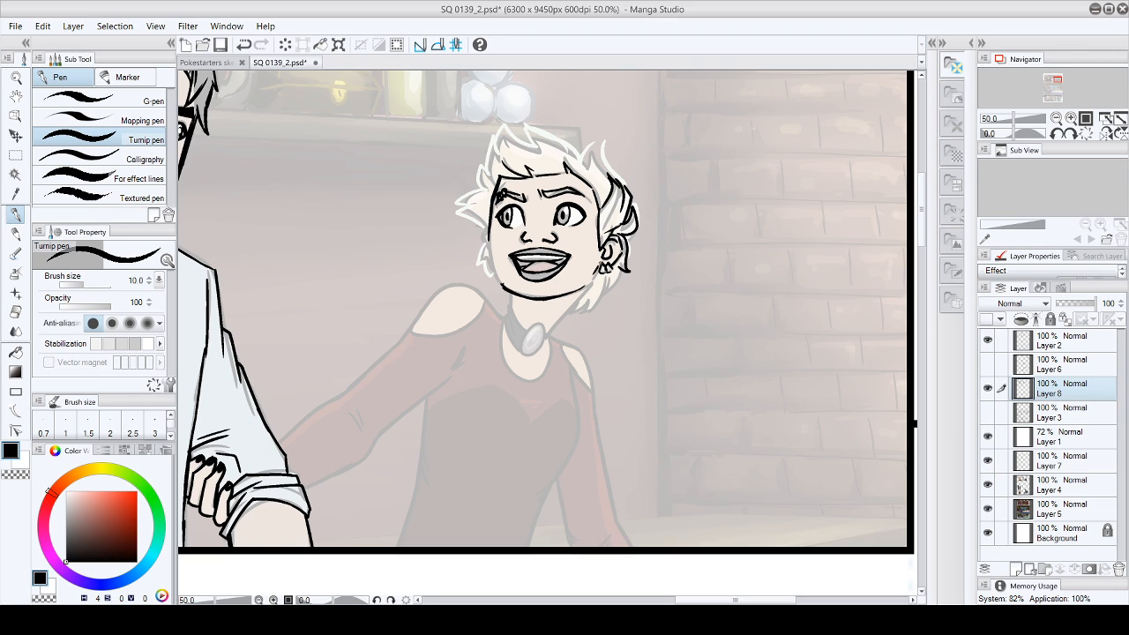
{"action": "left_click_drag", "start_coordinate": [584, 281], "coordinate": [515, 304]}
{"action": "mouse_move", "coordinate": [490, 243]}
{"action": "left_mouse_down"}
{"action": "mouse_move", "coordinate": [502, 282]}
{"action": "mouse_move", "coordinate": [495, 271]}
{"action": "left_mouse_up"}
- Erase the rough underside of the chin and redraw it as a clean line
{"action": "left_click", "coordinate": [15, 311]}
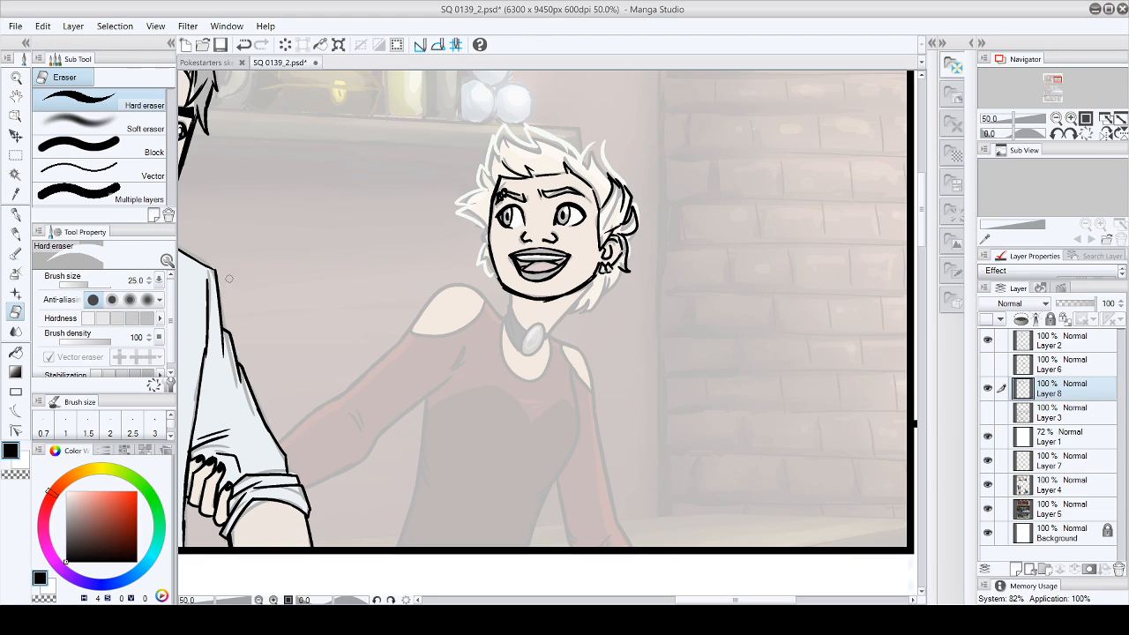
{"action": "left_click_drag", "start_coordinate": [497, 286], "coordinate": [545, 304]}
{"action": "left_click", "coordinate": [15, 214]}
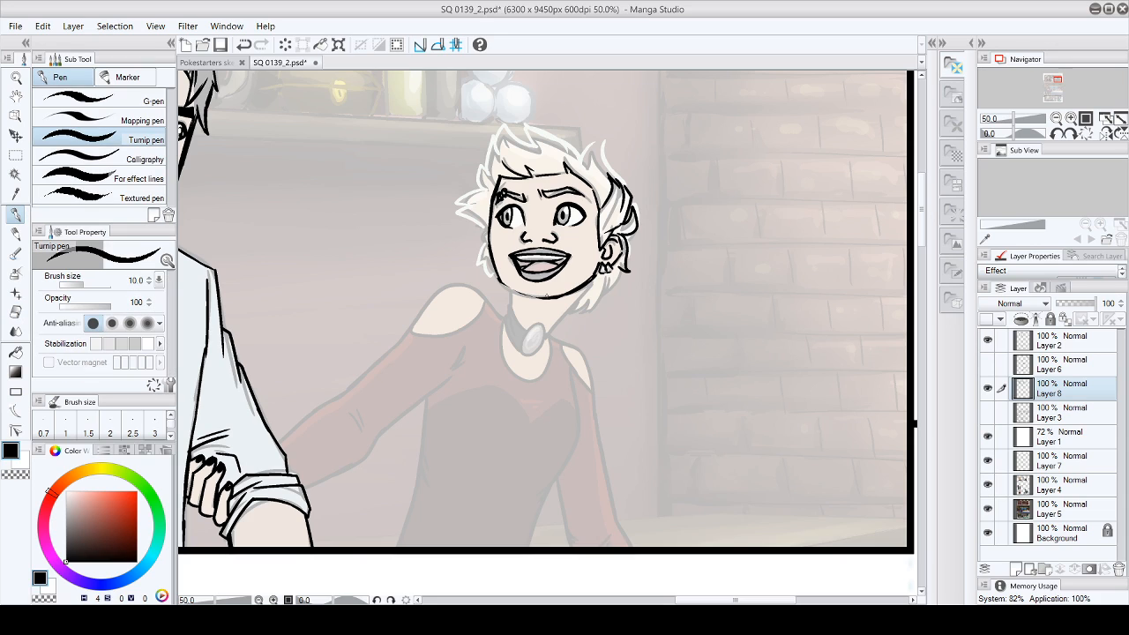
{"action": "left_click_drag", "start_coordinate": [501, 277], "coordinate": [523, 296]}
{"action": "left_click", "coordinate": [42, 33]}
{"action": "left_click", "coordinate": [45, 47]}
{"action": "left_click_drag", "start_coordinate": [504, 282], "coordinate": [548, 298]}
{"action": "left_click", "coordinate": [41, 26]}
{"action": "left_click", "coordinate": [45, 47]}
{"action": "left_click_drag", "start_coordinate": [528, 296], "coordinate": [555, 295]}
- Ink the spiky outer silhouette of the blonde hair over the crown and down the far side of the face
{"action": "mouse_move", "coordinate": [489, 173]}
{"action": "left_mouse_down"}
{"action": "mouse_move", "coordinate": [496, 135]}
{"action": "mouse_move", "coordinate": [502, 150]}
{"action": "mouse_move", "coordinate": [527, 131]}
{"action": "mouse_move", "coordinate": [533, 146]}
{"action": "mouse_move", "coordinate": [597, 144]}
{"action": "mouse_move", "coordinate": [612, 166]}
{"action": "left_mouse_up"}
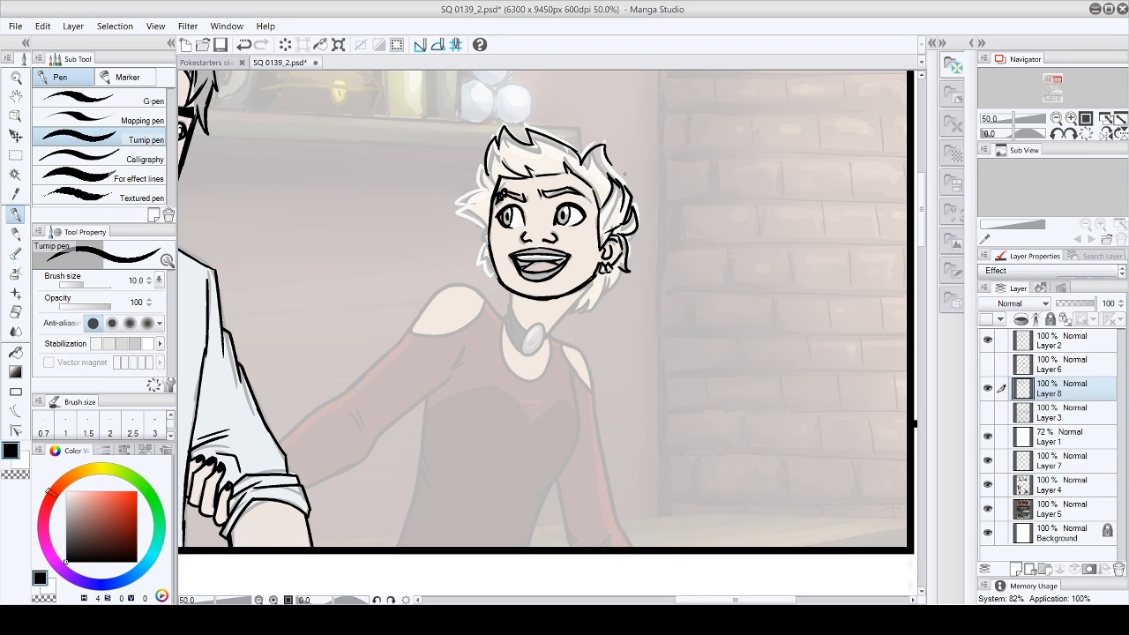
{"action": "left_click", "coordinate": [42, 28]}
{"action": "left_click", "coordinate": [52, 43]}
{"action": "mouse_move", "coordinate": [577, 160]}
{"action": "left_mouse_down"}
{"action": "mouse_move", "coordinate": [603, 136]}
{"action": "mouse_move", "coordinate": [630, 193]}
{"action": "left_mouse_up"}
{"action": "mouse_move", "coordinate": [487, 166]}
{"action": "left_mouse_down"}
{"action": "mouse_move", "coordinate": [457, 207]}
{"action": "mouse_move", "coordinate": [483, 227]}
{"action": "left_mouse_up"}
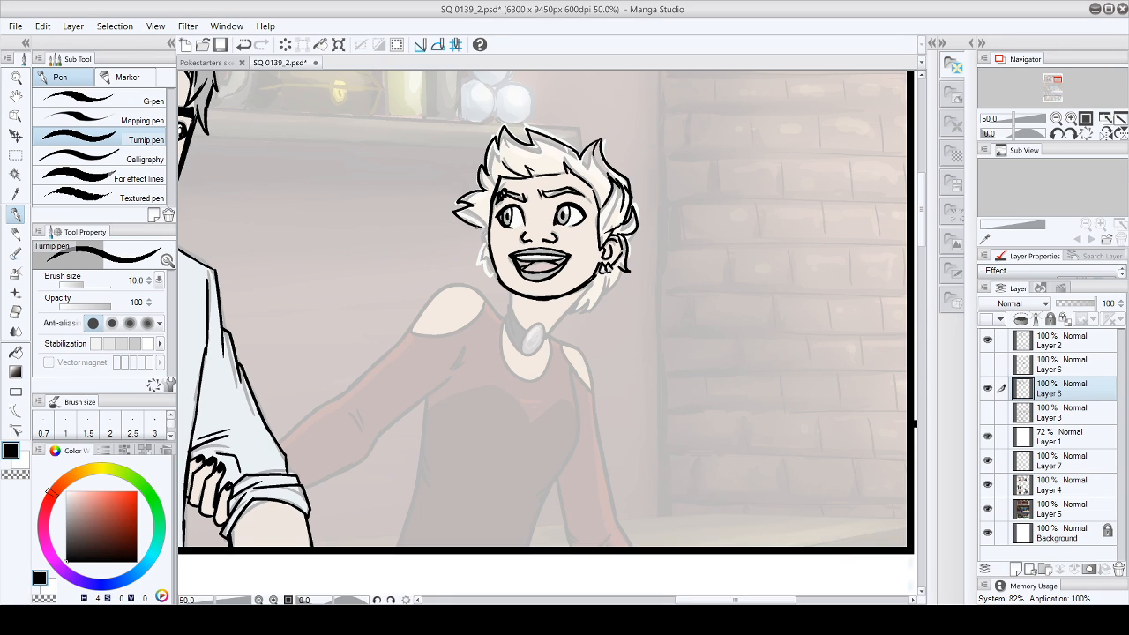
{"action": "mouse_move", "coordinate": [485, 231]}
{"action": "left_mouse_down"}
{"action": "mouse_move", "coordinate": [487, 254]}
{"action": "mouse_move", "coordinate": [472, 244]}
{"action": "mouse_move", "coordinate": [498, 280]}
{"action": "left_mouse_up"}
- Ink the choker's oval pendant, the far part of its band and the neck line under the jaw
{"action": "mouse_move", "coordinate": [533, 326]}
{"action": "left_mouse_down"}
{"action": "mouse_move", "coordinate": [522, 337]}
{"action": "mouse_move", "coordinate": [538, 356]}
{"action": "mouse_move", "coordinate": [543, 327]}
{"action": "mouse_move", "coordinate": [506, 315]}
{"action": "left_mouse_up"}
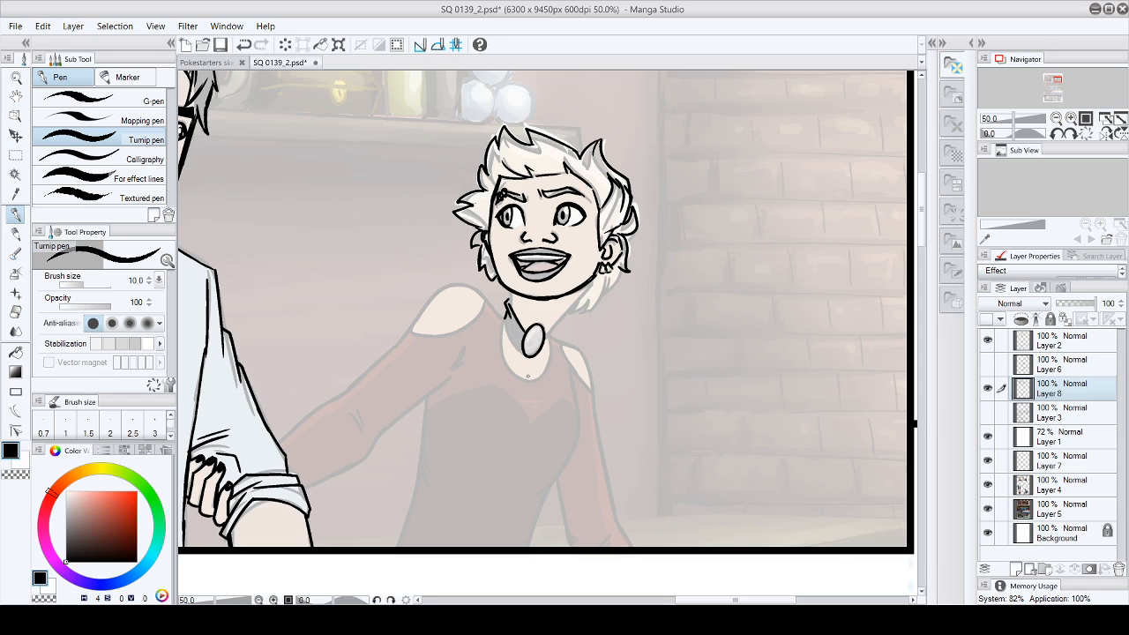
{"action": "left_click_drag", "start_coordinate": [512, 293], "coordinate": [512, 313]}
- Lasso the inked head, rotate it slightly clockwise, nudge it into place on the neck and clear the selection
{"action": "left_click", "coordinate": [16, 155]}
{"action": "left_click", "coordinate": [60, 133]}
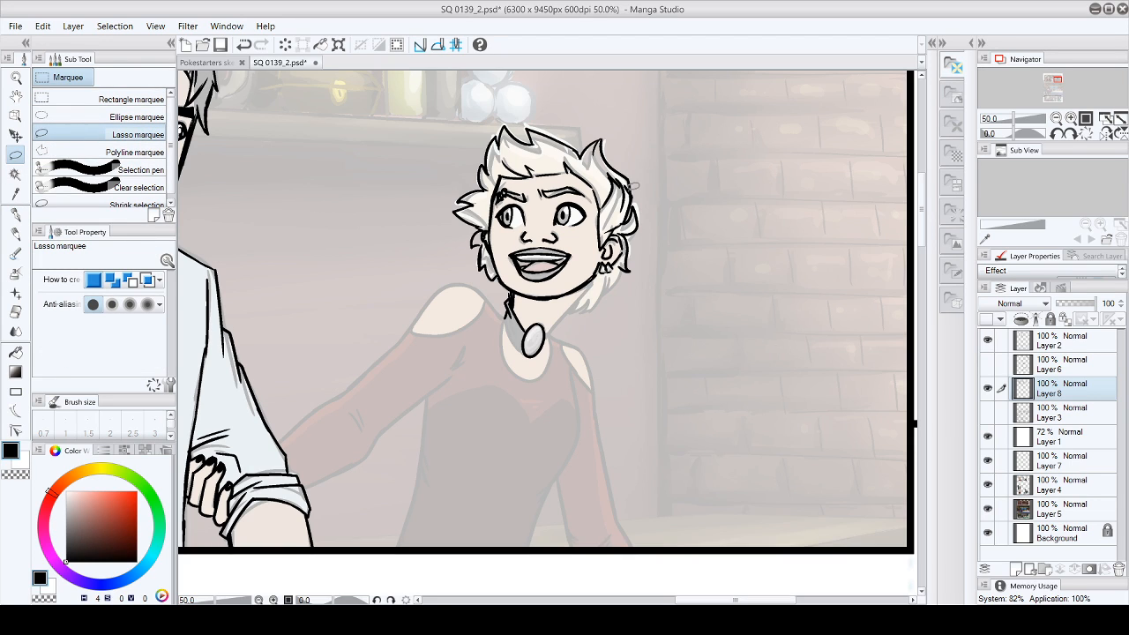
{"action": "mouse_move", "coordinate": [547, 99]}
{"action": "left_mouse_down"}
{"action": "mouse_move", "coordinate": [432, 273]}
{"action": "mouse_move", "coordinate": [480, 302]}
{"action": "mouse_move", "coordinate": [514, 289]}
{"action": "mouse_move", "coordinate": [539, 307]}
{"action": "mouse_move", "coordinate": [629, 307]}
{"action": "mouse_move", "coordinate": [697, 168]}
{"action": "mouse_move", "coordinate": [600, 104]}
{"action": "left_mouse_up"}
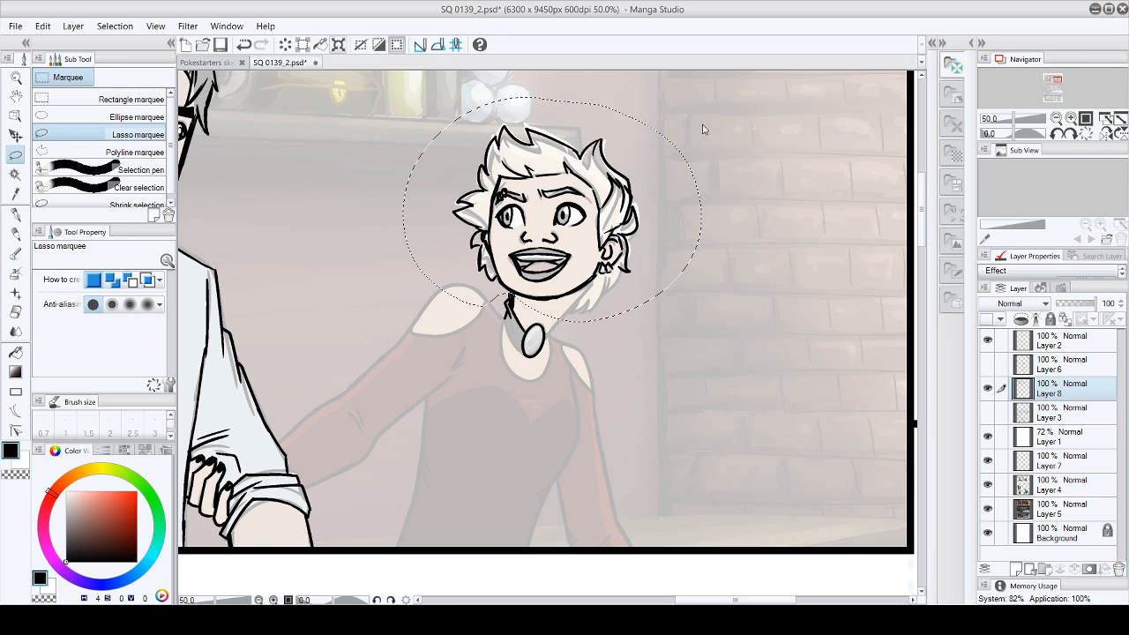
{"action": "key", "text": "ctrl+t"}
{"action": "left_click_drag", "start_coordinate": [706, 94], "coordinate": [738, 114]}
{"action": "left_click_drag", "start_coordinate": [596, 276], "coordinate": [609, 286]}
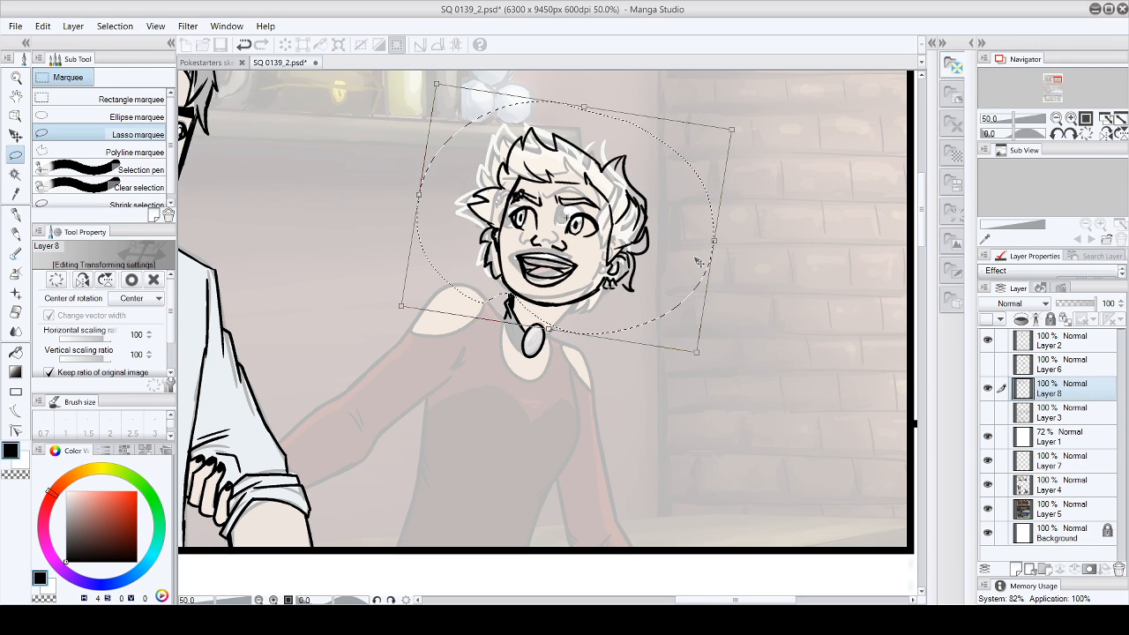
{"action": "left_click_drag", "start_coordinate": [550, 311], "coordinate": [549, 313]}
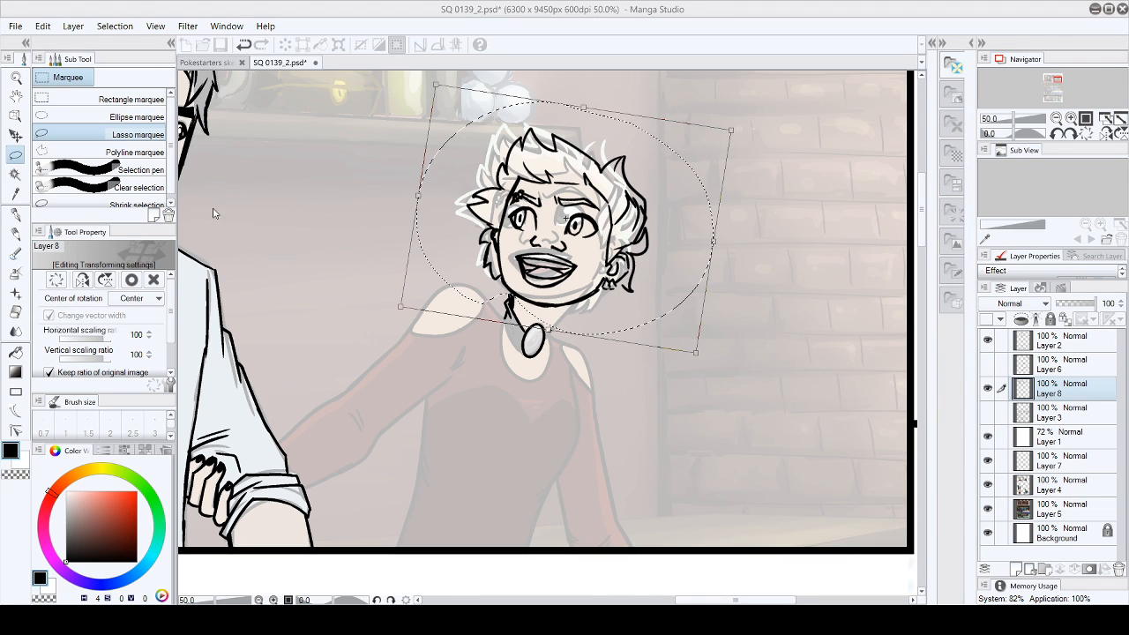
{"action": "key", "text": "Return"}
{"action": "key", "text": "ctrl+d"}
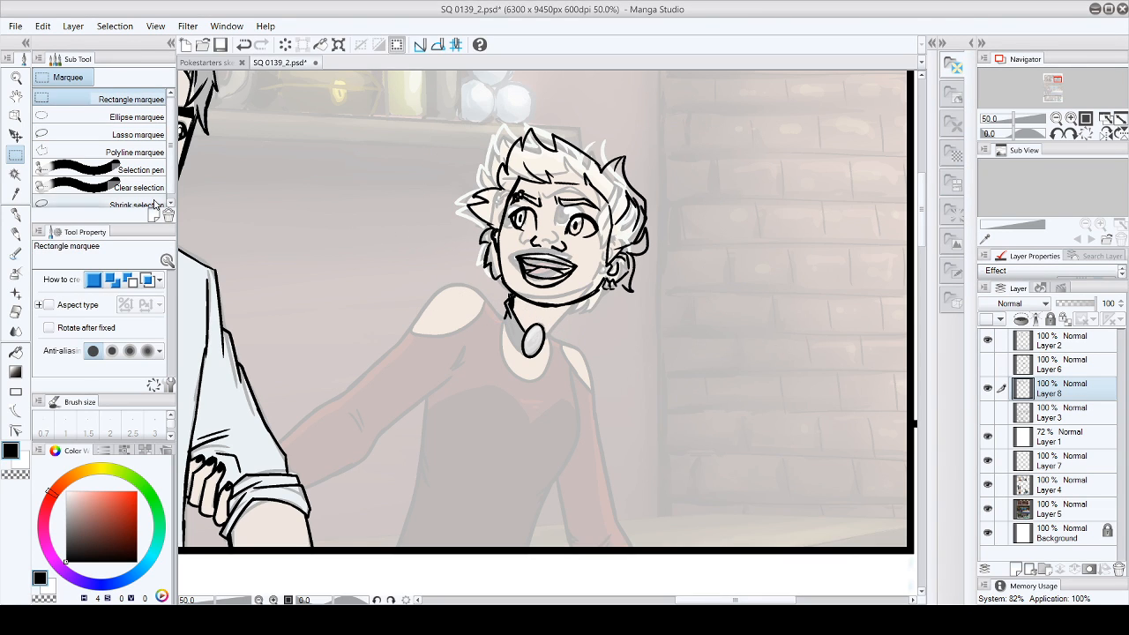
- Ink the near side of the neck and choker and the hair hanging behind the neck, using the Turnip pen
{"action": "left_click", "coordinate": [15, 214]}
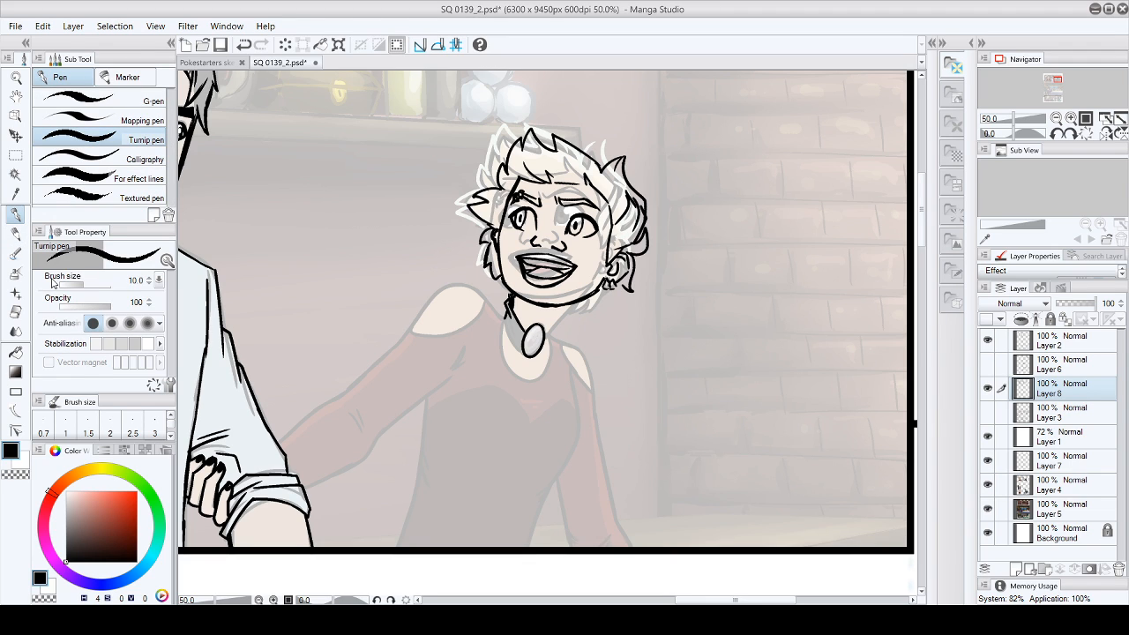
{"action": "mouse_move", "coordinate": [544, 334]}
{"action": "left_mouse_down"}
{"action": "mouse_move", "coordinate": [553, 328]}
{"action": "mouse_move", "coordinate": [517, 350]}
{"action": "mouse_move", "coordinate": [527, 357]}
{"action": "mouse_move", "coordinate": [548, 340]}
{"action": "left_mouse_up"}
{"action": "left_click_drag", "start_coordinate": [575, 302], "coordinate": [551, 328]}
{"action": "mouse_move", "coordinate": [622, 285]}
{"action": "left_mouse_down"}
{"action": "mouse_move", "coordinate": [561, 317]}
{"action": "mouse_move", "coordinate": [588, 317]}
{"action": "left_mouse_up"}
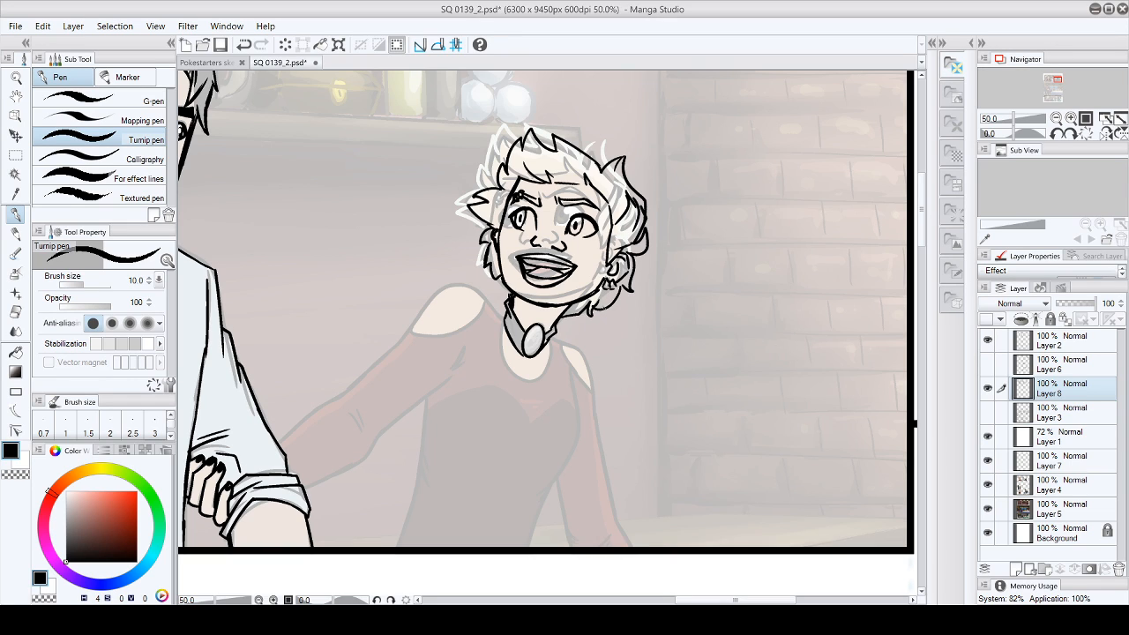
{"action": "mouse_move", "coordinate": [502, 271]}
{"action": "left_mouse_down"}
{"action": "mouse_move", "coordinate": [499, 287]}
{"action": "mouse_move", "coordinate": [515, 298]}
{"action": "left_mouse_up"}
{"action": "left_click_drag", "start_coordinate": [518, 345], "coordinate": [525, 356]}
- Ink the dress's rounded neckline below the choker pendant and the collar edges beside the neck
{"action": "mouse_move", "coordinate": [568, 303]}
{"action": "left_mouse_down"}
{"action": "mouse_move", "coordinate": [549, 330]}
{"action": "mouse_move", "coordinate": [500, 353]}
{"action": "left_mouse_up"}
{"action": "left_click_drag", "start_coordinate": [499, 346], "coordinate": [540, 379]}
{"action": "left_click_drag", "start_coordinate": [551, 337], "coordinate": [541, 379]}
{"action": "left_click_drag", "start_coordinate": [552, 334], "coordinate": [551, 353]}
{"action": "left_click_drag", "start_coordinate": [502, 315], "coordinate": [493, 341]}
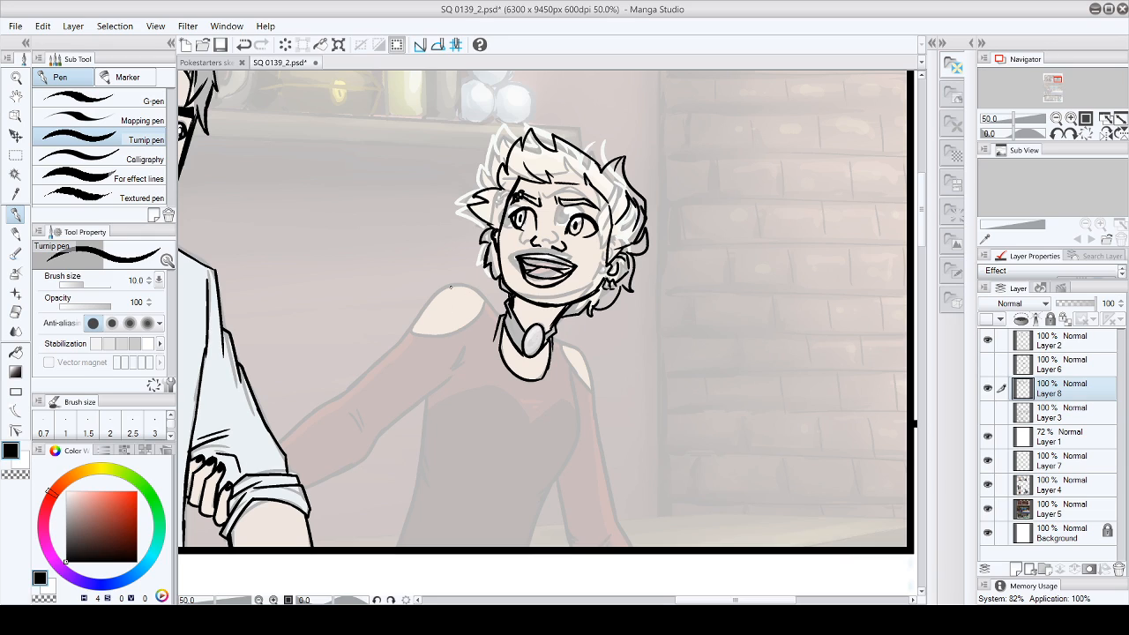
- Ink the top of the bare far shoulder, the outer edge of the near arm and the fabric folds at both armpits
{"action": "mouse_move", "coordinate": [418, 316]}
{"action": "left_mouse_down"}
{"action": "mouse_move", "coordinate": [444, 287]}
{"action": "mouse_move", "coordinate": [472, 286]}
{"action": "mouse_move", "coordinate": [498, 311]}
{"action": "mouse_move", "coordinate": [578, 344]}
{"action": "mouse_move", "coordinate": [610, 512]}
{"action": "mouse_move", "coordinate": [633, 547]}
{"action": "left_mouse_up"}
{"action": "left_click_drag", "start_coordinate": [568, 372], "coordinate": [576, 401]}
{"action": "left_click_drag", "start_coordinate": [453, 372], "coordinate": [460, 346]}
{"action": "left_click_drag", "start_coordinate": [460, 365], "coordinate": [470, 333]}
- Ink the extended far arm's upper and lower edges, the sleeve opening at the shoulder and the elbow wrinkles
{"action": "left_click_drag", "start_coordinate": [281, 441], "coordinate": [321, 408]}
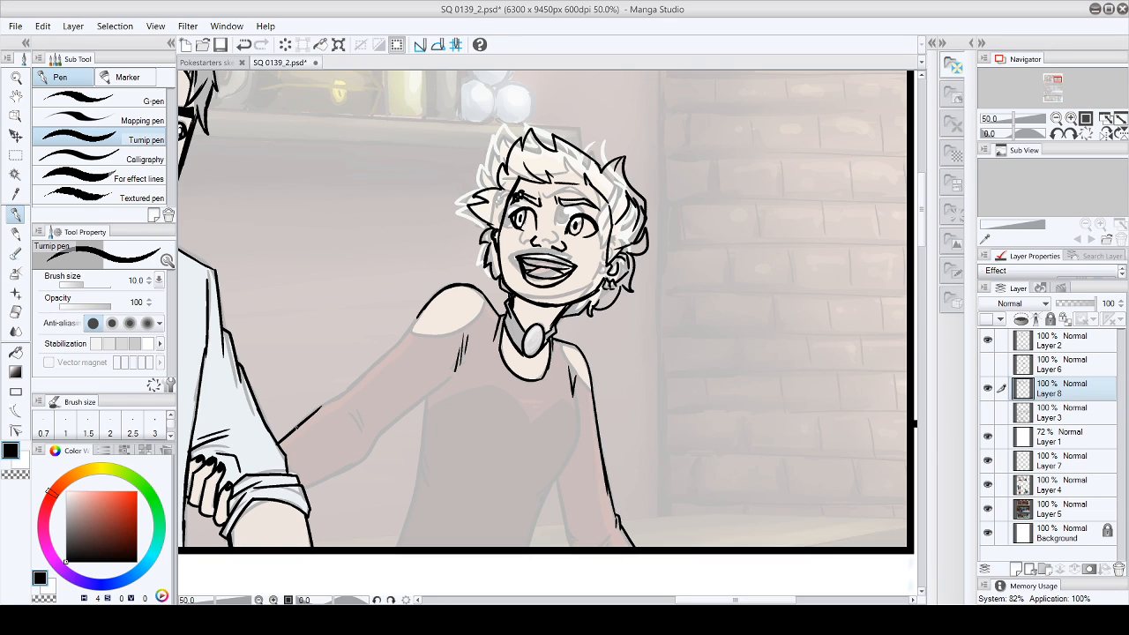
{"action": "mouse_move", "coordinate": [281, 441]}
{"action": "left_mouse_down"}
{"action": "mouse_move", "coordinate": [345, 395]}
{"action": "mouse_move", "coordinate": [418, 316]}
{"action": "mouse_move", "coordinate": [428, 331]}
{"action": "mouse_move", "coordinate": [474, 319]}
{"action": "mouse_move", "coordinate": [489, 291]}
{"action": "left_mouse_up"}
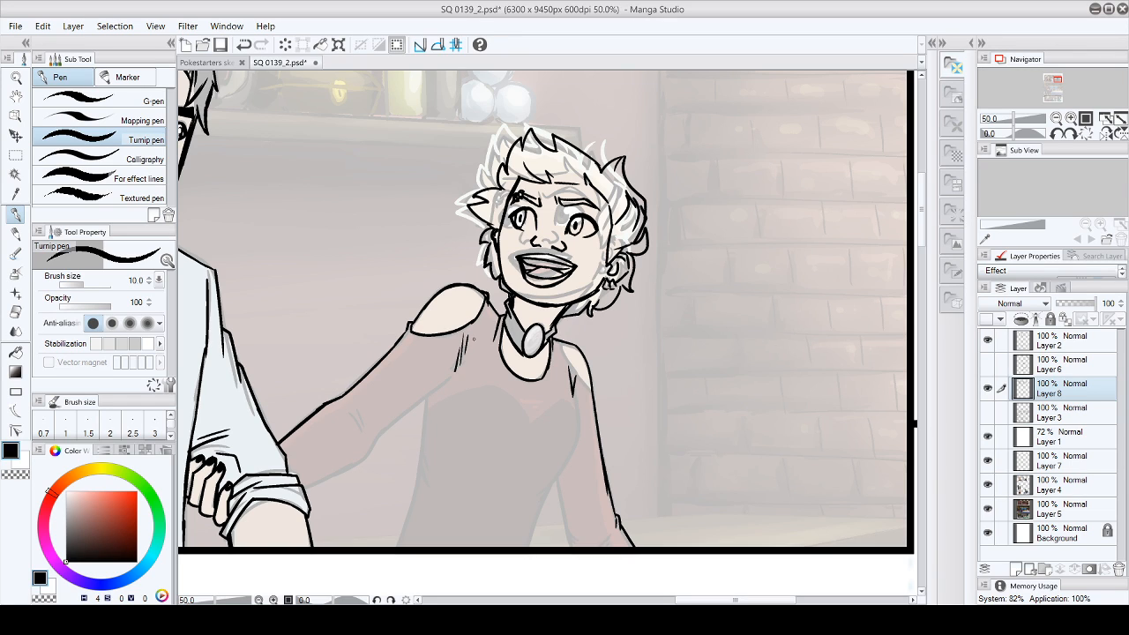
{"action": "mouse_move", "coordinate": [307, 488]}
{"action": "left_mouse_down"}
{"action": "mouse_move", "coordinate": [359, 460]}
{"action": "mouse_move", "coordinate": [372, 441]}
{"action": "mouse_move", "coordinate": [362, 420]}
{"action": "mouse_move", "coordinate": [377, 436]}
{"action": "mouse_move", "coordinate": [444, 383]}
{"action": "left_mouse_up"}
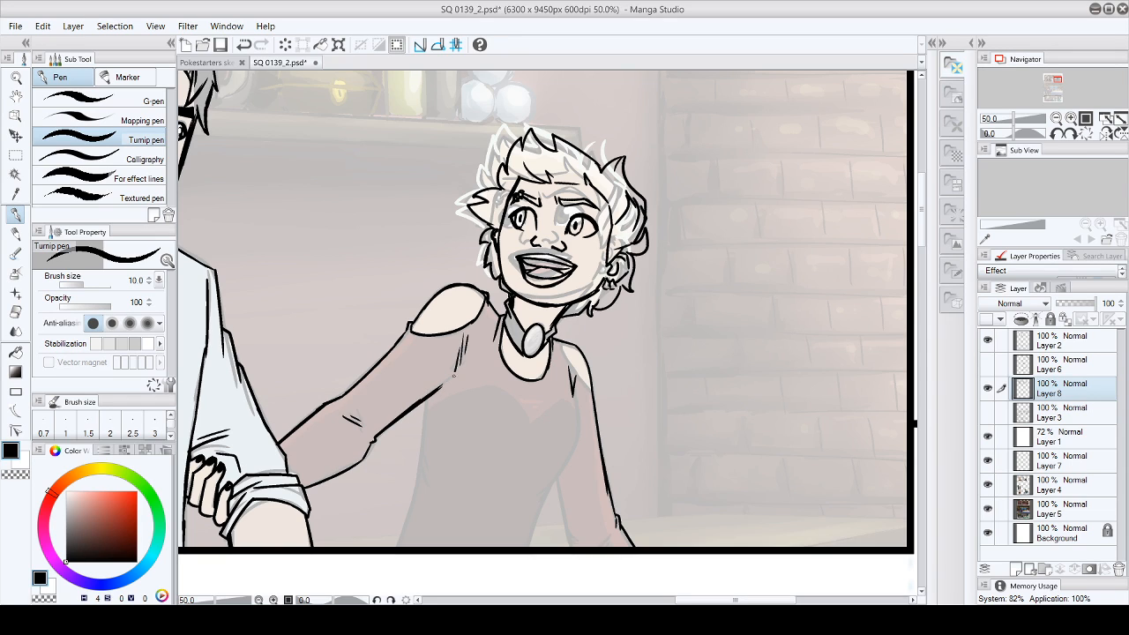
- Ink both sides of the torso and the near sleeve's inner edge, erasing the ink that overshoots the panel border
{"action": "mouse_move", "coordinate": [572, 393]}
{"action": "left_mouse_down"}
{"action": "mouse_move", "coordinate": [579, 438]}
{"action": "mouse_move", "coordinate": [527, 553]}
{"action": "left_mouse_up"}
{"action": "left_click_drag", "start_coordinate": [558, 482], "coordinate": [568, 536]}
{"action": "left_click_drag", "start_coordinate": [557, 483], "coordinate": [569, 541]}
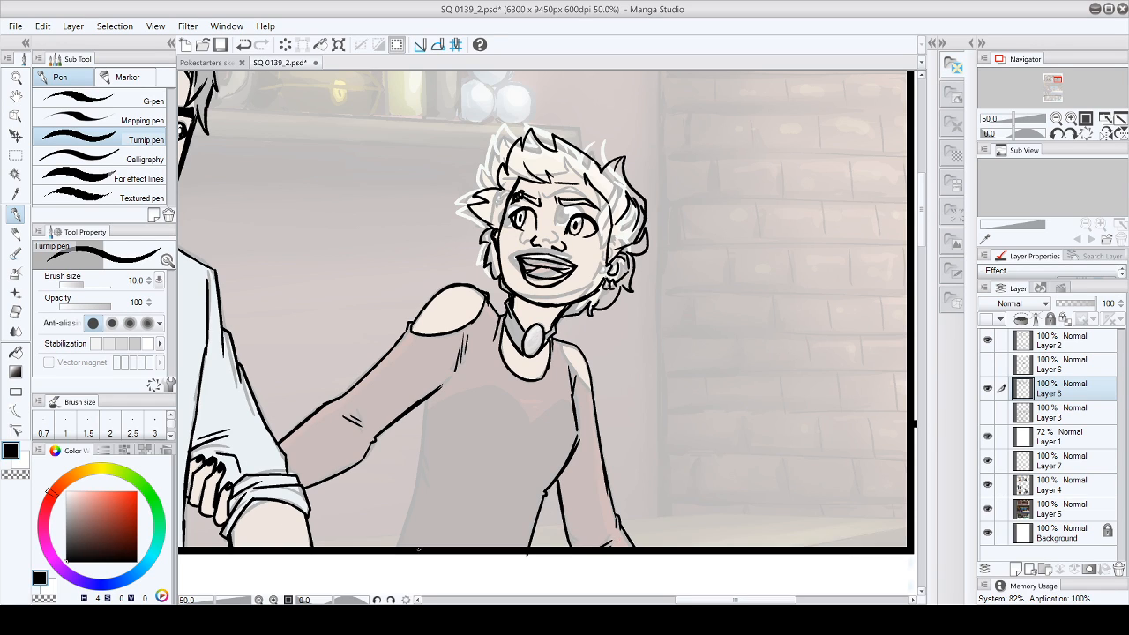
{"action": "left_click", "coordinate": [15, 311]}
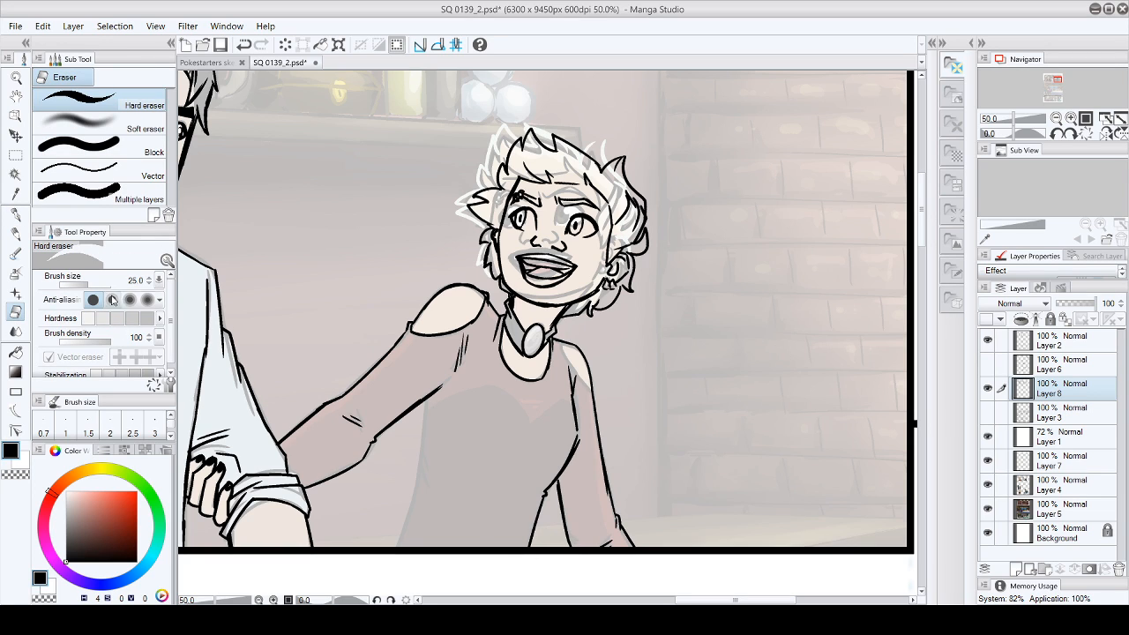
{"action": "key", "text": "p"}
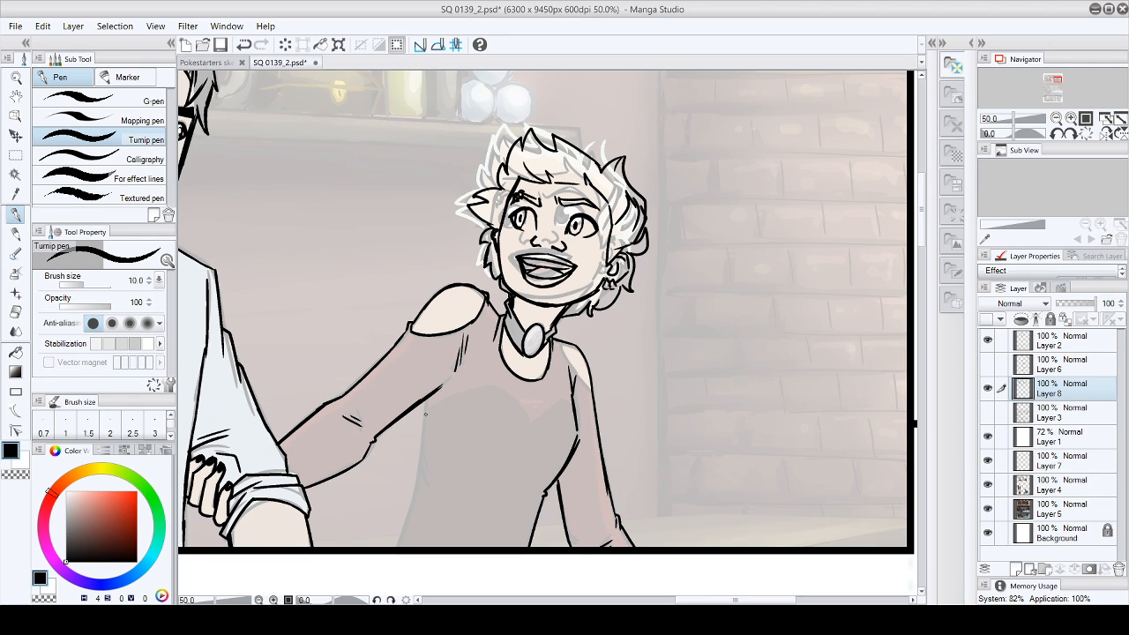
{"action": "mouse_move", "coordinate": [425, 400]}
{"action": "left_mouse_down"}
{"action": "mouse_move", "coordinate": [420, 473]}
{"action": "mouse_move", "coordinate": [391, 546]}
{"action": "left_mouse_up"}
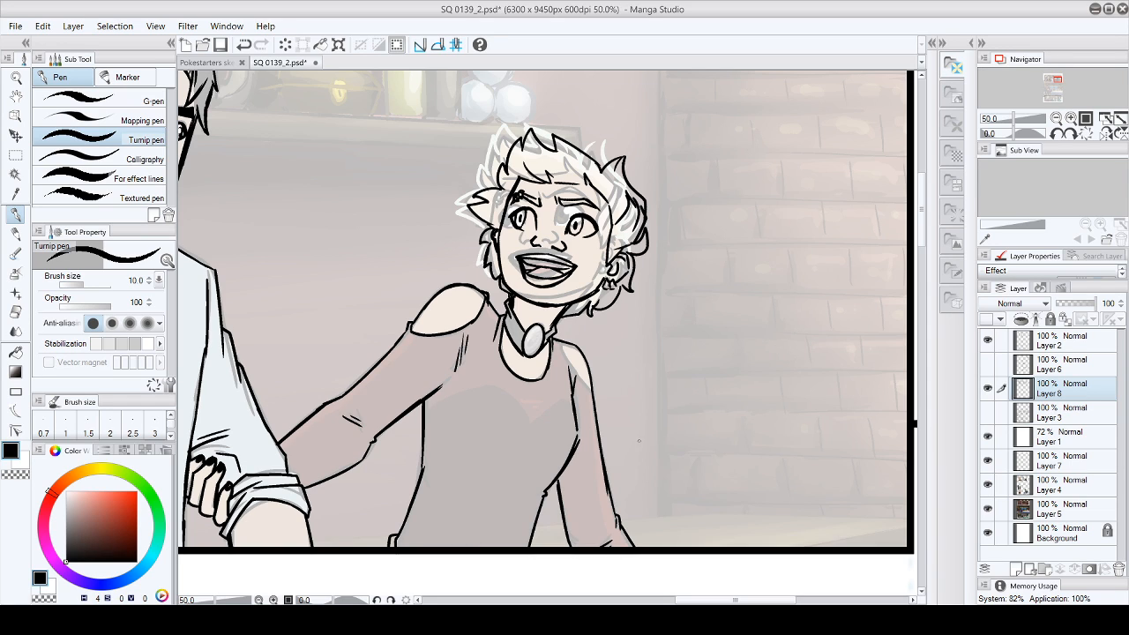
- Ink the sweetheart-shaped top edge of the bodice across the chest, undoing and redrawing strokes to refine it
{"action": "left_click_drag", "start_coordinate": [425, 408], "coordinate": [479, 388]}
{"action": "left_click", "coordinate": [43, 30]}
{"action": "left_click", "coordinate": [43, 43]}
{"action": "left_click_drag", "start_coordinate": [522, 353], "coordinate": [529, 357]}
{"action": "left_click_drag", "start_coordinate": [424, 409], "coordinate": [508, 381]}
{"action": "left_click", "coordinate": [44, 29]}
{"action": "left_click", "coordinate": [47, 45]}
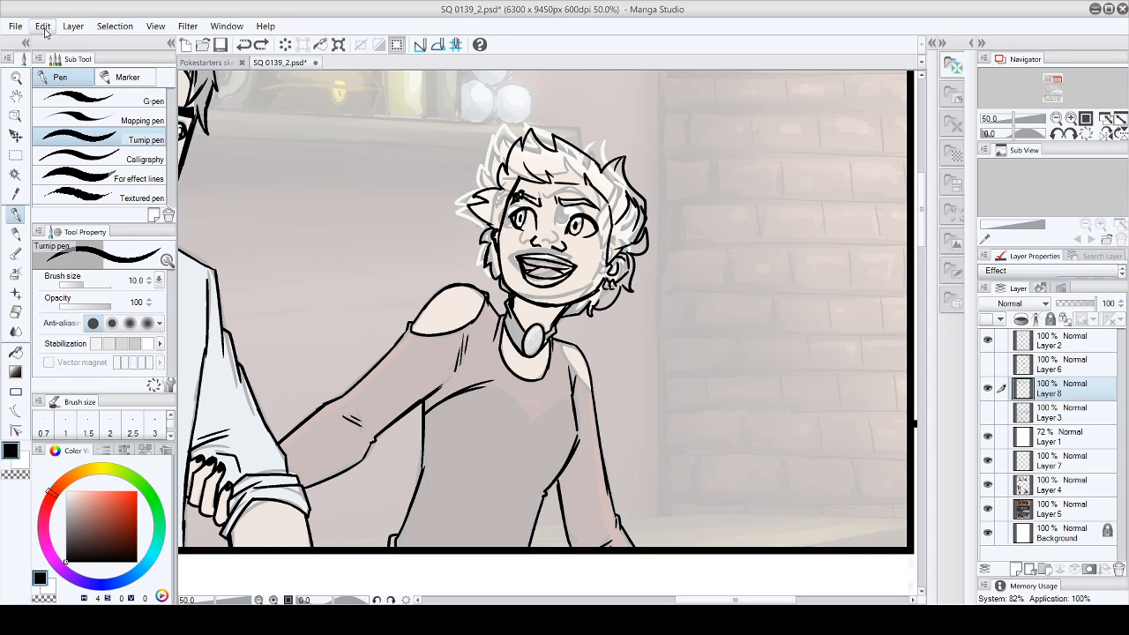
{"action": "mouse_move", "coordinate": [478, 392]}
{"action": "left_mouse_down"}
{"action": "mouse_move", "coordinate": [502, 383]}
{"action": "mouse_move", "coordinate": [527, 421]}
{"action": "mouse_move", "coordinate": [563, 399]}
{"action": "mouse_move", "coordinate": [575, 413]}
{"action": "left_mouse_up"}
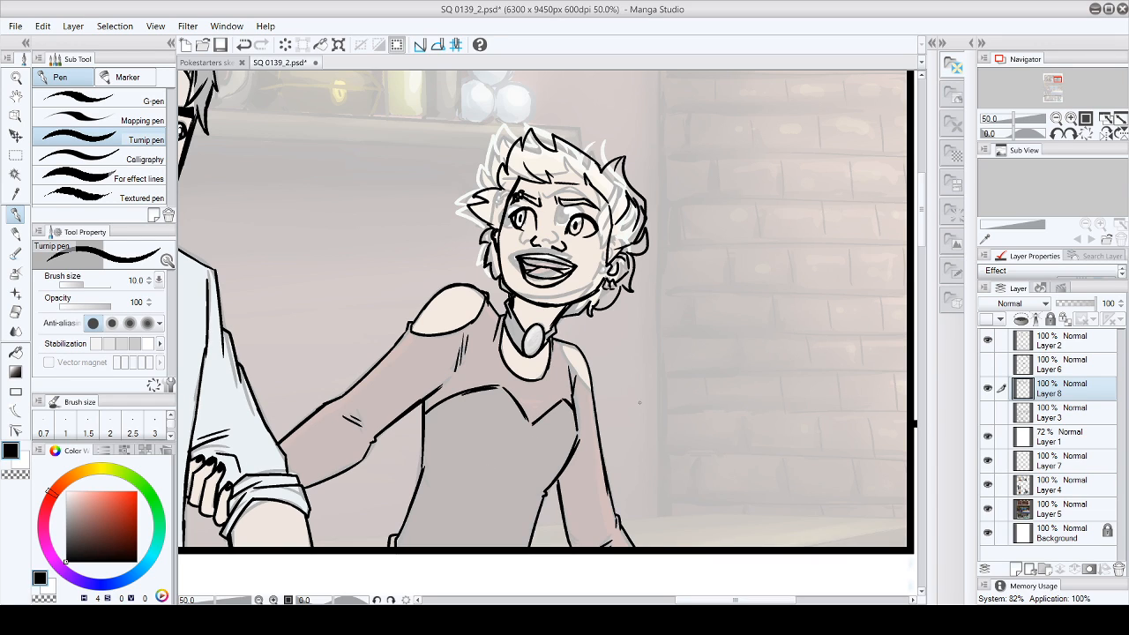
- Ink the outline of the blonde woman's other bare shoulder beside her hanging sleeve in panel two
{"action": "left_click_drag", "start_coordinate": [559, 340], "coordinate": [597, 394]}
- Erase handwritten name labels on Layer 7 above the crowd of background characters in the large middle panel
{"action": "left_click_drag", "start_coordinate": [923, 238], "coordinate": [932, 351]}
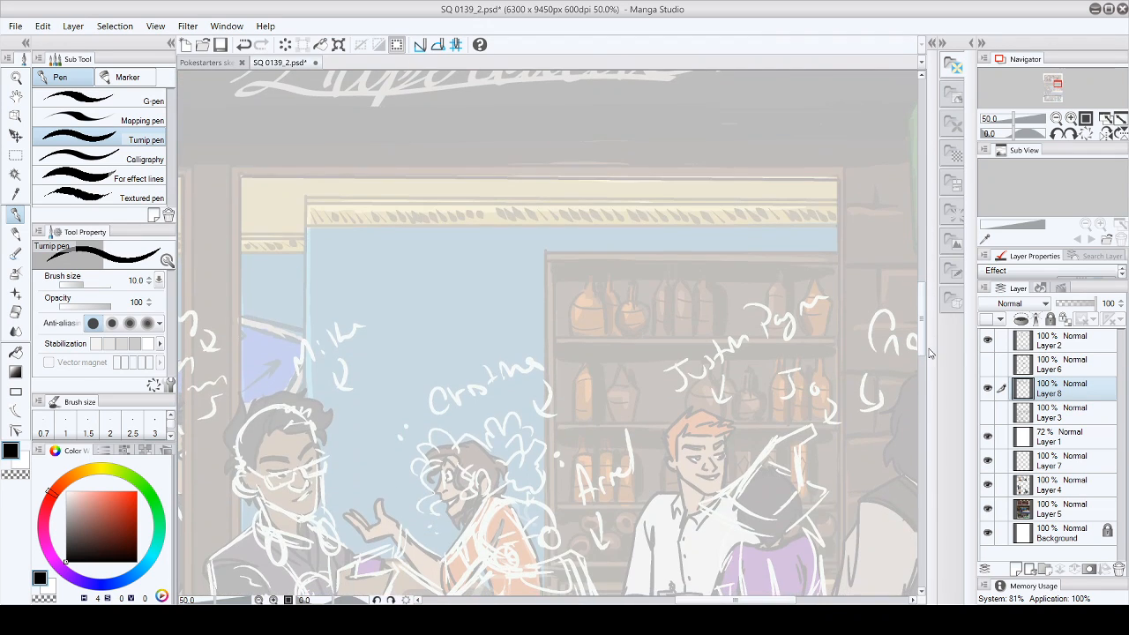
{"action": "left_click_drag", "start_coordinate": [736, 600], "coordinate": [673, 601]}
{"action": "key", "text": "e"}
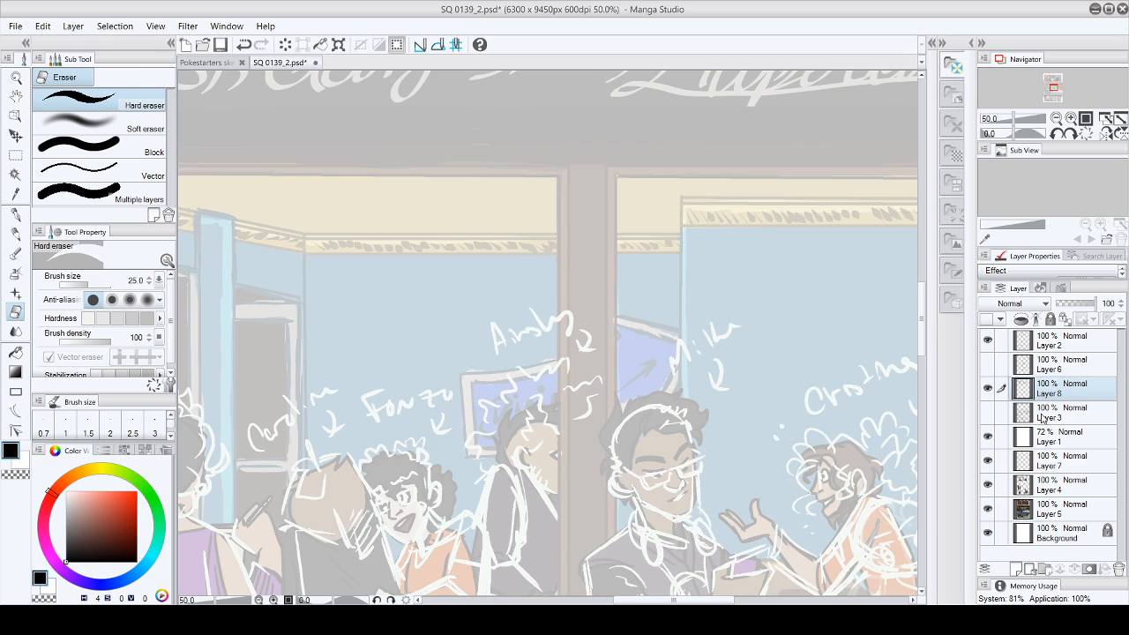
{"action": "left_click", "coordinate": [1059, 461]}
{"action": "mouse_move", "coordinate": [262, 430]}
{"action": "left_mouse_down"}
{"action": "mouse_move", "coordinate": [327, 380]}
{"action": "mouse_move", "coordinate": [396, 396]}
{"action": "mouse_move", "coordinate": [376, 420]}
{"action": "mouse_move", "coordinate": [448, 391]}
{"action": "mouse_move", "coordinate": [445, 400]}
{"action": "mouse_move", "coordinate": [523, 358]}
{"action": "mouse_move", "coordinate": [505, 333]}
{"action": "mouse_move", "coordinate": [556, 303]}
{"action": "mouse_move", "coordinate": [542, 313]}
{"action": "mouse_move", "coordinate": [566, 328]}
{"action": "mouse_move", "coordinate": [622, 306]}
{"action": "mouse_move", "coordinate": [720, 314]}
{"action": "mouse_move", "coordinate": [675, 363]}
{"action": "mouse_move", "coordinate": [737, 338]}
{"action": "left_mouse_up"}
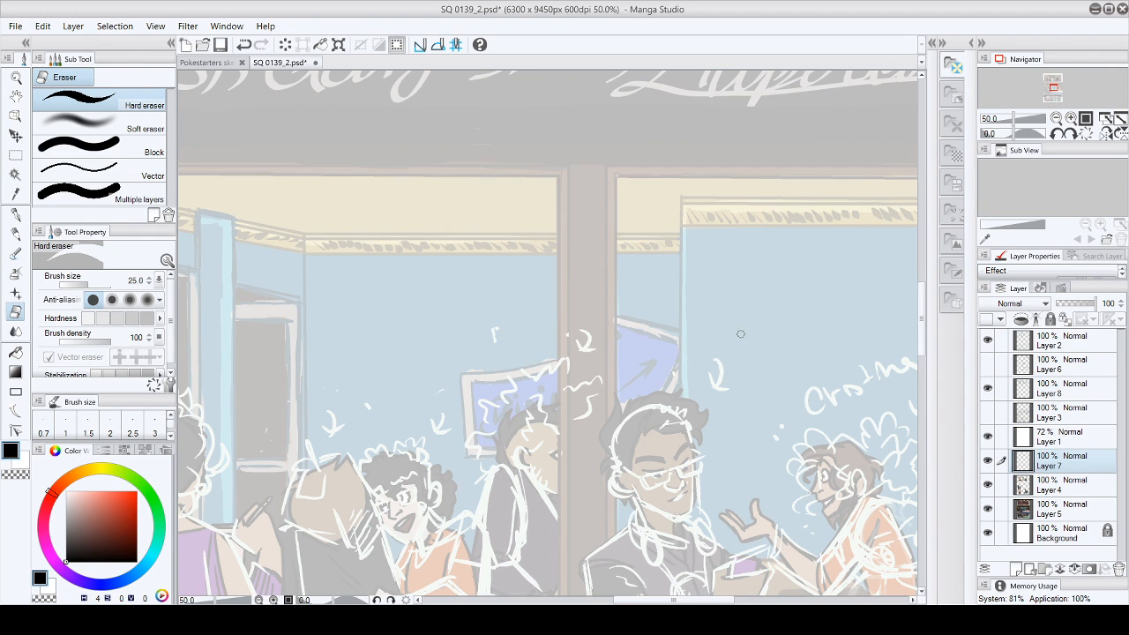
{"action": "left_click_drag", "start_coordinate": [674, 600], "coordinate": [746, 600]}
{"action": "mouse_move", "coordinate": [441, 370]}
{"action": "left_mouse_down"}
{"action": "mouse_move", "coordinate": [437, 389]}
{"action": "mouse_move", "coordinate": [395, 398]}
{"action": "mouse_move", "coordinate": [393, 386]}
{"action": "mouse_move", "coordinate": [365, 409]}
{"action": "left_mouse_up"}
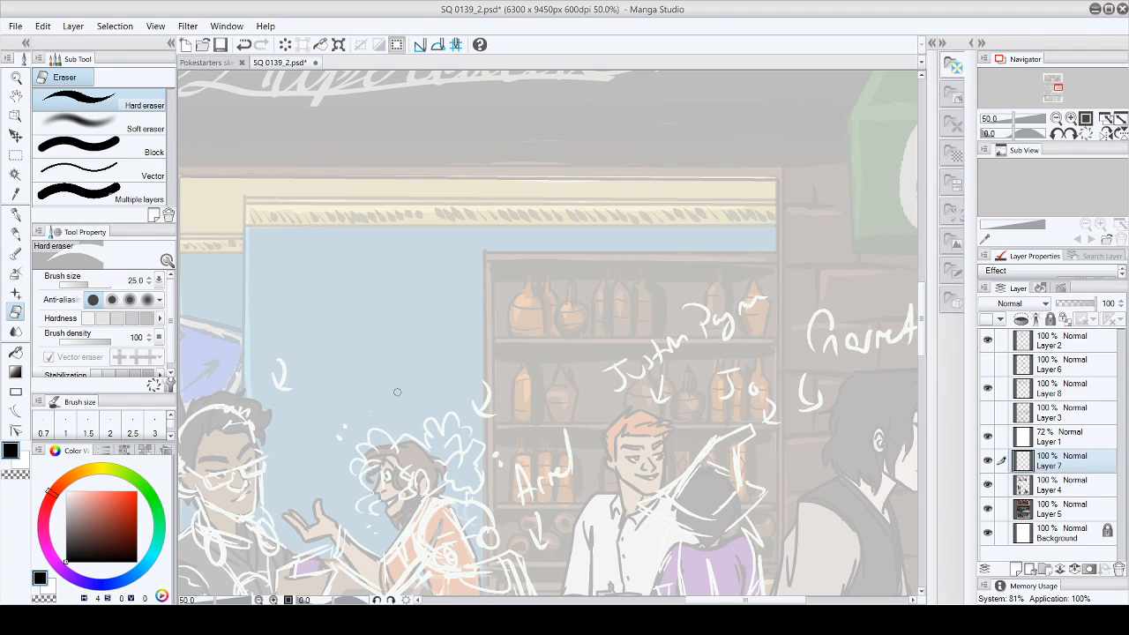
{"action": "mouse_move", "coordinate": [608, 367]}
{"action": "left_mouse_down"}
{"action": "mouse_move", "coordinate": [730, 333]}
{"action": "mouse_move", "coordinate": [722, 377]}
{"action": "mouse_move", "coordinate": [706, 385]}
{"action": "mouse_move", "coordinate": [721, 372]}
{"action": "mouse_move", "coordinate": [718, 395]}
{"action": "mouse_move", "coordinate": [758, 389]}
{"action": "left_mouse_up"}
{"action": "left_click_drag", "start_coordinate": [687, 600], "coordinate": [747, 599]}
{"action": "mouse_move", "coordinate": [463, 321]}
{"action": "left_mouse_down"}
{"action": "mouse_move", "coordinate": [493, 312]}
{"action": "mouse_move", "coordinate": [480, 332]}
{"action": "mouse_move", "coordinate": [493, 339]}
{"action": "mouse_move", "coordinate": [559, 321]}
{"action": "mouse_move", "coordinate": [524, 348]}
{"action": "mouse_move", "coordinate": [561, 339]}
{"action": "left_mouse_up"}
- Return to Layer 8 and dab a white highlight with the Turnip pen in the blonde woman's eye in panel two
{"action": "mouse_move", "coordinate": [798, 600]}
{"action": "left_mouse_down"}
{"action": "mouse_move", "coordinate": [628, 599]}
{"action": "mouse_move", "coordinate": [648, 600]}
{"action": "left_mouse_up"}
{"action": "mouse_move", "coordinate": [927, 314]}
{"action": "left_mouse_down"}
{"action": "mouse_move", "coordinate": [937, 388]}
{"action": "mouse_move", "coordinate": [920, 378]}
{"action": "mouse_move", "coordinate": [922, 222]}
{"action": "mouse_move", "coordinate": [922, 481]}
{"action": "left_mouse_up"}
{"action": "left_click", "coordinate": [15, 214]}
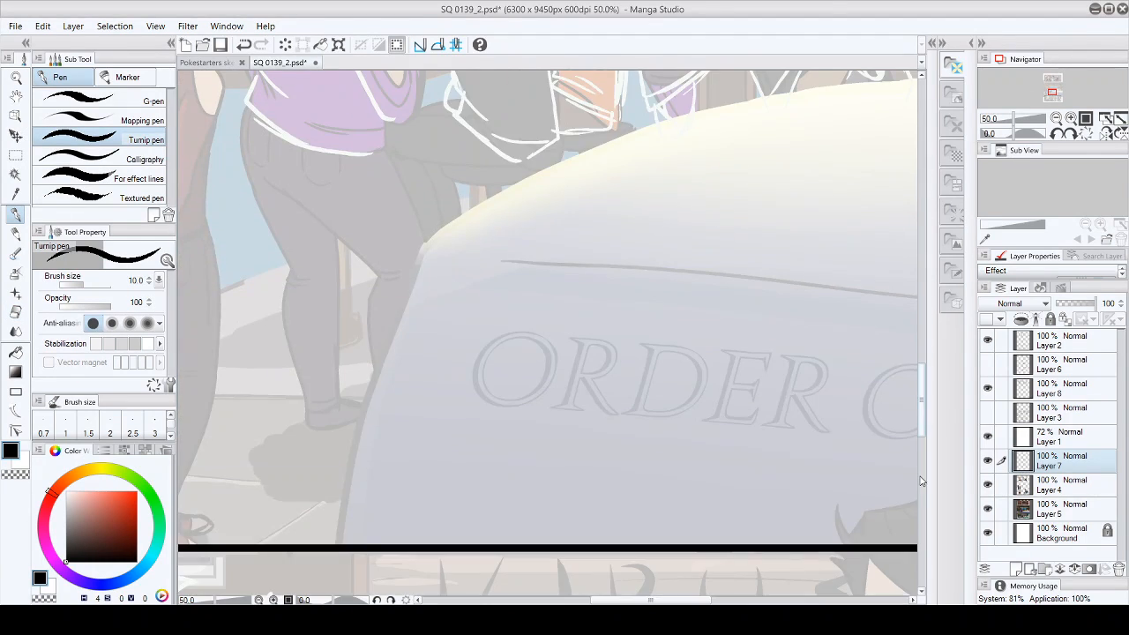
{"action": "left_click_drag", "start_coordinate": [922, 393], "coordinate": [929, 175]}
{"action": "left_click_drag", "start_coordinate": [650, 599], "coordinate": [709, 600]}
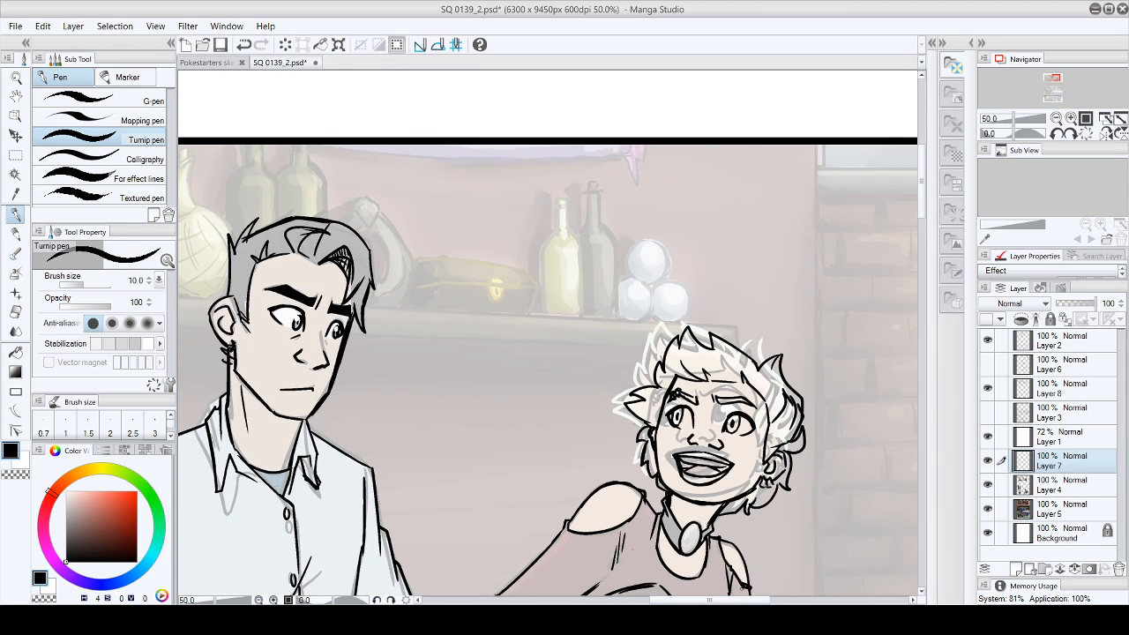
{"action": "left_click", "coordinate": [19, 459]}
{"action": "left_click", "coordinate": [1047, 390]}
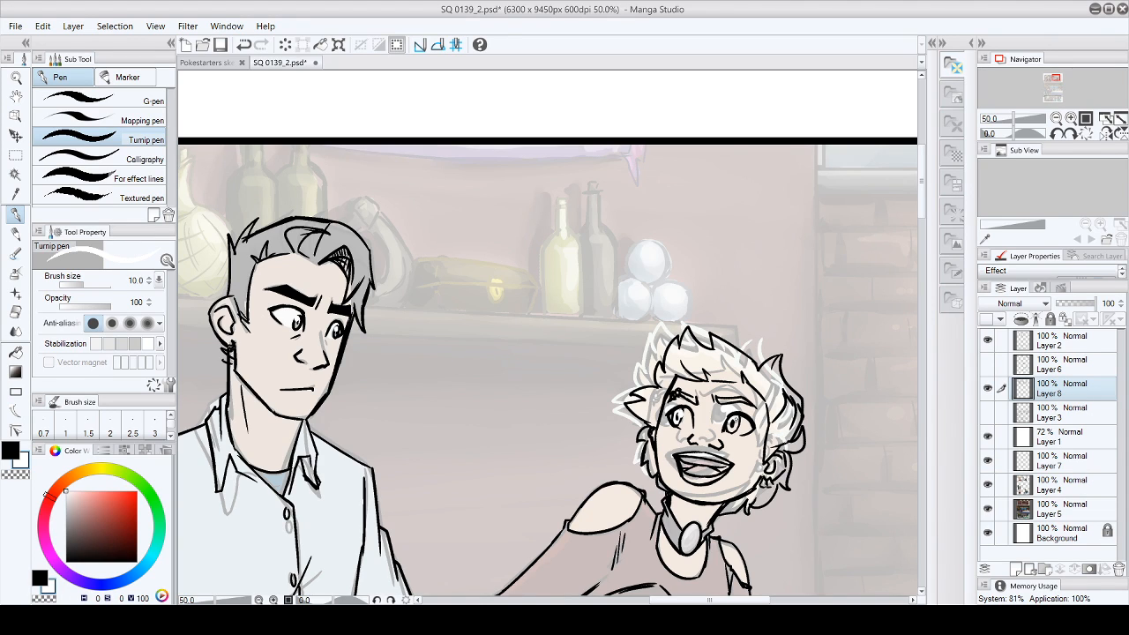
{"action": "left_click_drag", "start_coordinate": [737, 420], "coordinate": [737, 425]}
- Set the Turnip pen to black at brush size 15 and ink the smiling blonde woman's nose in the lower panel
{"action": "left_click_drag", "start_coordinate": [922, 185], "coordinate": [920, 477]}
{"action": "left_click_drag", "start_coordinate": [746, 602], "coordinate": [630, 601]}
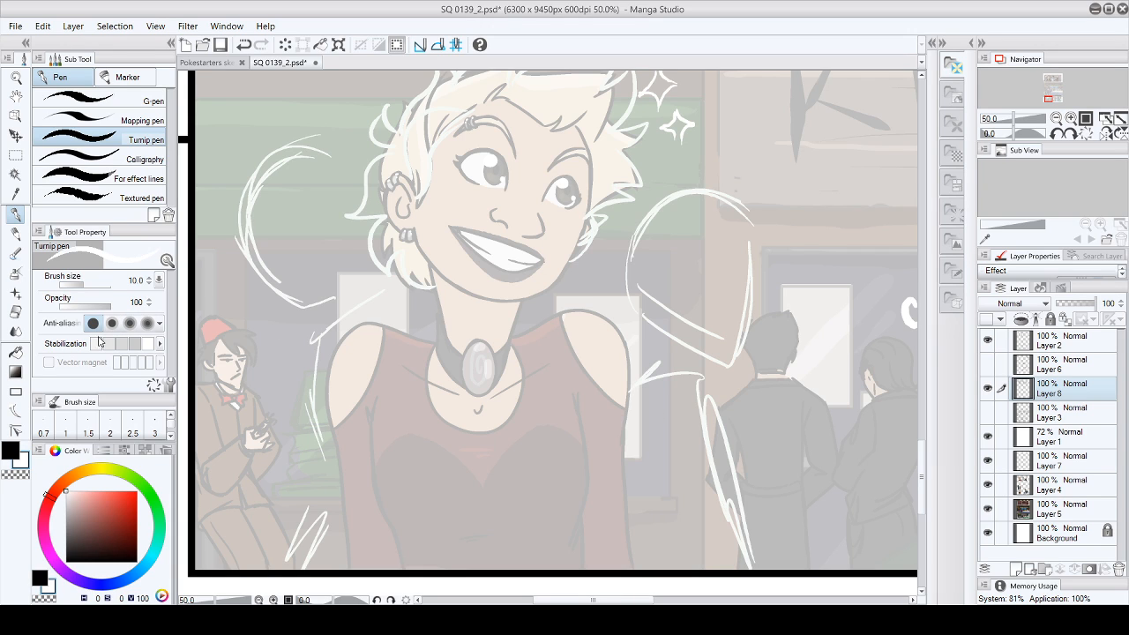
{"action": "left_click", "coordinate": [11, 450]}
{"action": "left_click", "coordinate": [149, 278]}
{"action": "left_click", "coordinate": [149, 278]}
{"action": "left_click", "coordinate": [149, 278]}
{"action": "left_click", "coordinate": [149, 277]}
{"action": "left_click", "coordinate": [149, 278]}
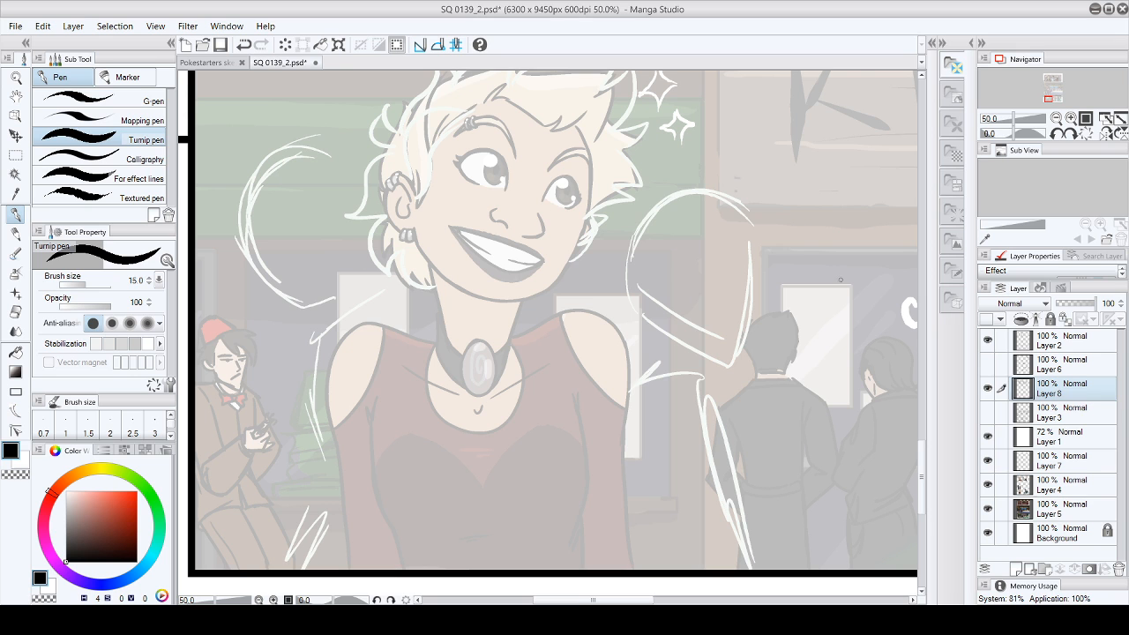
{"action": "mouse_move", "coordinate": [926, 455]}
{"action": "left_mouse_down"}
{"action": "mouse_move", "coordinate": [937, 250]}
{"action": "mouse_move", "coordinate": [938, 447]}
{"action": "left_mouse_up"}
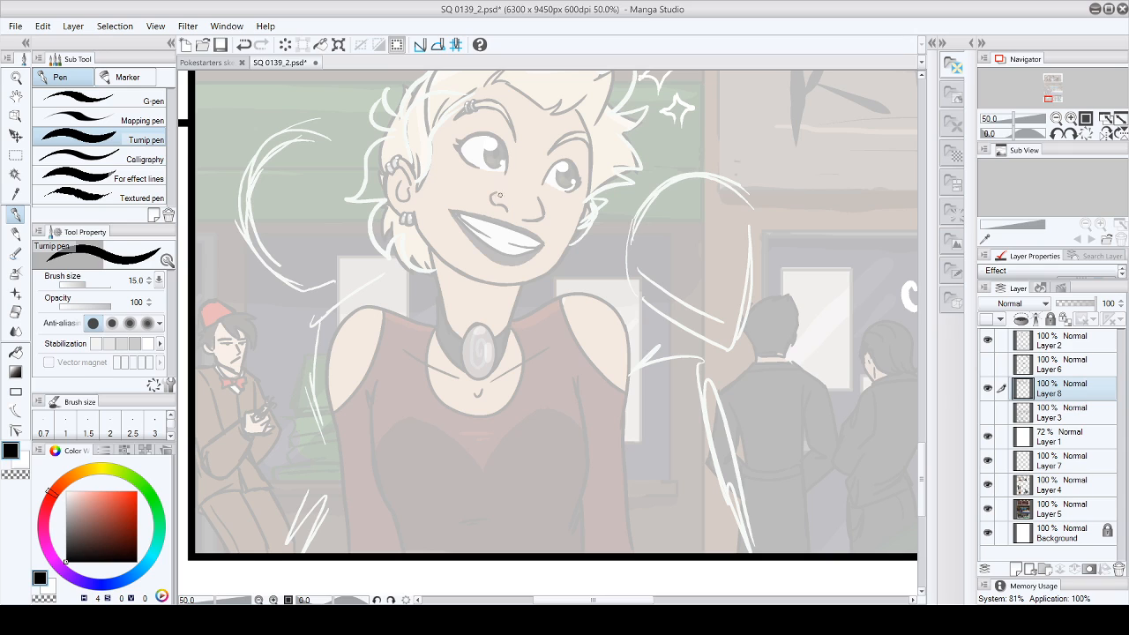
{"action": "mouse_move", "coordinate": [505, 192]}
{"action": "left_mouse_down"}
{"action": "mouse_move", "coordinate": [492, 199]}
{"action": "mouse_move", "coordinate": [535, 221]}
{"action": "mouse_move", "coordinate": [539, 208]}
{"action": "mouse_move", "coordinate": [542, 219]}
{"action": "left_mouse_up"}
- Ink both of the smiling woman's arched eyebrows, undoing and redrawing strokes and erasing stray ink
{"action": "left_click_drag", "start_coordinate": [457, 117], "coordinate": [508, 120]}
{"action": "left_click", "coordinate": [43, 27]}
{"action": "left_click", "coordinate": [45, 44]}
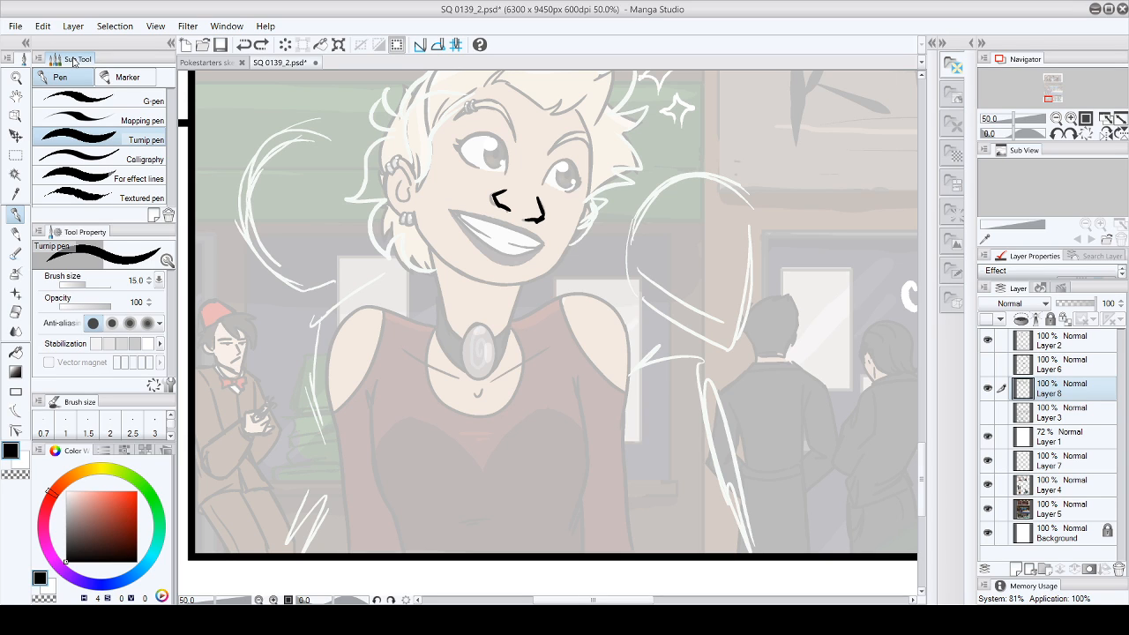
{"action": "mouse_move", "coordinate": [456, 117]}
{"action": "left_mouse_down"}
{"action": "mouse_move", "coordinate": [508, 119]}
{"action": "mouse_move", "coordinate": [514, 134]}
{"action": "mouse_move", "coordinate": [507, 103]}
{"action": "mouse_move", "coordinate": [518, 106]}
{"action": "mouse_move", "coordinate": [516, 132]}
{"action": "mouse_move", "coordinate": [551, 148]}
{"action": "left_mouse_up"}
{"action": "left_click", "coordinate": [42, 30]}
{"action": "left_click", "coordinate": [55, 45]}
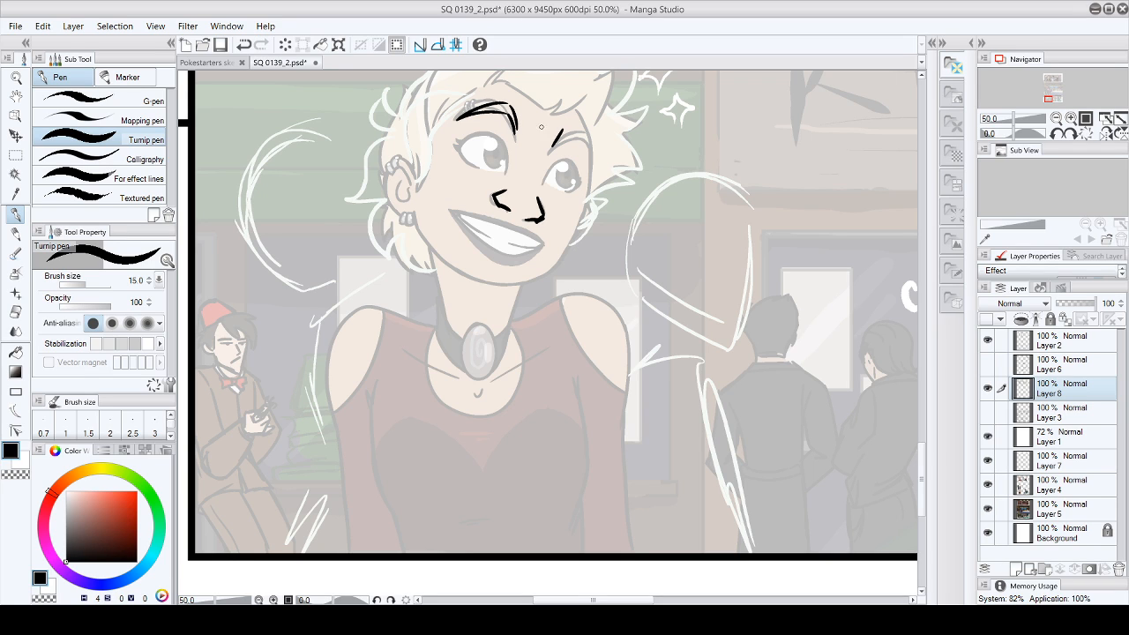
{"action": "left_click", "coordinate": [44, 29]}
{"action": "left_click", "coordinate": [56, 43]}
{"action": "mouse_move", "coordinate": [565, 129]}
{"action": "left_mouse_down"}
{"action": "mouse_move", "coordinate": [552, 145]}
{"action": "mouse_move", "coordinate": [572, 136]}
{"action": "mouse_move", "coordinate": [588, 163]}
{"action": "mouse_move", "coordinate": [571, 127]}
{"action": "mouse_move", "coordinate": [585, 143]}
{"action": "left_mouse_up"}
{"action": "left_click", "coordinate": [15, 312]}
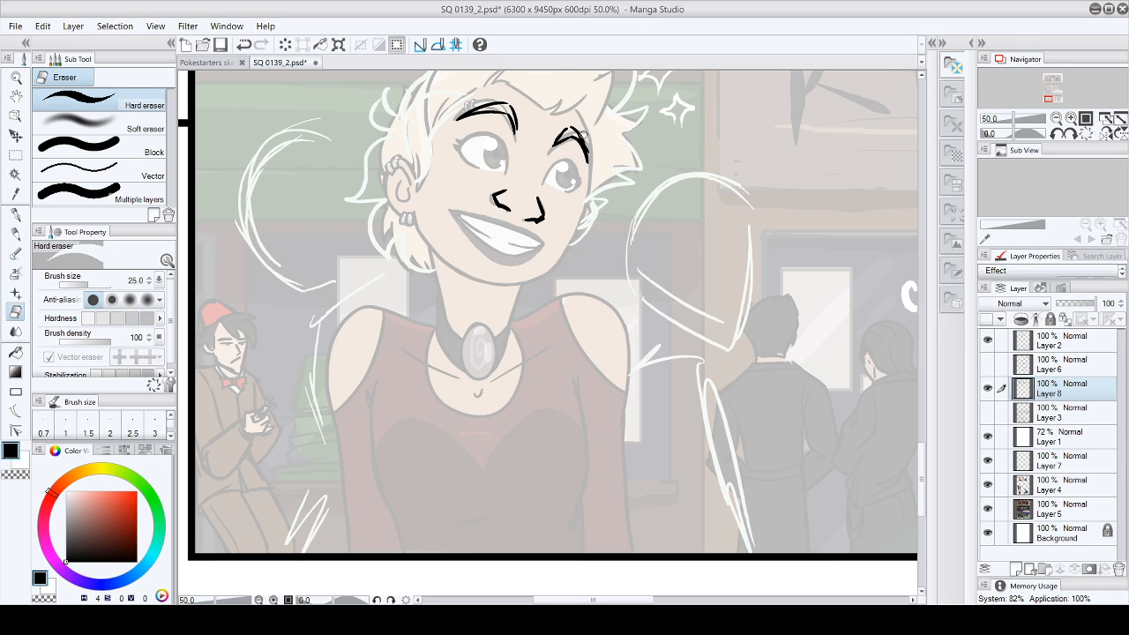
{"action": "left_click", "coordinate": [16, 215]}
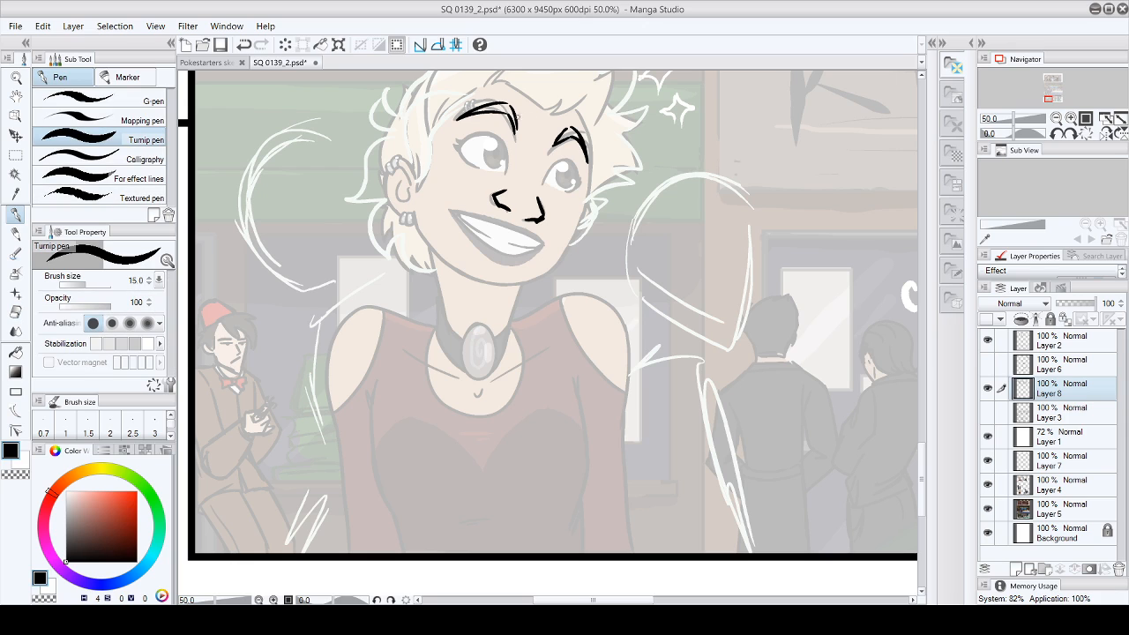
- Ink the small piercing on her near eyebrow, cleaning up the lines around it with the eraser
{"action": "left_click_drag", "start_coordinate": [481, 106], "coordinate": [485, 116]}
{"action": "left_click", "coordinate": [14, 310]}
{"action": "left_click", "coordinate": [15, 214]}
{"action": "scroll", "coordinate": [923, 445], "scroll_direction": "up", "scroll_amount": 3}
{"action": "scroll", "coordinate": [923, 445], "scroll_direction": "down", "scroll_amount": 1}
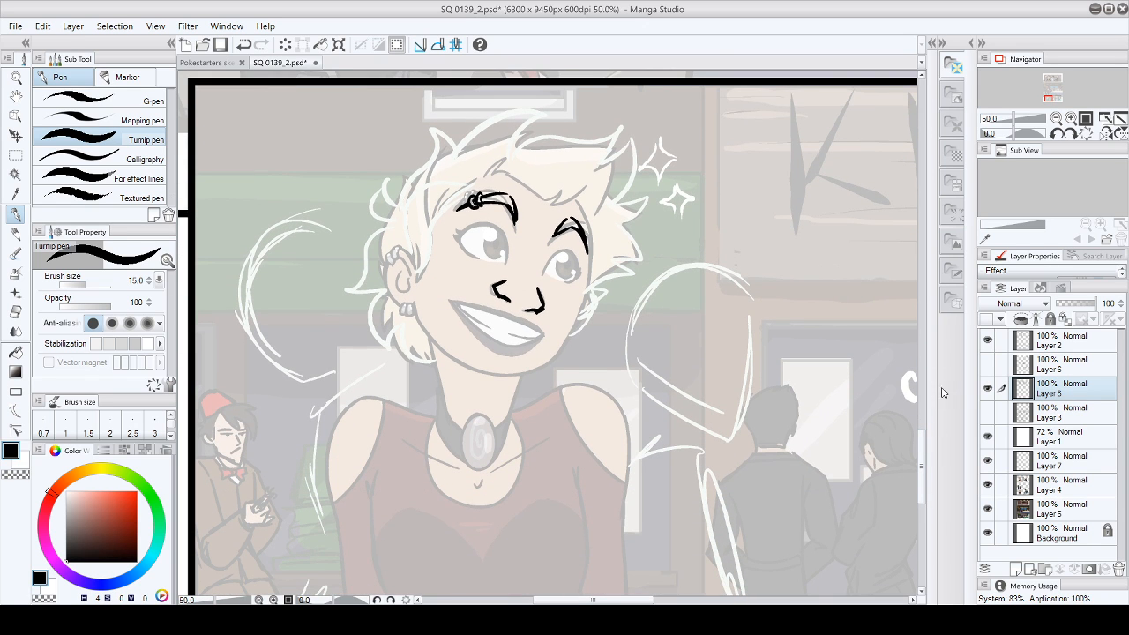
- Ink the ear's outer contour, inner folds and the earrings at its upper edge and lobe
{"action": "scroll", "coordinate": [924, 441], "scroll_direction": "down", "scroll_amount": 5}
{"action": "left_click_drag", "start_coordinate": [930, 341], "coordinate": [941, 455]}
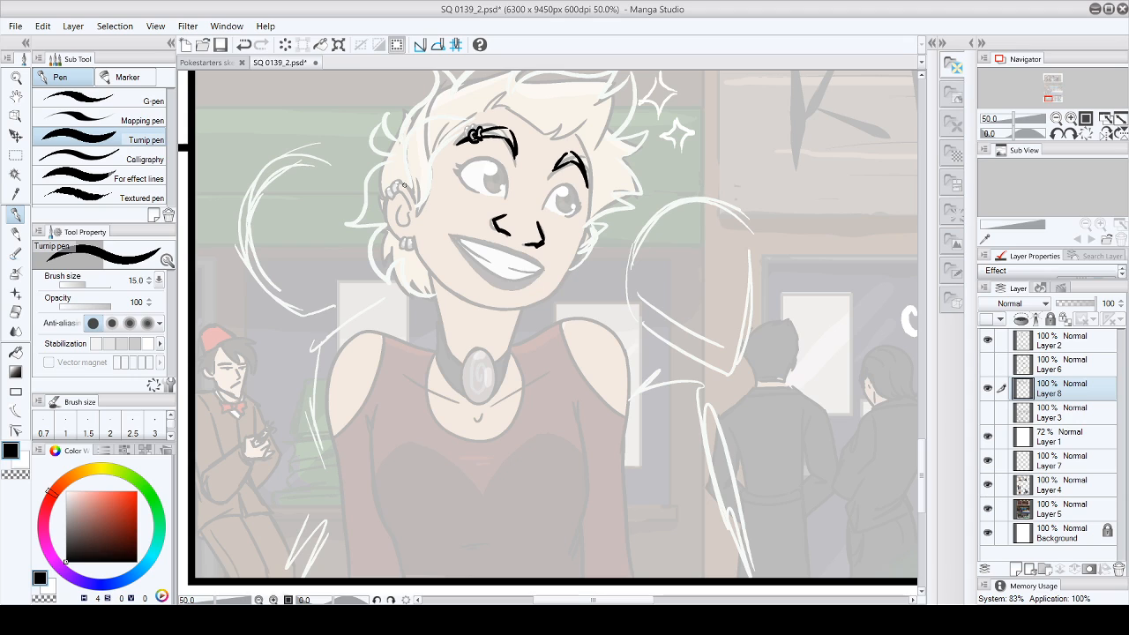
{"action": "mouse_move", "coordinate": [398, 181]}
{"action": "left_mouse_down"}
{"action": "mouse_move", "coordinate": [401, 191]}
{"action": "mouse_move", "coordinate": [383, 193]}
{"action": "mouse_move", "coordinate": [399, 196]}
{"action": "left_mouse_up"}
{"action": "mouse_move", "coordinate": [407, 237]}
{"action": "left_mouse_down"}
{"action": "mouse_move", "coordinate": [416, 251]}
{"action": "mouse_move", "coordinate": [398, 250]}
{"action": "mouse_move", "coordinate": [412, 251]}
{"action": "left_mouse_up"}
{"action": "mouse_move", "coordinate": [398, 185]}
{"action": "left_mouse_down"}
{"action": "mouse_move", "coordinate": [414, 203]}
{"action": "mouse_move", "coordinate": [401, 236]}
{"action": "mouse_move", "coordinate": [396, 224]}
{"action": "mouse_move", "coordinate": [403, 239]}
{"action": "mouse_move", "coordinate": [409, 215]}
{"action": "mouse_move", "coordinate": [397, 208]}
{"action": "left_mouse_up"}
{"action": "key", "text": "ctrl+z"}
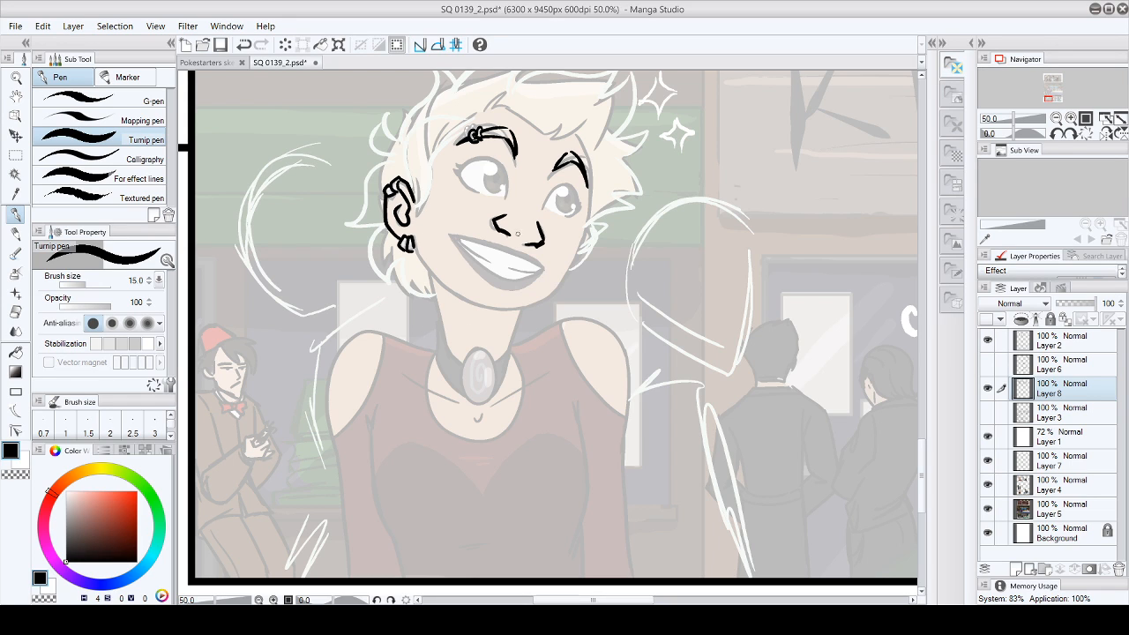
- Ink the upper eyelids and side edges of both eyes, undoing and redrawing strokes to refine them
{"action": "key", "text": "ctrl+z"}
{"action": "mouse_move", "coordinate": [459, 169]}
{"action": "left_mouse_down"}
{"action": "mouse_move", "coordinate": [515, 162]}
{"action": "mouse_move", "coordinate": [508, 196]}
{"action": "mouse_move", "coordinate": [547, 210]}
{"action": "left_mouse_up"}
{"action": "left_click", "coordinate": [42, 30]}
{"action": "left_click", "coordinate": [51, 46]}
{"action": "key", "text": "ctrl+y"}
{"action": "mouse_move", "coordinate": [545, 208]}
{"action": "left_mouse_down"}
{"action": "mouse_move", "coordinate": [559, 187]}
{"action": "mouse_move", "coordinate": [578, 206]}
{"action": "left_mouse_up"}
{"action": "left_click_drag", "start_coordinate": [573, 191], "coordinate": [577, 208]}
{"action": "left_click_drag", "start_coordinate": [457, 171], "coordinate": [504, 166]}
{"action": "left_click_drag", "start_coordinate": [565, 216], "coordinate": [575, 212]}
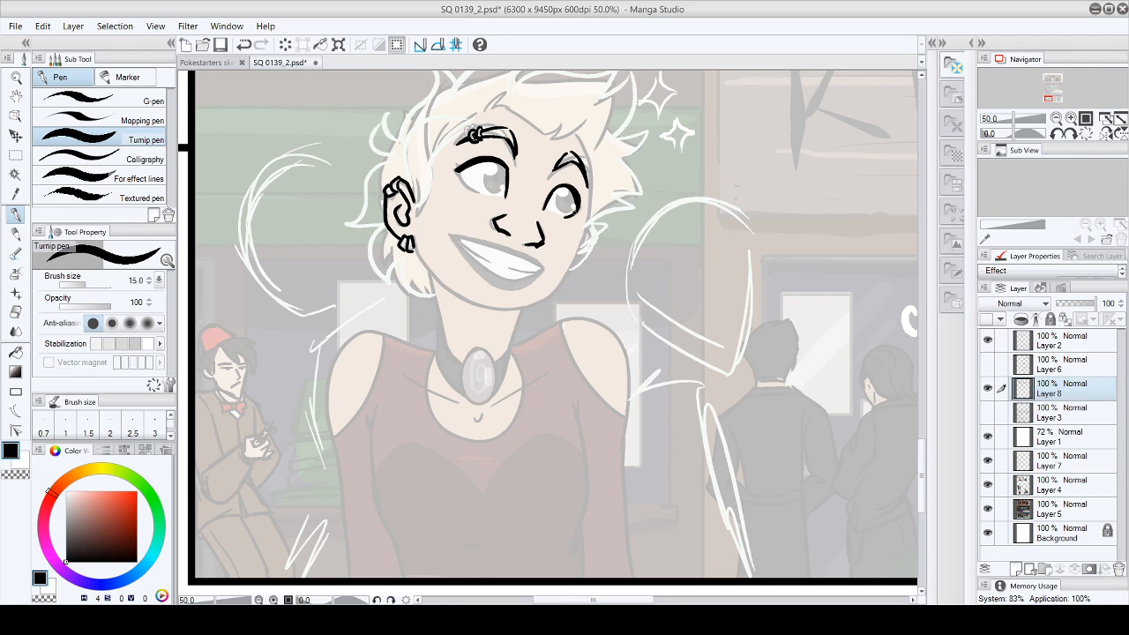
- Erase the excess ink on the far eye, add lashes at both outer corners and thicken the near eyelid
{"action": "left_click", "coordinate": [15, 311]}
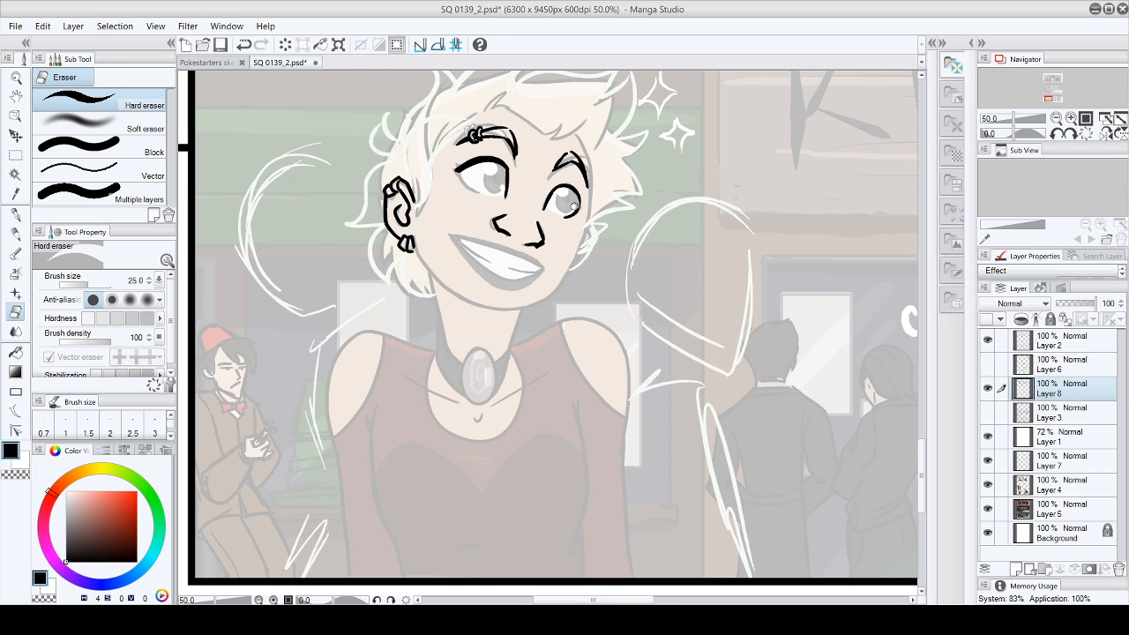
{"action": "left_click", "coordinate": [16, 214]}
{"action": "left_click_drag", "start_coordinate": [578, 193], "coordinate": [577, 210]}
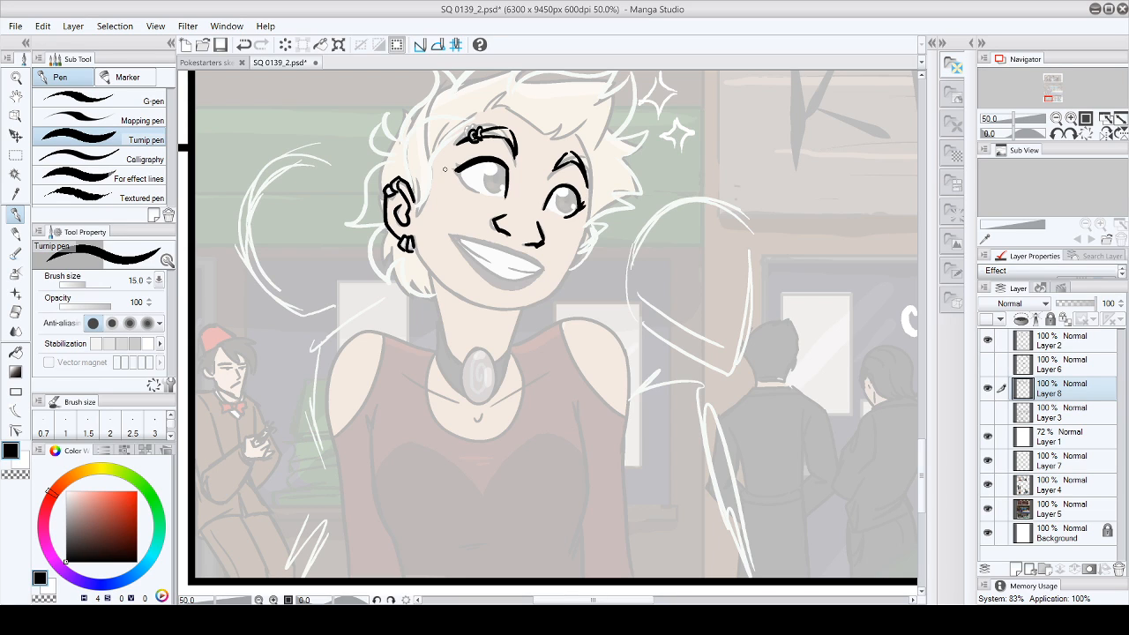
{"action": "left_click_drag", "start_coordinate": [459, 167], "coordinate": [453, 157]}
{"action": "left_click_drag", "start_coordinate": [510, 170], "coordinate": [509, 186]}
{"action": "left_click", "coordinate": [15, 311]}
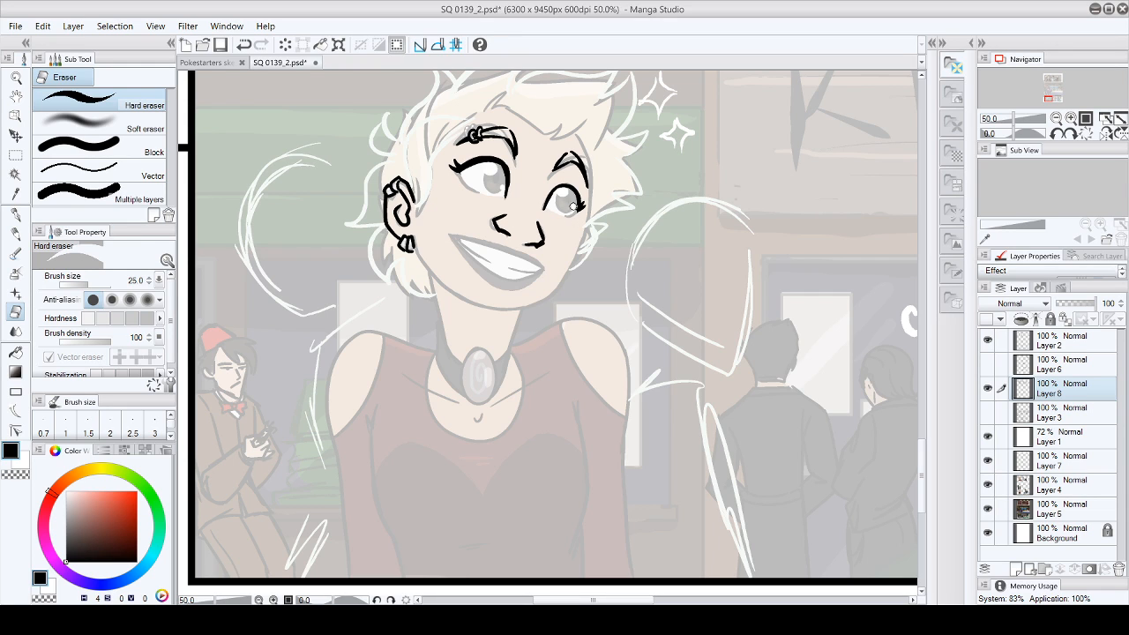
{"action": "left_click", "coordinate": [15, 214]}
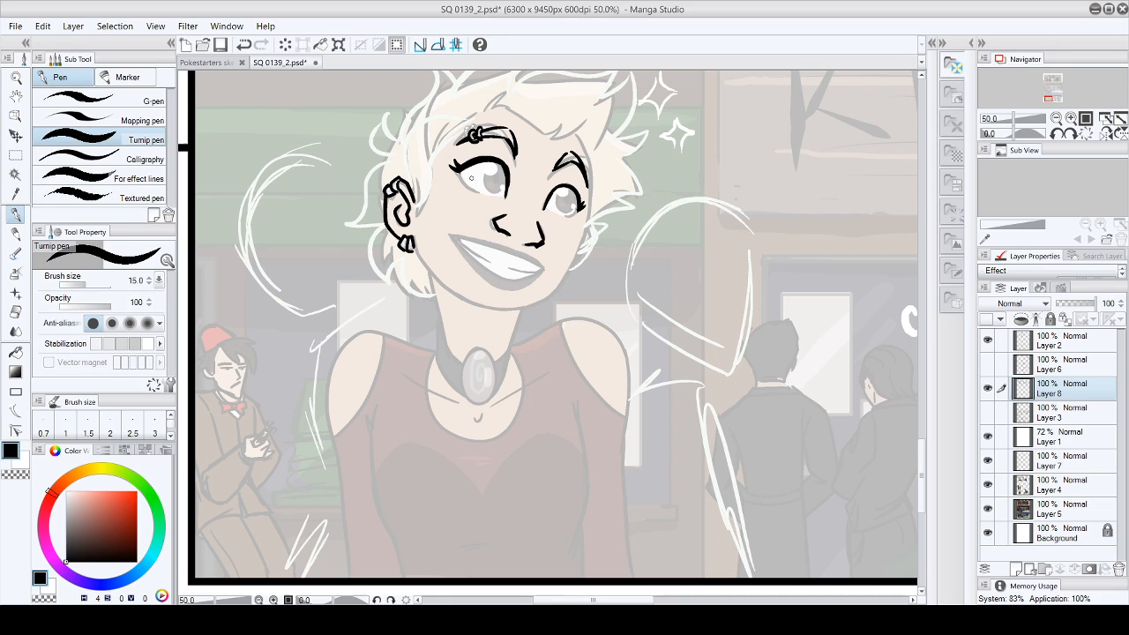
- Ink the lower eyelids, iris outlines and pupils of both eyes
{"action": "left_click_drag", "start_coordinate": [457, 171], "coordinate": [486, 192]}
{"action": "left_click_drag", "start_coordinate": [580, 208], "coordinate": [565, 214]}
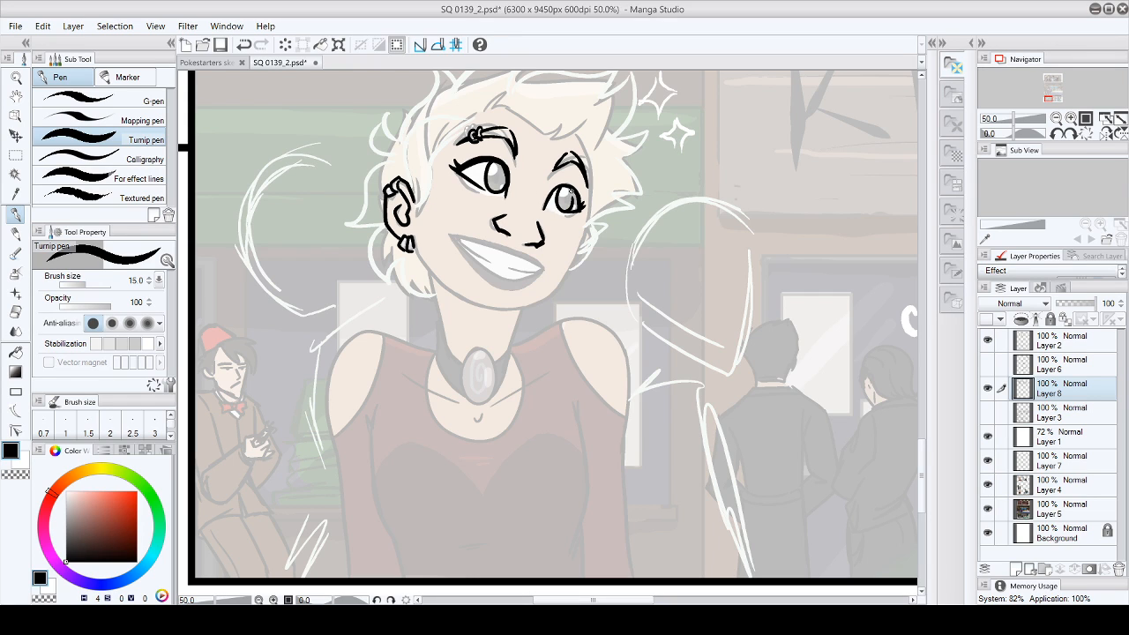
{"action": "left_click_drag", "start_coordinate": [497, 172], "coordinate": [498, 177]}
{"action": "left_click_drag", "start_coordinate": [559, 194], "coordinate": [566, 196]}
{"action": "mouse_move", "coordinate": [497, 172]}
{"action": "left_mouse_down"}
{"action": "mouse_move", "coordinate": [502, 188]}
{"action": "mouse_move", "coordinate": [562, 196]}
{"action": "left_mouse_up"}
- Compare the inks with Layer 4 hidden and shown, and go over both lower eyelids in black
{"action": "key", "text": "x"}
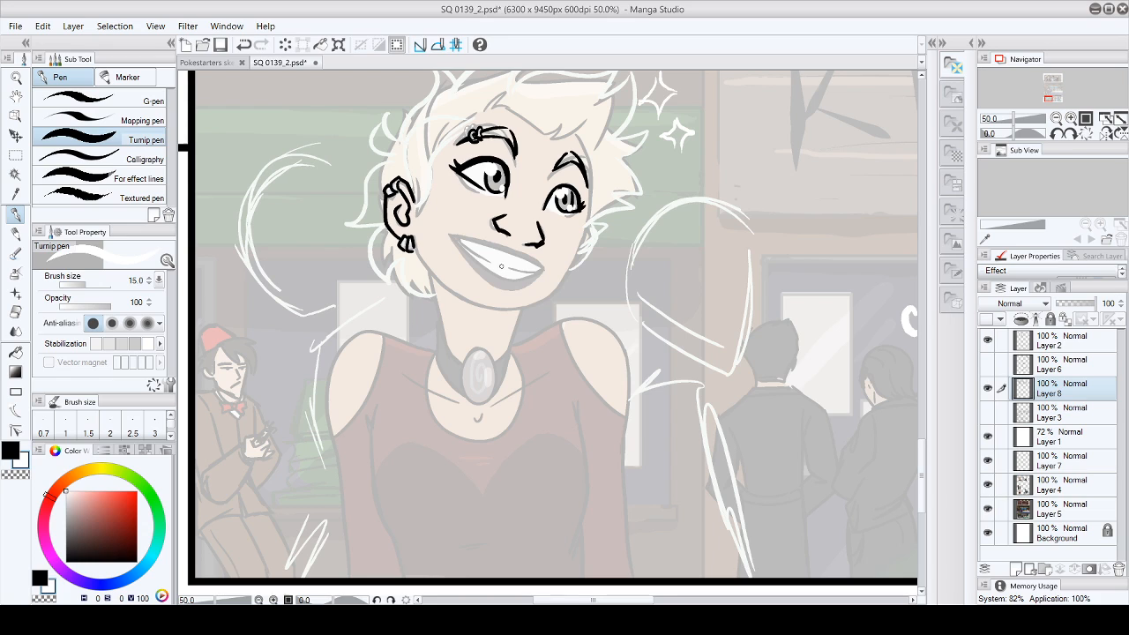
{"action": "left_click", "coordinate": [9, 452]}
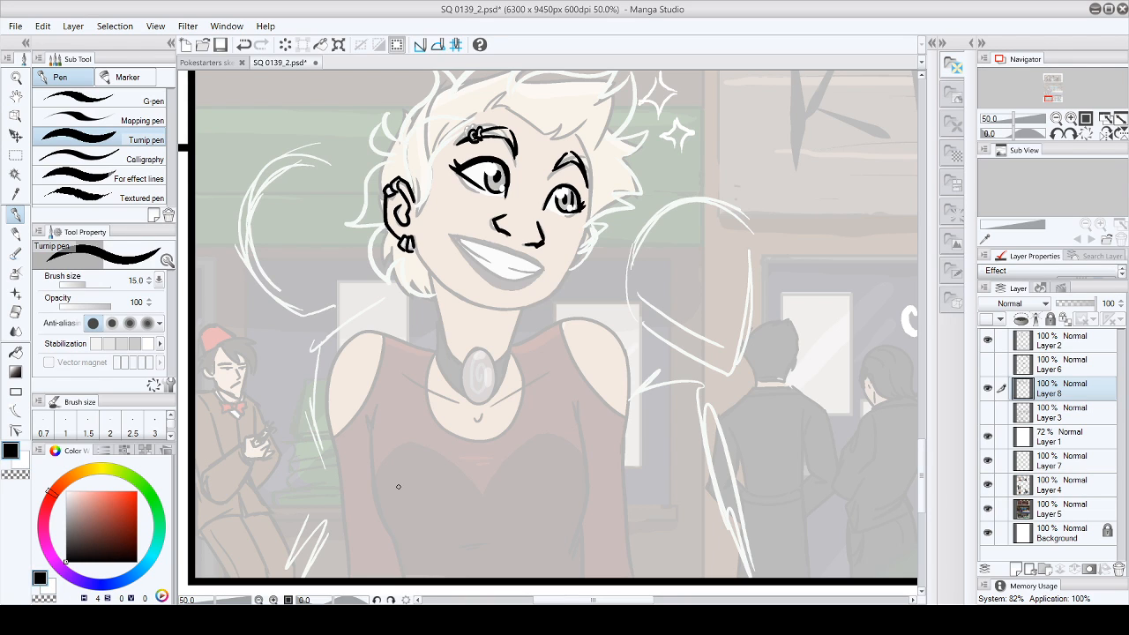
{"action": "left_click", "coordinate": [987, 484]}
{"action": "left_click", "coordinate": [987, 485]}
{"action": "left_click_drag", "start_coordinate": [561, 212], "coordinate": [580, 211]}
{"action": "left_click_drag", "start_coordinate": [451, 165], "coordinate": [490, 191]}
- Ink the hairline from the ear across the forehead, the swept fringe and the far side of the face
{"action": "left_click_drag", "start_coordinate": [923, 458], "coordinate": [921, 191]}
{"action": "left_click_drag", "start_coordinate": [626, 600], "coordinate": [649, 601]}
{"action": "left_click_drag", "start_coordinate": [922, 210], "coordinate": [917, 497]}
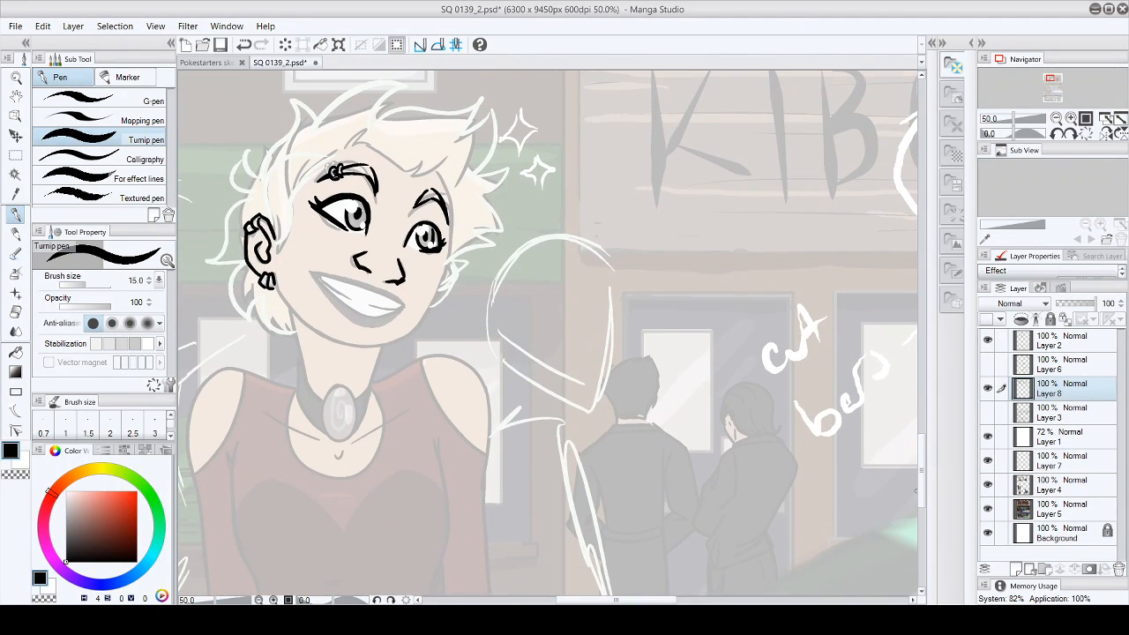
{"action": "mouse_move", "coordinate": [280, 240]}
{"action": "left_mouse_down"}
{"action": "mouse_move", "coordinate": [278, 187]}
{"action": "mouse_move", "coordinate": [315, 168]}
{"action": "left_mouse_up"}
{"action": "mouse_move", "coordinate": [274, 227]}
{"action": "left_mouse_down"}
{"action": "mouse_move", "coordinate": [268, 175]}
{"action": "mouse_move", "coordinate": [327, 162]}
{"action": "left_mouse_up"}
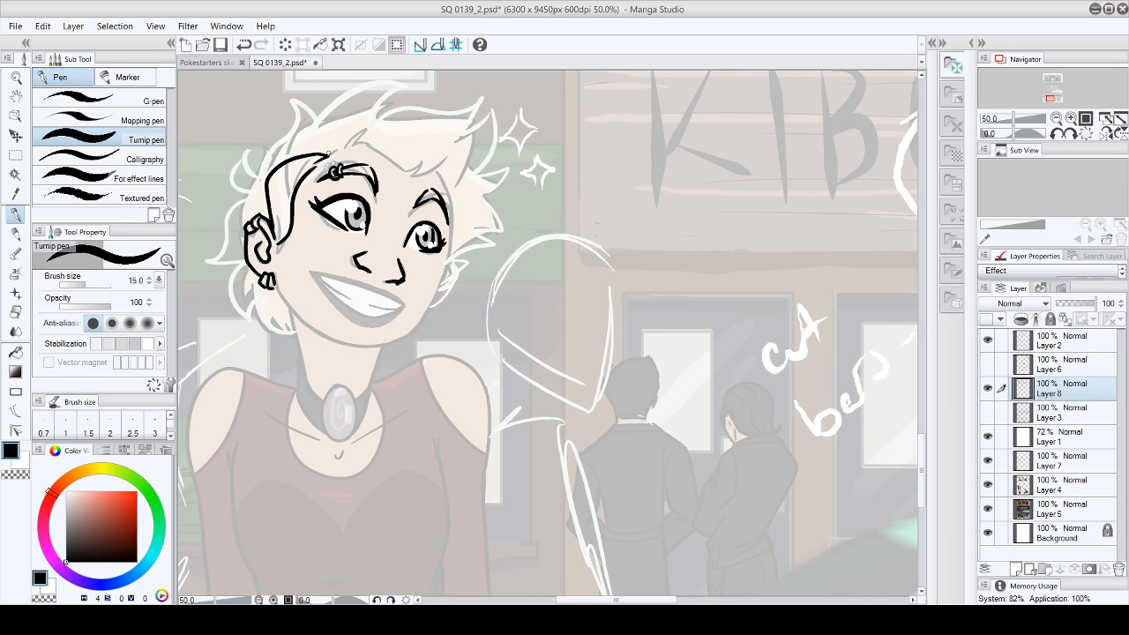
{"action": "mouse_move", "coordinate": [351, 147]}
{"action": "left_mouse_down"}
{"action": "mouse_move", "coordinate": [363, 134]}
{"action": "mouse_move", "coordinate": [413, 170]}
{"action": "mouse_move", "coordinate": [457, 160]}
{"action": "mouse_move", "coordinate": [444, 269]}
{"action": "left_mouse_up"}
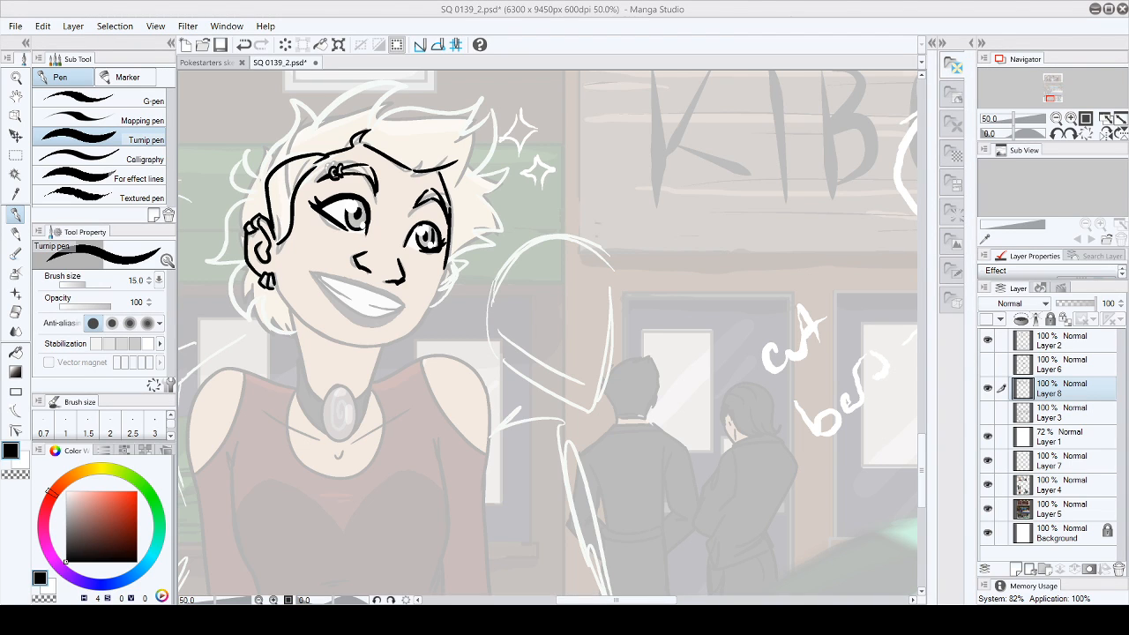
- Ink the spiky outer contour of the hair over the crown and down behind the ear to the nape
{"action": "mouse_move", "coordinate": [244, 196]}
{"action": "left_mouse_down"}
{"action": "mouse_move", "coordinate": [256, 149]}
{"action": "mouse_move", "coordinate": [246, 152]}
{"action": "mouse_move", "coordinate": [261, 173]}
{"action": "mouse_move", "coordinate": [294, 104]}
{"action": "mouse_move", "coordinate": [314, 125]}
{"action": "left_mouse_up"}
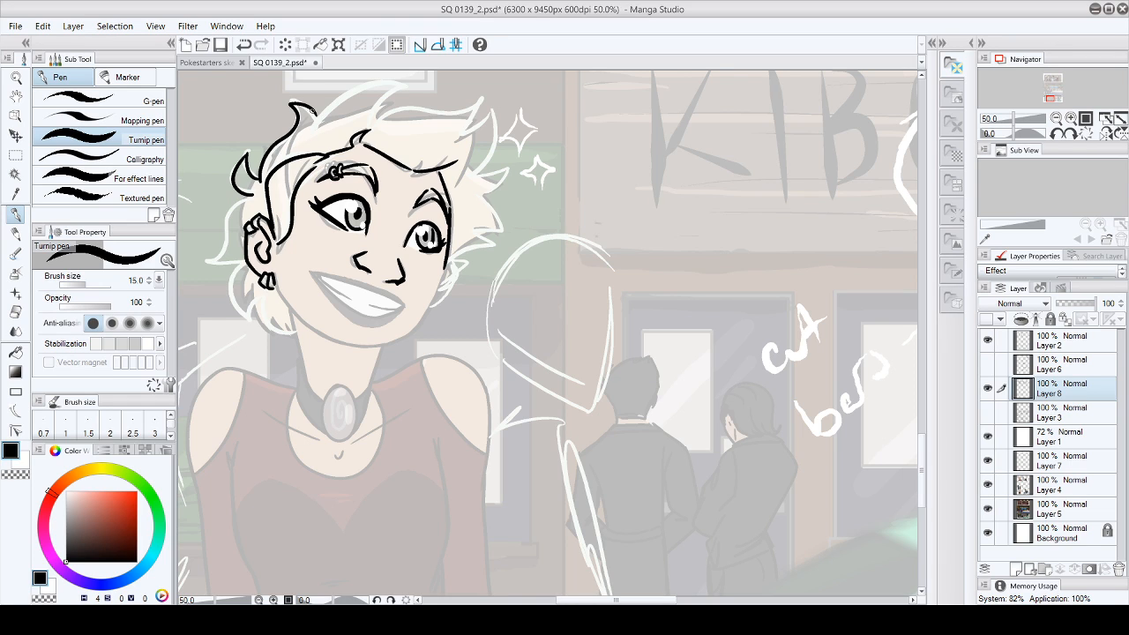
{"action": "mouse_move", "coordinate": [314, 120]}
{"action": "left_mouse_down"}
{"action": "mouse_move", "coordinate": [336, 95]}
{"action": "mouse_move", "coordinate": [407, 87]}
{"action": "mouse_move", "coordinate": [381, 115]}
{"action": "mouse_move", "coordinate": [482, 100]}
{"action": "mouse_move", "coordinate": [480, 123]}
{"action": "mouse_move", "coordinate": [467, 128]}
{"action": "mouse_move", "coordinate": [487, 168]}
{"action": "mouse_move", "coordinate": [480, 201]}
{"action": "left_mouse_up"}
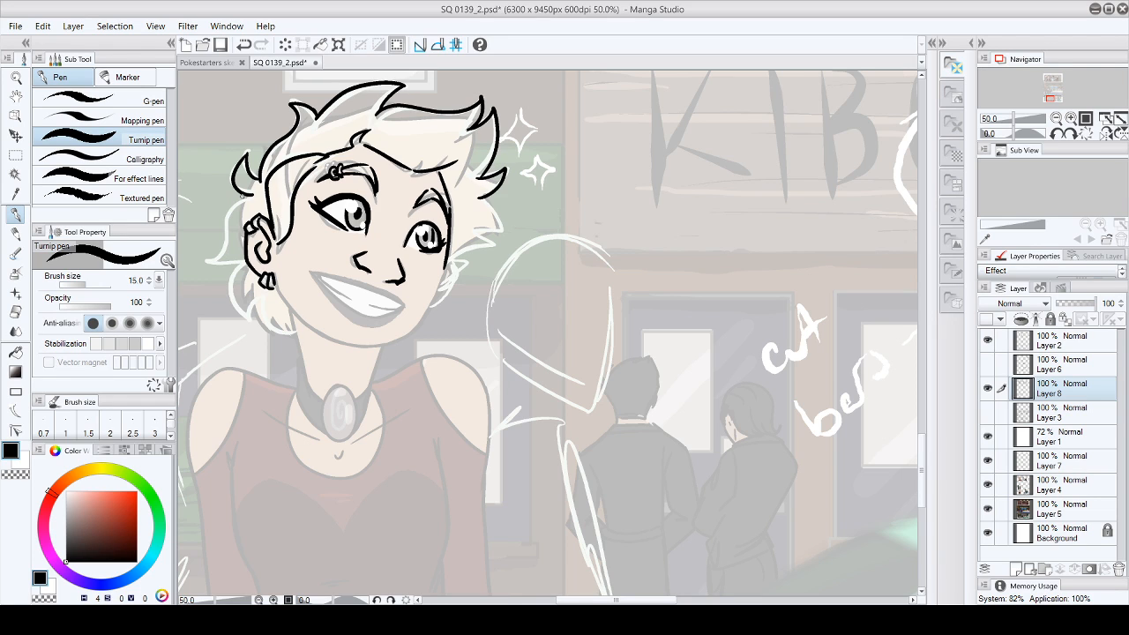
{"action": "mouse_move", "coordinate": [249, 193]}
{"action": "left_mouse_down"}
{"action": "mouse_move", "coordinate": [208, 261]}
{"action": "mouse_move", "coordinate": [240, 264]}
{"action": "mouse_move", "coordinate": [256, 324]}
{"action": "mouse_move", "coordinate": [258, 300]}
{"action": "left_mouse_up"}
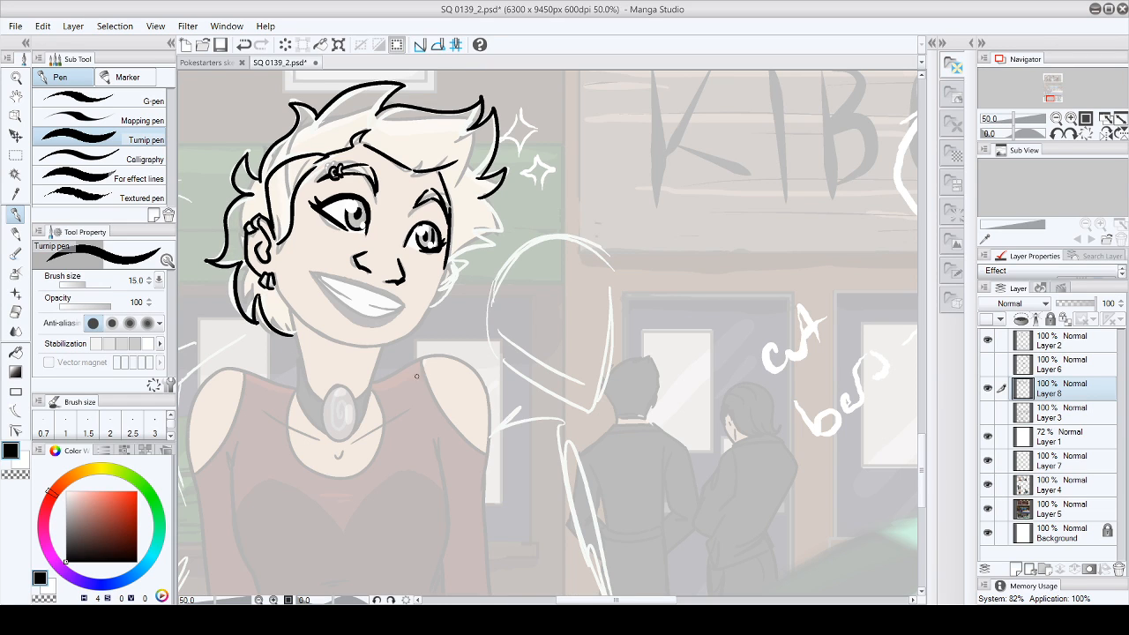
- Ink the upper lip of the open smile from corner to corner, undoing and redrawing the line
{"action": "left_click_drag", "start_coordinate": [308, 269], "coordinate": [319, 271]}
{"action": "left_click_drag", "start_coordinate": [309, 270], "coordinate": [404, 304]}
{"action": "left_click_drag", "start_coordinate": [319, 270], "coordinate": [382, 284]}
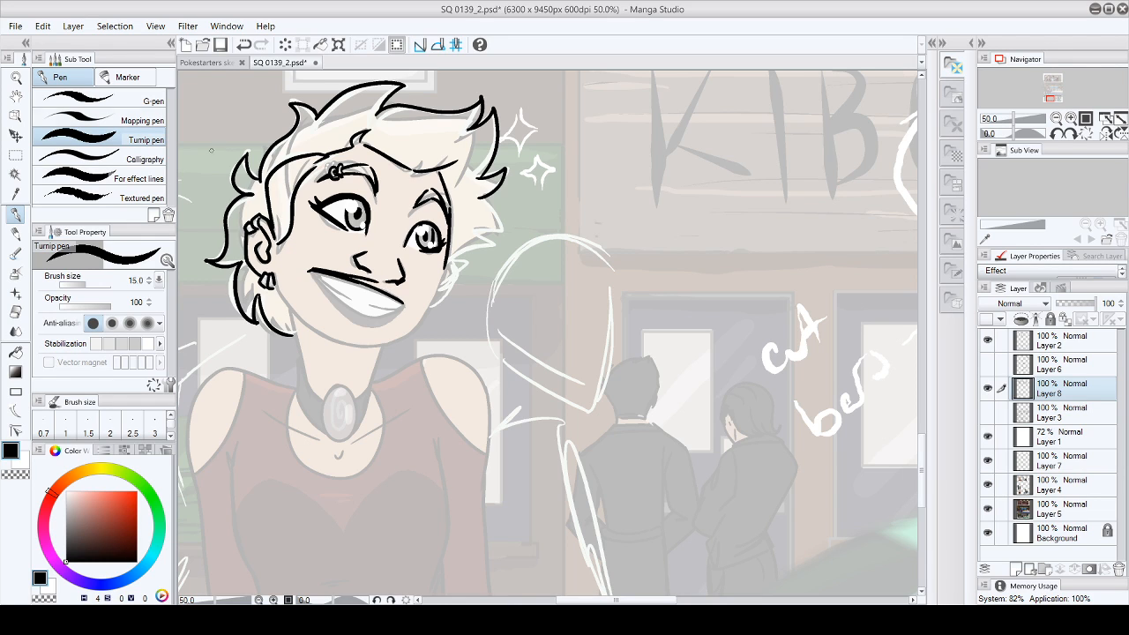
{"action": "key", "text": "ctrl+z"}
{"action": "left_click_drag", "start_coordinate": [313, 270], "coordinate": [363, 289]}
{"action": "left_click_drag", "start_coordinate": [350, 284], "coordinate": [405, 305]}
{"action": "left_click_drag", "start_coordinate": [343, 278], "coordinate": [395, 295]}
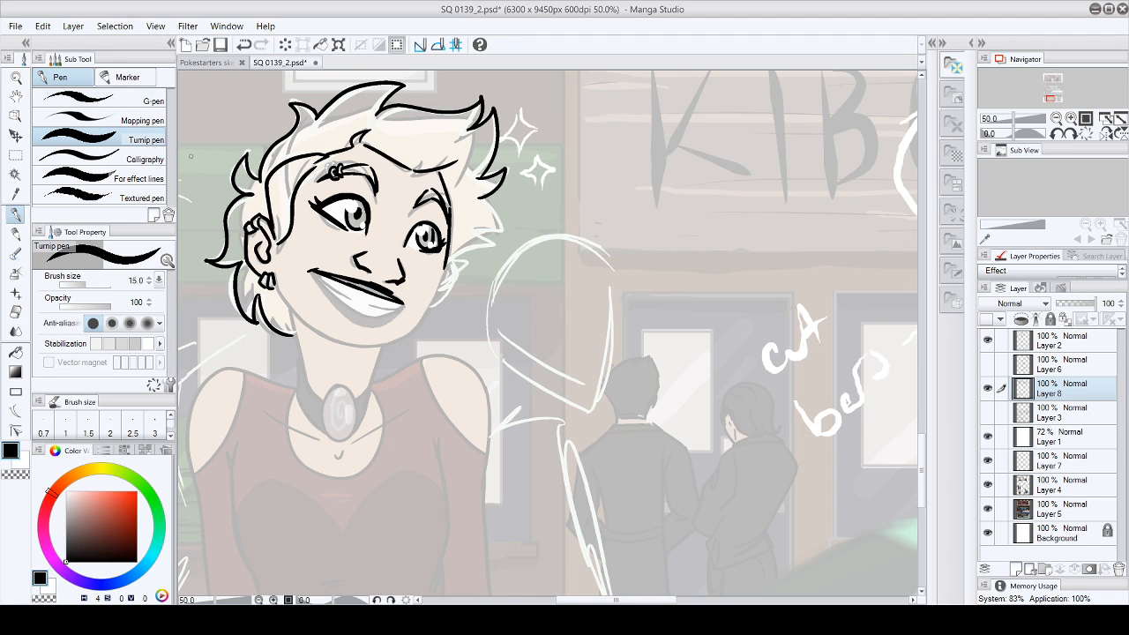
- Undo the last upper lip stroke, redraw the mouth's far corner and ink the lower edge of the teeth
{"action": "key", "text": "ctrl+z"}
{"action": "left_click", "coordinate": [51, 28]}
{"action": "left_click", "coordinate": [61, 43]}
{"action": "left_click_drag", "start_coordinate": [387, 292], "coordinate": [402, 303]}
{"action": "left_click_drag", "start_coordinate": [403, 304], "coordinate": [393, 313]}
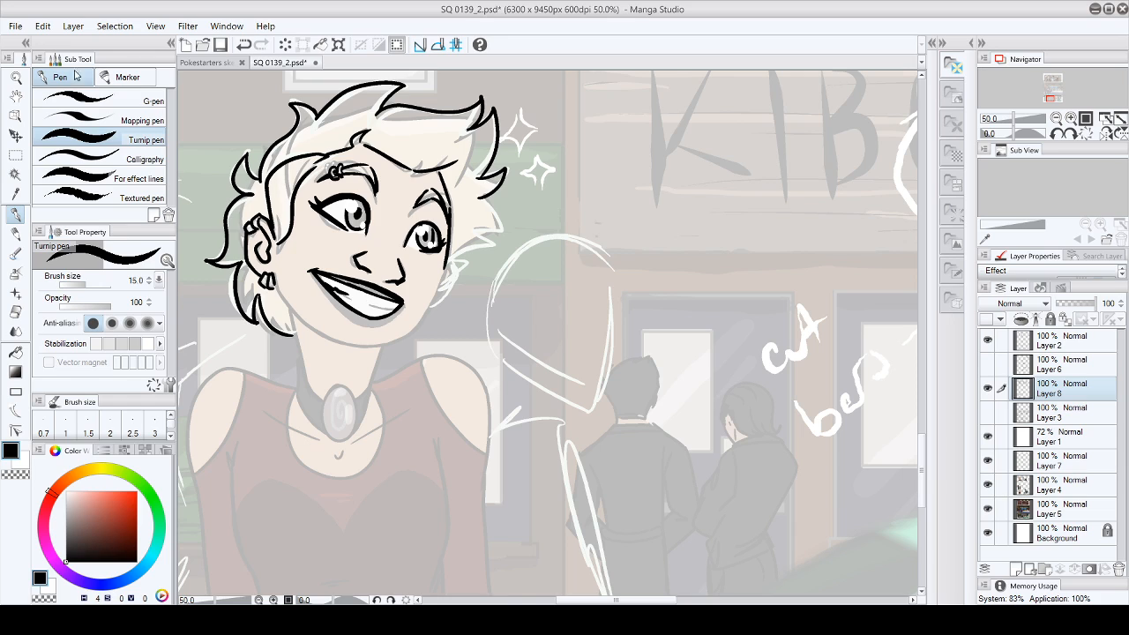
- Ink the mouth's inner edge beside the teeth and the lower lip's contour, undoing a misplaced stroke
{"action": "left_click_drag", "start_coordinate": [325, 286], "coordinate": [376, 307]}
{"action": "left_click_drag", "start_coordinate": [327, 288], "coordinate": [381, 311]}
{"action": "left_click_drag", "start_coordinate": [336, 279], "coordinate": [343, 287]}
{"action": "mouse_move", "coordinate": [341, 315]}
{"action": "left_mouse_down"}
{"action": "mouse_move", "coordinate": [384, 328]}
{"action": "mouse_move", "coordinate": [399, 309]}
{"action": "left_mouse_up"}
{"action": "left_click", "coordinate": [43, 27]}
{"action": "left_click", "coordinate": [48, 47]}
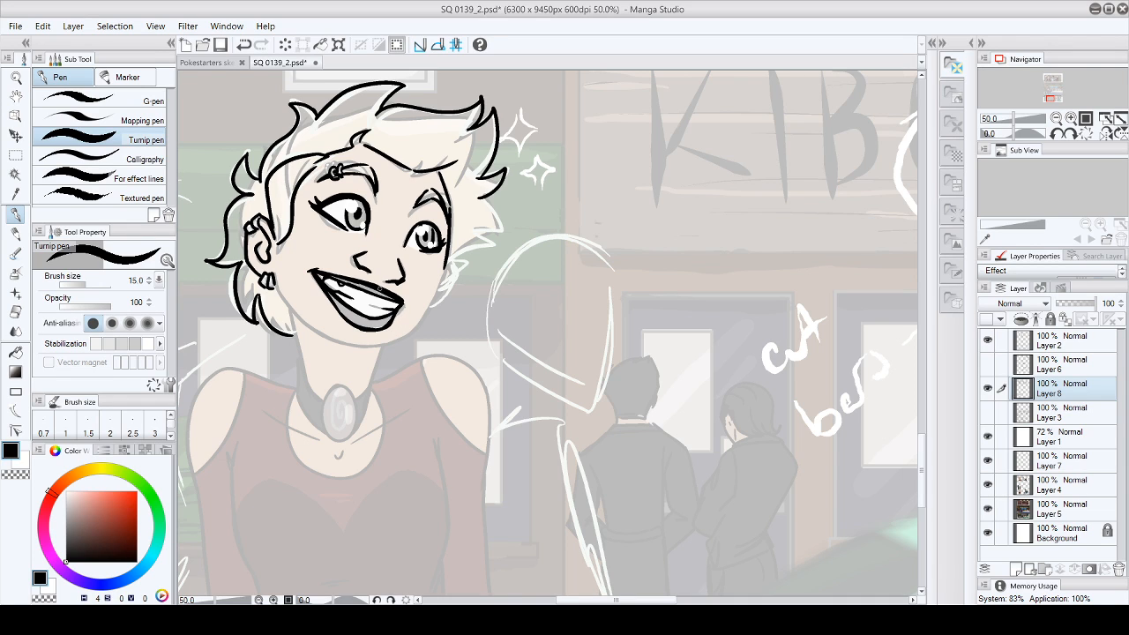
- Ink the line running into the smile's far corner and toggle Layer 4's visibility to check the linework
{"action": "left_click_drag", "start_coordinate": [374, 286], "coordinate": [403, 304]}
{"action": "left_click", "coordinate": [988, 484]}
- Ink the far cheek contour from beside the eye down to the jaw, undoing misplaced strokes along the cheek and chin
{"action": "left_click_drag", "start_coordinate": [447, 260], "coordinate": [407, 340]}
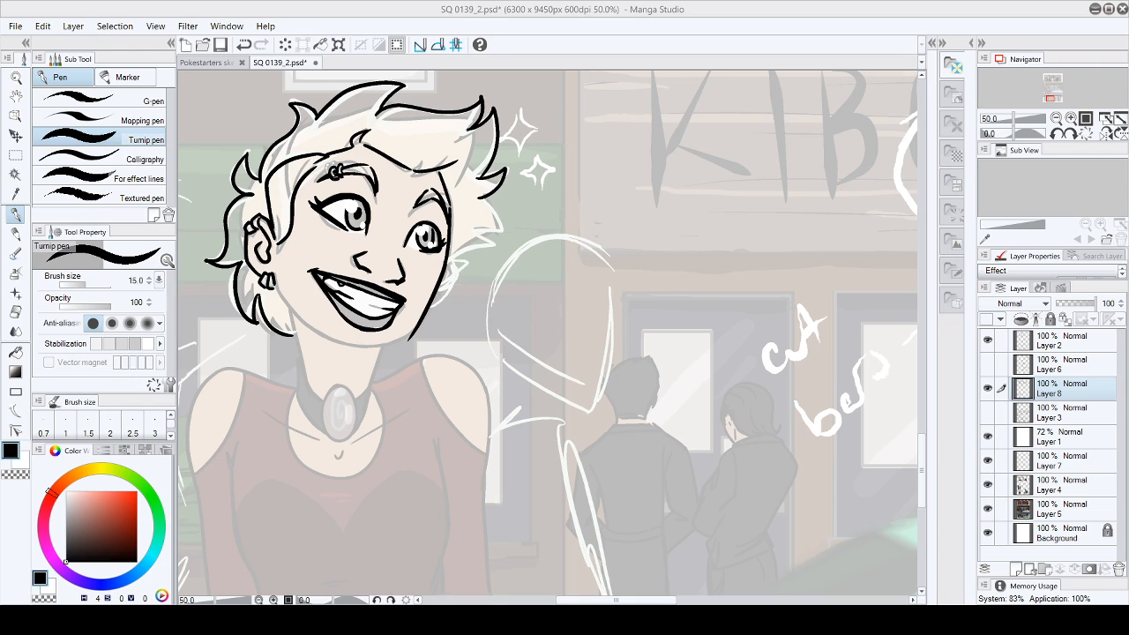
{"action": "left_click", "coordinate": [16, 312]}
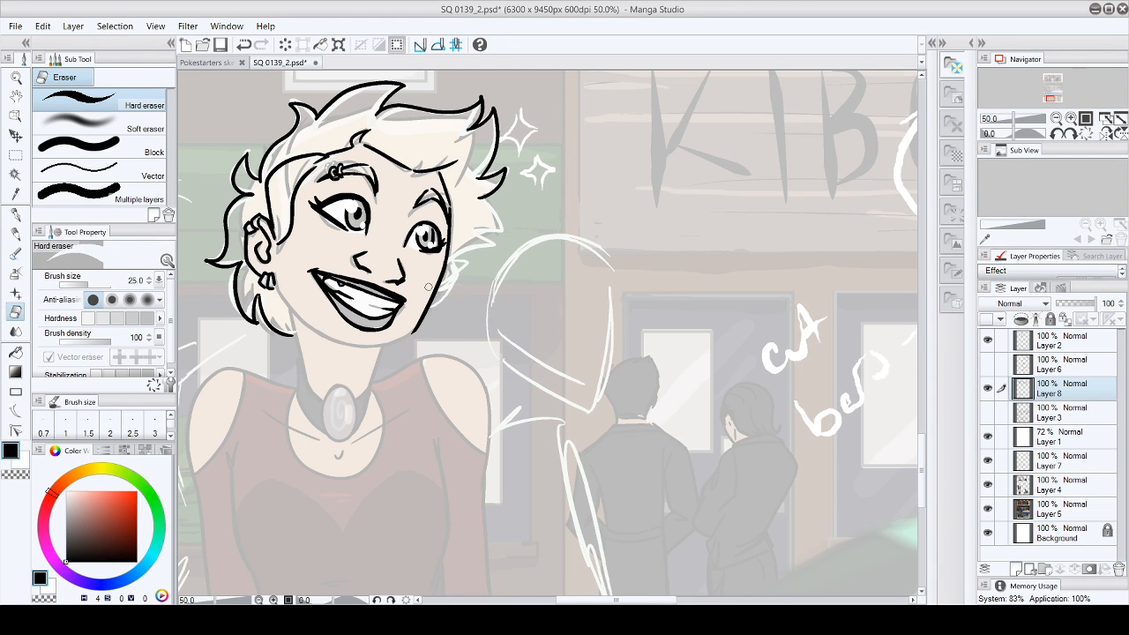
{"action": "left_click", "coordinate": [16, 214]}
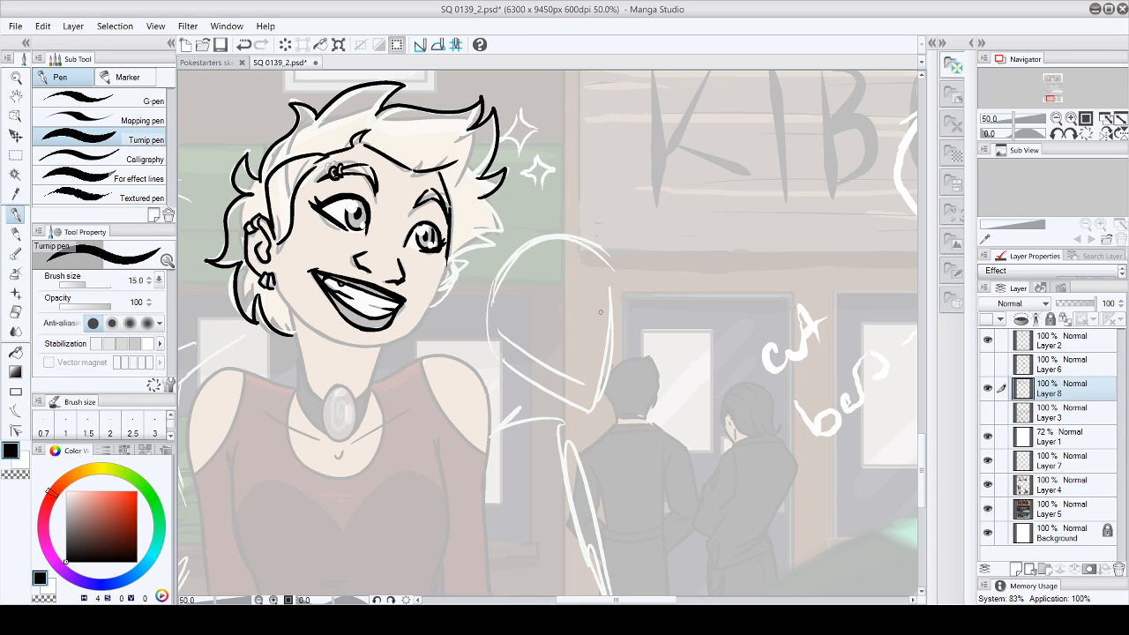
{"action": "left_click_drag", "start_coordinate": [347, 344], "coordinate": [405, 332]}
{"action": "left_click", "coordinate": [43, 28]}
{"action": "left_click", "coordinate": [49, 47]}
{"action": "left_click_drag", "start_coordinate": [447, 253], "coordinate": [418, 326]}
{"action": "left_click", "coordinate": [16, 311]}
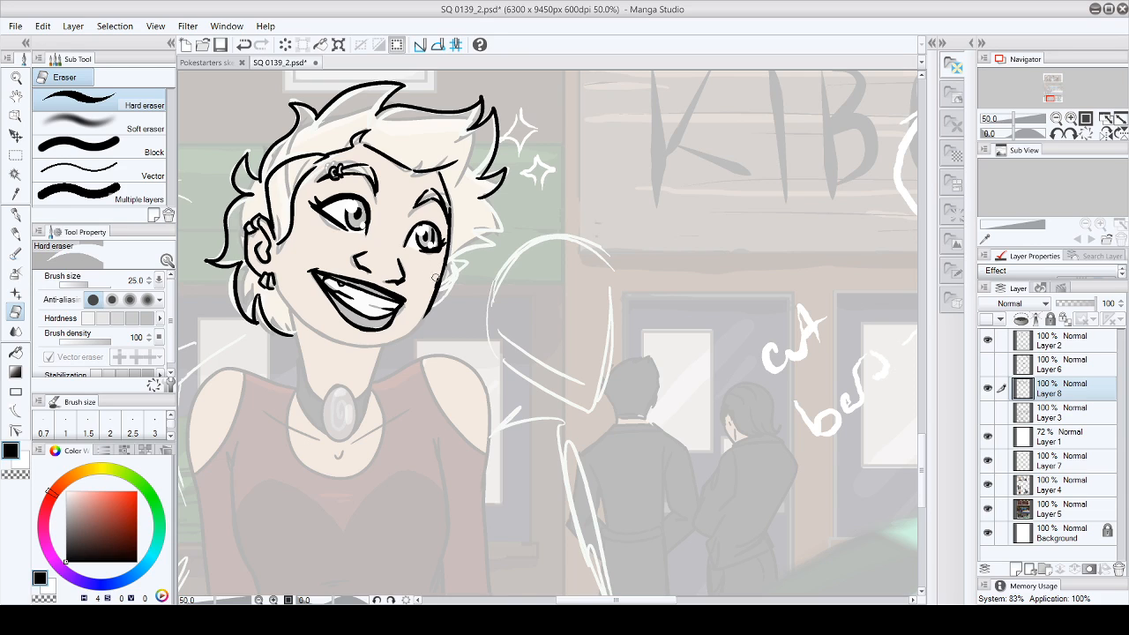
{"action": "key", "text": "p"}
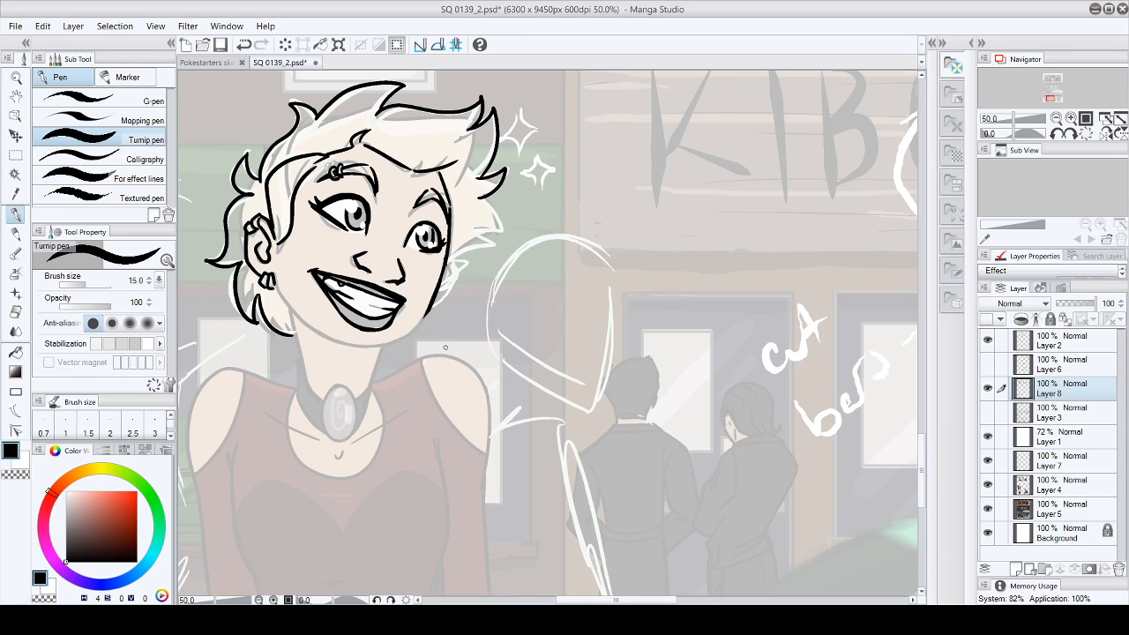
- Ink the spiky hair tufts on the far side of the face, from eye level down to the jaw
{"action": "mouse_move", "coordinate": [476, 198]}
{"action": "left_mouse_down"}
{"action": "mouse_move", "coordinate": [498, 231]}
{"action": "mouse_move", "coordinate": [477, 231]}
{"action": "left_mouse_up"}
{"action": "mouse_move", "coordinate": [477, 233]}
{"action": "left_mouse_down"}
{"action": "mouse_move", "coordinate": [495, 237]}
{"action": "mouse_move", "coordinate": [456, 255]}
{"action": "left_mouse_up"}
{"action": "mouse_move", "coordinate": [923, 444]}
{"action": "left_mouse_down"}
{"action": "mouse_move", "coordinate": [930, 398]}
{"action": "mouse_move", "coordinate": [929, 464]}
{"action": "left_mouse_up"}
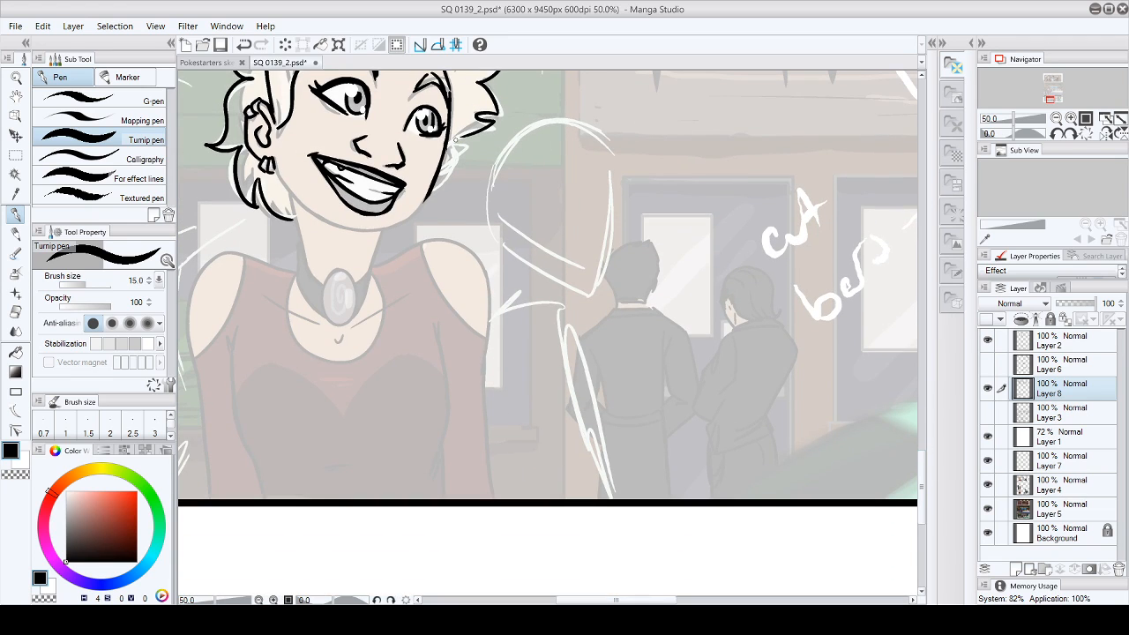
{"action": "left_click_drag", "start_coordinate": [476, 131], "coordinate": [457, 143]}
{"action": "left_click_drag", "start_coordinate": [429, 187], "coordinate": [476, 141]}
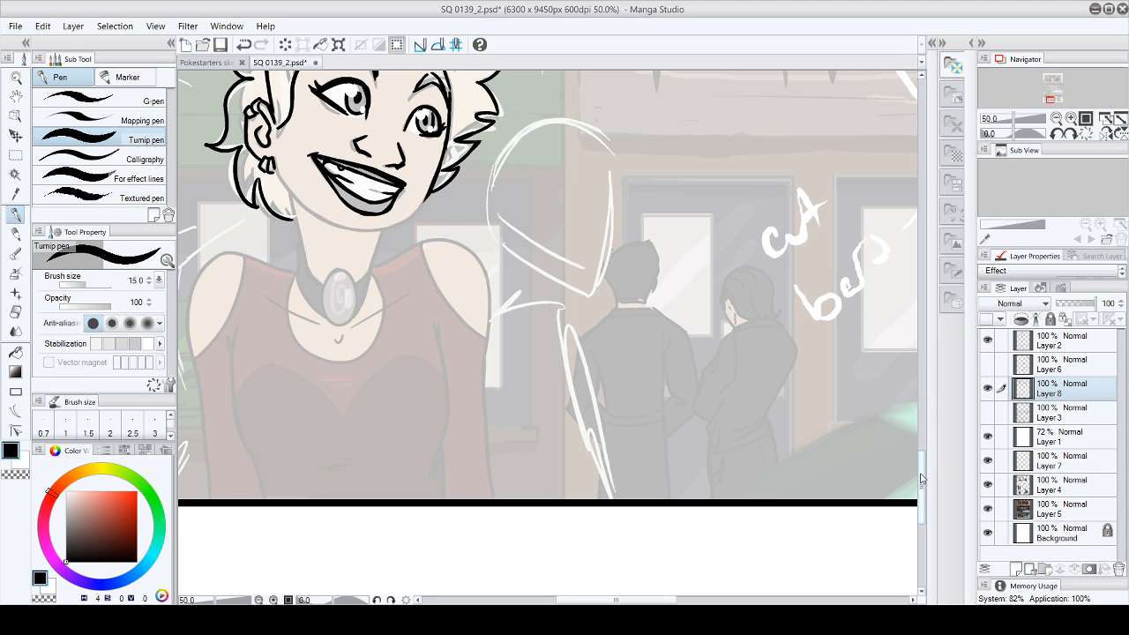
- Ink the near jawline from below the ear to the chin, undoing the misplaced chin strokes
{"action": "scroll", "coordinate": [834, 445], "scroll_direction": "up", "scroll_amount": 3}
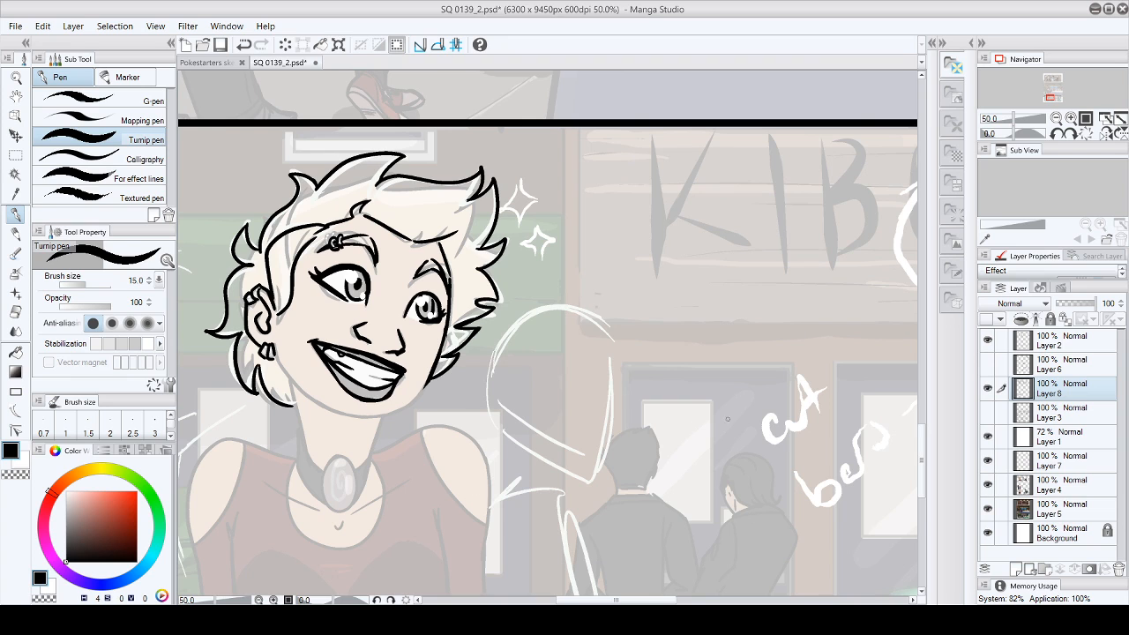
{"action": "scroll", "coordinate": [926, 465], "scroll_direction": "down", "scroll_amount": 3}
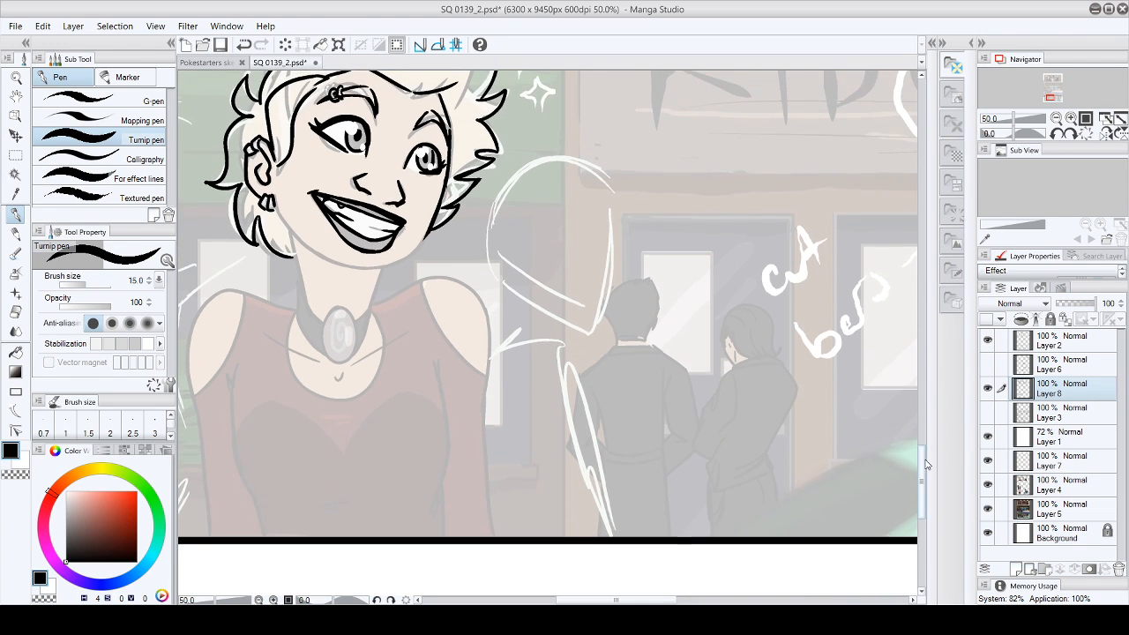
{"action": "scroll", "coordinate": [926, 467], "scroll_direction": "down", "scroll_amount": 1}
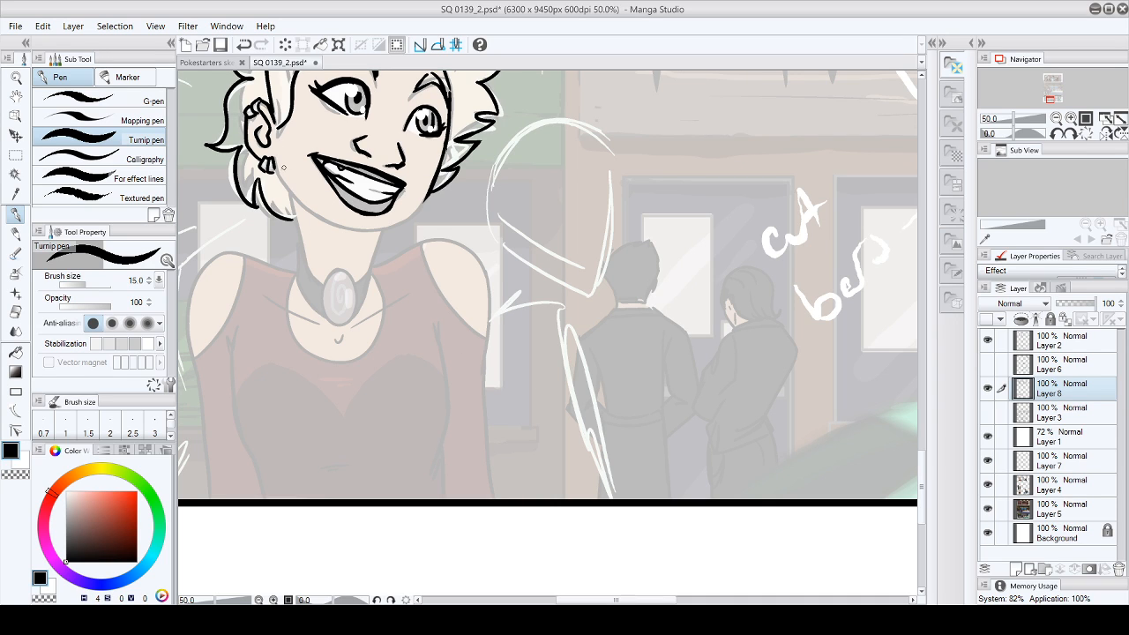
{"action": "left_click_drag", "start_coordinate": [273, 159], "coordinate": [311, 213]}
{"action": "left_click_drag", "start_coordinate": [307, 210], "coordinate": [372, 231]}
{"action": "left_click", "coordinate": [44, 27]}
{"action": "left_click", "coordinate": [53, 44]}
{"action": "left_click_drag", "start_coordinate": [298, 209], "coordinate": [371, 249]}
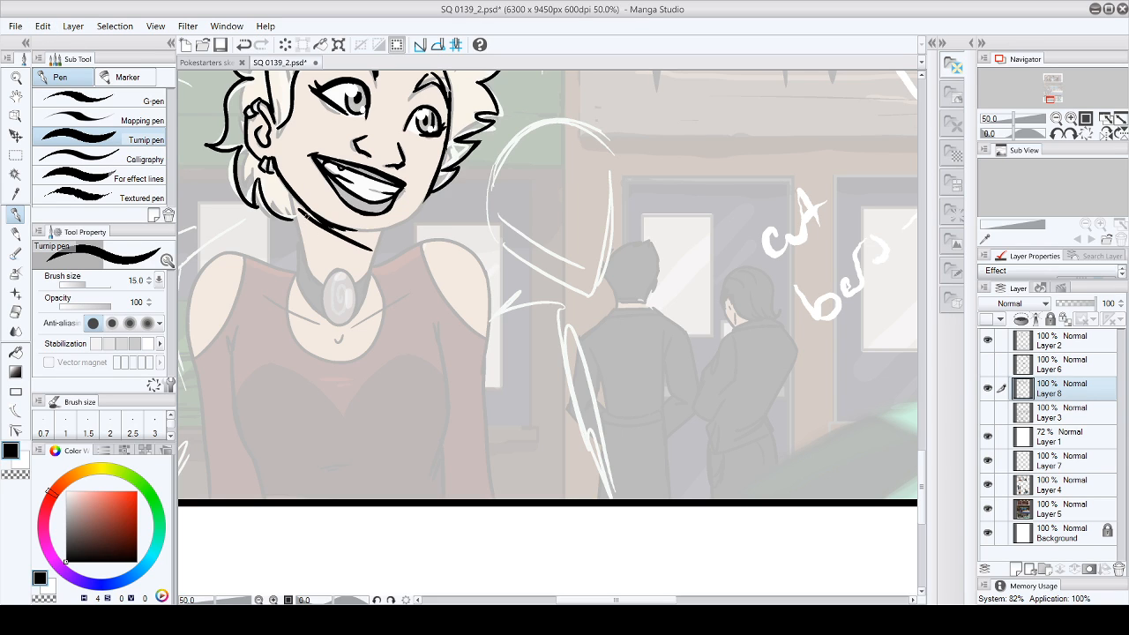
{"action": "left_click", "coordinate": [43, 27]}
{"action": "left_click", "coordinate": [45, 45]}
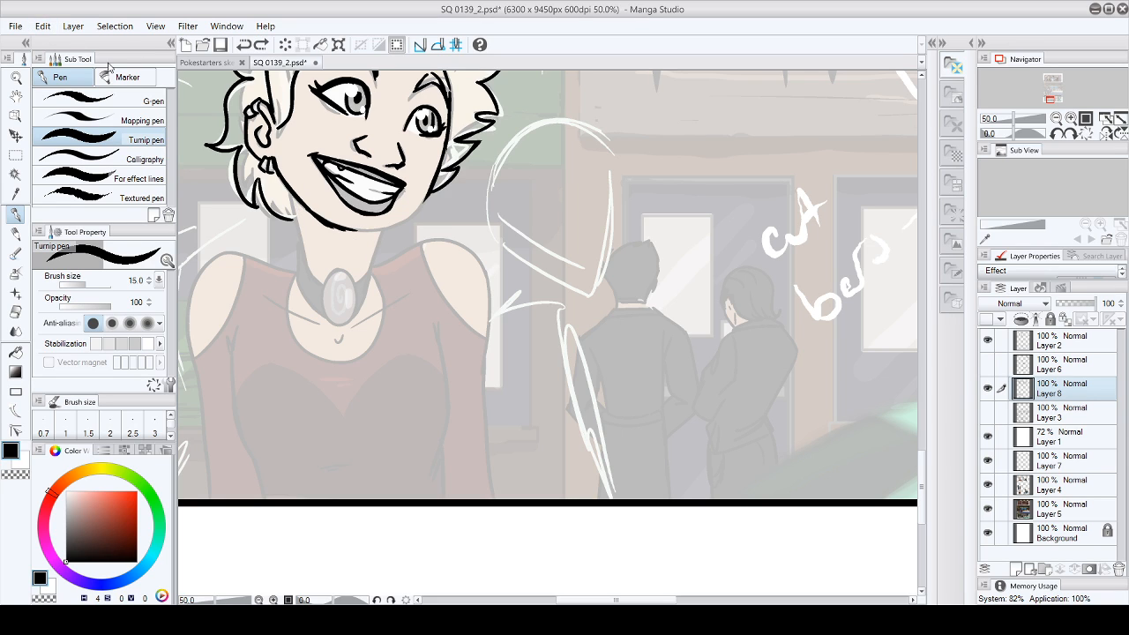
- Ink the far jaw down to the chin and join it to the near jawline, undoing and redrawing the chin strokes
{"action": "left_click", "coordinate": [15, 312]}
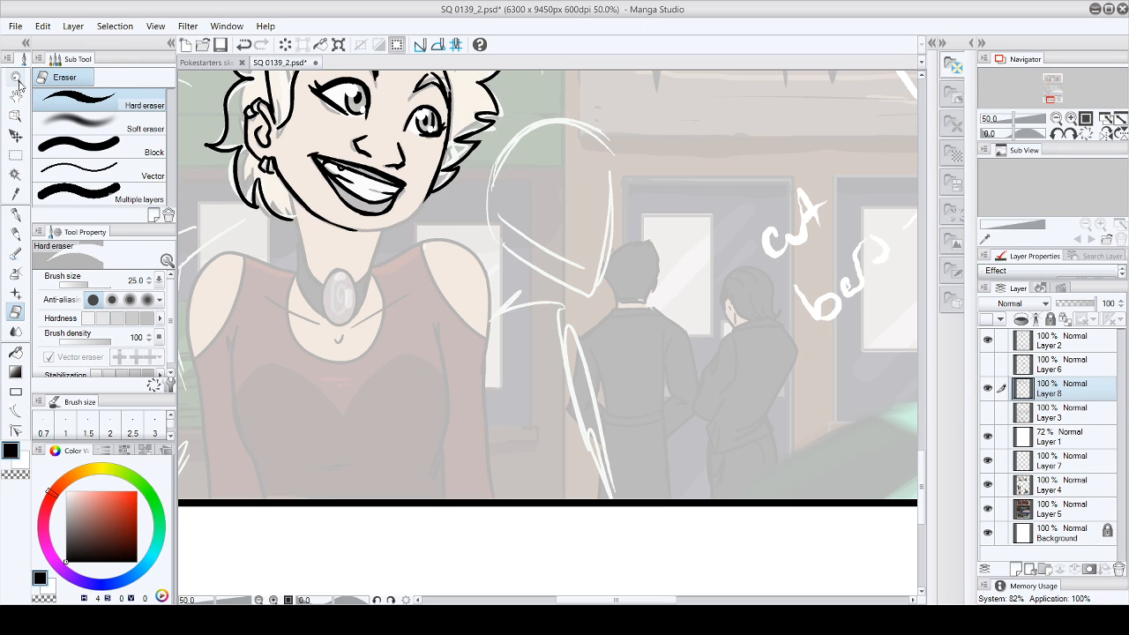
{"action": "key", "text": "p"}
{"action": "left_click_drag", "start_coordinate": [317, 217], "coordinate": [349, 230]}
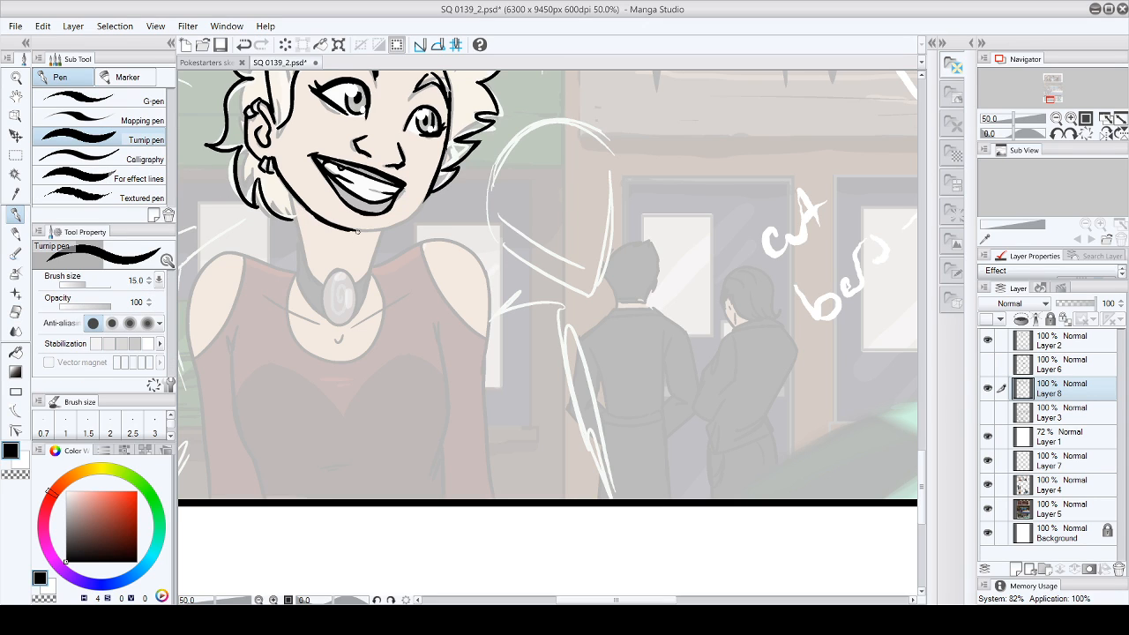
{"action": "key", "text": "ctrl+z"}
{"action": "left_click_drag", "start_coordinate": [427, 196], "coordinate": [376, 235]}
{"action": "left_click_drag", "start_coordinate": [311, 214], "coordinate": [343, 229]}
{"action": "left_click", "coordinate": [42, 26]}
{"action": "left_click", "coordinate": [39, 42]}
{"action": "mouse_move", "coordinate": [314, 215]}
{"action": "left_mouse_down"}
{"action": "mouse_move", "coordinate": [335, 231]}
{"action": "mouse_move", "coordinate": [380, 232]}
{"action": "left_mouse_up"}
{"action": "key", "text": "e"}
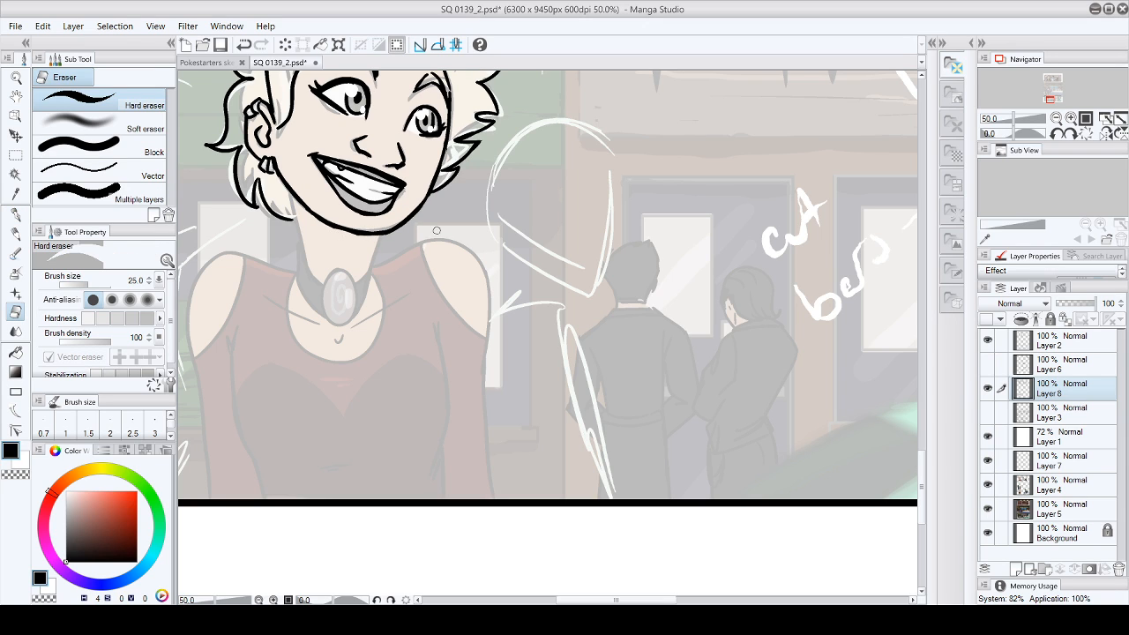
{"action": "left_click", "coordinate": [15, 215]}
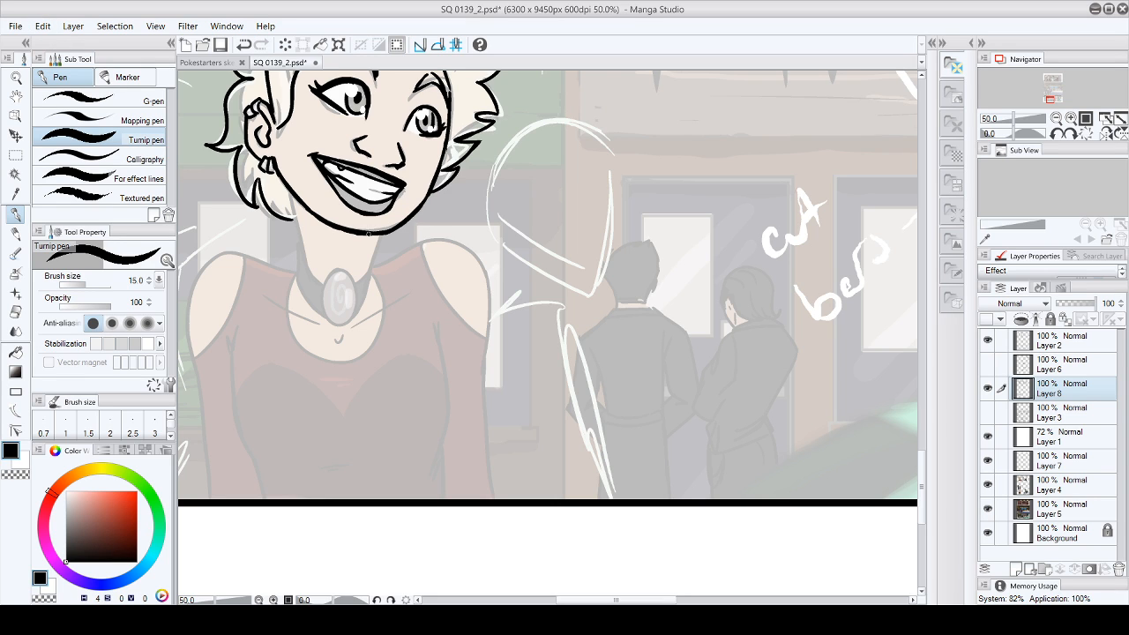
- Ink both sides of the neck from the jaw down to the choker, undoing and redrawing the far side
{"action": "mouse_move", "coordinate": [924, 465]}
{"action": "left_mouse_down"}
{"action": "mouse_move", "coordinate": [922, 448]}
{"action": "mouse_move", "coordinate": [924, 471]}
{"action": "left_mouse_up"}
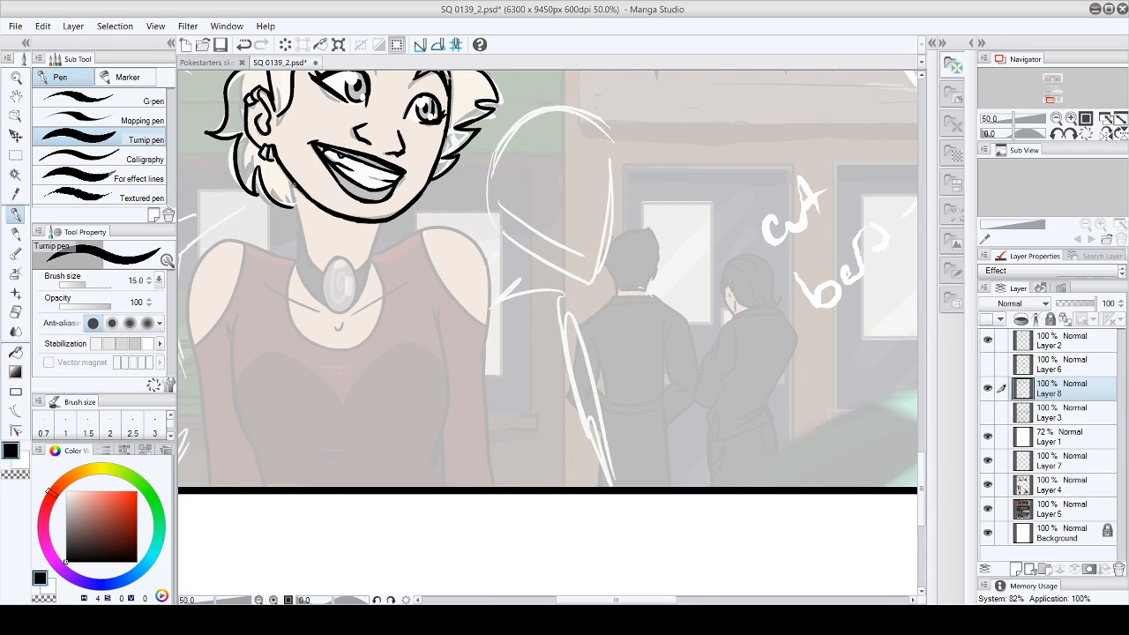
{"action": "left_click_drag", "start_coordinate": [287, 174], "coordinate": [309, 254]}
{"action": "left_click_drag", "start_coordinate": [381, 218], "coordinate": [369, 264]}
{"action": "key", "text": "ctrl+z"}
{"action": "left_click_drag", "start_coordinate": [381, 220], "coordinate": [368, 259]}
{"action": "left_click_drag", "start_coordinate": [302, 236], "coordinate": [321, 270]}
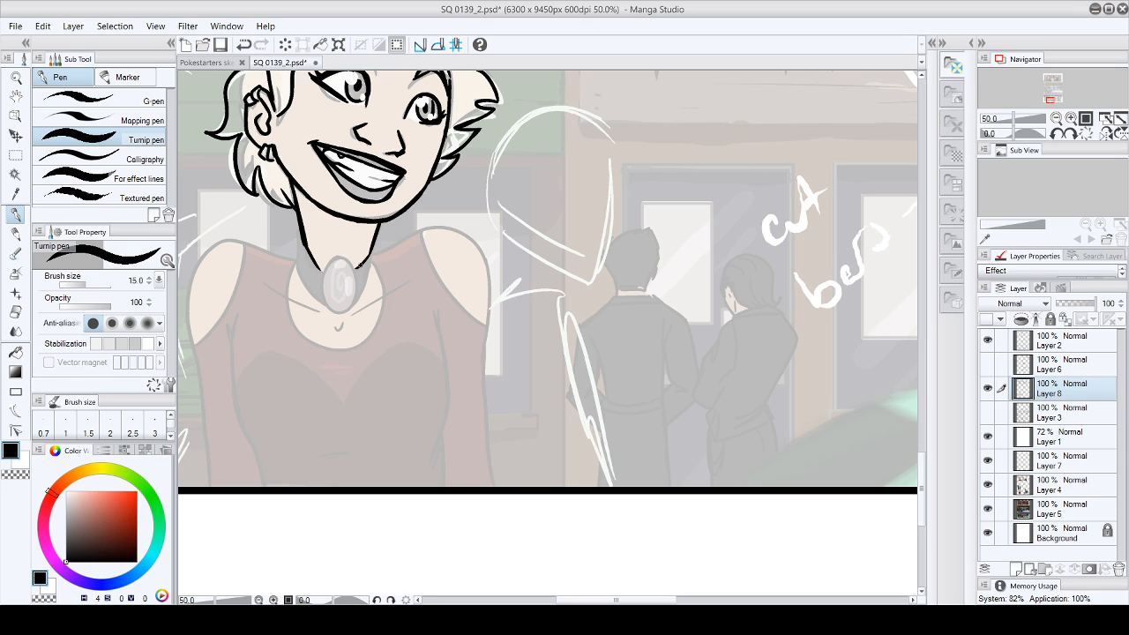
{"action": "left_click_drag", "start_coordinate": [378, 237], "coordinate": [369, 261]}
- Ink the choker's outline around the neck and the oval gem at its centre
{"action": "mouse_move", "coordinate": [295, 223]}
{"action": "left_mouse_down"}
{"action": "mouse_move", "coordinate": [304, 258]}
{"action": "mouse_move", "coordinate": [331, 262]}
{"action": "mouse_move", "coordinate": [324, 304]}
{"action": "mouse_move", "coordinate": [343, 308]}
{"action": "left_mouse_up"}
{"action": "mouse_move", "coordinate": [335, 256]}
{"action": "left_mouse_down"}
{"action": "mouse_move", "coordinate": [354, 288]}
{"action": "mouse_move", "coordinate": [337, 310]}
{"action": "mouse_move", "coordinate": [355, 285]}
{"action": "mouse_move", "coordinate": [350, 303]}
{"action": "mouse_move", "coordinate": [359, 293]}
{"action": "mouse_move", "coordinate": [378, 253]}
{"action": "left_mouse_up"}
{"action": "left_click_drag", "start_coordinate": [297, 252], "coordinate": [296, 239]}
{"action": "left_click_drag", "start_coordinate": [300, 275], "coordinate": [328, 309]}
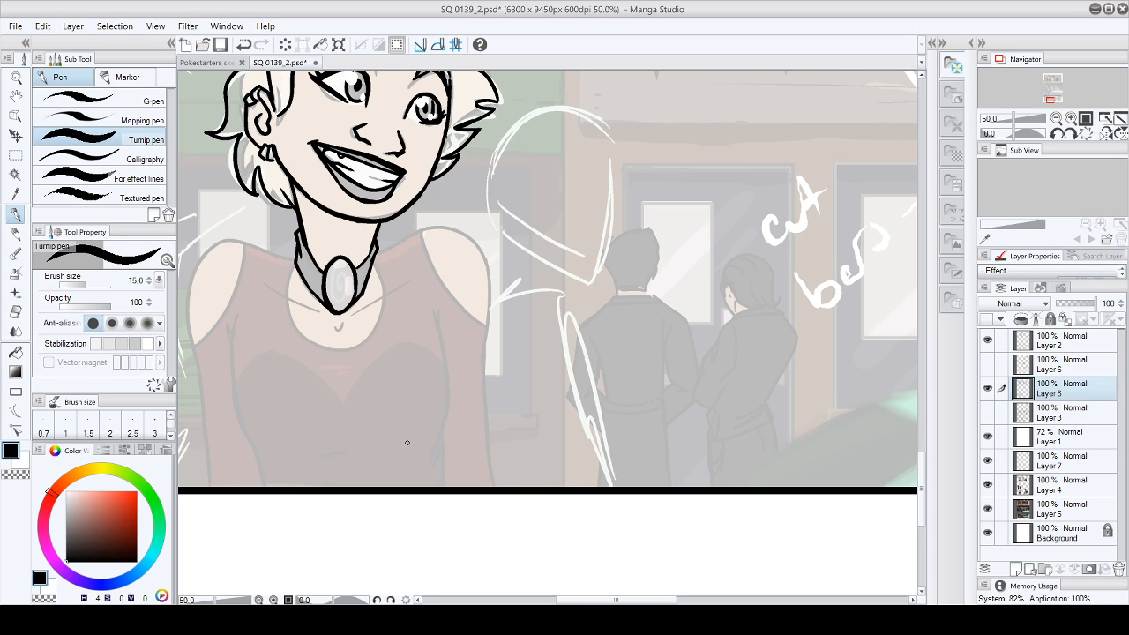
- Ink the torso's side contours from the armpits to the panel border, and the round neckline with the collarbones
{"action": "left_click_drag", "start_coordinate": [215, 314], "coordinate": [264, 485]}
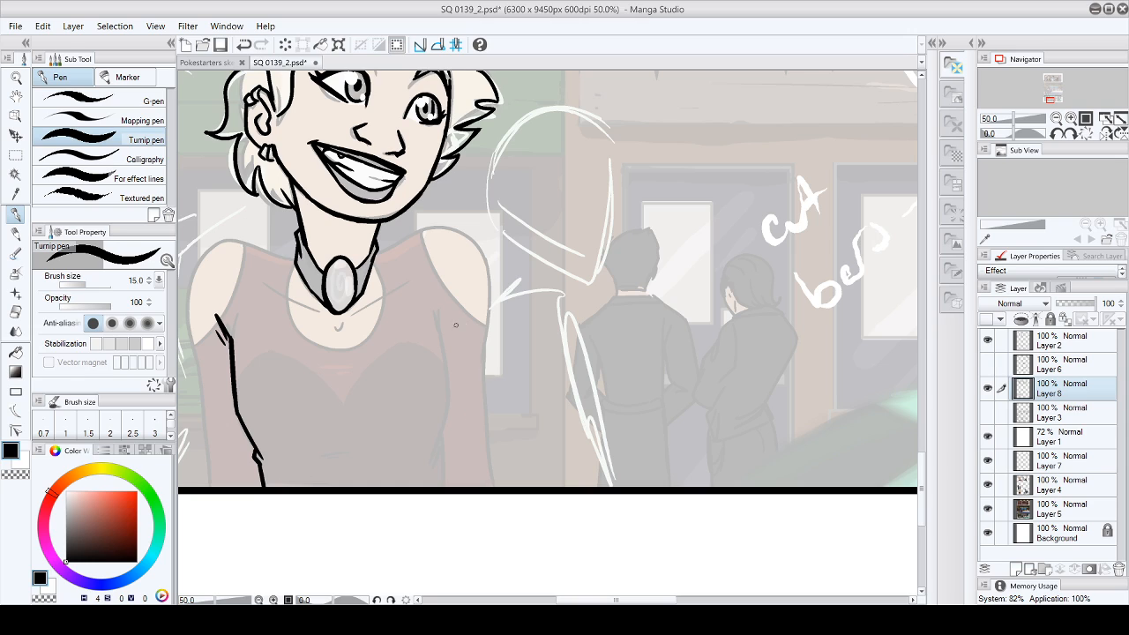
{"action": "left_click_drag", "start_coordinate": [442, 291], "coordinate": [445, 485]}
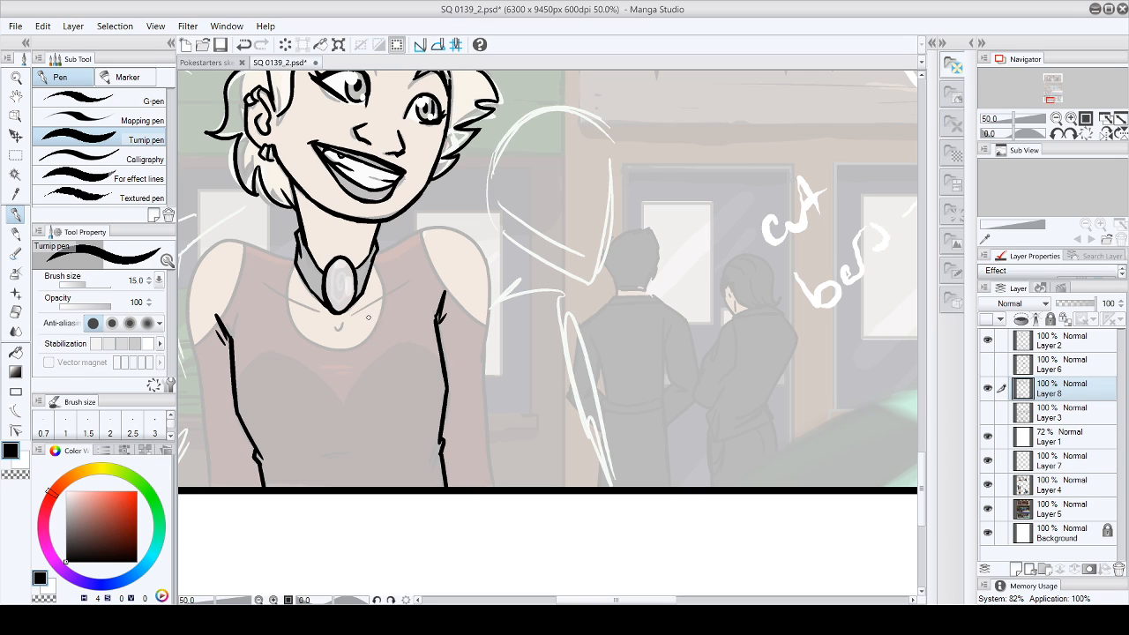
{"action": "mouse_move", "coordinate": [289, 259]}
{"action": "left_mouse_down"}
{"action": "mouse_move", "coordinate": [291, 332]}
{"action": "mouse_move", "coordinate": [381, 335]}
{"action": "left_mouse_up"}
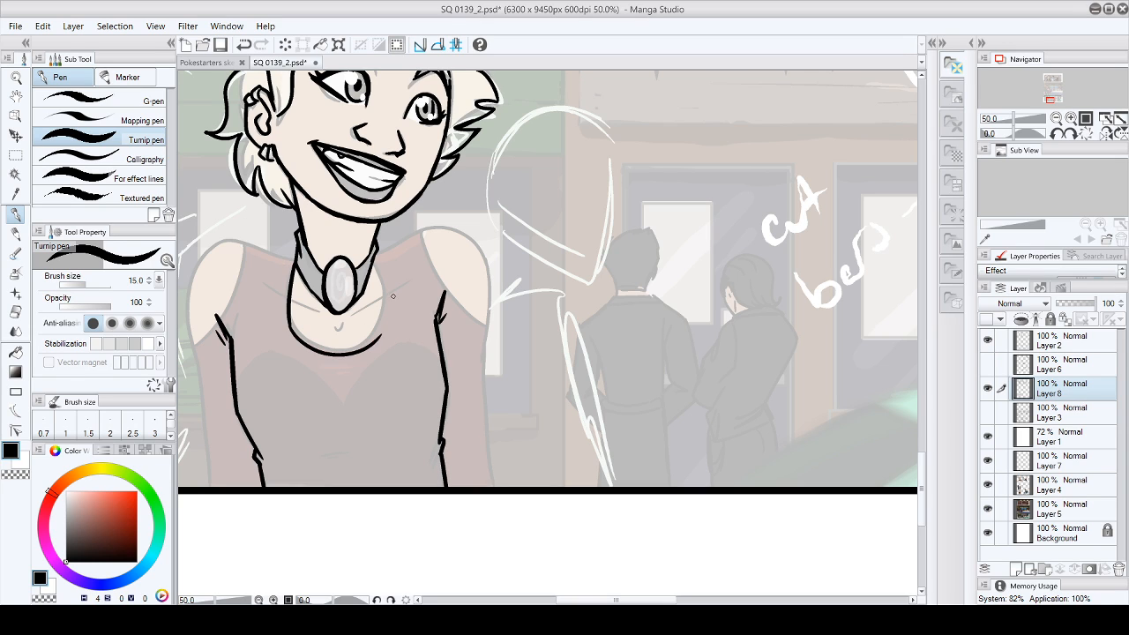
{"action": "mouse_move", "coordinate": [373, 258]}
{"action": "left_mouse_down"}
{"action": "mouse_move", "coordinate": [388, 309]}
{"action": "mouse_move", "coordinate": [378, 340]}
{"action": "left_mouse_up"}
{"action": "mouse_move", "coordinate": [284, 295]}
{"action": "left_mouse_down"}
{"action": "mouse_move", "coordinate": [325, 319]}
{"action": "mouse_move", "coordinate": [383, 301]}
{"action": "left_mouse_up"}
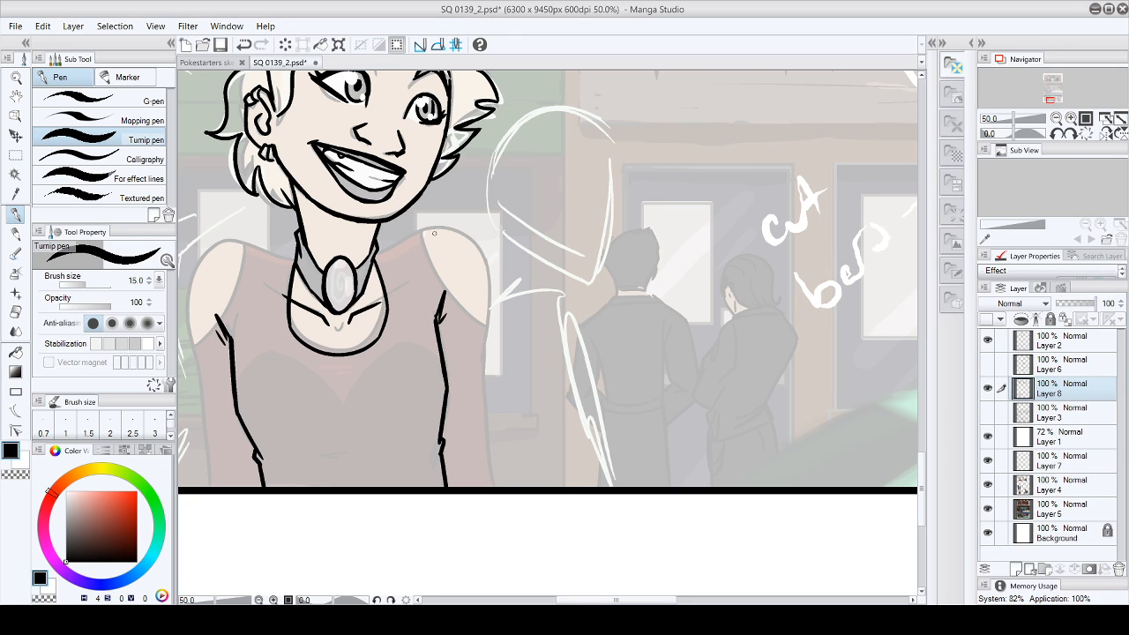
- Ink the far shoulder and outer arm down to the panel border, including the edge of the shoulder cutout
{"action": "mouse_move", "coordinate": [378, 252]}
{"action": "left_mouse_down"}
{"action": "mouse_move", "coordinate": [425, 228]}
{"action": "mouse_move", "coordinate": [421, 242]}
{"action": "mouse_move", "coordinate": [441, 230]}
{"action": "mouse_move", "coordinate": [472, 242]}
{"action": "mouse_move", "coordinate": [488, 325]}
{"action": "mouse_move", "coordinate": [486, 455]}
{"action": "left_mouse_up"}
{"action": "left_click_drag", "start_coordinate": [484, 403], "coordinate": [493, 487]}
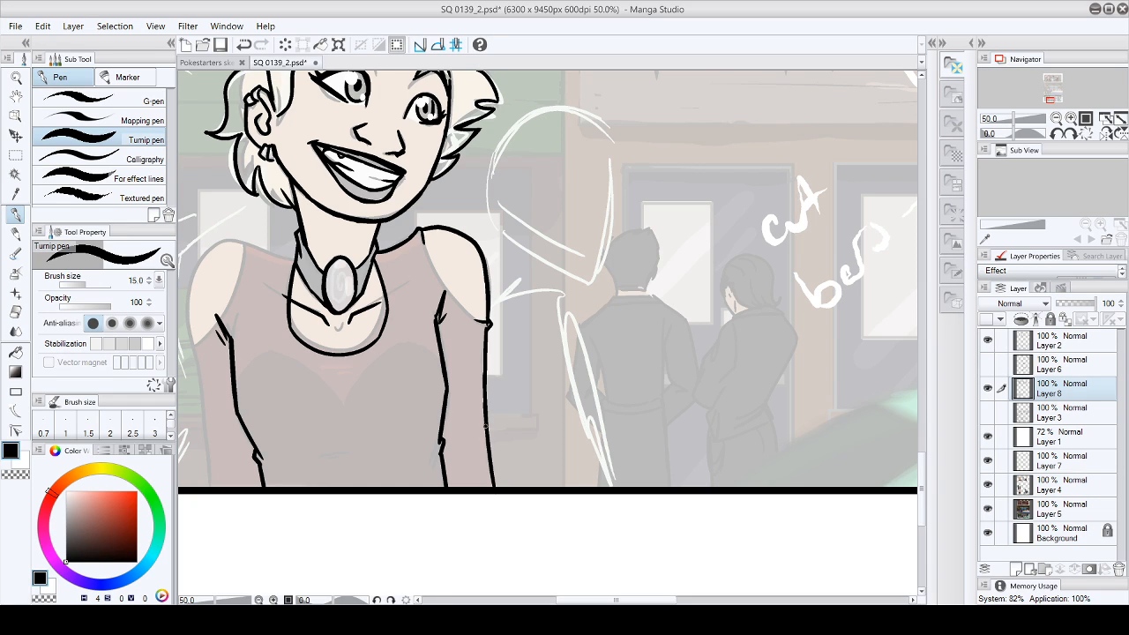
{"action": "mouse_move", "coordinate": [423, 233]}
{"action": "left_mouse_down"}
{"action": "mouse_move", "coordinate": [450, 291]}
{"action": "mouse_move", "coordinate": [483, 323]}
{"action": "left_mouse_up"}
- Ink the near shoulder's cutout, the top's shoulder line to the neck and the outer arm down to the panel border
{"action": "left_click_drag", "start_coordinate": [657, 600], "coordinate": [617, 599]}
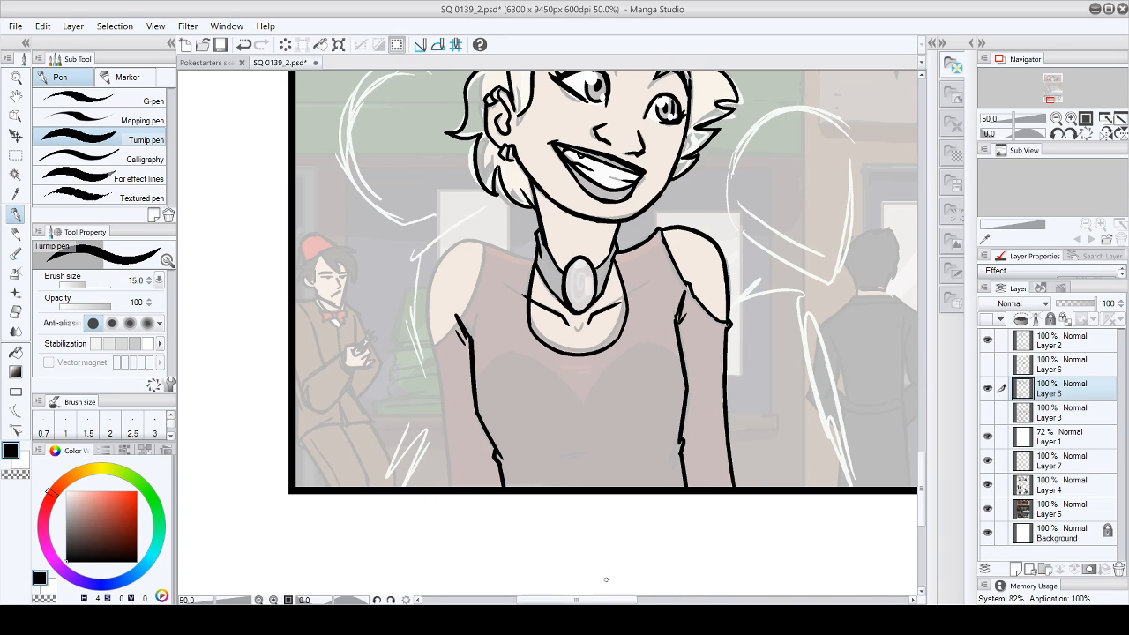
{"action": "left_click_drag", "start_coordinate": [430, 344], "coordinate": [457, 316]}
{"action": "left_click_drag", "start_coordinate": [482, 241], "coordinate": [447, 324]}
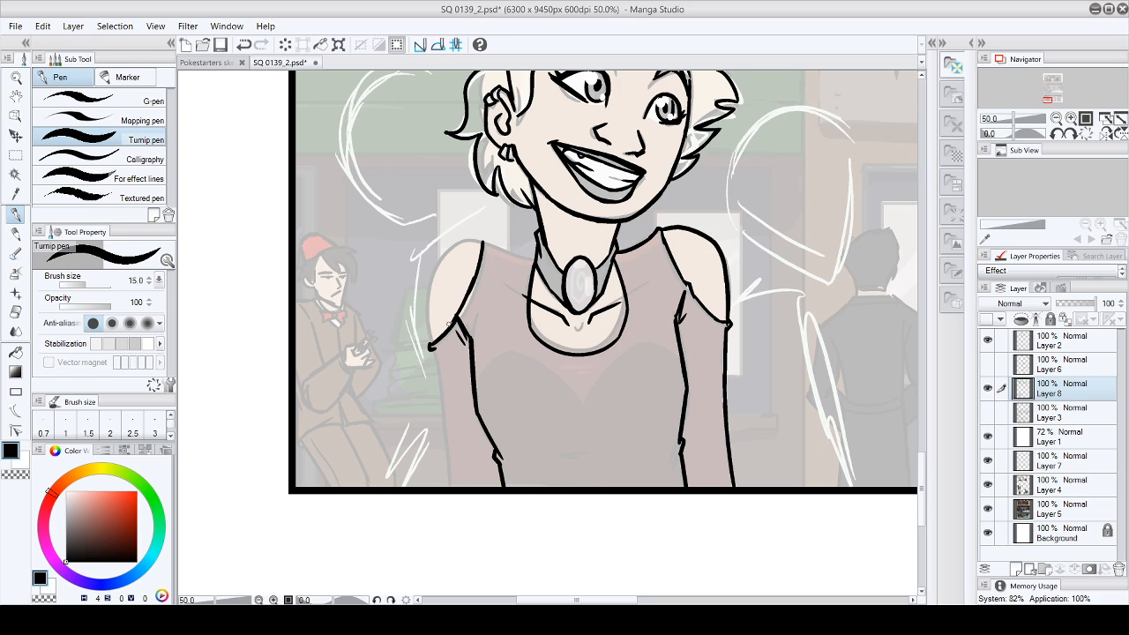
{"action": "mouse_move", "coordinate": [483, 238]}
{"action": "left_mouse_down"}
{"action": "mouse_move", "coordinate": [522, 259]}
{"action": "mouse_move", "coordinate": [526, 292]}
{"action": "left_mouse_up"}
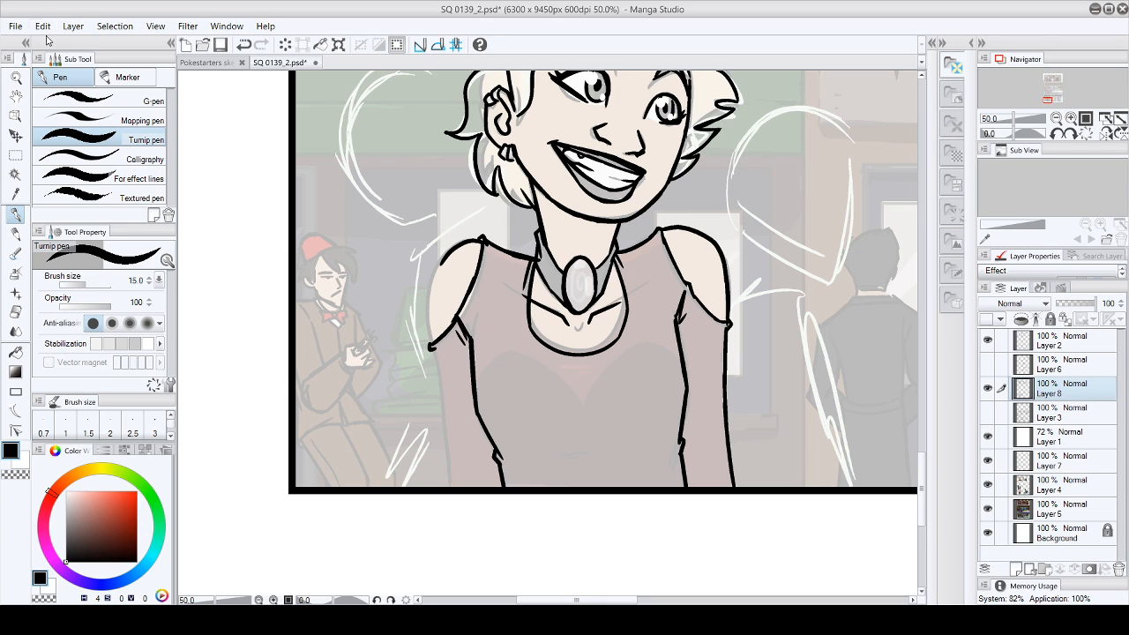
{"action": "mouse_move", "coordinate": [481, 238]}
{"action": "left_mouse_down"}
{"action": "mouse_move", "coordinate": [429, 300]}
{"action": "mouse_move", "coordinate": [439, 261]}
{"action": "mouse_move", "coordinate": [428, 324]}
{"action": "mouse_move", "coordinate": [427, 300]}
{"action": "mouse_move", "coordinate": [448, 467]}
{"action": "left_mouse_up"}
{"action": "left_click_drag", "start_coordinate": [440, 401], "coordinate": [449, 482]}
{"action": "left_click_drag", "start_coordinate": [444, 426], "coordinate": [451, 487]}
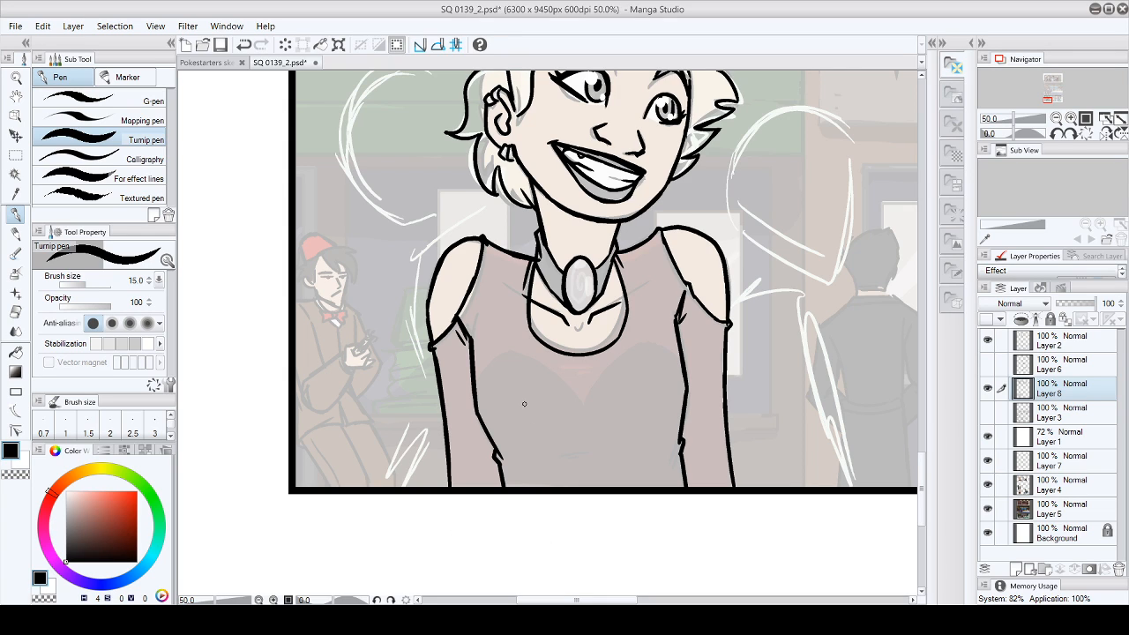
- Ink the heart-shaped seam across the bust, redrawing its near end, and add small fold lines above its dip
{"action": "left_click_drag", "start_coordinate": [476, 389], "coordinate": [516, 348]}
{"action": "key", "text": "ctrl+z"}
{"action": "left_click_drag", "start_coordinate": [476, 390], "coordinate": [506, 353]}
{"action": "left_click_drag", "start_coordinate": [643, 341], "coordinate": [681, 375]}
{"action": "mouse_move", "coordinate": [503, 353]}
{"action": "left_mouse_down"}
{"action": "mouse_move", "coordinate": [583, 404]}
{"action": "mouse_move", "coordinate": [612, 364]}
{"action": "mouse_move", "coordinate": [591, 388]}
{"action": "left_mouse_up"}
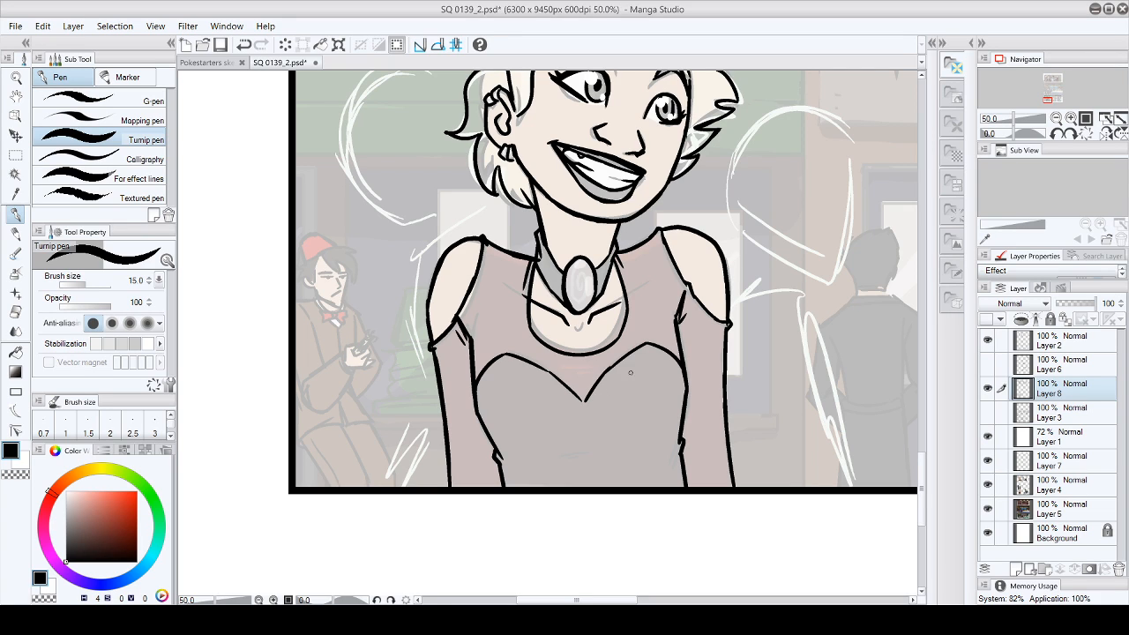
{"action": "left_click_drag", "start_coordinate": [646, 343], "coordinate": [584, 369]}
- Examine the woman's costume in the inked upper panels for comparison and return to the lower panel
{"action": "left_click_drag", "start_coordinate": [607, 600], "coordinate": [645, 600]}
{"action": "left_click_drag", "start_coordinate": [922, 471], "coordinate": [924, 231]}
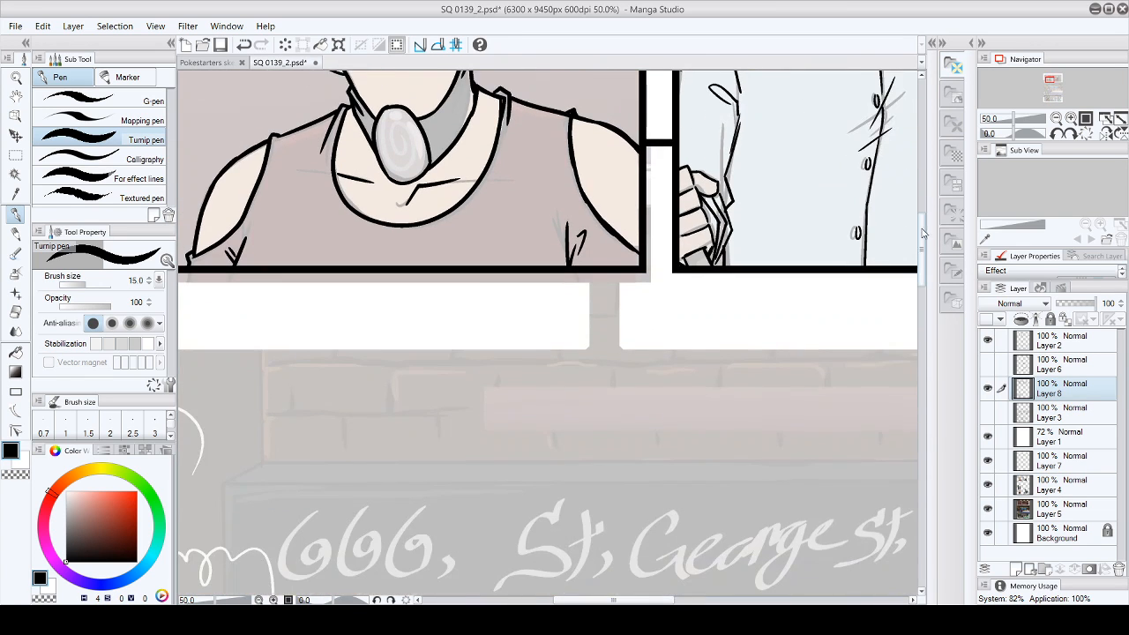
{"action": "left_click_drag", "start_coordinate": [670, 600], "coordinate": [781, 600]}
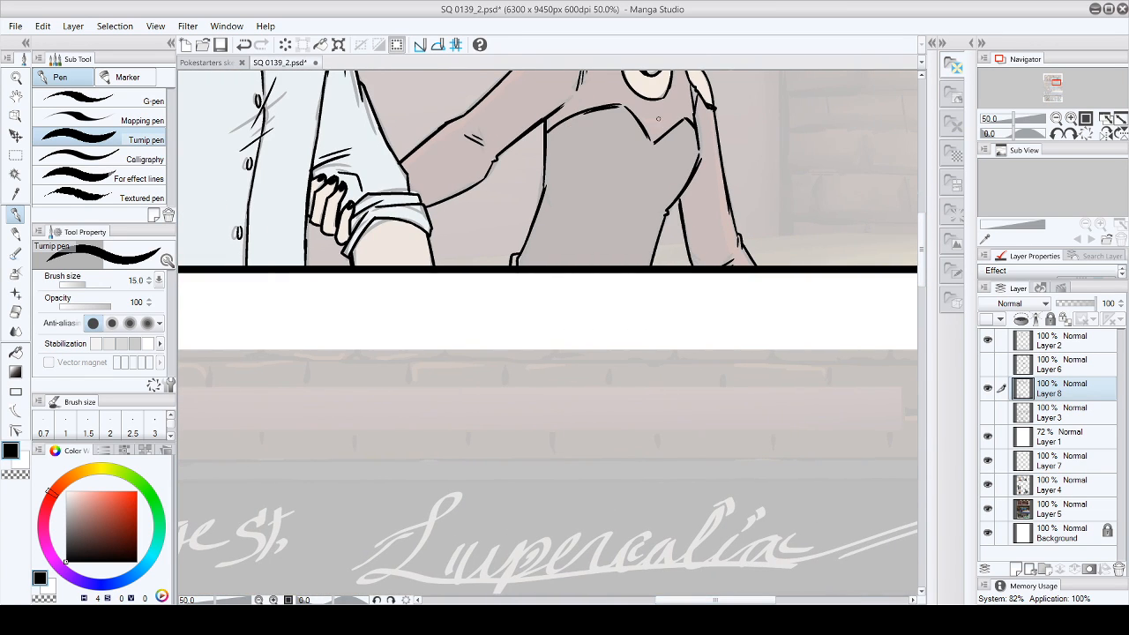
{"action": "scroll", "coordinate": [728, 126], "scroll_direction": "down", "scroll_amount": 10}
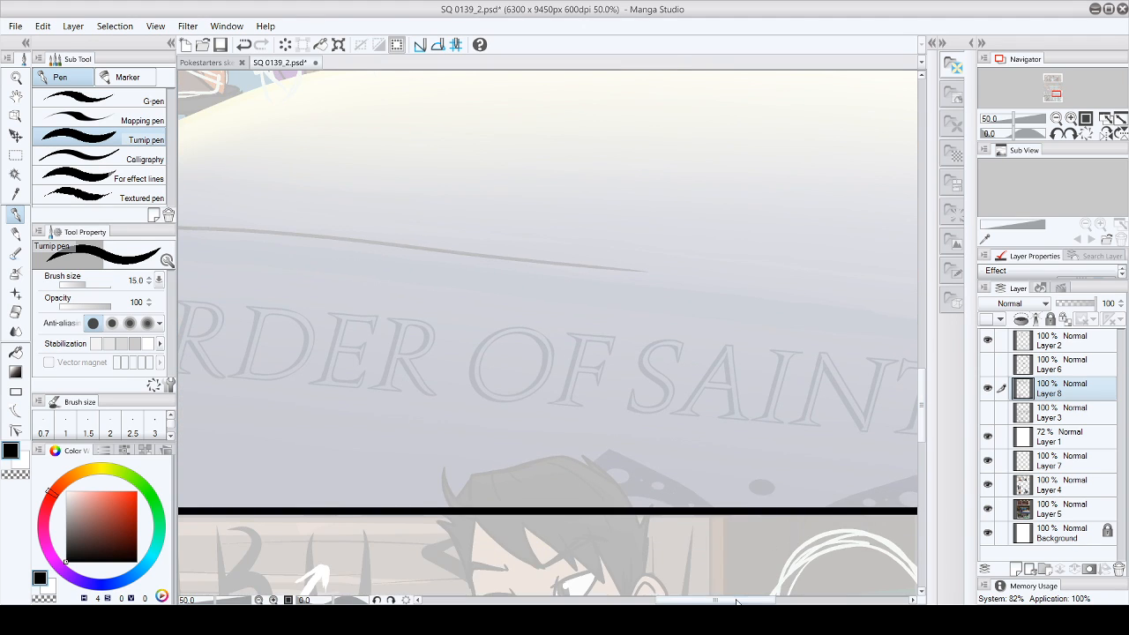
{"action": "left_click_drag", "start_coordinate": [736, 602], "coordinate": [608, 601]}
{"action": "left_click_drag", "start_coordinate": [923, 401], "coordinate": [926, 476]}
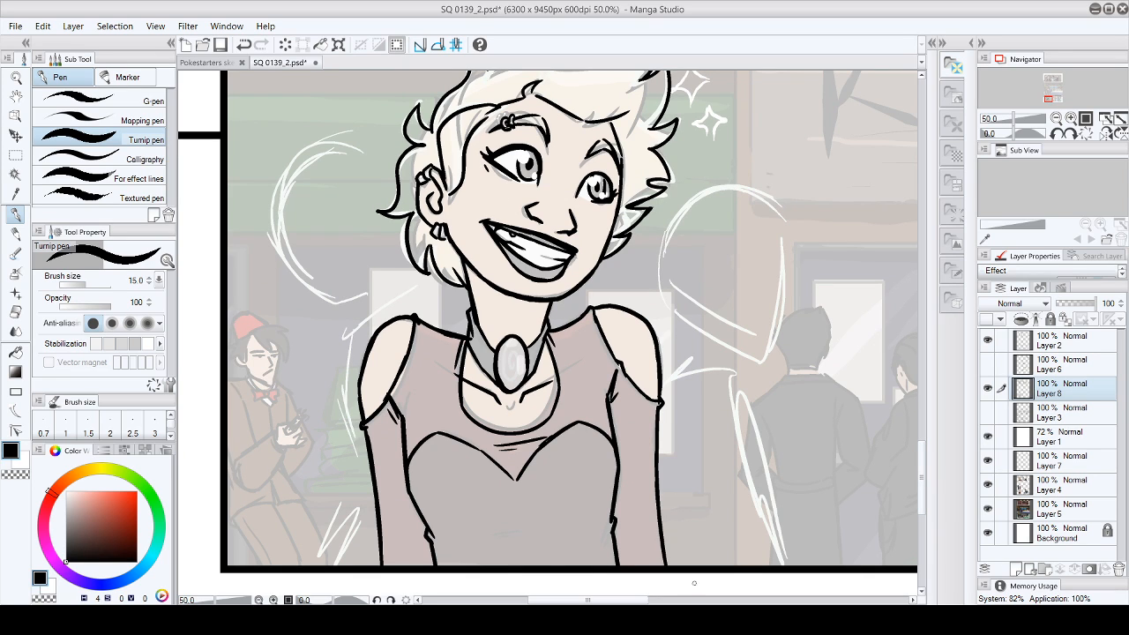
- Switch the drawing colour to white and paint two solid blobs over the sketched sparkles beside the woman's hair
{"action": "left_click_drag", "start_coordinate": [638, 600], "coordinate": [669, 601]}
{"action": "left_click_drag", "start_coordinate": [922, 457], "coordinate": [924, 440]}
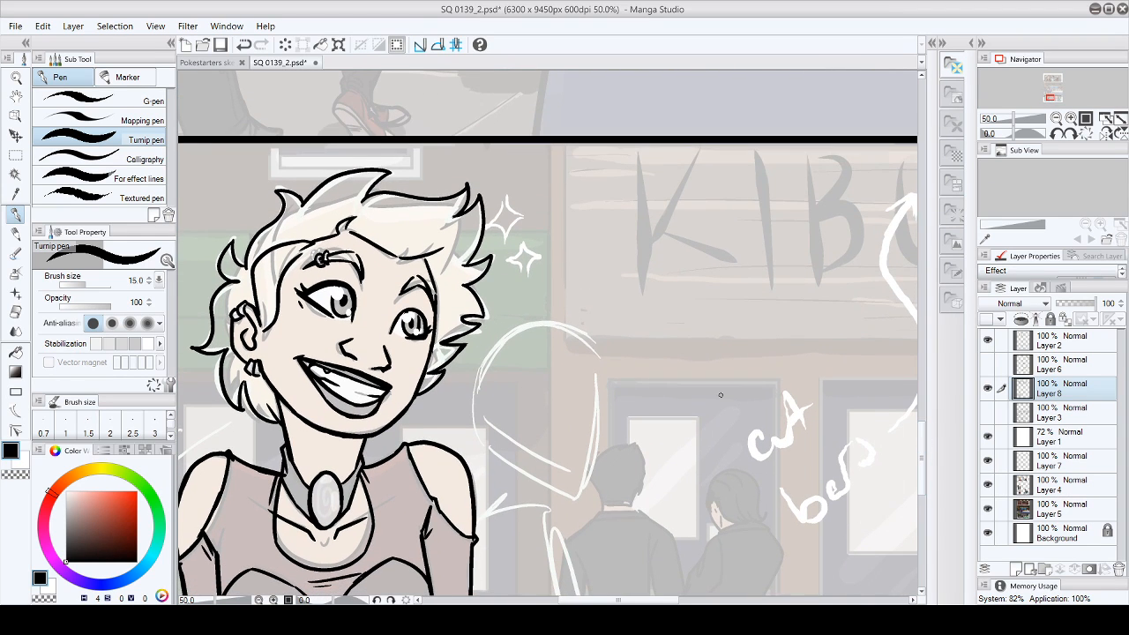
{"action": "left_click", "coordinate": [22, 460]}
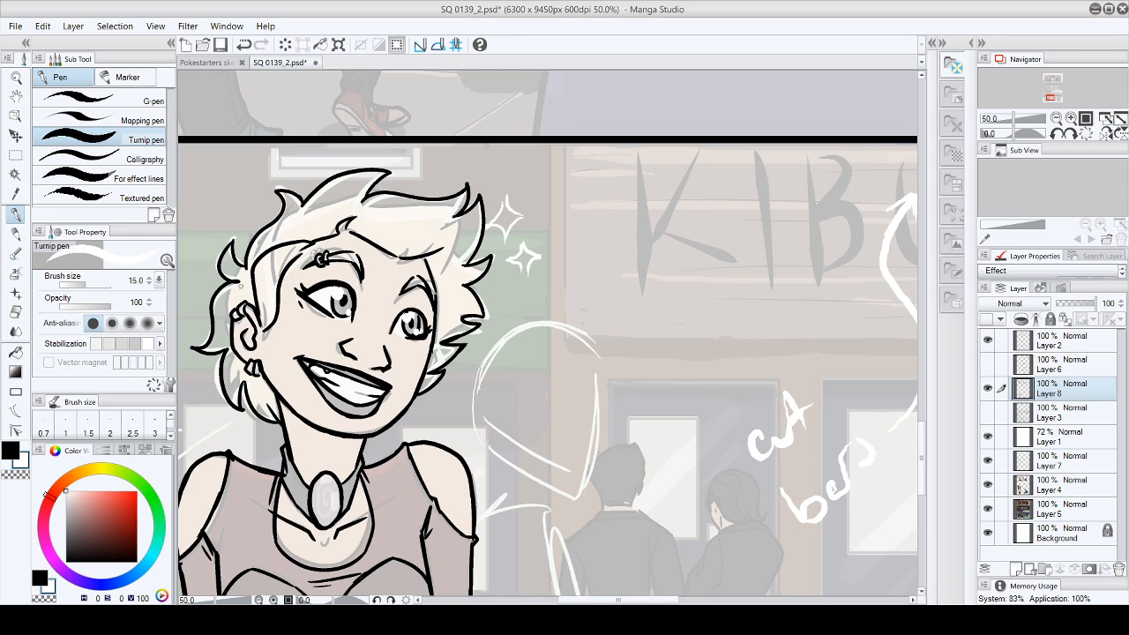
{"action": "mouse_move", "coordinate": [512, 218]}
{"action": "left_mouse_down"}
{"action": "mouse_move", "coordinate": [501, 221]}
{"action": "mouse_move", "coordinate": [505, 212]}
{"action": "mouse_move", "coordinate": [521, 229]}
{"action": "mouse_move", "coordinate": [532, 269]}
{"action": "mouse_move", "coordinate": [527, 257]}
{"action": "left_mouse_up"}
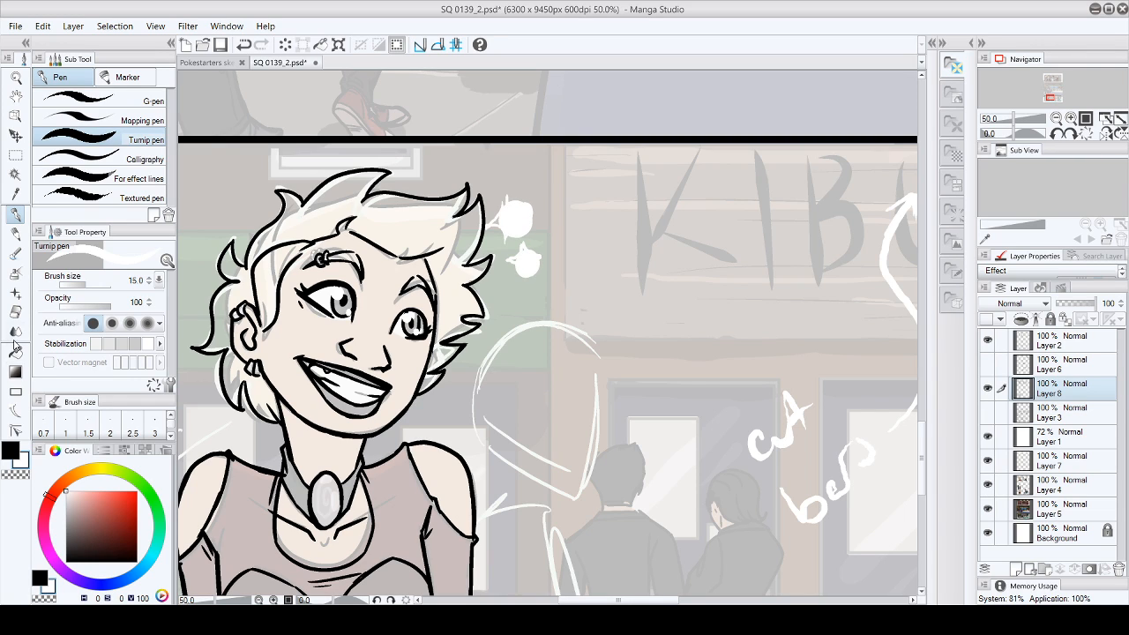
- Carve the two white blobs into four-pointed sparkles with the Hard eraser at size 25
{"action": "left_click", "coordinate": [15, 311]}
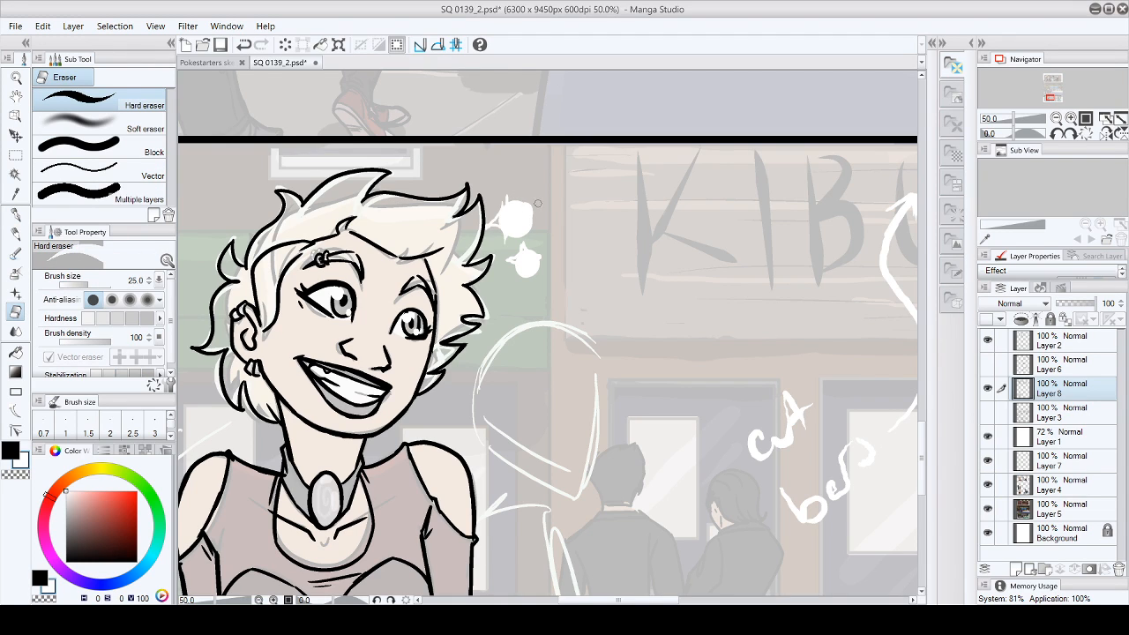
{"action": "mouse_move", "coordinate": [509, 196]}
{"action": "left_mouse_down"}
{"action": "mouse_move", "coordinate": [510, 242]}
{"action": "mouse_move", "coordinate": [537, 220]}
{"action": "mouse_move", "coordinate": [517, 198]}
{"action": "mouse_move", "coordinate": [541, 214]}
{"action": "mouse_move", "coordinate": [513, 190]}
{"action": "mouse_move", "coordinate": [499, 225]}
{"action": "left_mouse_up"}
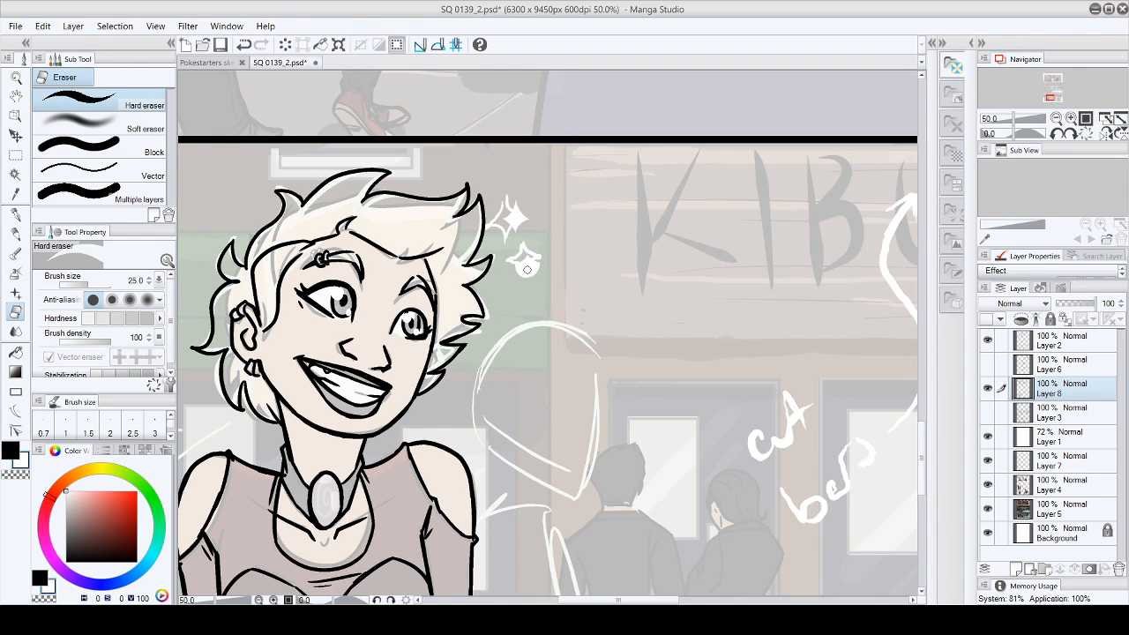
{"action": "mouse_move", "coordinate": [513, 262]}
{"action": "left_mouse_down"}
{"action": "mouse_move", "coordinate": [523, 284]}
{"action": "mouse_move", "coordinate": [542, 265]}
{"action": "left_mouse_up"}
- Check the white sparkles against the artwork by toggling the visibility of Layers 5, 1, 7, 4, 3 and the Background
{"action": "left_click", "coordinate": [987, 510]}
{"action": "left_click", "coordinate": [988, 533]}
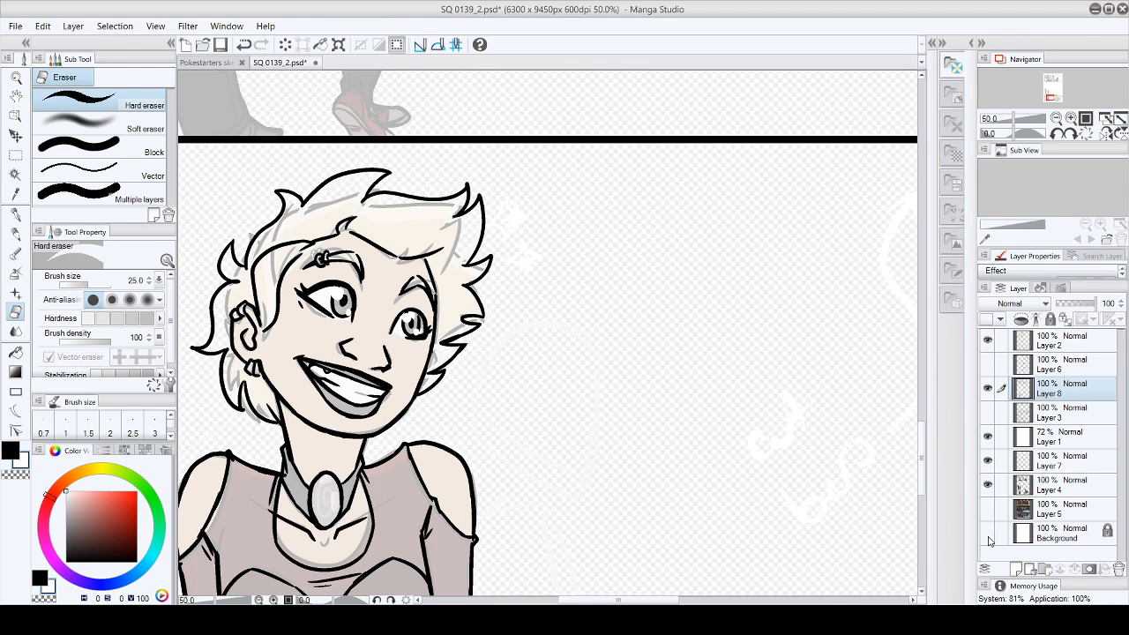
{"action": "left_click", "coordinate": [987, 533]}
{"action": "left_click", "coordinate": [988, 509]}
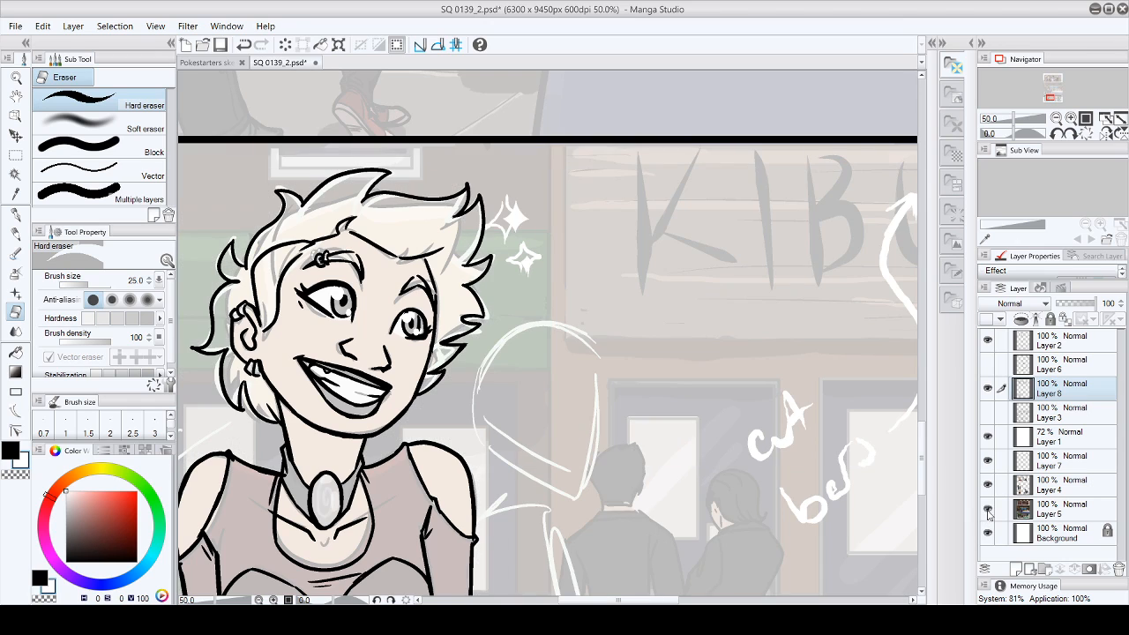
{"action": "left_click", "coordinate": [988, 437]}
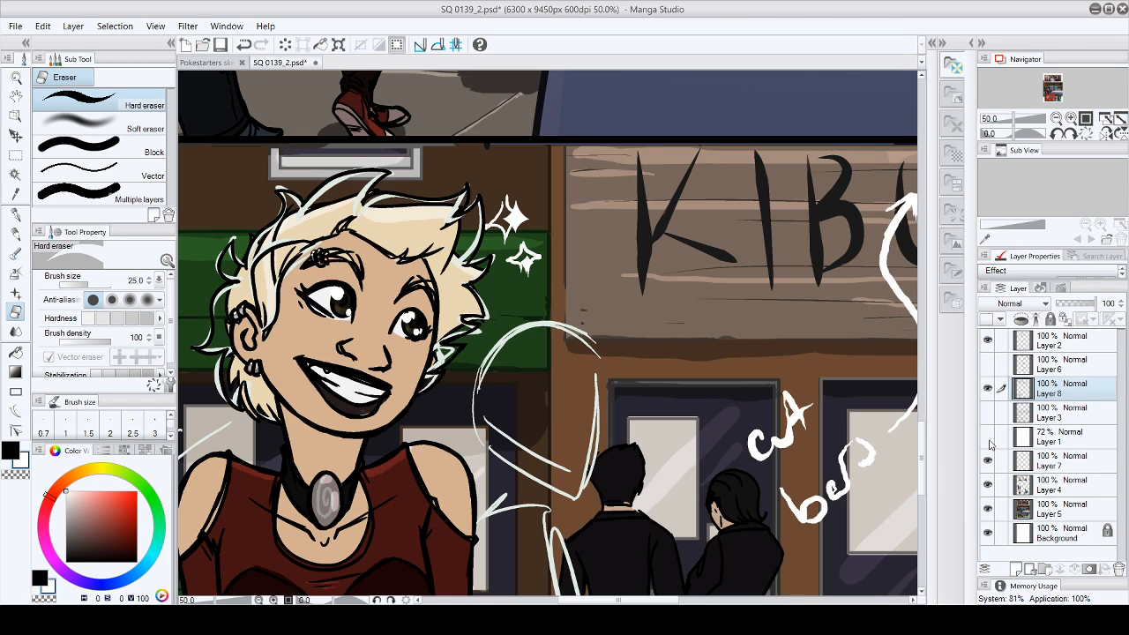
{"action": "left_click", "coordinate": [988, 460]}
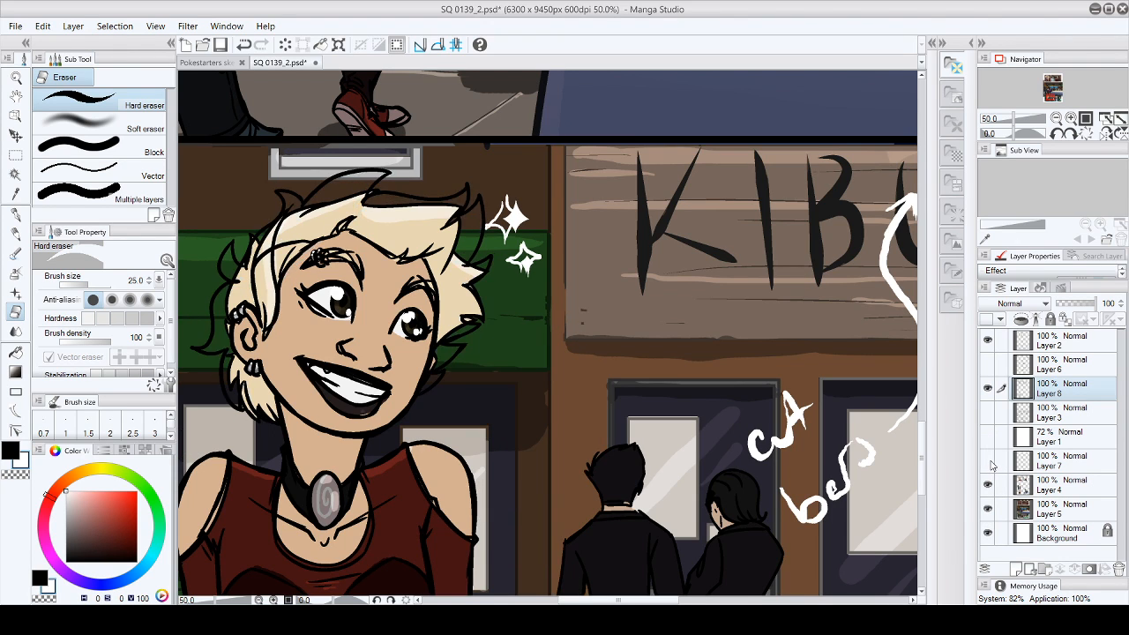
{"action": "left_click", "coordinate": [988, 460]}
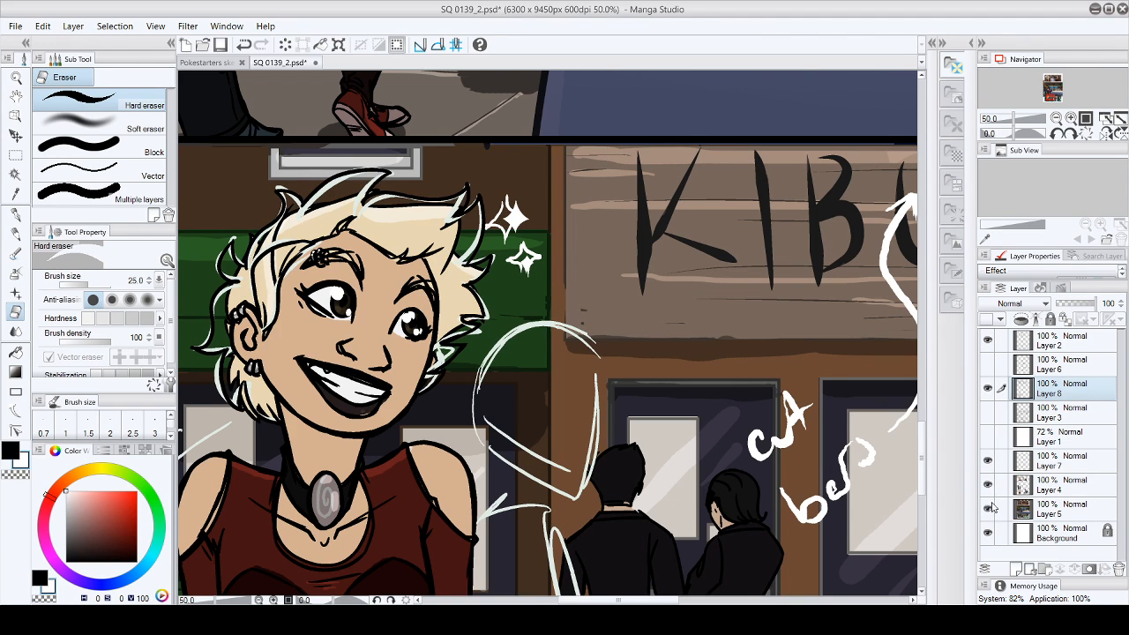
{"action": "left_click", "coordinate": [988, 485]}
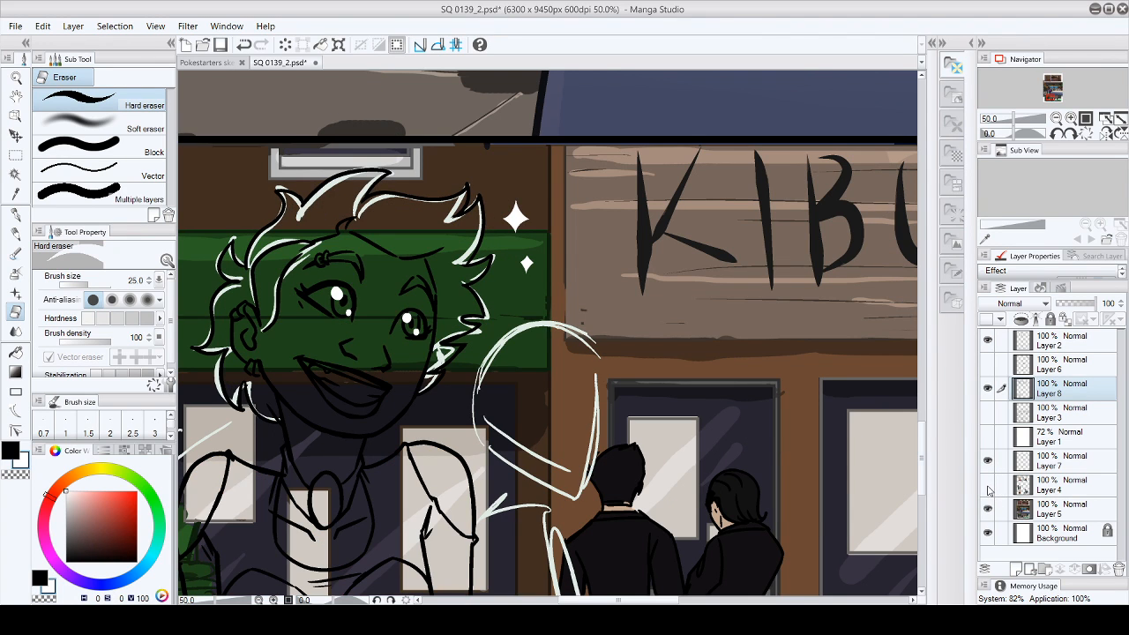
{"action": "left_click", "coordinate": [987, 485]}
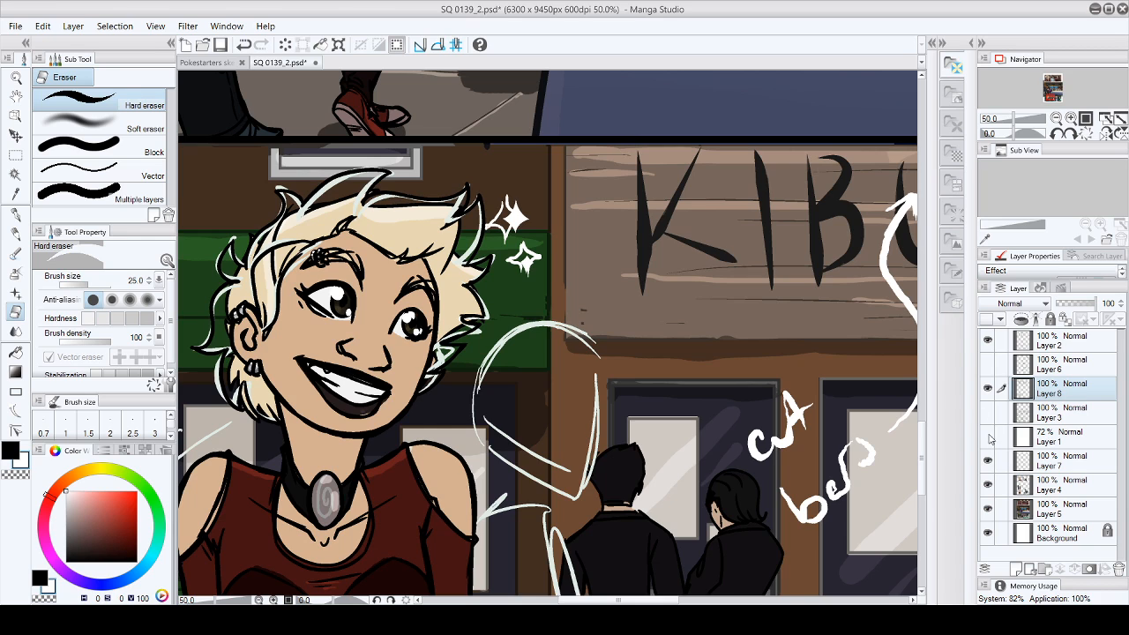
{"action": "left_click", "coordinate": [988, 436]}
{"action": "left_click", "coordinate": [988, 414]}
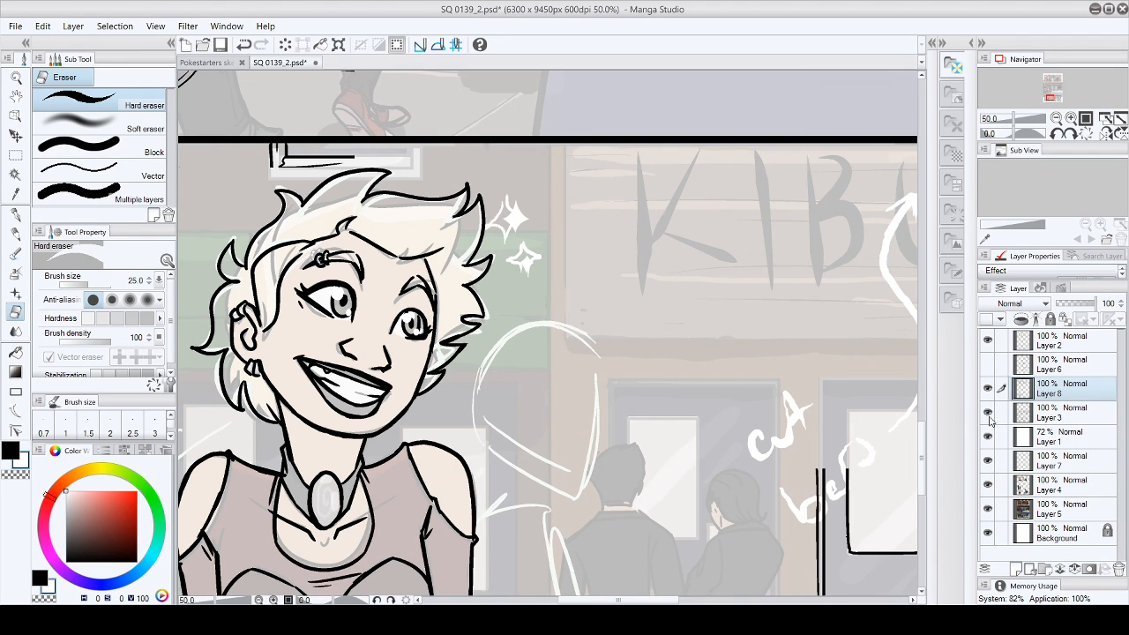
{"action": "left_click", "coordinate": [988, 413]}
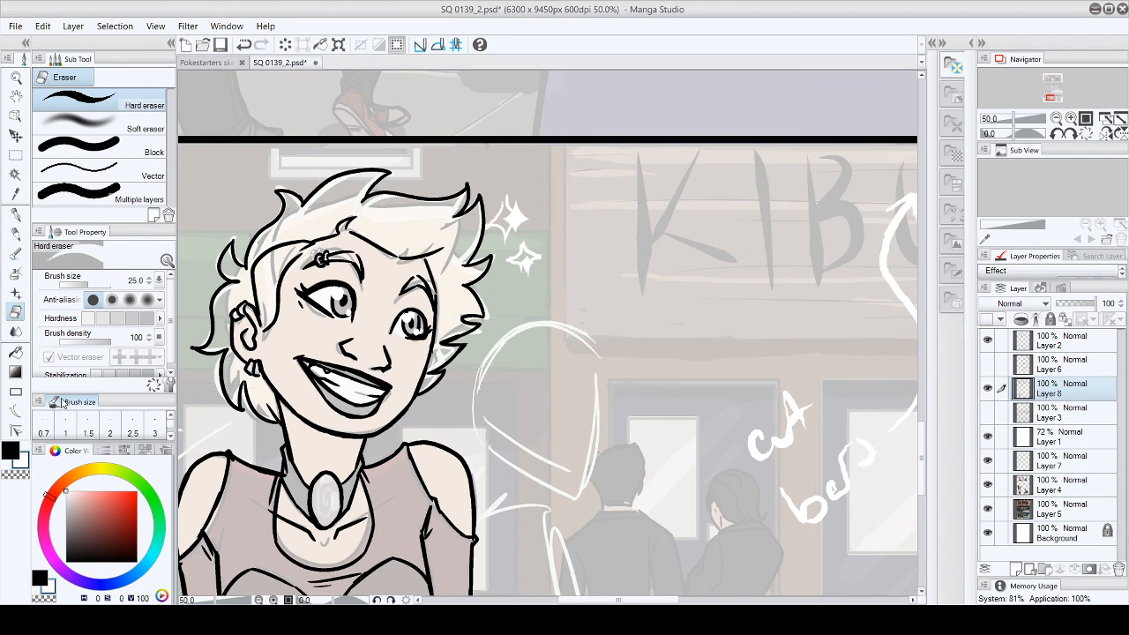
- Set the Turnip pen's brush size to 10 and hide Layers 1, 7 and 4, keeping Layer 5 visible
{"action": "left_click", "coordinate": [16, 215]}
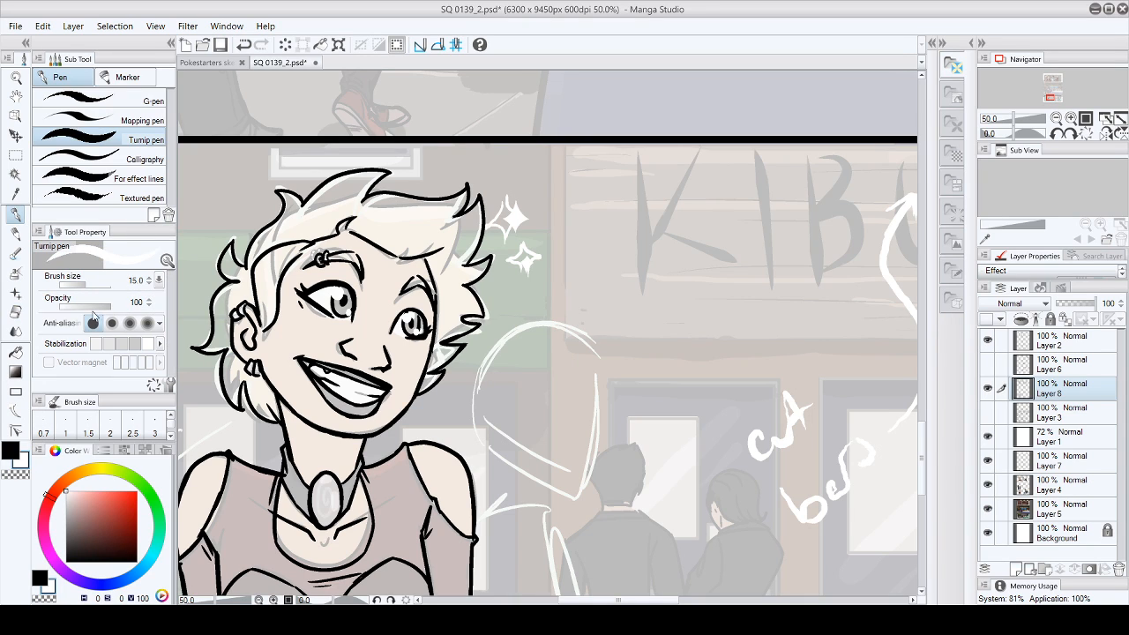
{"action": "key", "text": "bracketleft"}
{"action": "key", "text": "bracketleft"}
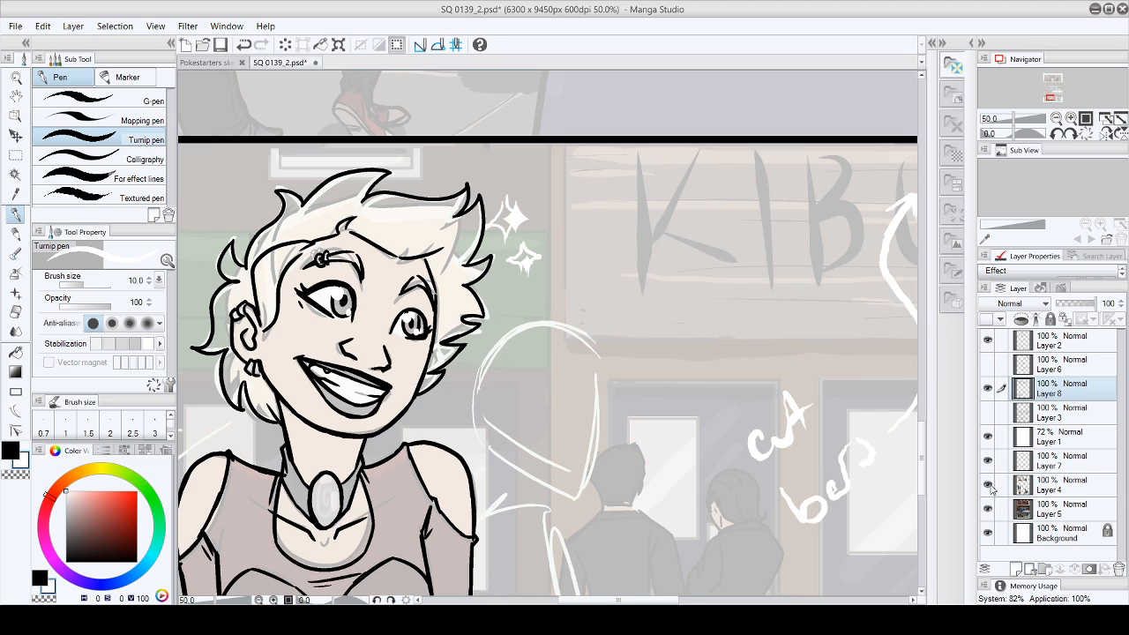
{"action": "left_click", "coordinate": [987, 460]}
{"action": "left_click", "coordinate": [987, 484]}
{"action": "left_click", "coordinate": [987, 508]}
{"action": "left_click", "coordinate": [988, 508]}
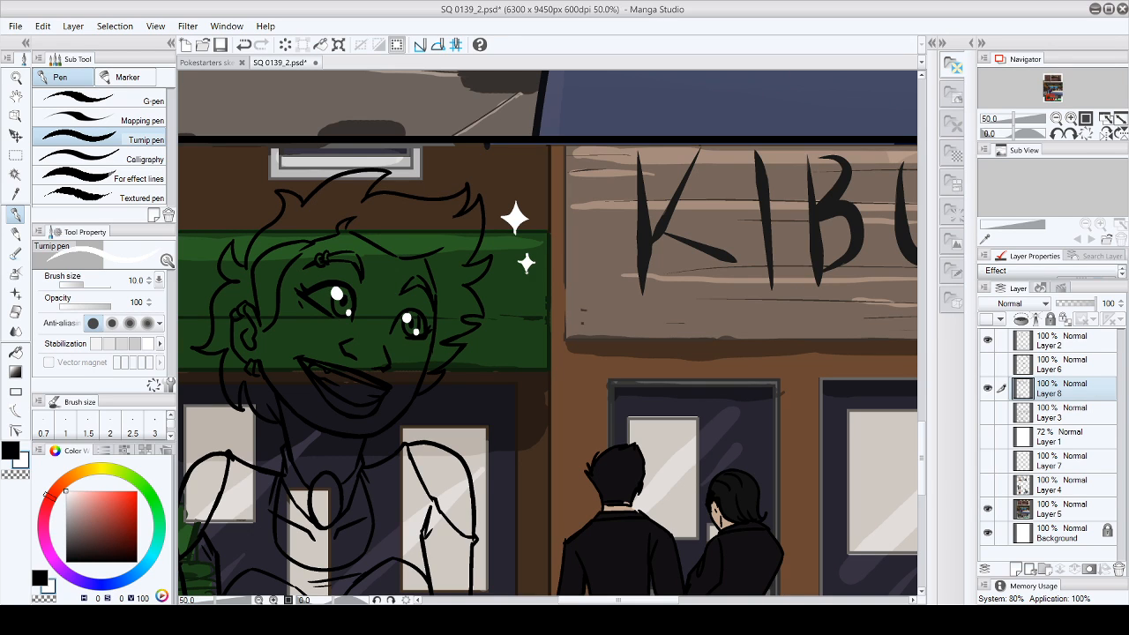
- Refine the edges and points of both white sparkles, alternating between the Hard eraser and the white Turnip pen
{"action": "left_click", "coordinate": [15, 312]}
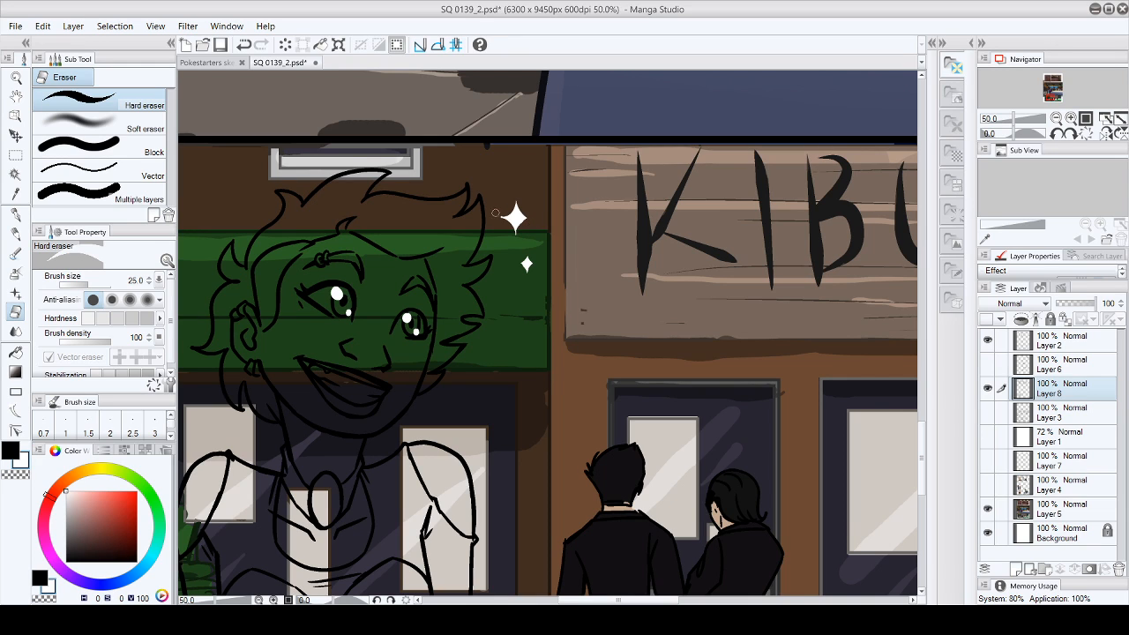
{"action": "key", "text": "p"}
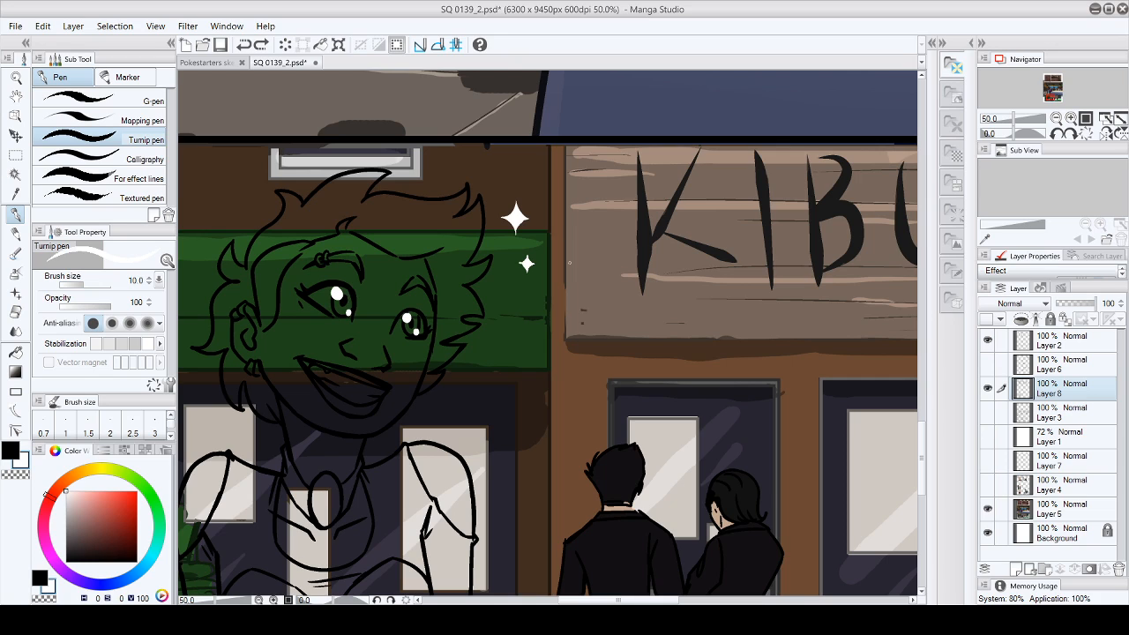
{"action": "left_click", "coordinate": [15, 312]}
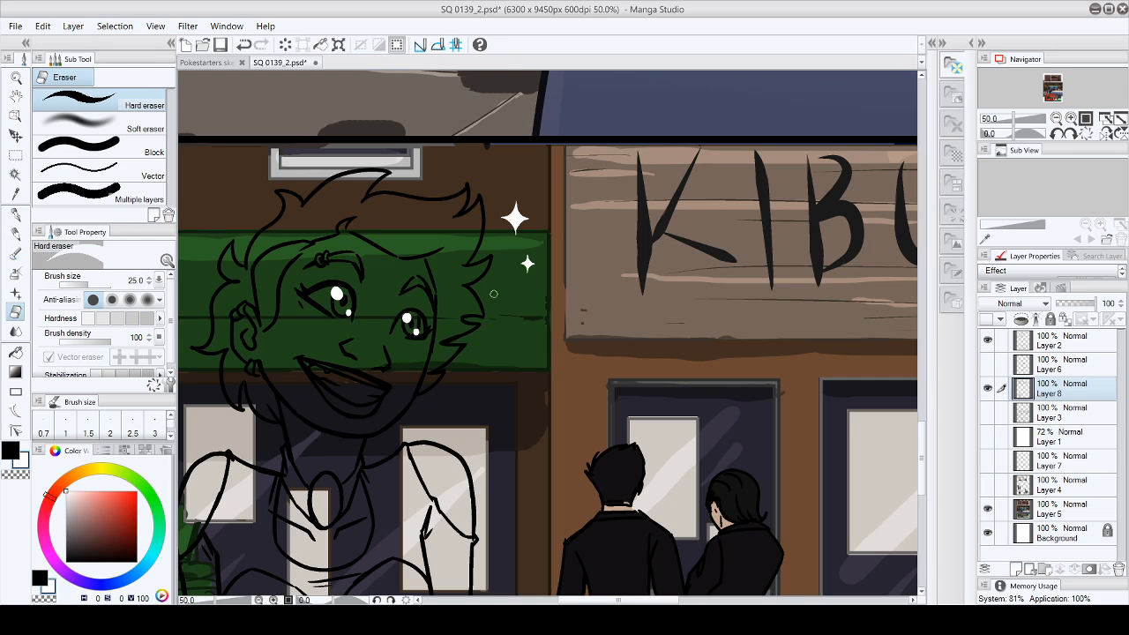
- Add small white accent strokes around both sparkles with the Turnip pen, undoing the last stroke
{"action": "left_click", "coordinate": [15, 215]}
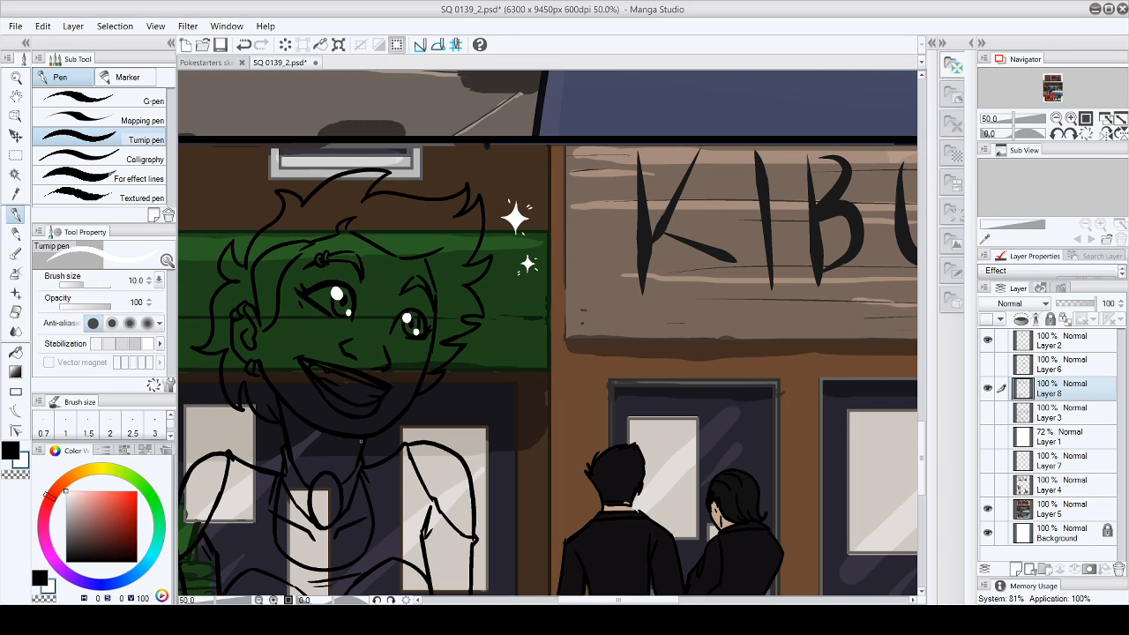
{"action": "key", "text": "ctrl+z"}
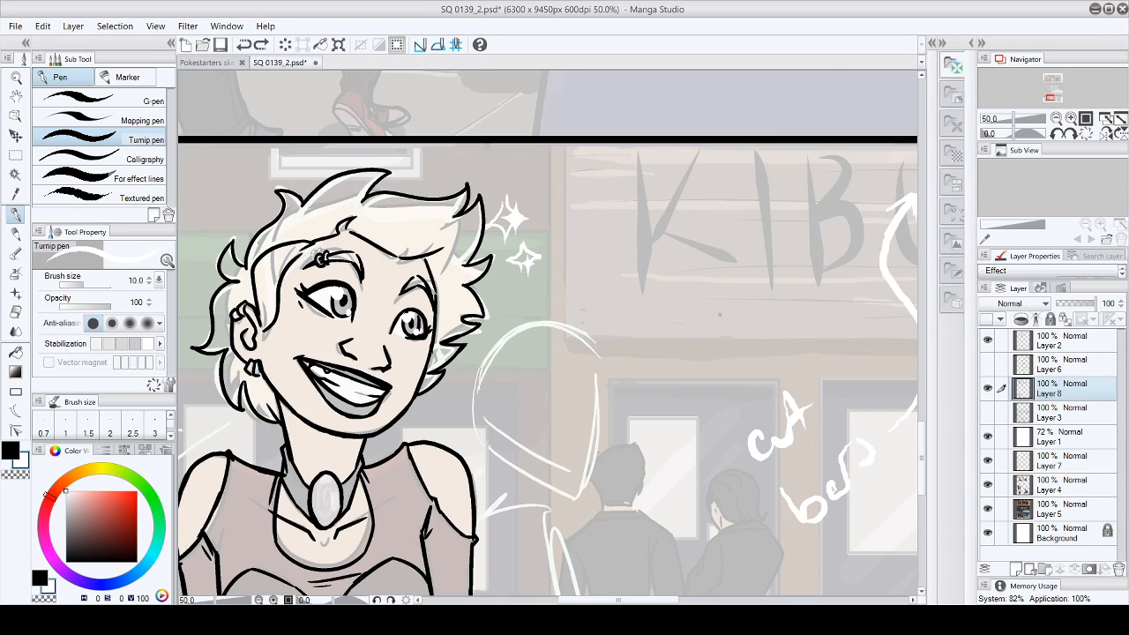
- Set the Turnip pen to black at brush size 15, with Layers 1, 7 and 4 shown, for inking the dark-haired man
{"action": "left_click", "coordinate": [10, 451]}
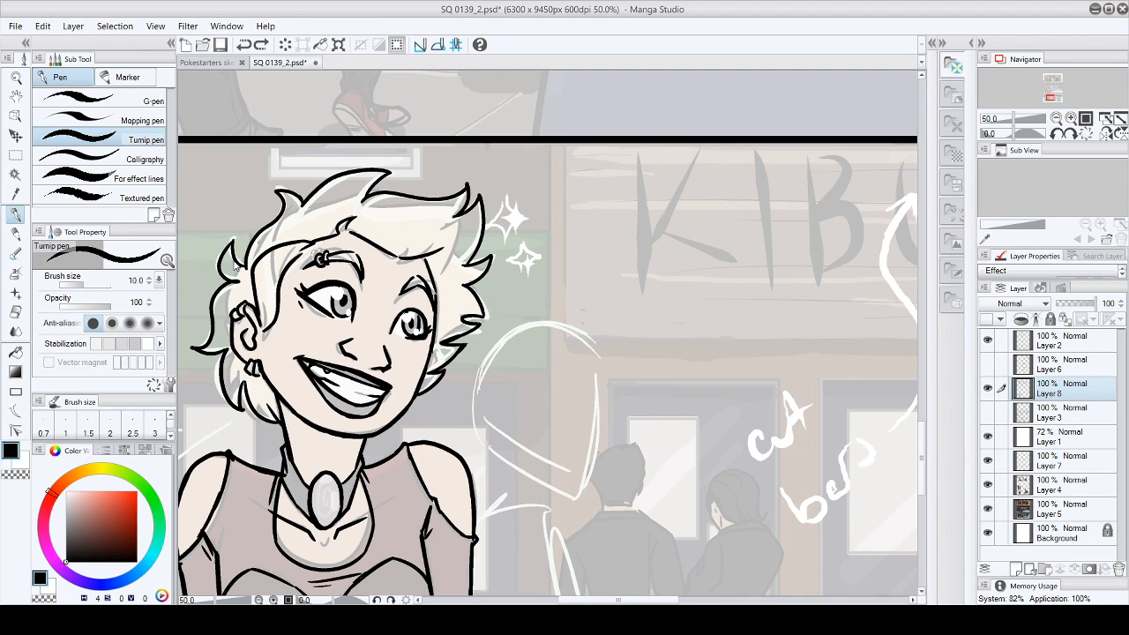
{"action": "key", "text": "bracketright"}
{"action": "key", "text": "bracketright"}
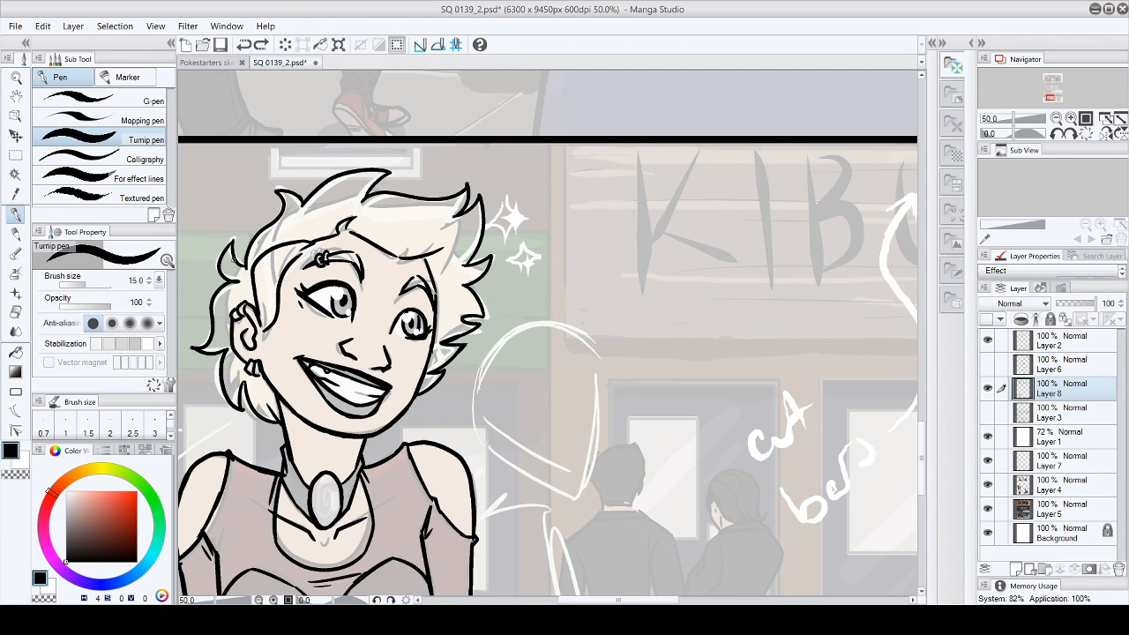
{"action": "mouse_move", "coordinate": [921, 449]}
{"action": "left_mouse_down"}
{"action": "mouse_move", "coordinate": [926, 497]}
{"action": "mouse_move", "coordinate": [929, 452]}
{"action": "left_mouse_up"}
{"action": "left_click_drag", "start_coordinate": [618, 599], "coordinate": [730, 600]}
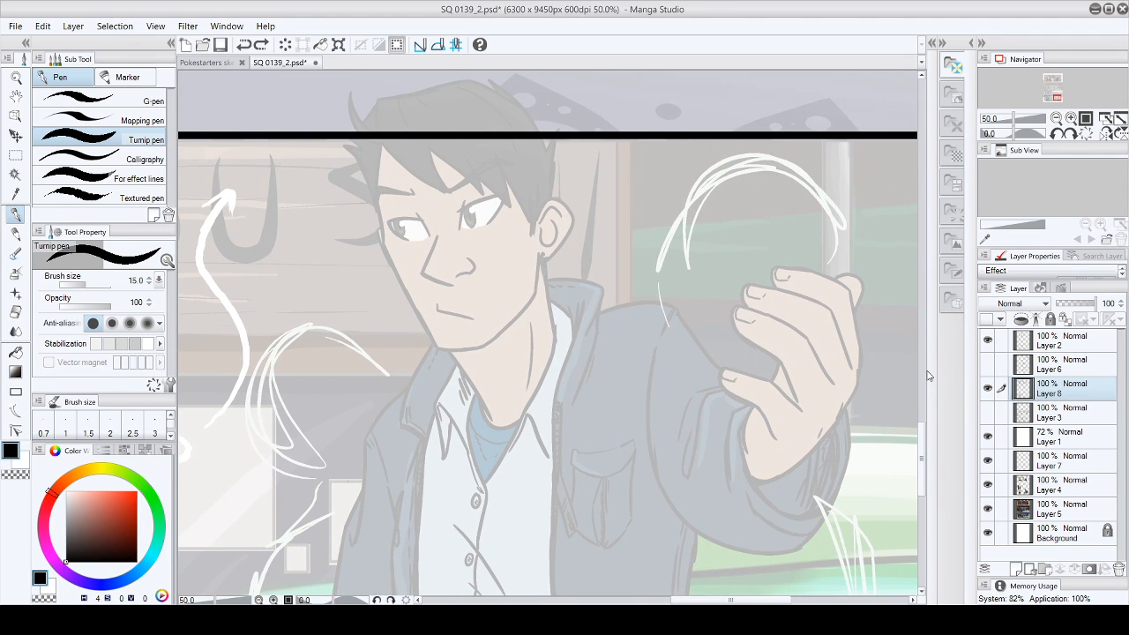
{"action": "mouse_move", "coordinate": [923, 435]}
{"action": "left_mouse_down"}
{"action": "mouse_move", "coordinate": [923, 538]}
{"action": "mouse_move", "coordinate": [923, 428]}
{"action": "left_mouse_up"}
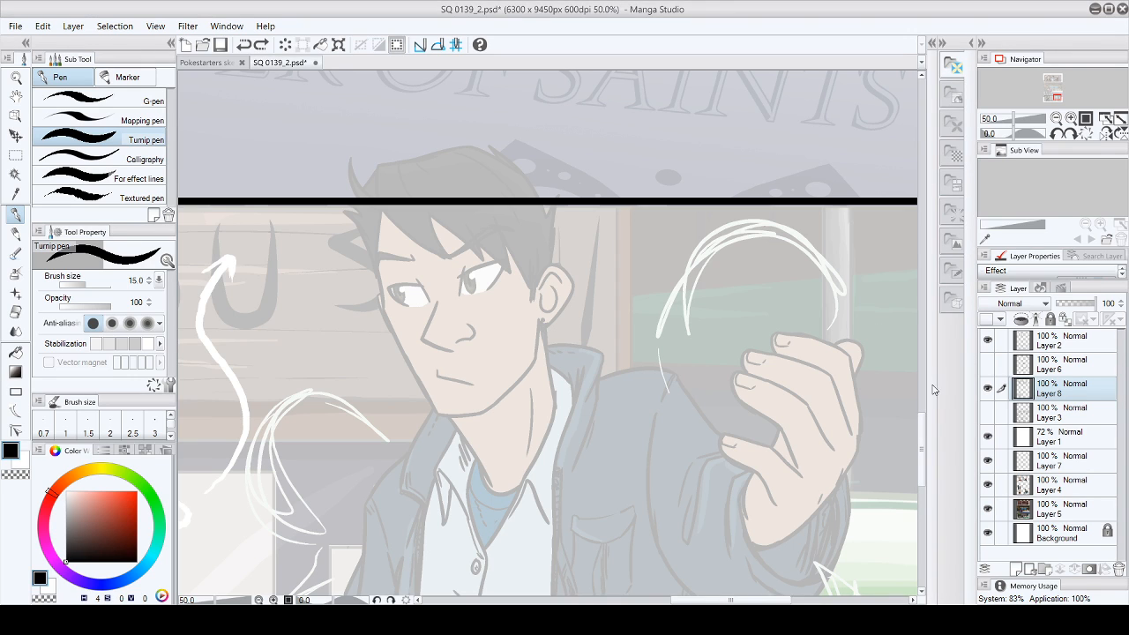
{"action": "mouse_move", "coordinate": [921, 451]}
{"action": "left_mouse_down"}
{"action": "mouse_move", "coordinate": [923, 487]}
{"action": "mouse_move", "coordinate": [924, 455]}
{"action": "left_mouse_up"}
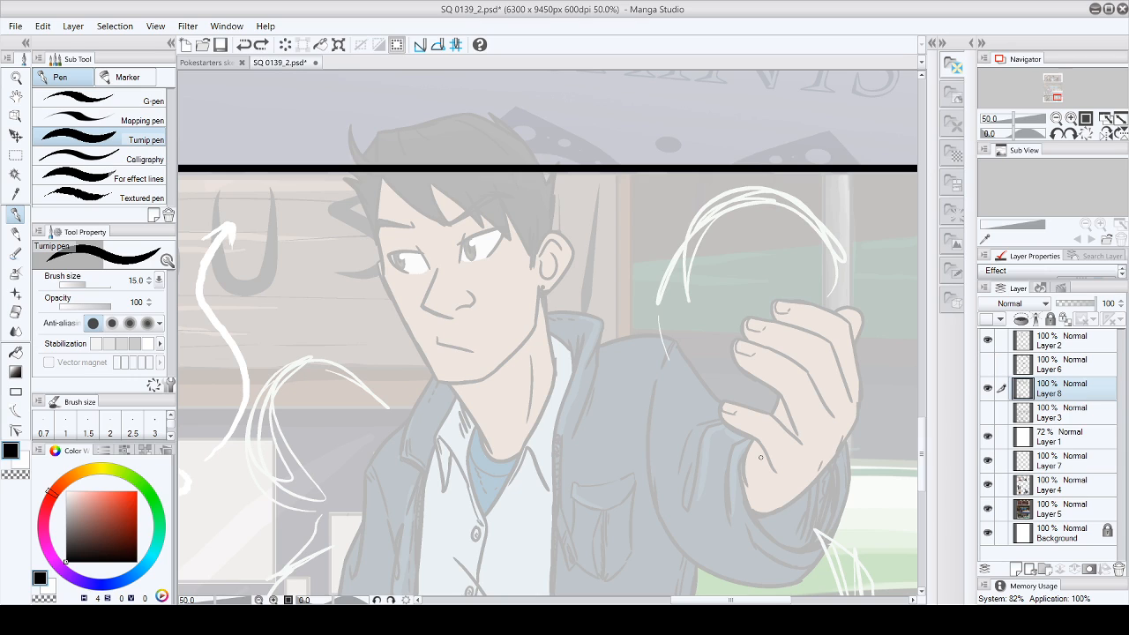
- Ink the dark-haired man's nose and mouth in black, trimming the nose lines with the Hard eraser
{"action": "left_click_drag", "start_coordinate": [436, 268], "coordinate": [422, 310]}
{"action": "key", "text": "e"}
{"action": "mouse_move", "coordinate": [438, 264]}
{"action": "left_mouse_down"}
{"action": "mouse_move", "coordinate": [421, 314]}
{"action": "mouse_move", "coordinate": [467, 303]}
{"action": "mouse_move", "coordinate": [462, 289]}
{"action": "left_mouse_up"}
{"action": "key", "text": "p"}
{"action": "key", "text": "e"}
{"action": "mouse_move", "coordinate": [459, 308]}
{"action": "left_mouse_down"}
{"action": "mouse_move", "coordinate": [468, 293]}
{"action": "mouse_move", "coordinate": [472, 306]}
{"action": "mouse_move", "coordinate": [467, 292]}
{"action": "left_mouse_up"}
{"action": "key", "text": "p"}
{"action": "left_click_drag", "start_coordinate": [428, 295], "coordinate": [443, 317]}
{"action": "mouse_move", "coordinate": [432, 313]}
{"action": "left_mouse_down"}
{"action": "mouse_move", "coordinate": [443, 315]}
{"action": "mouse_move", "coordinate": [430, 284]}
{"action": "left_mouse_up"}
{"action": "left_click_drag", "start_coordinate": [435, 335], "coordinate": [473, 351]}
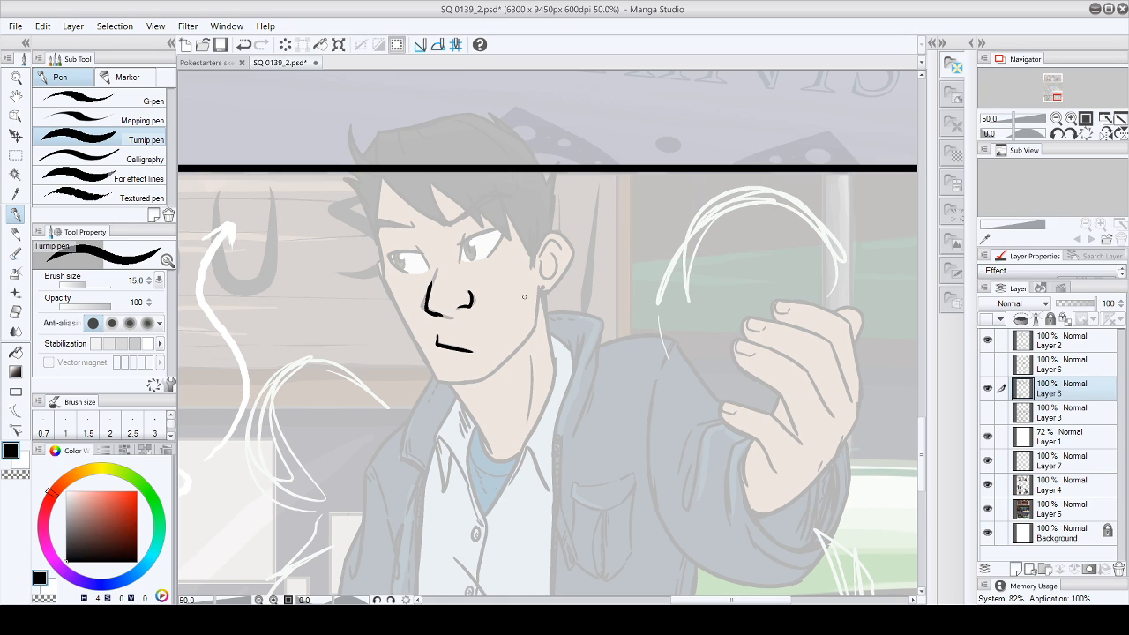
{"action": "key", "text": "e"}
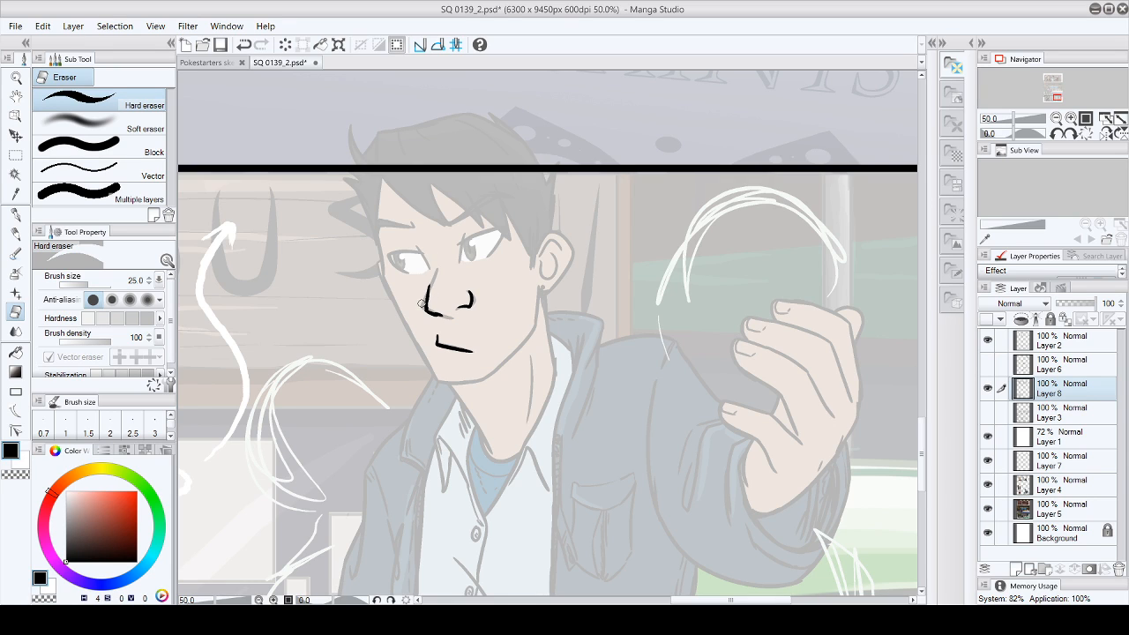
{"action": "left_click", "coordinate": [16, 215]}
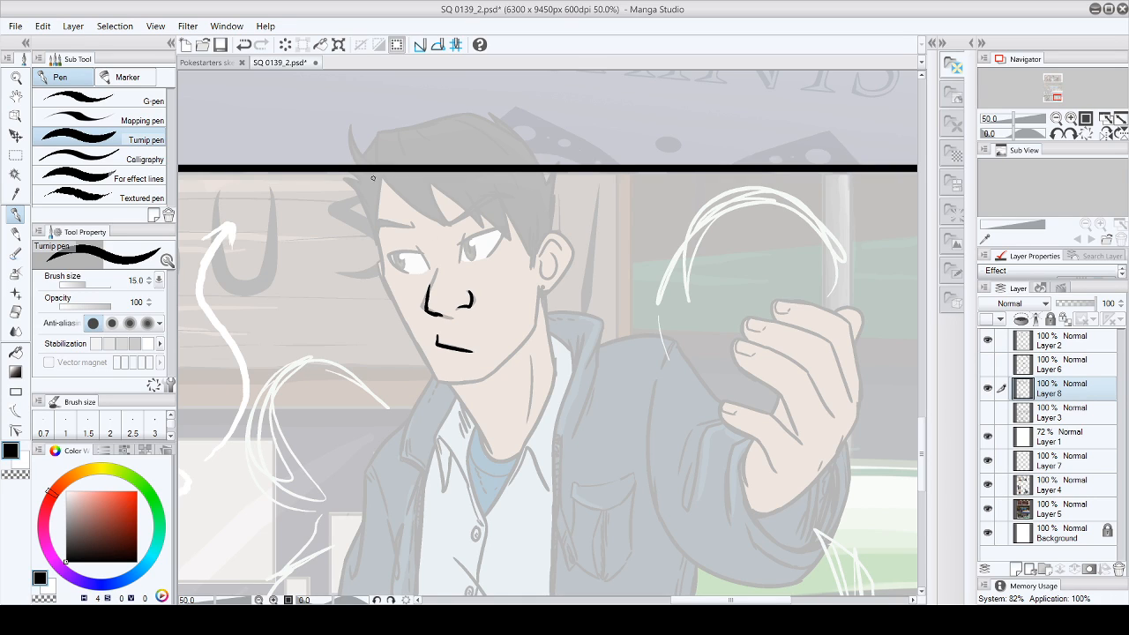
- Ink the man's hair outline over the sketch, including the pointed fringe, crown, side tufts and temple line
{"action": "mouse_move", "coordinate": [373, 138]}
{"action": "left_mouse_down"}
{"action": "mouse_move", "coordinate": [381, 181]}
{"action": "mouse_move", "coordinate": [455, 227]}
{"action": "left_mouse_up"}
{"action": "left_click_drag", "start_coordinate": [430, 180], "coordinate": [455, 228]}
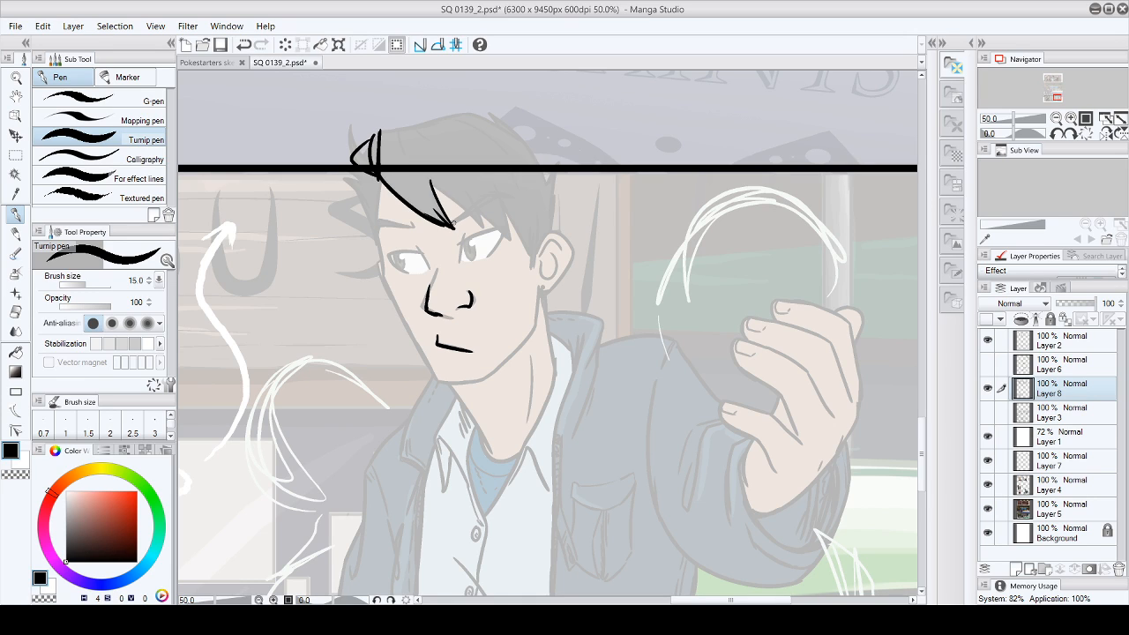
{"action": "left_click_drag", "start_coordinate": [431, 180], "coordinate": [483, 231]}
{"action": "mouse_move", "coordinate": [483, 231]}
{"action": "left_mouse_down"}
{"action": "mouse_move", "coordinate": [478, 214]}
{"action": "mouse_move", "coordinate": [517, 241]}
{"action": "mouse_move", "coordinate": [506, 201]}
{"action": "left_mouse_up"}
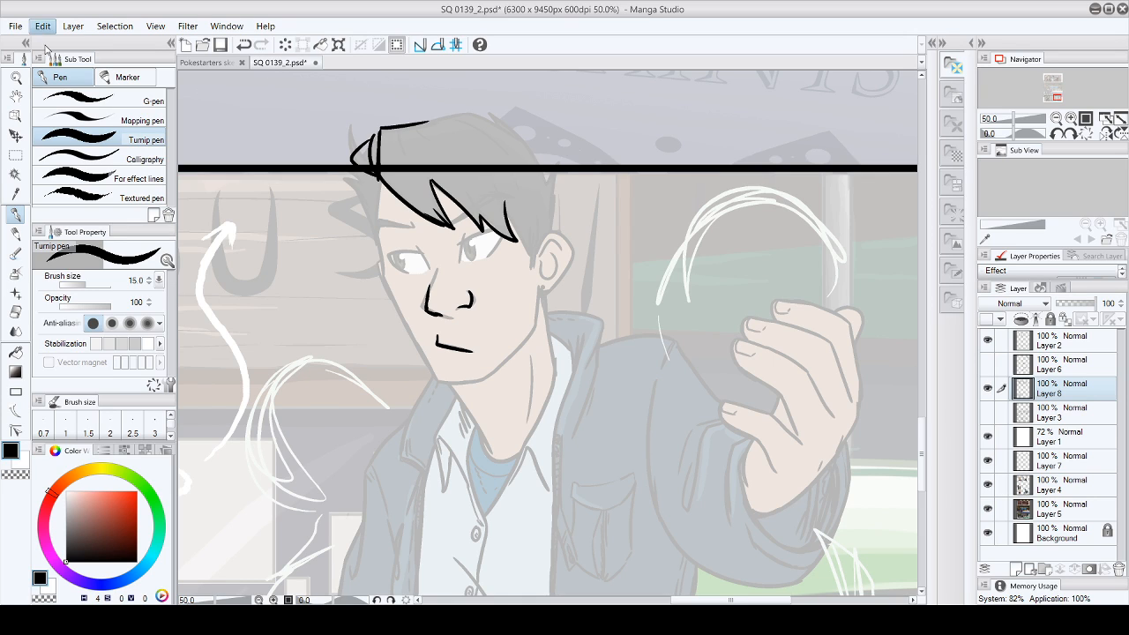
{"action": "mouse_move", "coordinate": [381, 131]}
{"action": "left_mouse_down"}
{"action": "mouse_move", "coordinate": [496, 116]}
{"action": "mouse_move", "coordinate": [529, 141]}
{"action": "mouse_move", "coordinate": [545, 229]}
{"action": "mouse_move", "coordinate": [524, 258]}
{"action": "mouse_move", "coordinate": [529, 271]}
{"action": "left_mouse_up"}
{"action": "left_click_drag", "start_coordinate": [508, 215], "coordinate": [533, 254]}
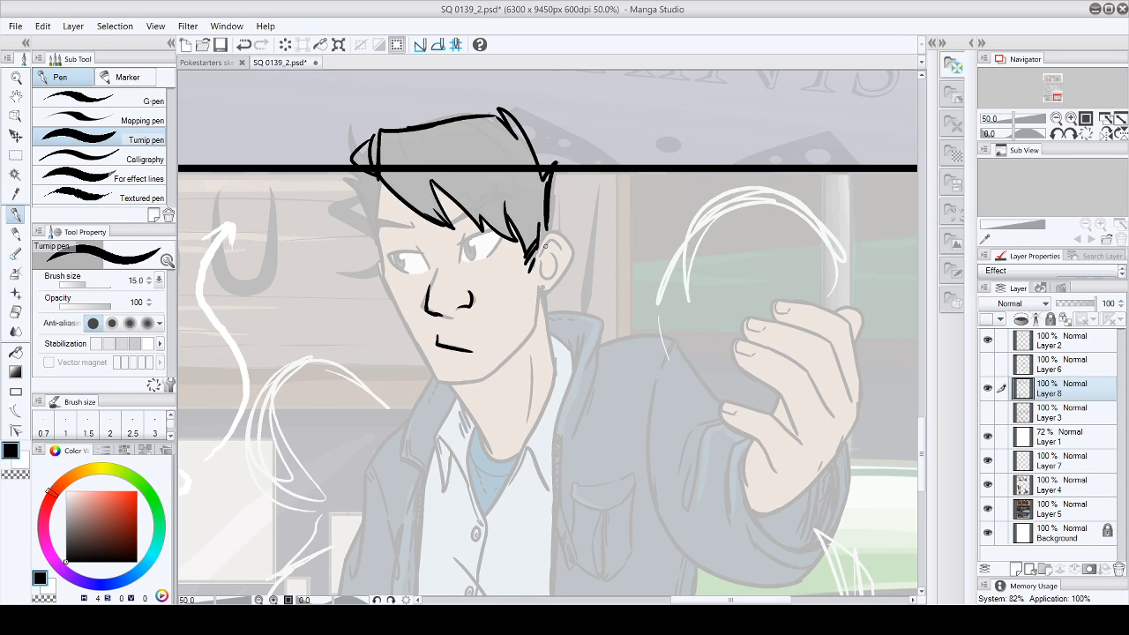
{"action": "left_click_drag", "start_coordinate": [377, 181], "coordinate": [383, 279]}
{"action": "mouse_move", "coordinate": [370, 231]}
{"action": "left_mouse_down"}
{"action": "mouse_move", "coordinate": [359, 188]}
{"action": "mouse_move", "coordinate": [369, 190]}
{"action": "mouse_move", "coordinate": [371, 164]}
{"action": "mouse_move", "coordinate": [359, 166]}
{"action": "mouse_move", "coordinate": [378, 139]}
{"action": "left_mouse_up"}
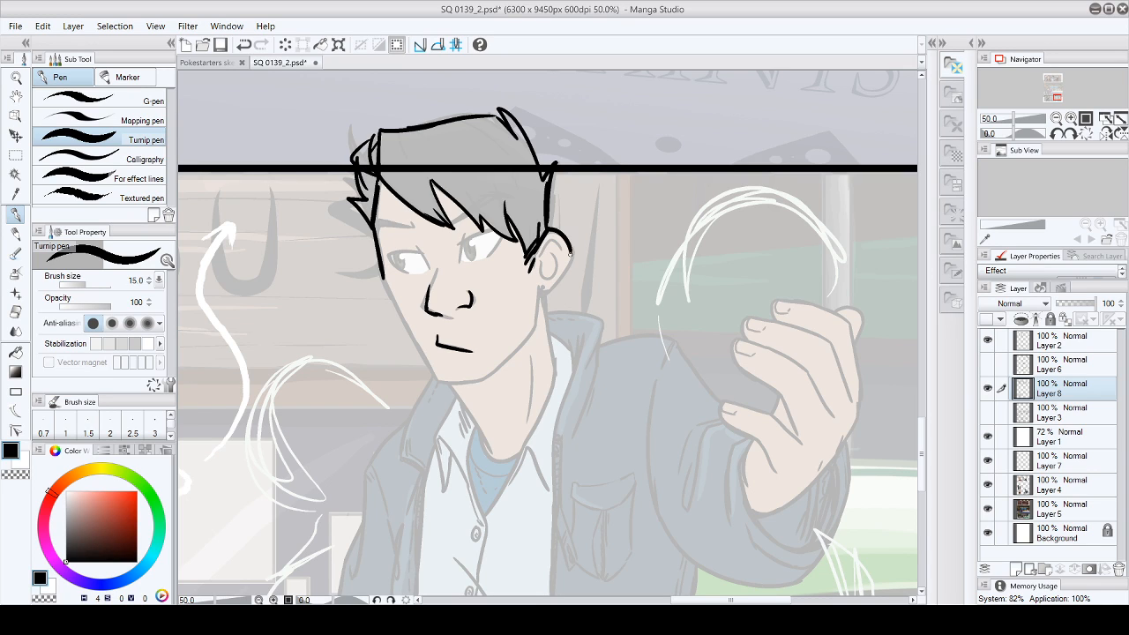
- Ink the man's ear with its inner fold, outer rim and lobe
{"action": "mouse_move", "coordinate": [550, 226]}
{"action": "left_mouse_down"}
{"action": "mouse_move", "coordinate": [534, 254]}
{"action": "mouse_move", "coordinate": [575, 249]}
{"action": "mouse_move", "coordinate": [539, 277]}
{"action": "mouse_move", "coordinate": [561, 282]}
{"action": "left_mouse_up"}
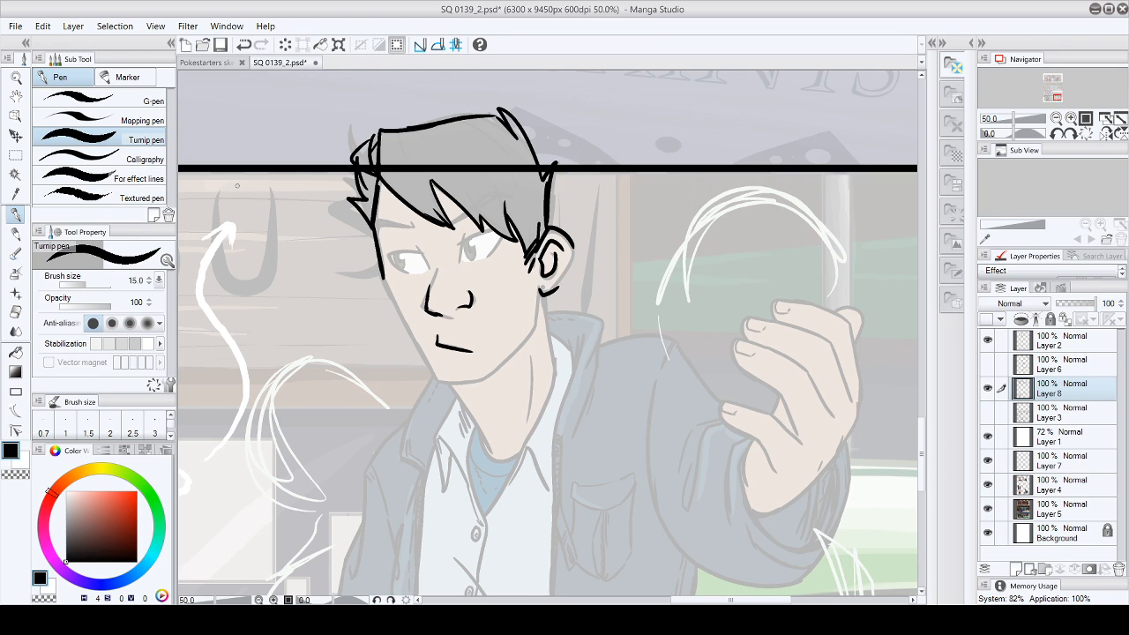
{"action": "left_click", "coordinate": [18, 312]}
{"action": "left_click", "coordinate": [16, 214]}
{"action": "left_click_drag", "start_coordinate": [540, 292], "coordinate": [561, 279]}
{"action": "mouse_move", "coordinate": [564, 233]}
{"action": "left_mouse_down"}
{"action": "mouse_move", "coordinate": [577, 254]}
{"action": "mouse_move", "coordinate": [546, 299]}
{"action": "left_mouse_up"}
- Ink the man's cheek line and the curve of his chin up towards the ear
{"action": "left_click_drag", "start_coordinate": [385, 281], "coordinate": [414, 349]}
{"action": "left_click_drag", "start_coordinate": [394, 305], "coordinate": [420, 357]}
{"action": "left_click_drag", "start_coordinate": [539, 286], "coordinate": [534, 322]}
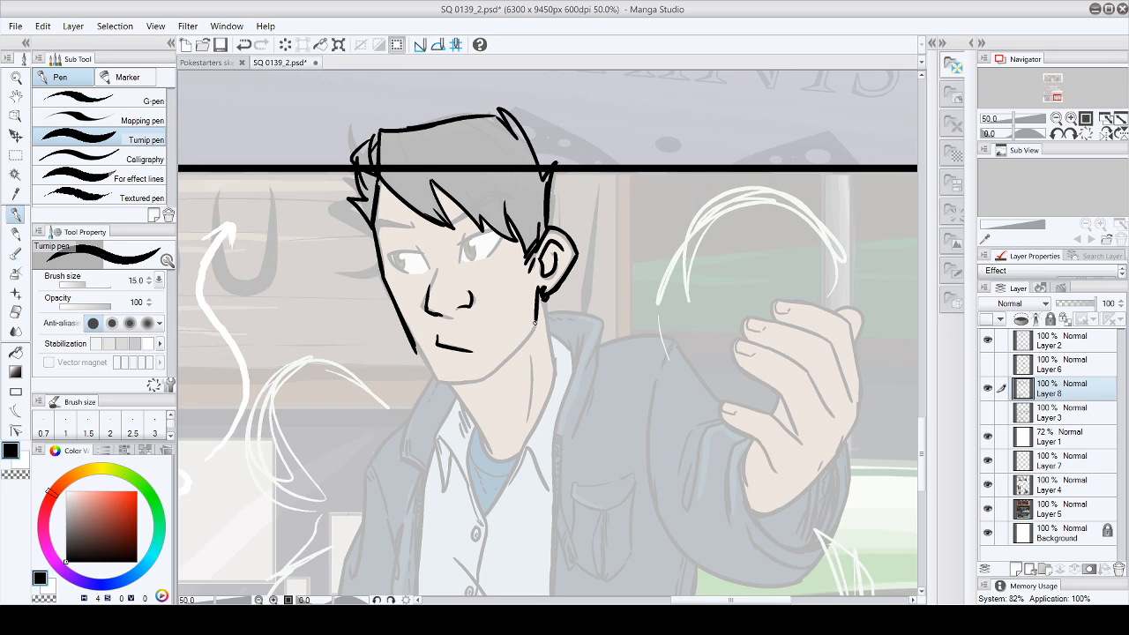
{"action": "left_click_drag", "start_coordinate": [438, 389], "coordinate": [486, 380]}
{"action": "key", "text": "e"}
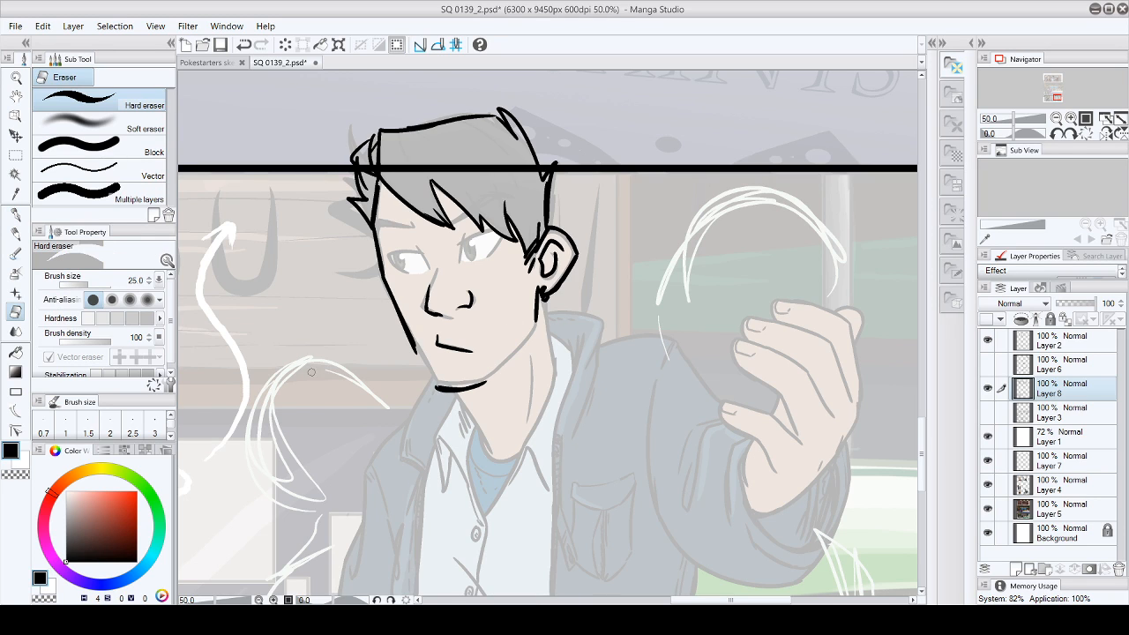
{"action": "mouse_move", "coordinate": [434, 387]}
{"action": "left_mouse_down"}
{"action": "mouse_move", "coordinate": [494, 378]}
{"action": "mouse_move", "coordinate": [485, 381]}
{"action": "mouse_move", "coordinate": [541, 320]}
{"action": "left_mouse_up"}
{"action": "key", "text": "p"}
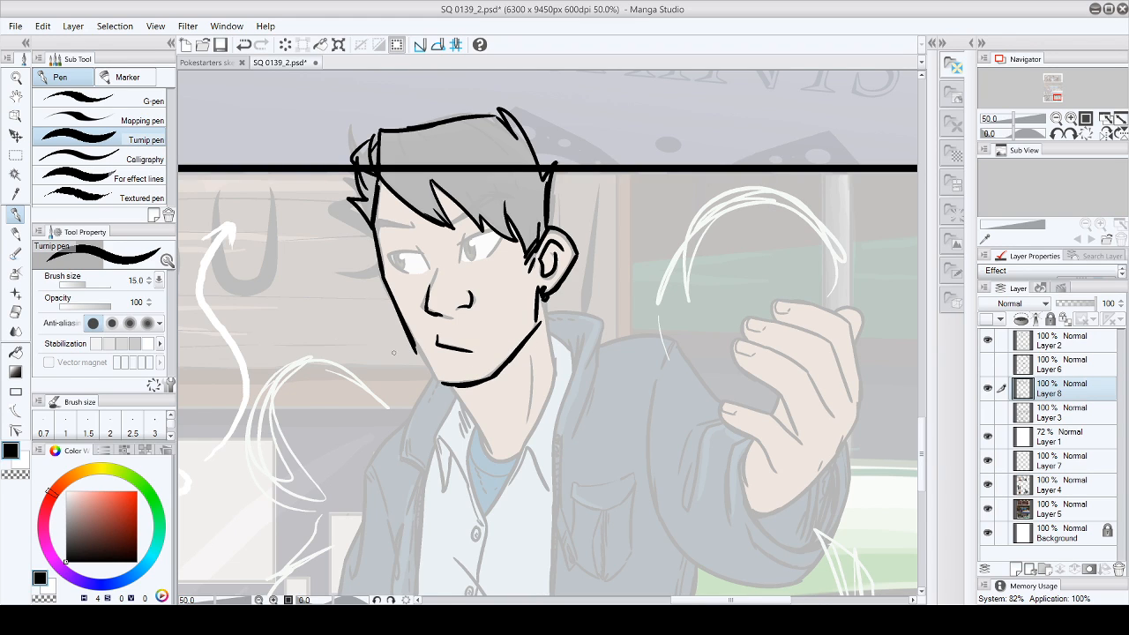
- Join the cheek line to the chin and clean up the jaw corner below the ear with the Hard eraser
{"action": "left_click", "coordinate": [15, 312]}
{"action": "left_click", "coordinate": [15, 215]}
{"action": "left_click_drag", "start_coordinate": [416, 347], "coordinate": [438, 383]}
{"action": "left_click_drag", "start_coordinate": [535, 297], "coordinate": [541, 321]}
{"action": "left_click", "coordinate": [15, 312]}
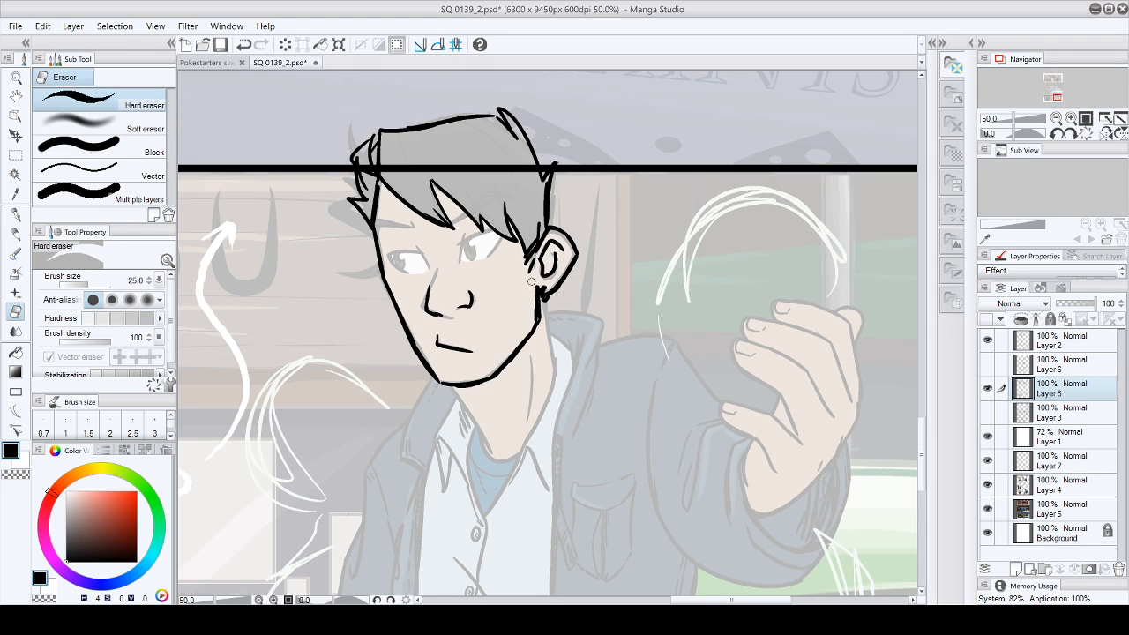
{"action": "left_click_drag", "start_coordinate": [535, 310], "coordinate": [534, 320]}
{"action": "left_click", "coordinate": [15, 214]}
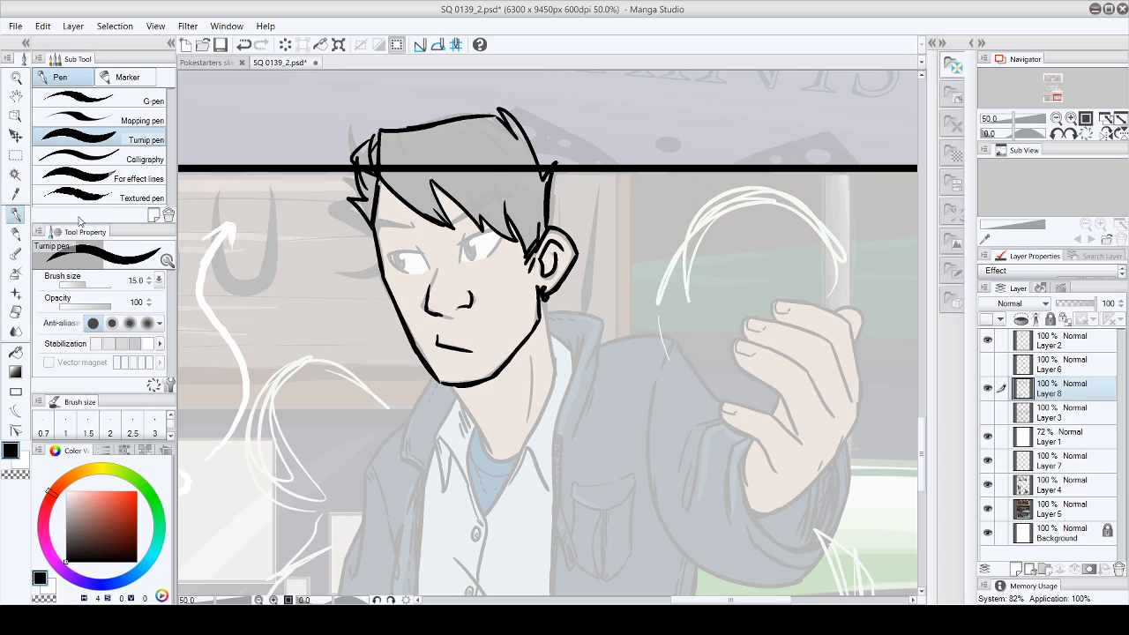
- Ink the back line of the man's neck below the ear and the upper lids of both eyes
{"action": "mouse_move", "coordinate": [543, 301]}
{"action": "left_mouse_down"}
{"action": "mouse_move", "coordinate": [556, 312]}
{"action": "mouse_move", "coordinate": [545, 316]}
{"action": "mouse_move", "coordinate": [554, 367]}
{"action": "left_mouse_up"}
{"action": "mouse_move", "coordinate": [385, 257]}
{"action": "left_mouse_down"}
{"action": "mouse_move", "coordinate": [462, 260]}
{"action": "mouse_move", "coordinate": [490, 231]}
{"action": "left_mouse_up"}
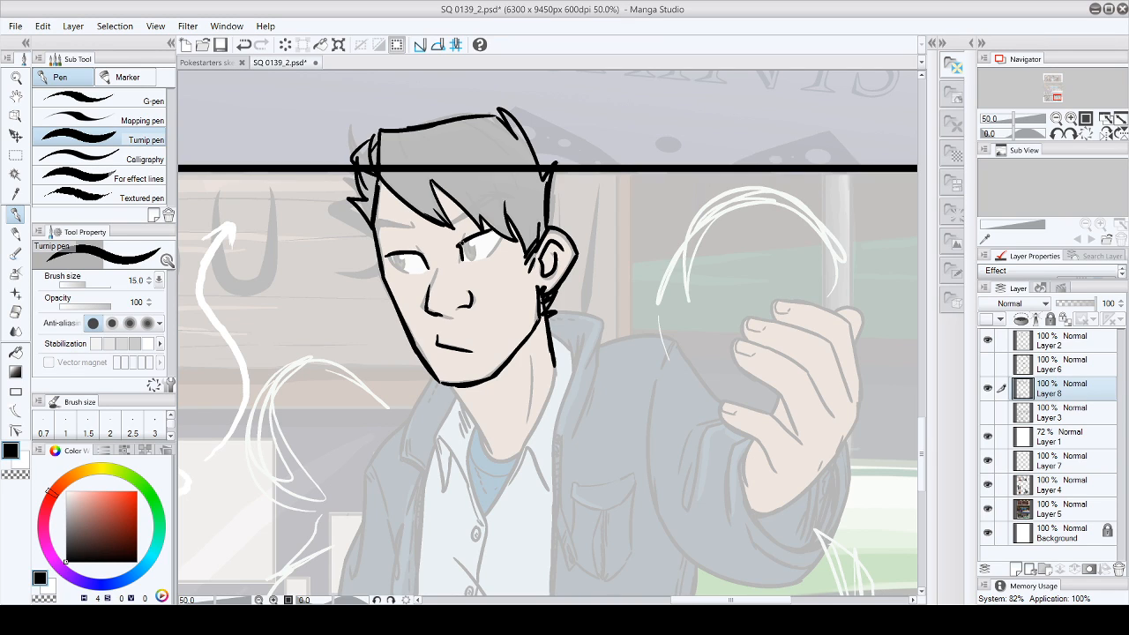
{"action": "key", "text": "ctrl+z"}
{"action": "key", "text": "ctrl+y"}
- Ink the irises and pupils of both of the man's eyes, undoing and redrawing unsatisfactory strokes
{"action": "left_click_drag", "start_coordinate": [501, 236], "coordinate": [487, 255]}
{"action": "left_click_drag", "start_coordinate": [388, 255], "coordinate": [409, 273]}
{"action": "key", "text": "ctrl+z"}
{"action": "mouse_move", "coordinate": [394, 255]}
{"action": "left_mouse_down"}
{"action": "mouse_move", "coordinate": [397, 266]}
{"action": "mouse_move", "coordinate": [404, 254]}
{"action": "mouse_move", "coordinate": [467, 260]}
{"action": "left_mouse_up"}
{"action": "left_click_drag", "start_coordinate": [468, 259], "coordinate": [480, 238]}
{"action": "key", "text": "ctrl+z"}
{"action": "mouse_move", "coordinate": [394, 254]}
{"action": "left_mouse_down"}
{"action": "mouse_move", "coordinate": [399, 270]}
{"action": "mouse_move", "coordinate": [405, 254]}
{"action": "mouse_move", "coordinate": [401, 270]}
{"action": "mouse_move", "coordinate": [405, 254]}
{"action": "mouse_move", "coordinate": [465, 259]}
{"action": "mouse_move", "coordinate": [476, 238]}
{"action": "left_mouse_up"}
{"action": "left_click_drag", "start_coordinate": [466, 244], "coordinate": [469, 247]}
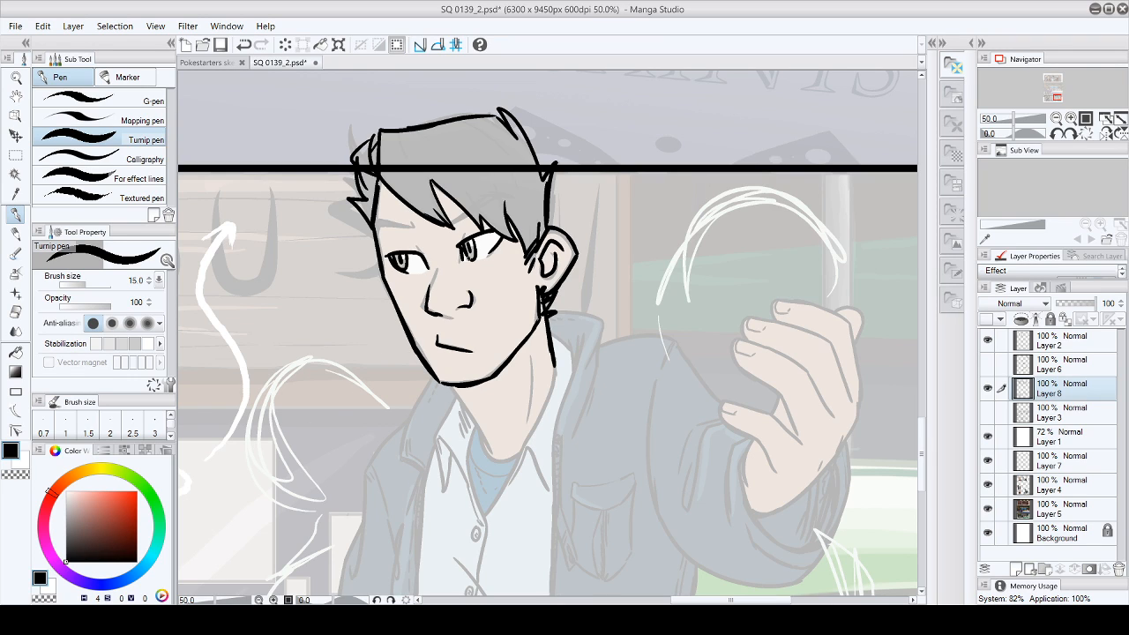
- Switch the Turnip pen to white and dot highlights into the man's eyes
{"action": "left_click", "coordinate": [23, 466]}
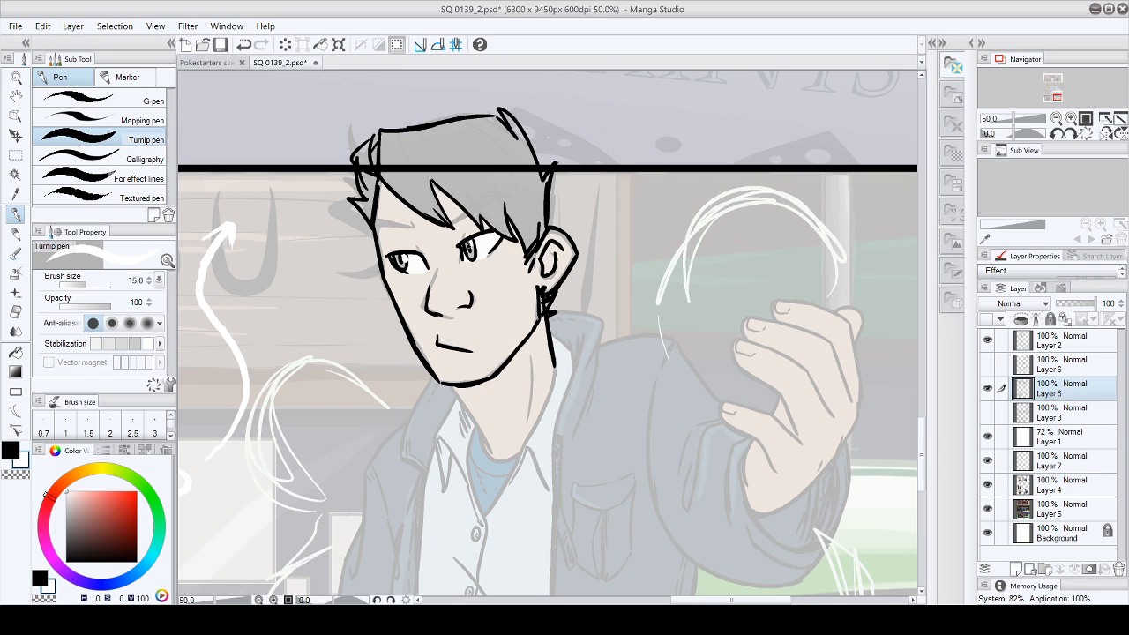
{"action": "left_click", "coordinate": [471, 245]}
{"action": "scroll", "coordinate": [547, 379], "scroll_direction": "left", "scroll_amount": 10}
{"action": "scroll", "coordinate": [547, 379], "scroll_direction": "right", "scroll_amount": 10}
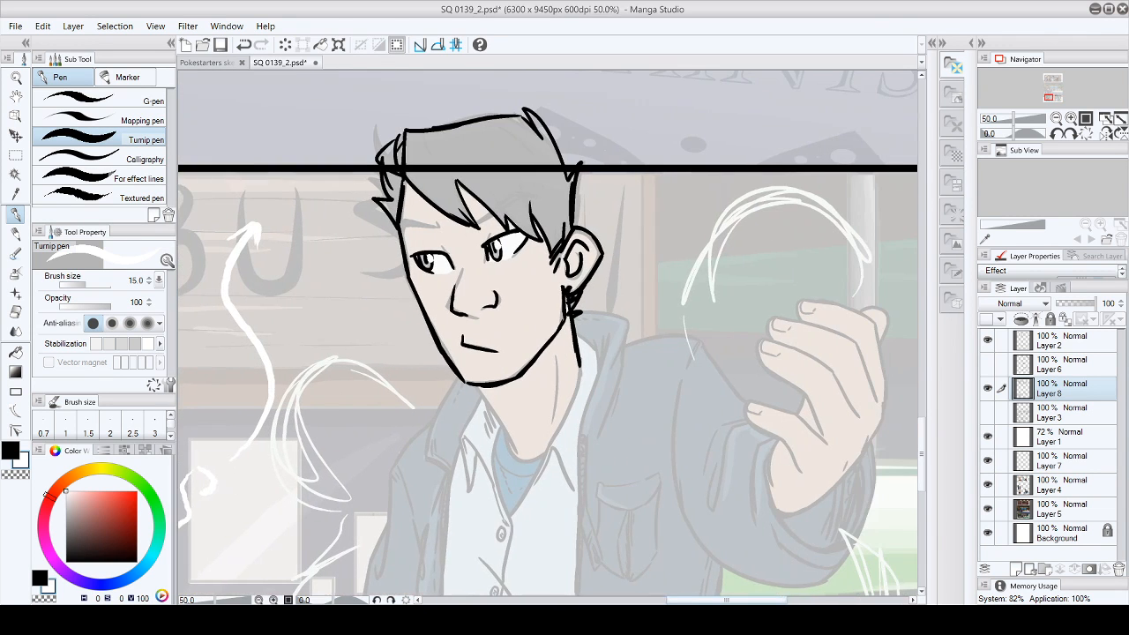
- Outline both of the man's eyebrows in black and fill them solid with the Current layer fill
{"action": "key", "text": "x"}
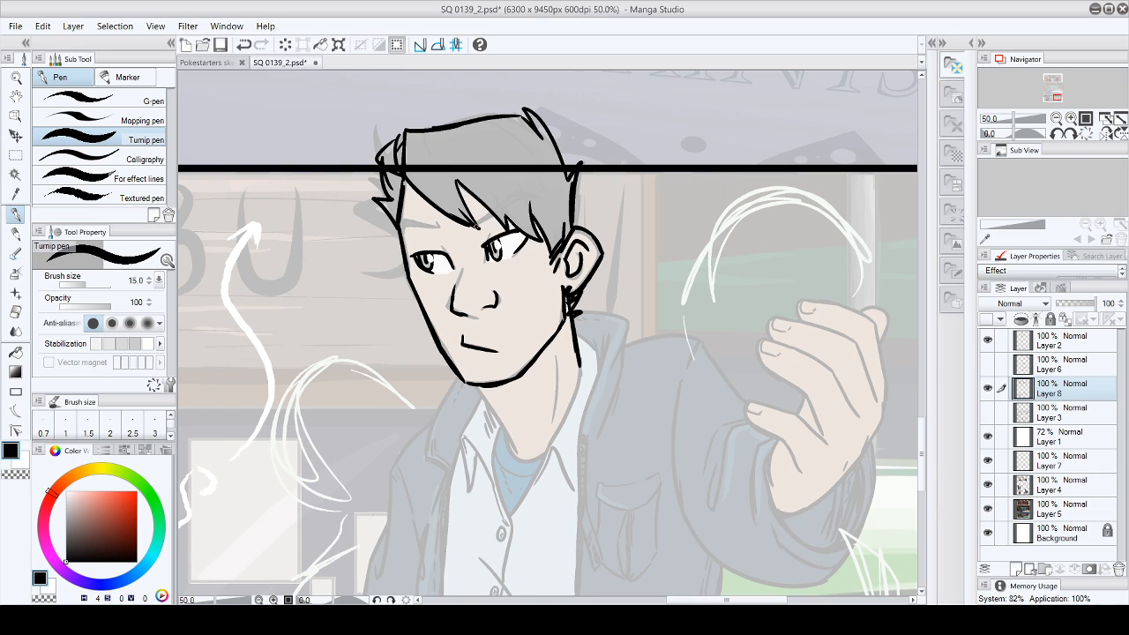
{"action": "mouse_move", "coordinate": [476, 213]}
{"action": "left_mouse_down"}
{"action": "mouse_move", "coordinate": [498, 228]}
{"action": "mouse_move", "coordinate": [485, 210]}
{"action": "left_mouse_up"}
{"action": "mouse_move", "coordinate": [404, 232]}
{"action": "left_mouse_down"}
{"action": "mouse_move", "coordinate": [442, 236]}
{"action": "mouse_move", "coordinate": [408, 217]}
{"action": "mouse_move", "coordinate": [478, 226]}
{"action": "left_mouse_up"}
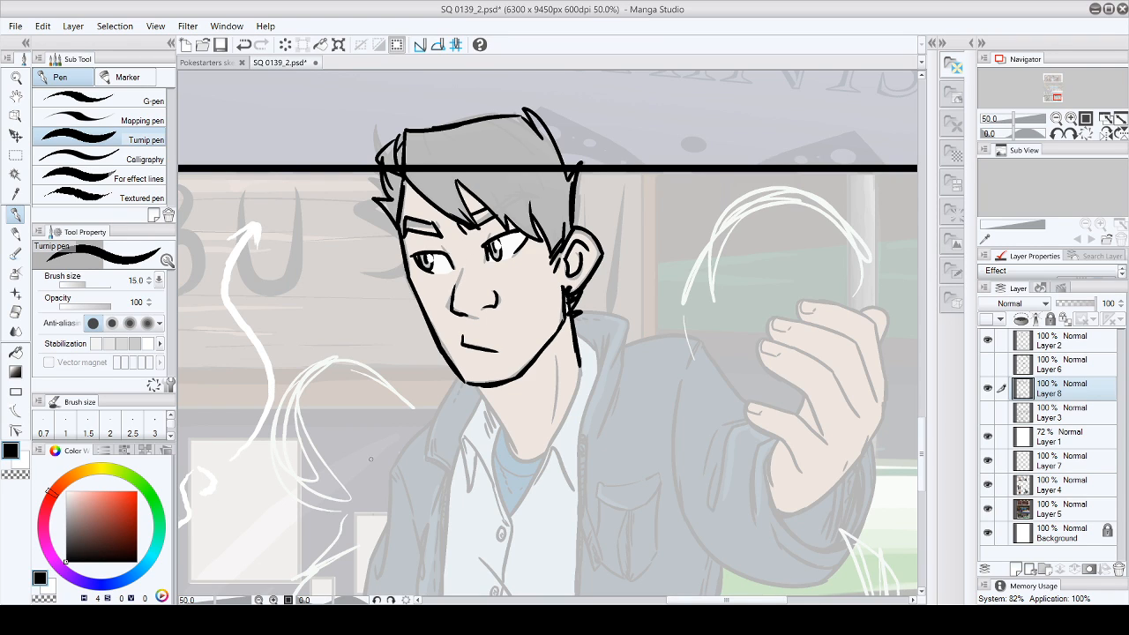
{"action": "left_click", "coordinate": [16, 352]}
{"action": "left_click", "coordinate": [426, 228]}
{"action": "left_click", "coordinate": [482, 217]}
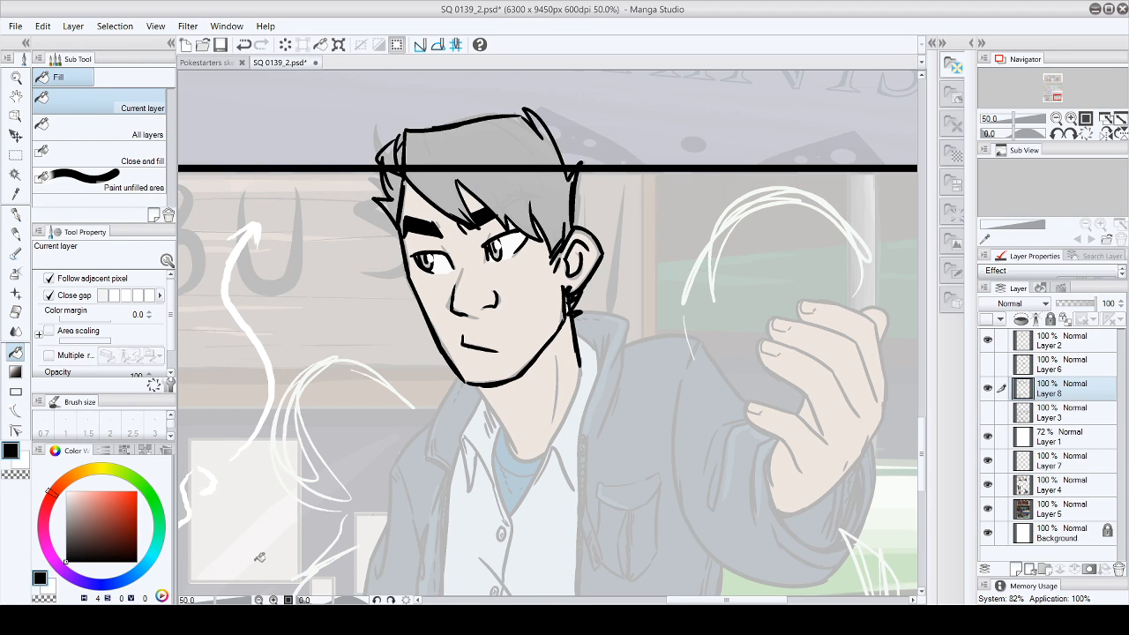
- Ink the front edge of the man's neck and the neck muscle line with the Turnip pen
{"action": "left_click", "coordinate": [16, 215]}
{"action": "left_click_drag", "start_coordinate": [924, 450], "coordinate": [923, 477]}
{"action": "left_click_drag", "start_coordinate": [477, 209], "coordinate": [513, 264]}
{"action": "left_click_drag", "start_coordinate": [555, 169], "coordinate": [557, 214]}
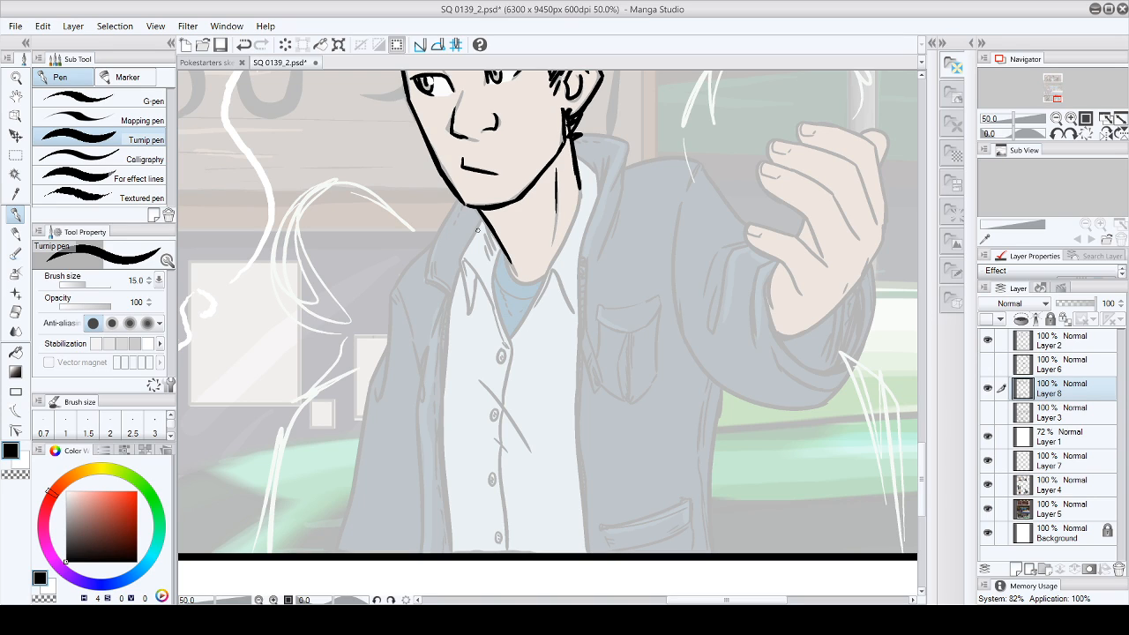
- Ink the near shirt collar point, the button placket with its buttons, and the fabric folds across it
{"action": "mouse_move", "coordinate": [479, 212]}
{"action": "left_mouse_down"}
{"action": "mouse_move", "coordinate": [460, 257]}
{"action": "mouse_move", "coordinate": [465, 313]}
{"action": "mouse_move", "coordinate": [469, 274]}
{"action": "mouse_move", "coordinate": [489, 310]}
{"action": "left_mouse_up"}
{"action": "left_click_drag", "start_coordinate": [498, 240], "coordinate": [500, 353]}
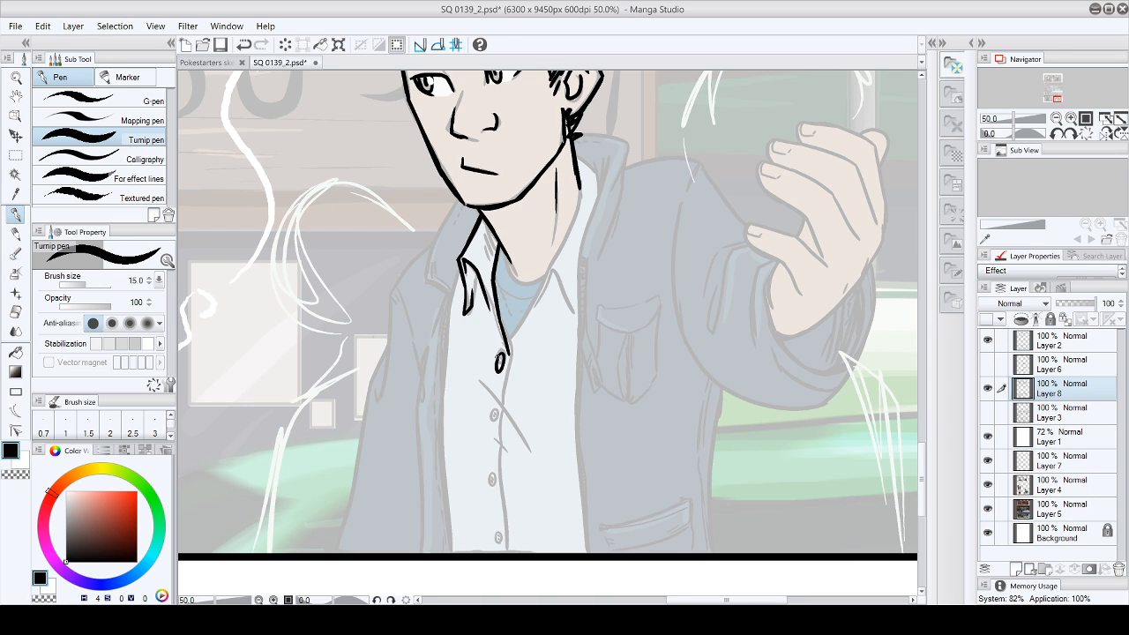
{"action": "left_click_drag", "start_coordinate": [494, 428], "coordinate": [490, 436]}
{"action": "mouse_move", "coordinate": [495, 506]}
{"action": "left_mouse_down"}
{"action": "mouse_move", "coordinate": [493, 525]}
{"action": "mouse_move", "coordinate": [497, 507]}
{"action": "left_mouse_up"}
{"action": "mouse_move", "coordinate": [505, 360]}
{"action": "left_mouse_down"}
{"action": "mouse_move", "coordinate": [499, 423]}
{"action": "mouse_move", "coordinate": [520, 452]}
{"action": "mouse_move", "coordinate": [519, 480]}
{"action": "left_mouse_up"}
{"action": "left_click_drag", "start_coordinate": [499, 422], "coordinate": [506, 553]}
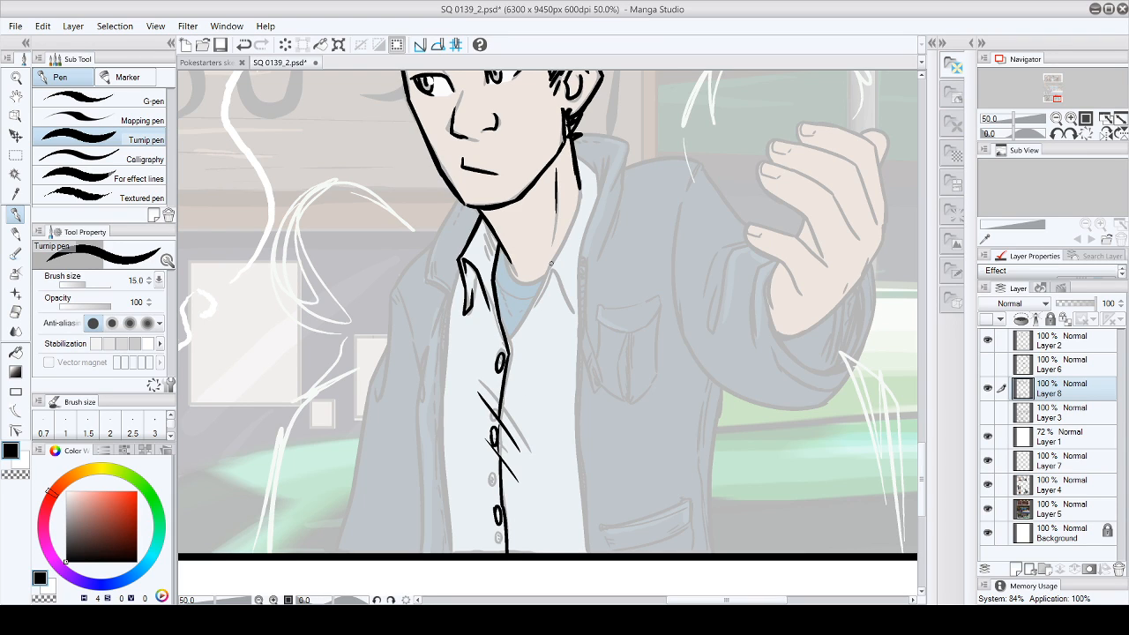
- Ink the opposite shirt collar point and the undershirt's neckline with its small creases
{"action": "mouse_move", "coordinate": [579, 166]}
{"action": "left_mouse_down"}
{"action": "mouse_move", "coordinate": [570, 221]}
{"action": "mouse_move", "coordinate": [512, 335]}
{"action": "mouse_move", "coordinate": [556, 269]}
{"action": "mouse_move", "coordinate": [569, 307]}
{"action": "mouse_move", "coordinate": [577, 161]}
{"action": "mouse_move", "coordinate": [596, 201]}
{"action": "left_mouse_up"}
{"action": "left_click_drag", "start_coordinate": [567, 299], "coordinate": [581, 319]}
{"action": "mouse_move", "coordinate": [504, 253]}
{"action": "left_mouse_down"}
{"action": "mouse_move", "coordinate": [540, 280]}
{"action": "mouse_move", "coordinate": [545, 271]}
{"action": "mouse_move", "coordinate": [506, 293]}
{"action": "mouse_move", "coordinate": [513, 305]}
{"action": "mouse_move", "coordinate": [535, 298]}
{"action": "left_mouse_up"}
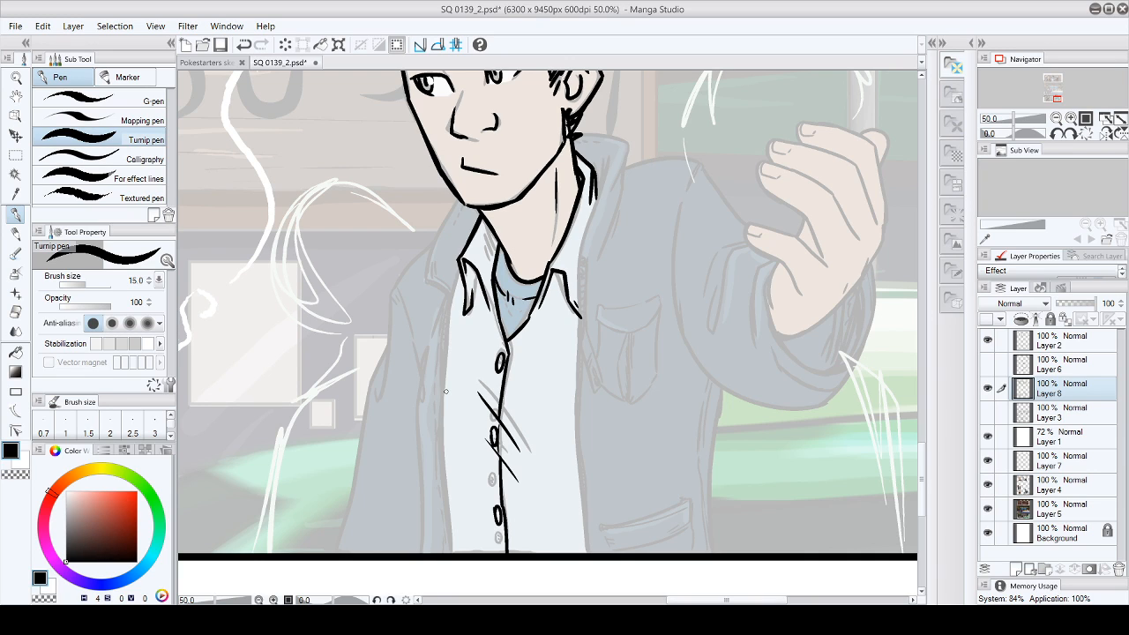
- Ink the jacket lapel and the open front edge with its seam on the side away from the raised hand
{"action": "left_click_drag", "start_coordinate": [453, 190], "coordinate": [417, 265]}
{"action": "mouse_move", "coordinate": [417, 258]}
{"action": "left_mouse_down"}
{"action": "mouse_move", "coordinate": [413, 277]}
{"action": "mouse_move", "coordinate": [426, 275]}
{"action": "left_mouse_up"}
{"action": "left_click_drag", "start_coordinate": [423, 265], "coordinate": [428, 279]}
{"action": "mouse_move", "coordinate": [427, 275]}
{"action": "left_mouse_down"}
{"action": "mouse_move", "coordinate": [456, 300]}
{"action": "mouse_move", "coordinate": [445, 297]}
{"action": "mouse_move", "coordinate": [456, 306]}
{"action": "mouse_move", "coordinate": [441, 365]}
{"action": "mouse_move", "coordinate": [446, 589]}
{"action": "left_mouse_up"}
{"action": "mouse_move", "coordinate": [441, 302]}
{"action": "left_mouse_down"}
{"action": "mouse_move", "coordinate": [402, 401]}
{"action": "mouse_move", "coordinate": [409, 446]}
{"action": "left_mouse_up"}
{"action": "left_click_drag", "start_coordinate": [408, 405], "coordinate": [432, 552]}
- Ink the jacket's outer collar edge, shoulder and lowered sleeve down to the panel border
{"action": "mouse_move", "coordinate": [457, 194]}
{"action": "left_mouse_down"}
{"action": "mouse_move", "coordinate": [397, 272]}
{"action": "mouse_move", "coordinate": [406, 319]}
{"action": "left_mouse_up"}
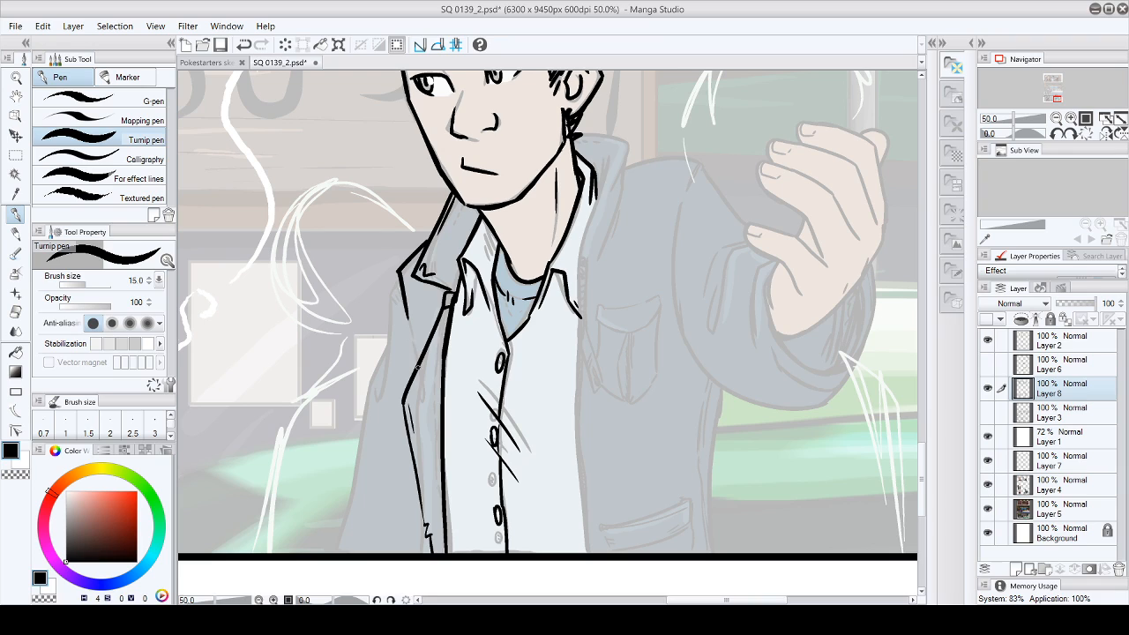
{"action": "left_click_drag", "start_coordinate": [400, 267], "coordinate": [380, 392]}
{"action": "left_click_drag", "start_coordinate": [390, 328], "coordinate": [338, 570]}
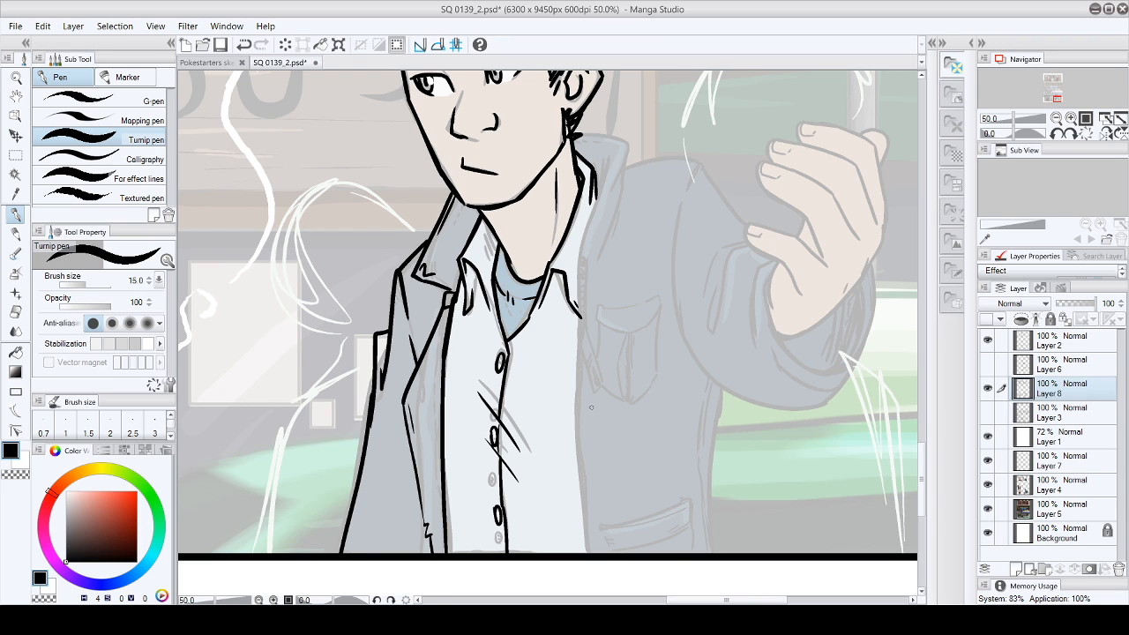
- Ink the upturned jacket collar on the raised-hand side, adding fold and shading strokes
{"action": "mouse_move", "coordinate": [577, 114]}
{"action": "left_mouse_down"}
{"action": "mouse_move", "coordinate": [628, 129]}
{"action": "mouse_move", "coordinate": [621, 180]}
{"action": "left_mouse_up"}
{"action": "mouse_move", "coordinate": [627, 130]}
{"action": "left_mouse_down"}
{"action": "mouse_move", "coordinate": [579, 273]}
{"action": "mouse_move", "coordinate": [621, 177]}
{"action": "left_mouse_up"}
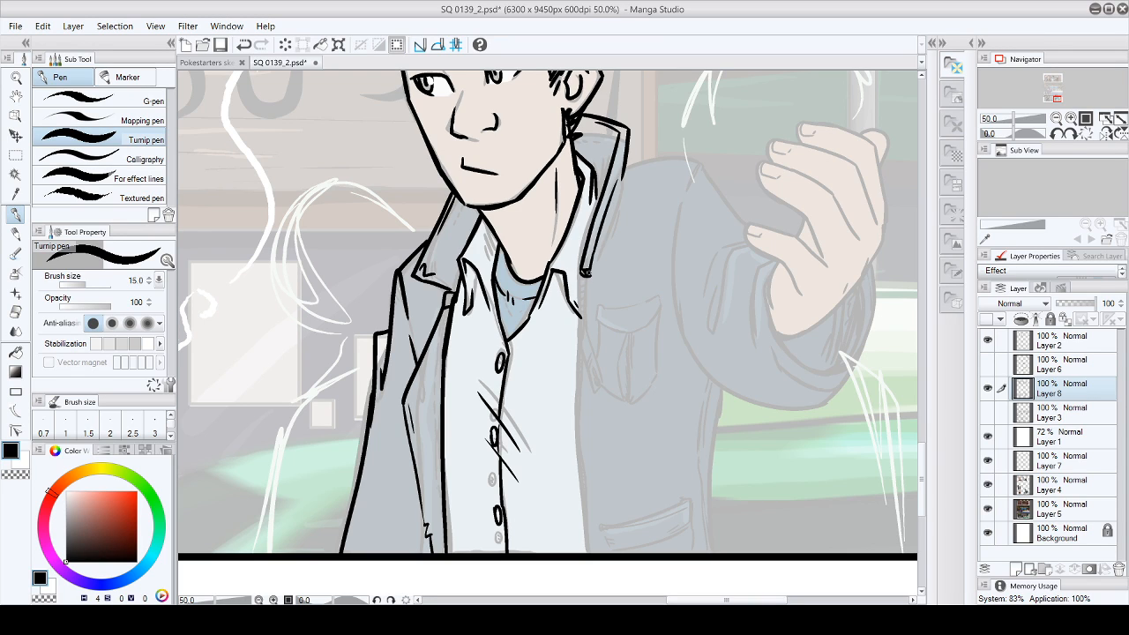
{"action": "mouse_move", "coordinate": [581, 272]}
{"action": "left_mouse_down"}
{"action": "mouse_move", "coordinate": [581, 342]}
{"action": "mouse_move", "coordinate": [591, 278]}
{"action": "left_mouse_up"}
{"action": "left_click_drag", "start_coordinate": [624, 175], "coordinate": [605, 238]}
{"action": "left_click_drag", "start_coordinate": [626, 180], "coordinate": [614, 231]}
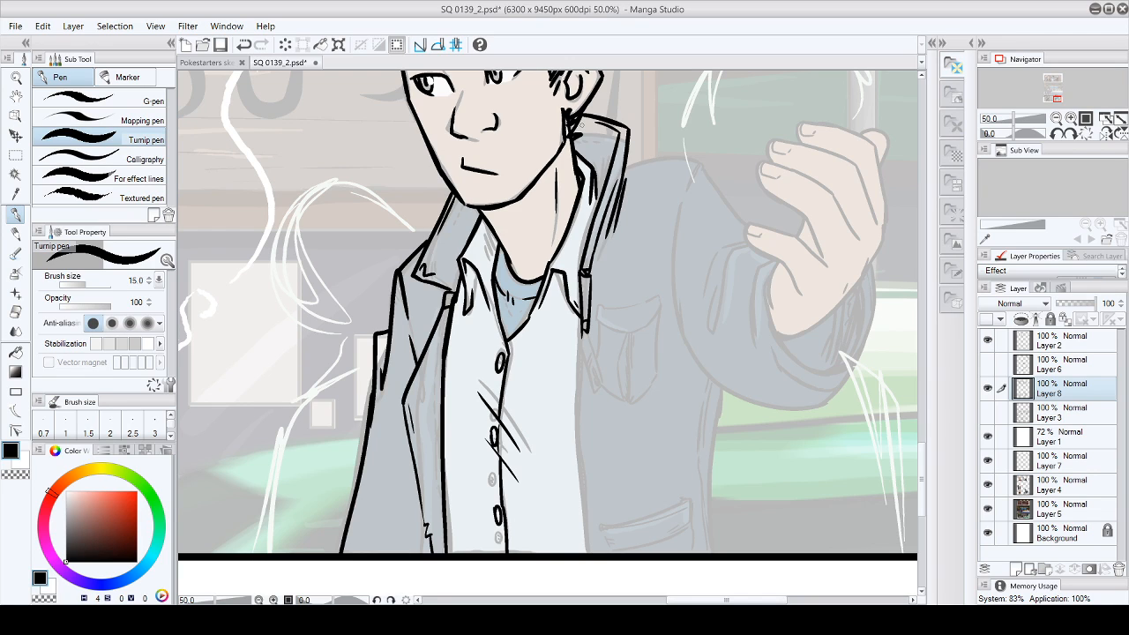
{"action": "left_click_drag", "start_coordinate": [573, 127], "coordinate": [579, 150]}
{"action": "left_click_drag", "start_coordinate": [578, 123], "coordinate": [587, 159]}
{"action": "mouse_move", "coordinate": [590, 124]}
{"action": "left_mouse_down"}
{"action": "mouse_move", "coordinate": [595, 162]}
{"action": "mouse_move", "coordinate": [602, 155]}
{"action": "left_mouse_up"}
- Ink the jacket's front opening edge below that collar down to the panel border
{"action": "left_click_drag", "start_coordinate": [580, 339], "coordinate": [598, 420]}
{"action": "mouse_move", "coordinate": [583, 336]}
{"action": "left_mouse_down"}
{"action": "mouse_move", "coordinate": [604, 416]}
{"action": "mouse_move", "coordinate": [579, 430]}
{"action": "mouse_move", "coordinate": [582, 552]}
{"action": "left_mouse_up"}
{"action": "mouse_move", "coordinate": [586, 328]}
{"action": "left_mouse_down"}
{"action": "mouse_move", "coordinate": [603, 409]}
{"action": "mouse_move", "coordinate": [594, 554]}
{"action": "left_mouse_up"}
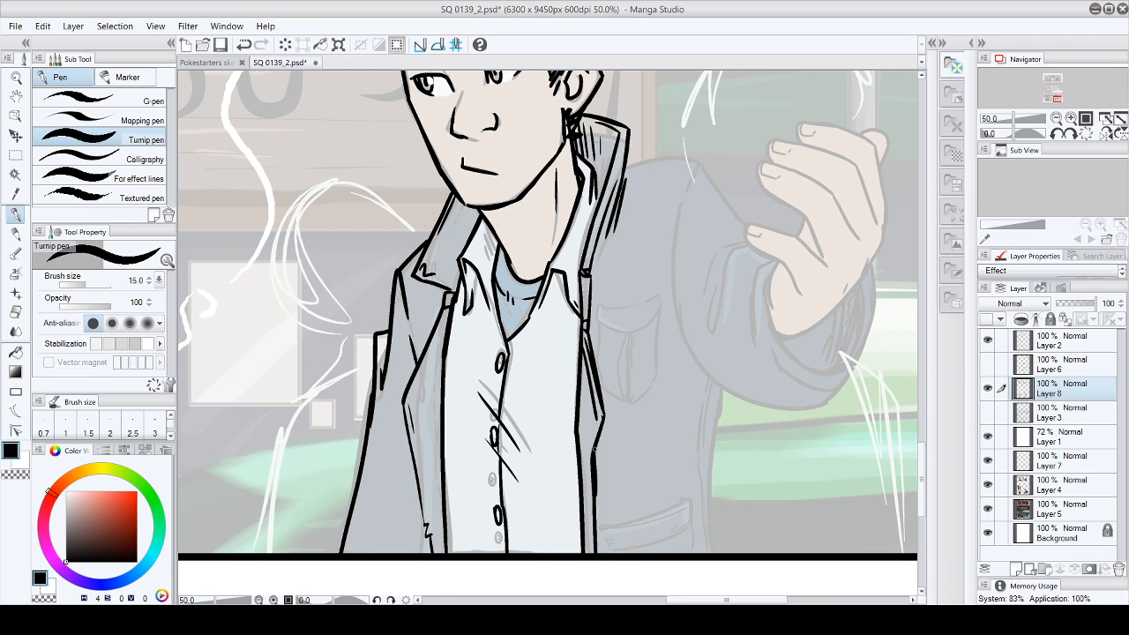
- Ink the jacket's lower front-edge stroke, the chest seam, and the shoulder and armhole lines on the raised-arm side
{"action": "left_click_drag", "start_coordinate": [597, 421], "coordinate": [584, 490]}
{"action": "mouse_move", "coordinate": [592, 305]}
{"action": "left_mouse_down"}
{"action": "mouse_move", "coordinate": [634, 322]}
{"action": "mouse_move", "coordinate": [678, 287]}
{"action": "left_mouse_up"}
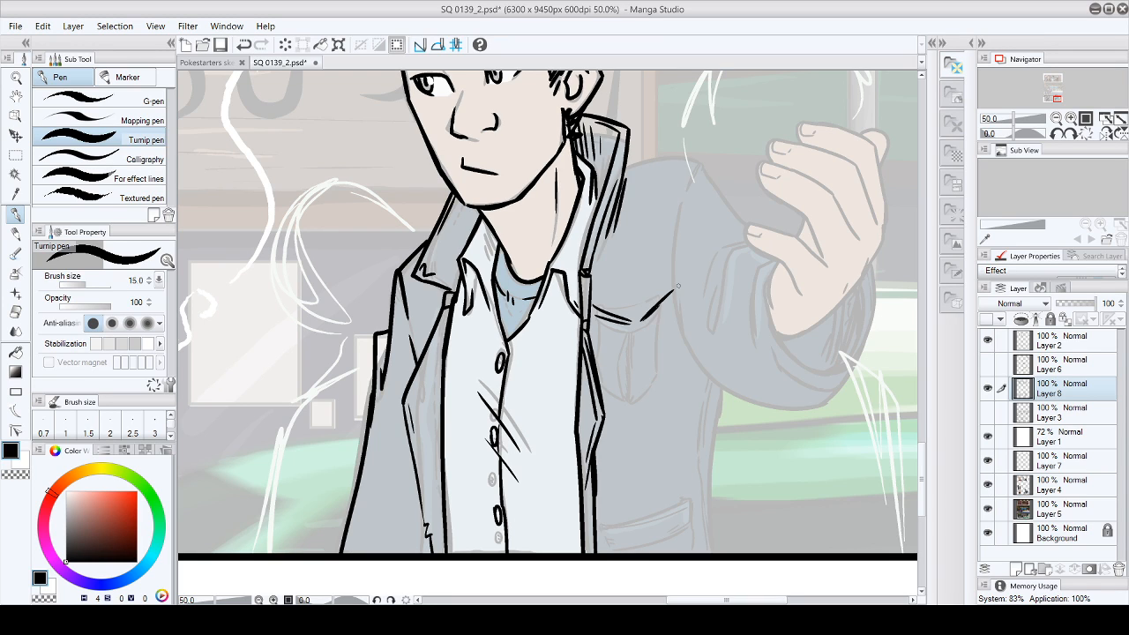
{"action": "mouse_move", "coordinate": [626, 166]}
{"action": "left_mouse_down"}
{"action": "mouse_move", "coordinate": [706, 159]}
{"action": "mouse_move", "coordinate": [682, 196]}
{"action": "mouse_move", "coordinate": [679, 328]}
{"action": "left_mouse_up"}
- Ink the thumb and the curled fingers of the man's raised hand
{"action": "left_click_drag", "start_coordinate": [698, 601], "coordinate": [714, 600]}
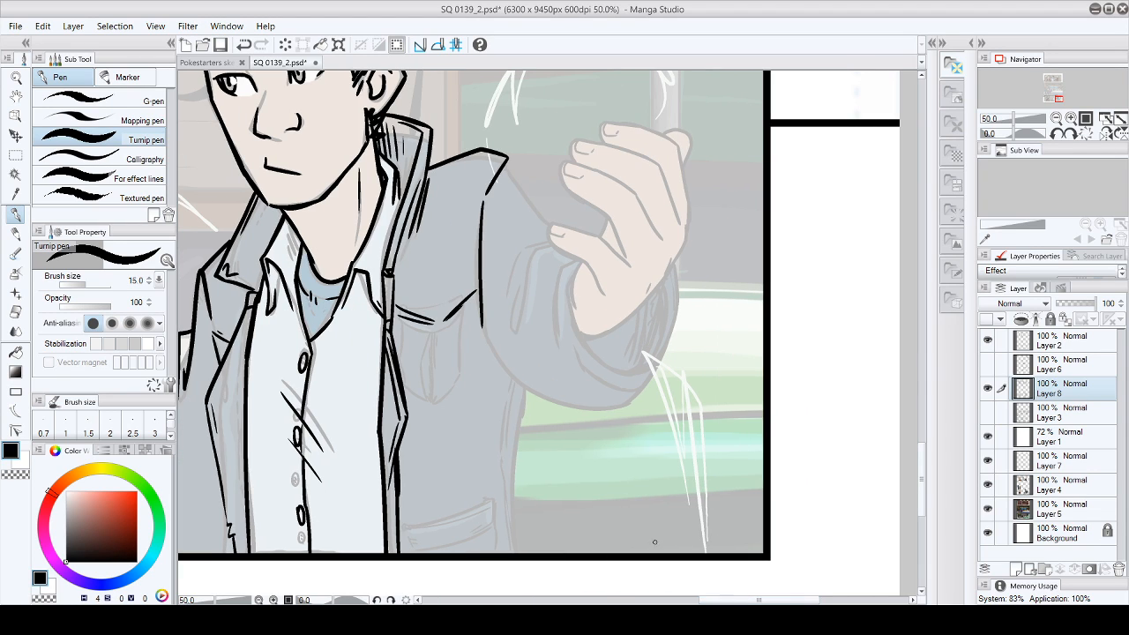
{"action": "mouse_move", "coordinate": [552, 224]}
{"action": "left_mouse_down"}
{"action": "mouse_move", "coordinate": [596, 263]}
{"action": "mouse_move", "coordinate": [578, 255]}
{"action": "mouse_move", "coordinate": [605, 292]}
{"action": "left_mouse_up"}
{"action": "mouse_move", "coordinate": [550, 222]}
{"action": "left_mouse_down"}
{"action": "mouse_move", "coordinate": [616, 239]}
{"action": "mouse_move", "coordinate": [594, 234]}
{"action": "mouse_move", "coordinate": [627, 262]}
{"action": "left_mouse_up"}
{"action": "mouse_move", "coordinate": [562, 161]}
{"action": "left_mouse_down"}
{"action": "mouse_move", "coordinate": [579, 196]}
{"action": "mouse_move", "coordinate": [612, 214]}
{"action": "mouse_move", "coordinate": [622, 254]}
{"action": "left_mouse_up"}
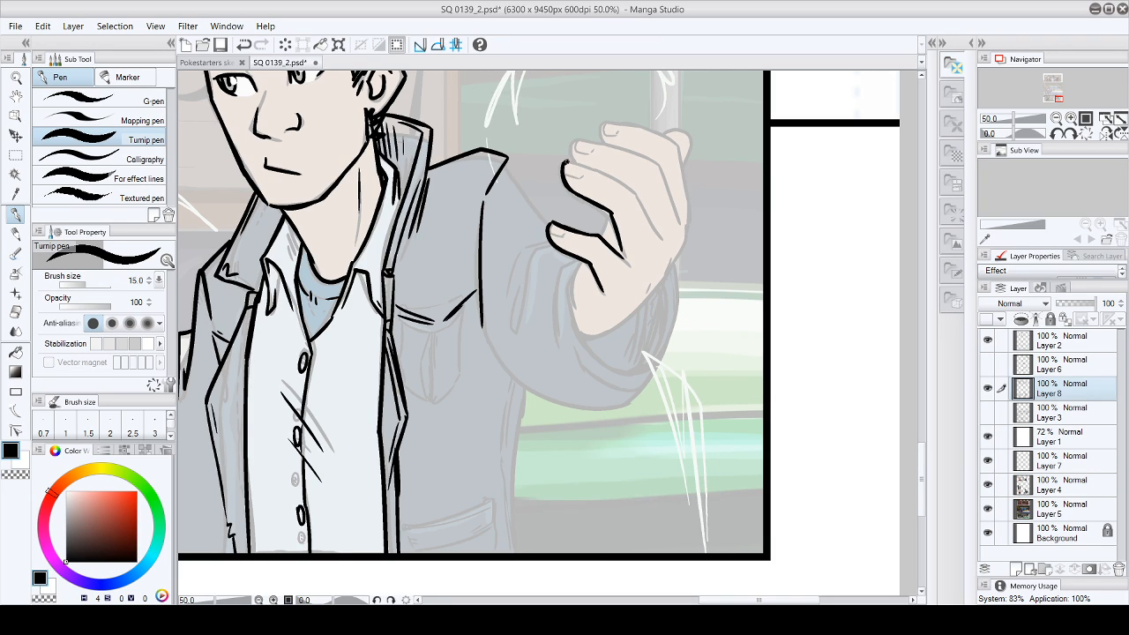
{"action": "mouse_move", "coordinate": [569, 162]}
{"action": "left_mouse_down"}
{"action": "mouse_move", "coordinate": [639, 194]}
{"action": "mouse_move", "coordinate": [661, 236]}
{"action": "left_mouse_up"}
{"action": "mouse_move", "coordinate": [575, 139]}
{"action": "left_mouse_down"}
{"action": "mouse_move", "coordinate": [642, 154]}
{"action": "mouse_move", "coordinate": [635, 143]}
{"action": "mouse_move", "coordinate": [662, 172]}
{"action": "mouse_move", "coordinate": [658, 159]}
{"action": "mouse_move", "coordinate": [677, 254]}
{"action": "left_mouse_up"}
{"action": "mouse_move", "coordinate": [604, 139]}
{"action": "left_mouse_down"}
{"action": "mouse_move", "coordinate": [640, 139]}
{"action": "mouse_move", "coordinate": [600, 122]}
{"action": "mouse_move", "coordinate": [657, 118]}
{"action": "mouse_move", "coordinate": [679, 149]}
{"action": "mouse_move", "coordinate": [632, 126]}
{"action": "mouse_move", "coordinate": [676, 144]}
{"action": "mouse_move", "coordinate": [690, 212]}
{"action": "left_mouse_up"}
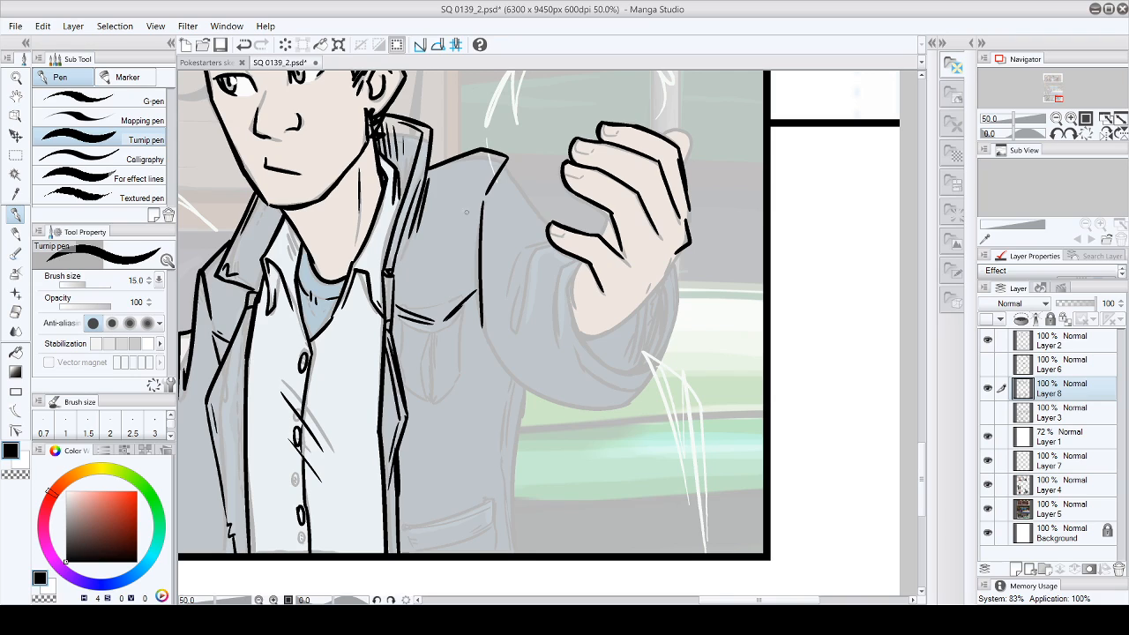
- Undo the last hand stroke, then ink the little finger, outer edge, thumb base and wrist of the raised hand
{"action": "key", "text": "ctrl+z"}
{"action": "left_click_drag", "start_coordinate": [682, 152], "coordinate": [690, 225]}
{"action": "mouse_move", "coordinate": [664, 130]}
{"action": "left_mouse_down"}
{"action": "mouse_move", "coordinate": [683, 129]}
{"action": "mouse_move", "coordinate": [691, 161]}
{"action": "left_mouse_up"}
{"action": "mouse_move", "coordinate": [608, 214]}
{"action": "left_mouse_down"}
{"action": "mouse_move", "coordinate": [572, 310]}
{"action": "mouse_move", "coordinate": [599, 337]}
{"action": "mouse_move", "coordinate": [633, 308]}
{"action": "left_mouse_up"}
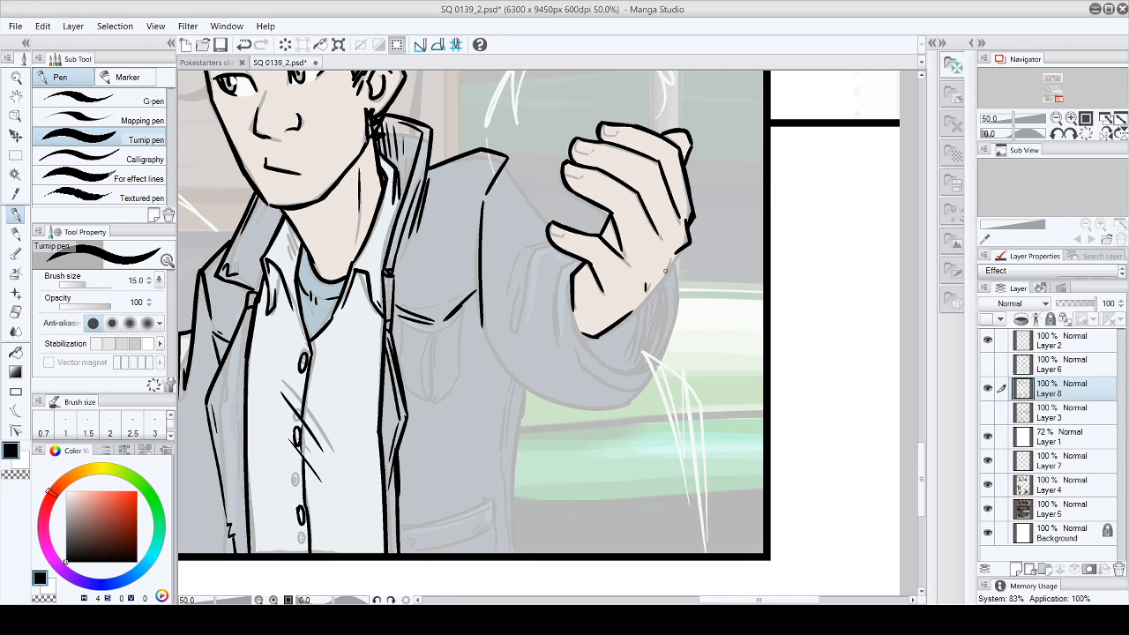
{"action": "left_click_drag", "start_coordinate": [673, 256], "coordinate": [635, 309]}
- Ink the jacket cuff opening around the raised wrist, including its inner and outer edges
{"action": "mouse_move", "coordinate": [581, 262]}
{"action": "left_mouse_down"}
{"action": "mouse_move", "coordinate": [566, 284]}
{"action": "mouse_move", "coordinate": [582, 346]}
{"action": "mouse_move", "coordinate": [631, 376]}
{"action": "mouse_move", "coordinate": [671, 301]}
{"action": "mouse_move", "coordinate": [663, 337]}
{"action": "left_mouse_up"}
{"action": "mouse_move", "coordinate": [672, 271]}
{"action": "left_mouse_down"}
{"action": "mouse_move", "coordinate": [654, 380]}
{"action": "mouse_move", "coordinate": [637, 382]}
{"action": "mouse_move", "coordinate": [662, 361]}
{"action": "left_mouse_up"}
{"action": "mouse_move", "coordinate": [572, 258]}
{"action": "left_mouse_down"}
{"action": "mouse_move", "coordinate": [579, 370]}
{"action": "mouse_move", "coordinate": [573, 352]}
{"action": "mouse_move", "coordinate": [596, 375]}
{"action": "mouse_move", "coordinate": [632, 393]}
{"action": "left_mouse_up"}
{"action": "mouse_move", "coordinate": [581, 337]}
{"action": "left_mouse_down"}
{"action": "mouse_move", "coordinate": [630, 314]}
{"action": "mouse_move", "coordinate": [594, 352]}
{"action": "left_mouse_up"}
- Ink the raised sleeve's fold lines and its upper and lower outlines from the shoulder to the cuff
{"action": "mouse_move", "coordinate": [552, 245]}
{"action": "left_mouse_down"}
{"action": "mouse_move", "coordinate": [532, 254]}
{"action": "mouse_move", "coordinate": [510, 319]}
{"action": "left_mouse_up"}
{"action": "mouse_move", "coordinate": [515, 277]}
{"action": "left_mouse_down"}
{"action": "mouse_move", "coordinate": [501, 332]}
{"action": "mouse_move", "coordinate": [513, 331]}
{"action": "left_mouse_up"}
{"action": "left_click_drag", "start_coordinate": [546, 236], "coordinate": [519, 244]}
{"action": "left_click_drag", "start_coordinate": [503, 154], "coordinate": [552, 227]}
{"action": "mouse_move", "coordinate": [485, 341]}
{"action": "left_mouse_down"}
{"action": "mouse_move", "coordinate": [544, 400]}
{"action": "mouse_move", "coordinate": [530, 389]}
{"action": "mouse_move", "coordinate": [627, 407]}
{"action": "left_mouse_up"}
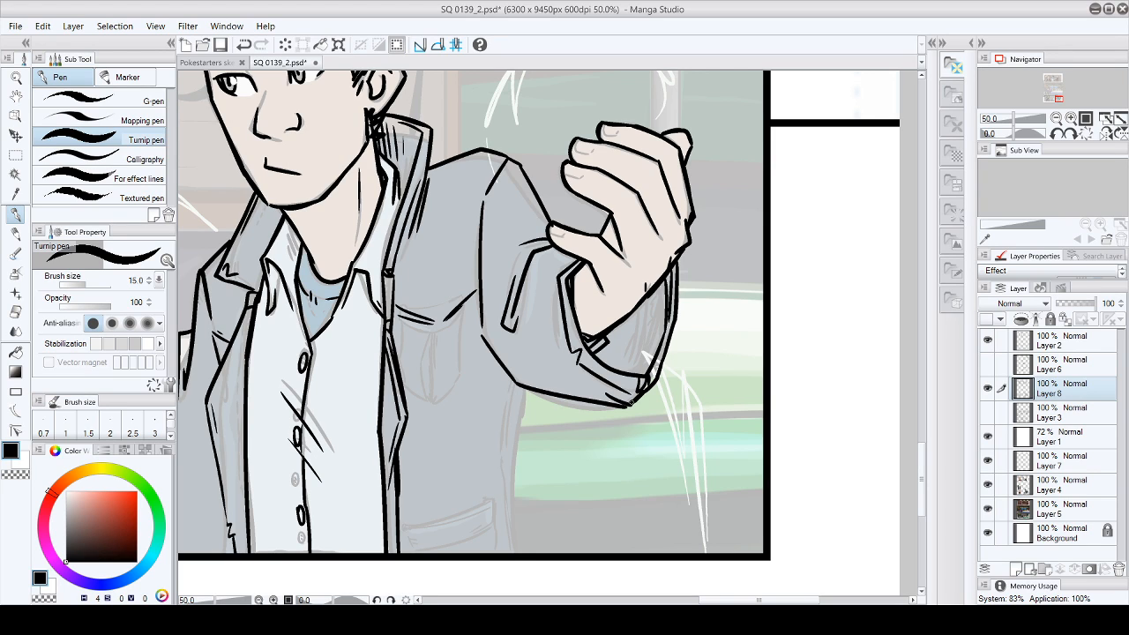
- Add a fold stroke beside the cuff and ink the nails on the raised hand's thumb and fingers
{"action": "left_click_drag", "start_coordinate": [567, 264], "coordinate": [554, 334]}
{"action": "left_click_drag", "start_coordinate": [550, 227], "coordinate": [561, 234]}
{"action": "left_click_drag", "start_coordinate": [565, 164], "coordinate": [578, 174]}
{"action": "left_click_drag", "start_coordinate": [604, 124], "coordinate": [609, 134]}
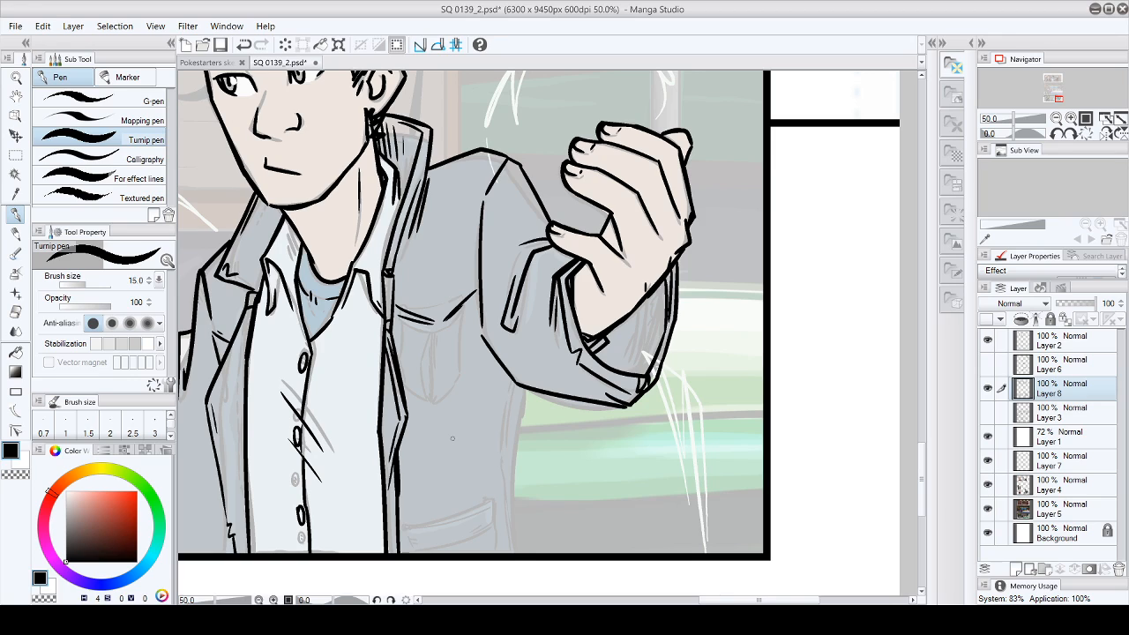
{"action": "left_click", "coordinate": [42, 26]}
{"action": "left_click", "coordinate": [87, 93]}
- Ink the jacket's side edge below the raised sleeve, the lower pocket line and the opposite hem seam
{"action": "left_click_drag", "start_coordinate": [759, 599], "coordinate": [727, 599]}
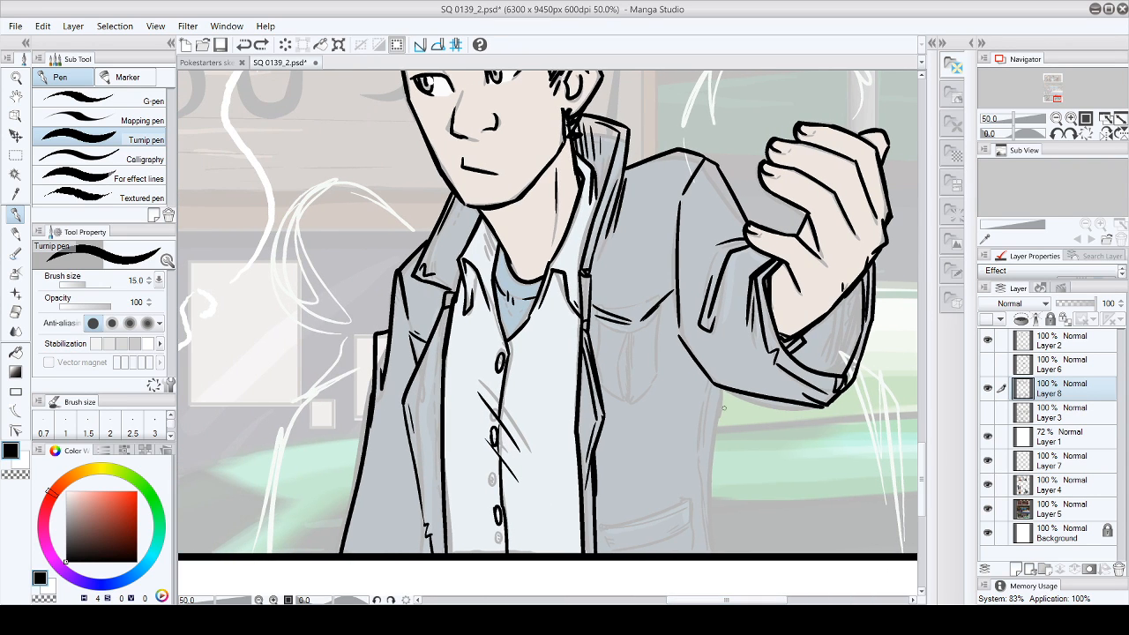
{"action": "mouse_move", "coordinate": [724, 388]}
{"action": "left_mouse_down"}
{"action": "mouse_move", "coordinate": [700, 516]}
{"action": "mouse_move", "coordinate": [708, 473]}
{"action": "mouse_move", "coordinate": [706, 554]}
{"action": "left_mouse_up"}
{"action": "left_click_drag", "start_coordinate": [606, 517], "coordinate": [598, 528]}
{"action": "mouse_move", "coordinate": [605, 519]}
{"action": "left_mouse_down"}
{"action": "mouse_move", "coordinate": [654, 553]}
{"action": "mouse_move", "coordinate": [617, 552]}
{"action": "mouse_move", "coordinate": [599, 519]}
{"action": "left_mouse_up"}
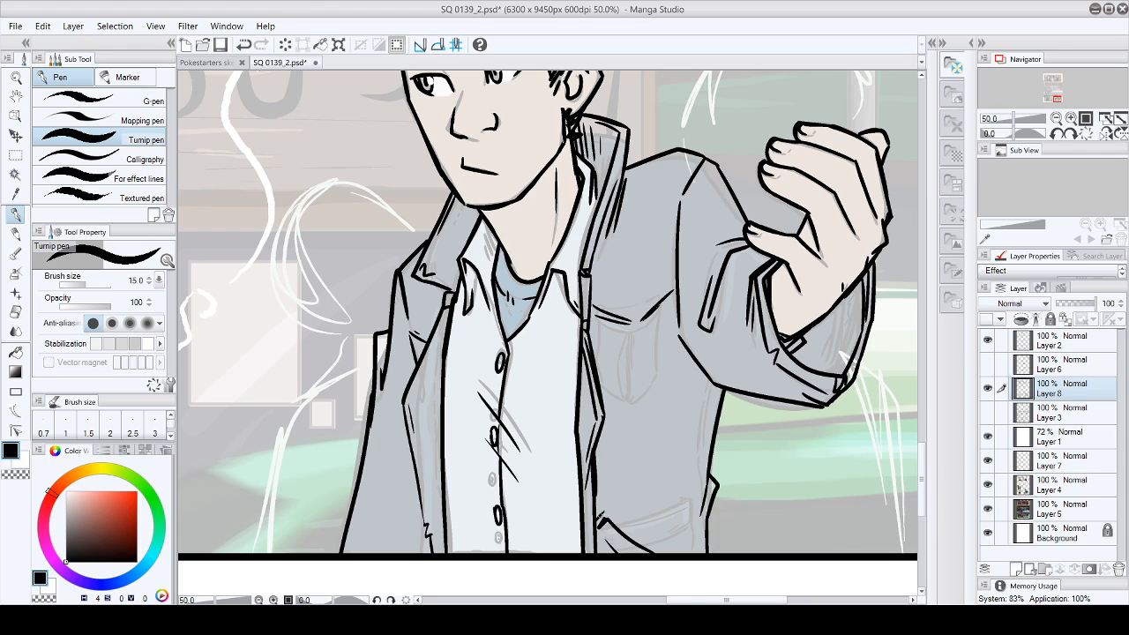
{"action": "left_click_drag", "start_coordinate": [421, 508], "coordinate": [424, 556]}
{"action": "left_click_drag", "start_coordinate": [925, 461], "coordinate": [920, 422]}
{"action": "left_click_drag", "start_coordinate": [677, 600], "coordinate": [574, 600]}
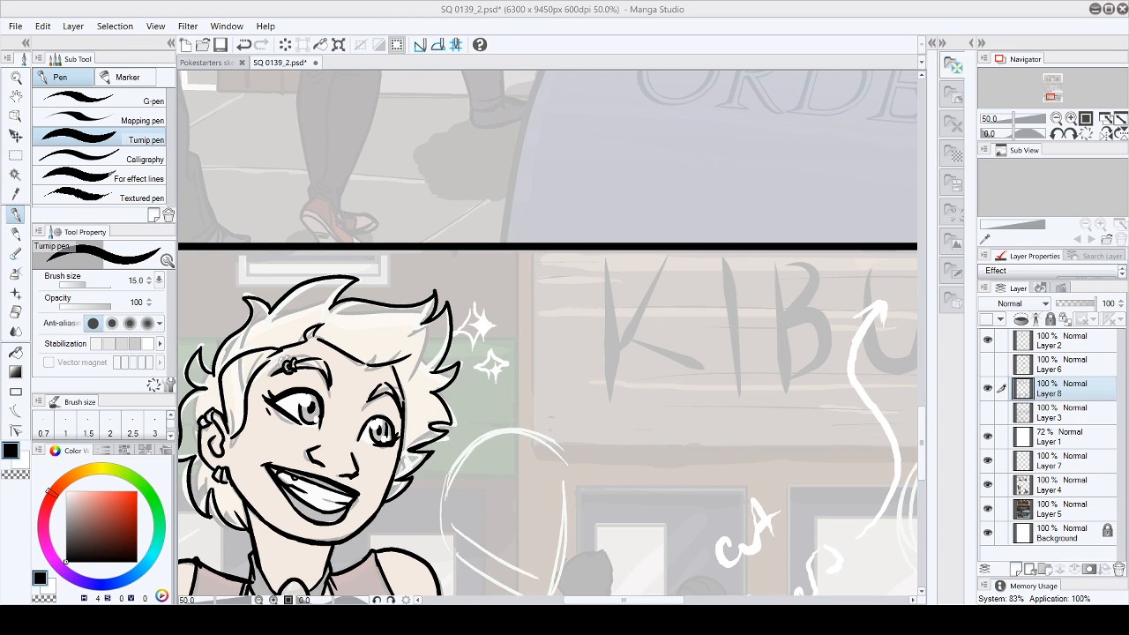
{"action": "scroll", "coordinate": [924, 431], "scroll_direction": "up", "scroll_amount": 3}
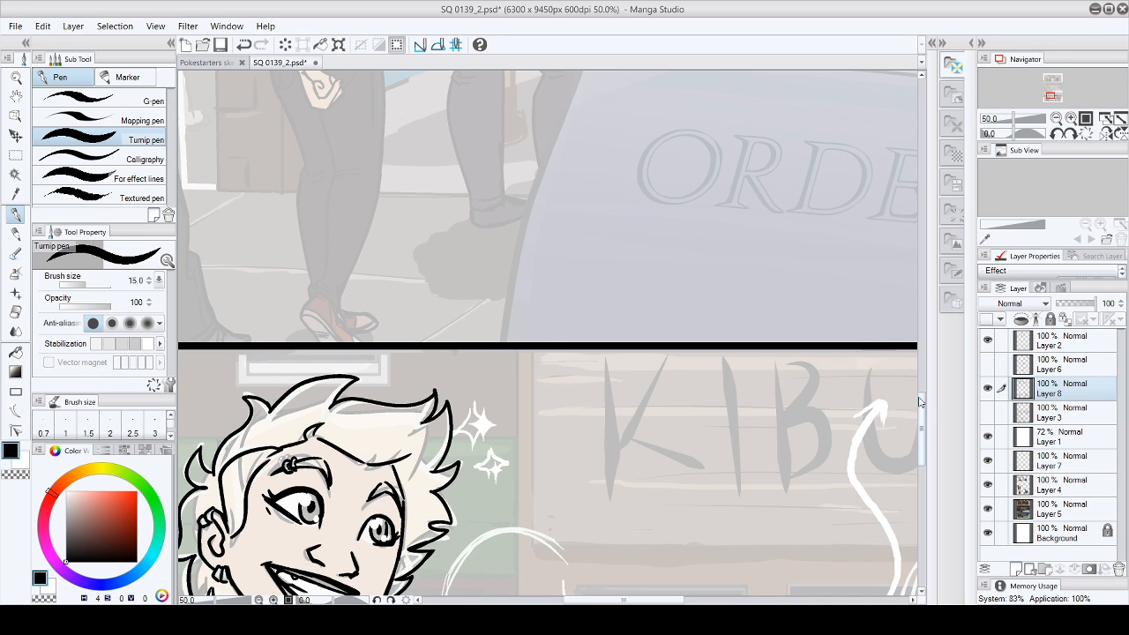
{"action": "left_click_drag", "start_coordinate": [924, 421], "coordinate": [918, 452]}
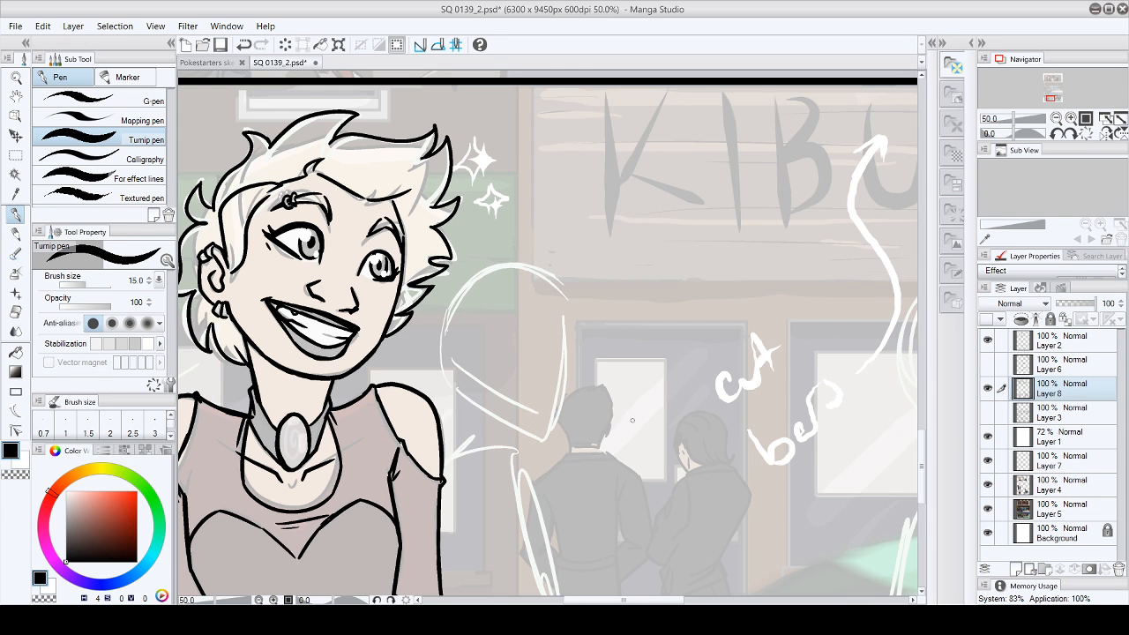
{"action": "mouse_move", "coordinate": [920, 463]}
{"action": "left_mouse_down"}
{"action": "mouse_move", "coordinate": [908, 194]}
{"action": "mouse_move", "coordinate": [920, 464]}
{"action": "left_mouse_up"}
{"action": "left_click_drag", "start_coordinate": [695, 591], "coordinate": [809, 599]}
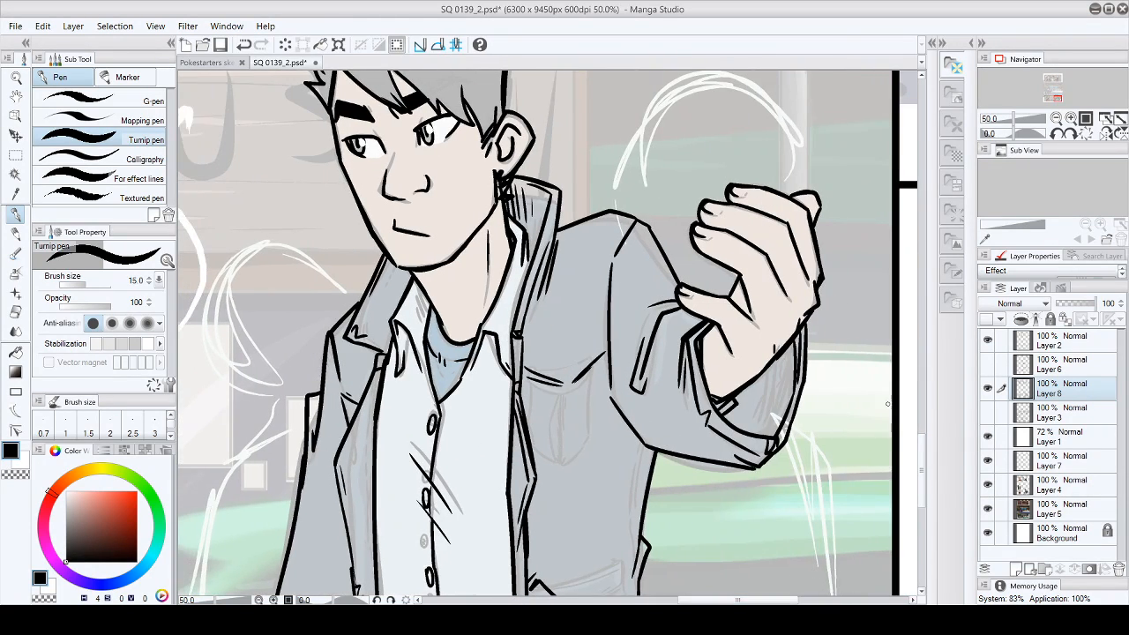
- Ink the jacket's side seam below the raised sleeve with fold and shading strokes down to the panel border
{"action": "left_click_drag", "start_coordinate": [922, 468], "coordinate": [922, 486]}
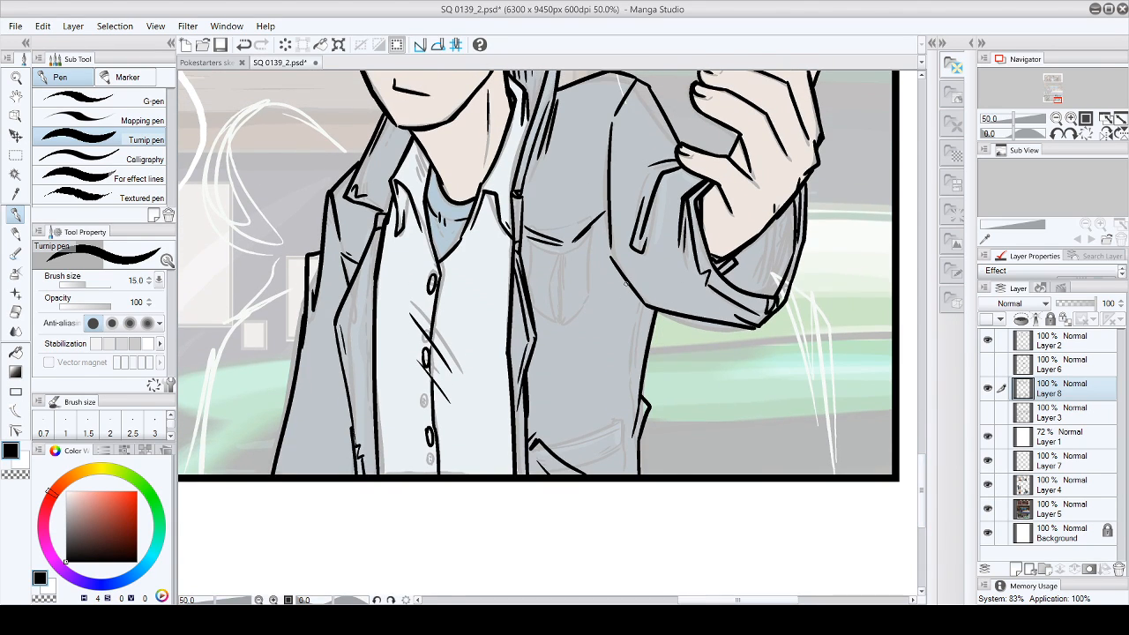
{"action": "left_click_drag", "start_coordinate": [621, 275], "coordinate": [623, 375]}
{"action": "mouse_move", "coordinate": [612, 388]}
{"action": "left_mouse_down"}
{"action": "mouse_move", "coordinate": [621, 385]}
{"action": "mouse_move", "coordinate": [633, 477]}
{"action": "left_mouse_up"}
{"action": "left_click_drag", "start_coordinate": [624, 403], "coordinate": [630, 421]}
{"action": "left_click_drag", "start_coordinate": [626, 385], "coordinate": [623, 397]}
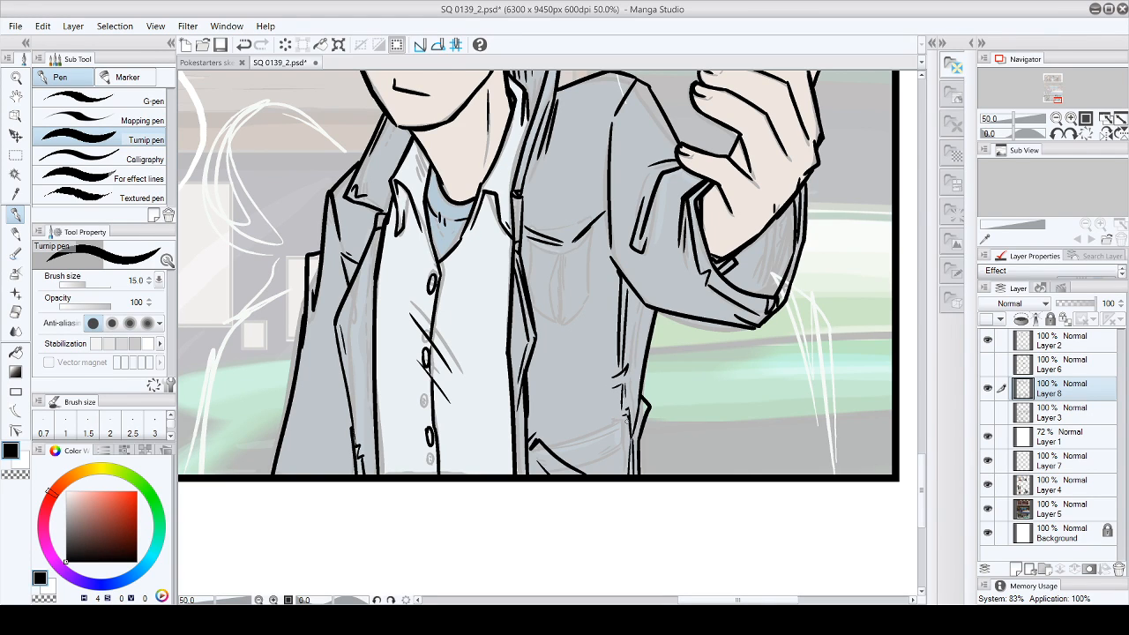
- Add a second line along the jacket's folded front edge and shading strokes on the neck and shirt collar
{"action": "mouse_move", "coordinate": [340, 325]}
{"action": "left_mouse_down"}
{"action": "mouse_move", "coordinate": [369, 262]}
{"action": "mouse_move", "coordinate": [351, 308]}
{"action": "left_mouse_up"}
{"action": "left_click_drag", "start_coordinate": [364, 255], "coordinate": [373, 264]}
{"action": "left_click_drag", "start_coordinate": [487, 88], "coordinate": [491, 154]}
{"action": "left_click_drag", "start_coordinate": [416, 130], "coordinate": [429, 155]}
{"action": "left_click_drag", "start_coordinate": [417, 131], "coordinate": [436, 166]}
{"action": "left_click_drag", "start_coordinate": [419, 132], "coordinate": [442, 181]}
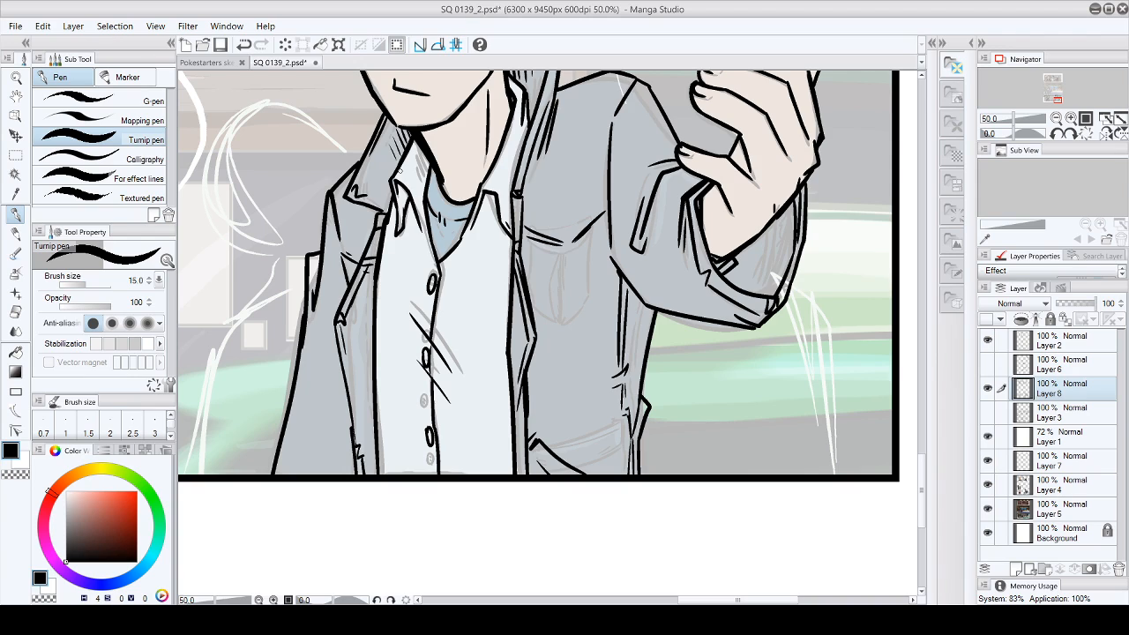
- Add hatching and shadow strokes to the jacket collar, lapel underside, chest seam and shirt collar
{"action": "left_click_drag", "start_coordinate": [391, 160], "coordinate": [384, 173]}
{"action": "left_click_drag", "start_coordinate": [394, 202], "coordinate": [387, 250]}
{"action": "left_click_drag", "start_coordinate": [342, 194], "coordinate": [388, 224]}
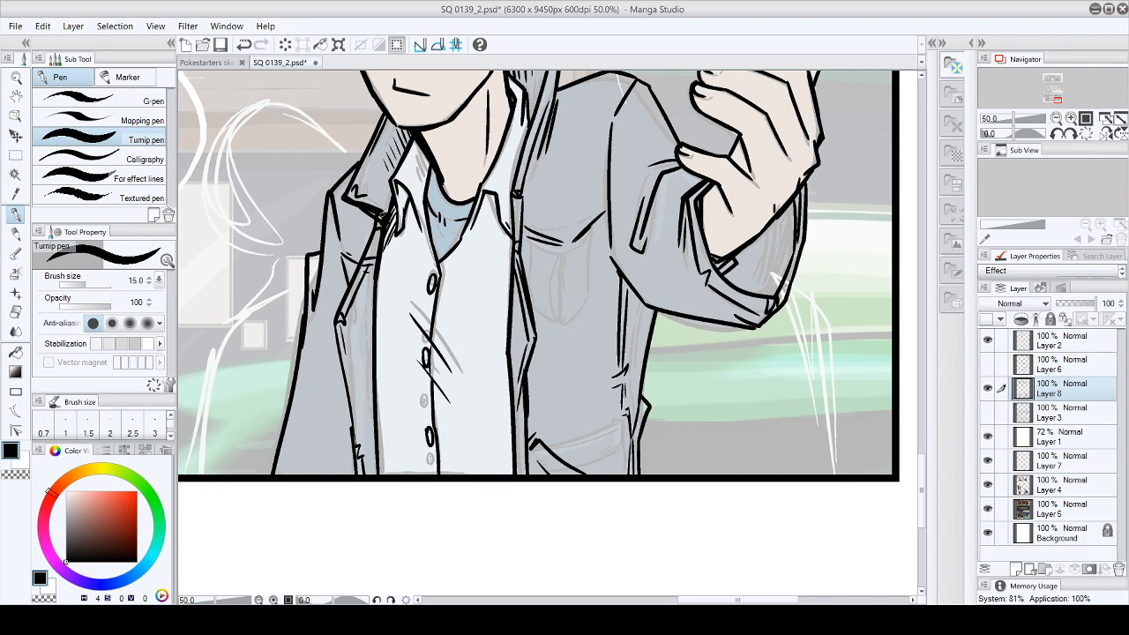
{"action": "left_click_drag", "start_coordinate": [517, 230], "coordinate": [522, 282]}
{"action": "left_click_drag", "start_coordinate": [565, 236], "coordinate": [571, 251]}
{"action": "left_click_drag", "start_coordinate": [418, 141], "coordinate": [437, 258]}
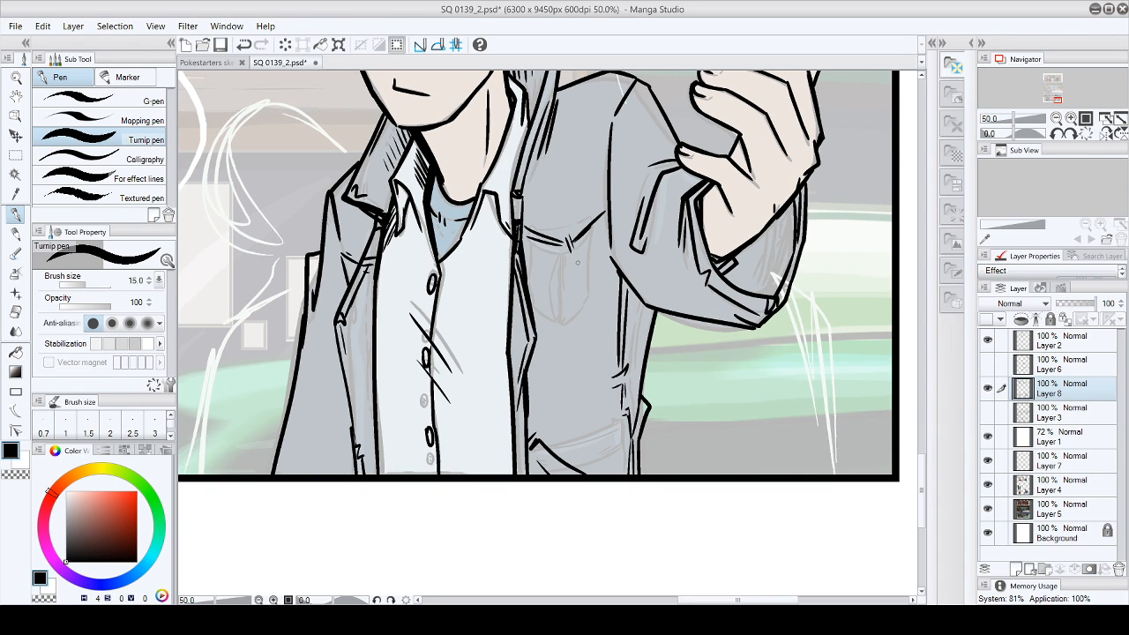
- Thicken the jacket's front opening line into a heavy shadow from the lapel down to the panel border
{"action": "mouse_move", "coordinate": [393, 202]}
{"action": "left_mouse_down"}
{"action": "mouse_move", "coordinate": [374, 305]}
{"action": "mouse_move", "coordinate": [379, 379]}
{"action": "left_mouse_up"}
{"action": "left_click_drag", "start_coordinate": [377, 291], "coordinate": [380, 434]}
{"action": "left_click_drag", "start_coordinate": [379, 395], "coordinate": [381, 475]}
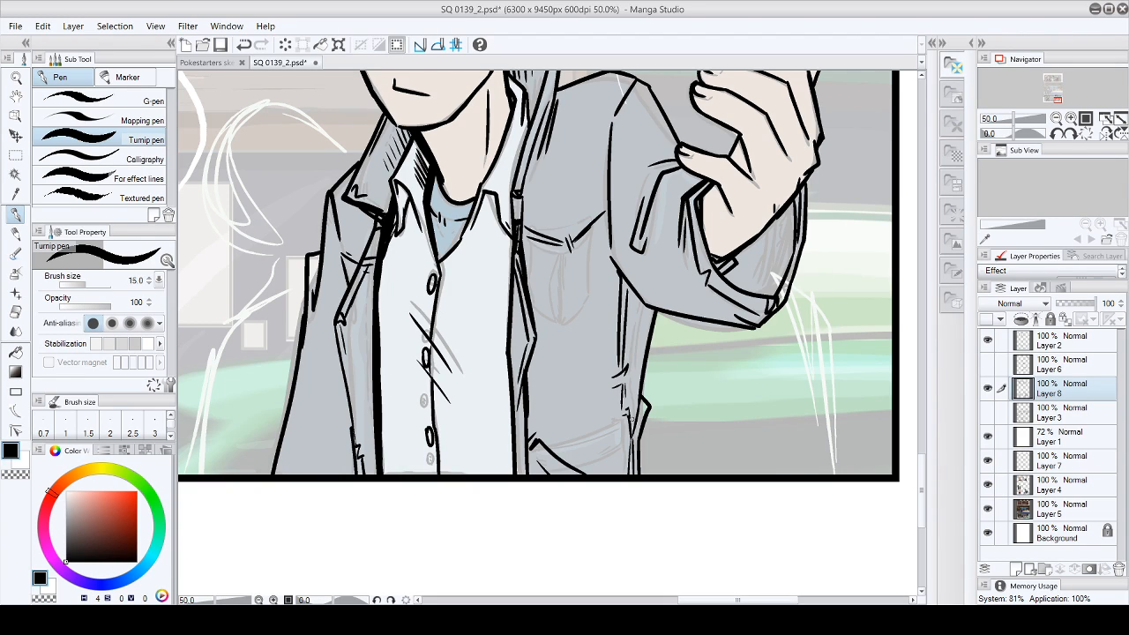
- Hatch a shadow on the jacket's side where the raised sleeve meets the body
{"action": "left_click_drag", "start_coordinate": [605, 256], "coordinate": [618, 276]}
{"action": "mouse_move", "coordinate": [621, 277]}
{"action": "left_mouse_down"}
{"action": "mouse_move", "coordinate": [640, 303]}
{"action": "mouse_move", "coordinate": [621, 290]}
{"action": "left_mouse_up"}
{"action": "left_click_drag", "start_coordinate": [621, 298], "coordinate": [634, 314]}
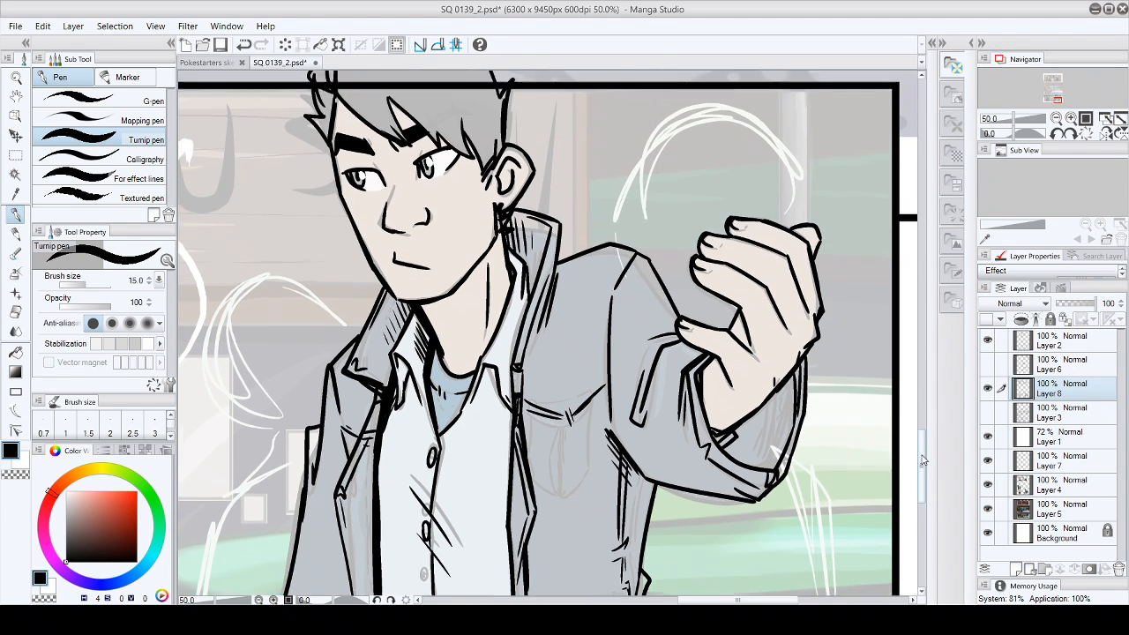
{"action": "left_click_drag", "start_coordinate": [923, 486], "coordinate": [938, 415]}
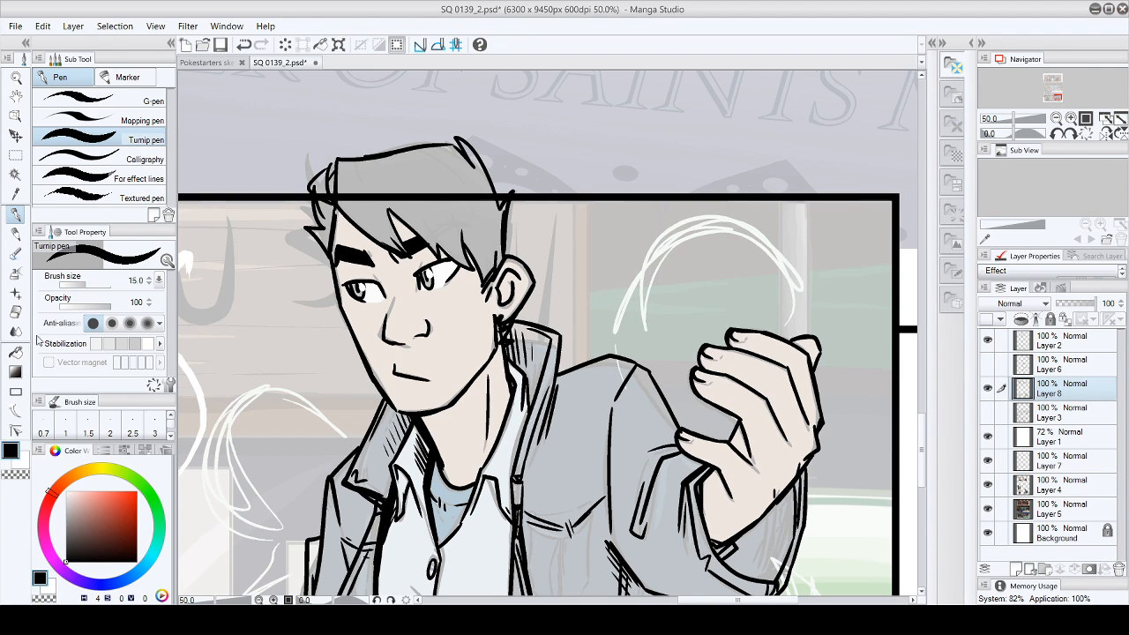
{"action": "left_click", "coordinate": [15, 312]}
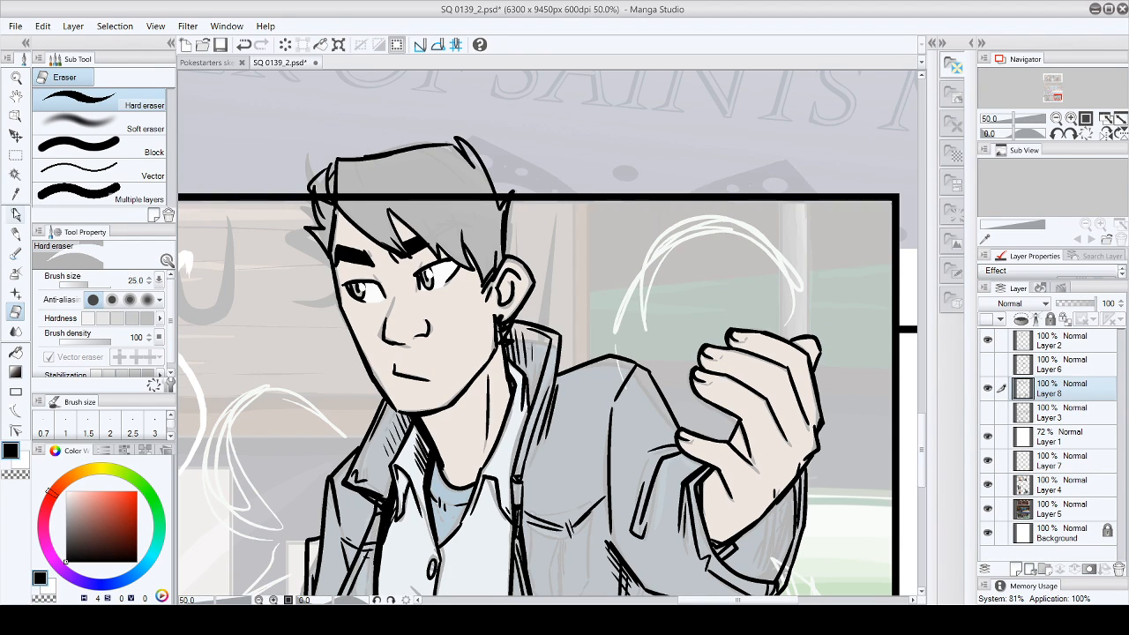
{"action": "left_click", "coordinate": [16, 214]}
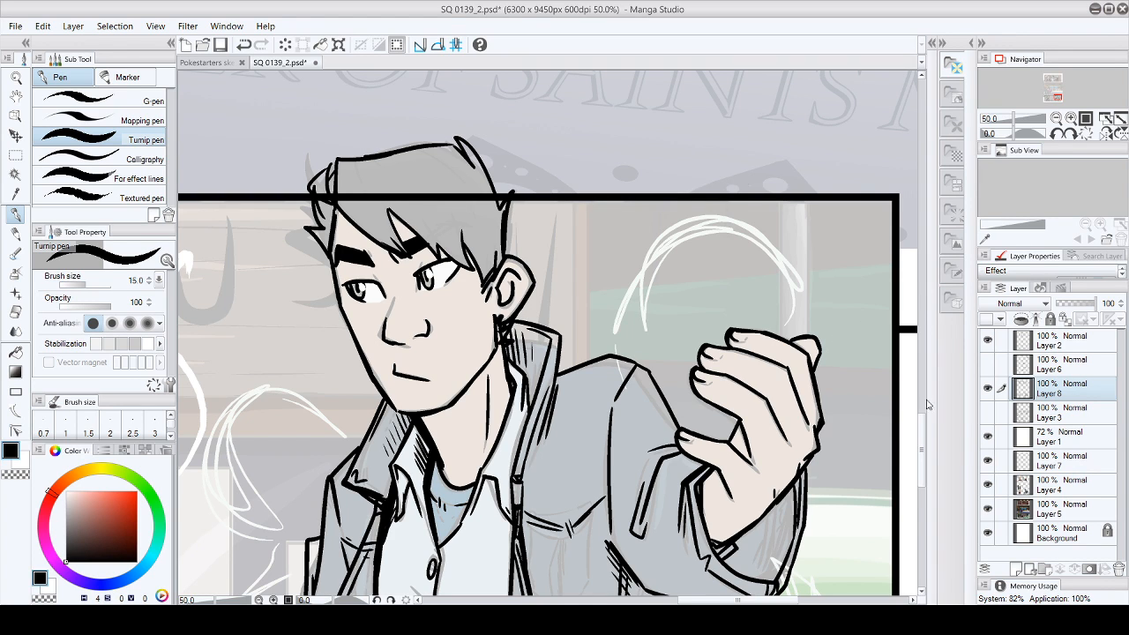
- Hatch a shadow on the neck below the ear and on the adjoining edge of the upturned jacket collar
{"action": "left_click_drag", "start_coordinate": [922, 447], "coordinate": [921, 469]}
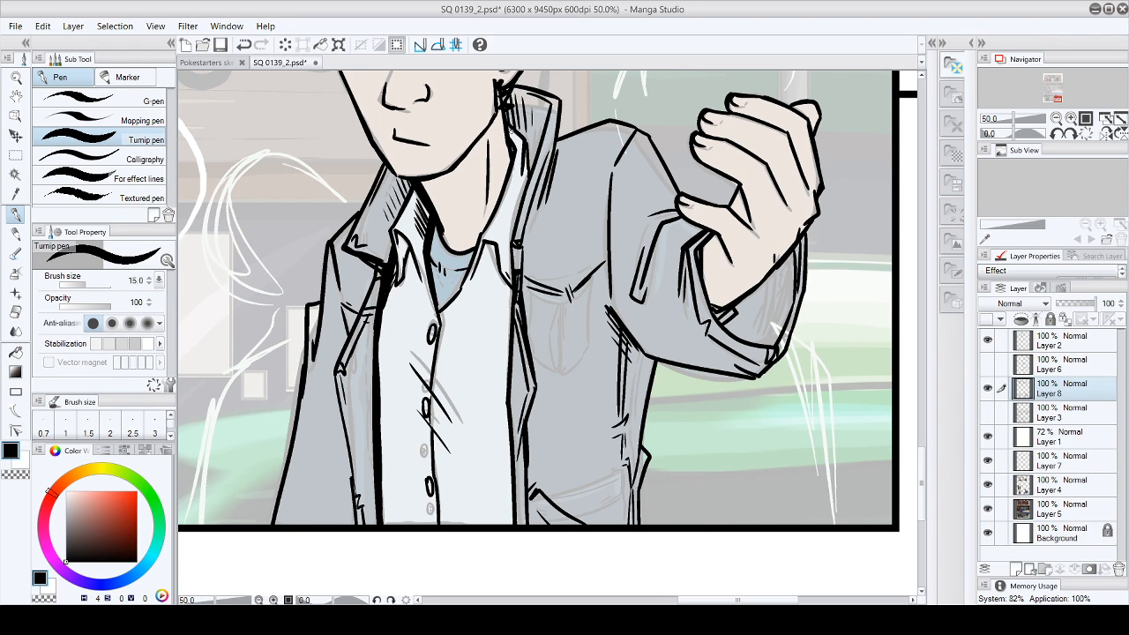
{"action": "left_click_drag", "start_coordinate": [498, 111], "coordinate": [488, 130]}
{"action": "left_click_drag", "start_coordinate": [501, 112], "coordinate": [491, 136]}
{"action": "left_click_drag", "start_coordinate": [504, 118], "coordinate": [500, 135]}
{"action": "mouse_move", "coordinate": [506, 93]}
{"action": "left_mouse_down"}
{"action": "mouse_move", "coordinate": [519, 128]}
{"action": "mouse_move", "coordinate": [524, 102]}
{"action": "left_mouse_up"}
- Crosshatch the inside of the raised sleeve's cuff beneath the wrist
{"action": "scroll", "coordinate": [903, 394], "scroll_direction": "up", "scroll_amount": 5}
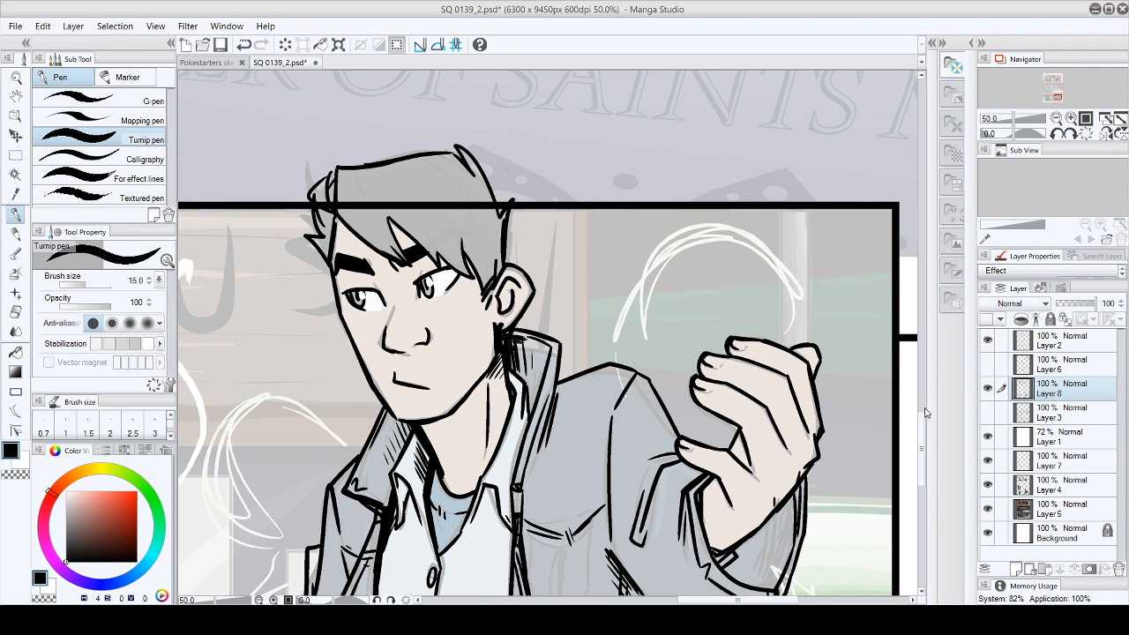
{"action": "mouse_move", "coordinate": [924, 429]}
{"action": "left_mouse_down"}
{"action": "mouse_move", "coordinate": [920, 415]}
{"action": "mouse_move", "coordinate": [921, 451]}
{"action": "left_mouse_up"}
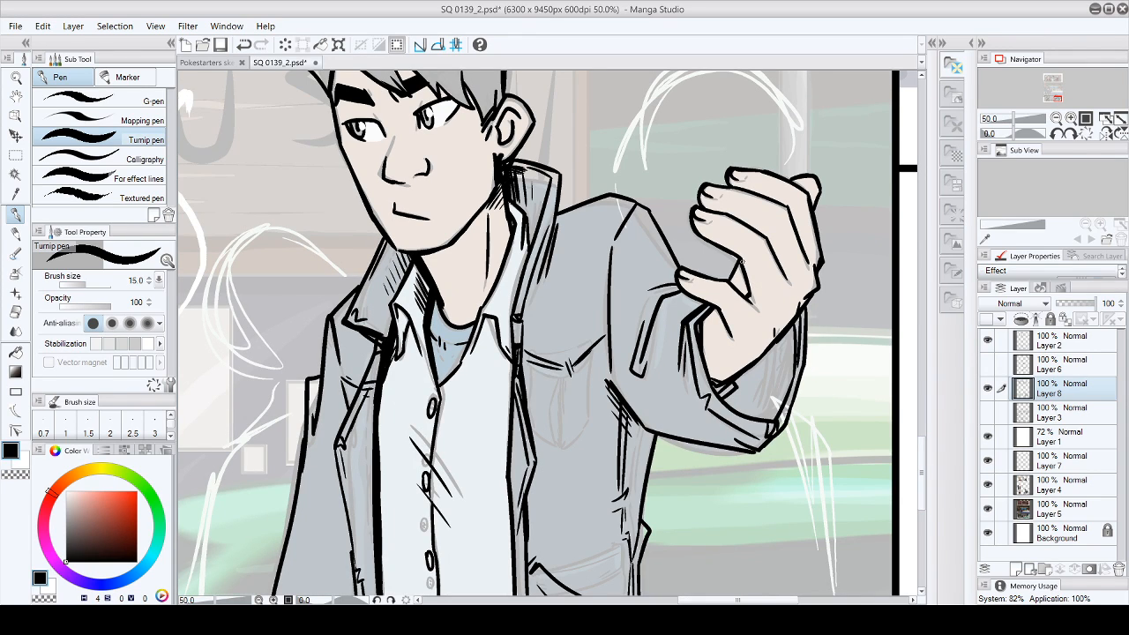
{"action": "left_click_drag", "start_coordinate": [723, 398], "coordinate": [746, 412]}
{"action": "left_click_drag", "start_coordinate": [742, 374], "coordinate": [763, 413]}
{"action": "left_click_drag", "start_coordinate": [757, 363], "coordinate": [741, 386]}
{"action": "left_click_drag", "start_coordinate": [777, 345], "coordinate": [723, 405]}
{"action": "mouse_move", "coordinate": [765, 364]}
{"action": "left_mouse_down"}
{"action": "mouse_move", "coordinate": [730, 405]}
{"action": "mouse_move", "coordinate": [758, 418]}
{"action": "left_mouse_up"}
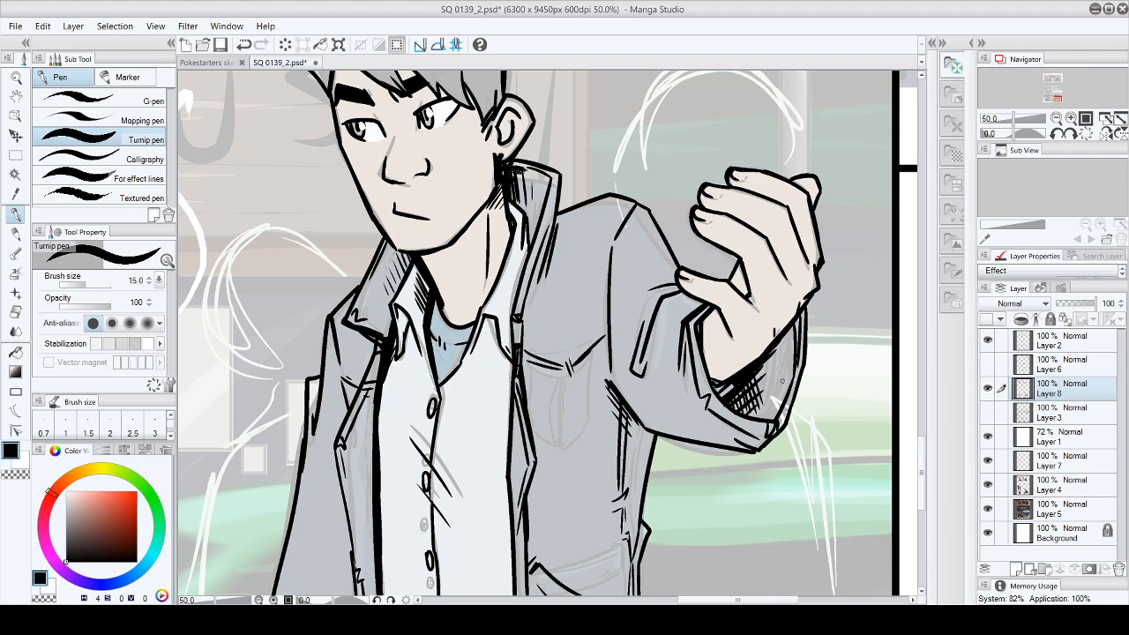
- Add shadow strokes along the outer inside edge of the raised sleeve's cuff
{"action": "left_click_drag", "start_coordinate": [794, 324], "coordinate": [790, 388]}
{"action": "left_click_drag", "start_coordinate": [793, 344], "coordinate": [792, 371]}
{"action": "left_click_drag", "start_coordinate": [795, 324], "coordinate": [794, 348]}
{"action": "mouse_move", "coordinate": [796, 321]}
{"action": "left_mouse_down"}
{"action": "mouse_move", "coordinate": [783, 408]}
{"action": "mouse_move", "coordinate": [769, 419]}
{"action": "left_mouse_up"}
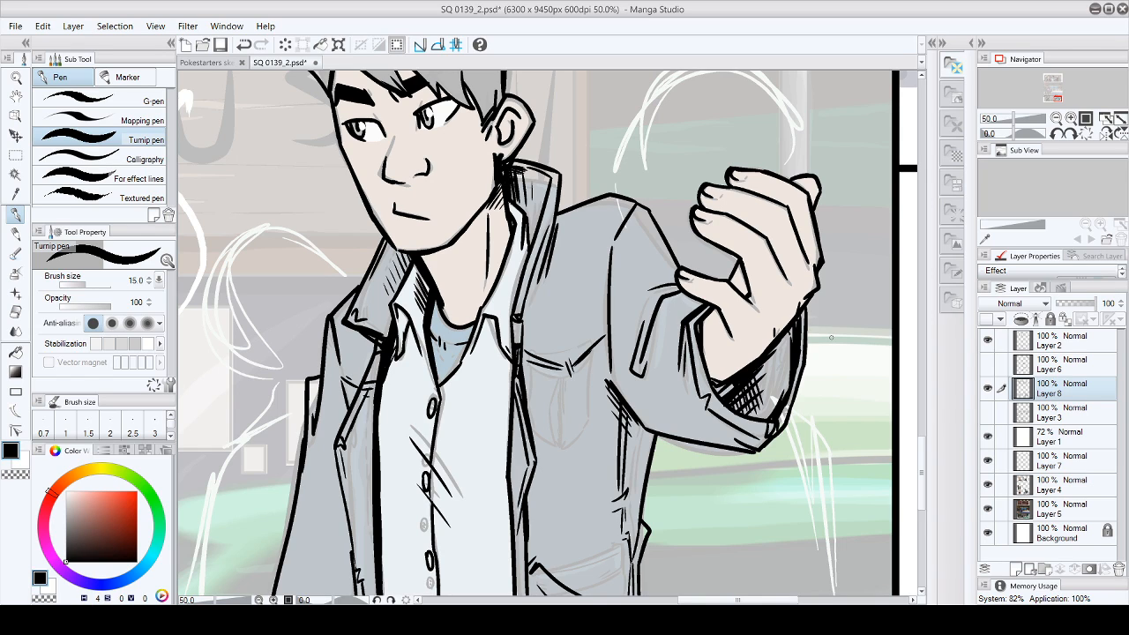
- Erase the crosshatching inside the cuff and replace it with diagonal hatching in a single direction
{"action": "left_click", "coordinate": [15, 312]}
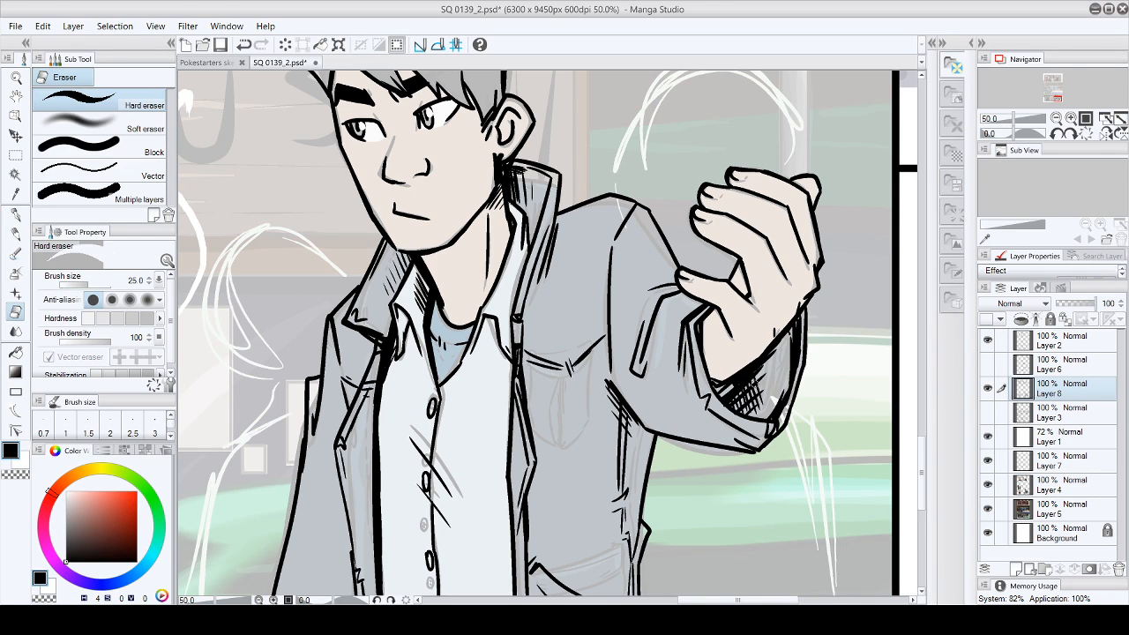
{"action": "mouse_move", "coordinate": [731, 403]}
{"action": "left_mouse_down"}
{"action": "mouse_move", "coordinate": [762, 412]}
{"action": "mouse_move", "coordinate": [728, 403]}
{"action": "mouse_move", "coordinate": [765, 366]}
{"action": "mouse_move", "coordinate": [751, 401]}
{"action": "left_mouse_up"}
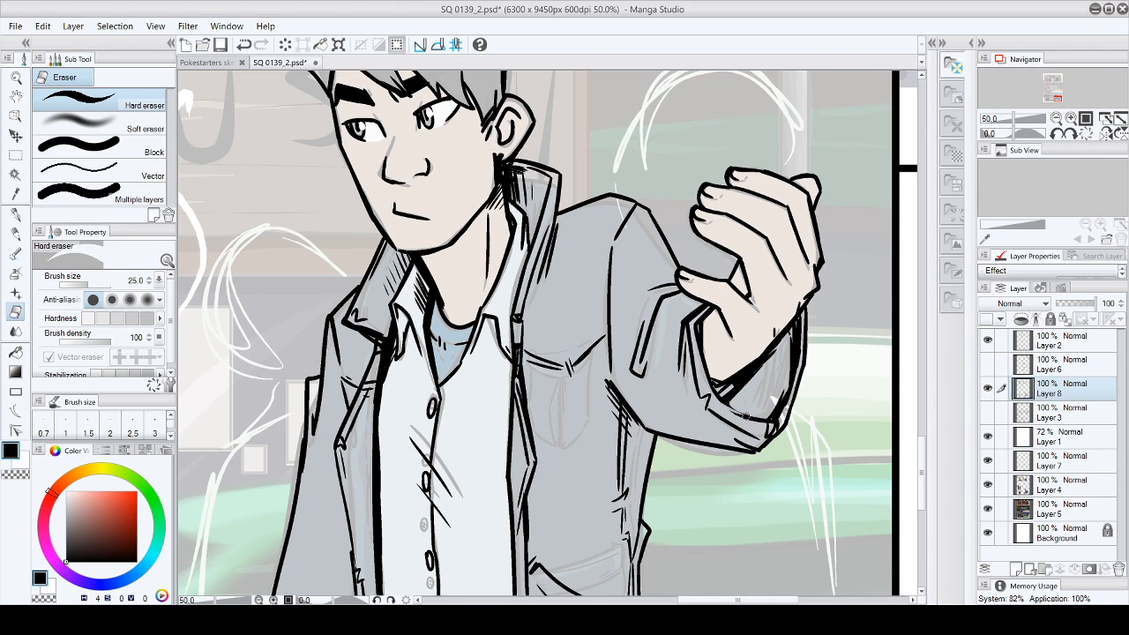
{"action": "left_click", "coordinate": [15, 215]}
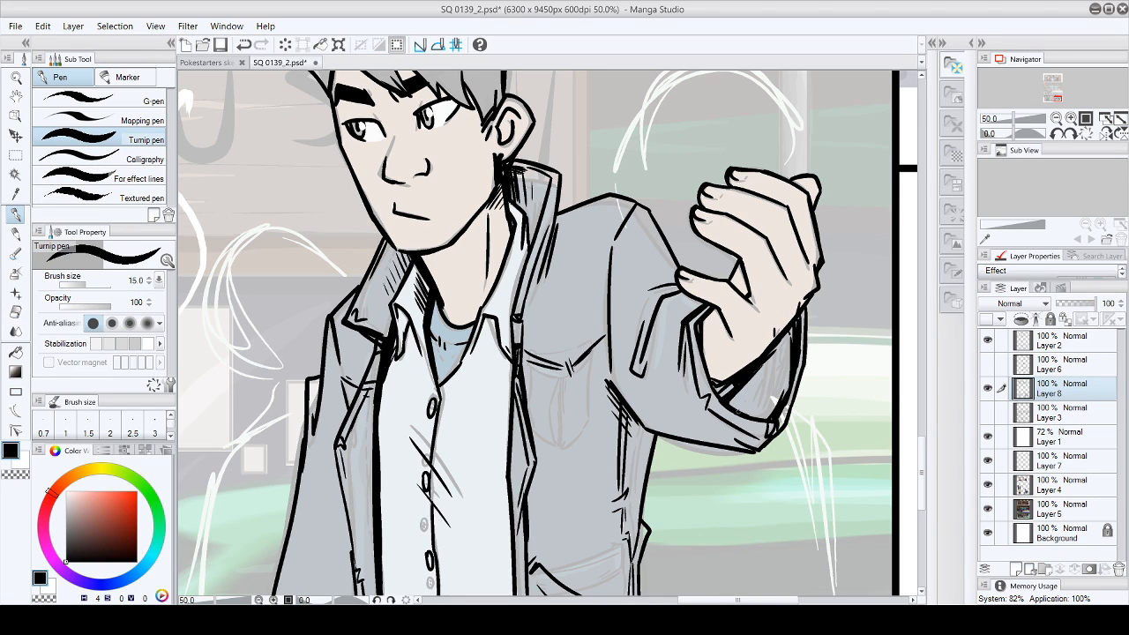
{"action": "mouse_move", "coordinate": [726, 411]}
{"action": "left_mouse_down"}
{"action": "mouse_move", "coordinate": [765, 391]}
{"action": "mouse_move", "coordinate": [766, 356]}
{"action": "left_mouse_up"}
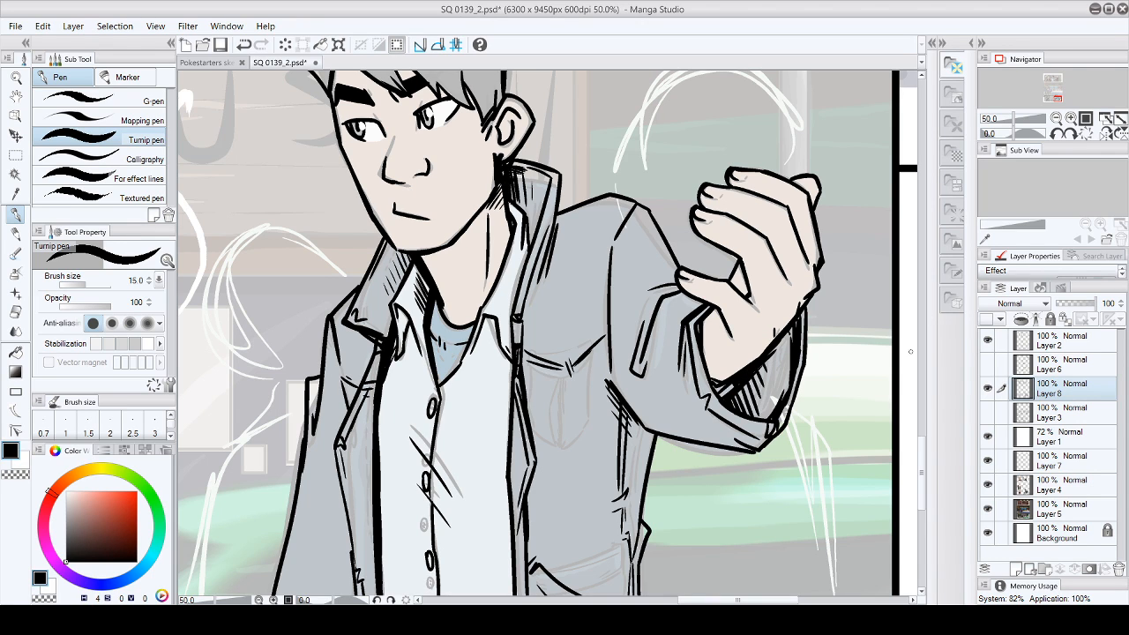
- Close the gap in the jacket outline at the top of the raised arm's shoulder
{"action": "left_click_drag", "start_coordinate": [922, 456], "coordinate": [925, 427]}
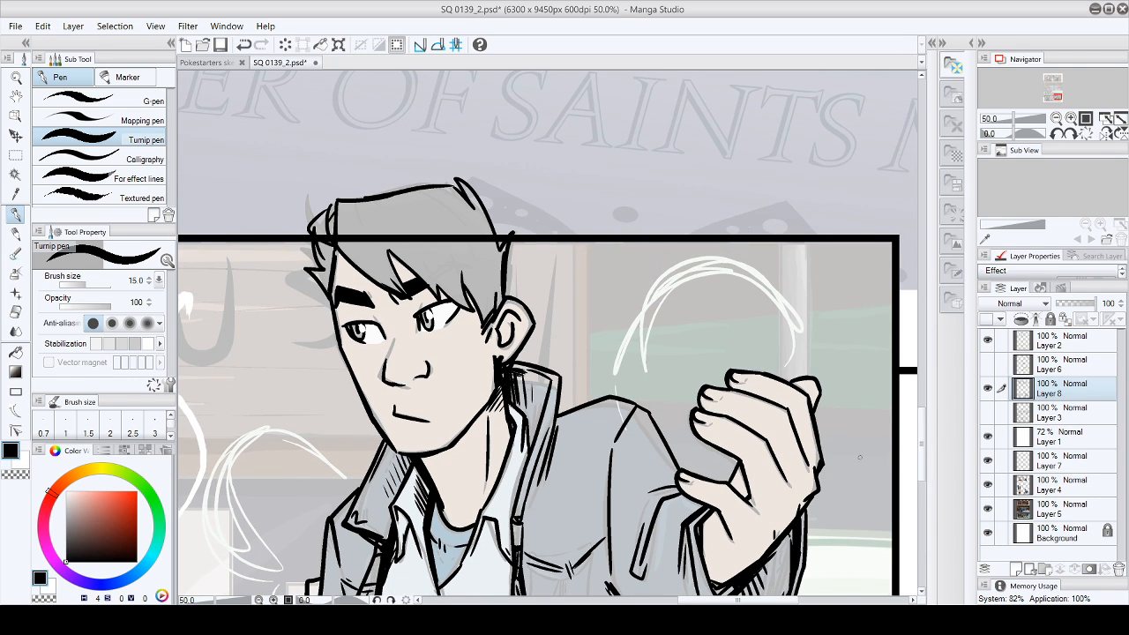
{"action": "left_click_drag", "start_coordinate": [924, 431], "coordinate": [923, 456]}
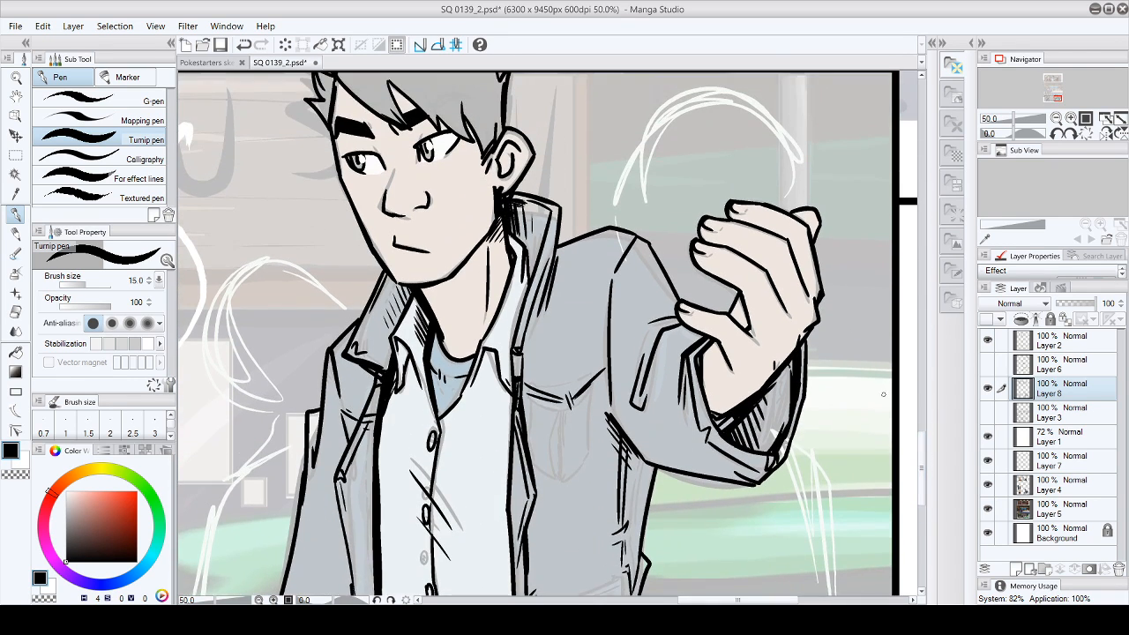
{"action": "left_click_drag", "start_coordinate": [624, 230], "coordinate": [650, 243]}
{"action": "left_click_drag", "start_coordinate": [922, 467], "coordinate": [923, 487]}
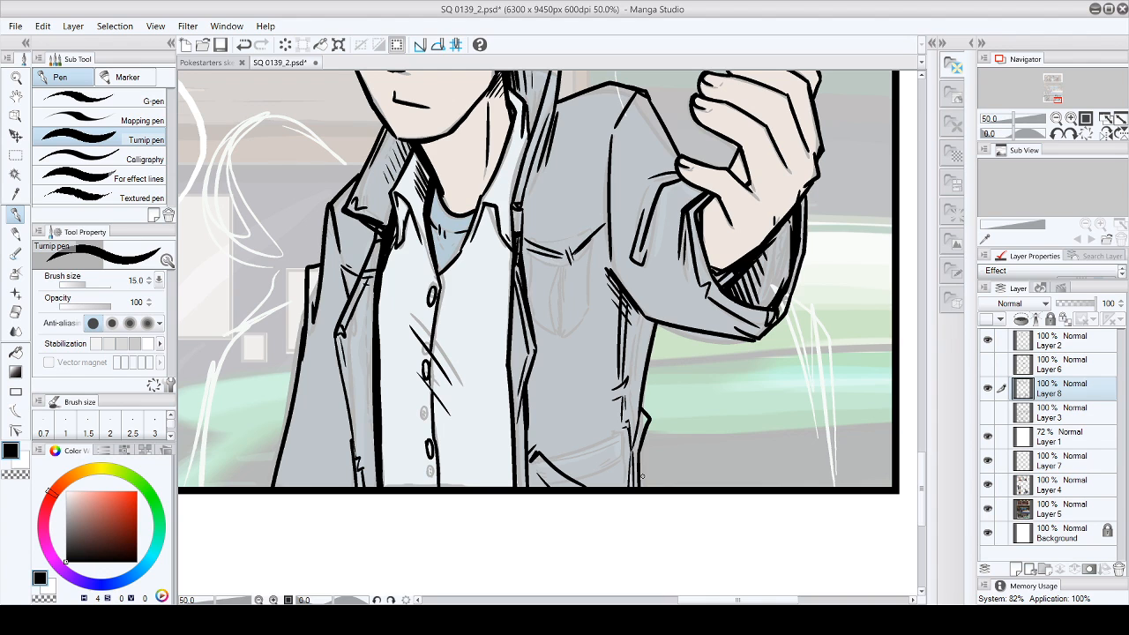
{"action": "left_click_drag", "start_coordinate": [924, 481], "coordinate": [922, 441]}
{"action": "left_click_drag", "start_coordinate": [710, 600], "coordinate": [585, 600]}
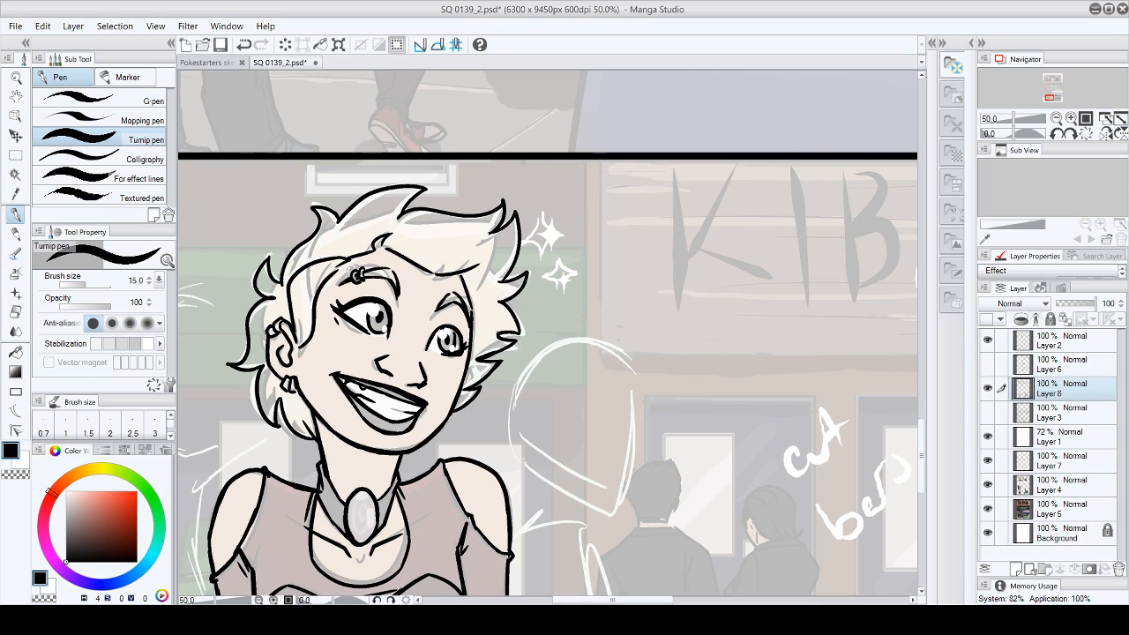